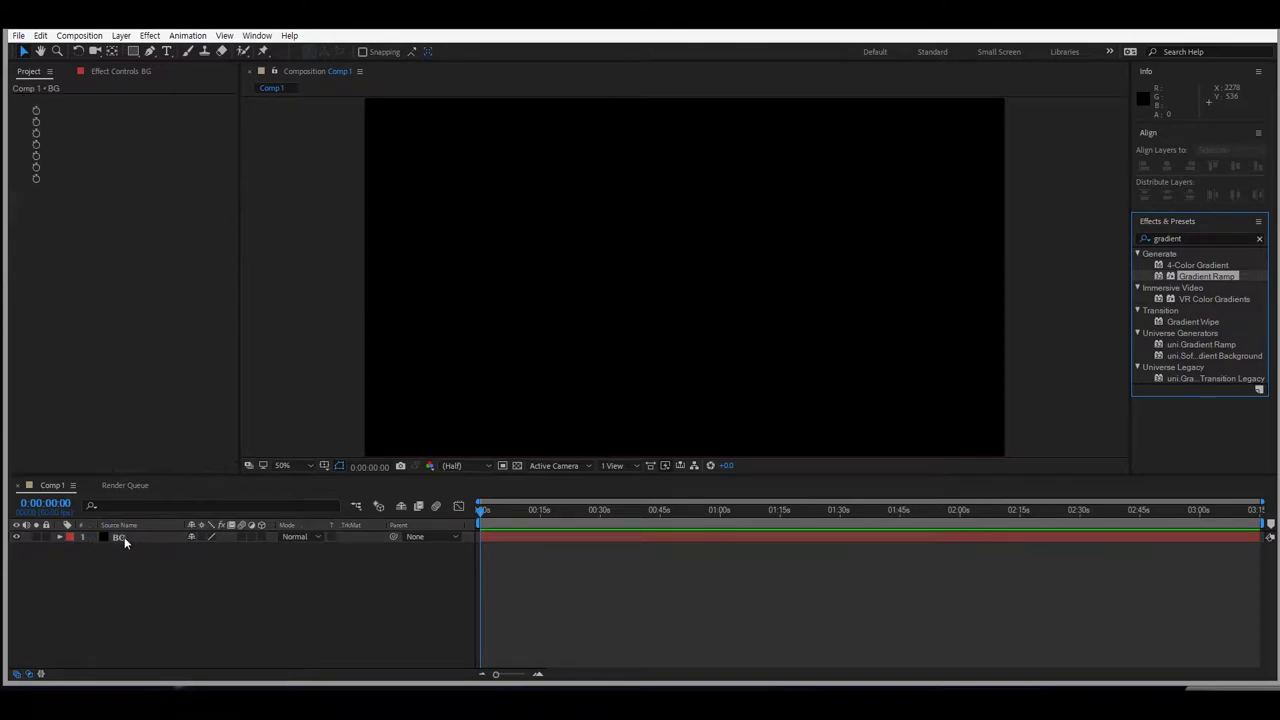
Set the end color of the Gradient Ramp on the BG layer to a dark blue.
{"action": "left_click", "coordinate": [141, 145]}
{"action": "left_click", "coordinate": [888, 493]}
{"action": "mouse_move", "coordinate": [795, 527]}
{"action": "left_mouse_down"}
{"action": "mouse_move", "coordinate": [837, 534]}
{"action": "mouse_move", "coordinate": [863, 568]}
{"action": "left_mouse_up"}
{"action": "left_click", "coordinate": [993, 427]}
Place the Gradient Ramp's start point at about 968, 112 and its end point at about 976, 1408, below the frame.
{"action": "key", "text": "comma"}
{"action": "key", "text": "comma"}
{"action": "key", "text": "comma"}
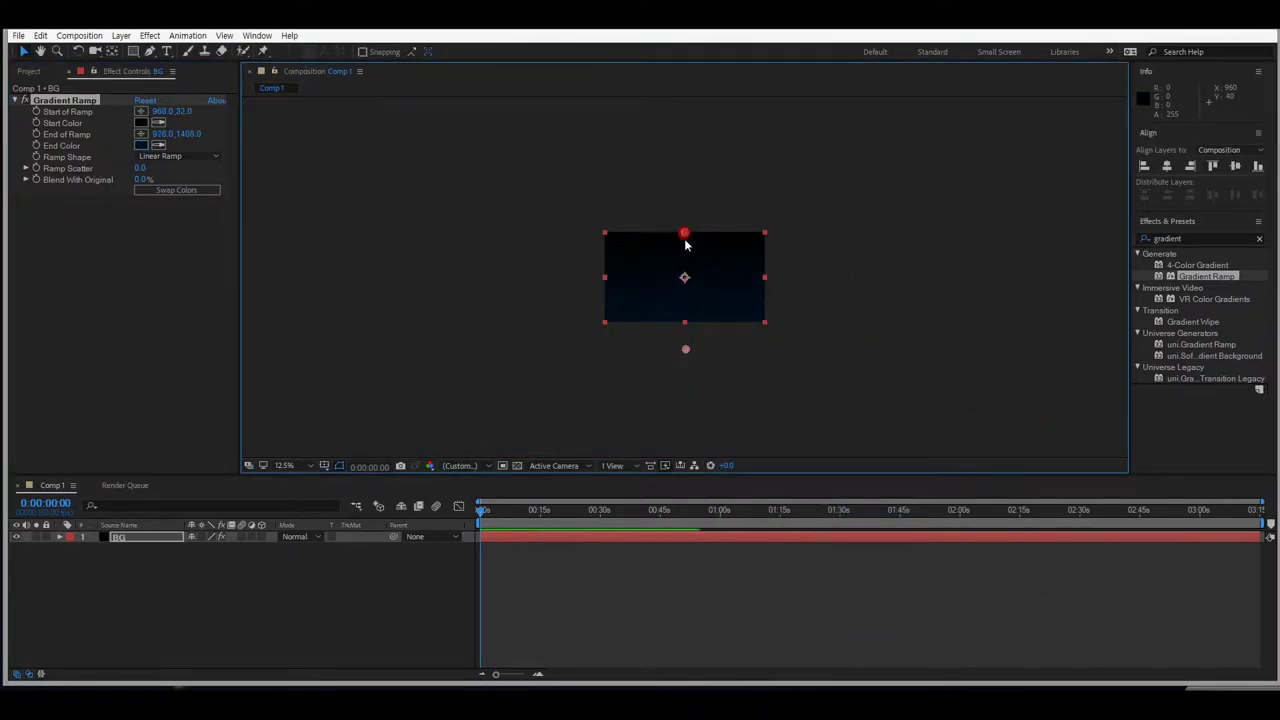
{"action": "key", "text": "period"}
{"action": "key", "text": "period"}
{"action": "key", "text": "period"}
Change the Gradient Ramp's end color to a less saturated, very dark navy blue.
{"action": "left_click", "coordinate": [141, 145]}
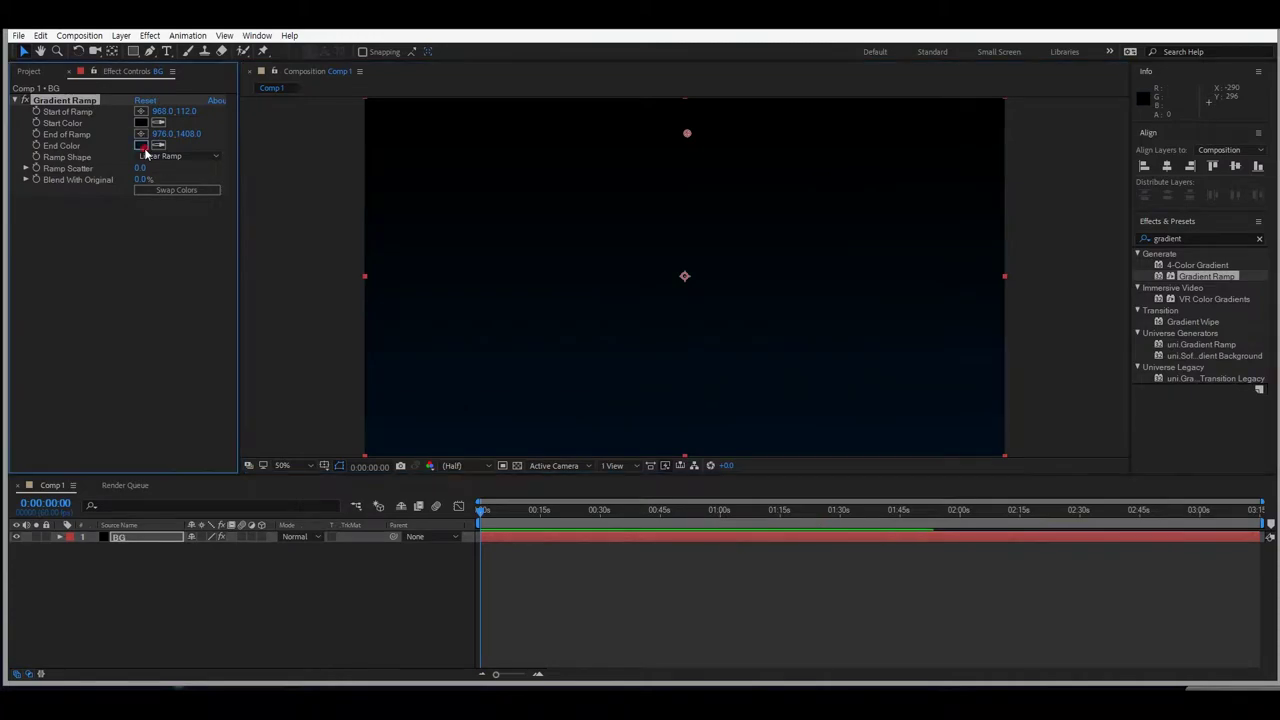
{"action": "left_click", "coordinate": [810, 564]}
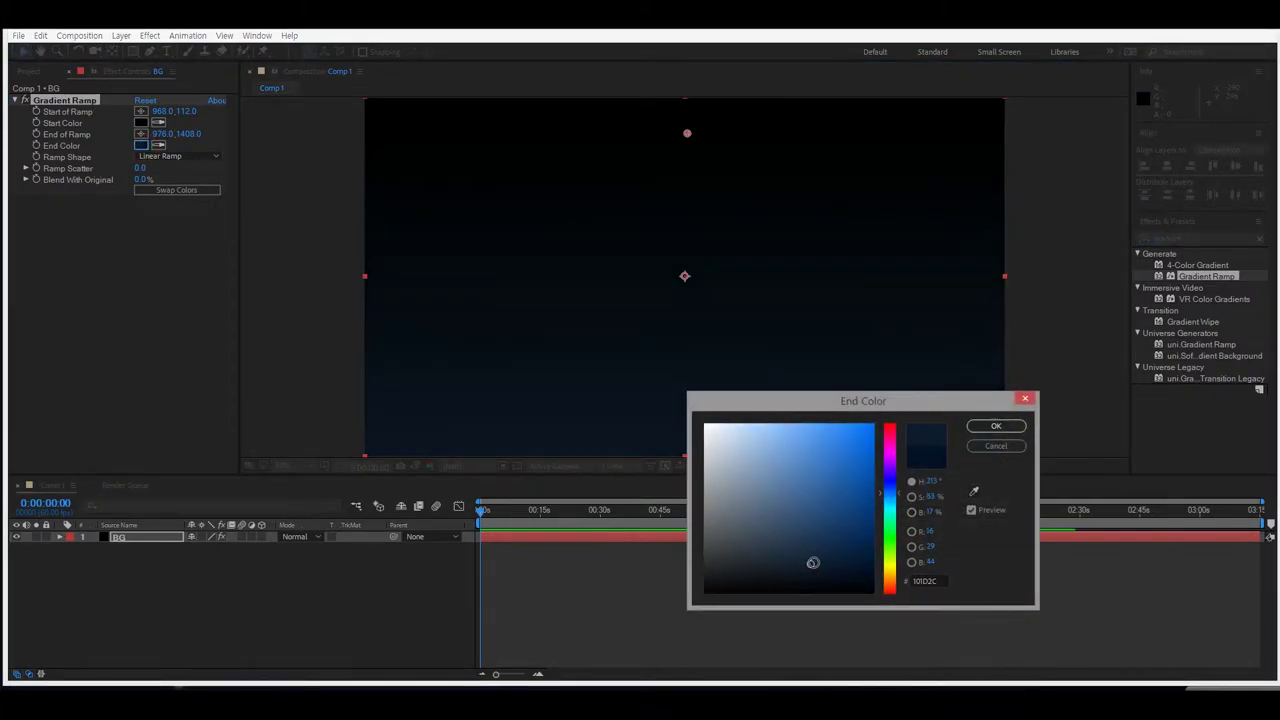
{"action": "left_click_drag", "start_coordinate": [823, 562], "coordinate": [828, 566]}
{"action": "left_click", "coordinate": [996, 426]}
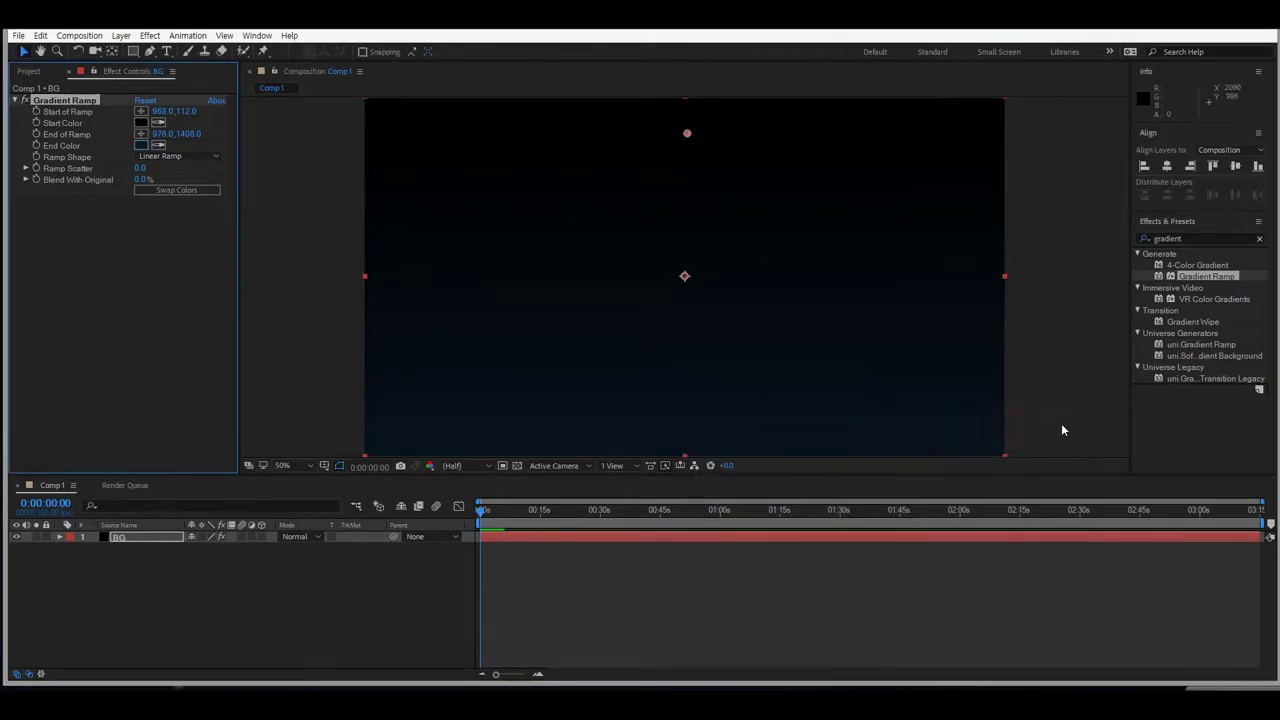
Create a new solid layer named "Audio spectrum" above BG.
{"action": "right_click", "coordinate": [328, 598]}
{"action": "left_click", "coordinate": [423, 455]}
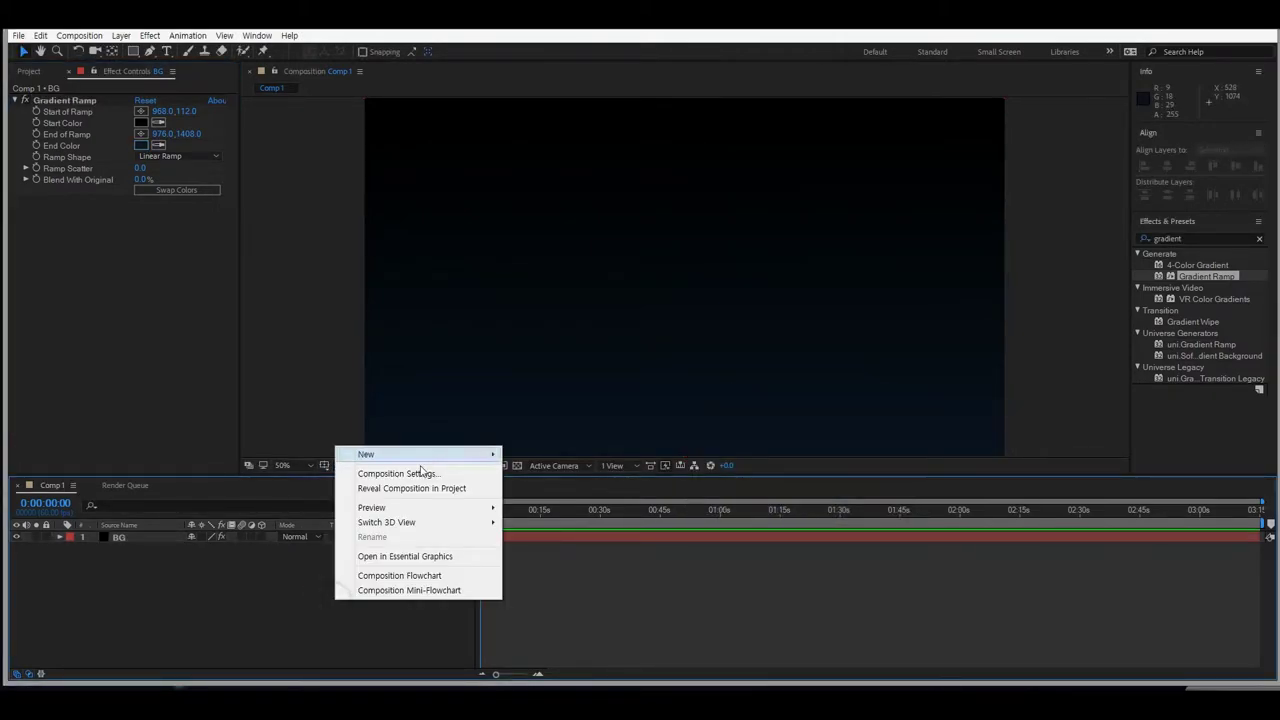
{"action": "left_click", "coordinate": [567, 488]}
{"action": "type", "text": "Audio spectrum"}
{"action": "key", "text": "Return"}
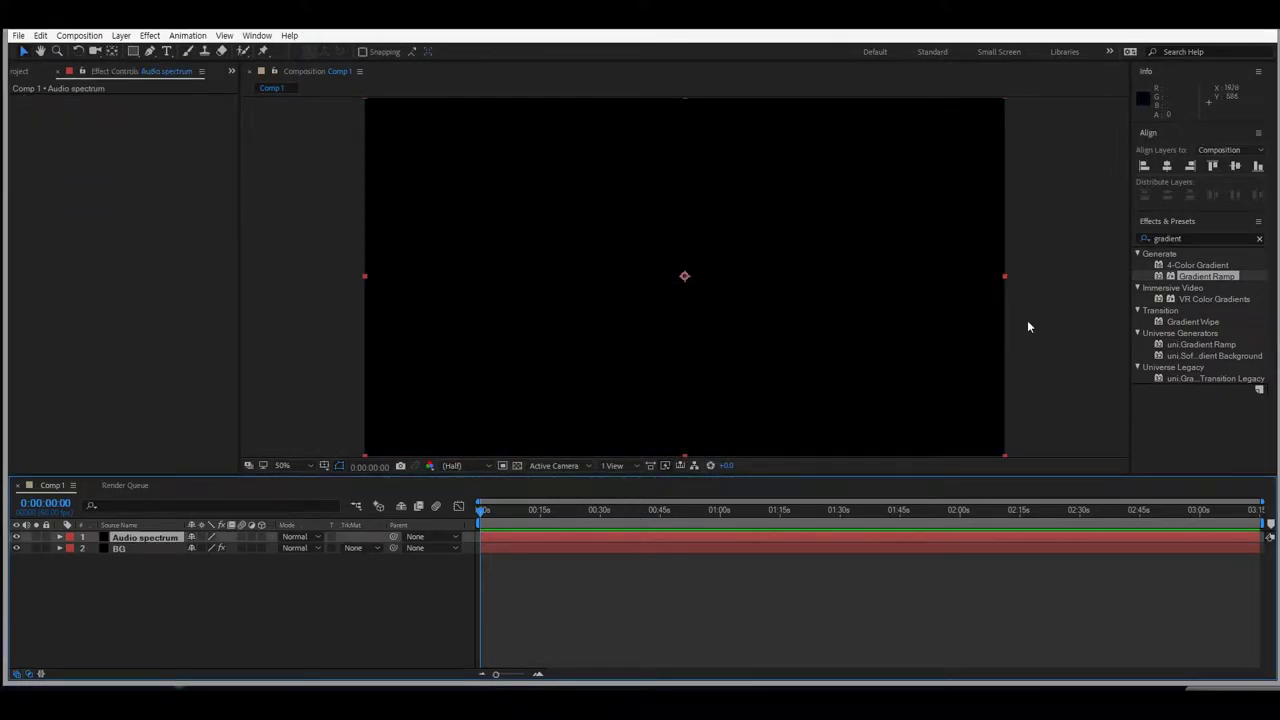
Find the Audio Spectrum effect and apply it to the Audio spectrum layer.
{"action": "left_click", "coordinate": [1190, 238]}
{"action": "type", "text": "audio s"}
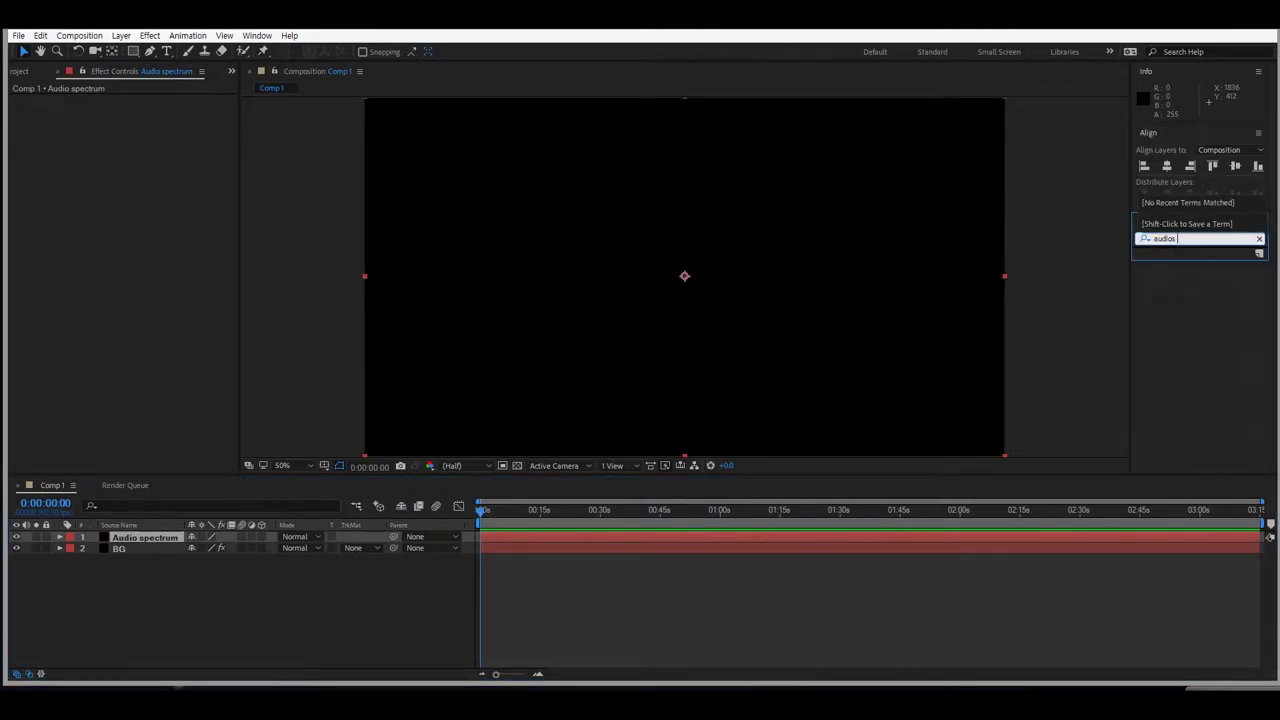
{"action": "type", "text": "pe"}
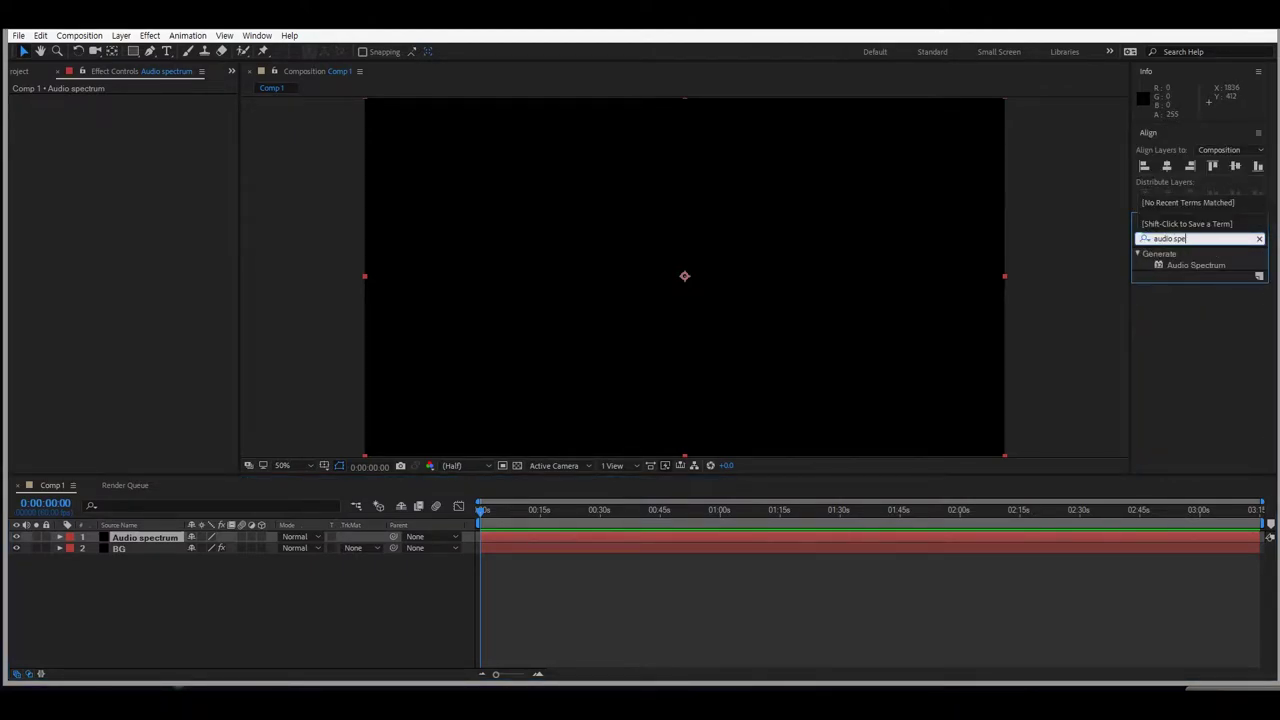
{"action": "left_click_drag", "start_coordinate": [1199, 265], "coordinate": [173, 539]}
{"action": "left_click", "coordinate": [229, 610]}
Stretch the spectrum across the full frame width by setting its start point to 0, 540 and end point to 1920, 540.
{"action": "left_click", "coordinate": [162, 122]}
{"action": "type", "text": "0"}
{"action": "key", "text": "Tab"}
{"action": "key", "text": "Tab"}
{"action": "type", "text": "1920"}
{"action": "key", "text": "Return"}
Add the NIVIRO - The Apocalypse MP3 to the composition beneath the BG layer.
{"action": "left_click", "coordinate": [160, 110]}
{"action": "left_click", "coordinate": [33, 71]}
{"action": "left_click_drag", "start_coordinate": [60, 218], "coordinate": [200, 579]}
{"action": "left_click", "coordinate": [71, 73]}
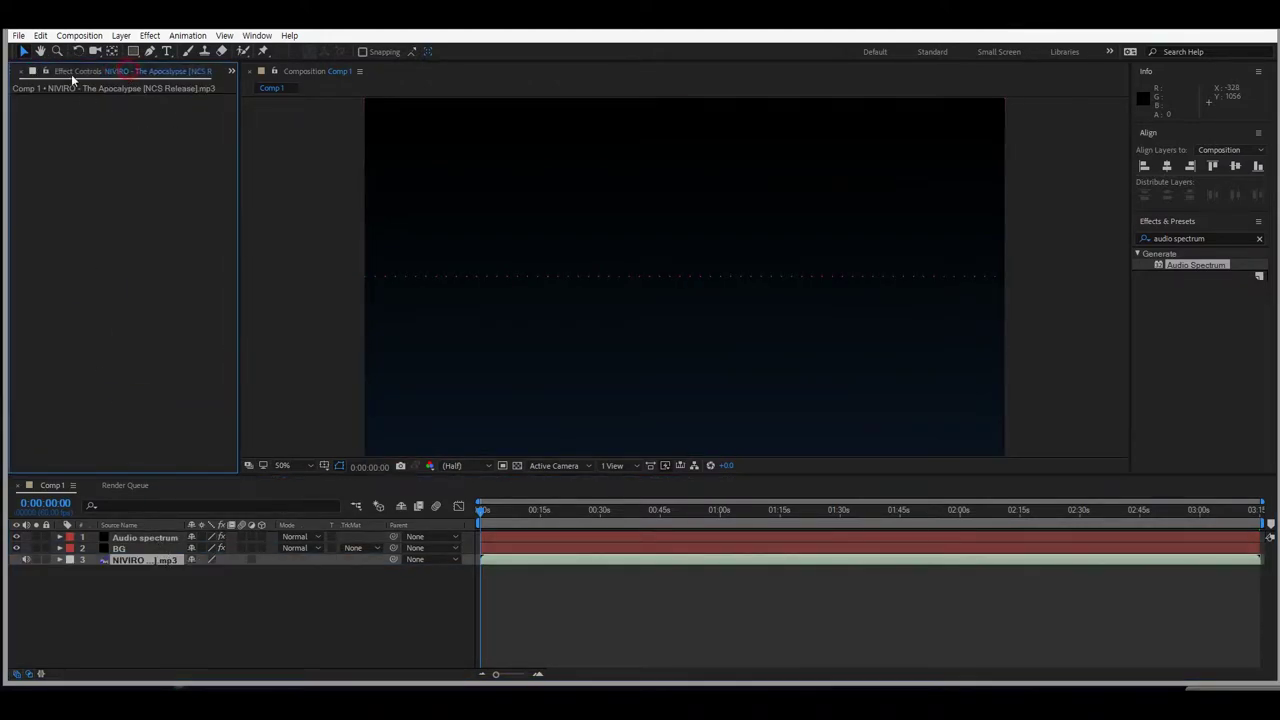
Set the Audio Spectrum effect's audio layer to the NIVIRO - The Apocalypse MP3.
{"action": "left_click", "coordinate": [146, 538]}
{"action": "left_click", "coordinate": [160, 111]}
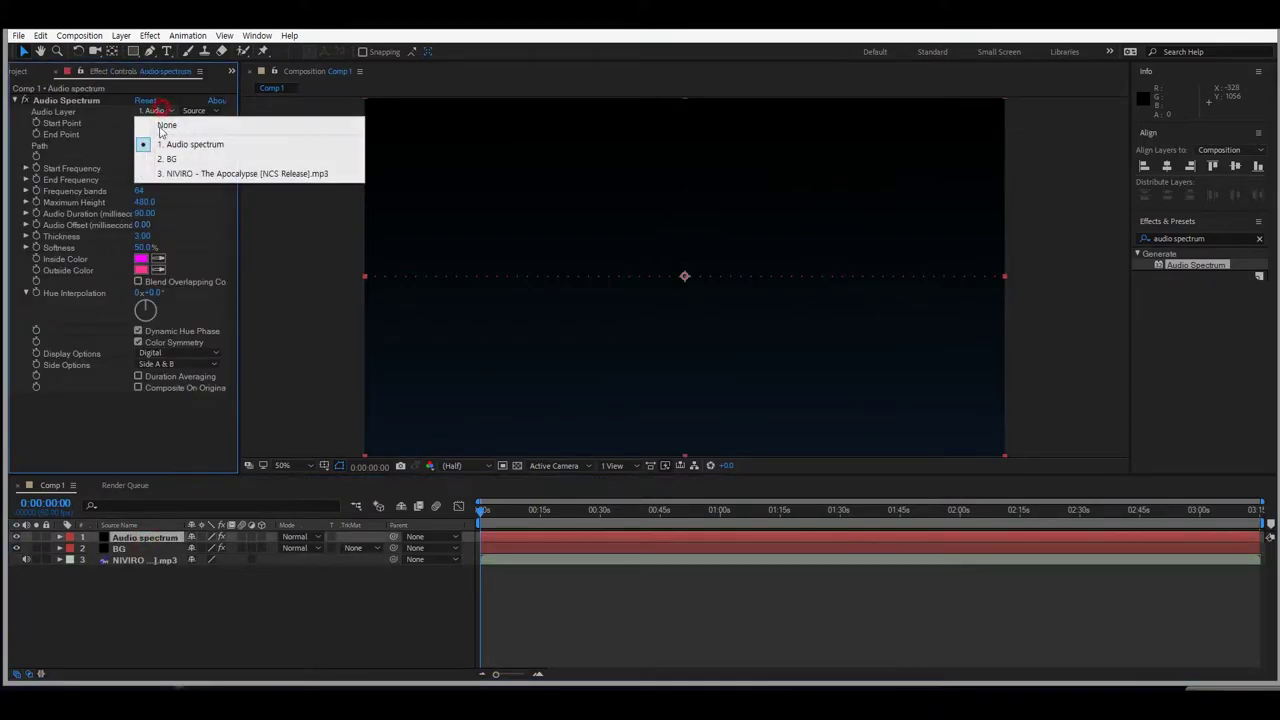
{"action": "left_click", "coordinate": [179, 176]}
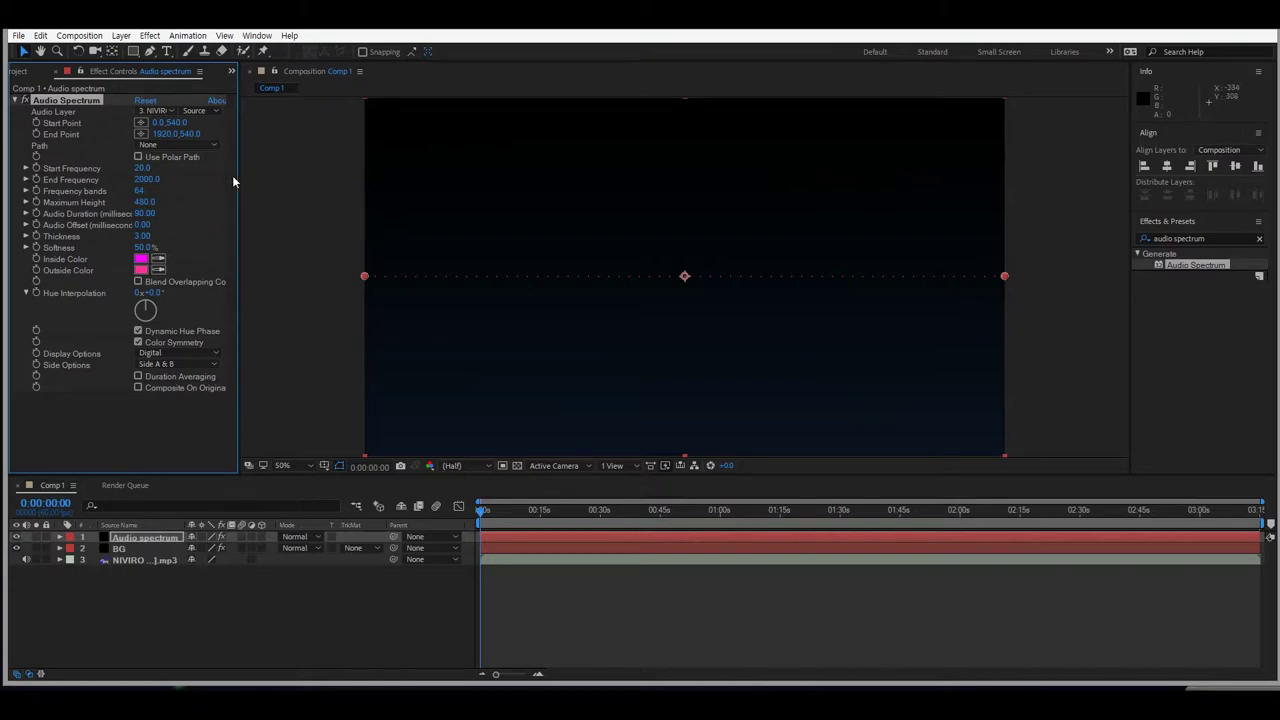
Set the Audio Spectrum's start frequency to 5, end frequency to 900 and frequency bands to 78.
{"action": "left_click", "coordinate": [146, 168]}
{"action": "type", "text": "5"}
{"action": "key", "text": "Return"}
{"action": "left_click", "coordinate": [146, 180]}
{"action": "type", "text": "900"}
{"action": "key", "text": "Return"}
{"action": "scroll", "coordinate": [405, 276], "scroll_direction": "up", "scroll_amount": 1}
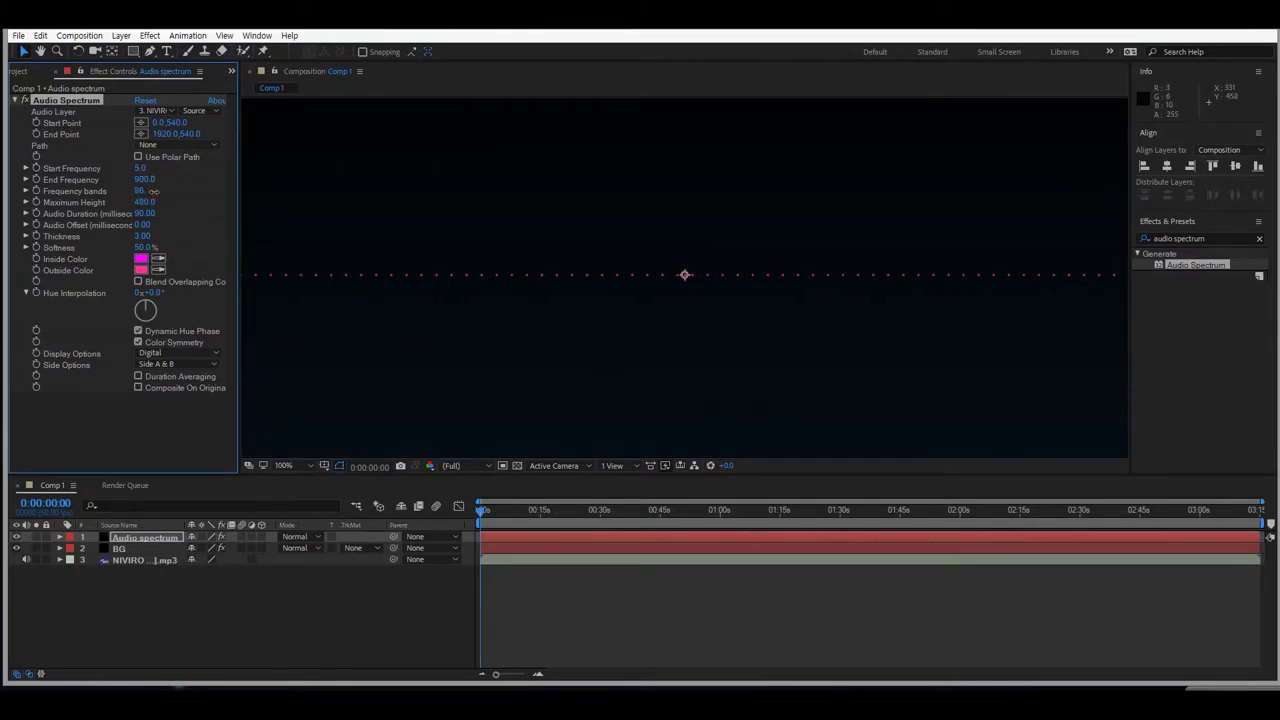
{"action": "key", "text": "shift+slash"}
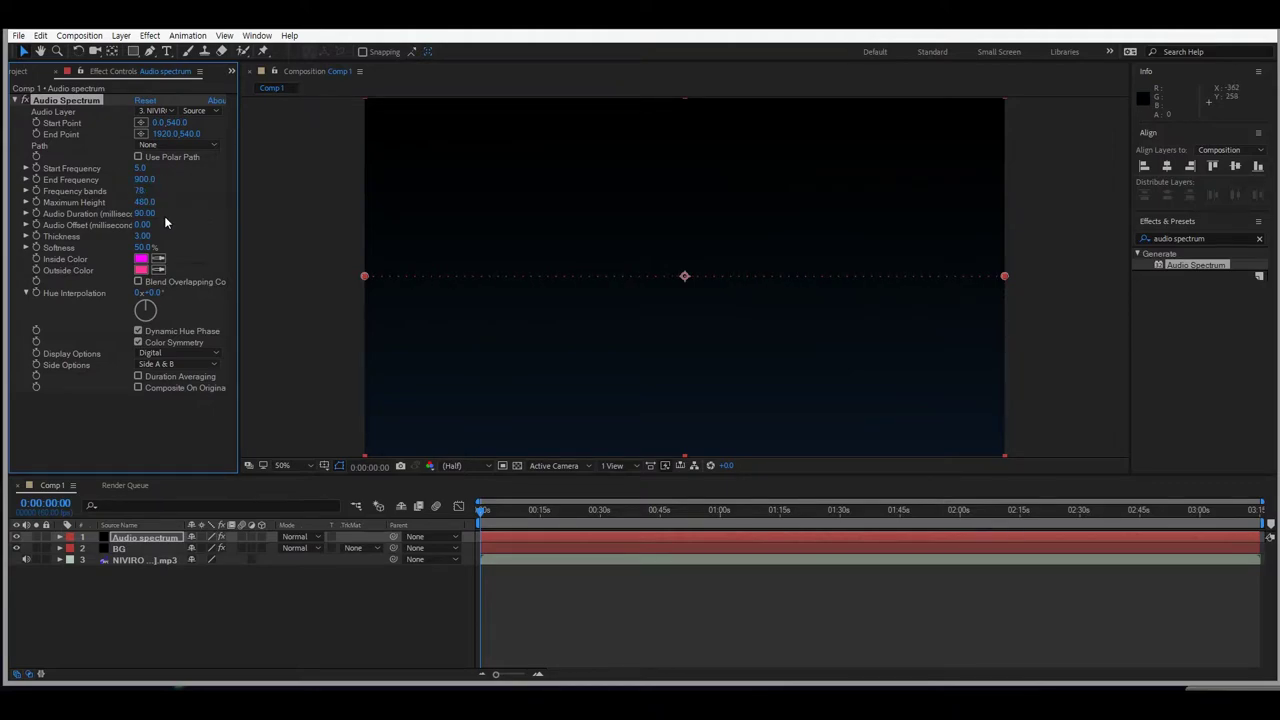
Set the Audio Spectrum's maximum height to 800.
{"action": "left_click_drag", "start_coordinate": [152, 203], "coordinate": [155, 202]}
{"action": "left_click", "coordinate": [150, 202]}
{"action": "type", "text": "800"}
{"action": "key", "text": "Return"}
Set the spectrum's inside color to white (ffffff) and sample white for its outside color.
{"action": "left_click", "coordinate": [141, 263]}
{"action": "type", "text": "ffffff"}
{"action": "key", "text": "Return"}
{"action": "left_click", "coordinate": [158, 271]}
{"action": "left_click", "coordinate": [168, 437]}
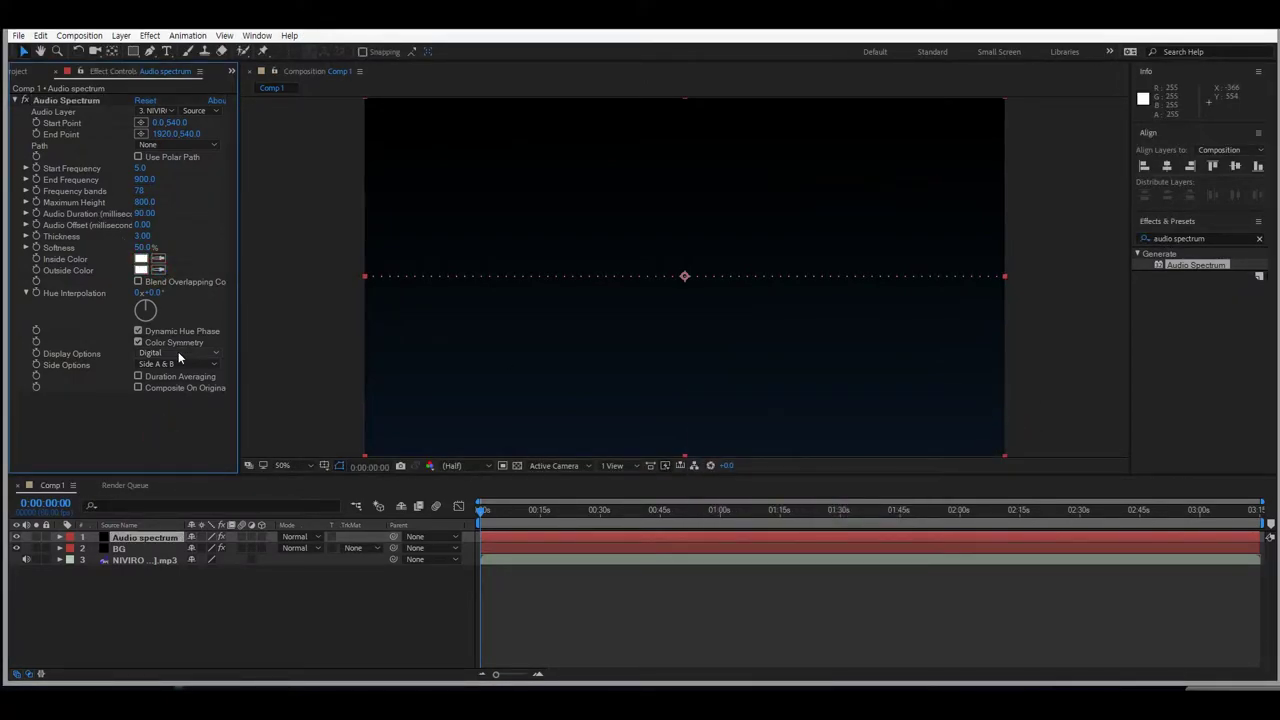
Set the Audio Spectrum's side option to Side A.
{"action": "left_click", "coordinate": [178, 364]}
{"action": "left_click", "coordinate": [172, 381]}
{"action": "left_click", "coordinate": [166, 364]}
{"action": "left_click", "coordinate": [166, 365]}
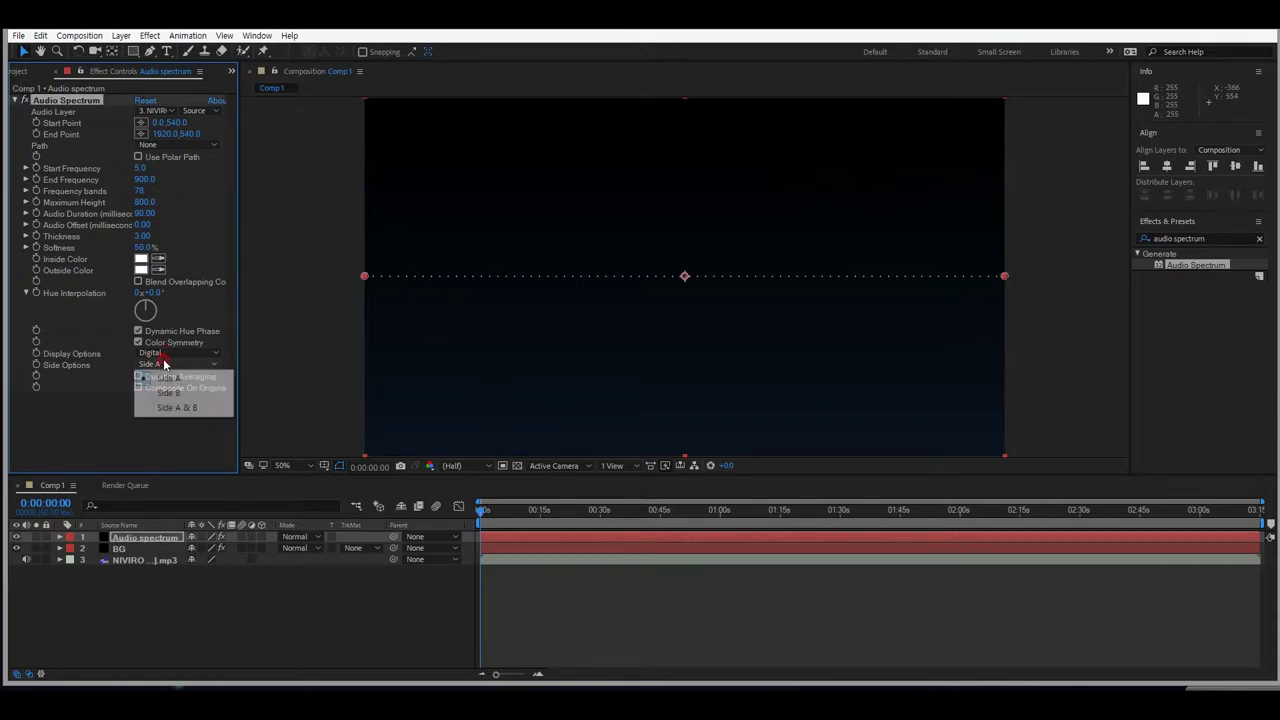
{"action": "left_click", "coordinate": [147, 440]}
Set the spectrum's display option to Analog lines and move the current time to 0:00:50:02.
{"action": "left_click", "coordinate": [178, 353]}
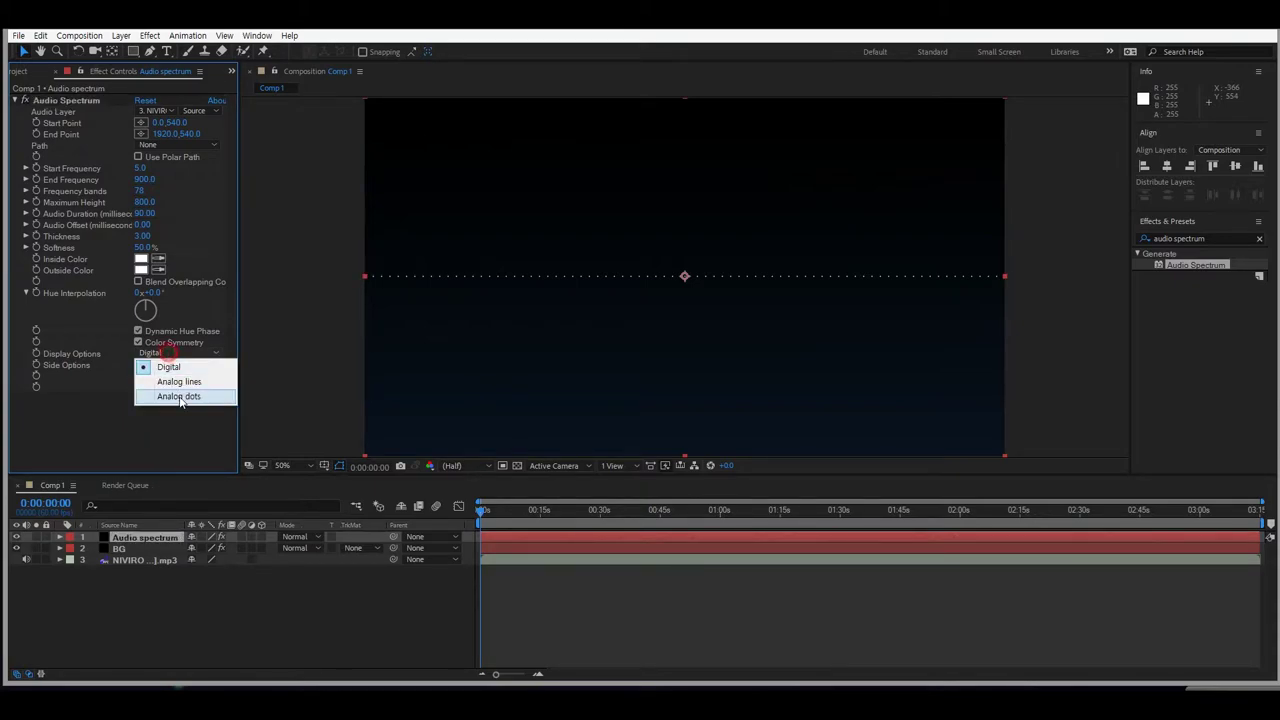
{"action": "left_click", "coordinate": [175, 377]}
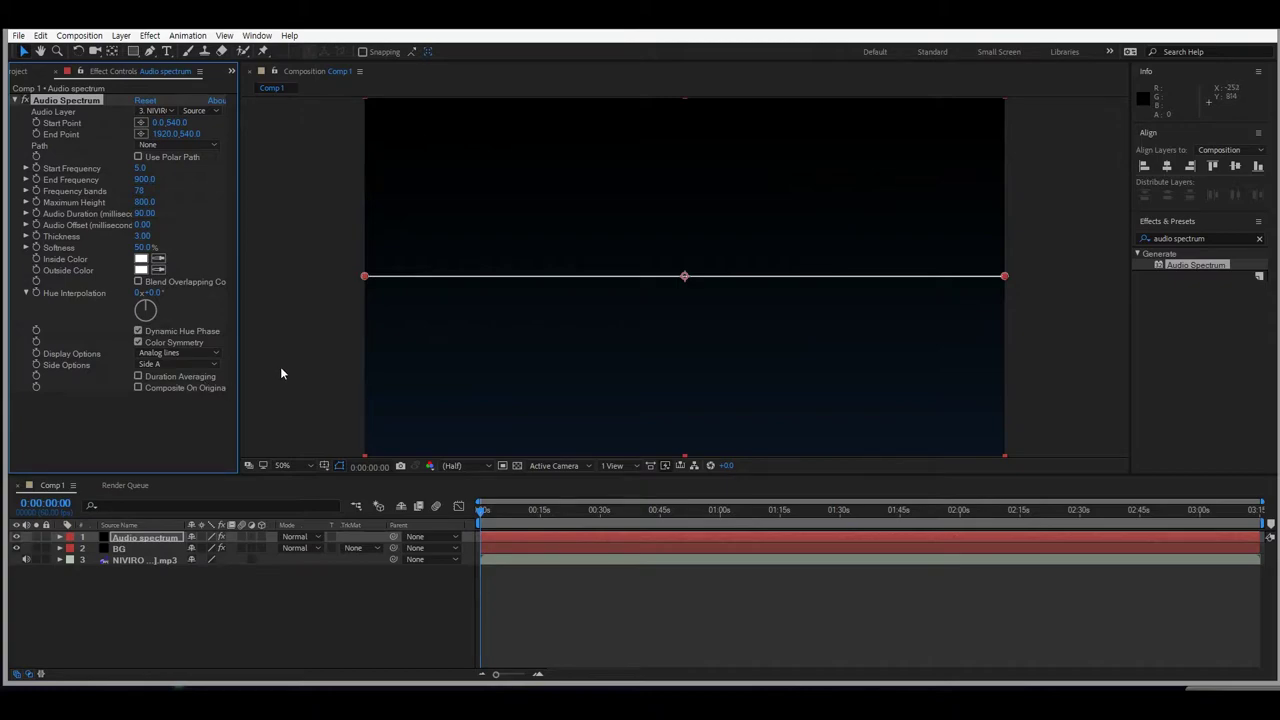
{"action": "left_click", "coordinate": [680, 524]}
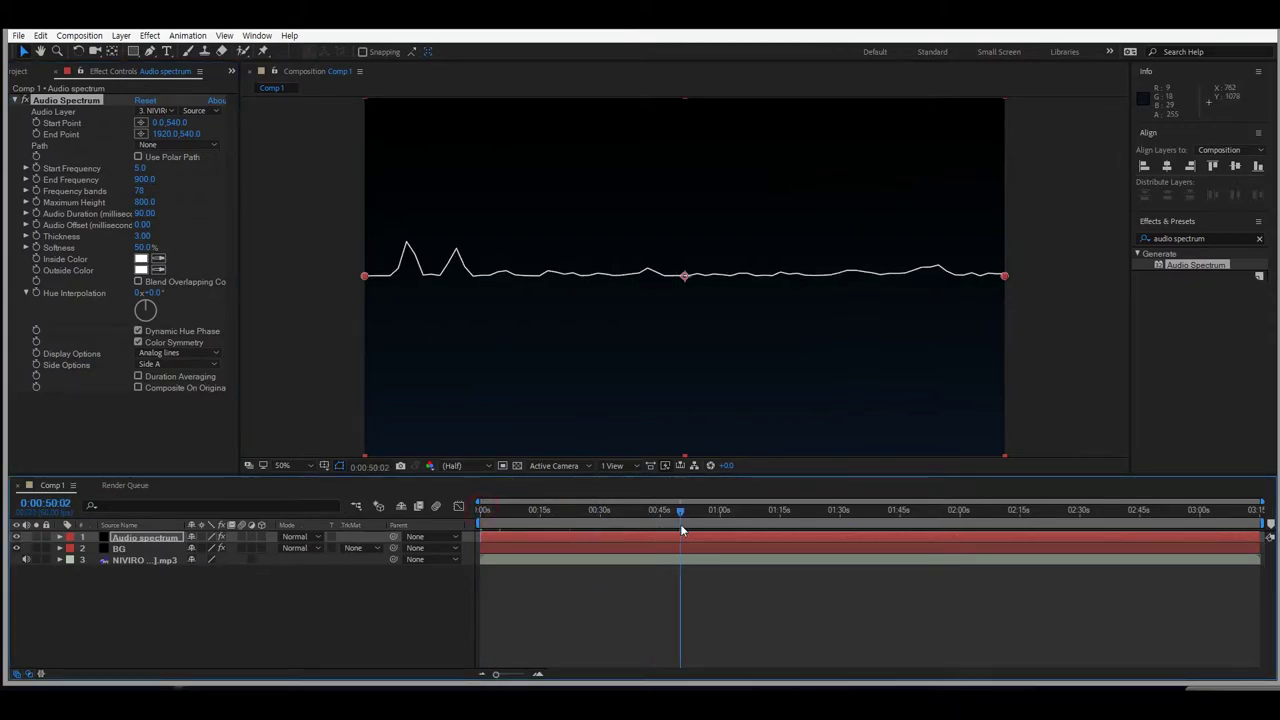
{"action": "left_click", "coordinate": [323, 366]}
Try 80 and 79 frequency bands on the Audio Spectrum and restore the value to 78.
{"action": "left_click", "coordinate": [140, 191]}
{"action": "type", "text": "80"}
{"action": "key", "text": "Return"}
{"action": "left_click", "coordinate": [144, 181]}
{"action": "key", "text": "Tab"}
{"action": "type", "text": "59"}
{"action": "key", "text": "Return"}
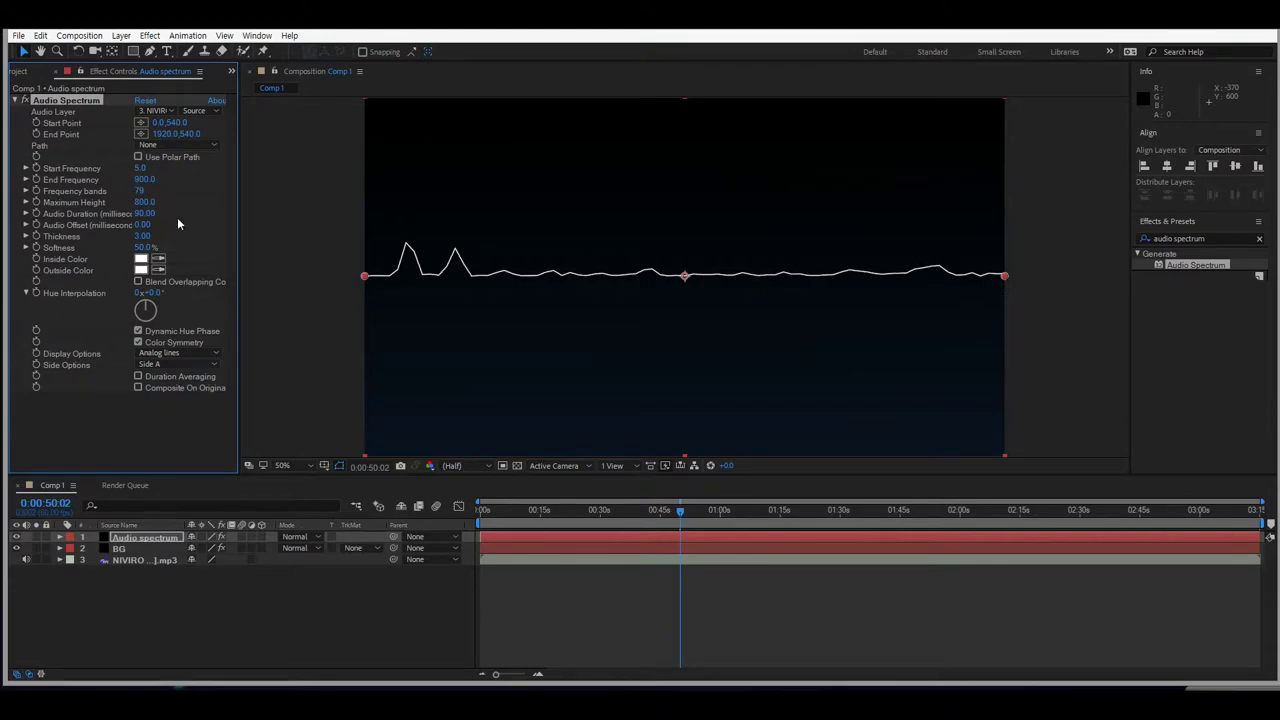
{"action": "left_click", "coordinate": [142, 191]}
{"action": "type", "text": "78"}
{"action": "key", "text": "Return"}
{"action": "left_click", "coordinate": [278, 285]}
Find the Stylize Glow effect and apply it to the Audio spectrum layer.
{"action": "left_click", "coordinate": [1194, 238]}
{"action": "type", "text": "glow"}
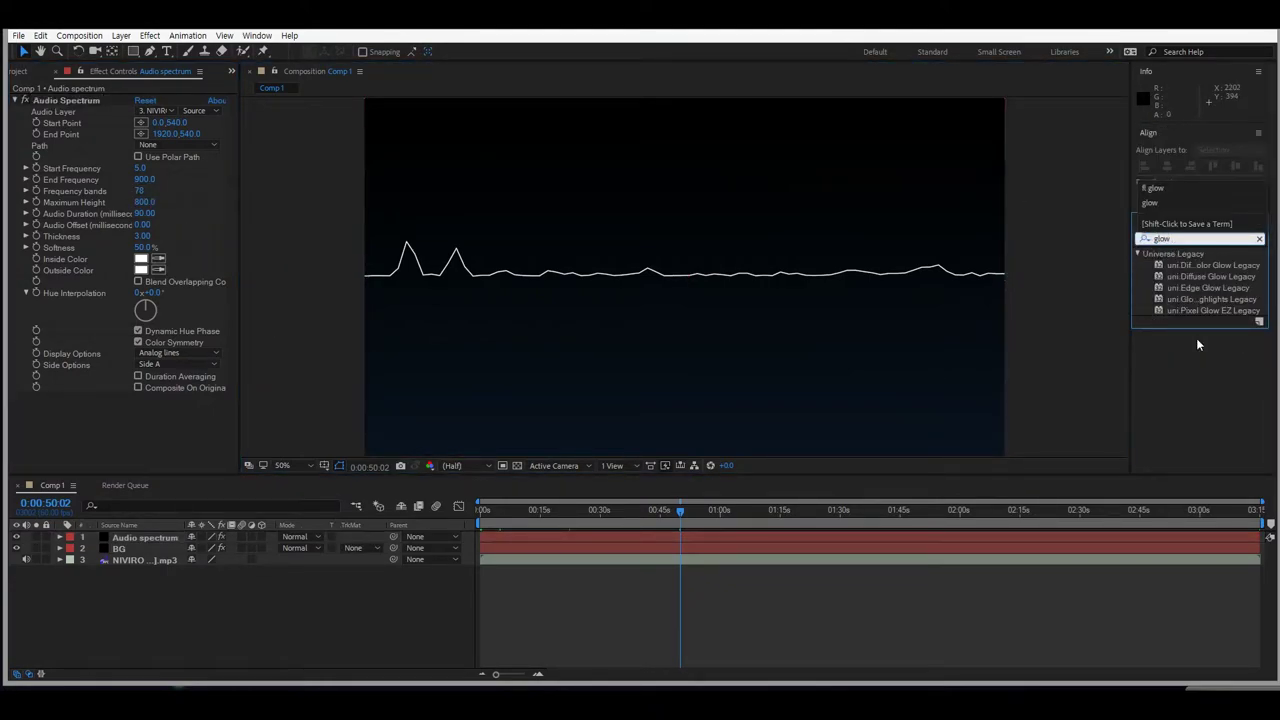
{"action": "key", "text": "BackSpace"}
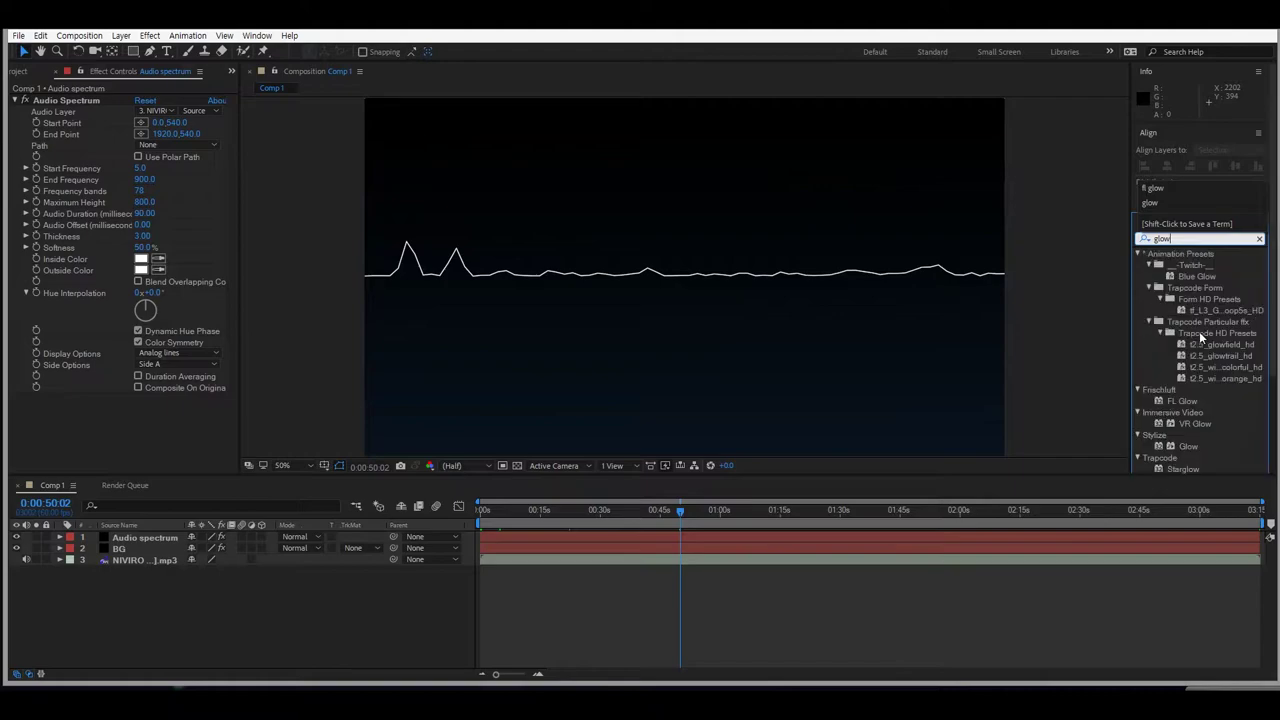
{"action": "scroll", "coordinate": [1192, 415], "scroll_direction": "down", "scroll_amount": 1}
{"action": "left_click_drag", "start_coordinate": [1187, 405], "coordinate": [150, 538]}
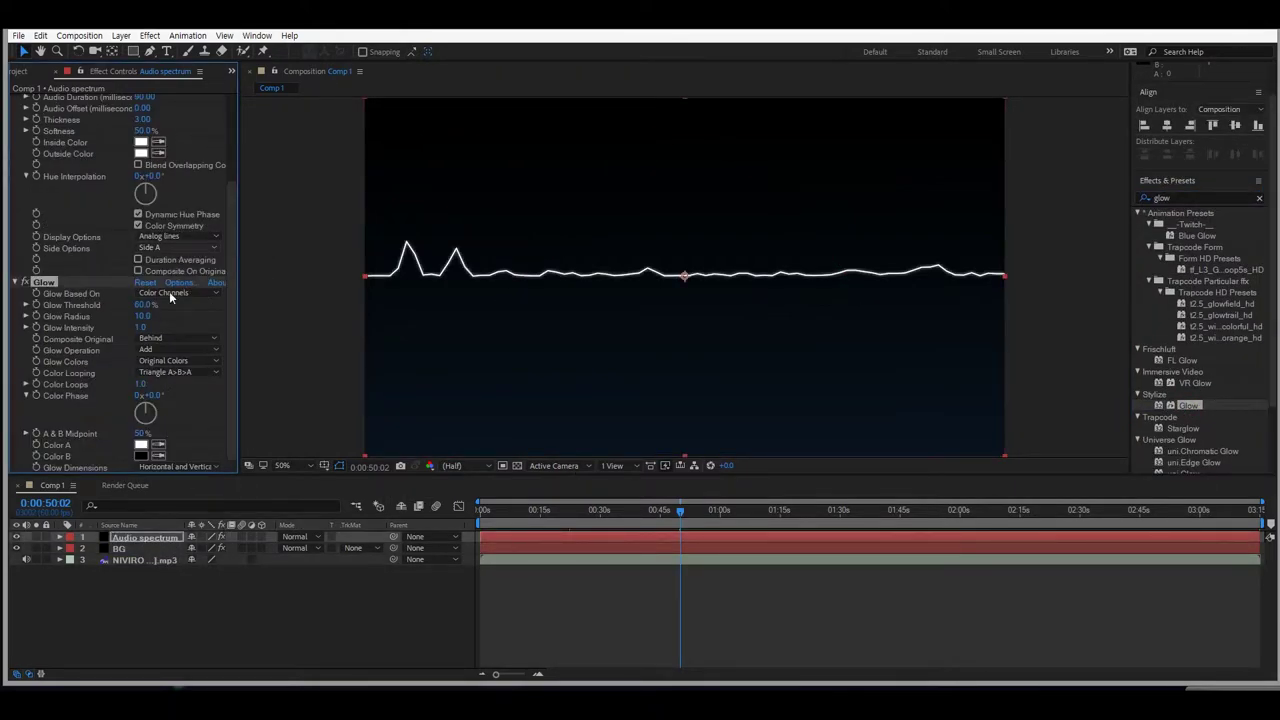
Set the Glow's threshold to 50%, radius to 30 and intensity to 5, and check the glowing line up close.
{"action": "left_click", "coordinate": [145, 305]}
{"action": "type", "text": "50"}
{"action": "key", "text": "Return"}
{"action": "left_click", "coordinate": [143, 316]}
{"action": "type", "text": "30"}
{"action": "key", "text": "Return"}
{"action": "left_click", "coordinate": [141, 328]}
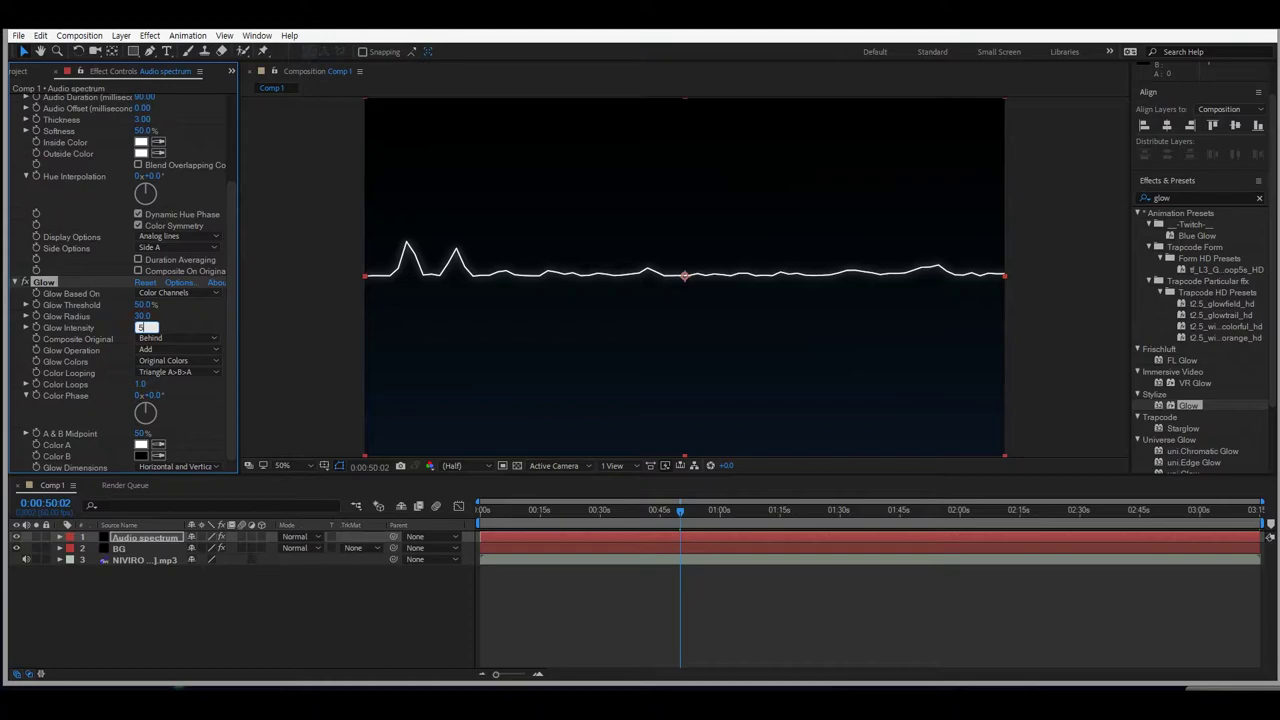
{"action": "left_click", "coordinate": [278, 297]}
{"action": "scroll", "coordinate": [278, 297], "scroll_direction": "up", "scroll_amount": 1}
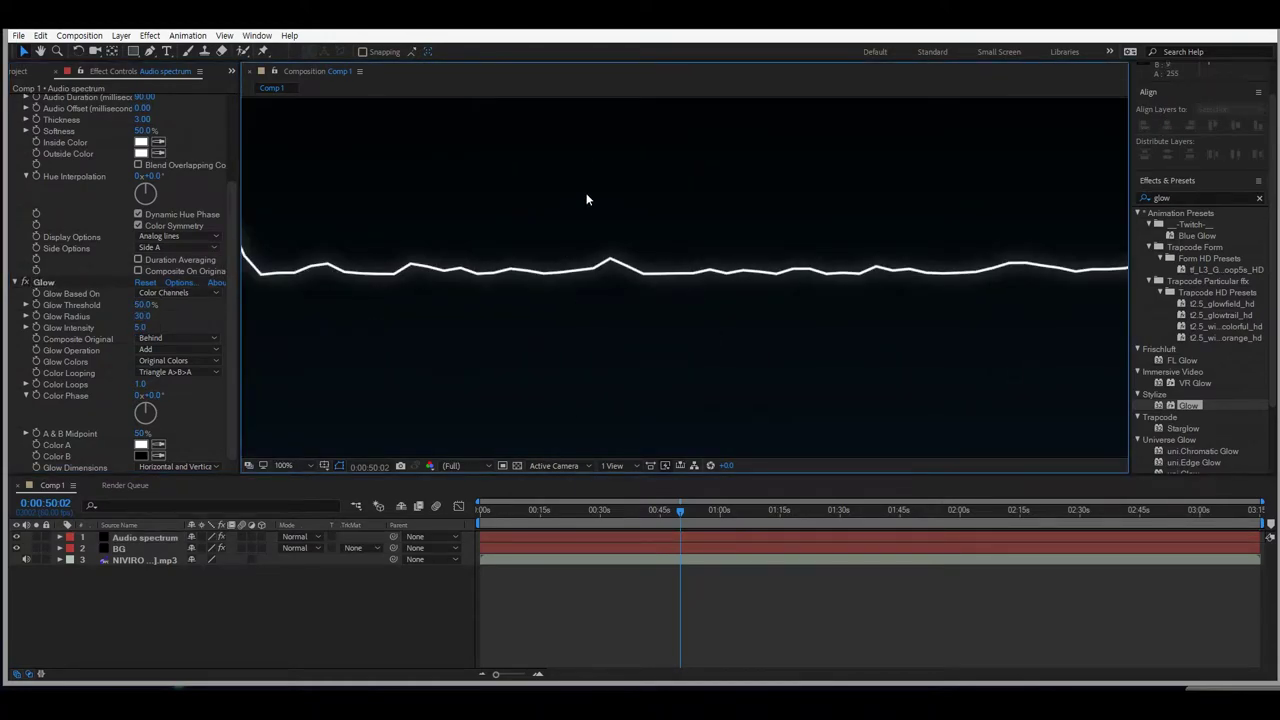
{"action": "key", "text": "shift+slash"}
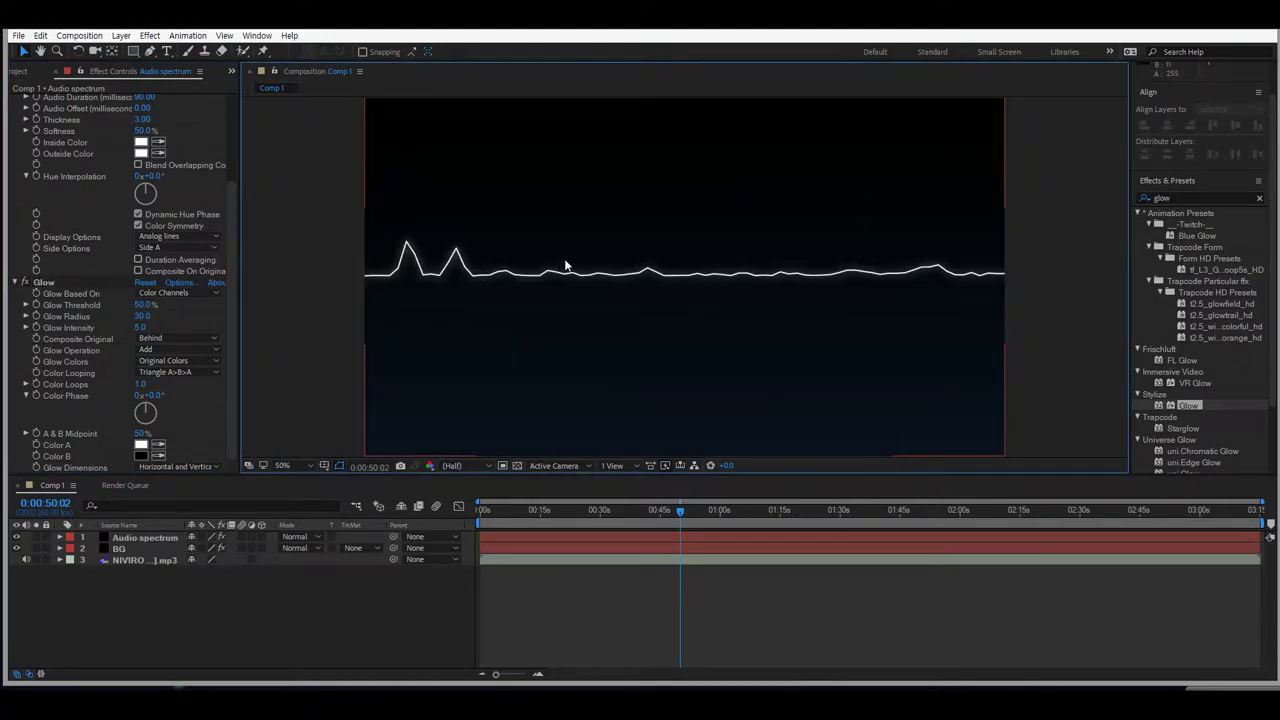
{"action": "key", "text": "slash"}
{"action": "key", "text": "shift+slash"}
Duplicate the Glow effect and set the copy's threshold to 30% and radius to 5.
{"action": "left_click", "coordinate": [58, 284]}
{"action": "key", "text": "ctrl+d"}
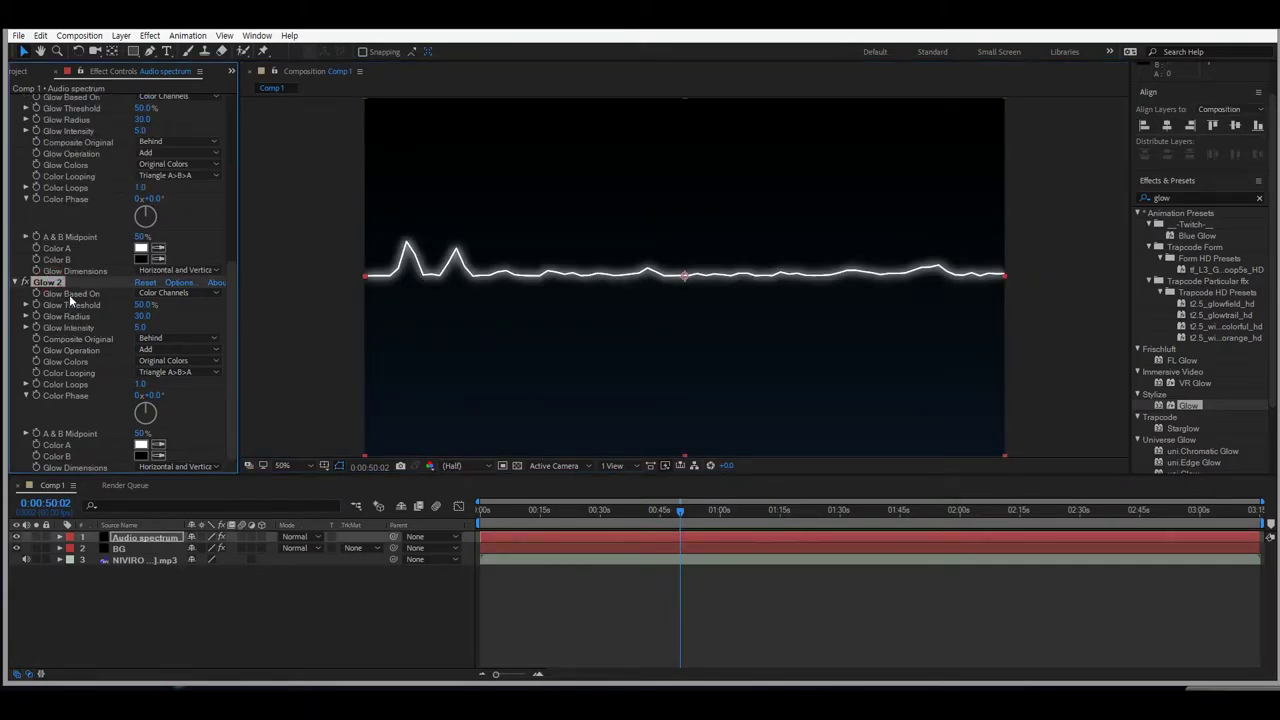
{"action": "left_click", "coordinate": [143, 305]}
{"action": "type", "text": "30"}
{"action": "key", "text": "Return"}
{"action": "left_click", "coordinate": [142, 316]}
{"action": "type", "text": "5"}
{"action": "key", "text": "Return"}
Fine-tune the second Glow to a radius of 4 and an intensity of 1.
{"action": "key", "text": "slash"}
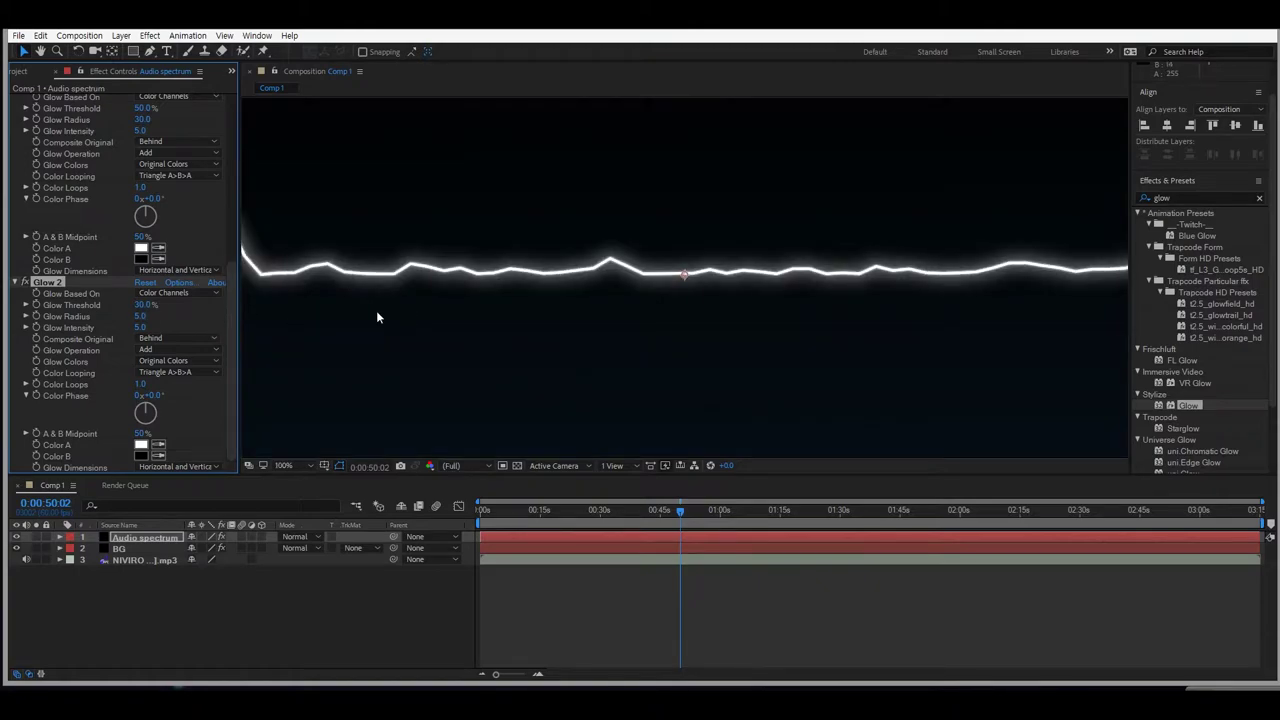
{"action": "left_click", "coordinate": [138, 317]}
{"action": "left_click", "coordinate": [138, 316]}
{"action": "type", "text": "47"}
{"action": "key", "text": "Return"}
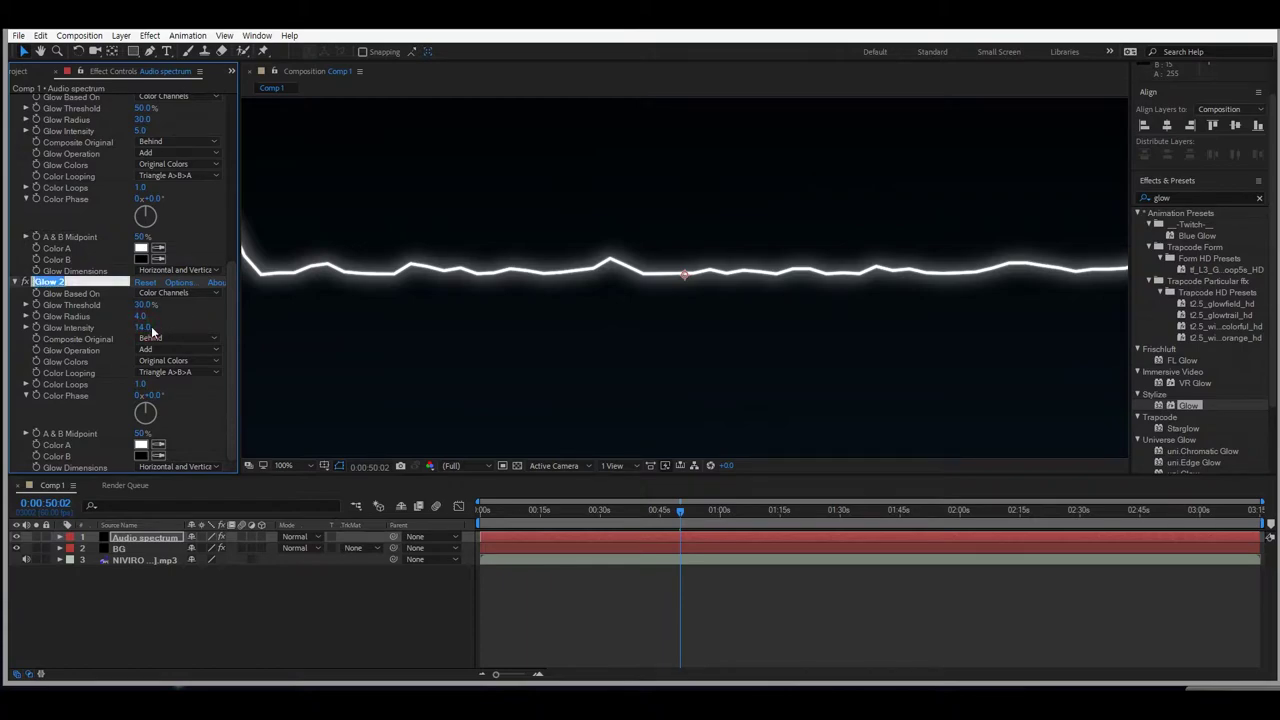
{"action": "left_click", "coordinate": [141, 327]}
{"action": "type", "text": "1"}
{"action": "key", "text": "Return"}
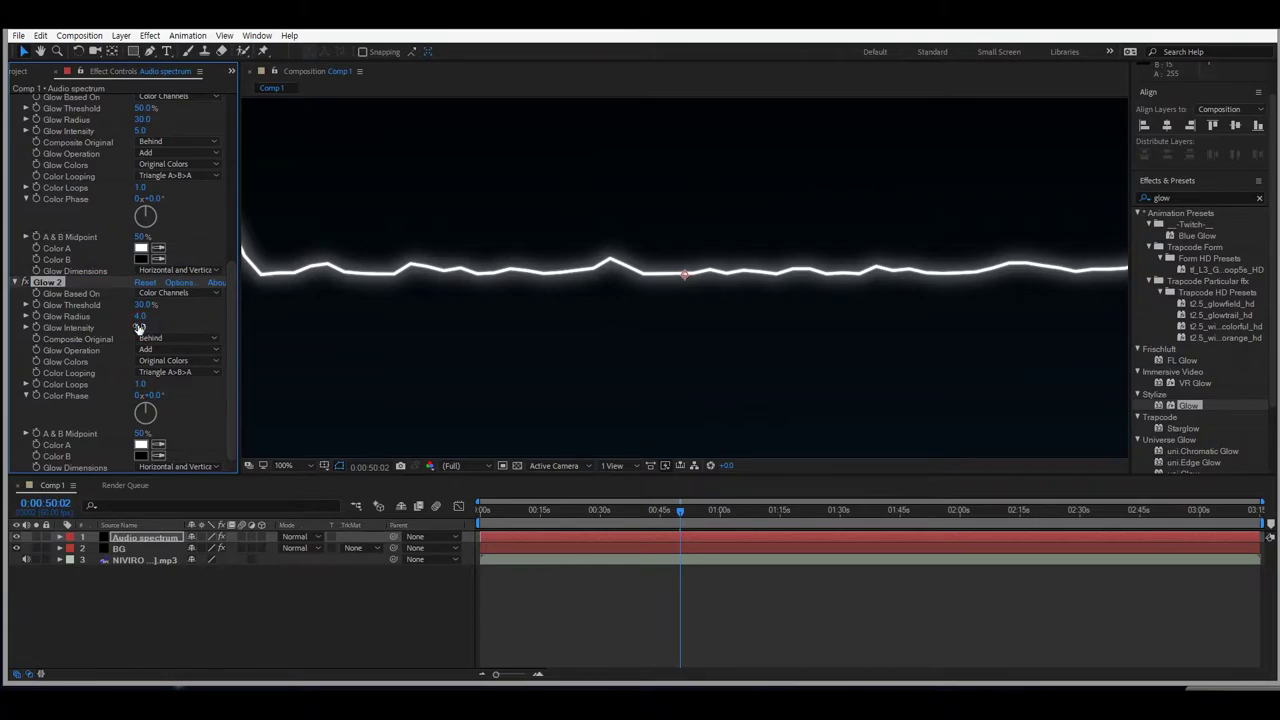
{"action": "scroll", "coordinate": [547, 332], "scroll_direction": "down", "scroll_amount": 1}
Find the FL Glow effect and apply it to the Audio spectrum layer.
{"action": "left_click", "coordinate": [1216, 197]}
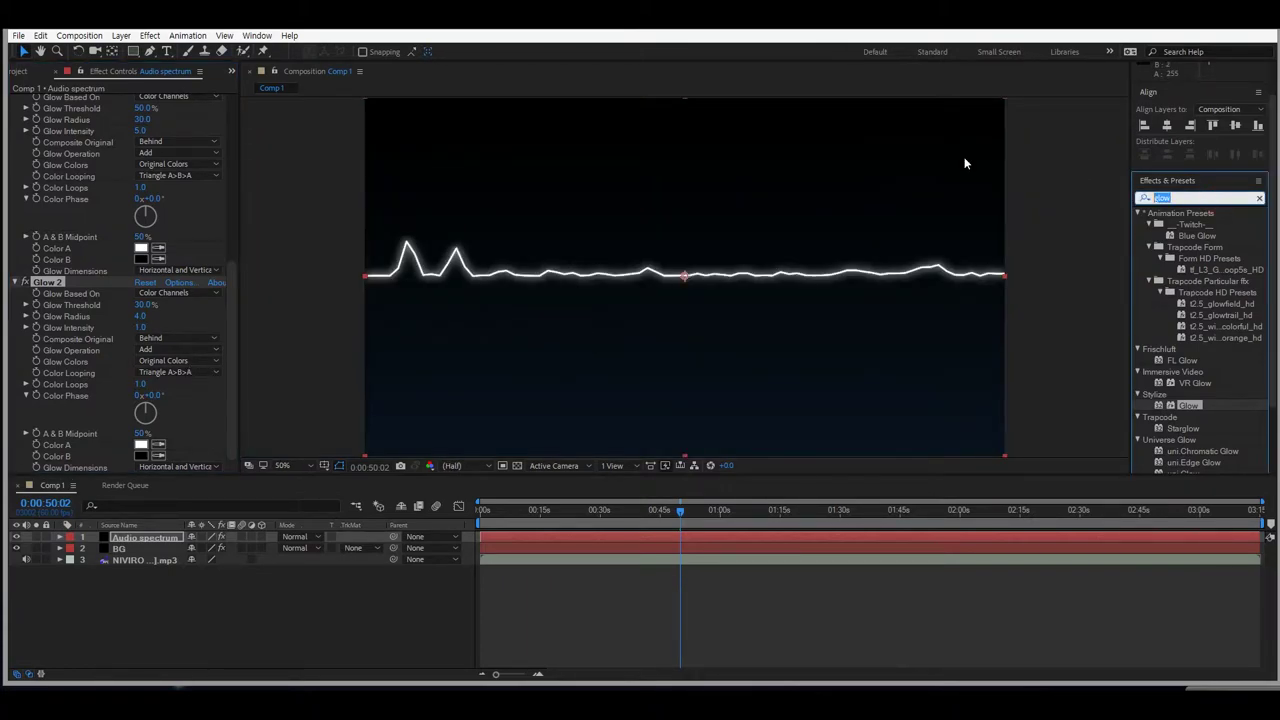
{"action": "type", "text": "fl glo"}
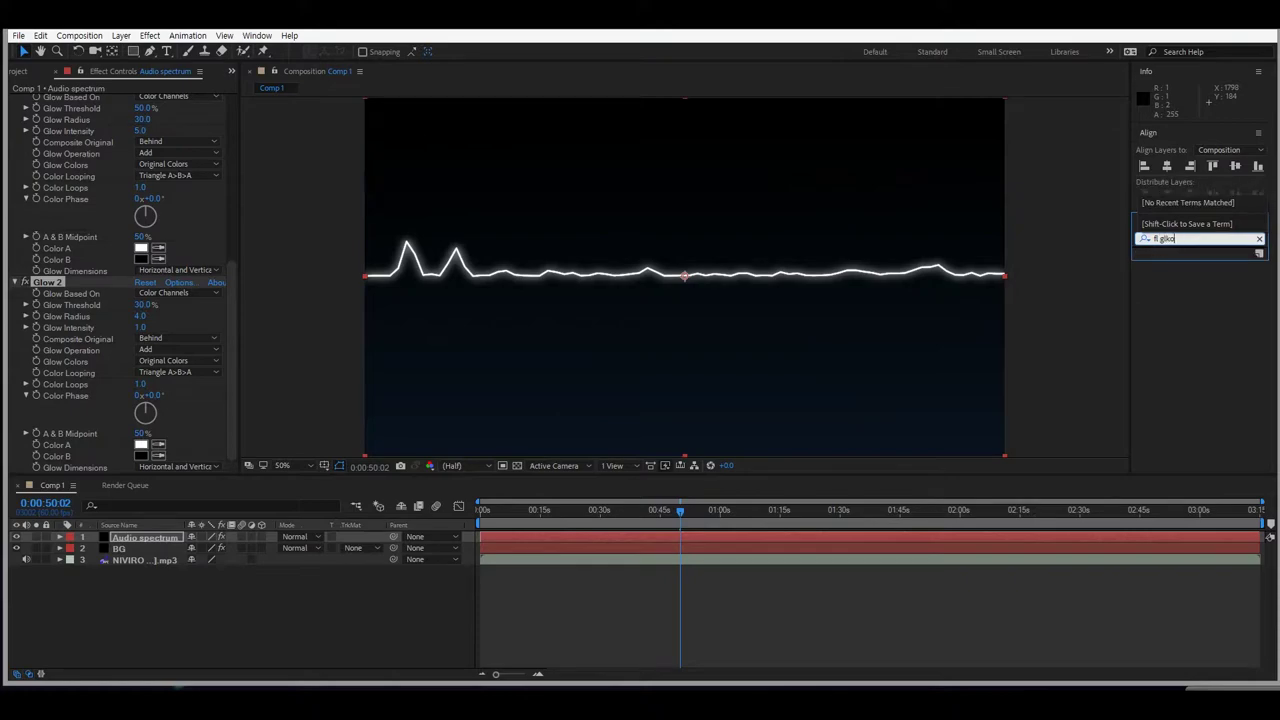
{"action": "double_click", "coordinate": [1182, 265]}
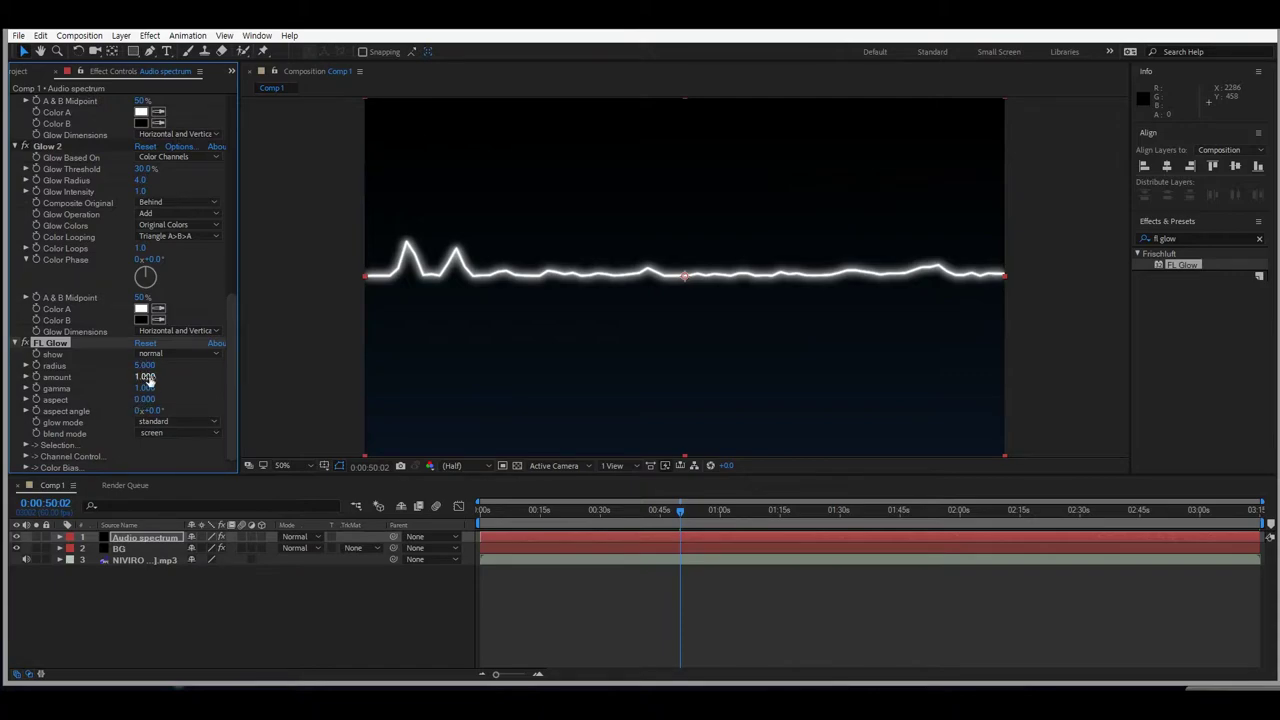
Set the FL Glow's amount, gamma and aspect to 0.5 each.
{"action": "left_click", "coordinate": [146, 377]}
{"action": "type", "text": "0.5"}
{"action": "key", "text": "Tab"}
{"action": "type", "text": "0.500"}
{"action": "key", "text": "Return"}
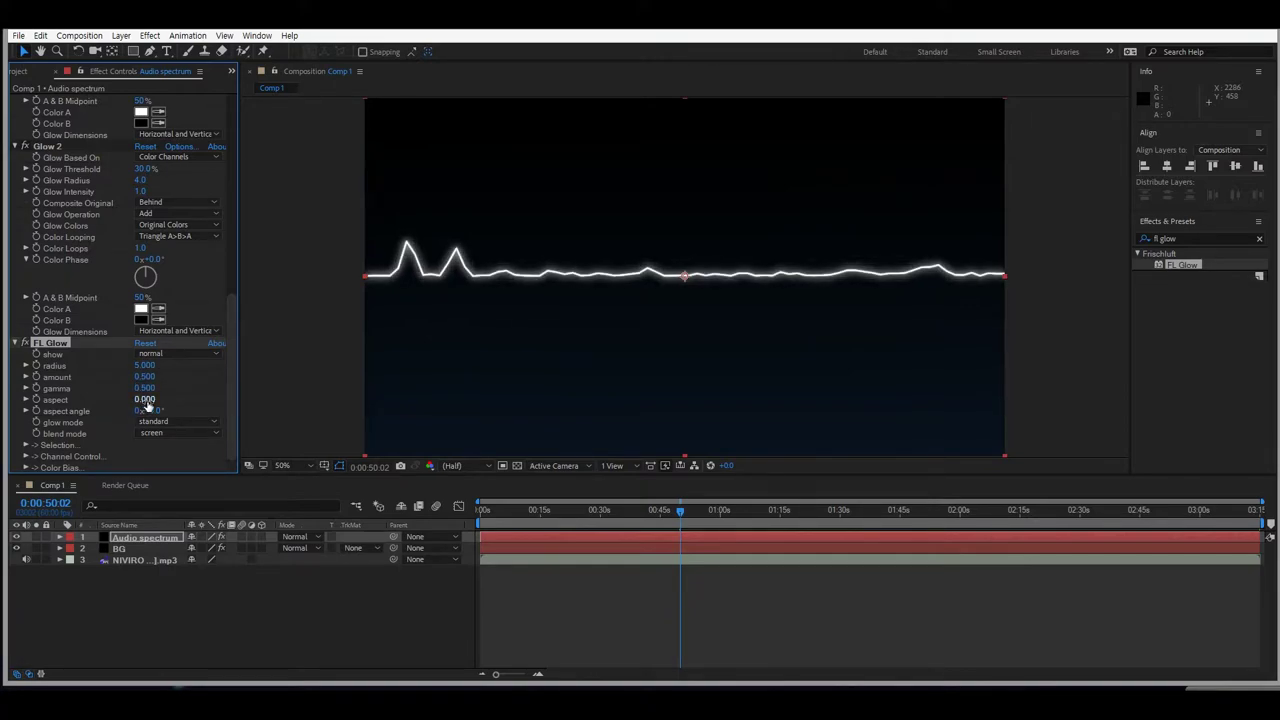
{"action": "left_click", "coordinate": [146, 400]}
{"action": "type", "text": "0.500"}
{"action": "key", "text": "Return"}
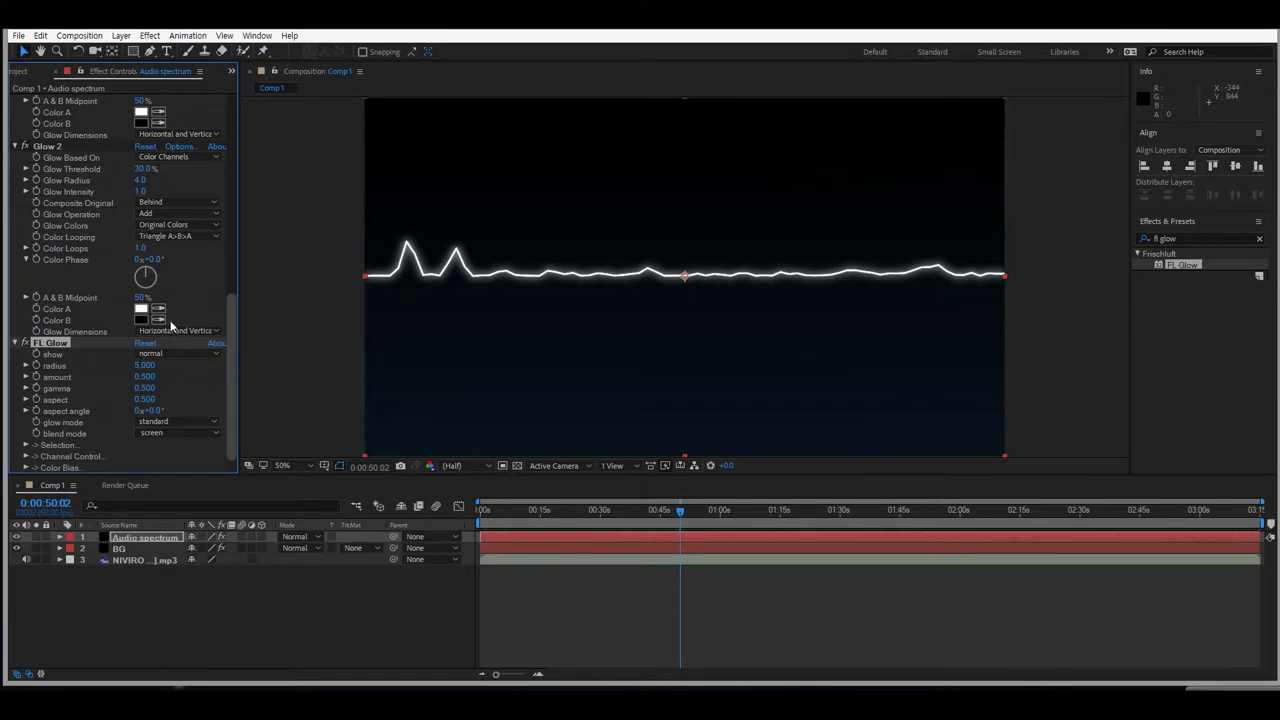
{"action": "scroll", "coordinate": [150, 347], "scroll_direction": "up", "scroll_amount": 8}
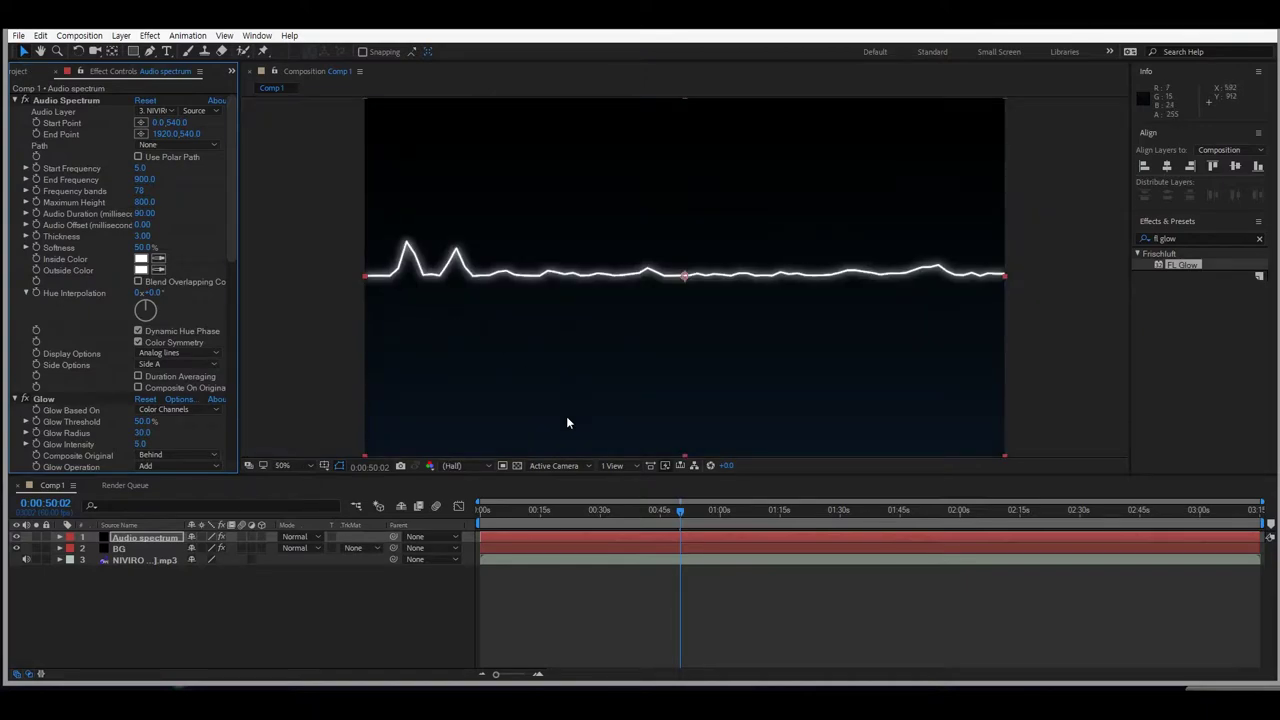
Rename the Audio spectrum layer by adding the prefix [A] to its name.
{"action": "right_click", "coordinate": [148, 541]}
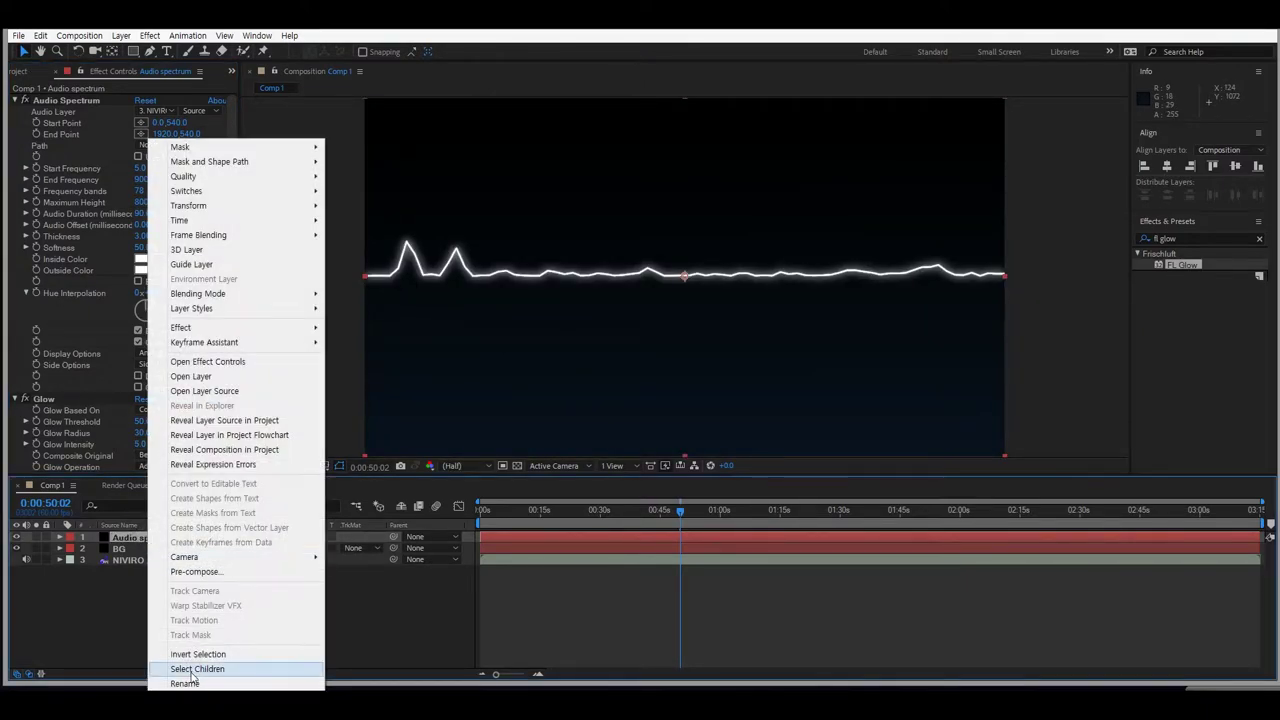
{"action": "left_click", "coordinate": [190, 680]}
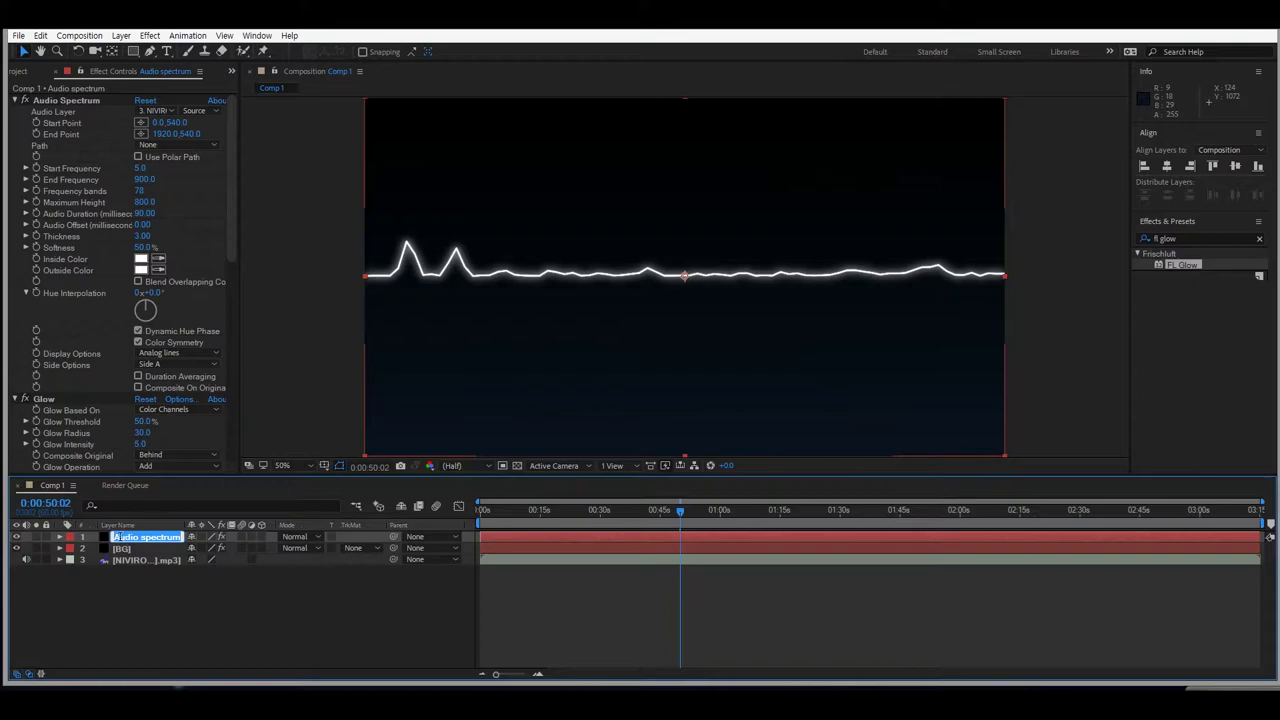
{"action": "left_click", "coordinate": [120, 537]}
{"action": "type", "text": "[A]"}
{"action": "key", "text": "Return"}
Make a duplicate of the [A] spectrum layer with the name prefix [B] and its Side Options set to Side B.
{"action": "key", "text": "ctrl+d"}
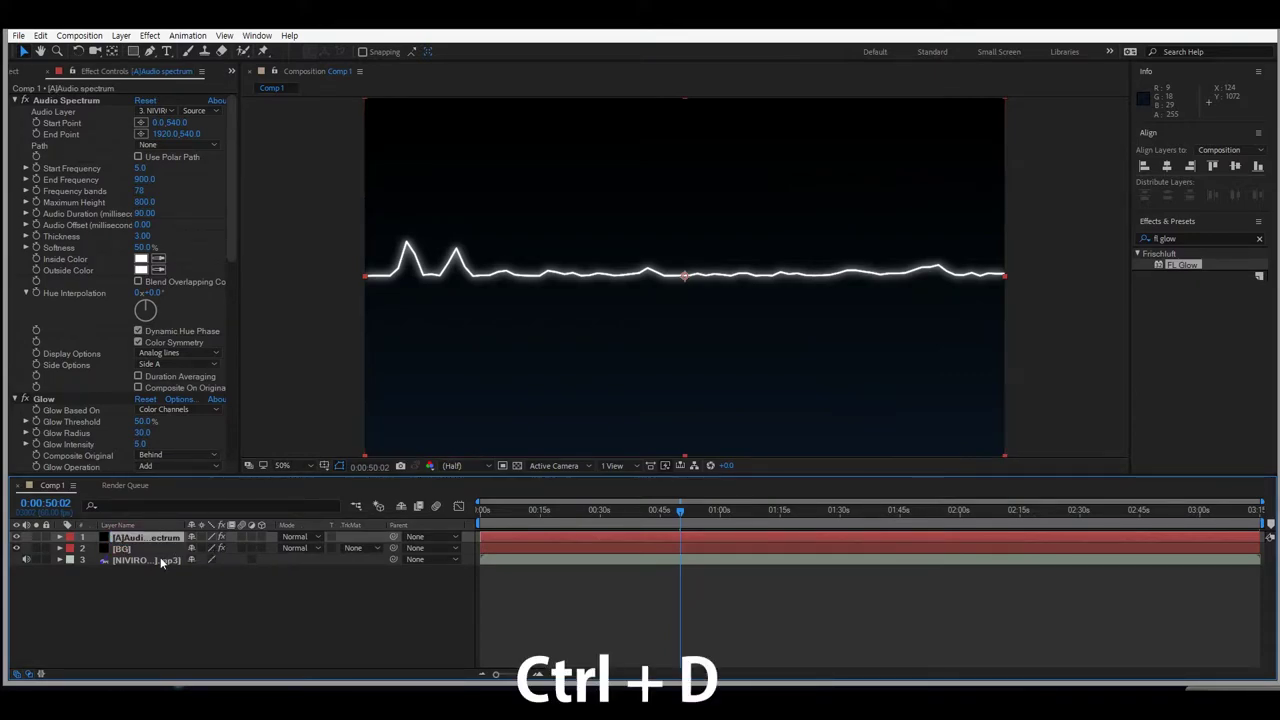
{"action": "right_click", "coordinate": [140, 540]}
{"action": "left_click", "coordinate": [177, 683]}
{"action": "left_click_drag", "start_coordinate": [128, 537], "coordinate": [119, 534]}
{"action": "key", "text": "Delete"}
{"action": "type", "text": "B"}
{"action": "key", "text": "Return"}
{"action": "left_click", "coordinate": [160, 364]}
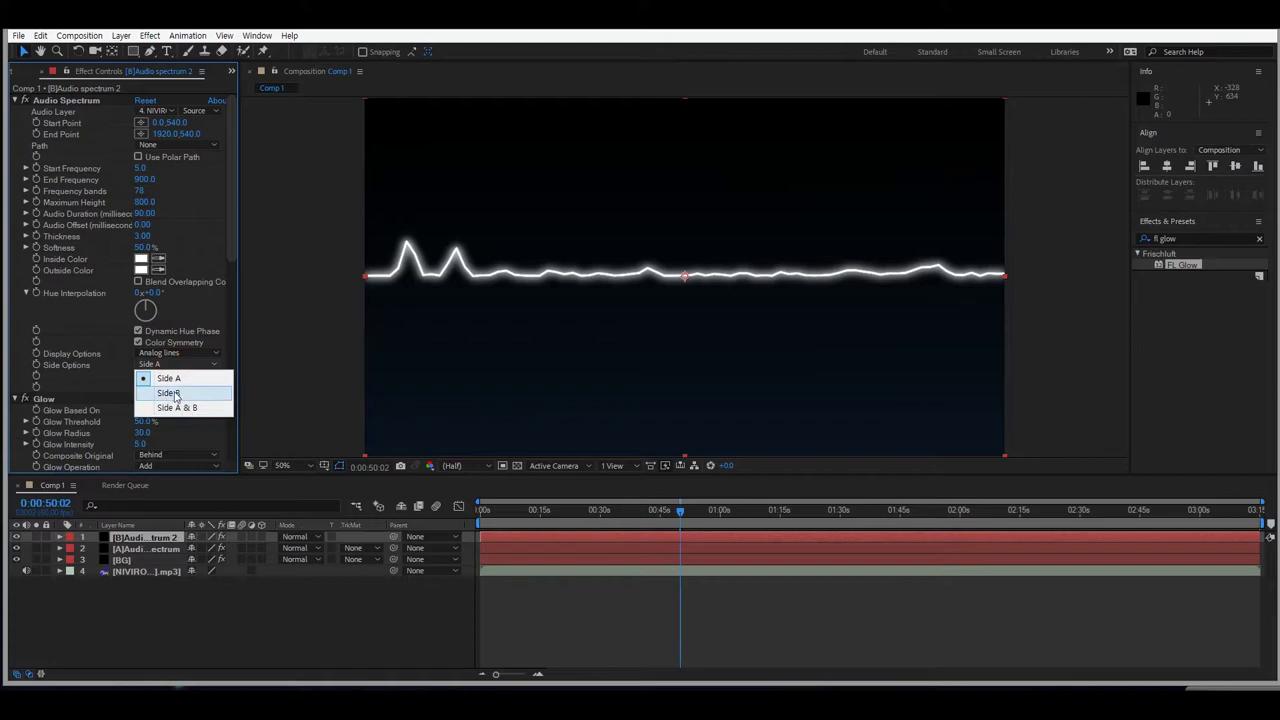
{"action": "left_click", "coordinate": [165, 391]}
Duplicate the [B] spectrum layer and change the copy's name prefix to [C].
{"action": "key", "text": "ctrl+d"}
{"action": "right_click", "coordinate": [128, 537]}
{"action": "left_click", "coordinate": [190, 684]}
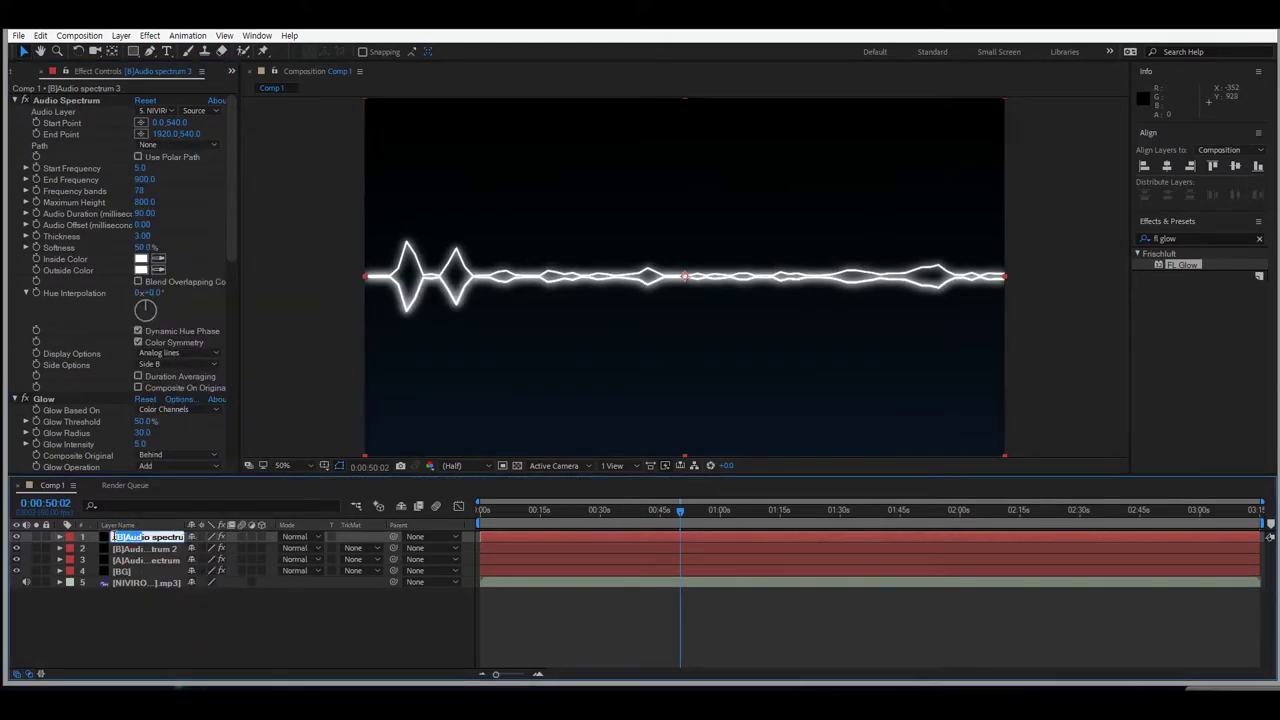
{"action": "key", "text": "Return"}
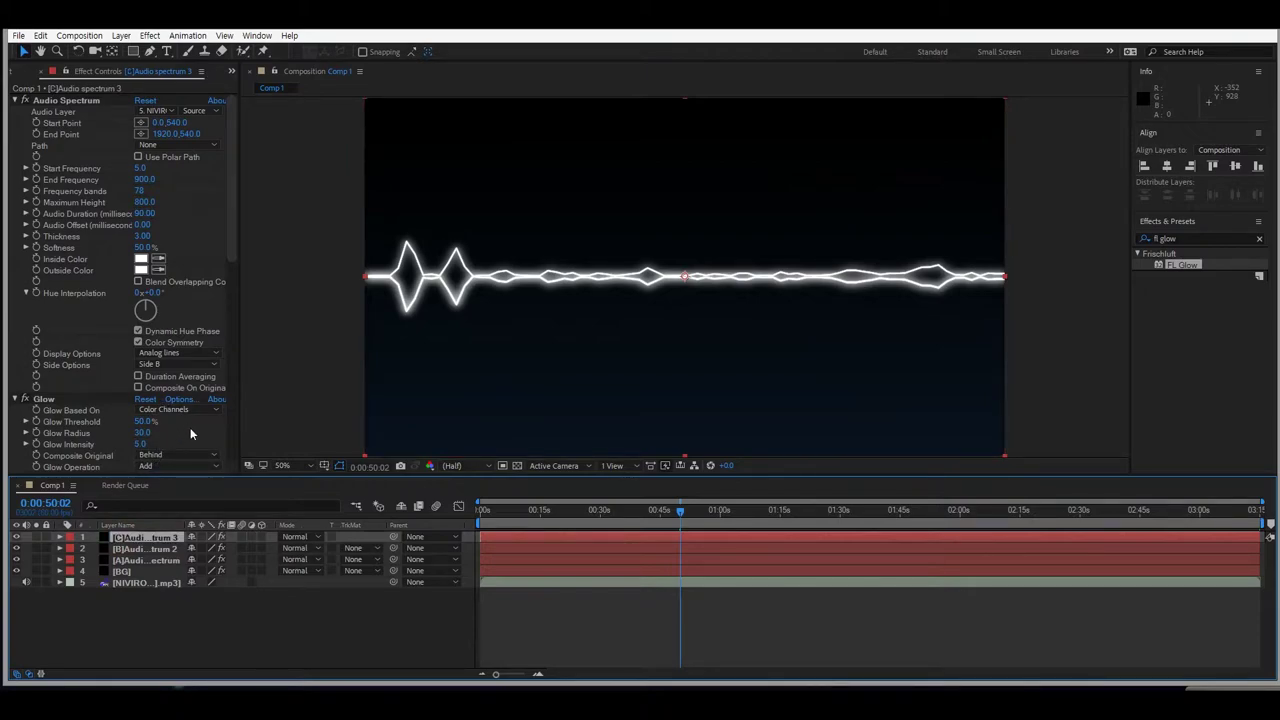
Set the [C] spectrum's Display Options to Digital and its Side Options to Side A & B.
{"action": "left_click", "coordinate": [176, 354]}
{"action": "left_click", "coordinate": [172, 363]}
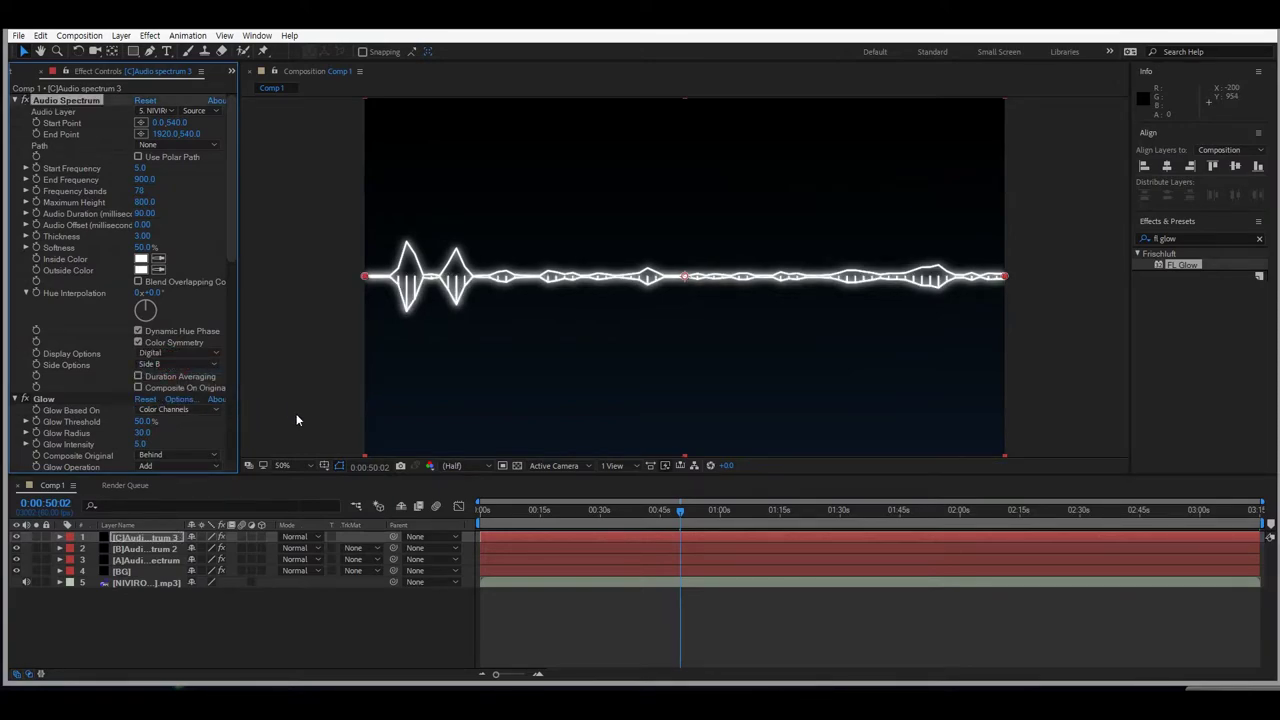
{"action": "left_click", "coordinate": [172, 364]}
{"action": "left_click", "coordinate": [172, 378]}
{"action": "left_click", "coordinate": [172, 364]}
{"action": "left_click", "coordinate": [180, 408]}
{"action": "left_click", "coordinate": [276, 437]}
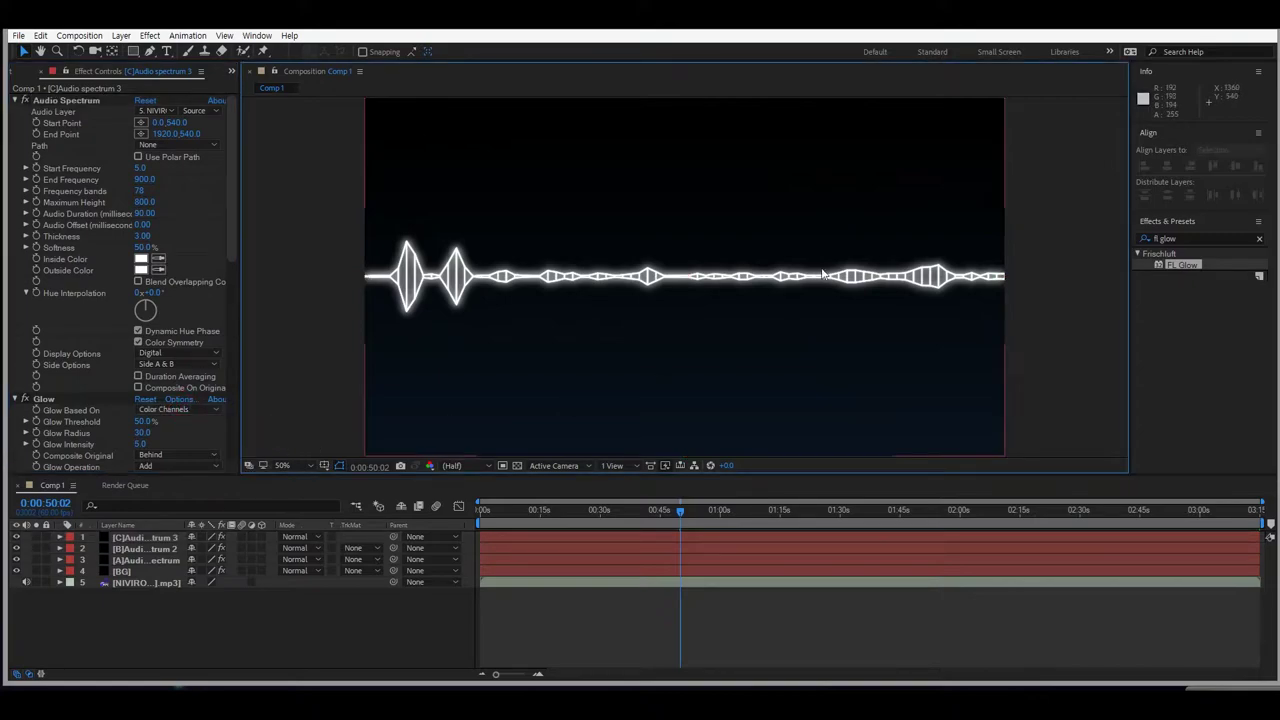
{"action": "left_click", "coordinate": [144, 558]}
{"action": "scroll", "coordinate": [117, 408], "scroll_direction": "down", "scroll_amount": 3}
{"action": "scroll", "coordinate": [126, 425], "scroll_direction": "up", "scroll_amount": 3}
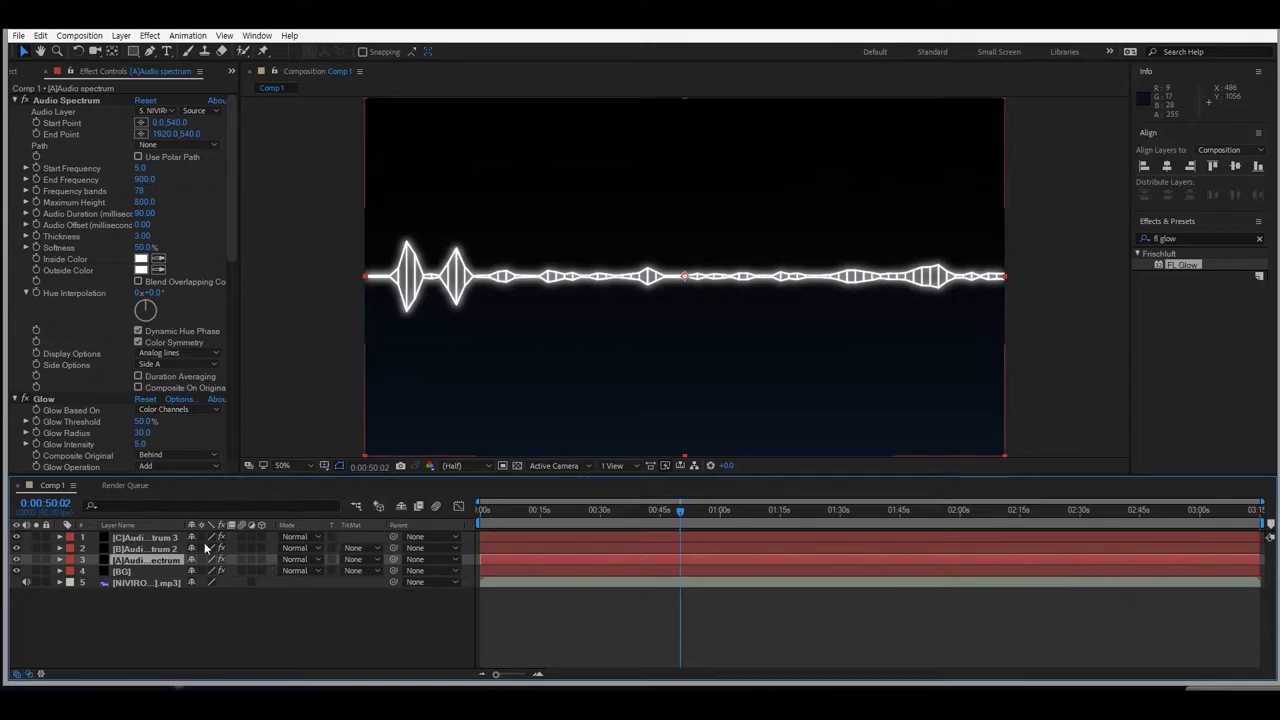
{"action": "left_click", "coordinate": [153, 539], "text": "shift"}
{"action": "right_click", "coordinate": [225, 625]}
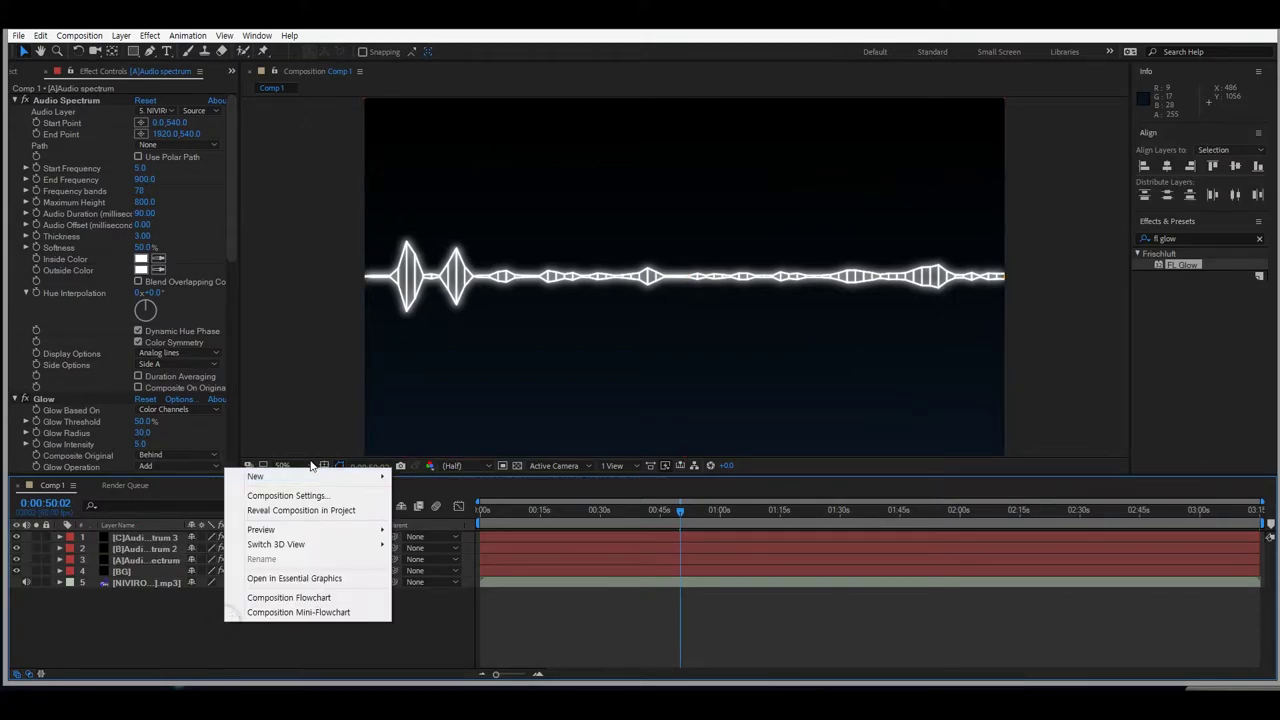
{"action": "mouse_move", "coordinate": [300, 474]}
{"action": "left_click", "coordinate": [466, 510]}
{"action": "type", "text": "B"}
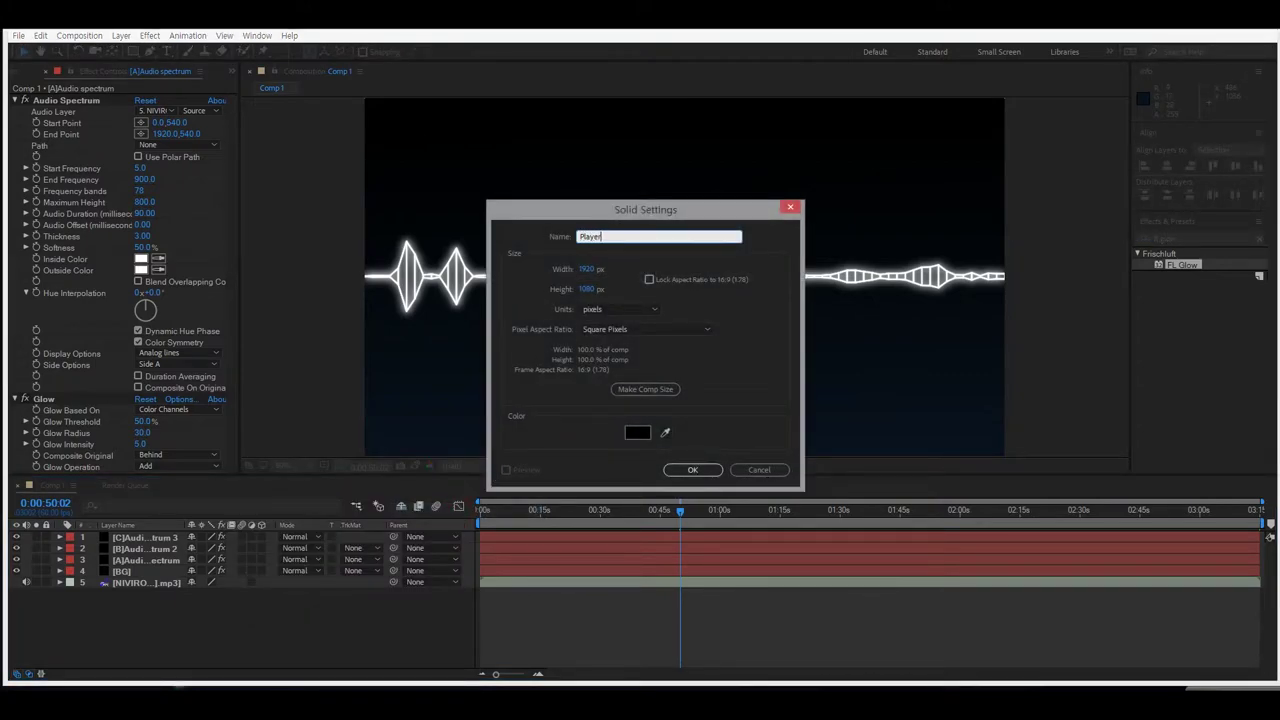
{"action": "key", "text": "Return"}
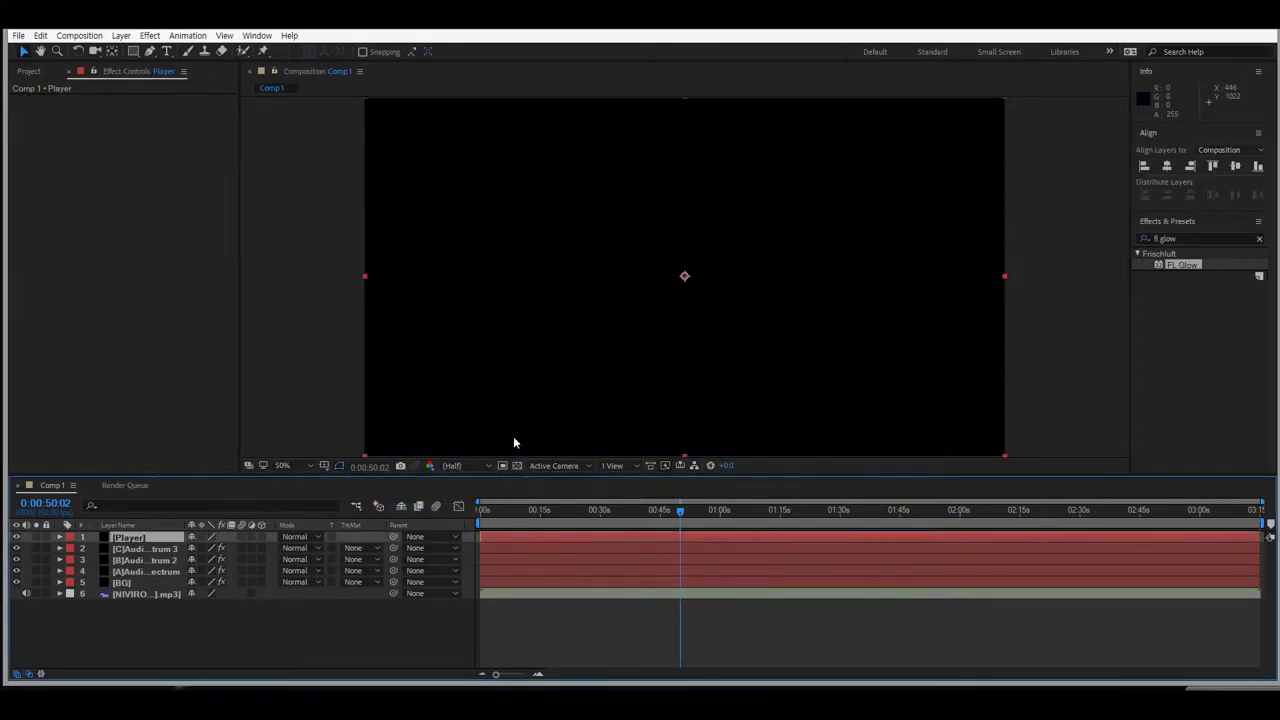
{"action": "left_click", "coordinate": [133, 51]}
{"action": "left_click_drag", "start_coordinate": [393, 371], "coordinate": [994, 411]}
{"action": "key", "text": "ctrl+z"}
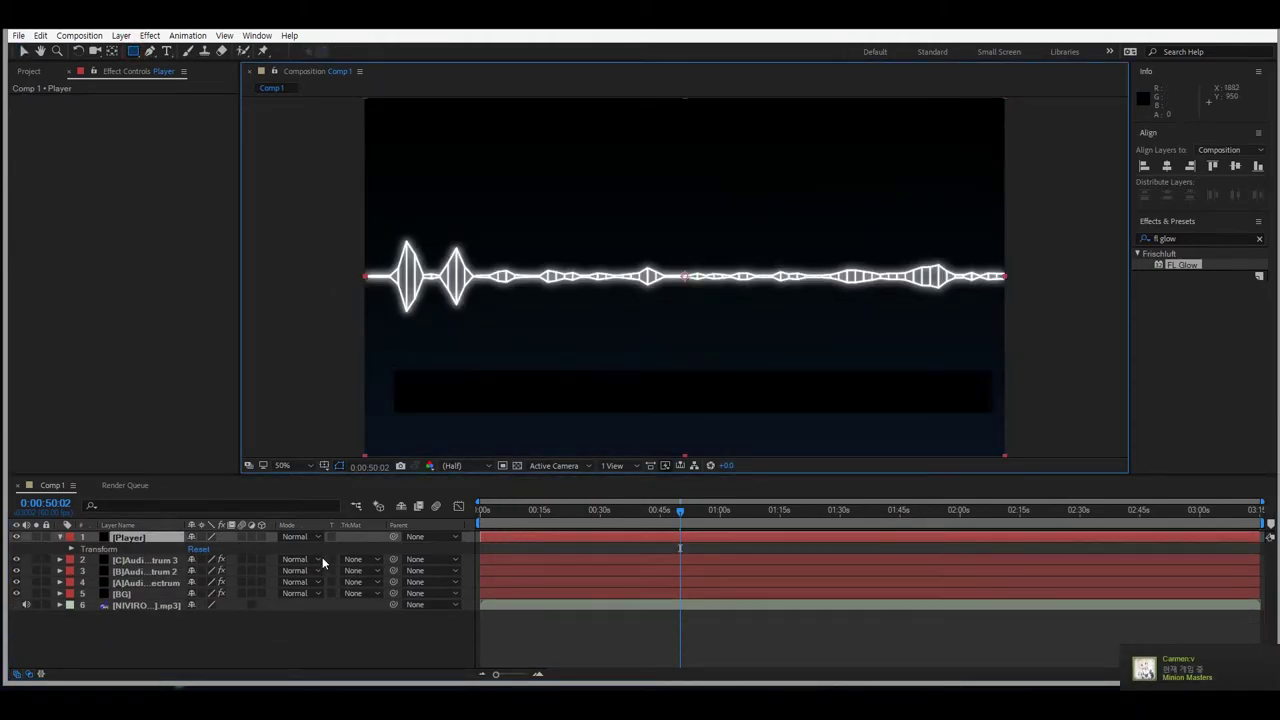
{"action": "key", "text": "Delete"}
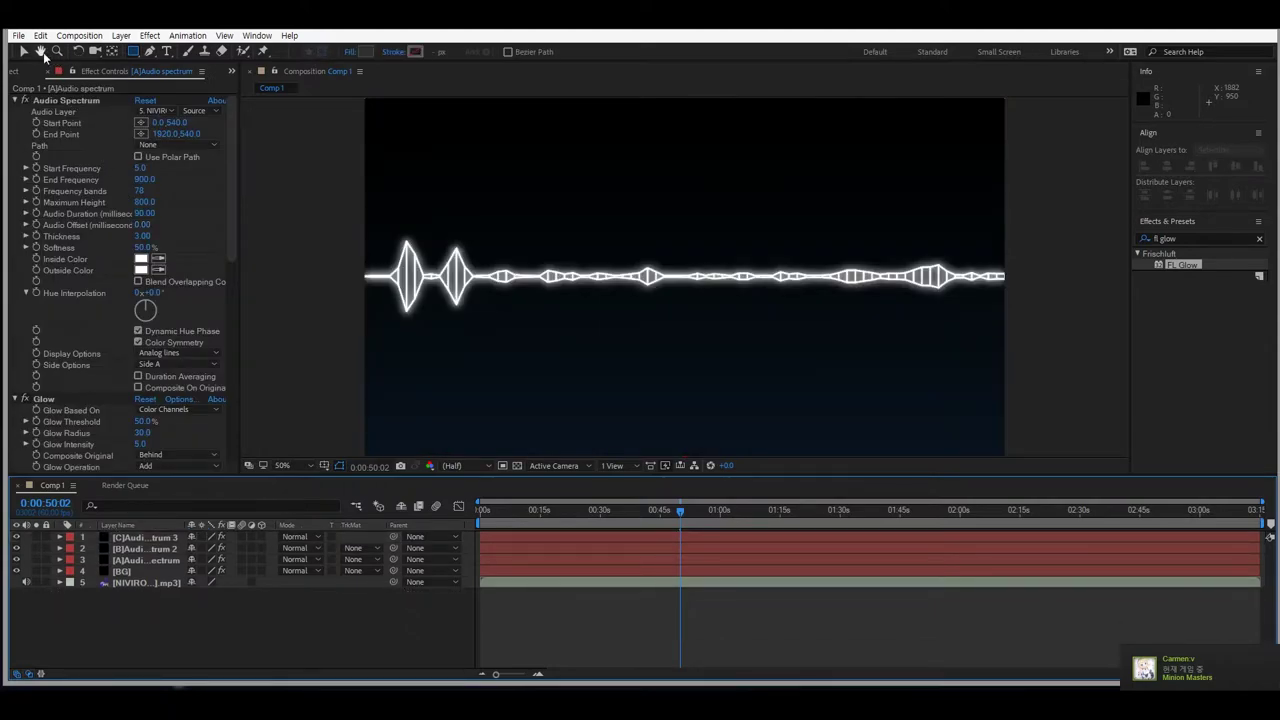
Create a new composition named Player in the project.
{"action": "left_click", "coordinate": [28, 71]}
{"action": "right_click", "coordinate": [163, 318]}
{"action": "left_click", "coordinate": [205, 326]}
{"action": "type", "text": "Player"}
{"action": "key", "text": "Return"}
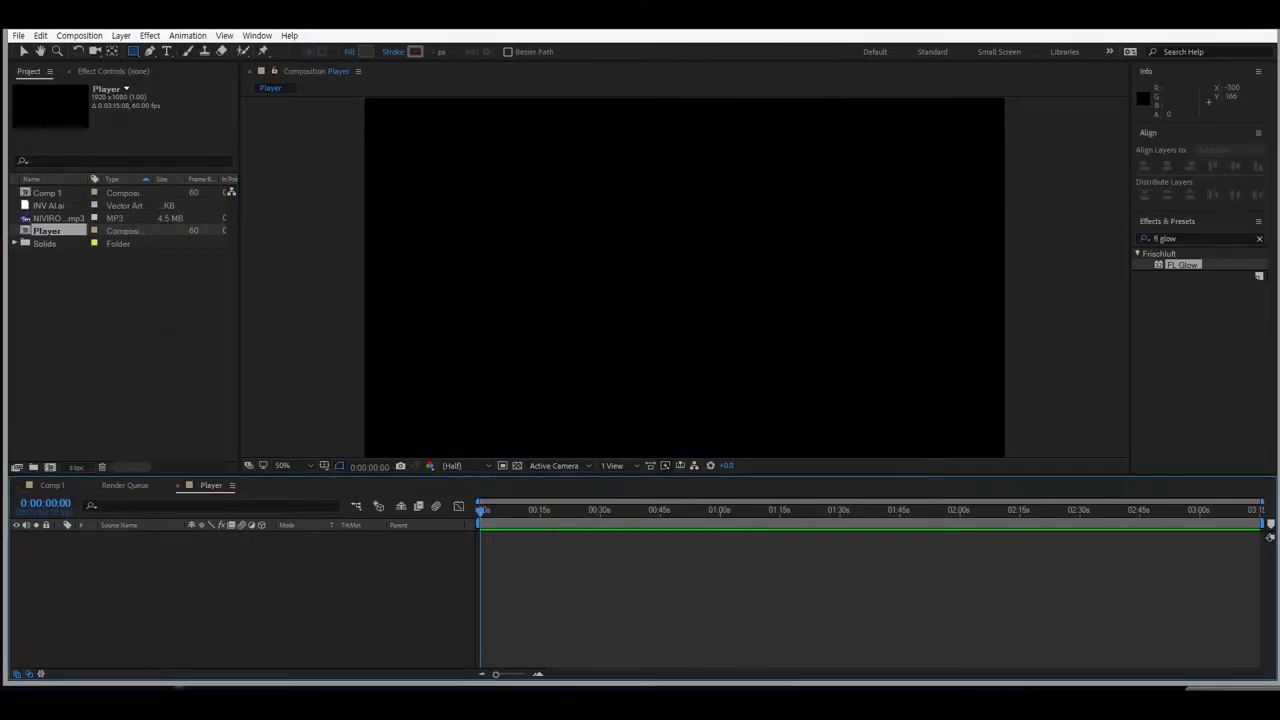
Draw a thin horizontal rectangle across the lower part of the Player composition and set its fill to dark grey 3C3B3B.
{"action": "left_click_drag", "start_coordinate": [411, 393], "coordinate": [988, 408]}
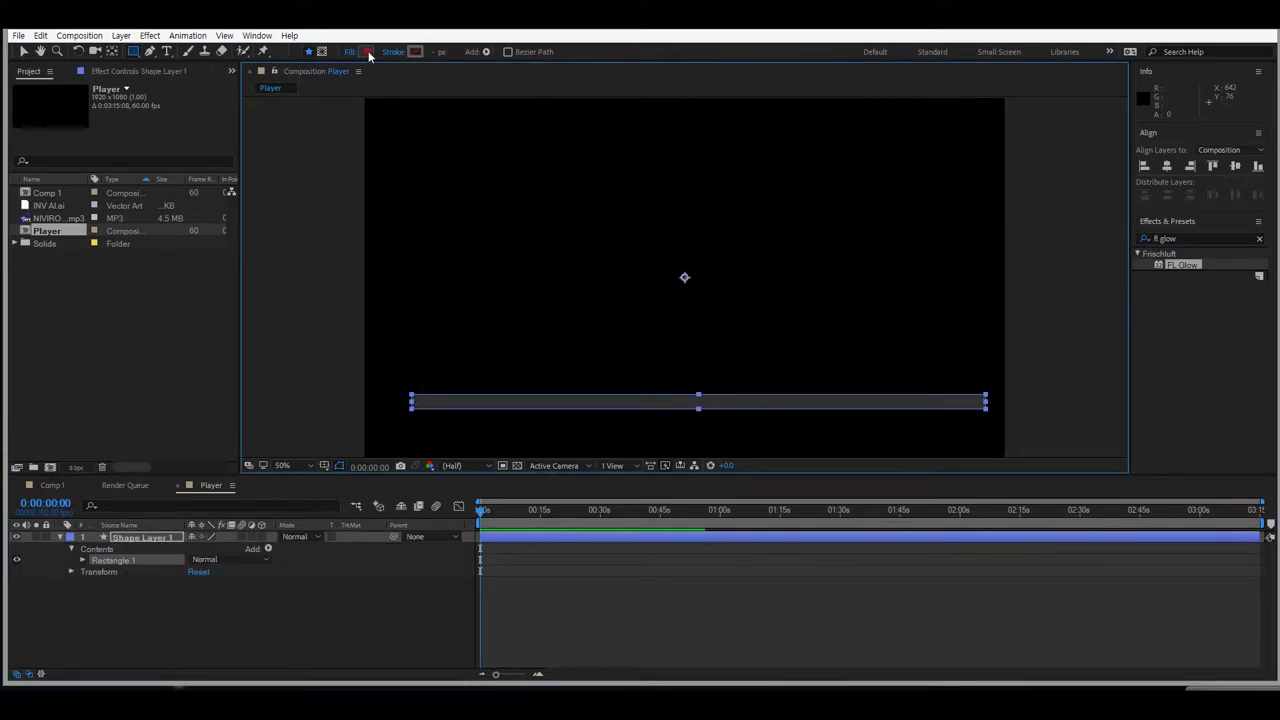
{"action": "left_click", "coordinate": [366, 51]}
{"action": "left_click_drag", "start_coordinate": [765, 401], "coordinate": [865, 388]}
{"action": "left_click", "coordinate": [806, 540]}
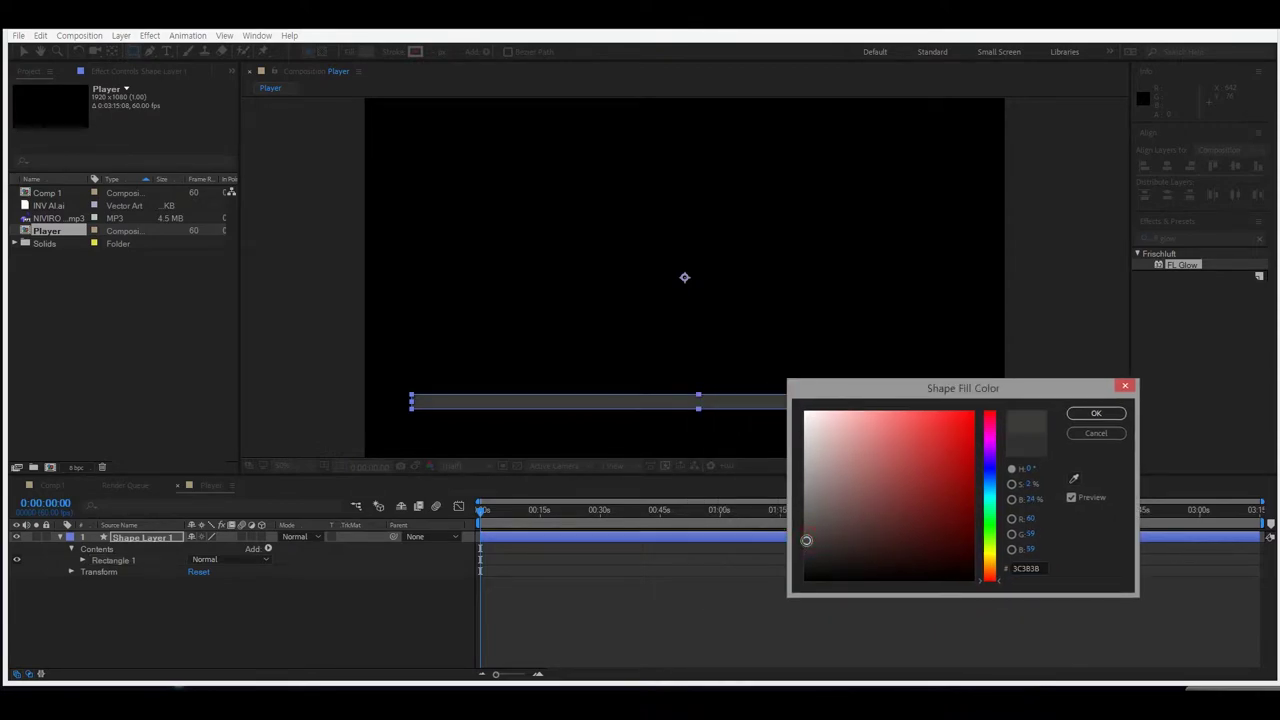
{"action": "left_click", "coordinate": [1096, 413]}
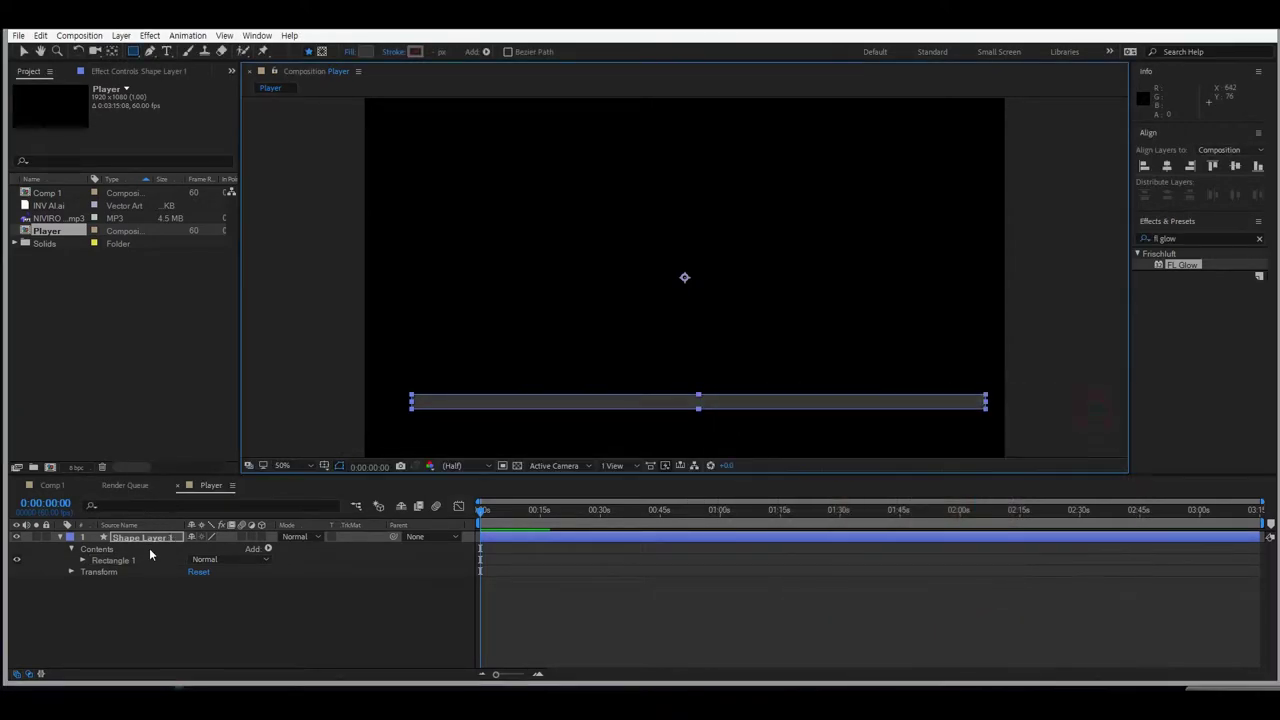
Set the bar's shape layer opacity to 50%.
{"action": "left_click", "coordinate": [71, 571]}
{"action": "left_click", "coordinate": [197, 628]}
{"action": "type", "text": "50"}
{"action": "key", "text": "Return"}
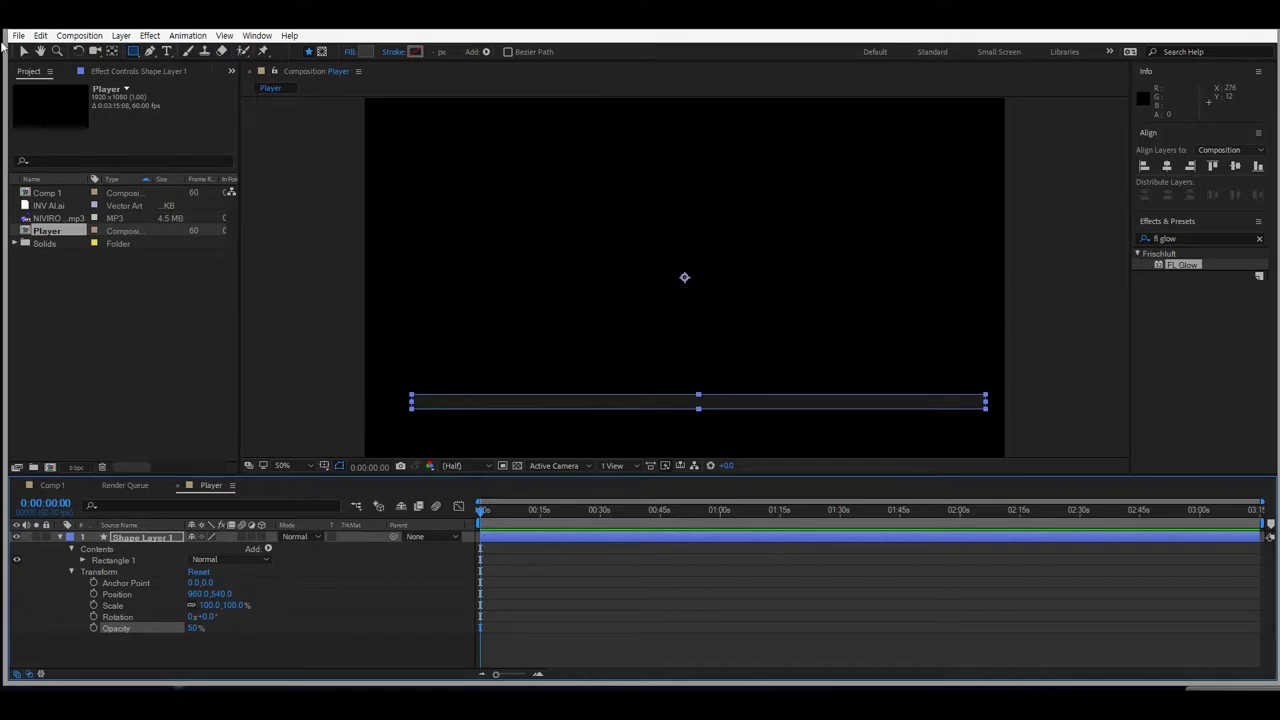
Center the bar horizontally in the composition, keeping its height in the frame.
{"action": "left_click", "coordinate": [257, 36]}
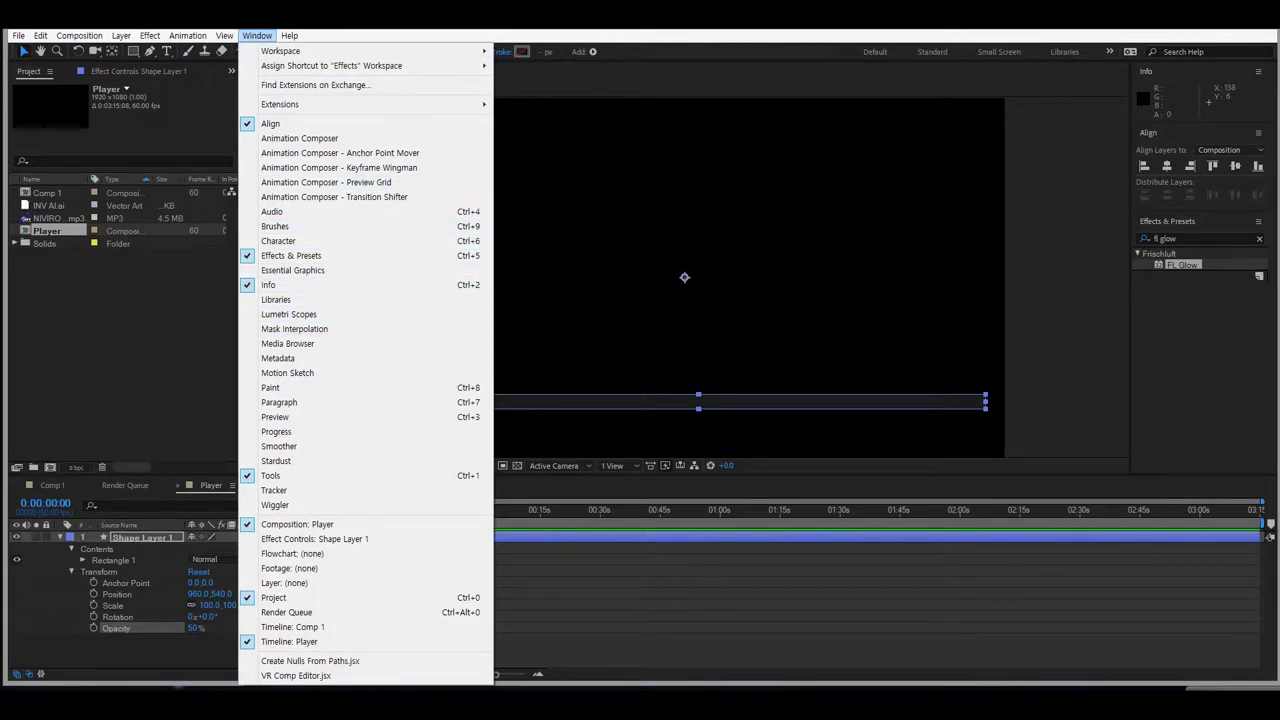
{"action": "key", "text": "Escape"}
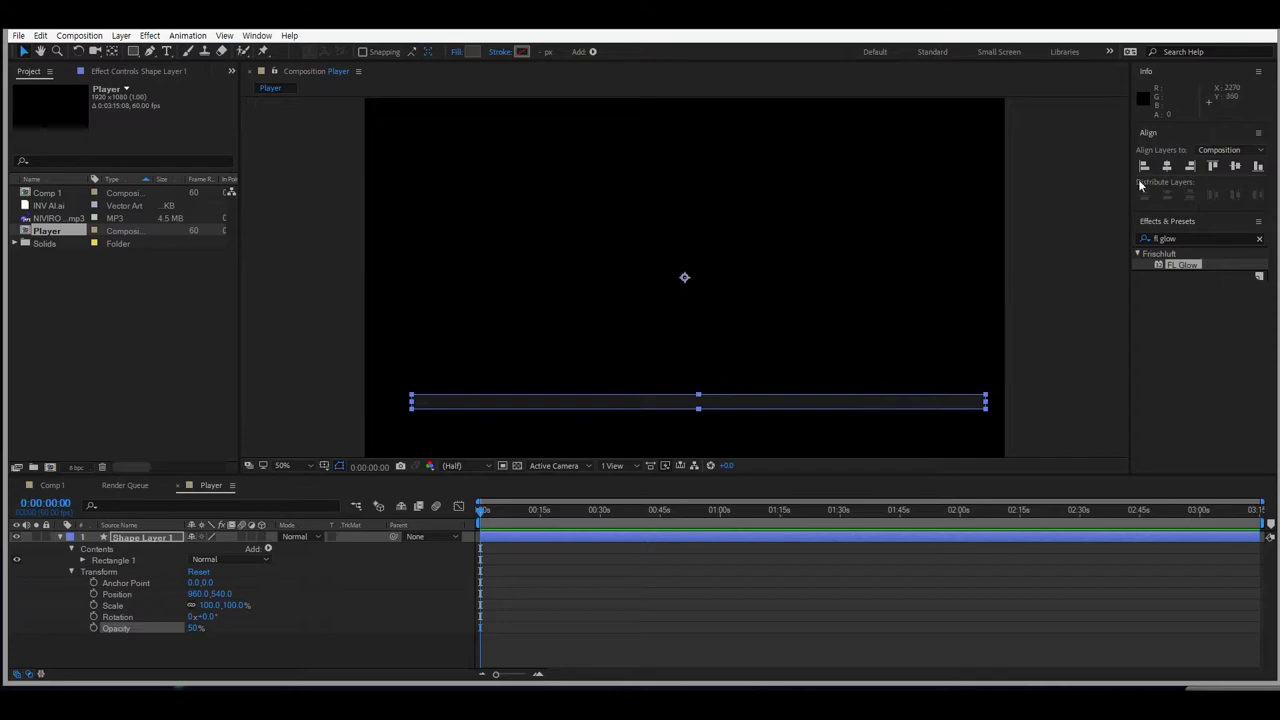
{"action": "left_click", "coordinate": [1167, 168]}
{"action": "left_click", "coordinate": [1234, 168]}
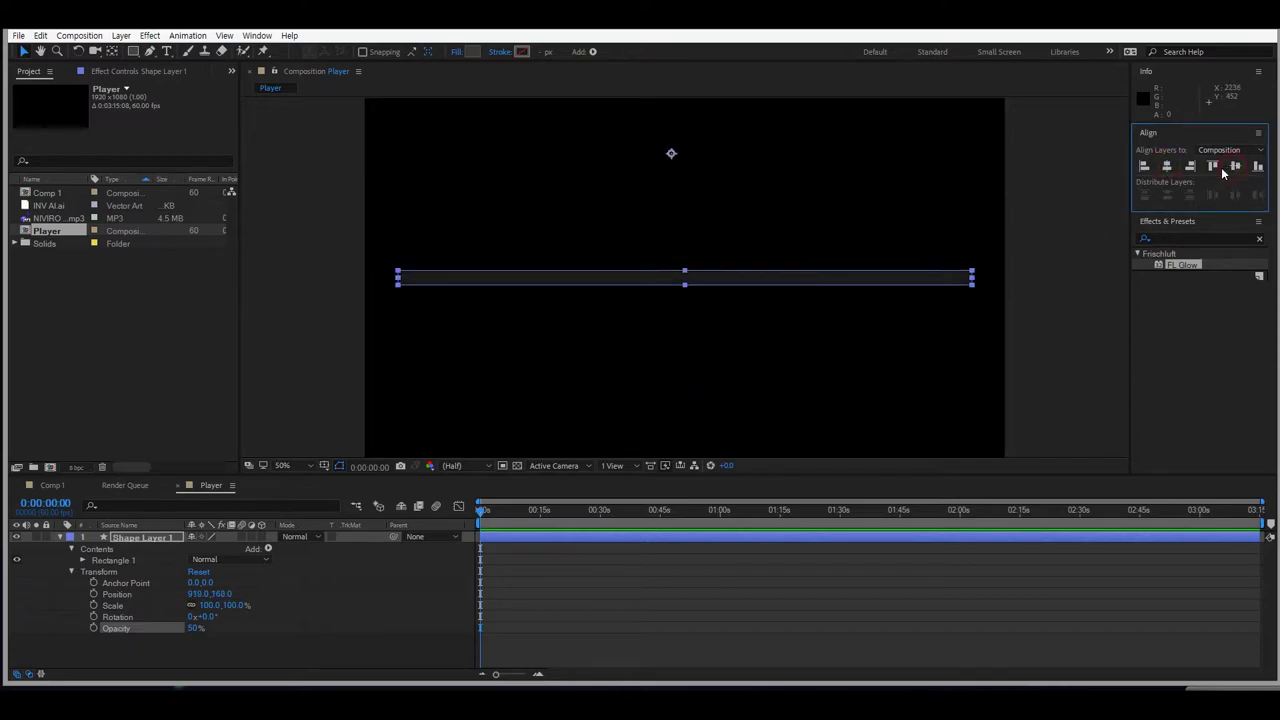
{"action": "key", "text": "ctrl+z"}
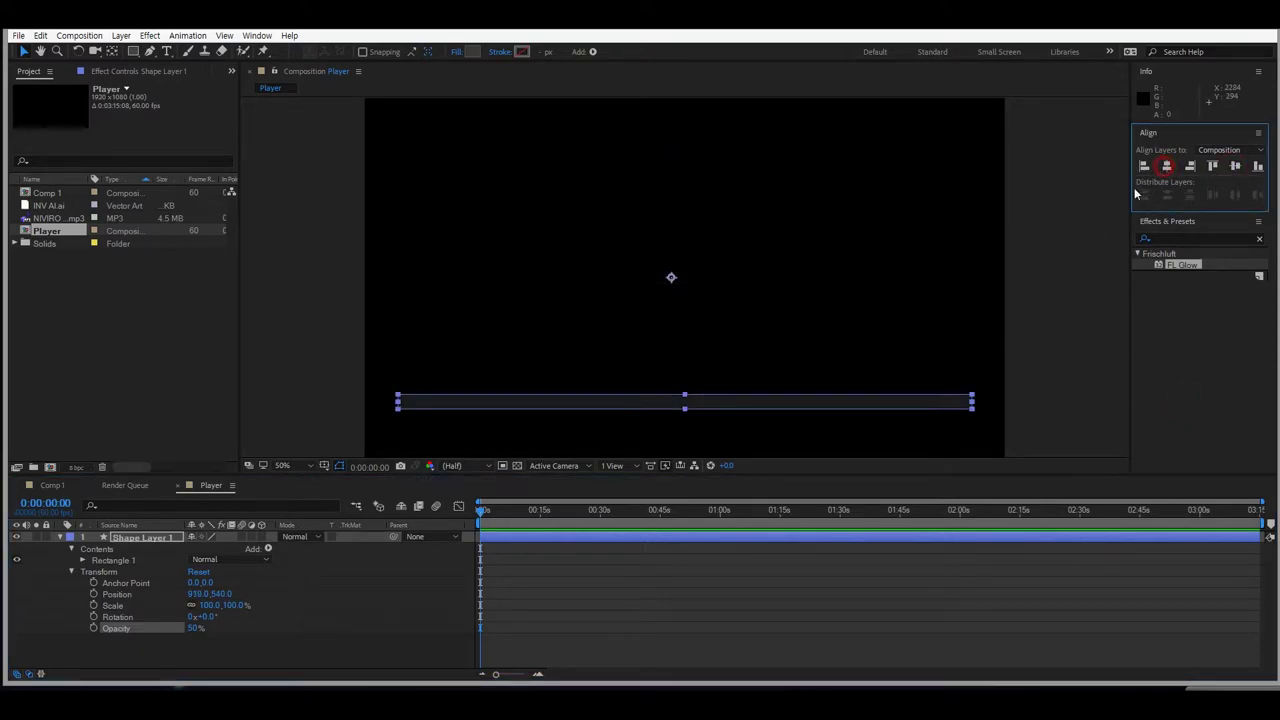
{"action": "left_click", "coordinate": [314, 640]}
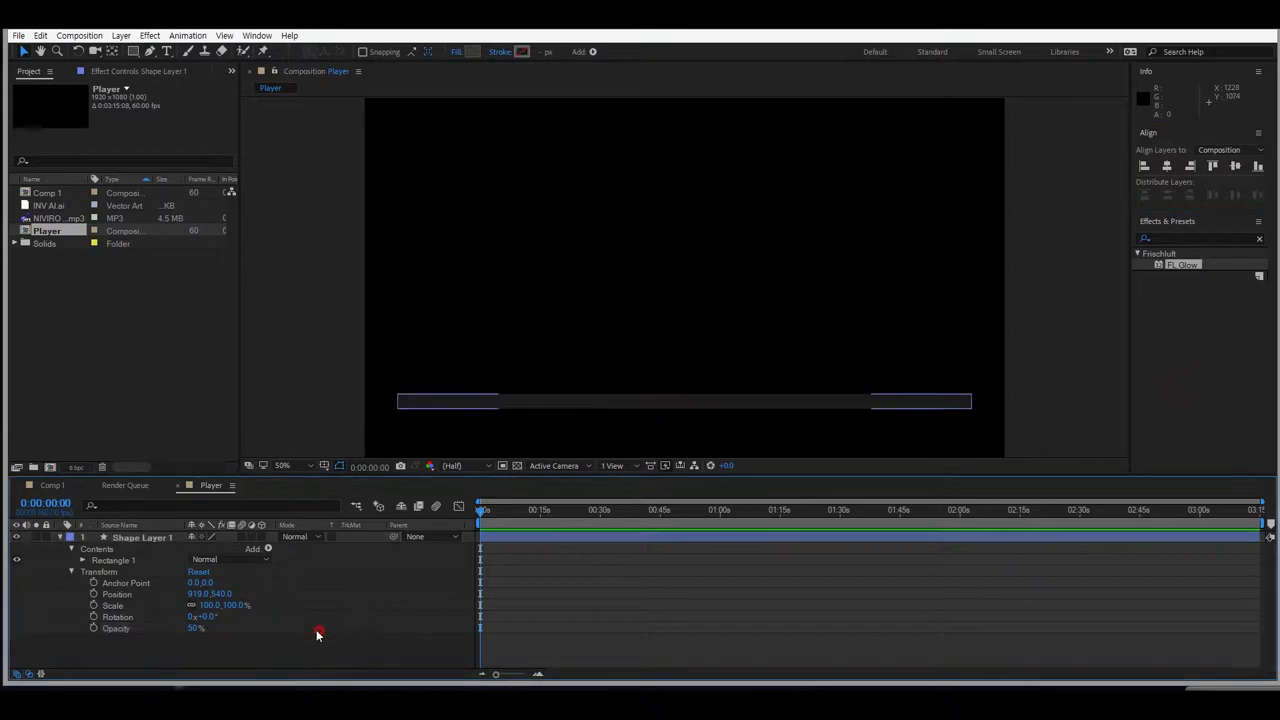
Collapse the bar's shape layer and rename it A.
{"action": "left_click", "coordinate": [60, 537]}
{"action": "left_click", "coordinate": [127, 535]}
{"action": "right_click", "coordinate": [127, 535]}
{"action": "left_click", "coordinate": [165, 683]}
{"action": "type", "text": "A"}
{"action": "key", "text": "Return"}
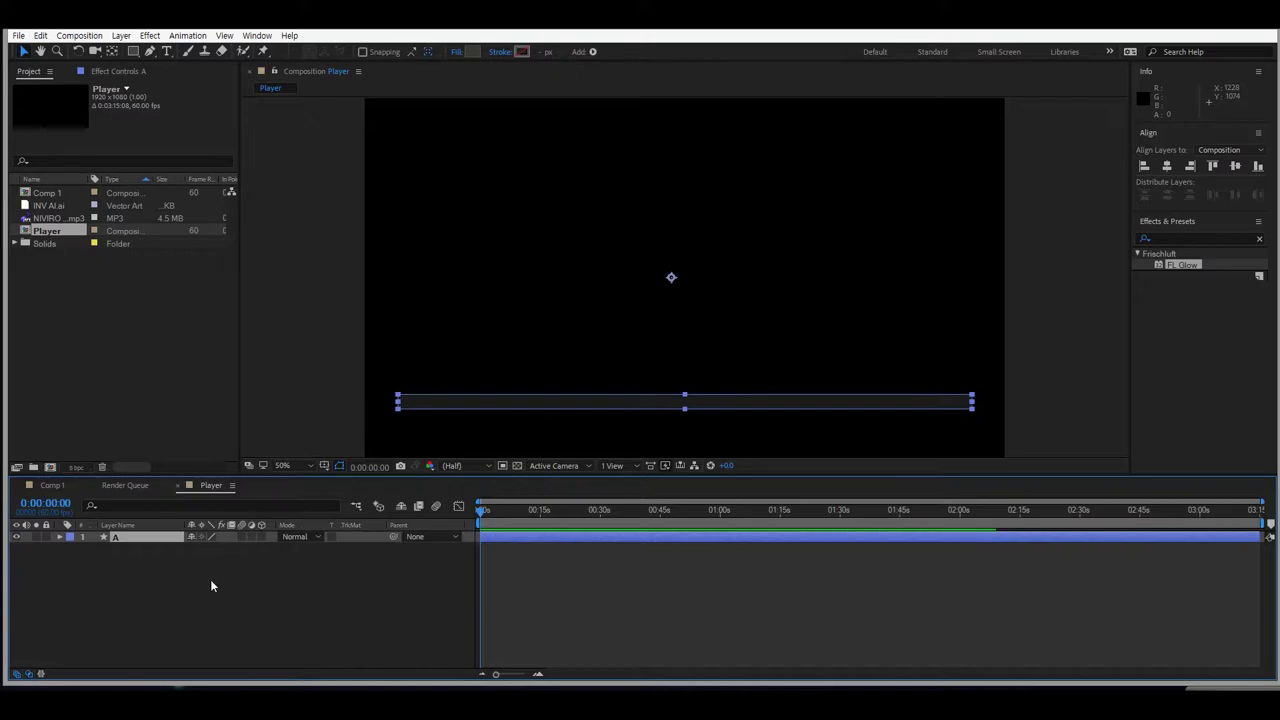
Duplicate layer A and apply the Fill effect from the Generate category to the copy.
{"action": "key", "text": "ctrl+d"}
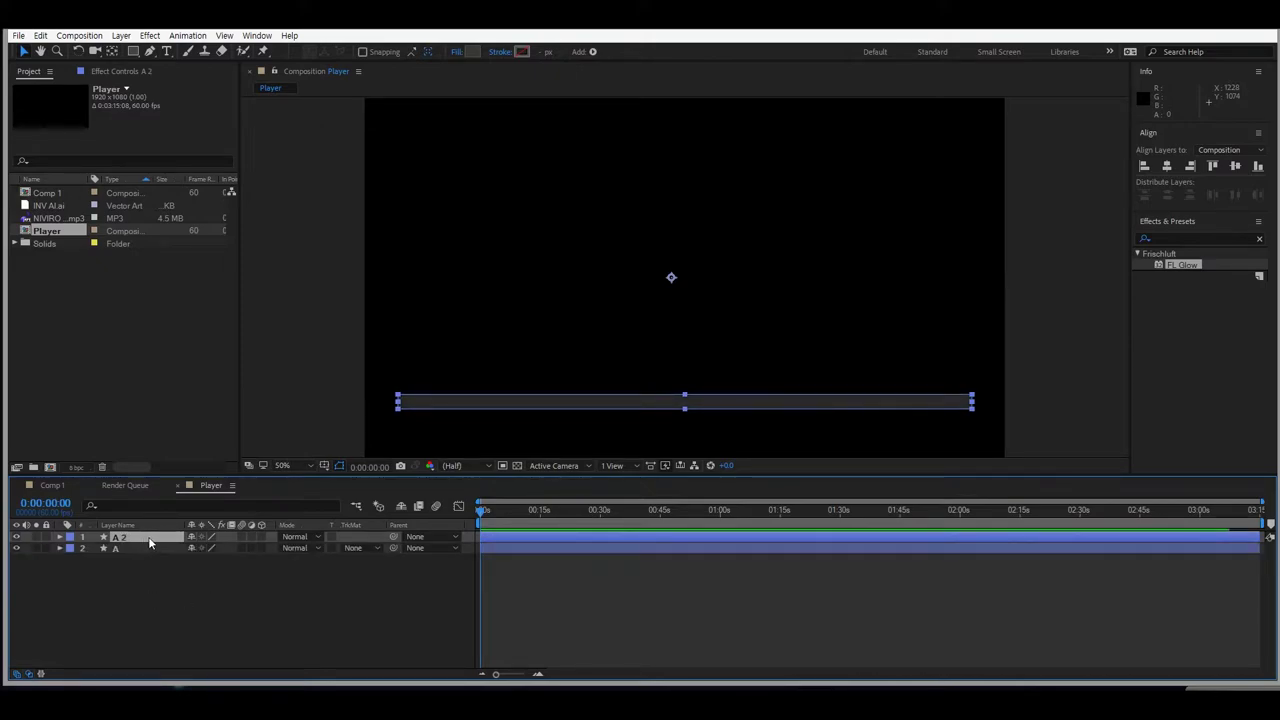
{"action": "left_click", "coordinate": [1188, 239]}
{"action": "type", "text": "fill"}
{"action": "left_click_drag", "start_coordinate": [1185, 279], "coordinate": [120, 537]}
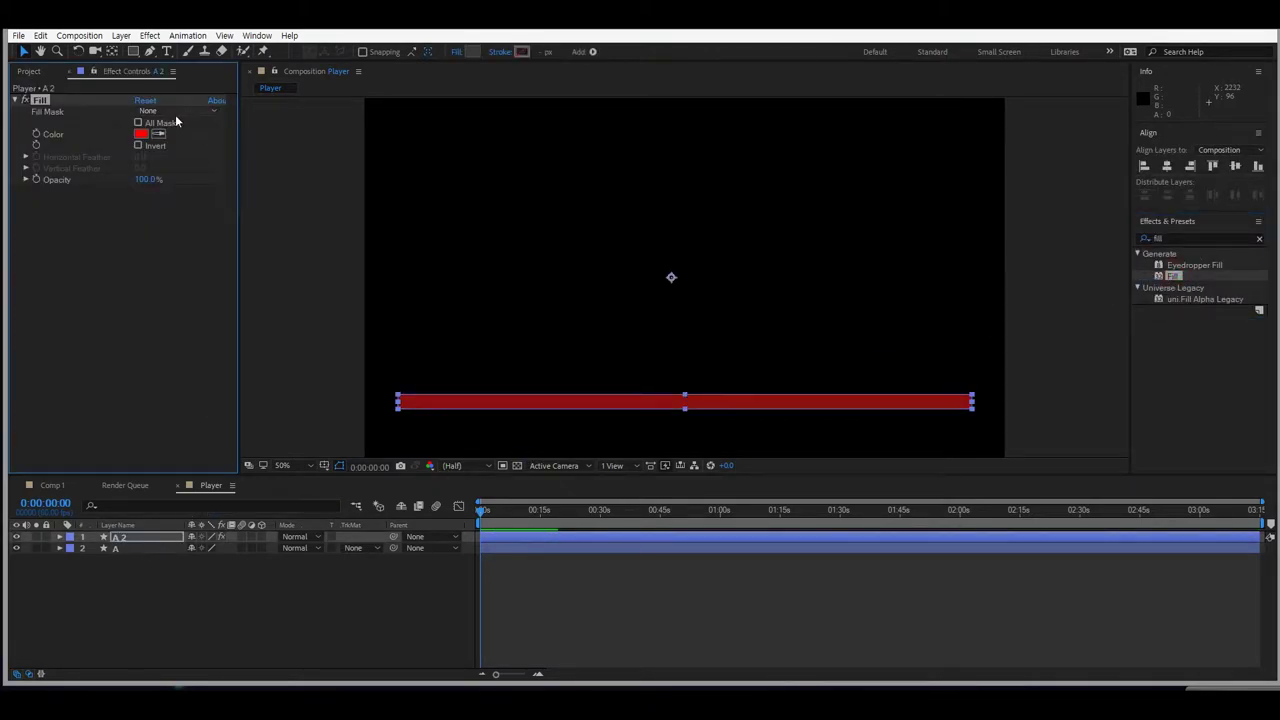
Set the Fill color of layer A 2 to a dark blue, about 213749.
{"action": "left_click", "coordinate": [141, 134]}
{"action": "left_click_drag", "start_coordinate": [994, 497], "coordinate": [991, 487]}
{"action": "mouse_move", "coordinate": [907, 537]}
{"action": "left_mouse_down"}
{"action": "mouse_move", "coordinate": [880, 546]}
{"action": "mouse_move", "coordinate": [897, 527]}
{"action": "left_mouse_up"}
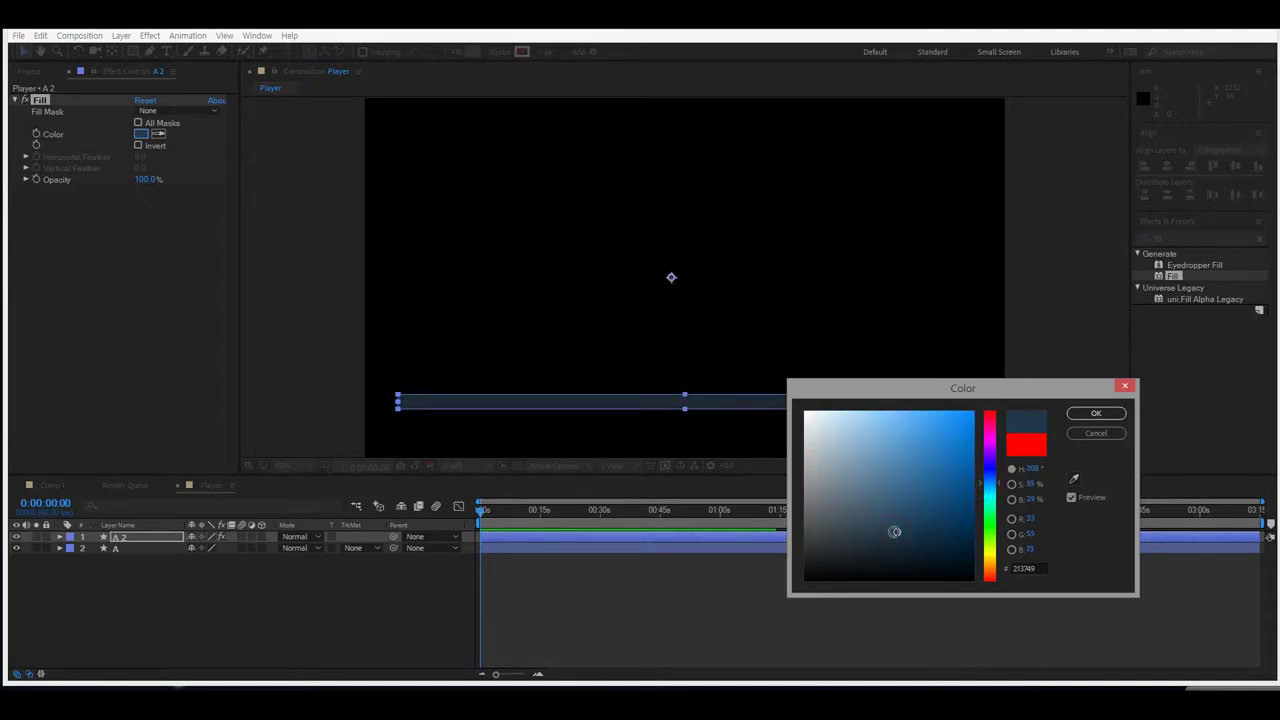
{"action": "left_click", "coordinate": [1096, 413]}
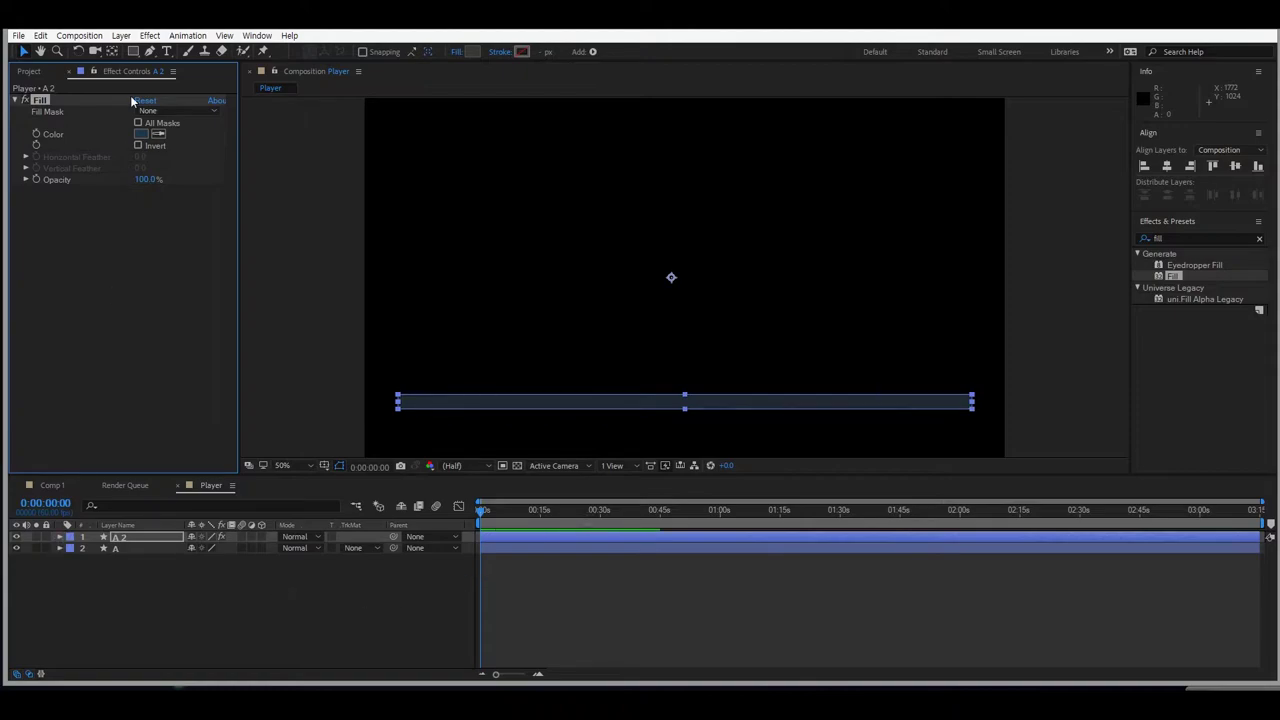
Draw a small rectangular mask on layer A 2 just beyond the bar's left end and keyframe its Mask Path at 0:00.
{"action": "left_click", "coordinate": [133, 51]}
{"action": "left_click", "coordinate": [322, 51]}
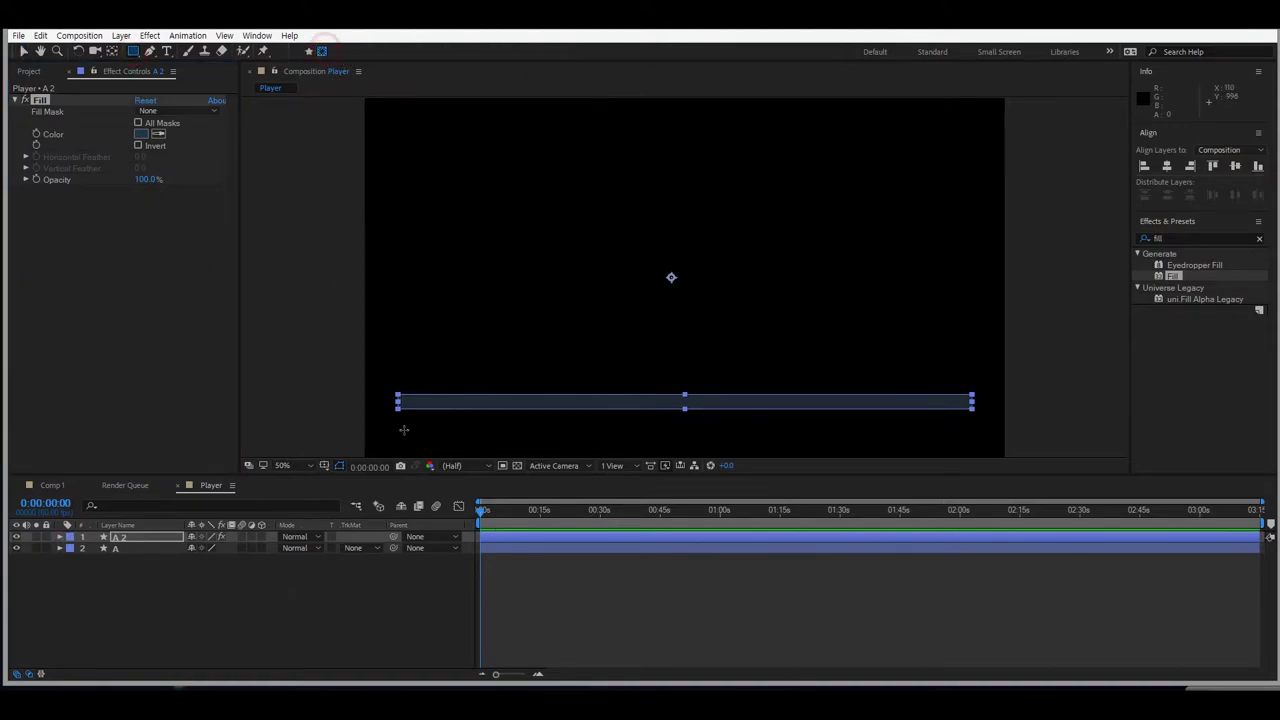
{"action": "left_click_drag", "start_coordinate": [382, 386], "coordinate": [397, 414]}
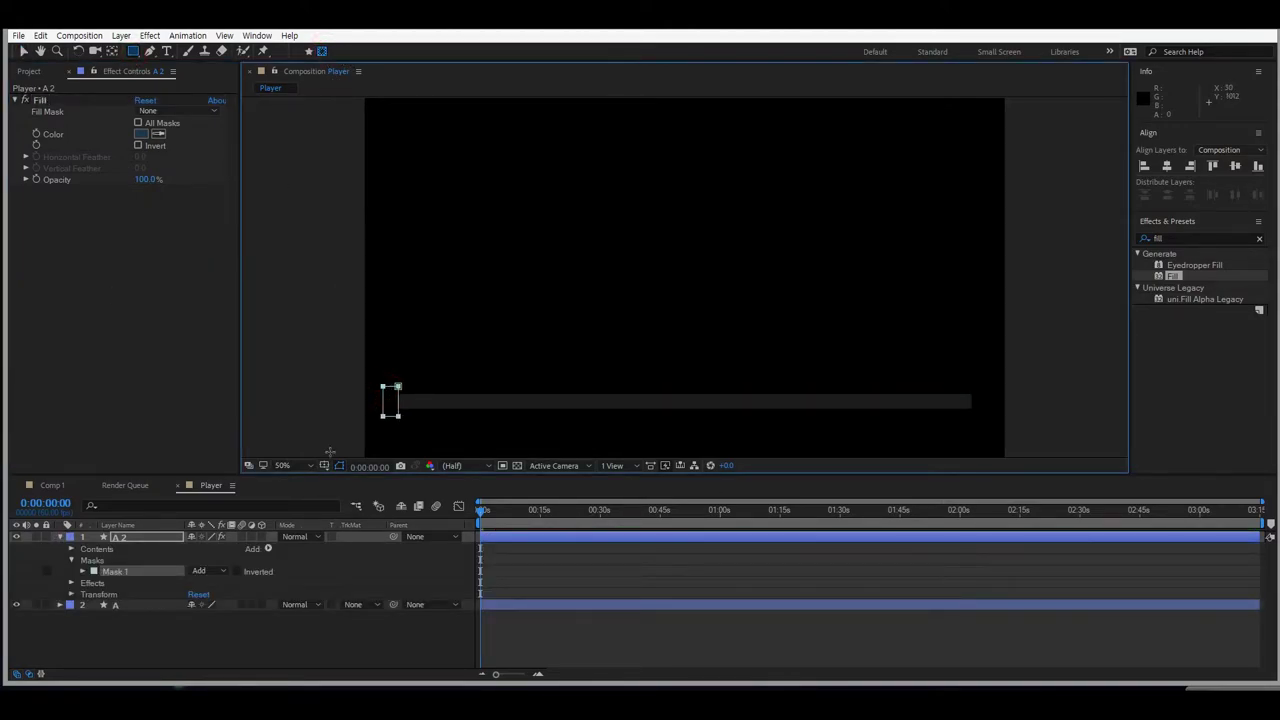
{"action": "left_click", "coordinate": [83, 571]}
{"action": "left_click", "coordinate": [107, 582]}
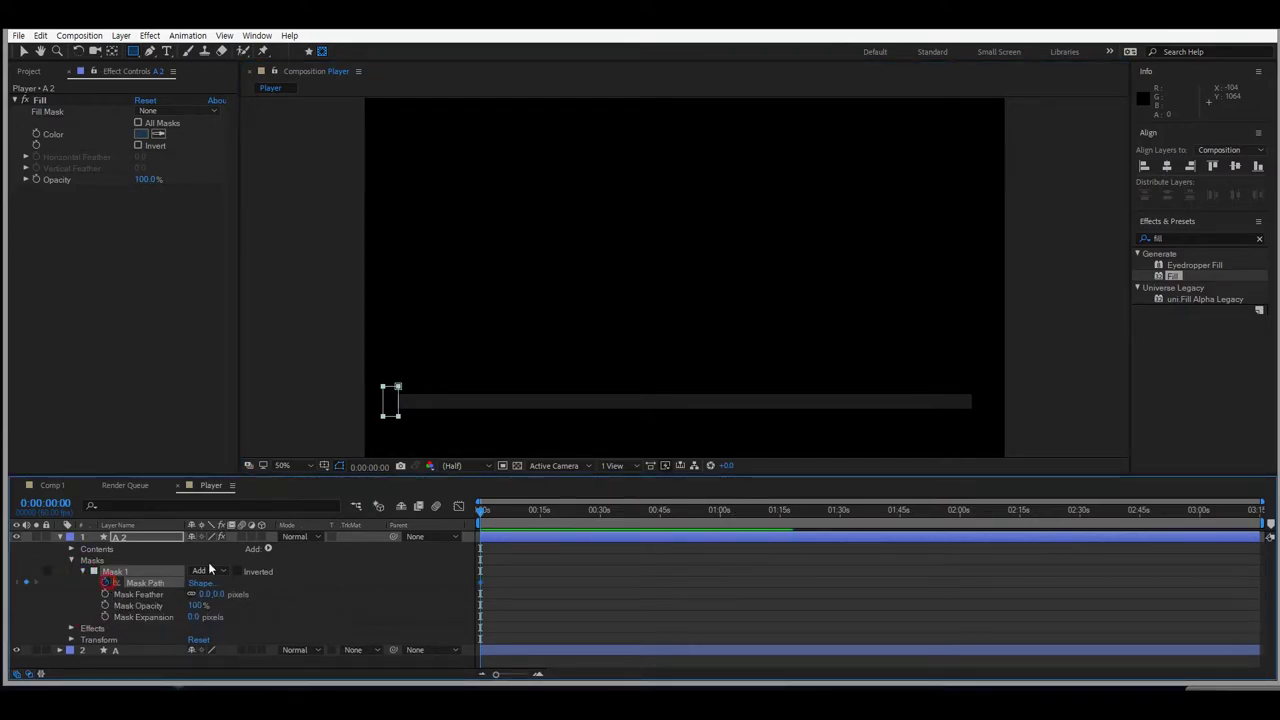
At 0:03:15:07, stretch the mask's right edge past the bar's right end so the Mask Path covers the whole bar.
{"action": "left_click_drag", "start_coordinate": [483, 509], "coordinate": [1262, 509]}
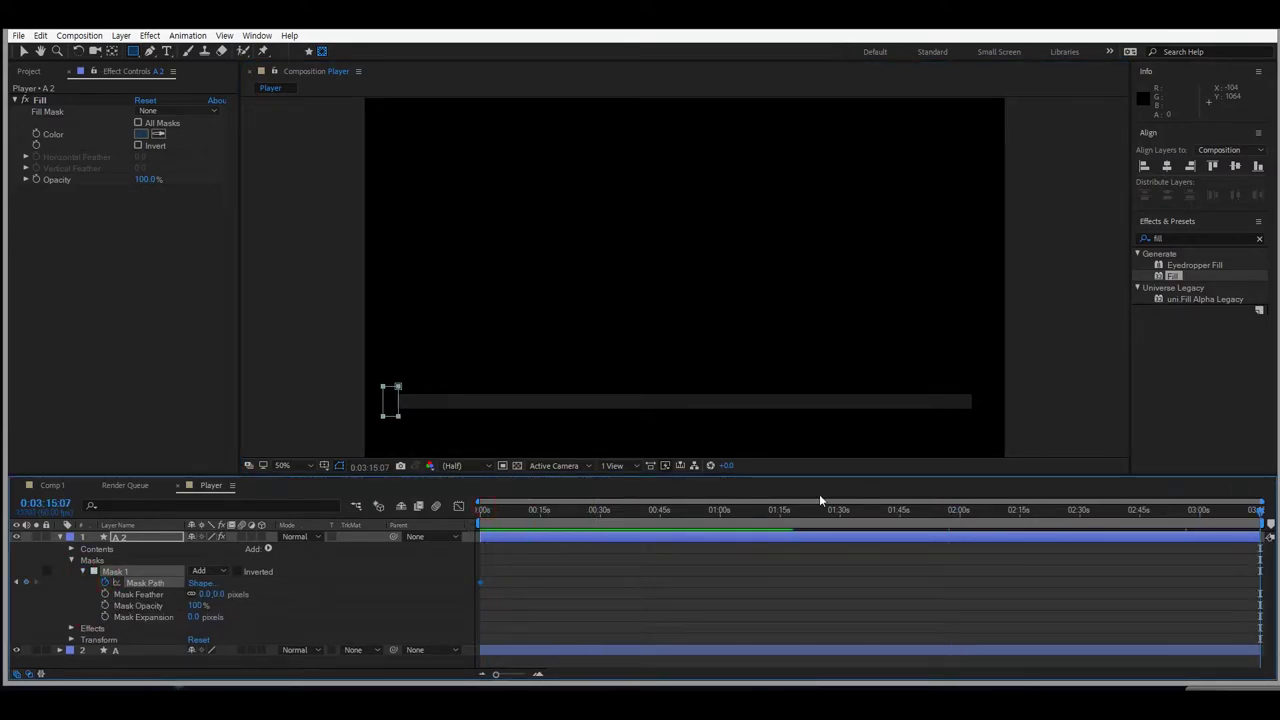
{"action": "left_click", "coordinate": [23, 51]}
{"action": "left_click", "coordinate": [398, 400]}
{"action": "left_click_drag", "start_coordinate": [398, 400], "coordinate": [975, 413]}
{"action": "left_click", "coordinate": [1037, 404]}
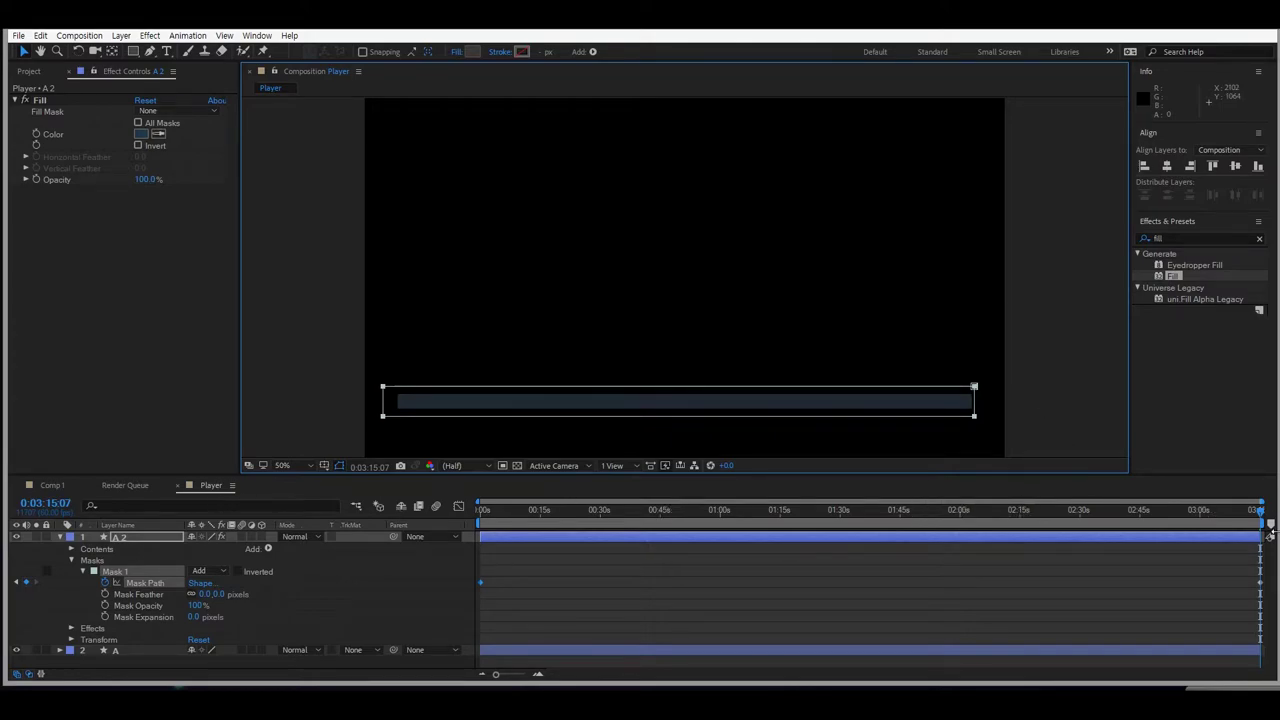
Check the bar's mask animation partway through the Player timeline and return to Comp 1.
{"action": "left_click_drag", "start_coordinate": [1260, 515], "coordinate": [641, 512]}
{"action": "left_click", "coordinate": [52, 485]}
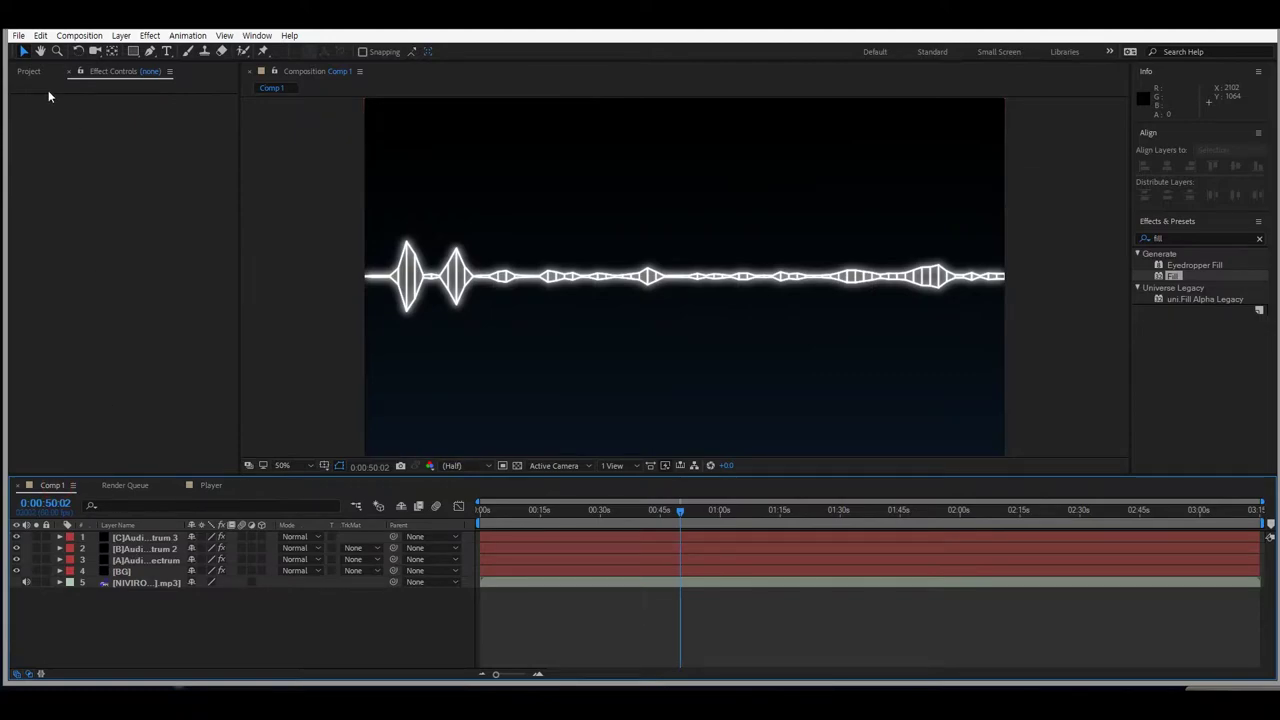
Add the Player composition to Comp 1 above the audio spectrum layers.
{"action": "left_click", "coordinate": [28, 71]}
{"action": "left_click_drag", "start_coordinate": [67, 232], "coordinate": [154, 540]}
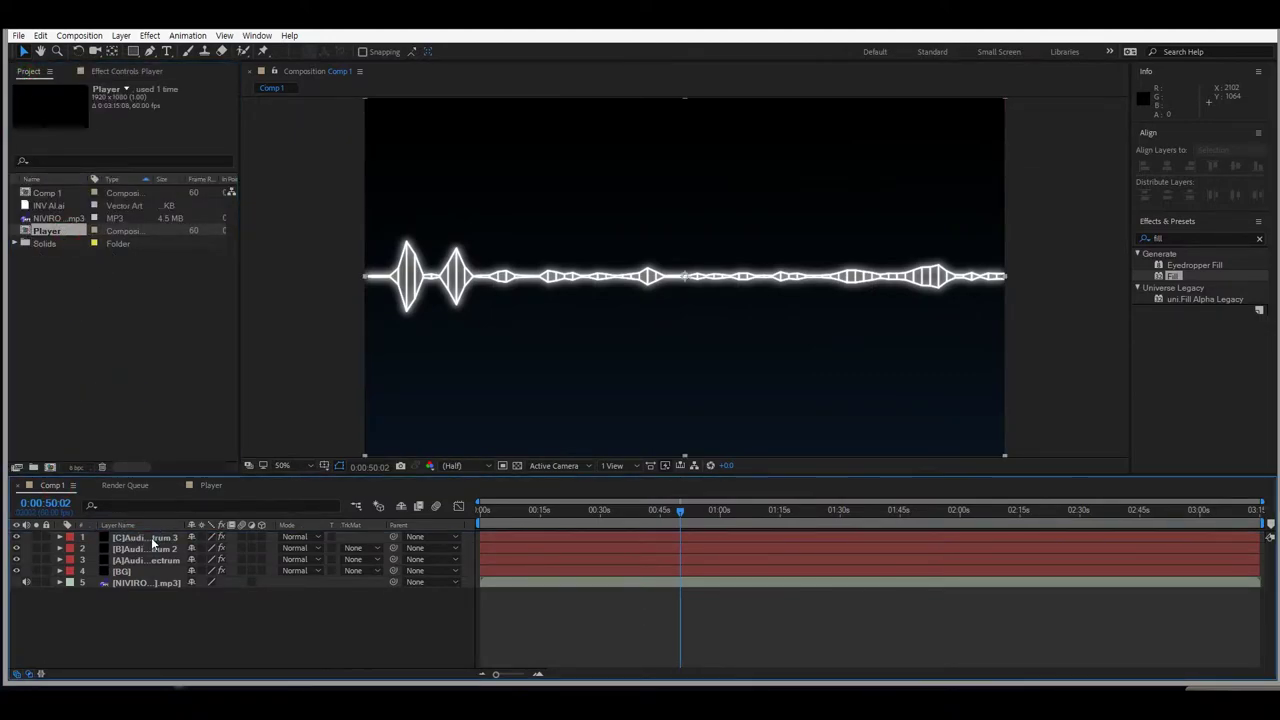
{"action": "left_click", "coordinate": [1178, 237]}
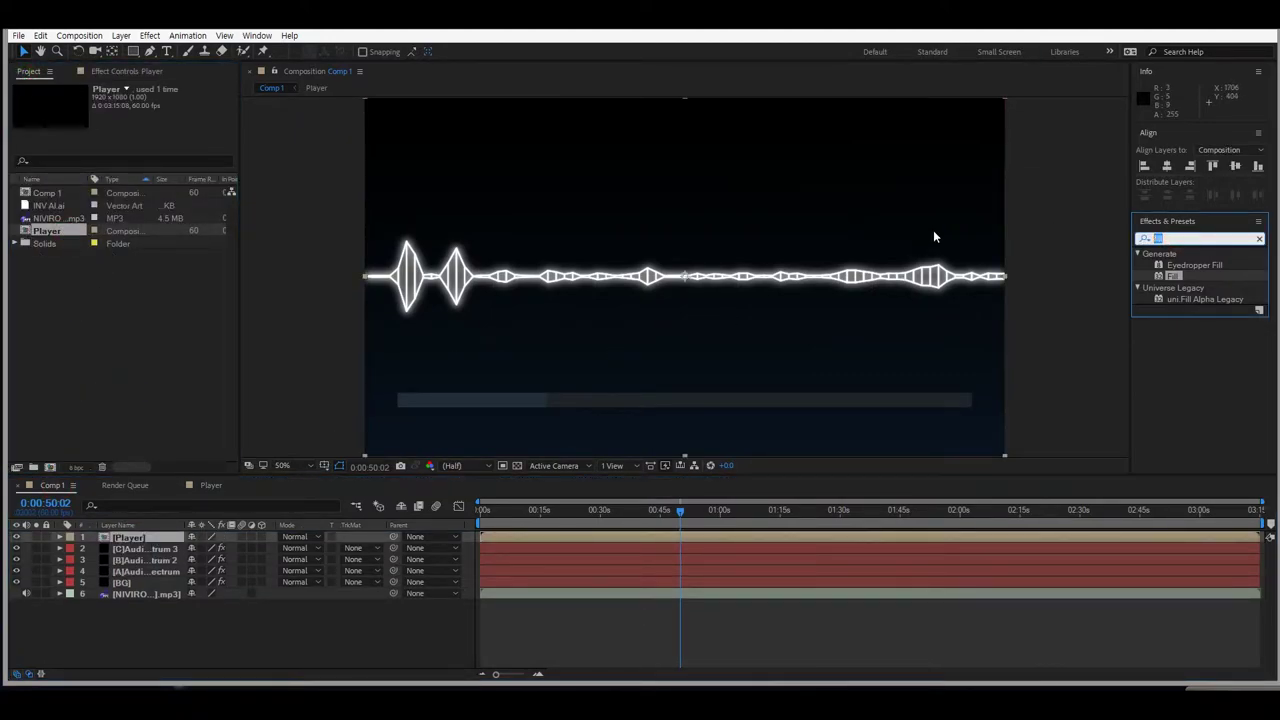
In the Player composition, stretch layers A 2 and A together so the bar sits lower and wider, at scale 104.0, 105.7%.
{"action": "double_click", "coordinate": [157, 540]}
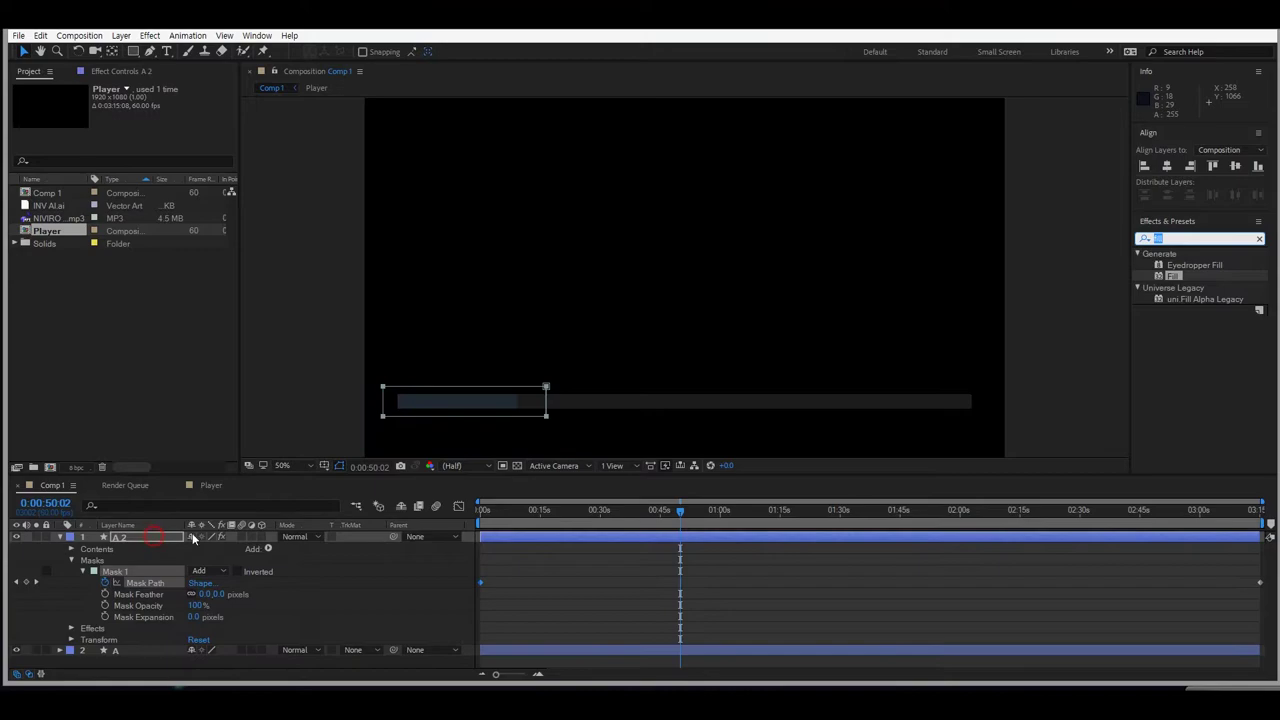
{"action": "left_click", "coordinate": [60, 537]}
{"action": "left_click", "coordinate": [122, 549], "text": "shift"}
{"action": "left_click_drag", "start_coordinate": [686, 396], "coordinate": [686, 407]}
{"action": "mouse_move", "coordinate": [972, 403]}
{"action": "left_mouse_down"}
{"action": "mouse_move", "coordinate": [958, 425]}
{"action": "mouse_move", "coordinate": [985, 406]}
{"action": "left_mouse_up"}
Try to make the bar on layer A thinner by moving its upper edge down.
{"action": "left_click", "coordinate": [237, 574]}
{"action": "left_click", "coordinate": [120, 550]}
{"action": "left_click", "coordinate": [59, 549]}
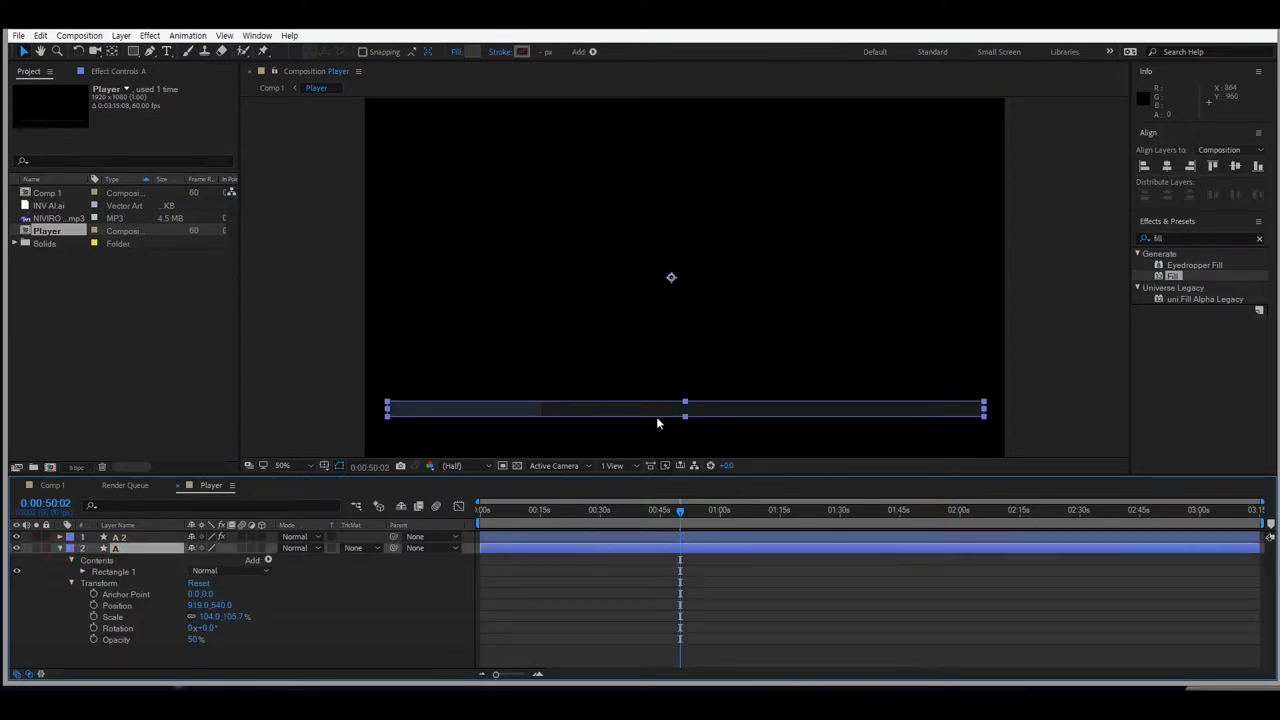
{"action": "left_click_drag", "start_coordinate": [684, 403], "coordinate": [686, 410]}
{"action": "double_click", "coordinate": [686, 407]}
{"action": "key", "text": "ctrl+z"}
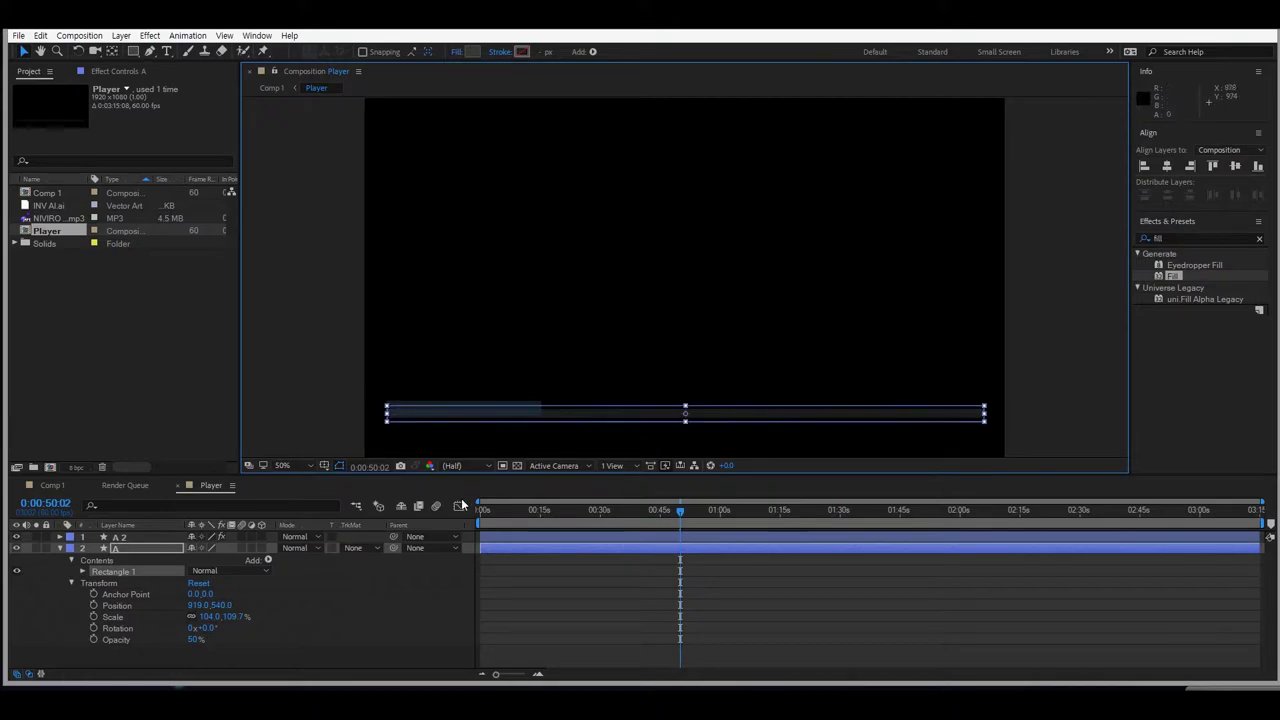
Try to reshape layers A 2 and A together, and undo the layer scaling.
{"action": "left_click", "coordinate": [308, 600]}
{"action": "left_click", "coordinate": [127, 536]}
{"action": "left_click", "coordinate": [125, 548], "text": "shift"}
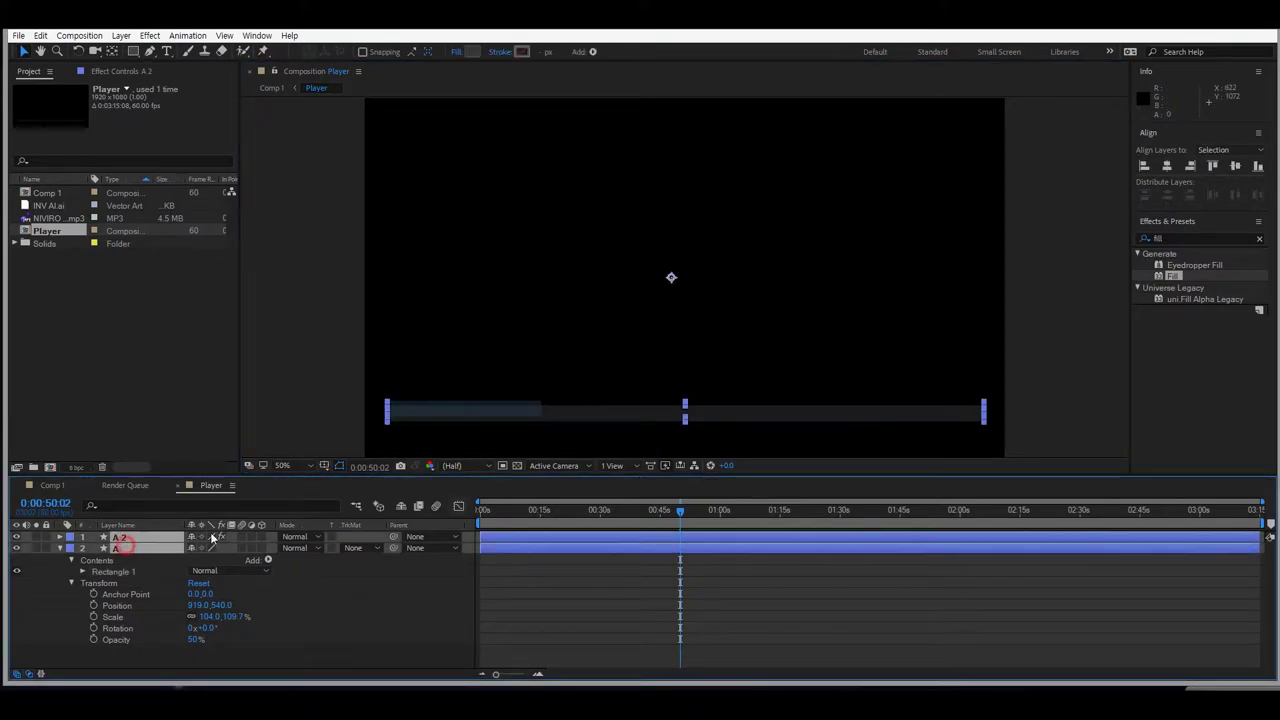
{"action": "left_click", "coordinate": [703, 409]}
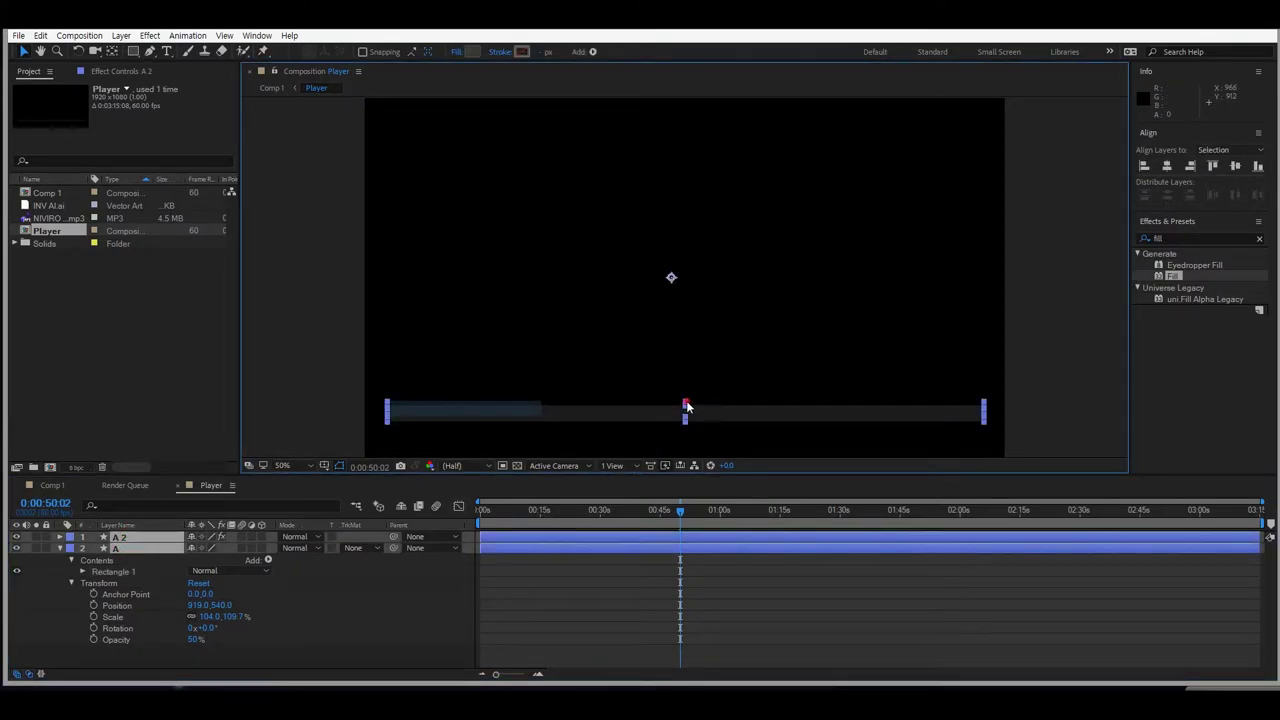
{"action": "left_click_drag", "start_coordinate": [684, 408], "coordinate": [687, 409]}
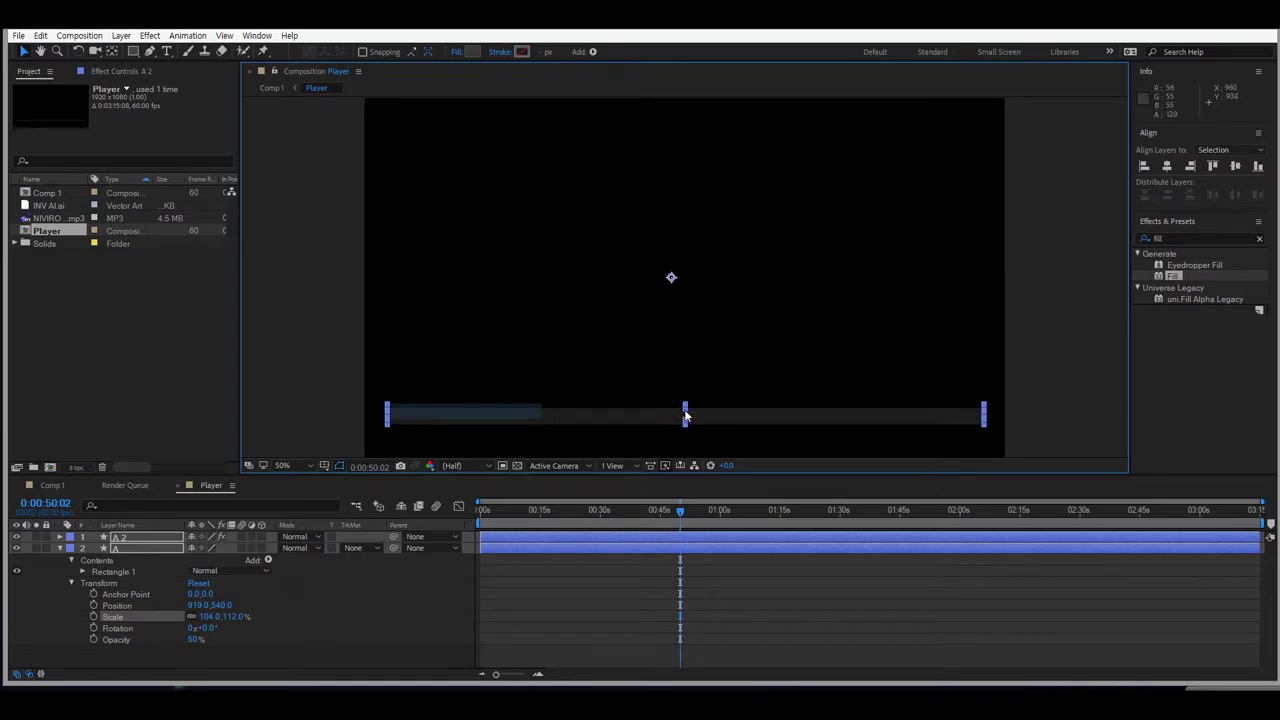
{"action": "key", "text": "ctrl+z"}
{"action": "key", "text": "ctrl+z"}
{"action": "left_click", "coordinate": [383, 600]}
{"action": "left_click", "coordinate": [116, 547]}
{"action": "left_click", "coordinate": [625, 398]}
{"action": "key", "text": "ctrl+z"}
Thin the Rectangle 1 shape of layer A evenly about its centre while keeping its width.
{"action": "left_click", "coordinate": [130, 550]}
{"action": "left_click", "coordinate": [646, 401]}
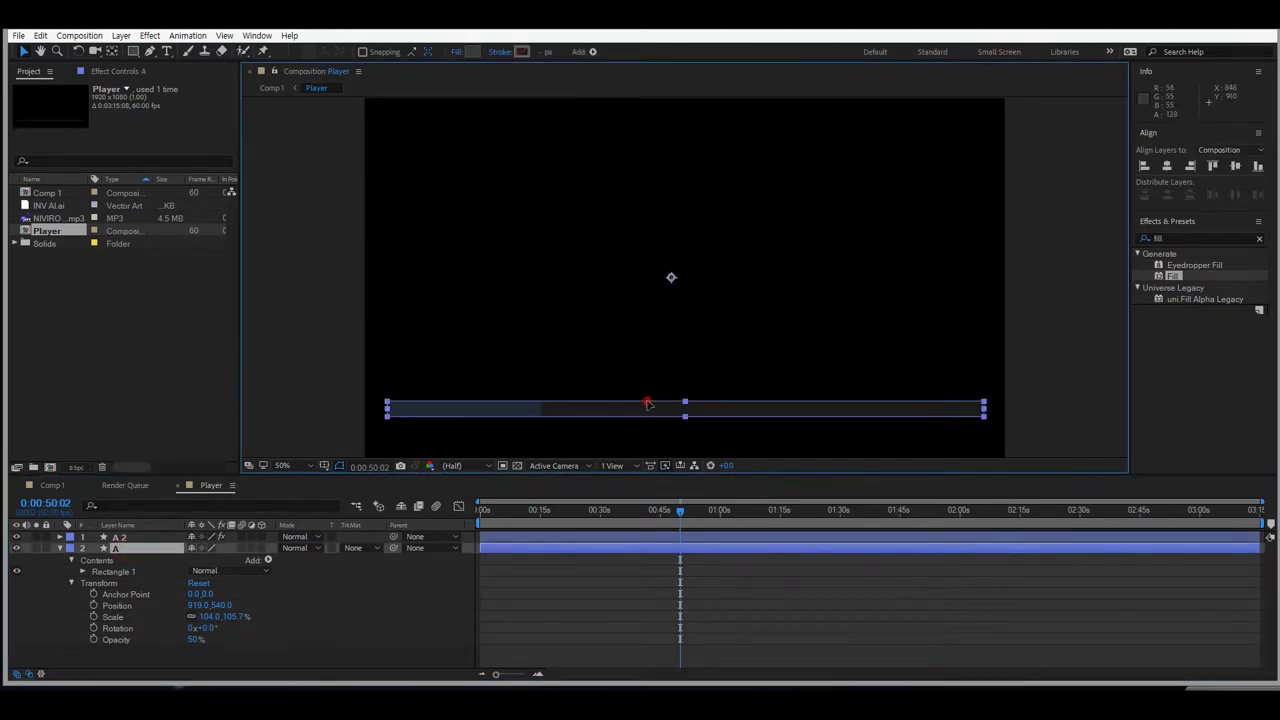
{"action": "left_click_drag", "start_coordinate": [685, 402], "coordinate": [685, 404]}
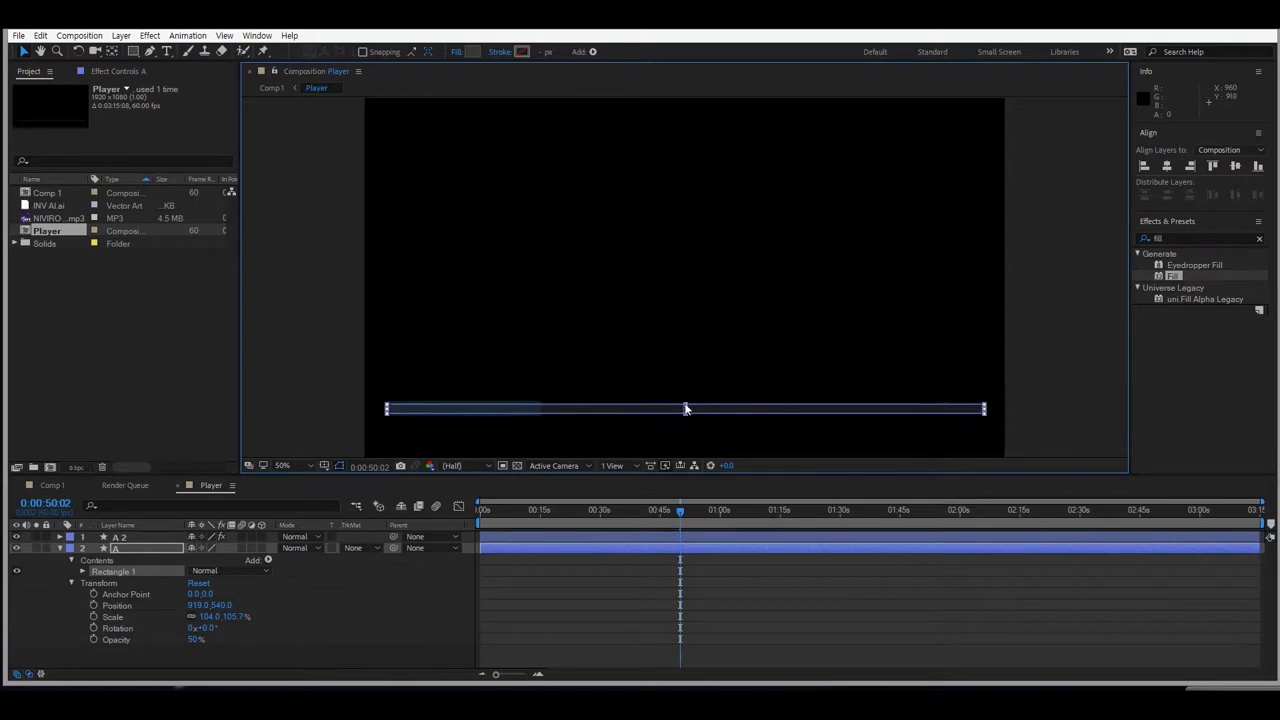
{"action": "left_click", "coordinate": [846, 376]}
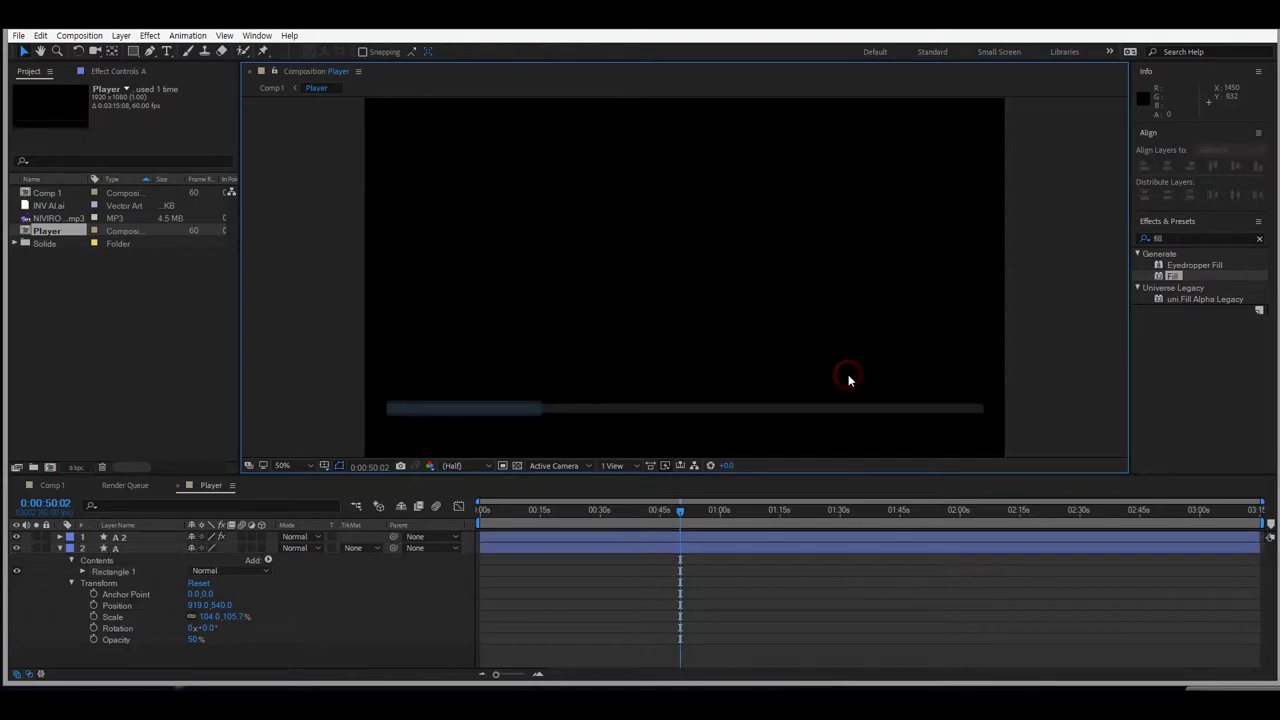
Copy the dark blue hex code from the Fill color of layer A 2 without changing it.
{"action": "left_click", "coordinate": [122, 537]}
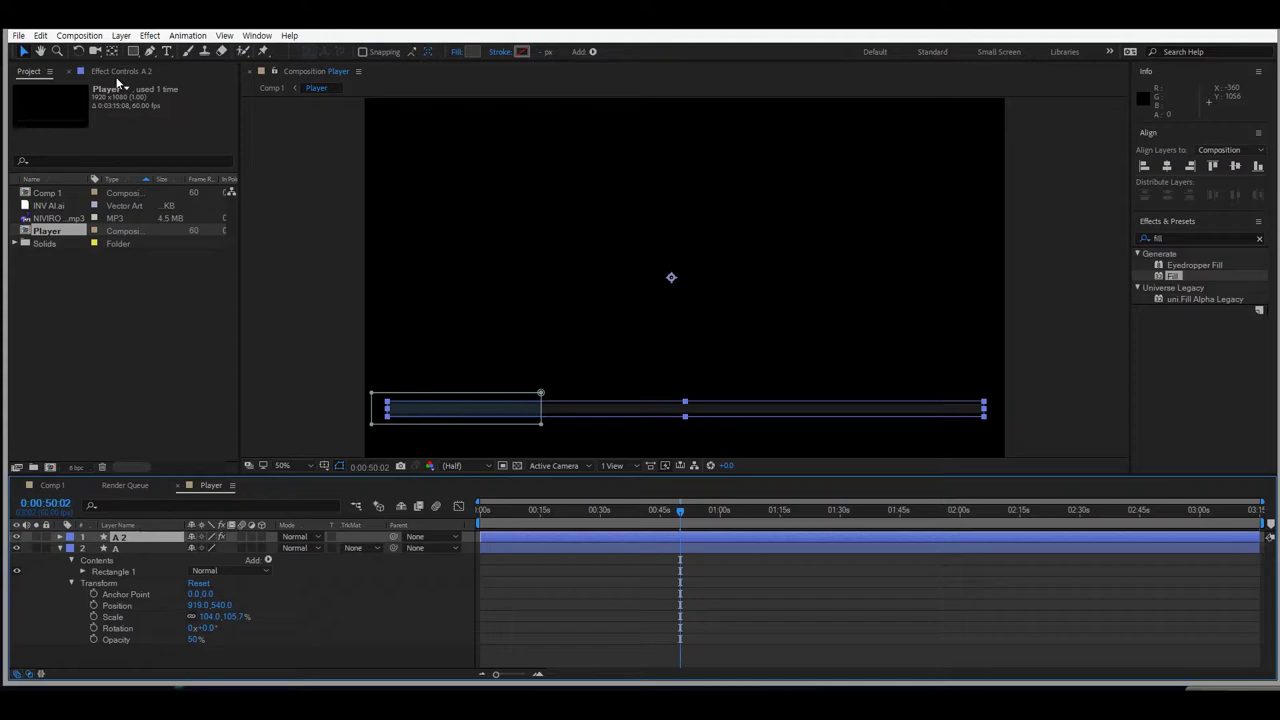
{"action": "key", "text": "F3"}
{"action": "left_click", "coordinate": [141, 134]}
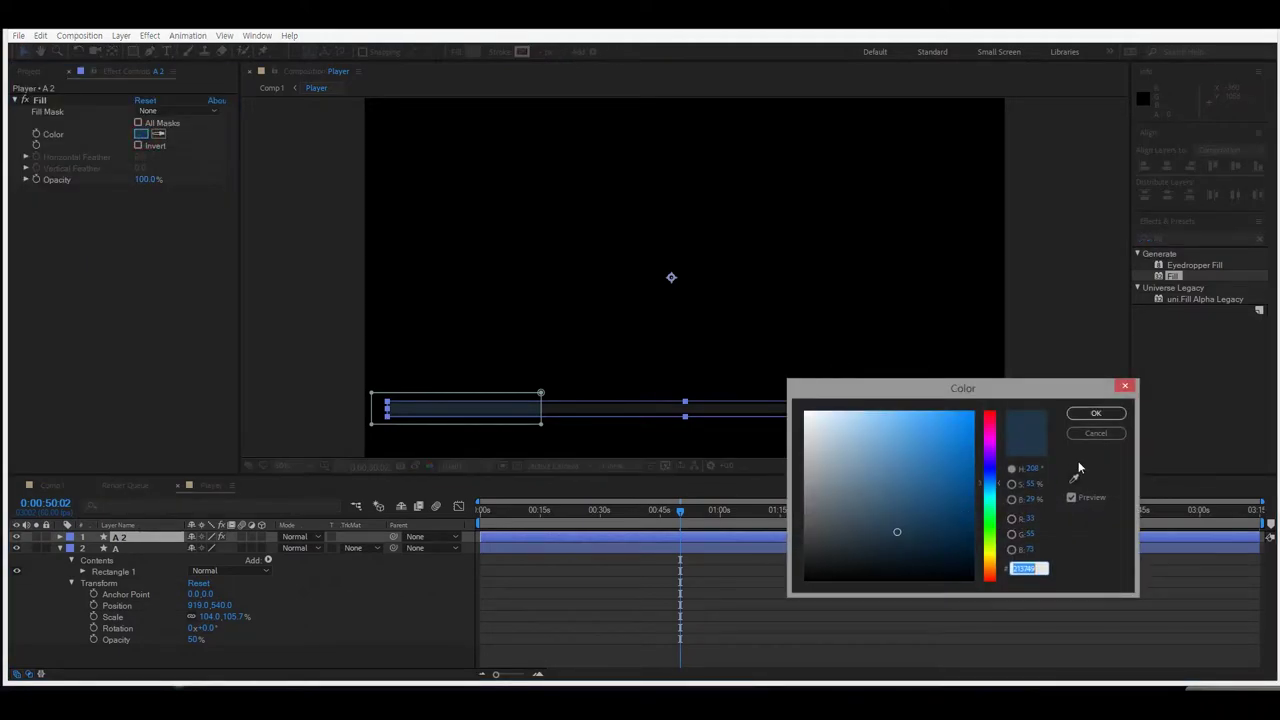
{"action": "left_click", "coordinate": [1096, 433]}
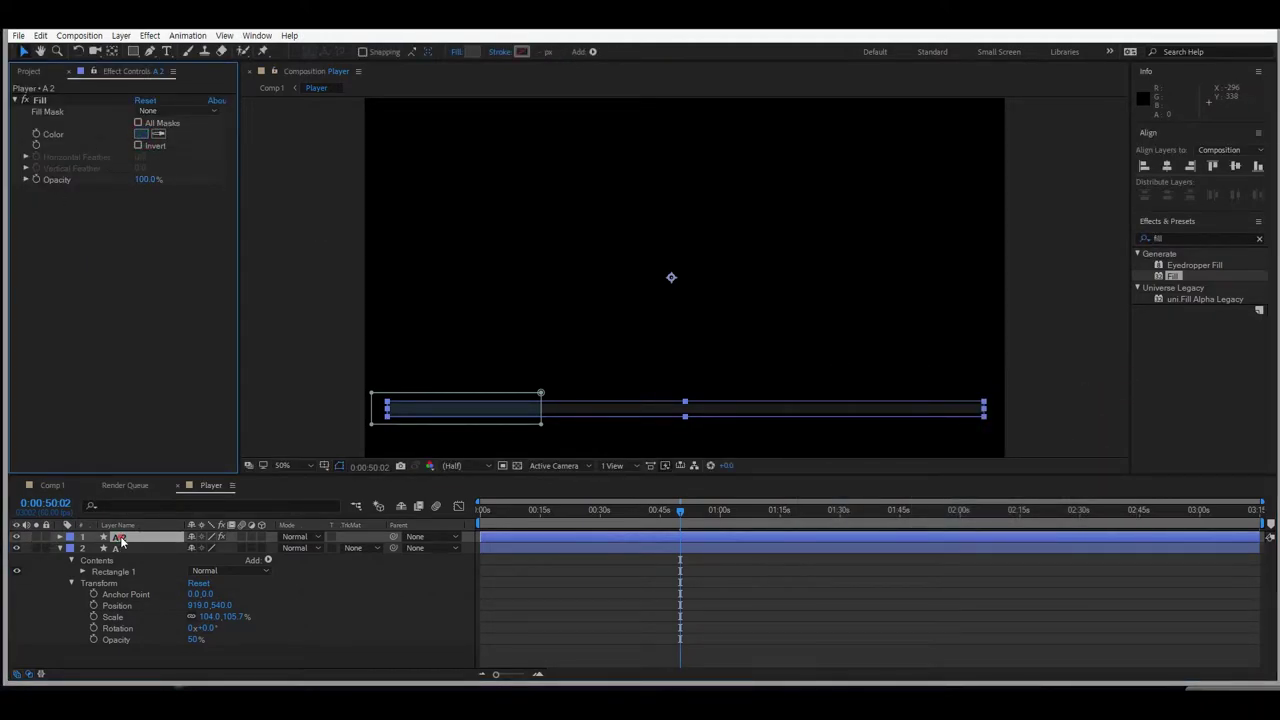
Delete layer A 2 and replace it with a duplicate of the thinned layer A.
{"action": "left_click", "coordinate": [120, 537]}
{"action": "key", "text": "Delete"}
{"action": "left_click", "coordinate": [128, 539]}
{"action": "key", "text": "ctrl+d"}
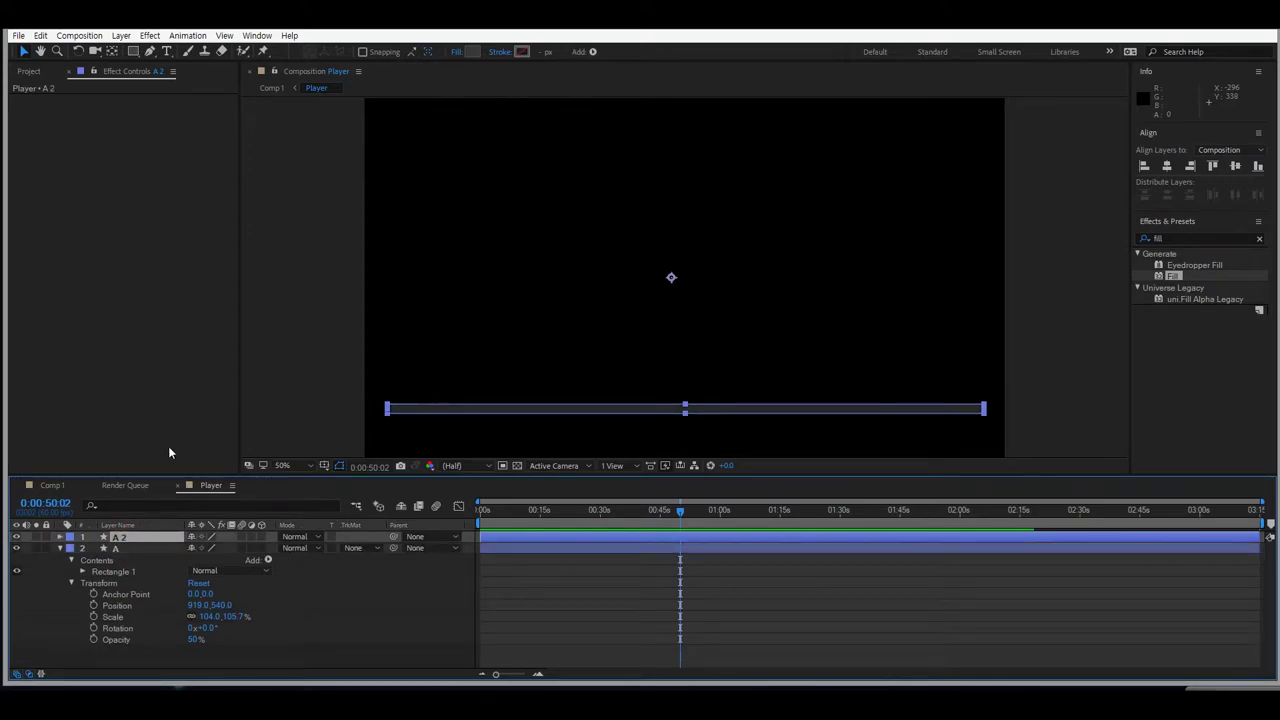
Apply a Fill effect to the new layer A 2 and set its color to the copied dark blue.
{"action": "left_click_drag", "start_coordinate": [1173, 276], "coordinate": [92, 118]}
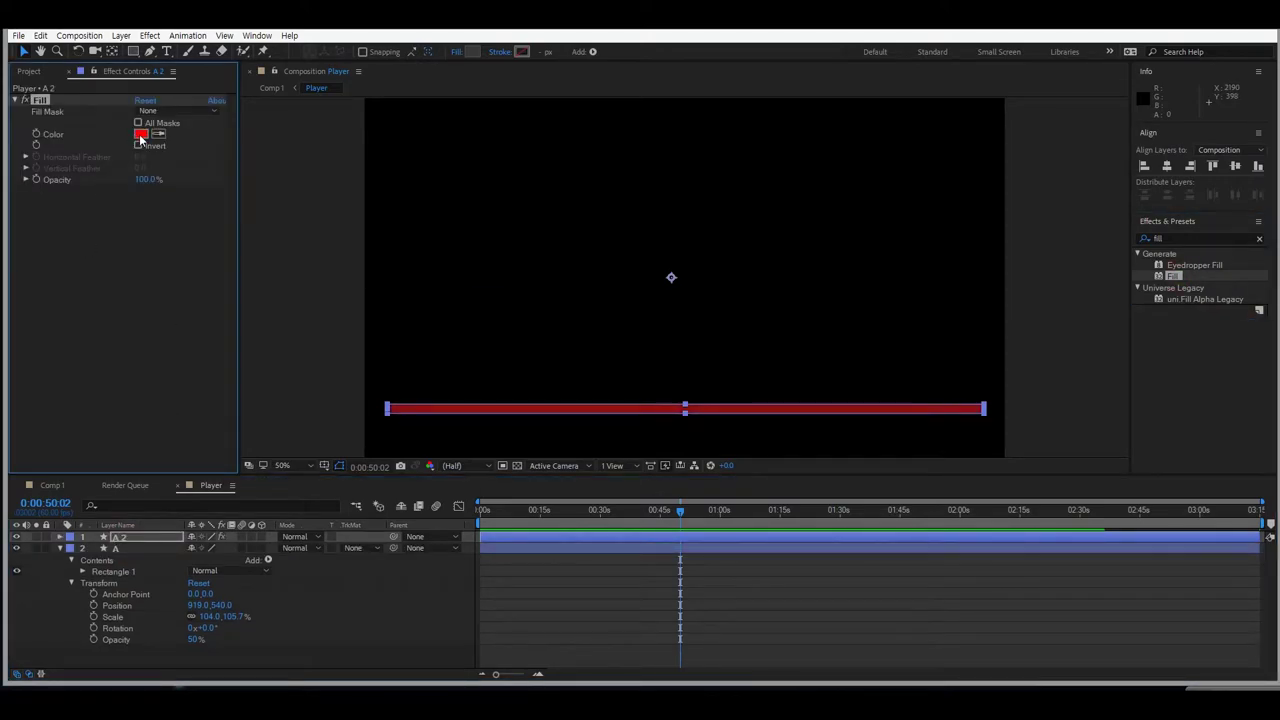
{"action": "left_click", "coordinate": [141, 135]}
{"action": "left_click", "coordinate": [1076, 412]}
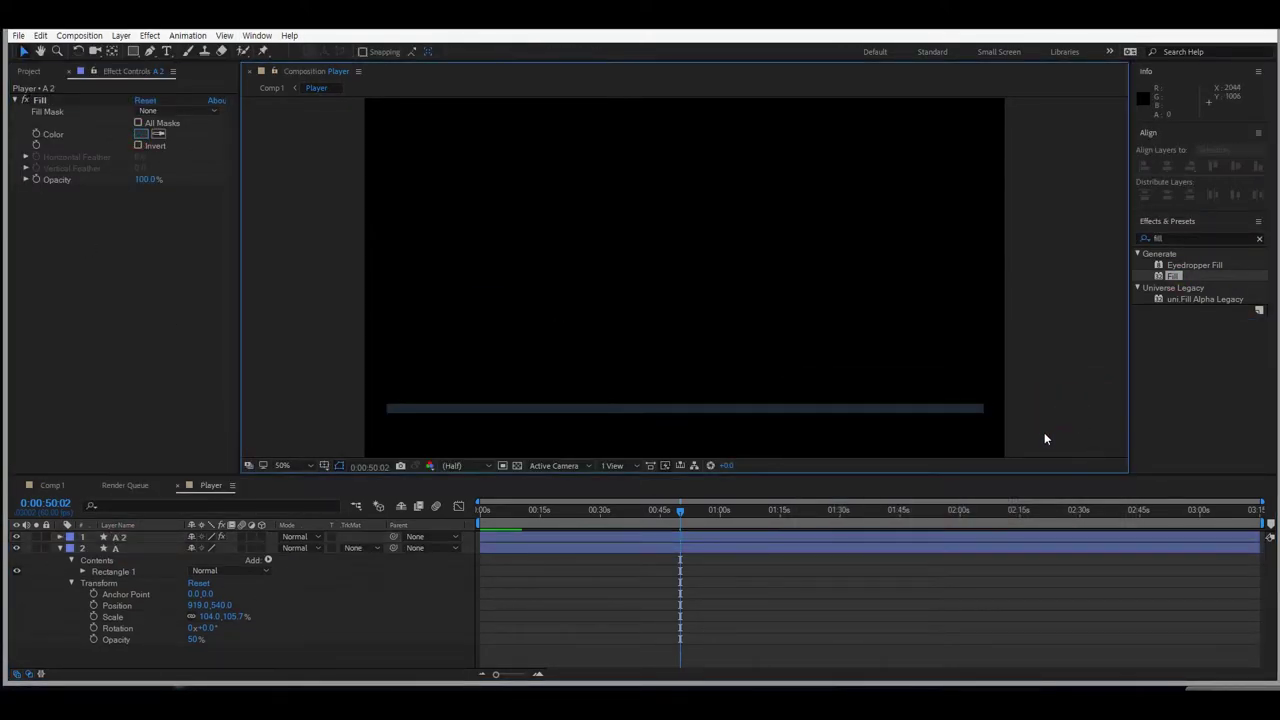
Apply the FL Glow and Glow effects to the Player layer in Comp 1.
{"action": "left_click", "coordinate": [52, 485]}
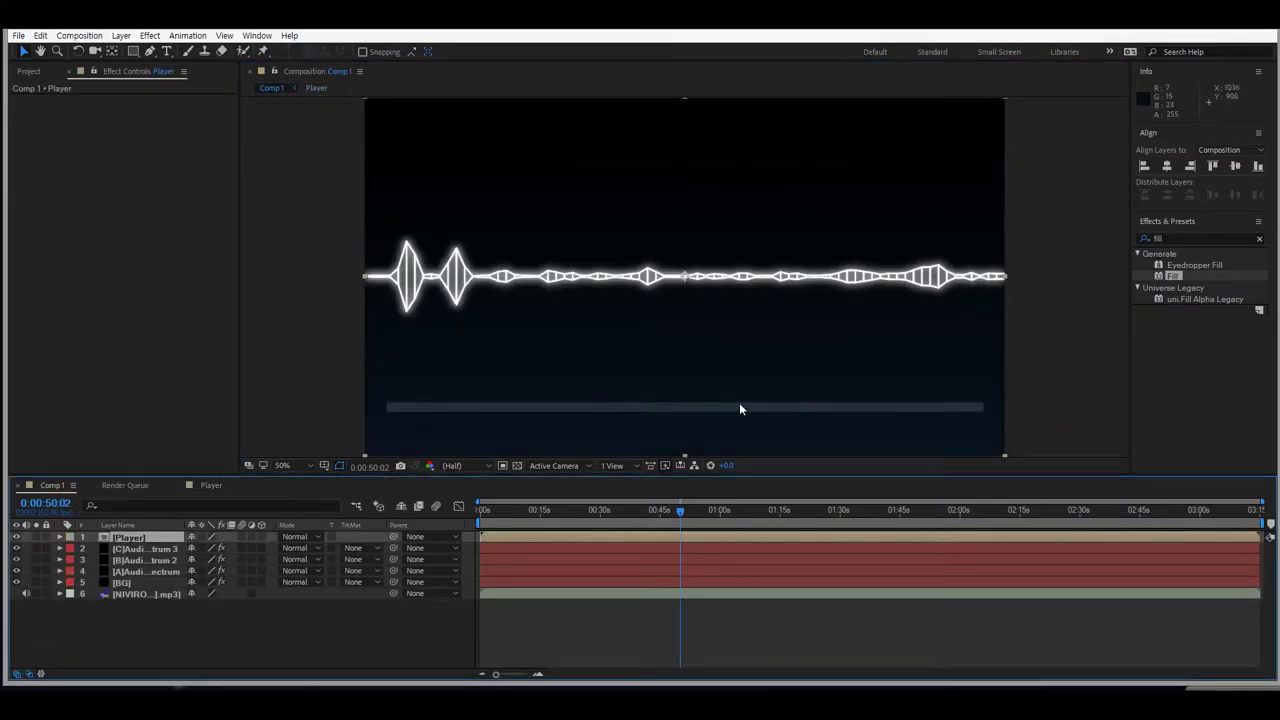
{"action": "left_click", "coordinate": [1218, 239]}
{"action": "key", "text": "BackSpace"}
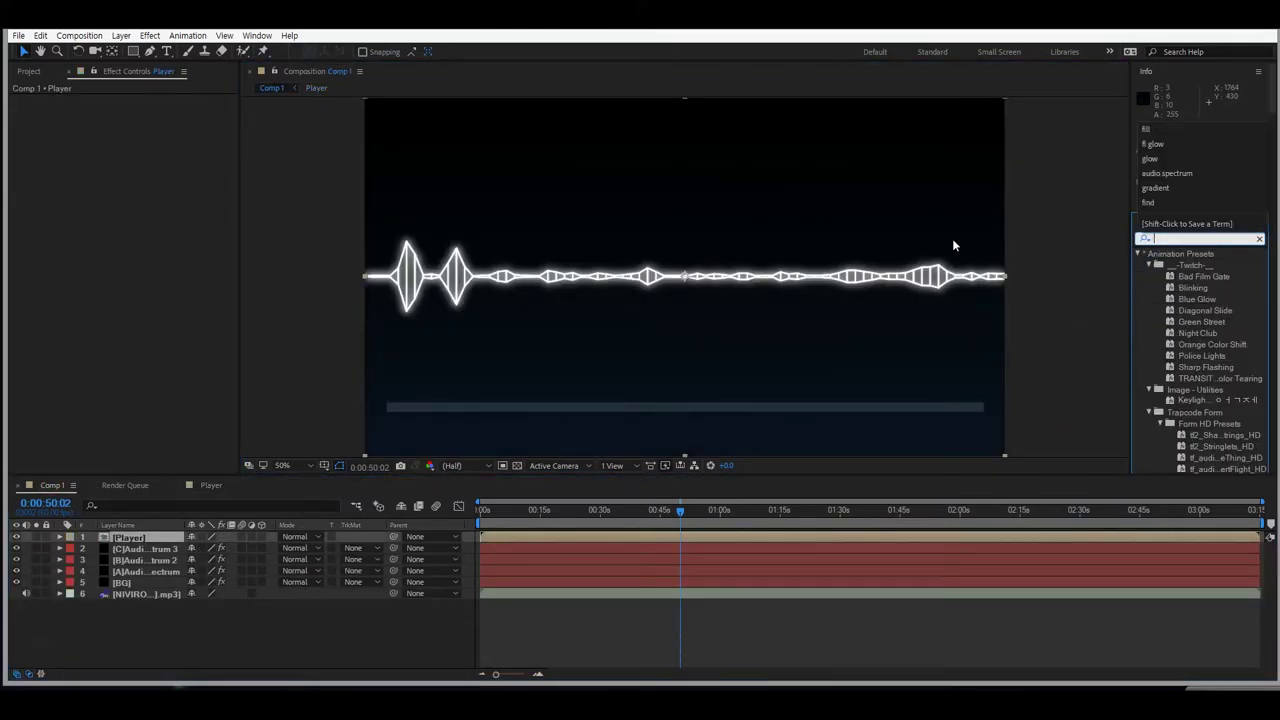
{"action": "type", "text": "fl glow"}
{"action": "left_click_drag", "start_coordinate": [1172, 265], "coordinate": [119, 541]}
{"action": "left_click", "coordinate": [1204, 250]}
{"action": "type", "text": "glow"}
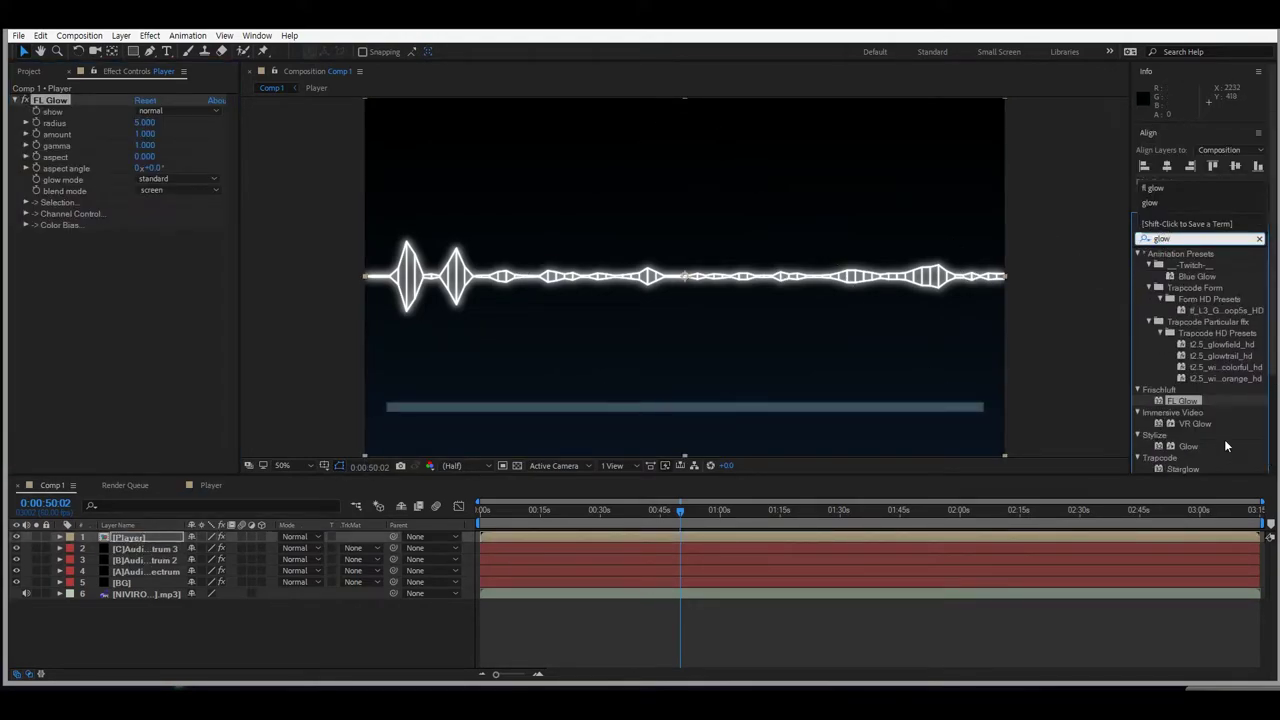
{"action": "left_click_drag", "start_coordinate": [1186, 446], "coordinate": [470, 380]}
Set the Player layer's FL Glow amount to 2 and its Glow Threshold to 40%.
{"action": "left_click", "coordinate": [145, 133]}
{"action": "type", "text": "2"}
{"action": "key", "text": "Return"}
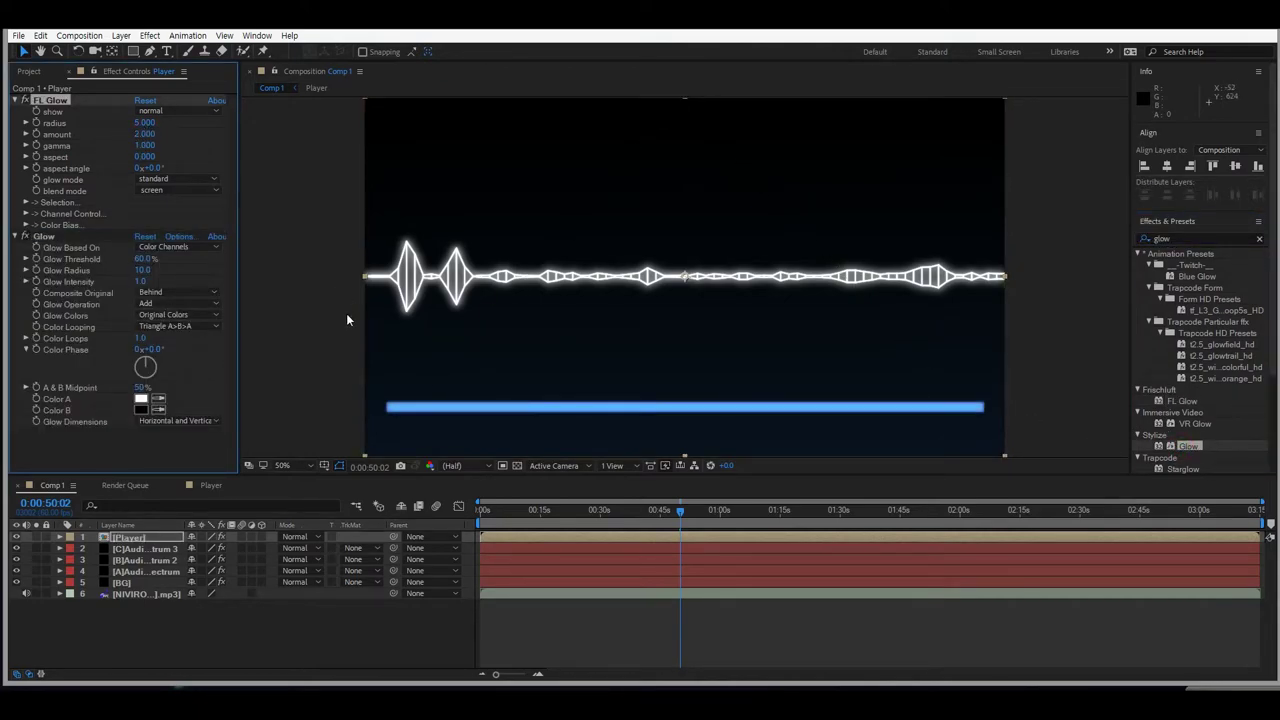
{"action": "left_click", "coordinate": [143, 258]}
{"action": "type", "text": "40"}
{"action": "key", "text": "Return"}
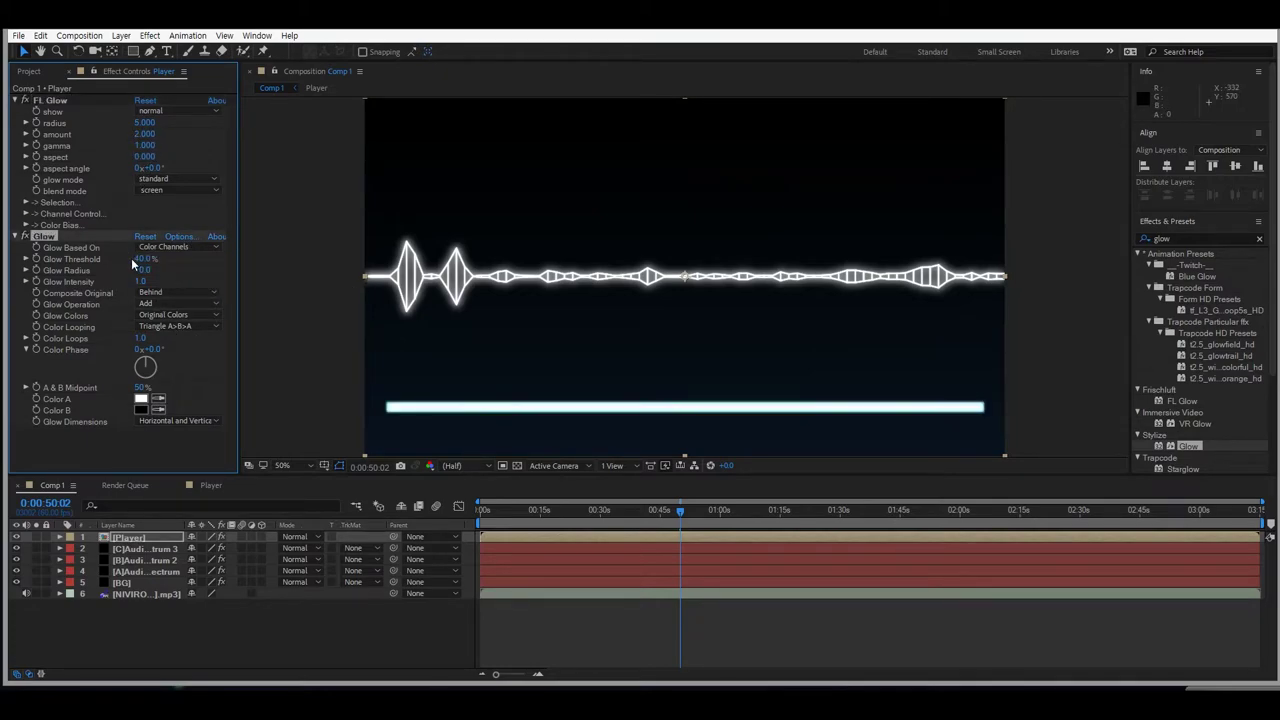
Set the Player layer's Glow Threshold to 50% and its FL Glow amount to 0.5.
{"action": "left_click", "coordinate": [143, 259]}
{"action": "key", "text": "Return"}
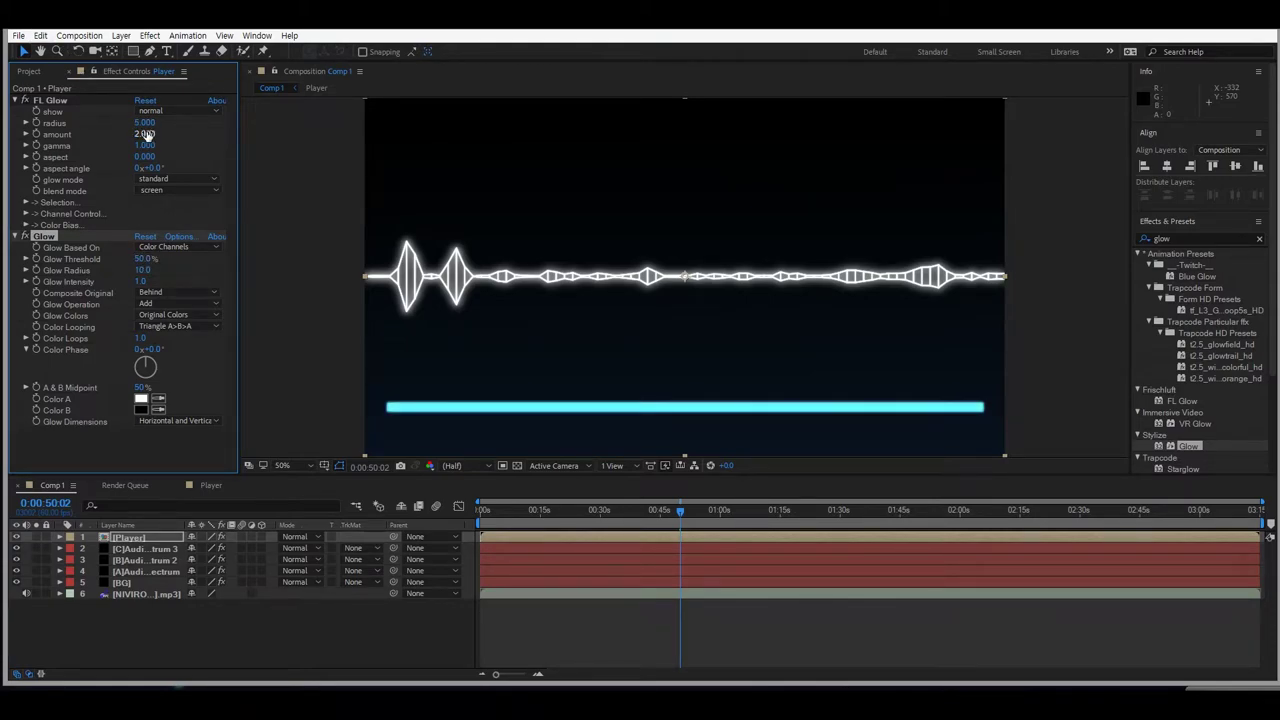
{"action": "left_click", "coordinate": [146, 134]}
{"action": "type", "text": "0.5"}
{"action": "key", "text": "Return"}
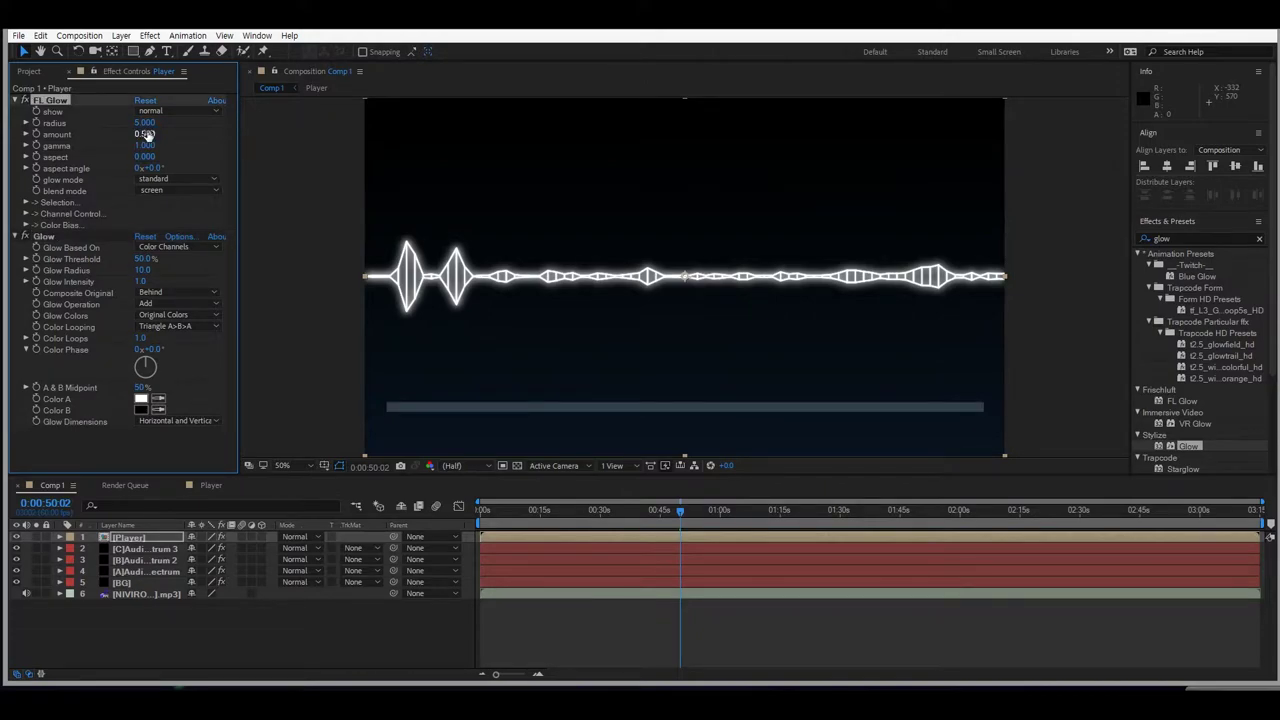
Set the FL Glow amount to 1 and switch the FL Glow effect off on the Player layer.
{"action": "left_click", "coordinate": [146, 134]}
{"action": "type", "text": "1"}
{"action": "key", "text": "Return"}
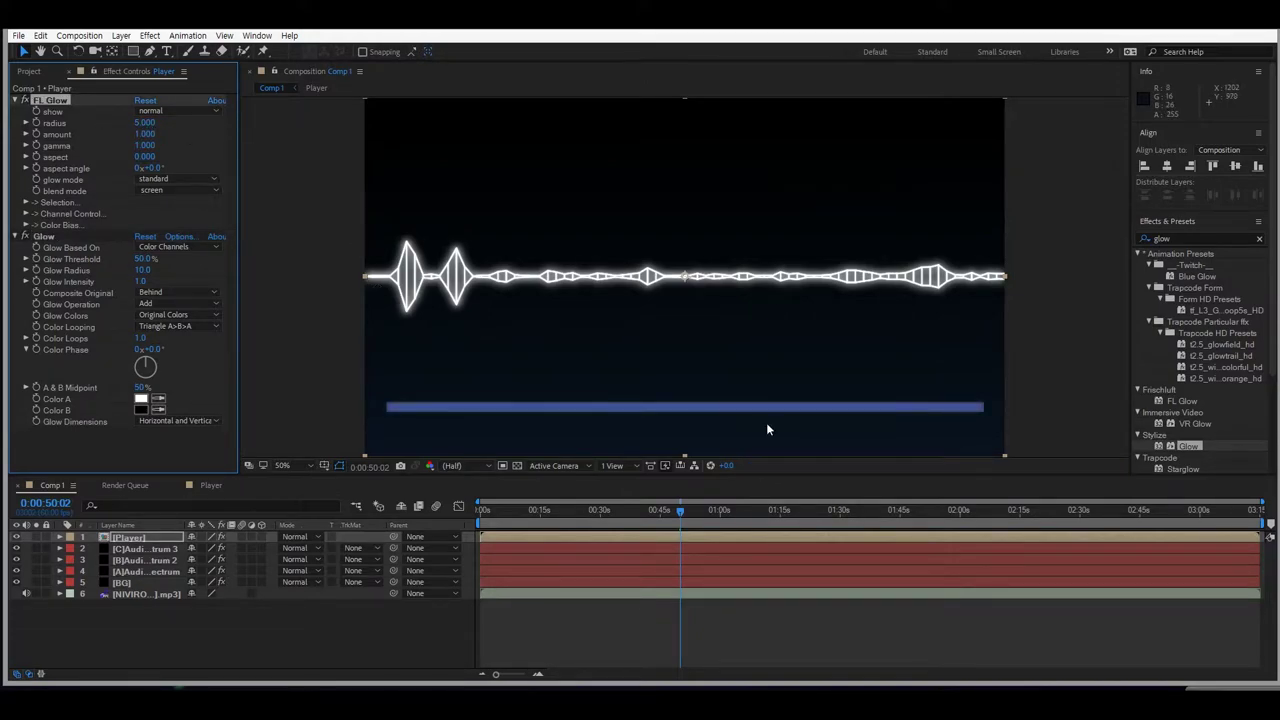
{"action": "left_click", "coordinate": [25, 100]}
{"action": "left_click", "coordinate": [25, 100]}
{"action": "left_click", "coordinate": [25, 100]}
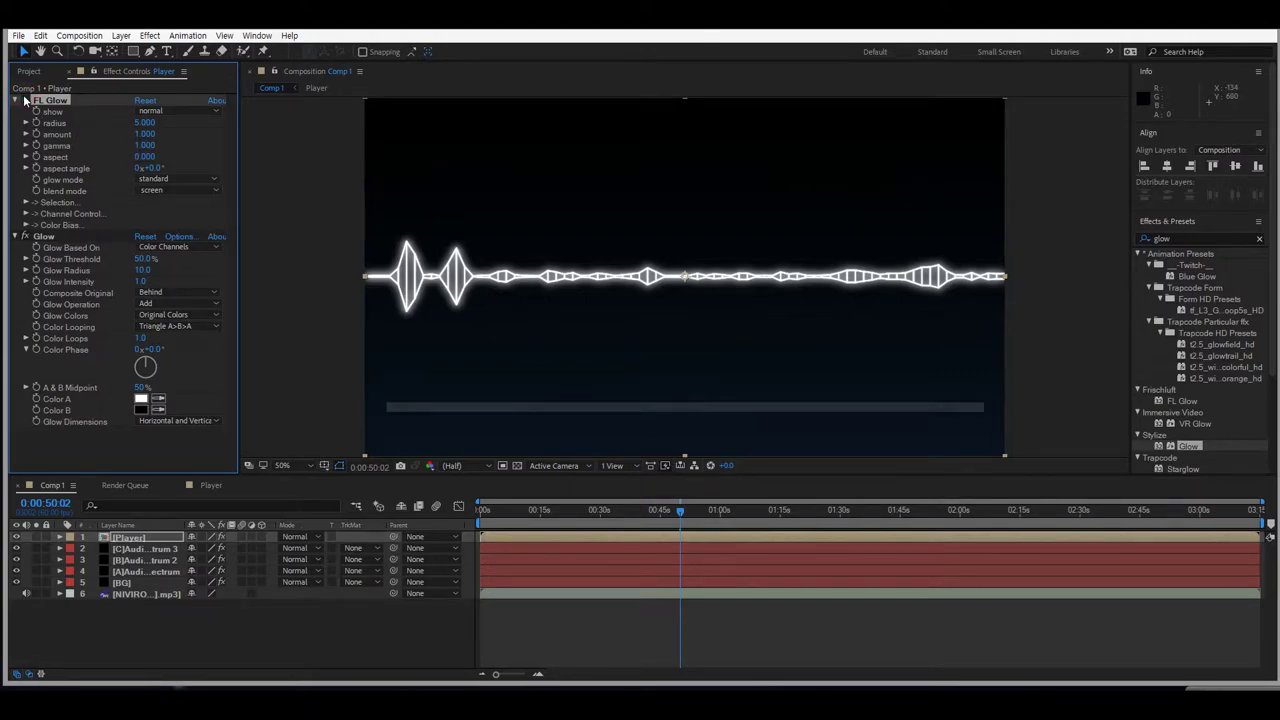
In the Player composition, draw a small rectangular mask on layer A 2 at the bar's left end and keyframe its Mask Path at 0:00.
{"action": "mouse_move", "coordinate": [678, 514]}
{"action": "left_mouse_down"}
{"action": "mouse_move", "coordinate": [737, 524]}
{"action": "mouse_move", "coordinate": [671, 516]}
{"action": "left_mouse_up"}
{"action": "double_click", "coordinate": [128, 537]}
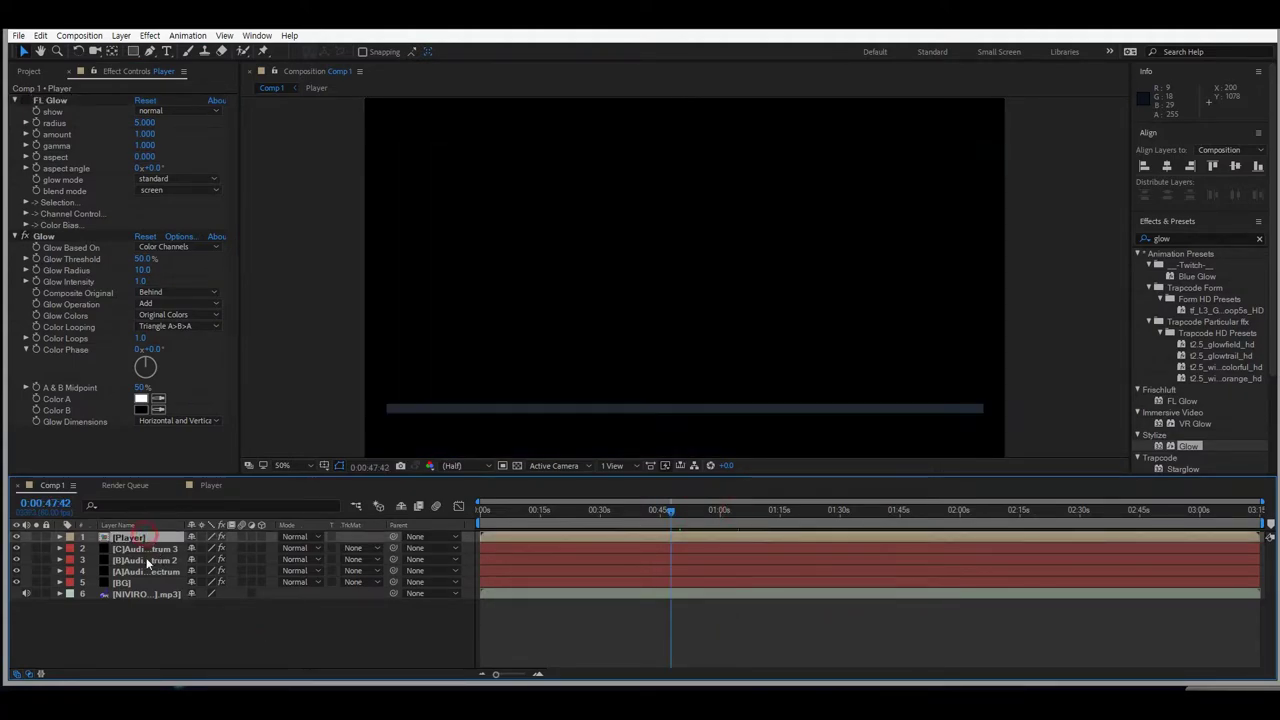
{"action": "left_click", "coordinate": [60, 538]}
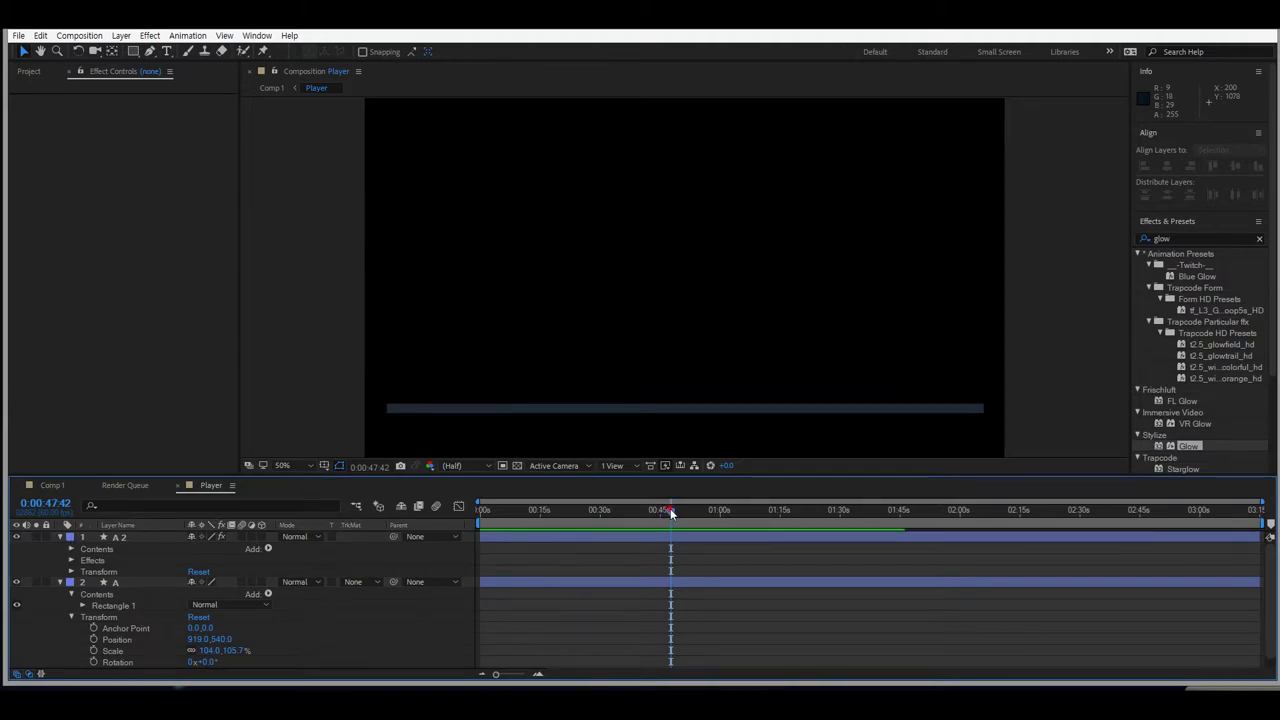
{"action": "left_click", "coordinate": [137, 536]}
{"action": "key", "text": "Home"}
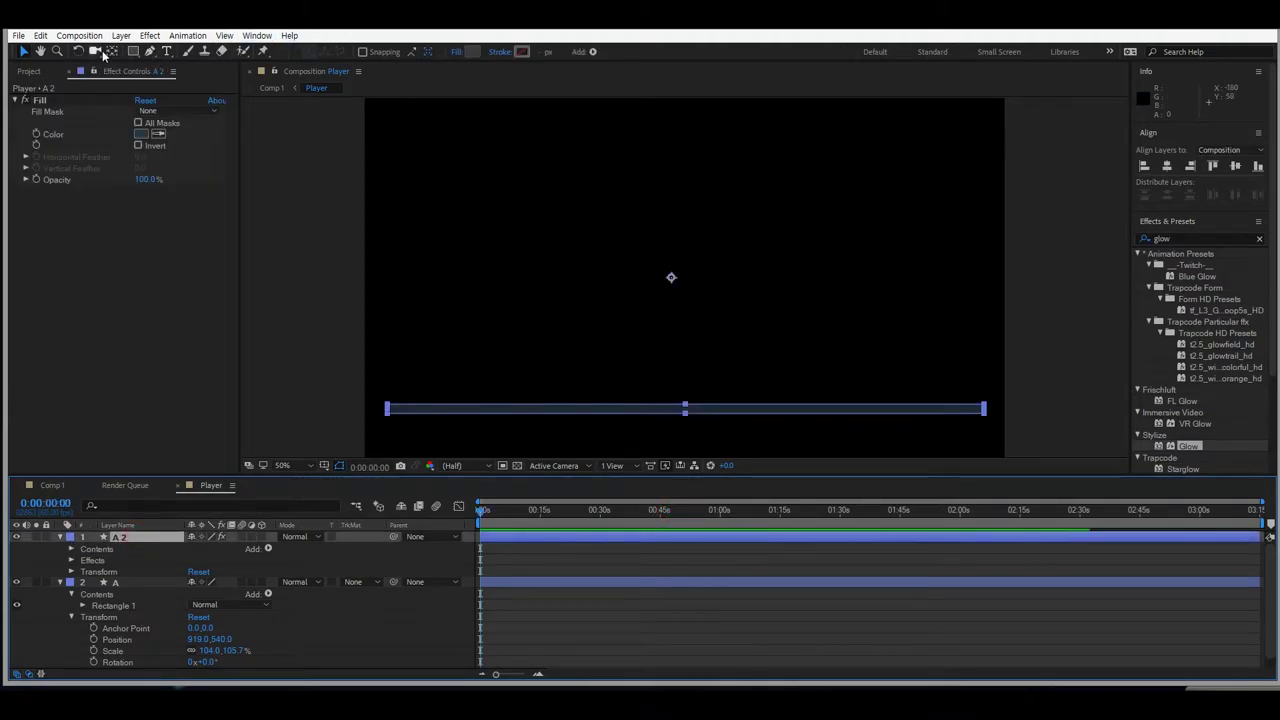
{"action": "left_click", "coordinate": [133, 51]}
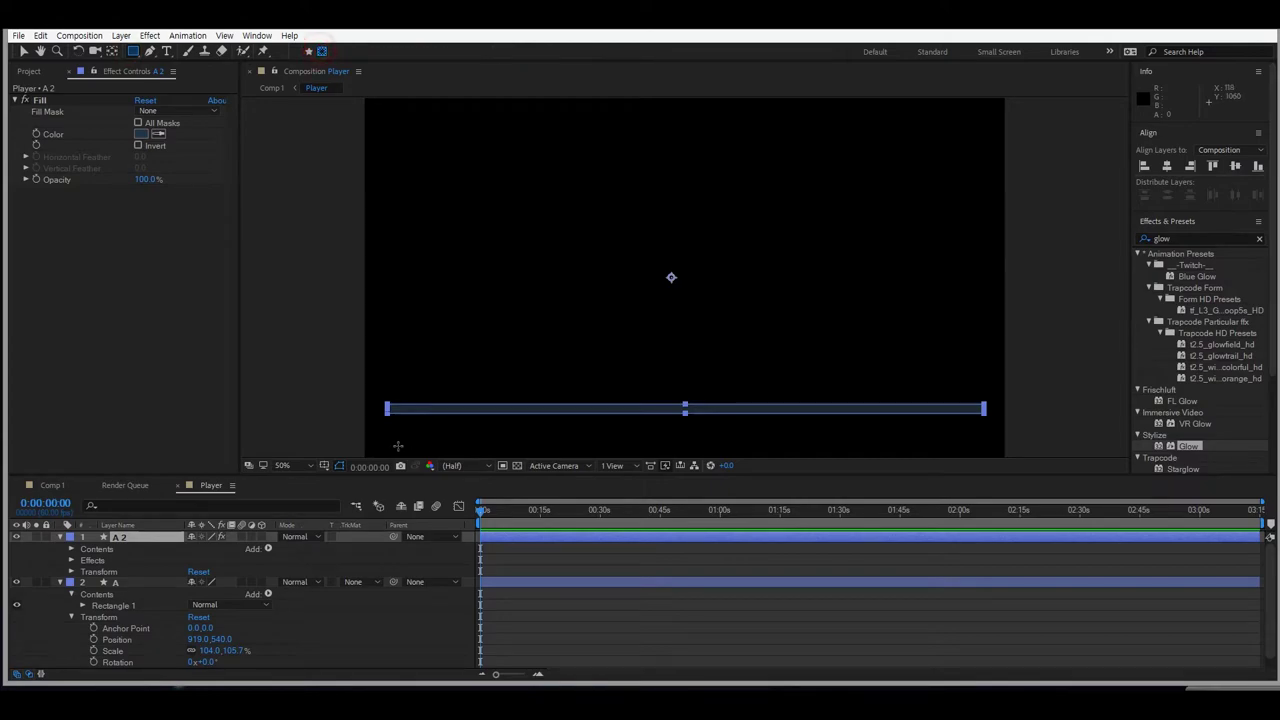
{"action": "left_click_drag", "start_coordinate": [377, 397], "coordinate": [390, 419]}
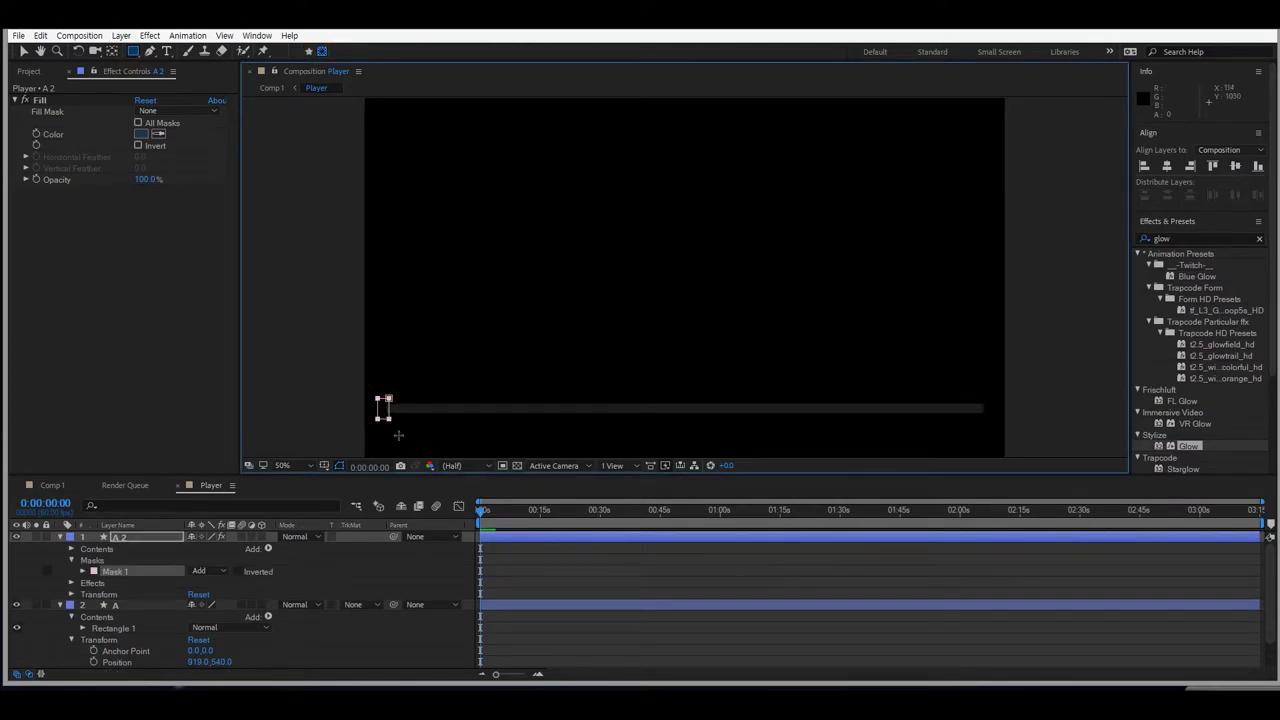
{"action": "left_click", "coordinate": [84, 571]}
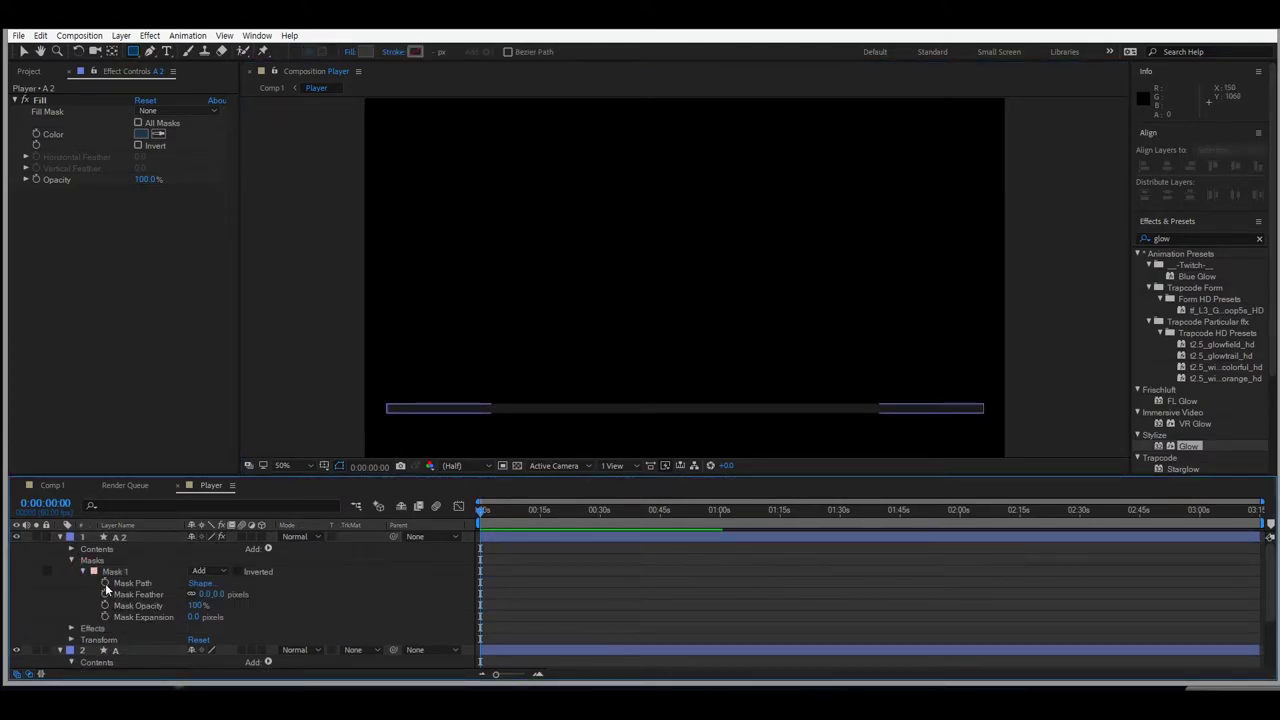
{"action": "left_click", "coordinate": [105, 583]}
At 0:03:15:07, stretch the mask on layer A 2 past the bar's right end so it covers the whole bar.
{"action": "left_click_drag", "start_coordinate": [483, 510], "coordinate": [1274, 502]}
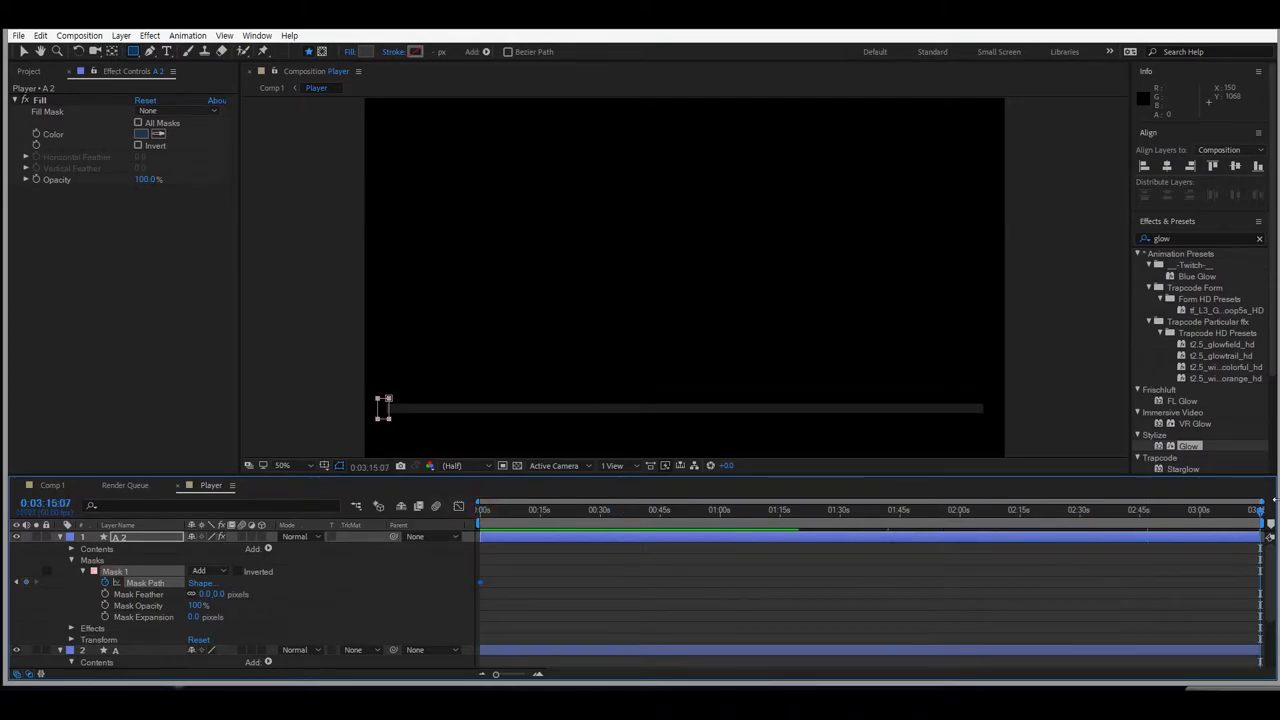
{"action": "left_click", "coordinate": [23, 51]}
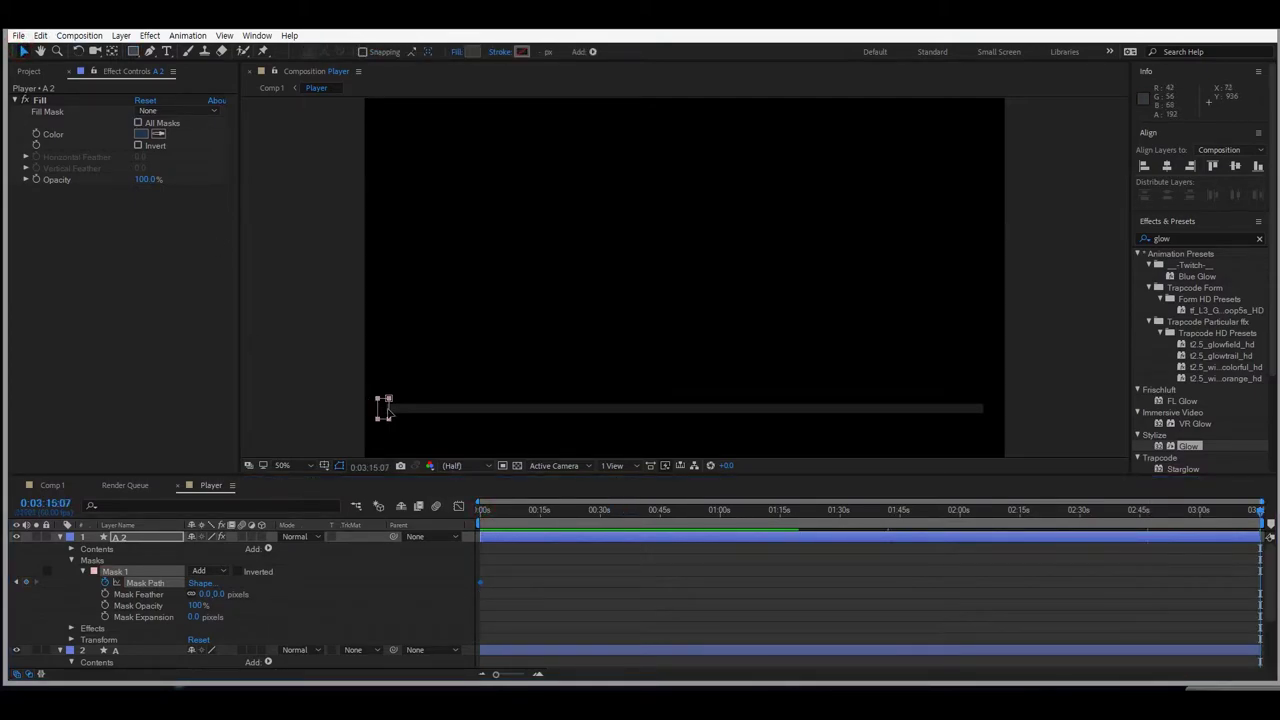
{"action": "left_click", "coordinate": [385, 408]}
{"action": "left_click_drag", "start_coordinate": [1076, 421], "coordinate": [992, 428]}
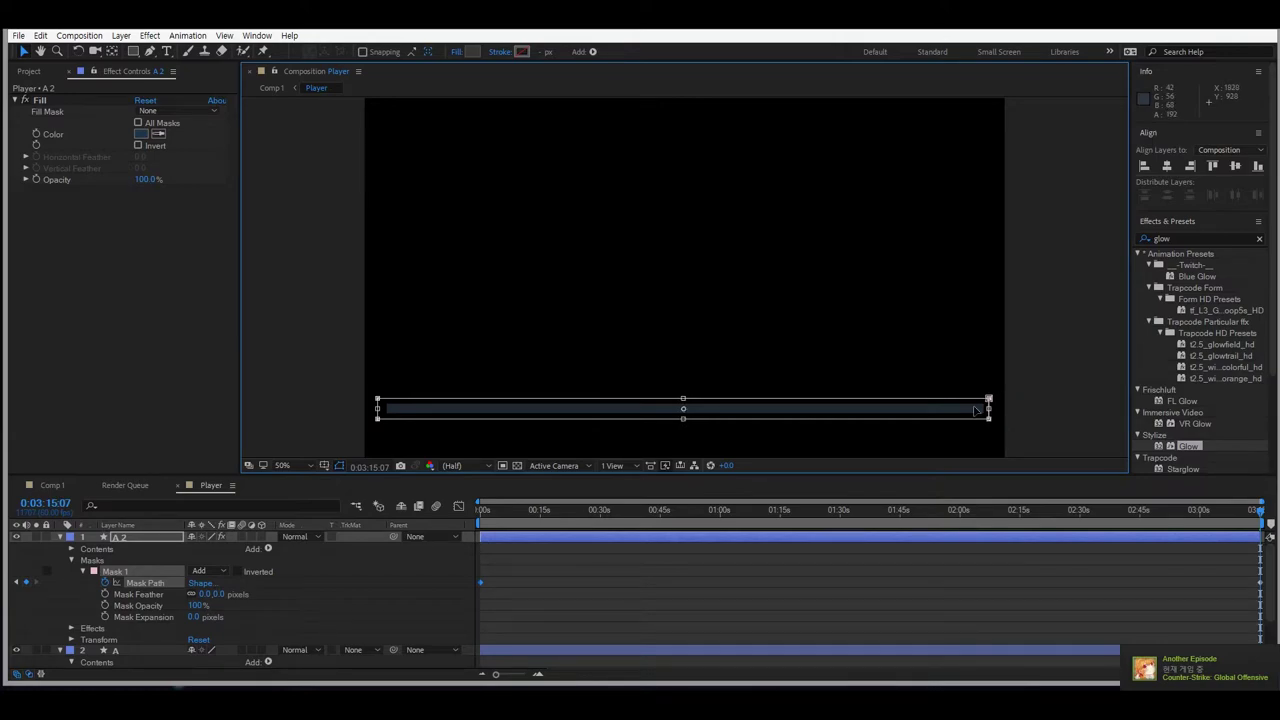
In Comp 1 at 0:00:15:31, switch the Player layer's FL Glow effect on and set its amount to 2.
{"action": "left_click", "coordinate": [52, 485]}
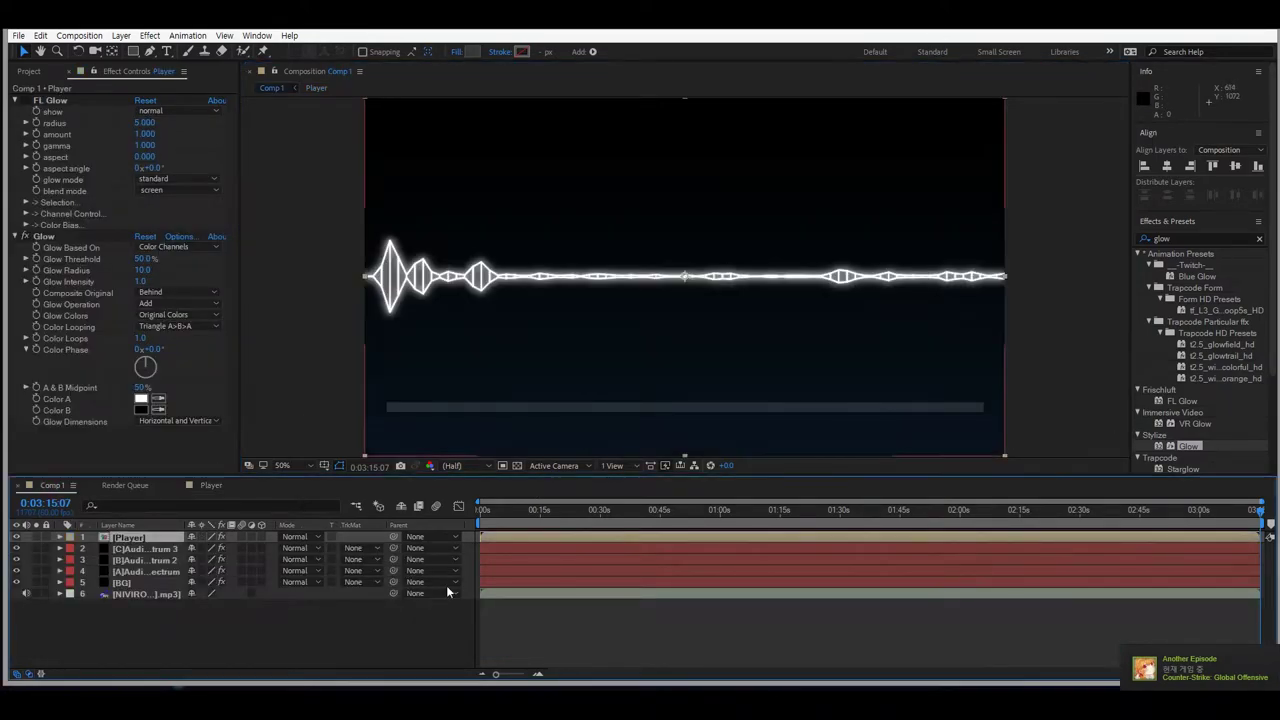
{"action": "left_click_drag", "start_coordinate": [1261, 512], "coordinate": [541, 512]}
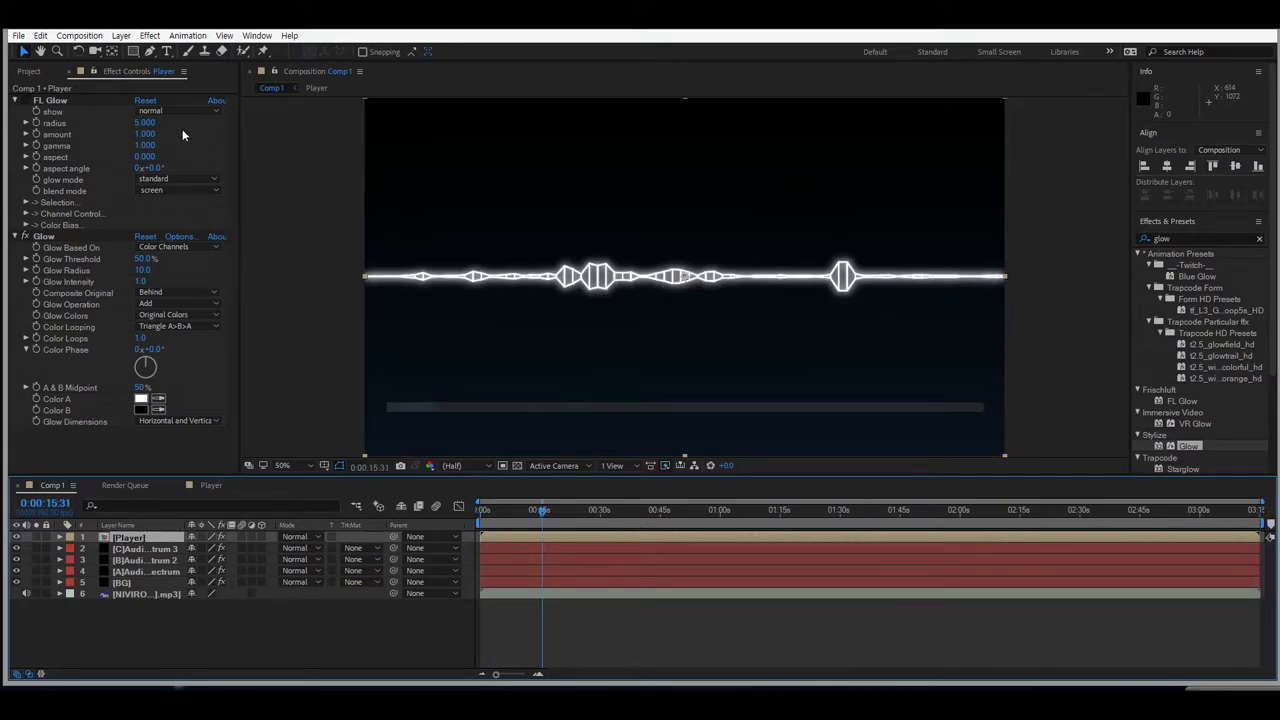
{"action": "left_click", "coordinate": [25, 103]}
{"action": "left_click", "coordinate": [146, 134]}
{"action": "type", "text": "2"}
{"action": "key", "text": "Return"}
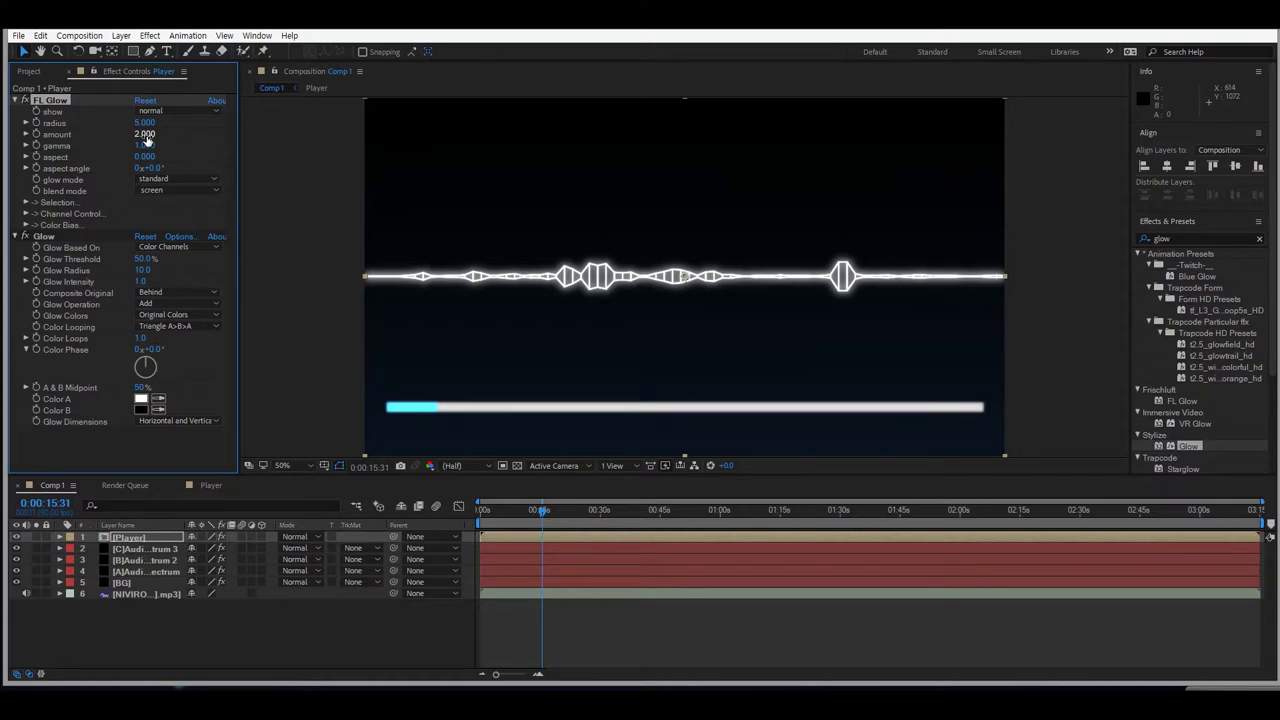
Try different Glow Threshold values on the Player layer's Glow effect and settle on 60%.
{"action": "left_click", "coordinate": [52, 238]}
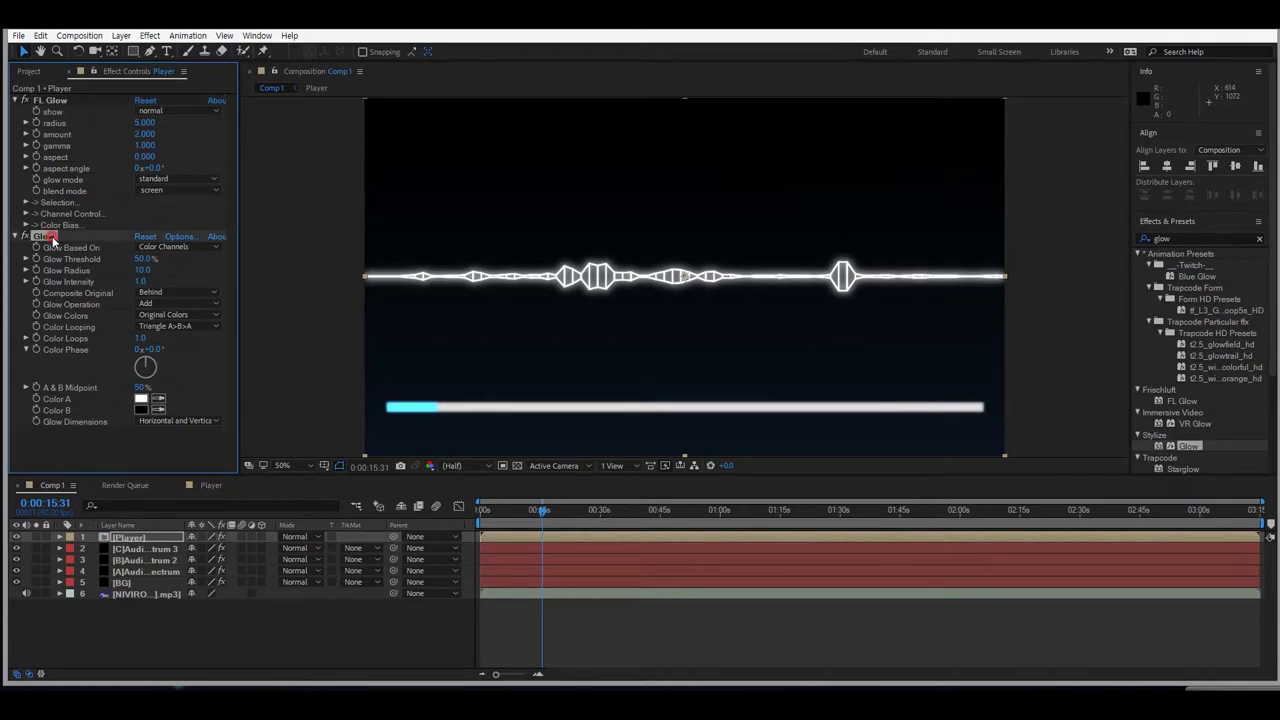
{"action": "left_click", "coordinate": [142, 260]}
{"action": "type", "text": "20"}
{"action": "key", "text": "Return"}
{"action": "left_click", "coordinate": [142, 258]}
{"action": "type", "text": "50"}
{"action": "key", "text": "Return"}
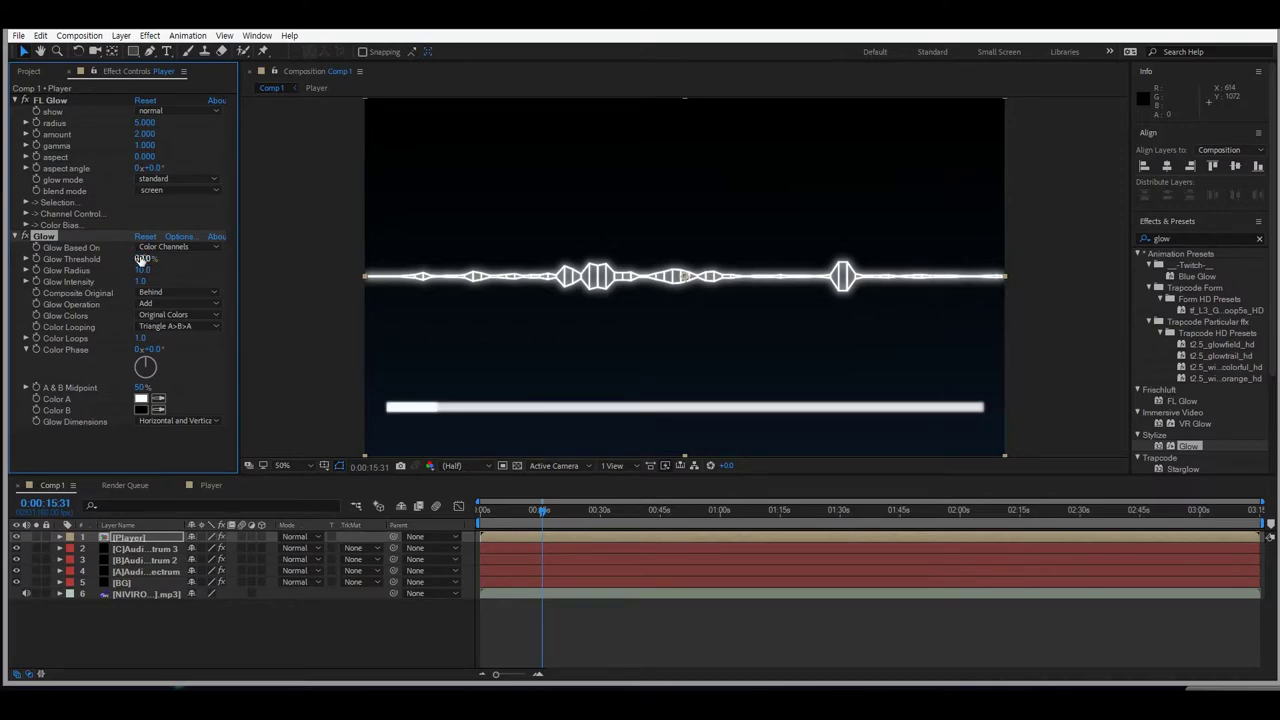
{"action": "left_click", "coordinate": [141, 257]}
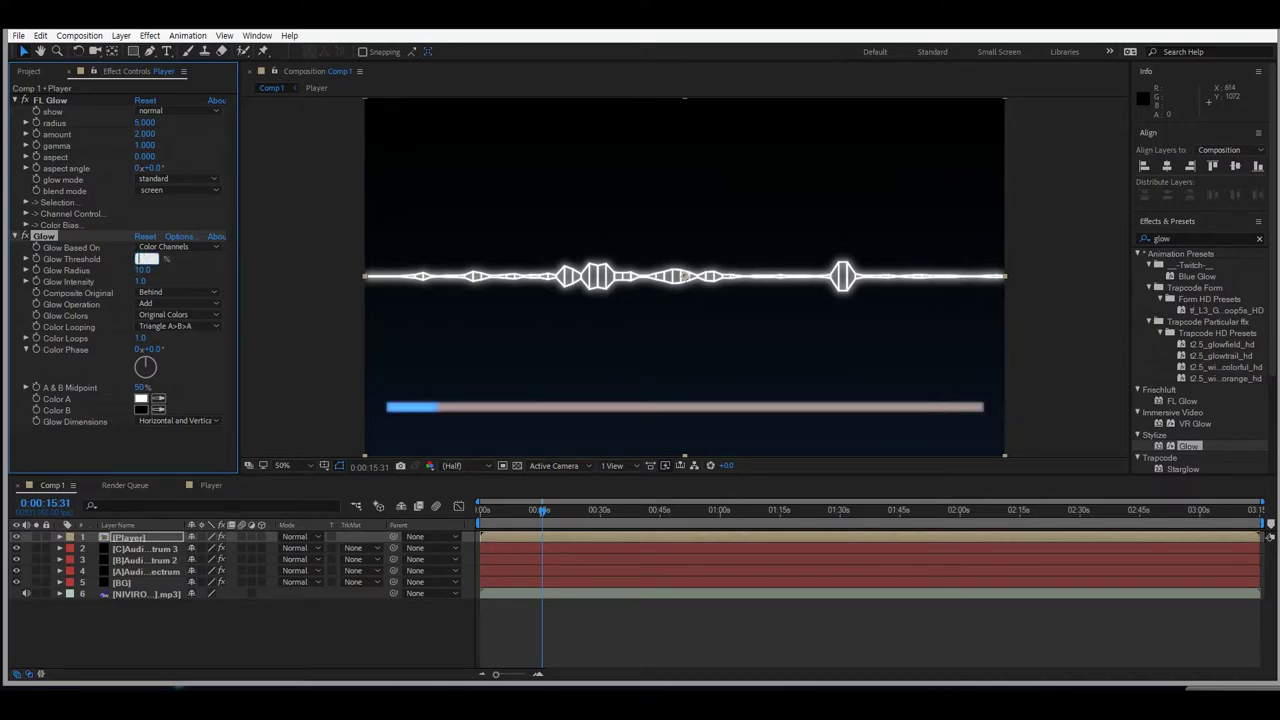
{"action": "key", "text": "Return"}
{"action": "left_click", "coordinate": [146, 258]}
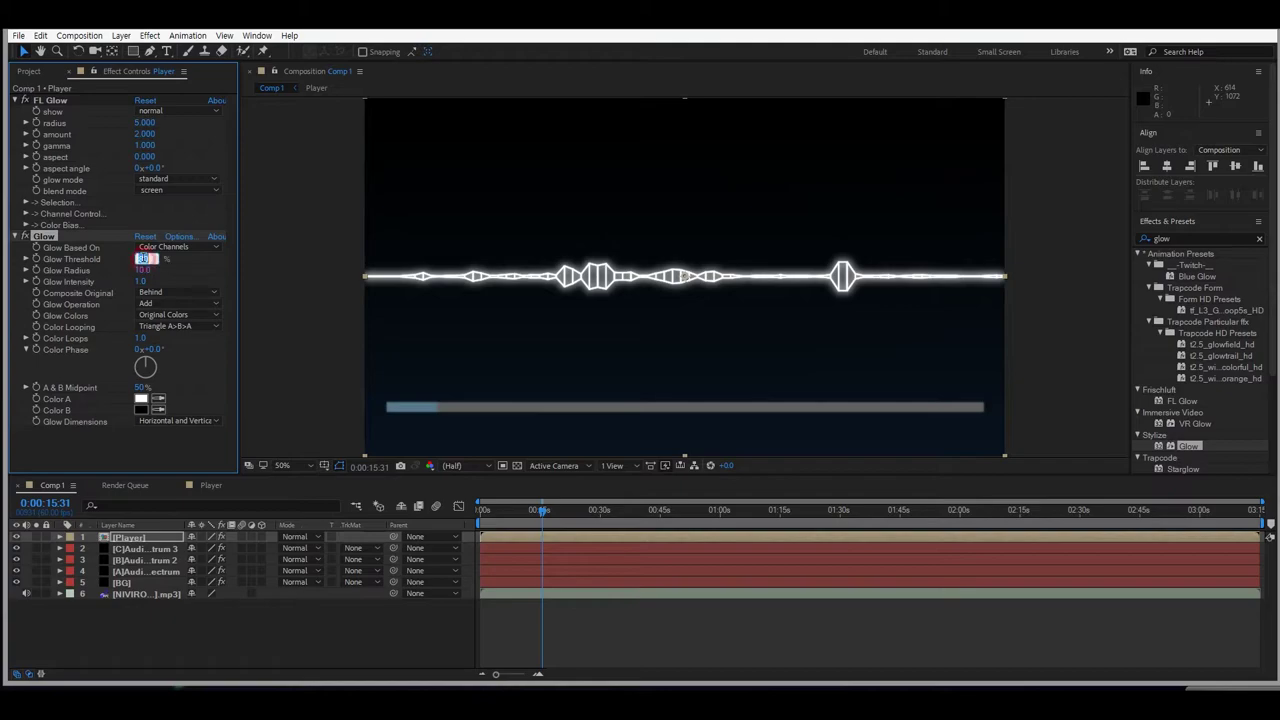
{"action": "type", "text": "60"}
{"action": "key", "text": "Return"}
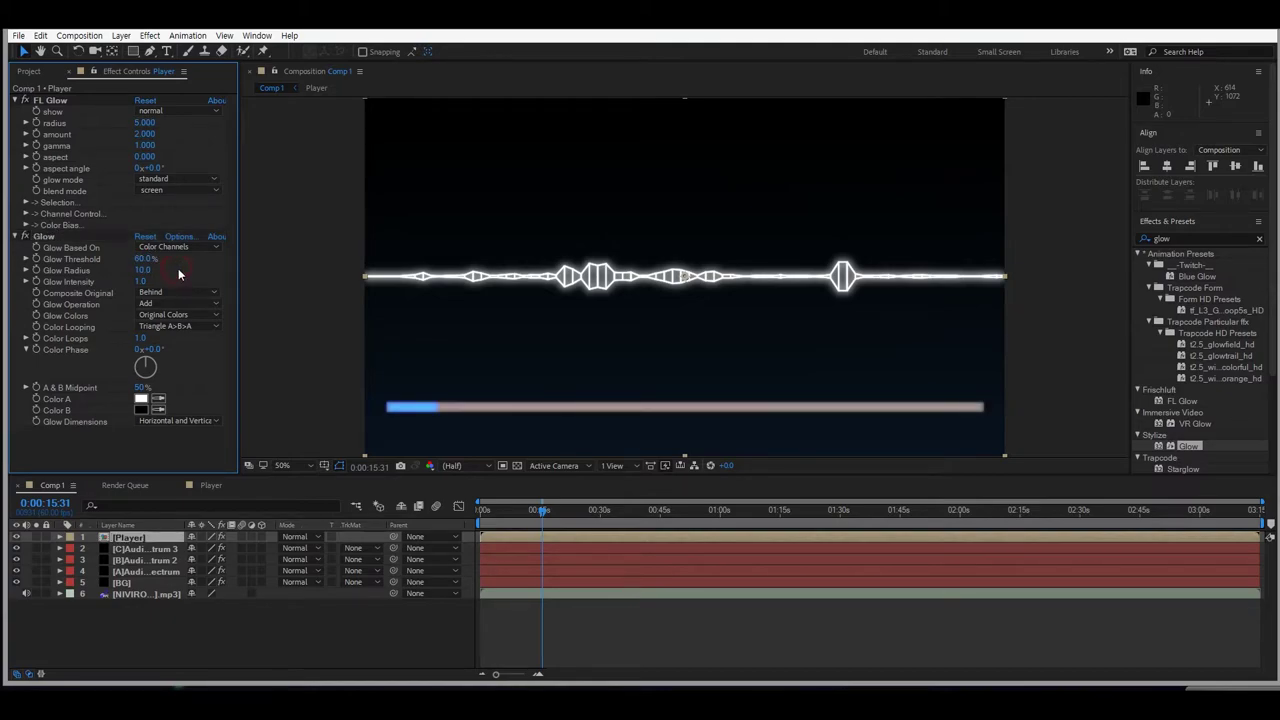
Set the Player layer's Glow Radius to 5.
{"action": "left_click", "coordinate": [143, 270]}
{"action": "type", "text": "5"}
{"action": "key", "text": "Return"}
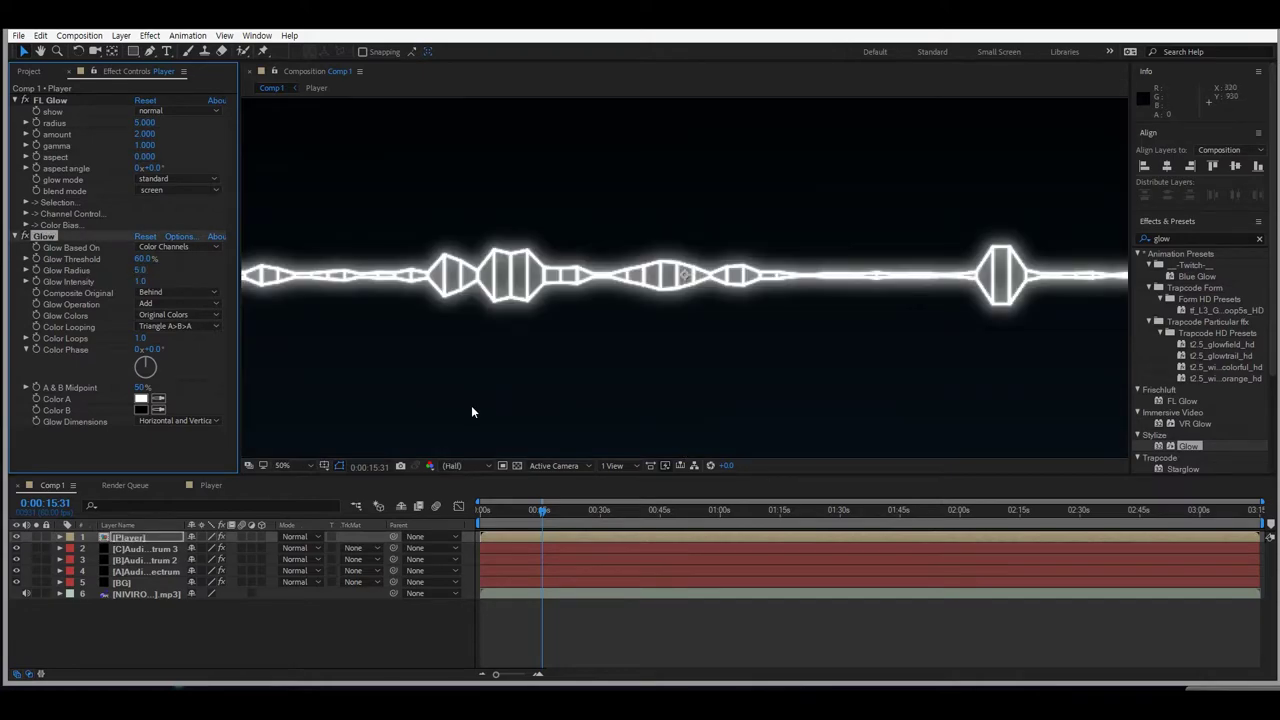
Inspect the progress bar's left end up close and set the Player layer's Glow Radius to 20.
{"action": "left_click", "coordinate": [40, 51]}
{"action": "left_click", "coordinate": [703, 314]}
{"action": "left_click_drag", "start_coordinate": [586, 340], "coordinate": [1200, 112]}
{"action": "left_click_drag", "start_coordinate": [703, 337], "coordinate": [857, 274]}
{"action": "scroll", "coordinate": [768, 322], "scroll_direction": "up", "scroll_amount": 1}
{"action": "left_click_drag", "start_coordinate": [755, 336], "coordinate": [824, 272]}
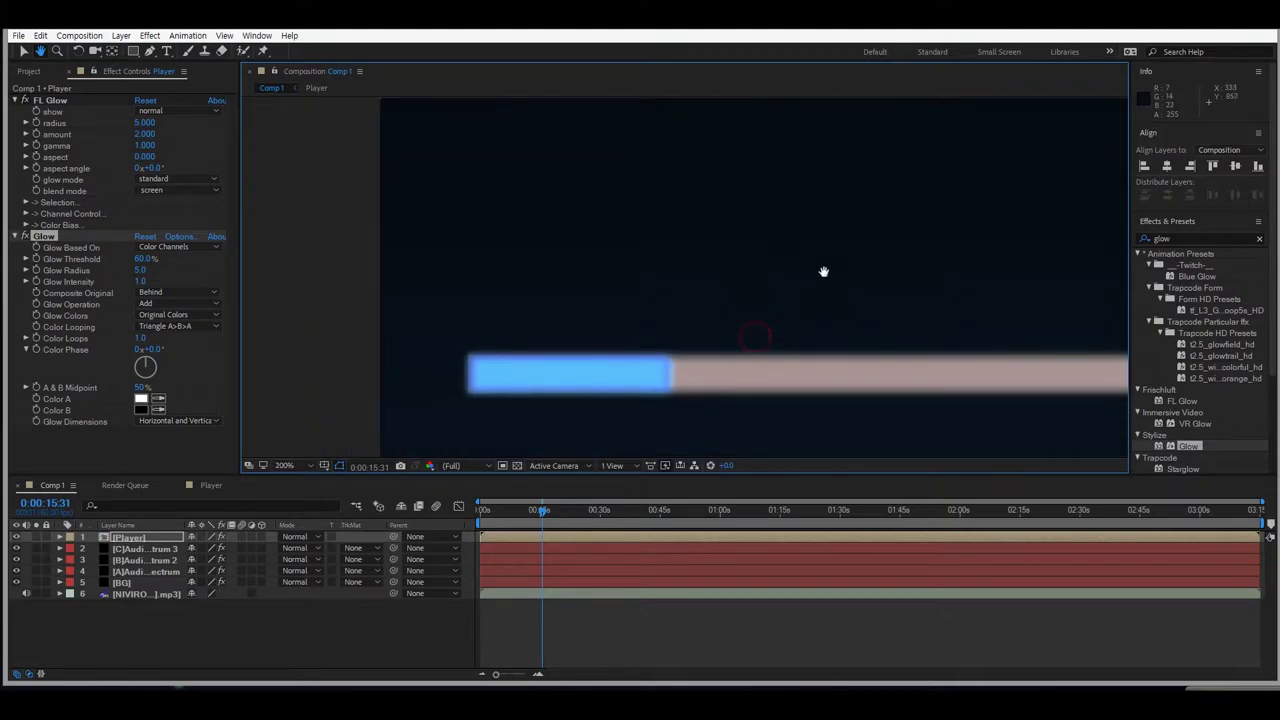
{"action": "left_click", "coordinate": [22, 50]}
{"action": "left_click", "coordinate": [141, 270]}
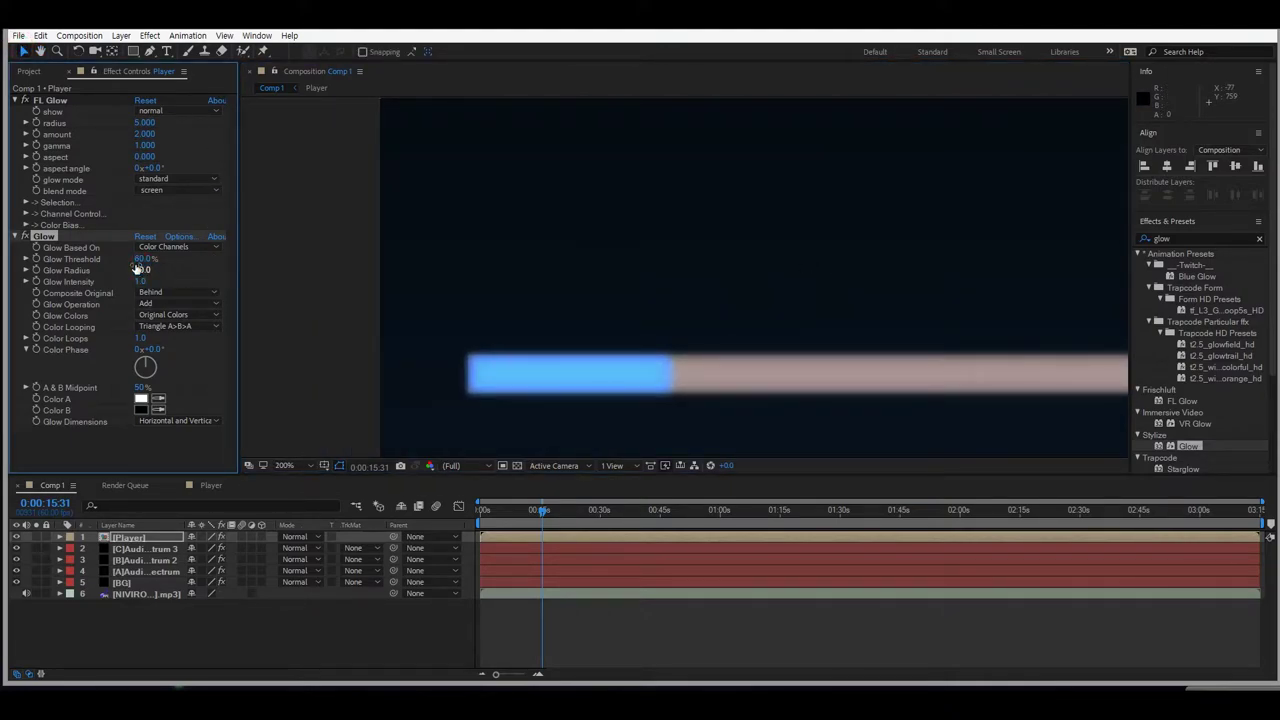
{"action": "left_click", "coordinate": [138, 269]}
{"action": "left_click", "coordinate": [139, 270]}
{"action": "key", "text": "Return"}
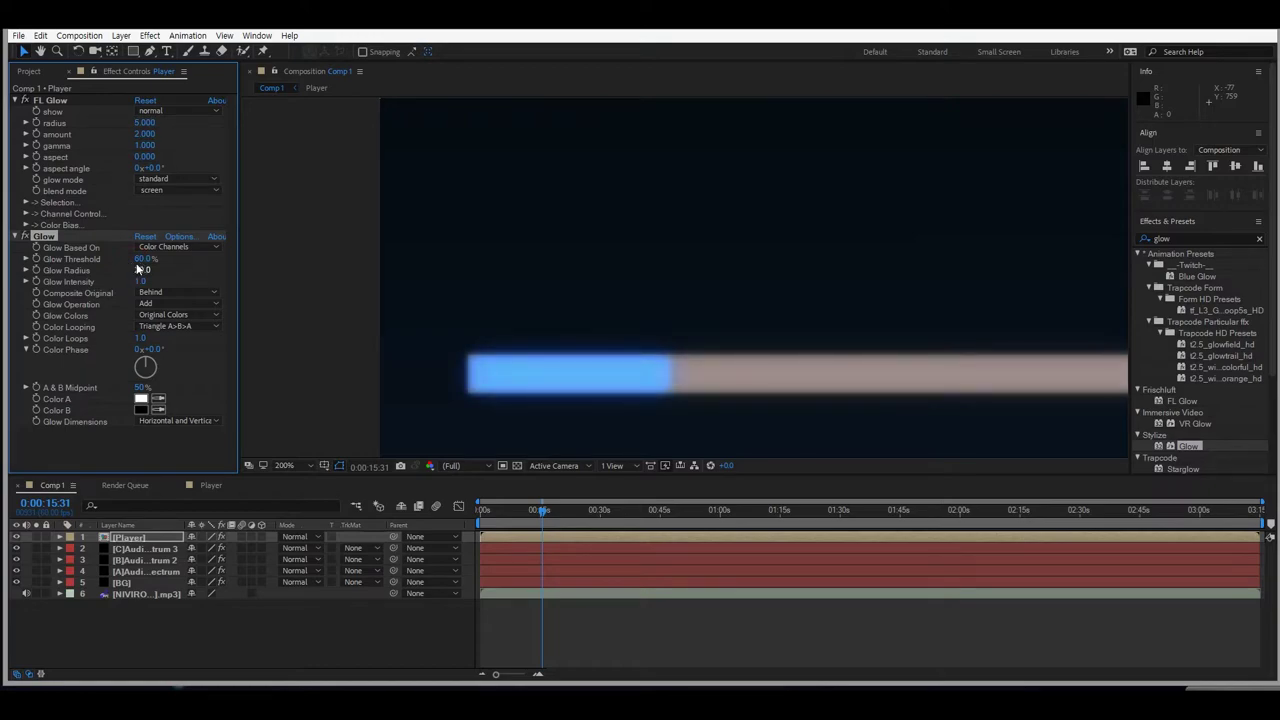
Try an FL Glow gamma of 2 with an amount of 1 on the Player layer, and undo both changes.
{"action": "left_click", "coordinate": [146, 146]}
{"action": "key", "text": "Return"}
{"action": "left_click", "coordinate": [146, 134]}
{"action": "type", "text": "1"}
{"action": "key", "text": "Return"}
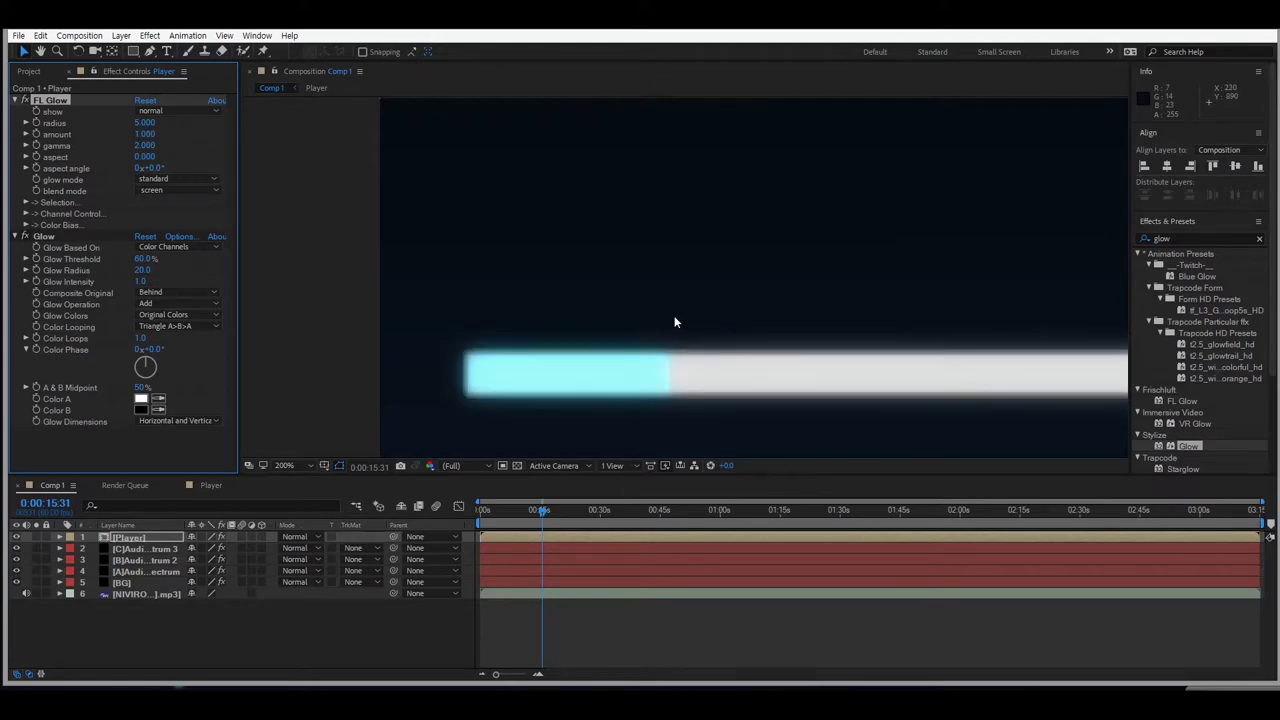
{"action": "key", "text": "ctrl+z"}
{"action": "key", "text": "ctrl+z"}
{"action": "left_click", "coordinate": [321, 259]}
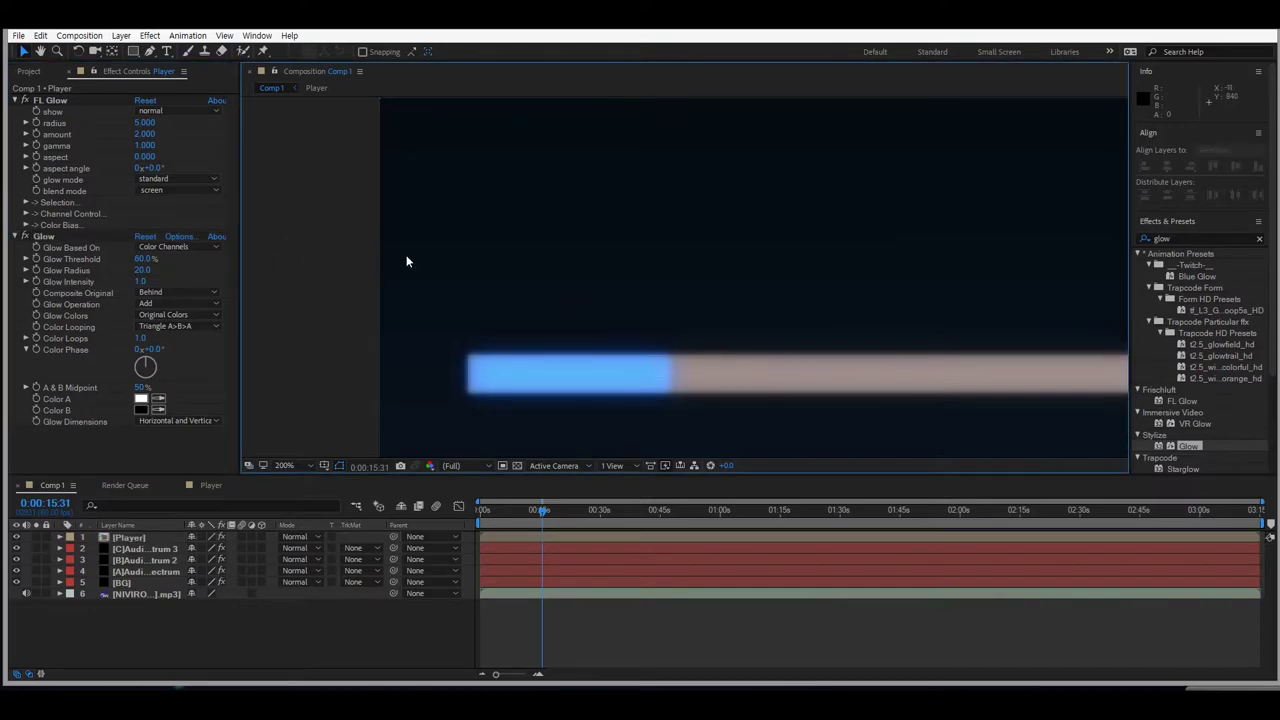
Shift the Player layer slightly upward in Comp 1 by setting its Position to 960, 530.
{"action": "key", "text": "comma"}
{"action": "left_click", "coordinate": [288, 465]}
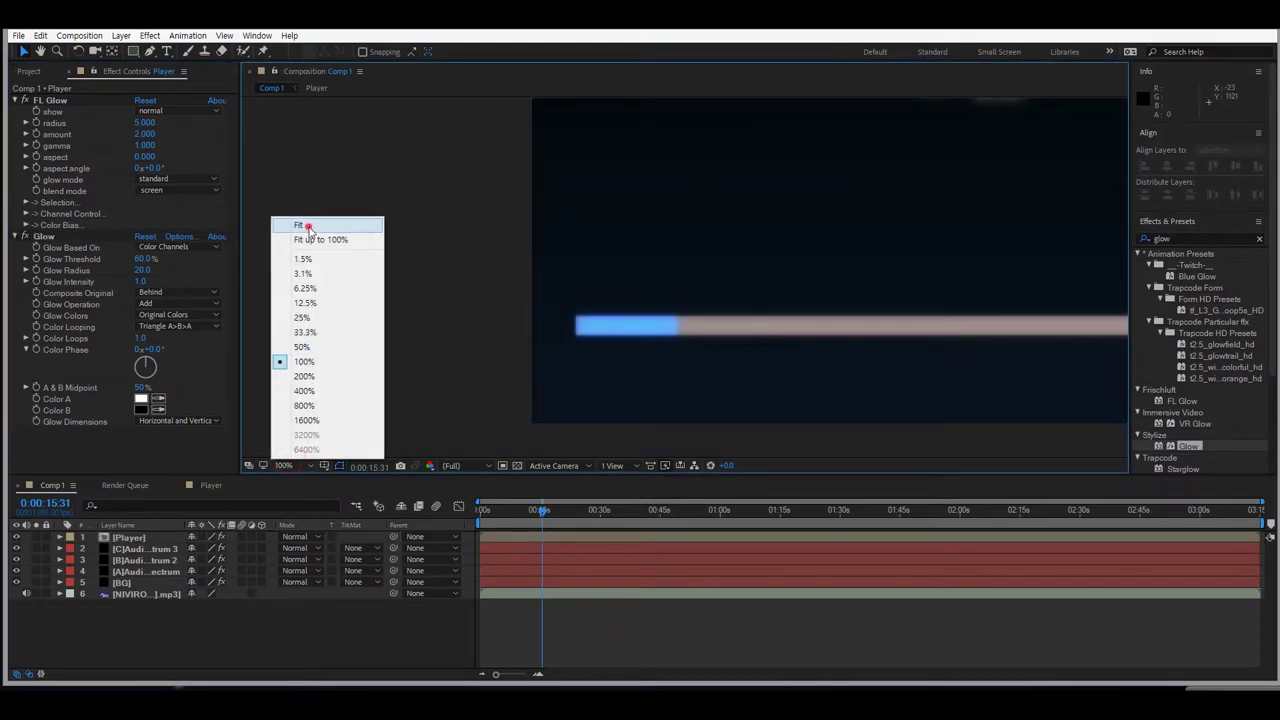
{"action": "left_click", "coordinate": [308, 228]}
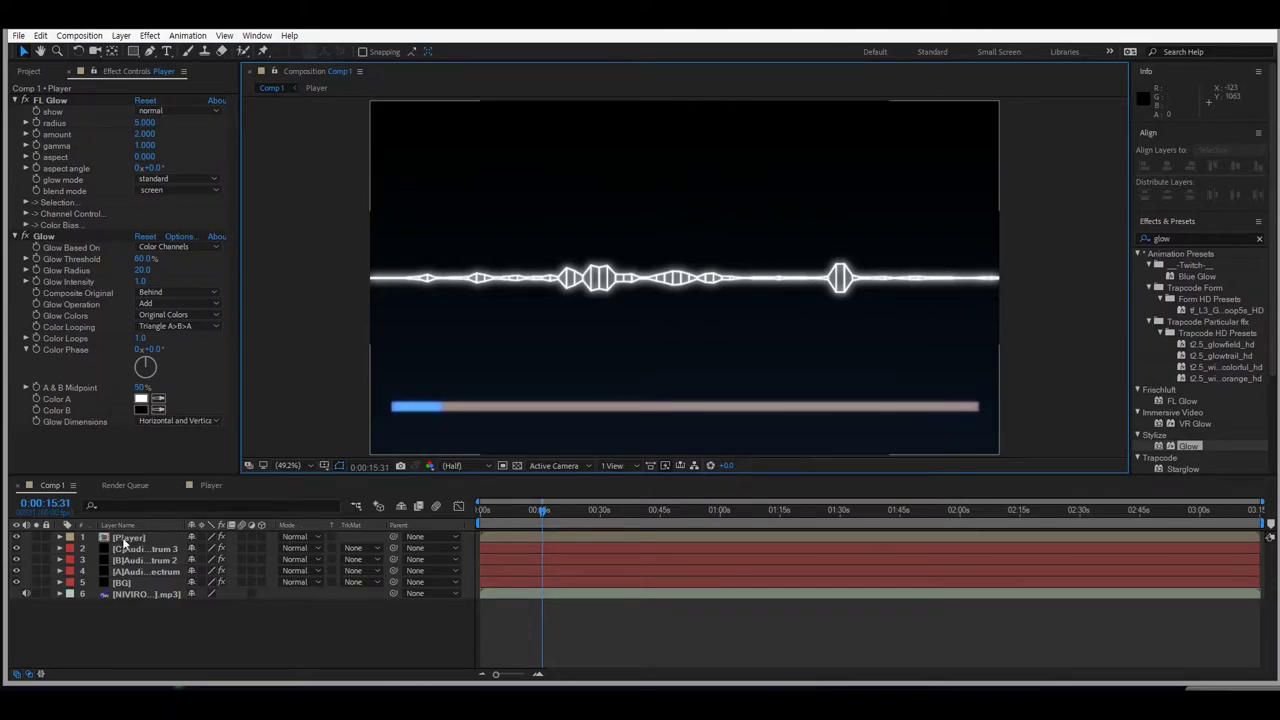
{"action": "left_click", "coordinate": [130, 537]}
{"action": "left_click", "coordinate": [59, 537]}
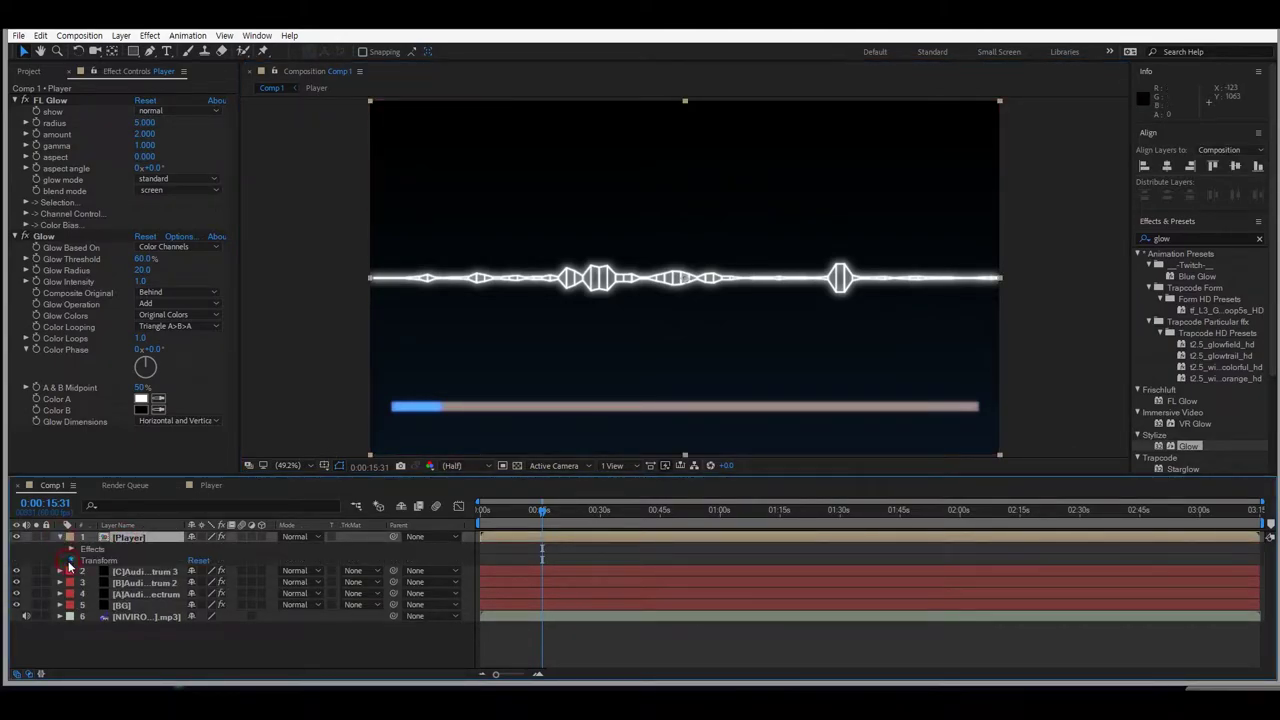
{"action": "left_click", "coordinate": [71, 560]}
{"action": "left_click_drag", "start_coordinate": [222, 588], "coordinate": [212, 586]}
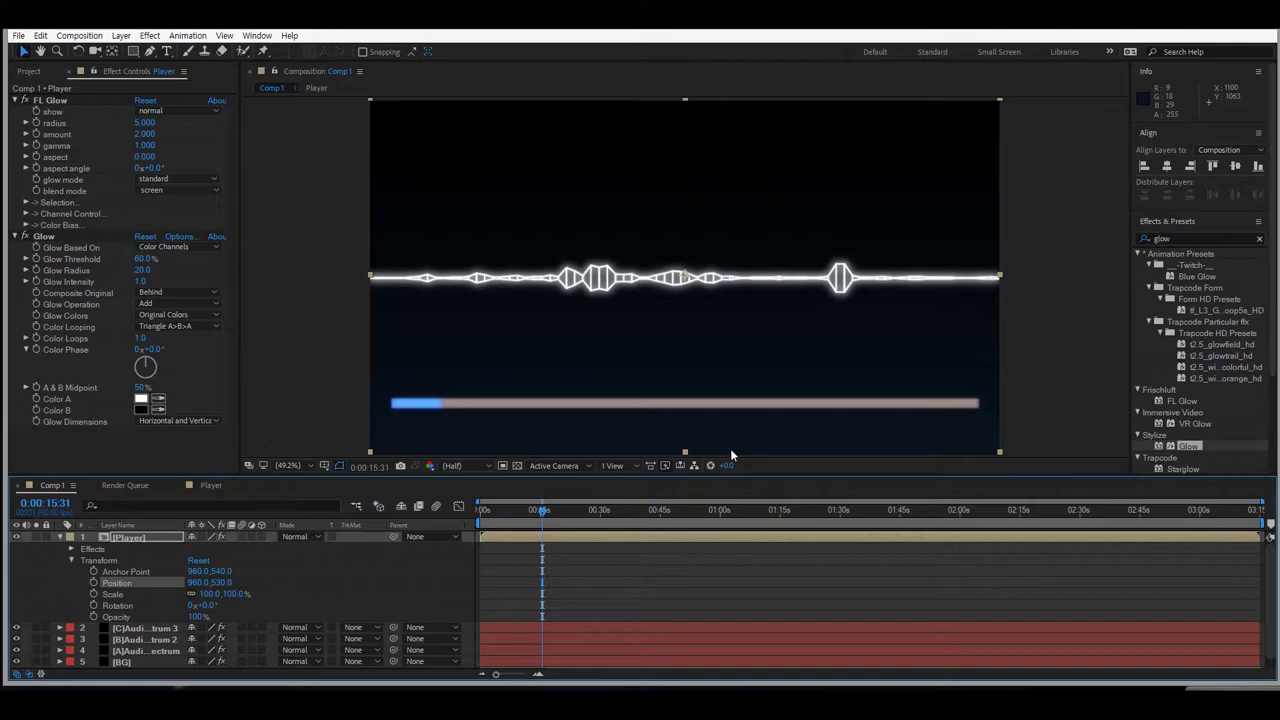
In the Player composition at 0:00, draw a small circle with a white fill near the bar's left end on a new shape layer.
{"action": "double_click", "coordinate": [140, 537]}
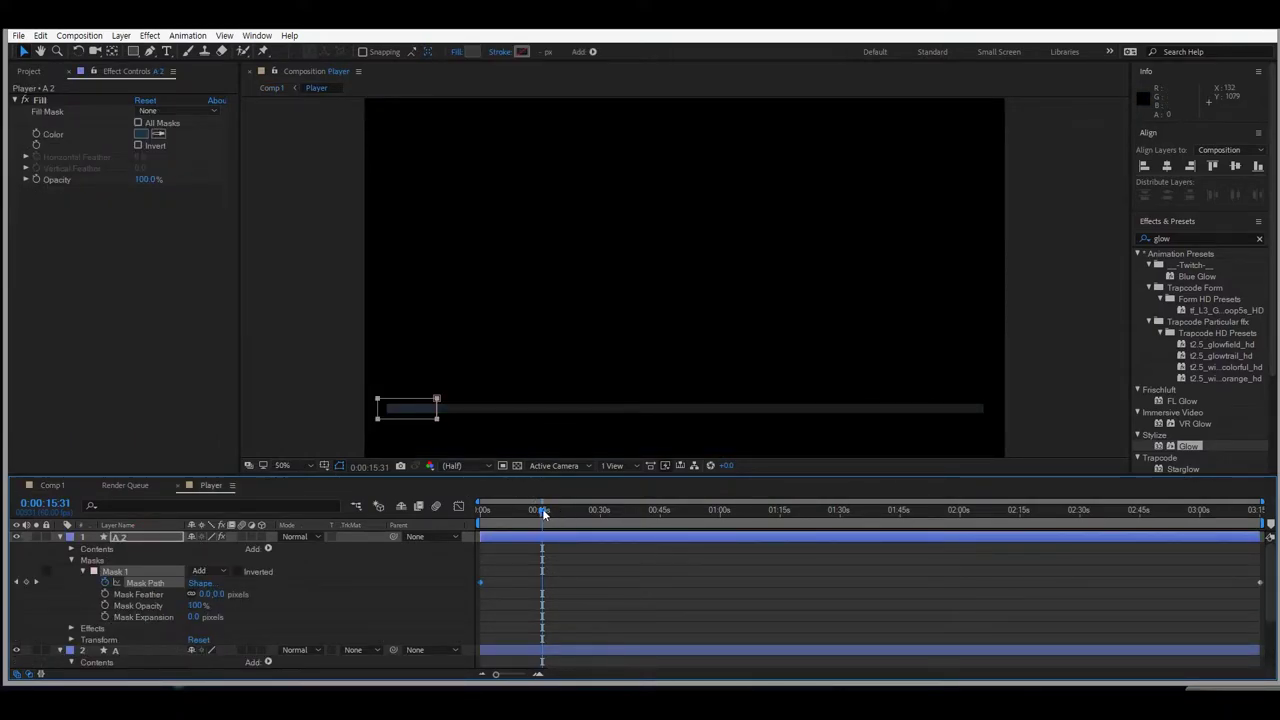
{"action": "key", "text": "Home"}
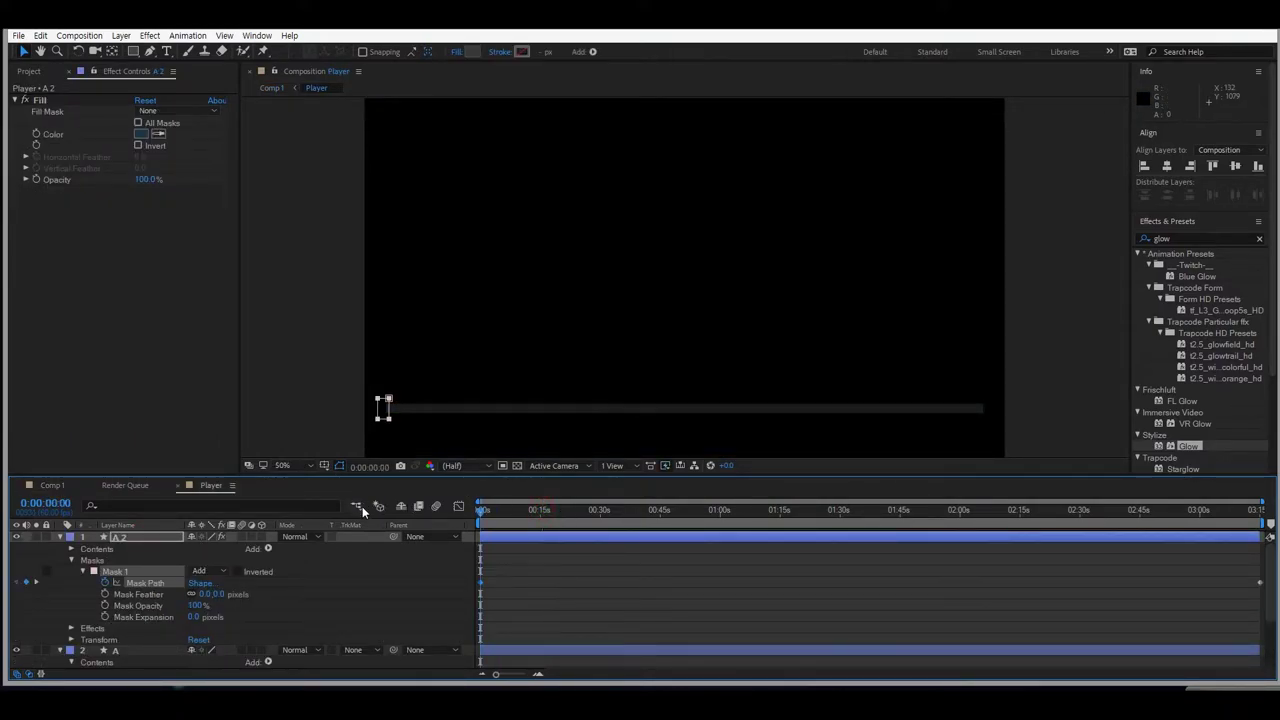
{"action": "right_click", "coordinate": [405, 557]}
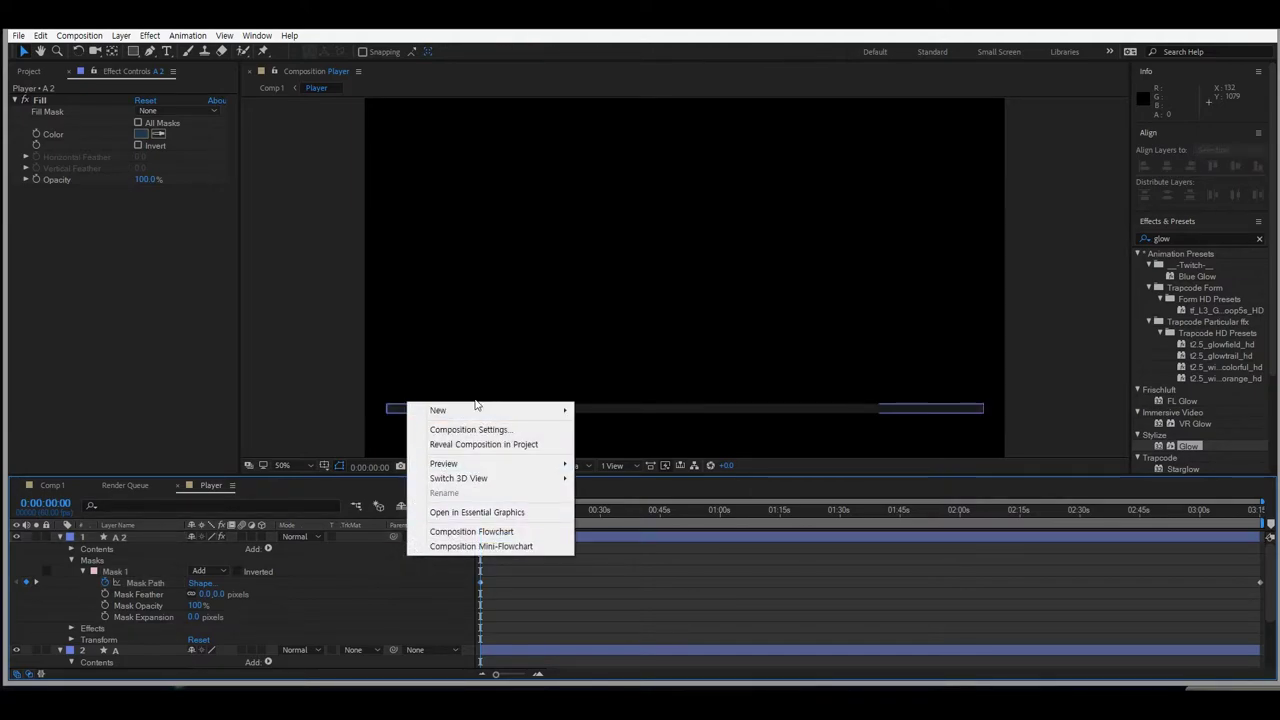
{"action": "mouse_move", "coordinate": [525, 411]}
{"action": "left_click", "coordinate": [343, 591]}
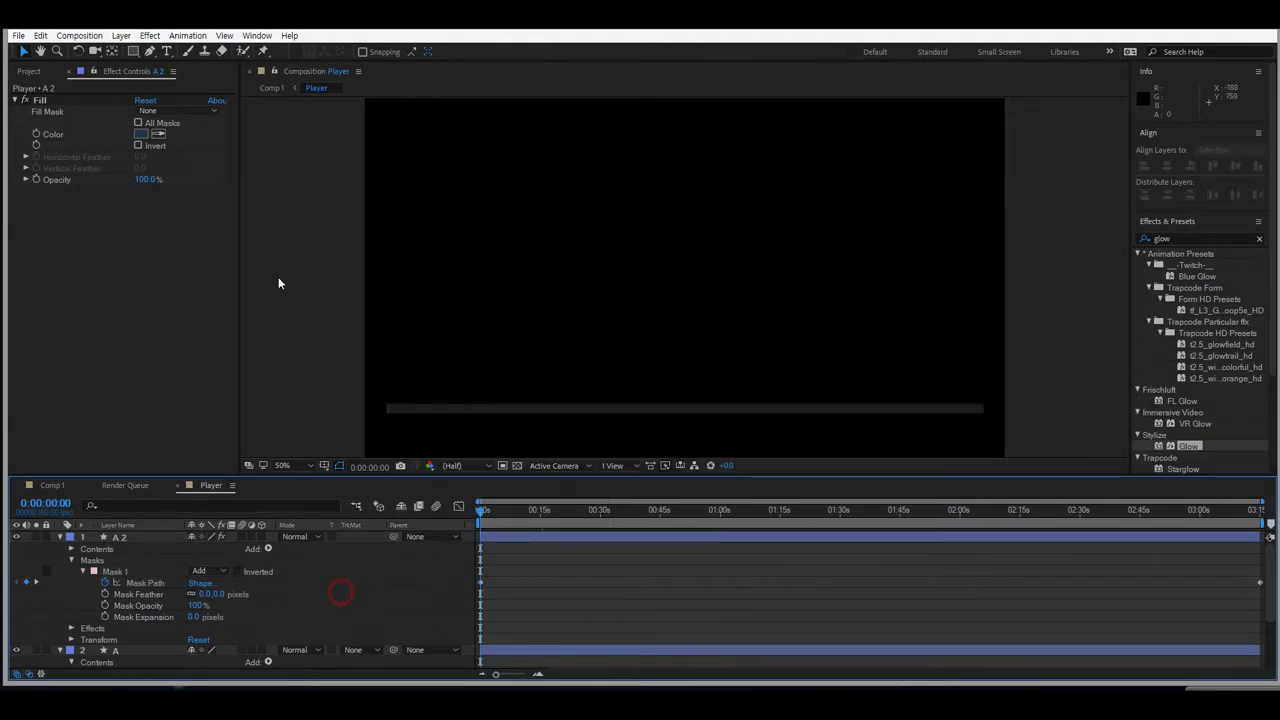
{"action": "left_click", "coordinate": [134, 51]}
{"action": "left_click", "coordinate": [190, 80]}
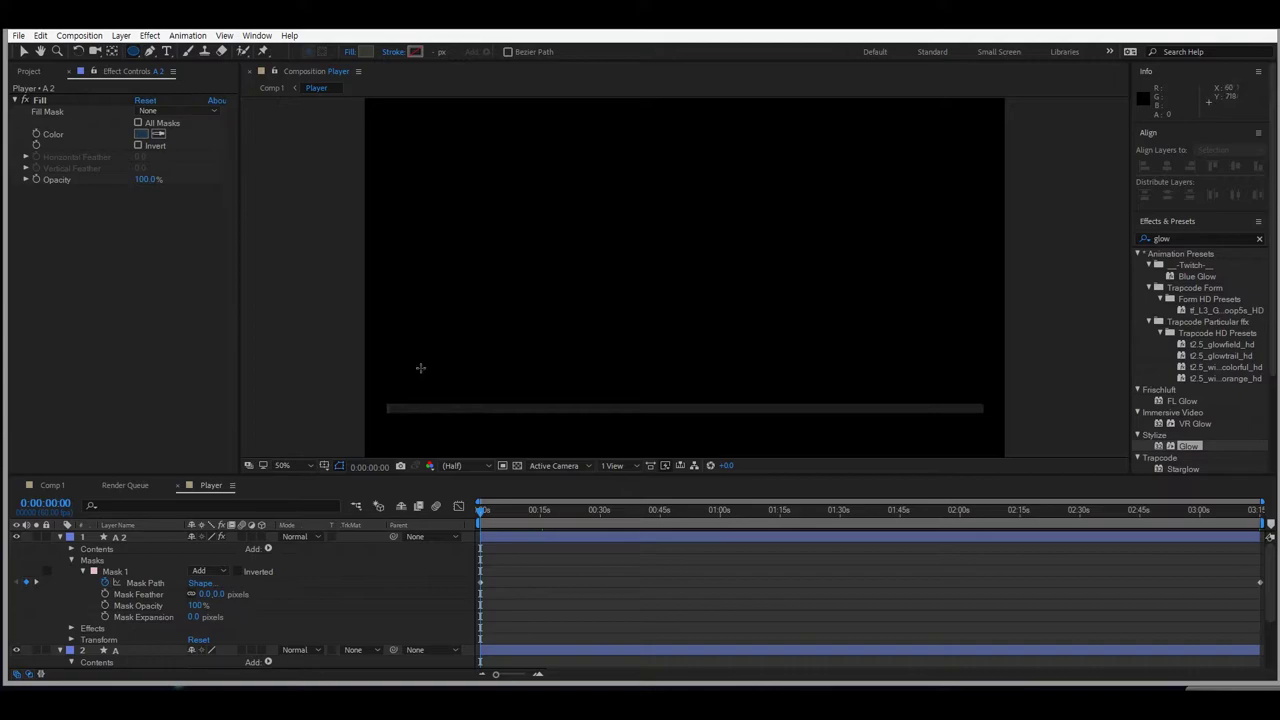
{"action": "left_click", "coordinate": [366, 51]}
{"action": "left_click", "coordinate": [857, 411]}
{"action": "left_click", "coordinate": [1097, 414]}
{"action": "left_click_drag", "start_coordinate": [425, 390], "coordinate": [445, 410]}
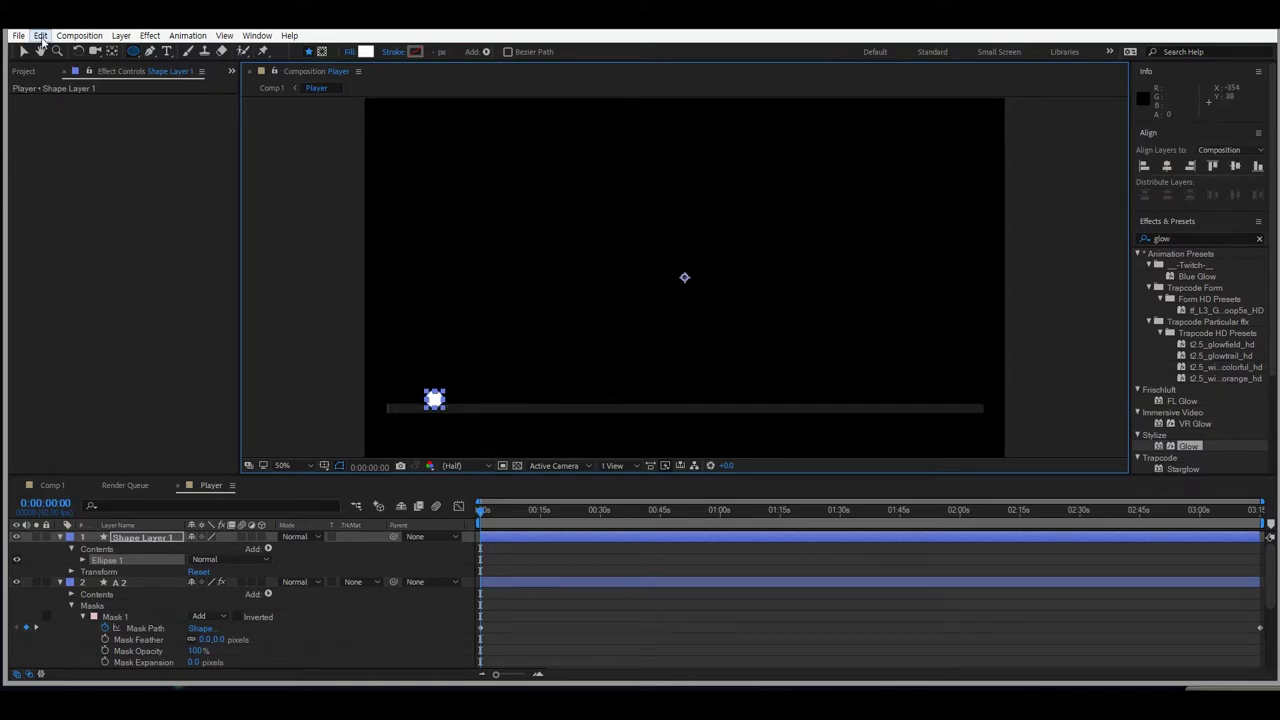
Move the white circle onto the bar's left end, centred on the bar's height, and check its alignment up close.
{"action": "left_click", "coordinate": [23, 51]}
{"action": "left_click_drag", "start_coordinate": [434, 395], "coordinate": [393, 405]}
{"action": "scroll", "coordinate": [487, 427], "scroll_direction": "up", "scroll_amount": 1}
{"action": "left_click", "coordinate": [40, 51]}
{"action": "left_click_drag", "start_coordinate": [483, 369], "coordinate": [850, 240]}
{"action": "left_click_drag", "start_coordinate": [391, 380], "coordinate": [877, 260]}
{"action": "mouse_move", "coordinate": [528, 366]}
{"action": "left_mouse_down"}
{"action": "mouse_move", "coordinate": [514, 366]}
{"action": "mouse_move", "coordinate": [537, 333]}
{"action": "mouse_move", "coordinate": [553, 333]}
{"action": "mouse_move", "coordinate": [521, 336]}
{"action": "left_mouse_up"}
{"action": "left_click", "coordinate": [24, 51]}
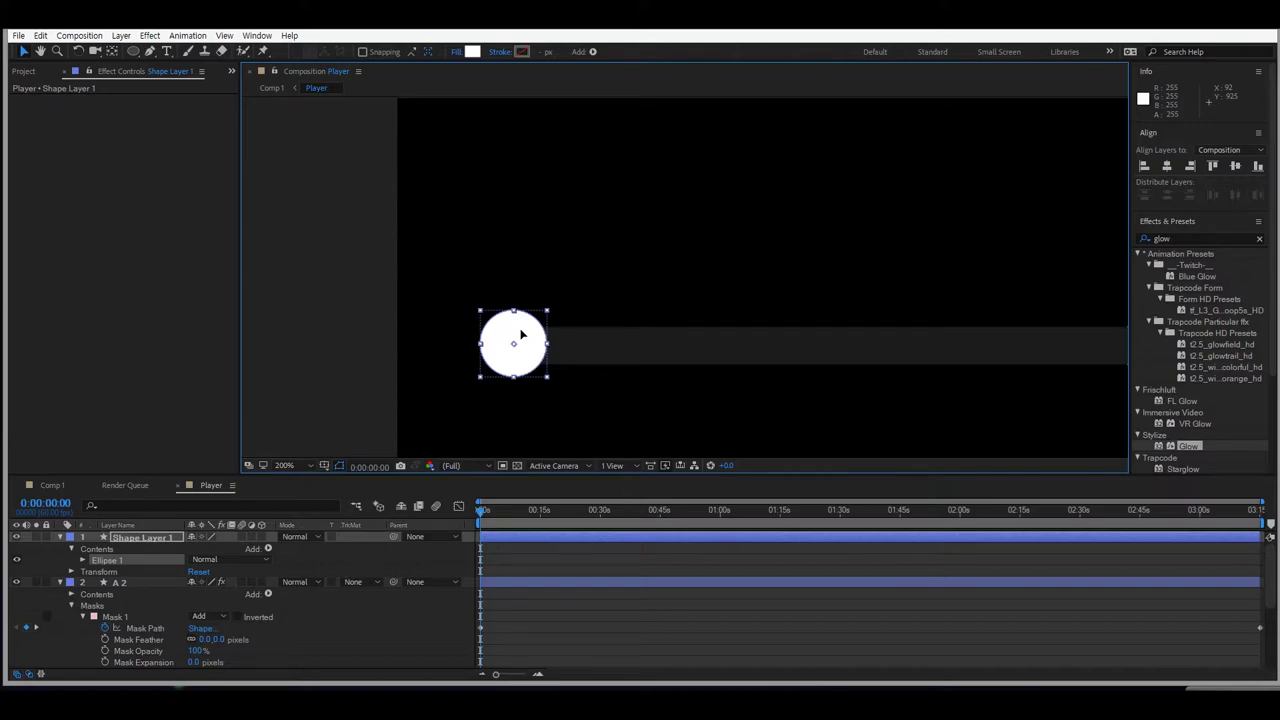
{"action": "scroll", "coordinate": [700, 404], "scroll_direction": "down", "scroll_amount": 1}
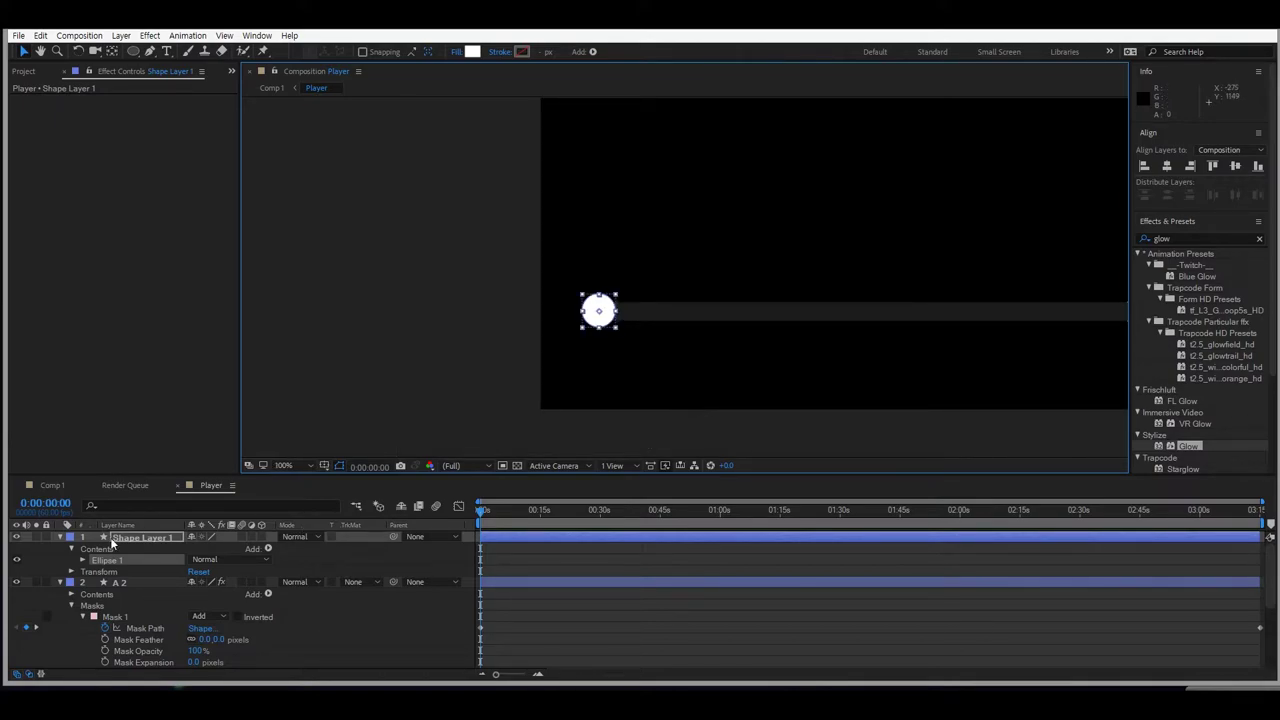
Add a Position keyframe at 0:00 to the white circle's shape layer.
{"action": "left_click", "coordinate": [83, 561]}
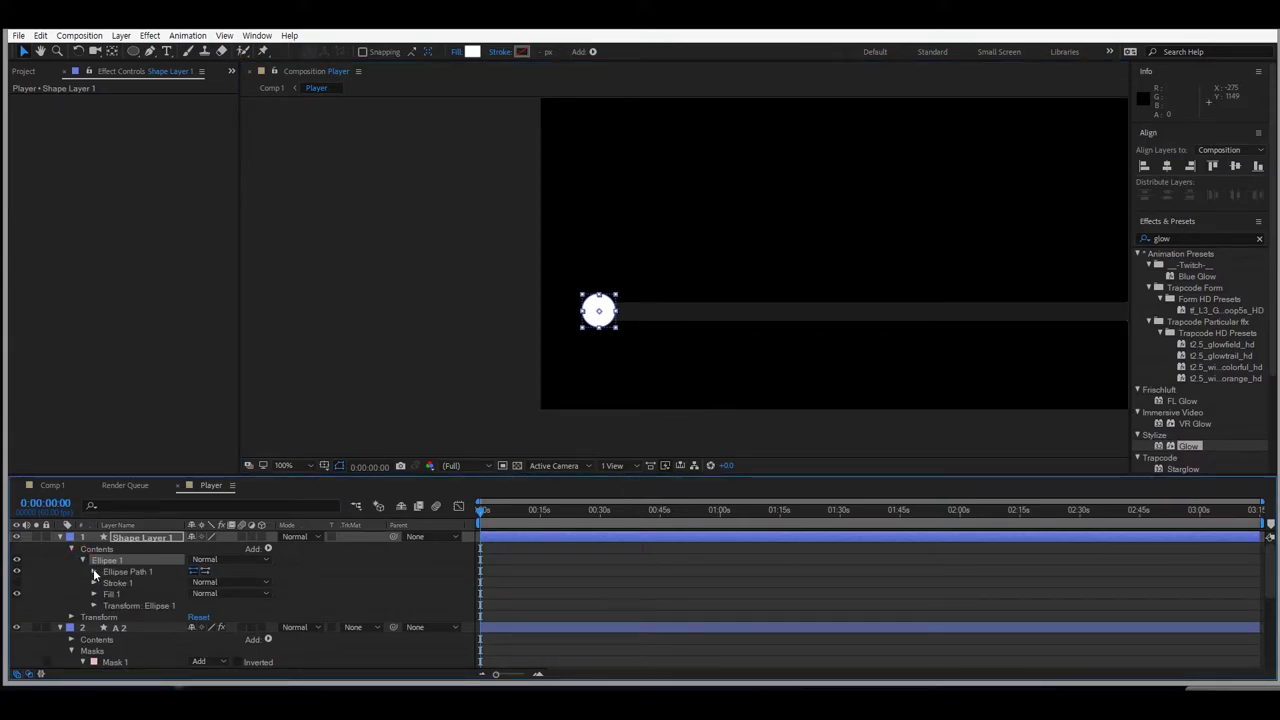
{"action": "left_click", "coordinate": [94, 571]}
{"action": "left_click", "coordinate": [94, 571]}
{"action": "left_click", "coordinate": [71, 549]}
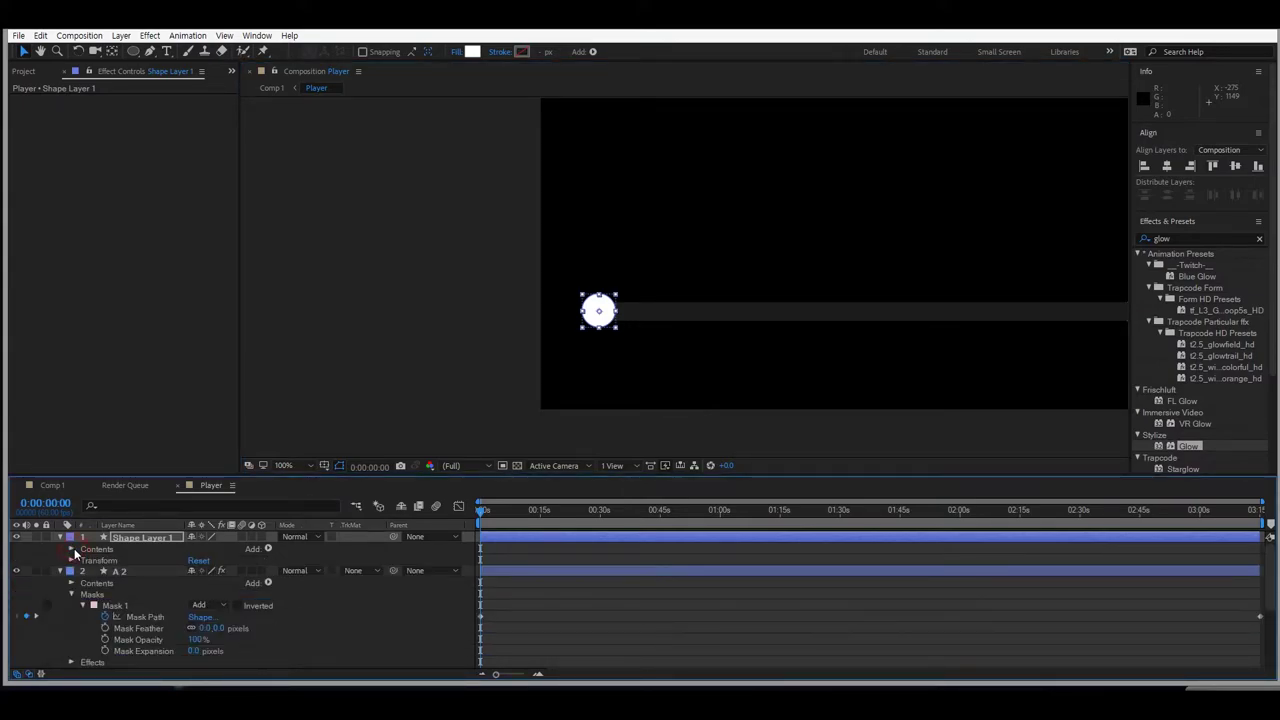
{"action": "left_click", "coordinate": [72, 561]}
{"action": "left_click", "coordinate": [93, 583]}
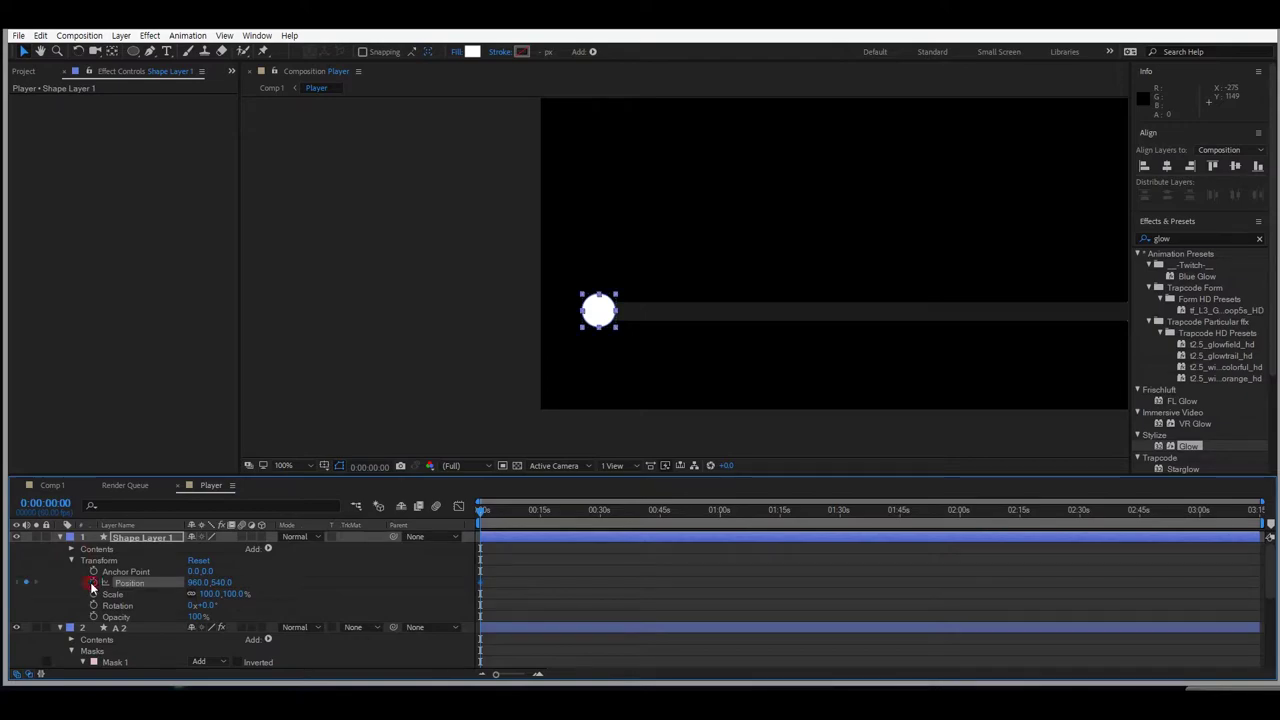
At 0:03:15:07, move the white circle horizontally to the bar's right end, at Position 2696, 540, and return to Comp 1.
{"action": "left_click_drag", "start_coordinate": [483, 513], "coordinate": [1270, 537]}
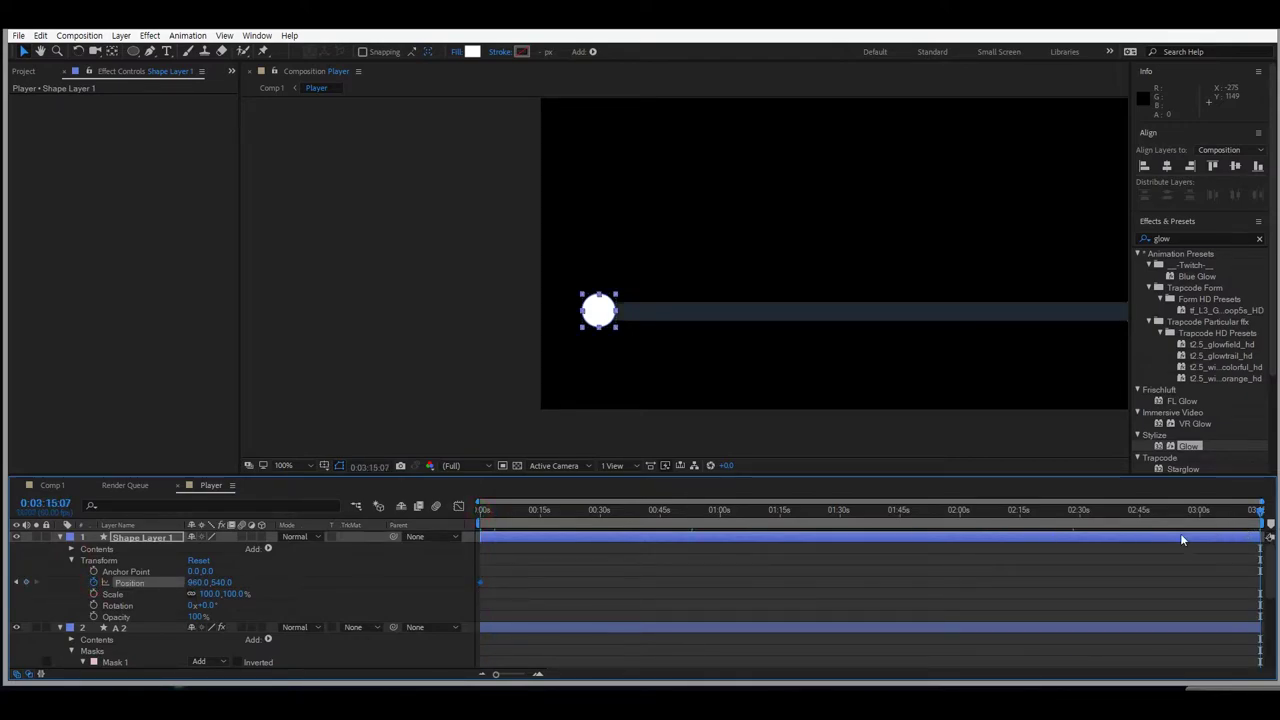
{"action": "key", "text": "comma"}
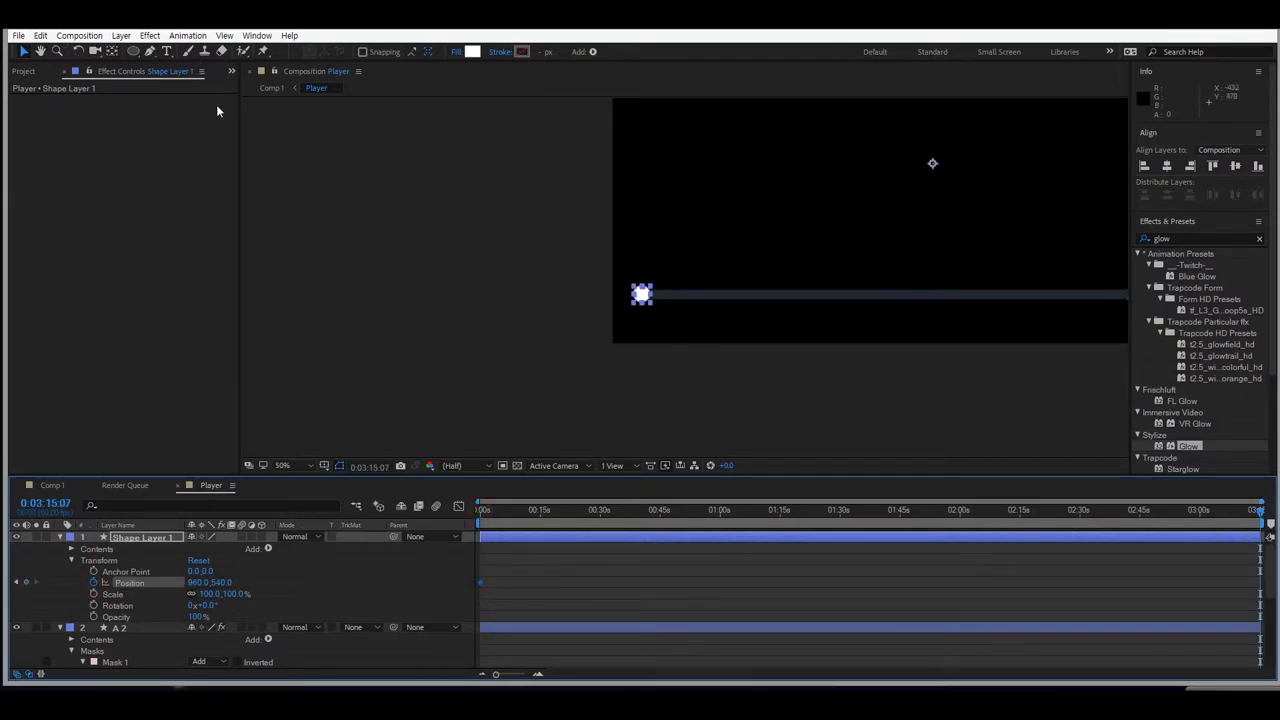
{"action": "left_click", "coordinate": [41, 52]}
{"action": "left_click_drag", "start_coordinate": [960, 246], "coordinate": [632, 294]}
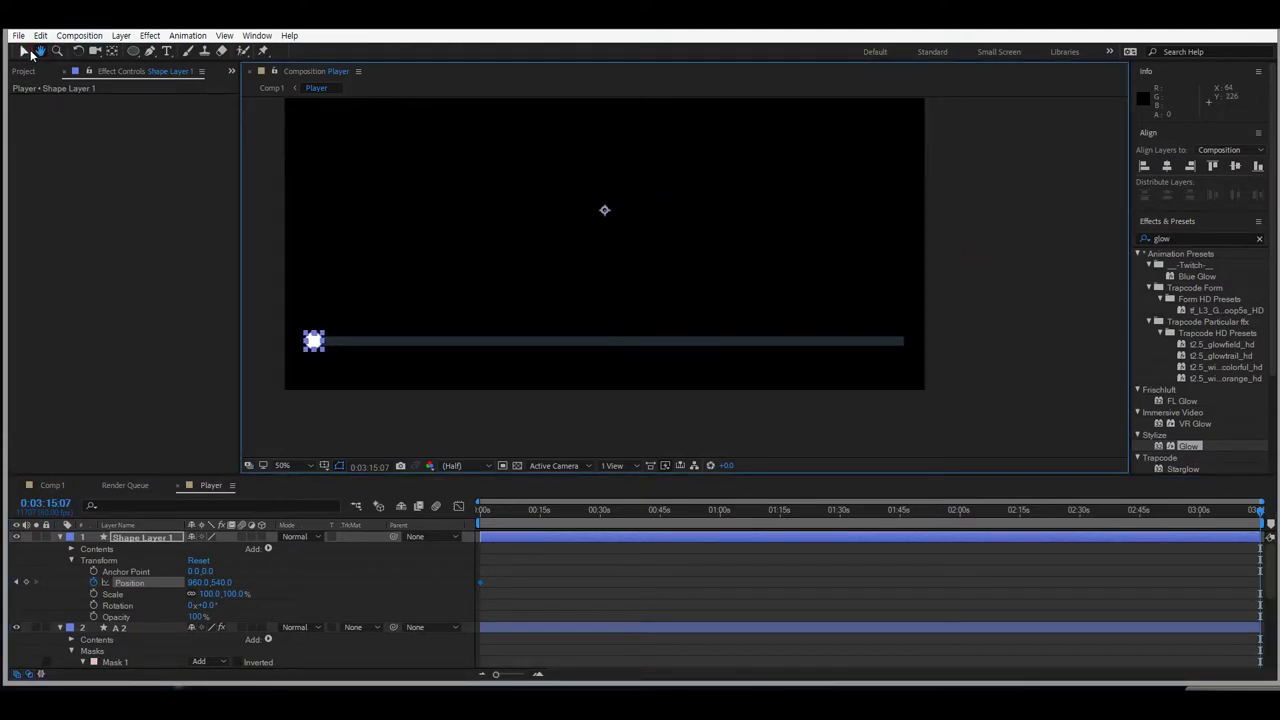
{"action": "left_click", "coordinate": [25, 51]}
{"action": "left_click_drag", "start_coordinate": [316, 379], "coordinate": [894, 380]}
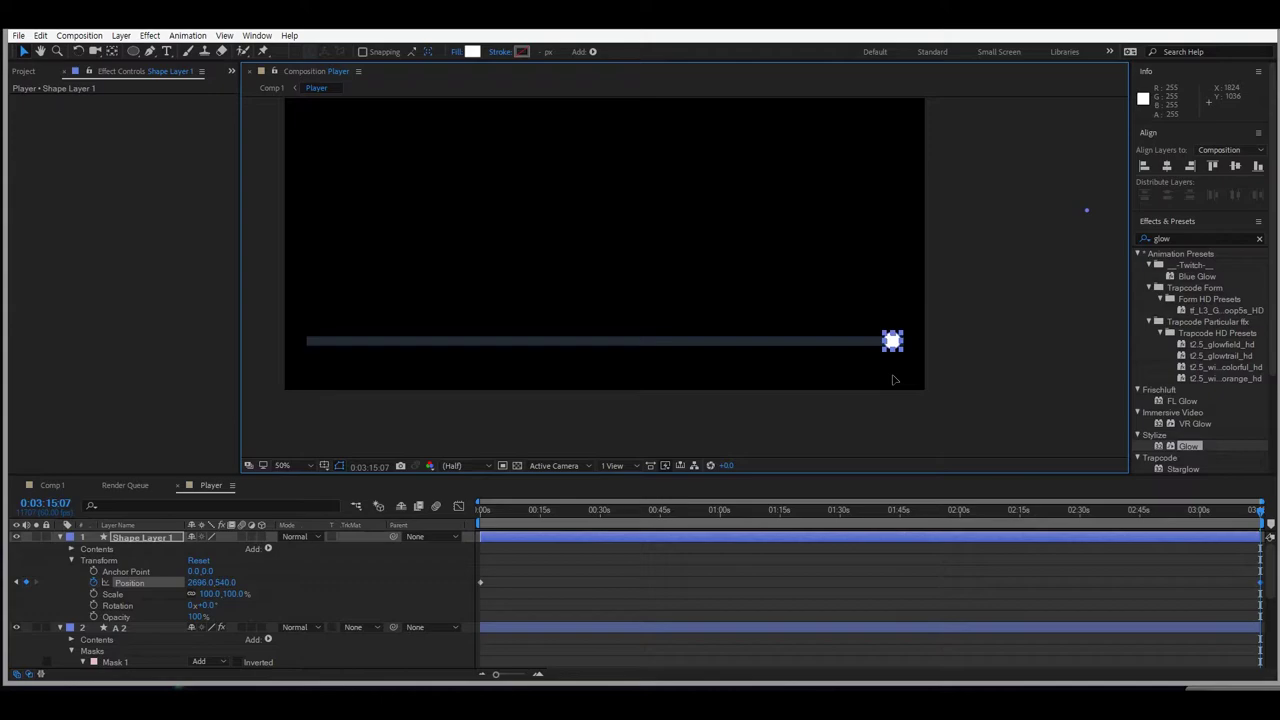
{"action": "left_click", "coordinate": [1010, 392]}
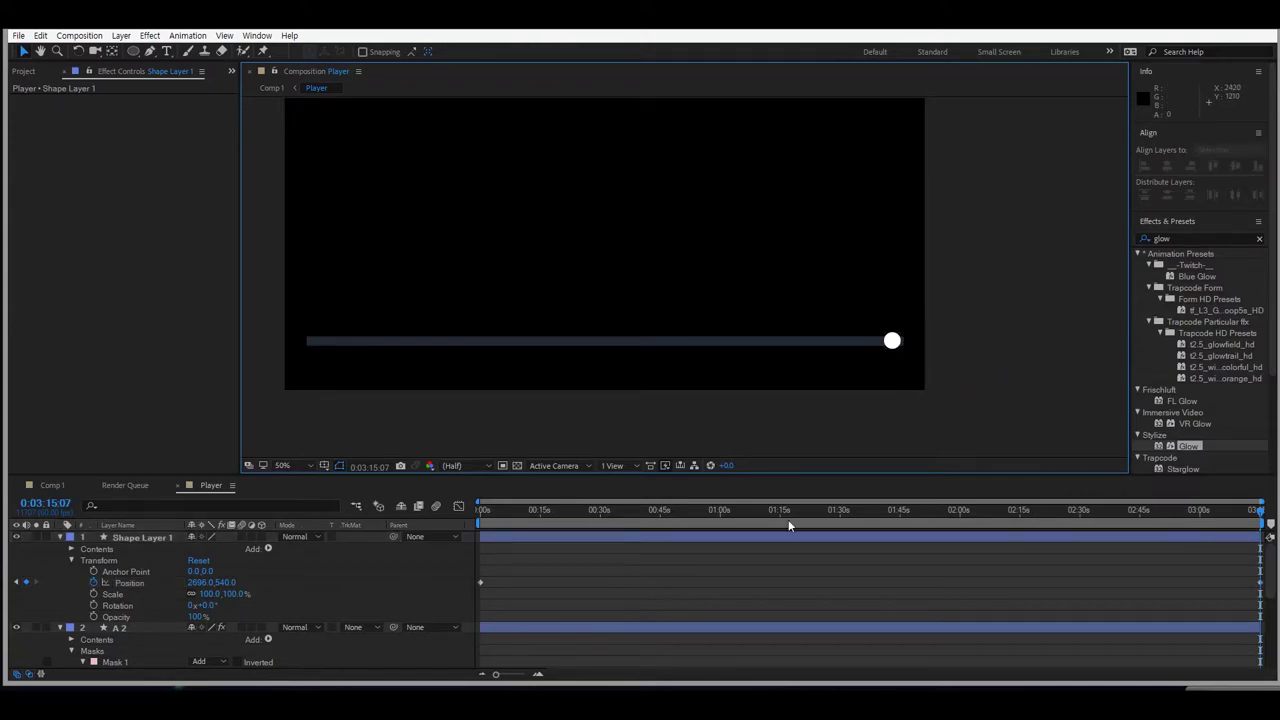
{"action": "left_click", "coordinate": [52, 485]}
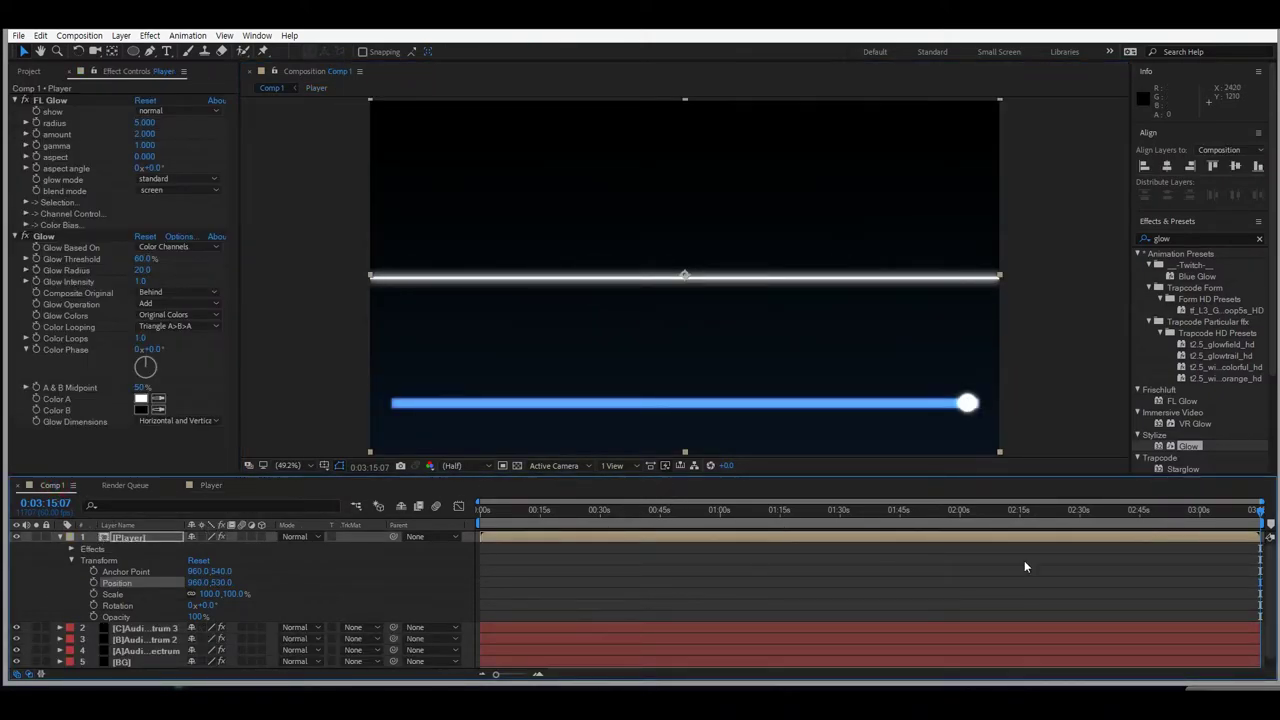
In the Player composition at 0:03:15:07, shift the white circle horizontally to Position 2712, 540 and check the bar's end in Comp 1.
{"action": "double_click", "coordinate": [125, 537]}
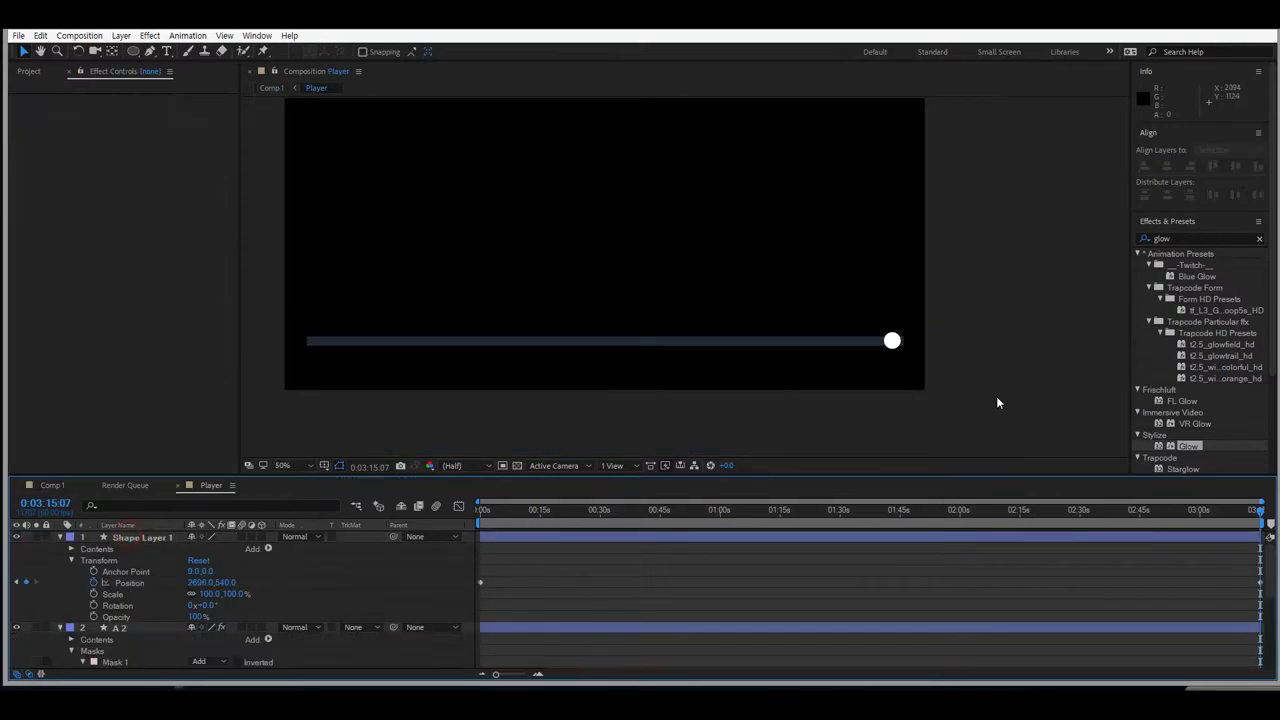
{"action": "left_click_drag", "start_coordinate": [891, 341], "coordinate": [898, 341]}
{"action": "left_click", "coordinate": [50, 485]}
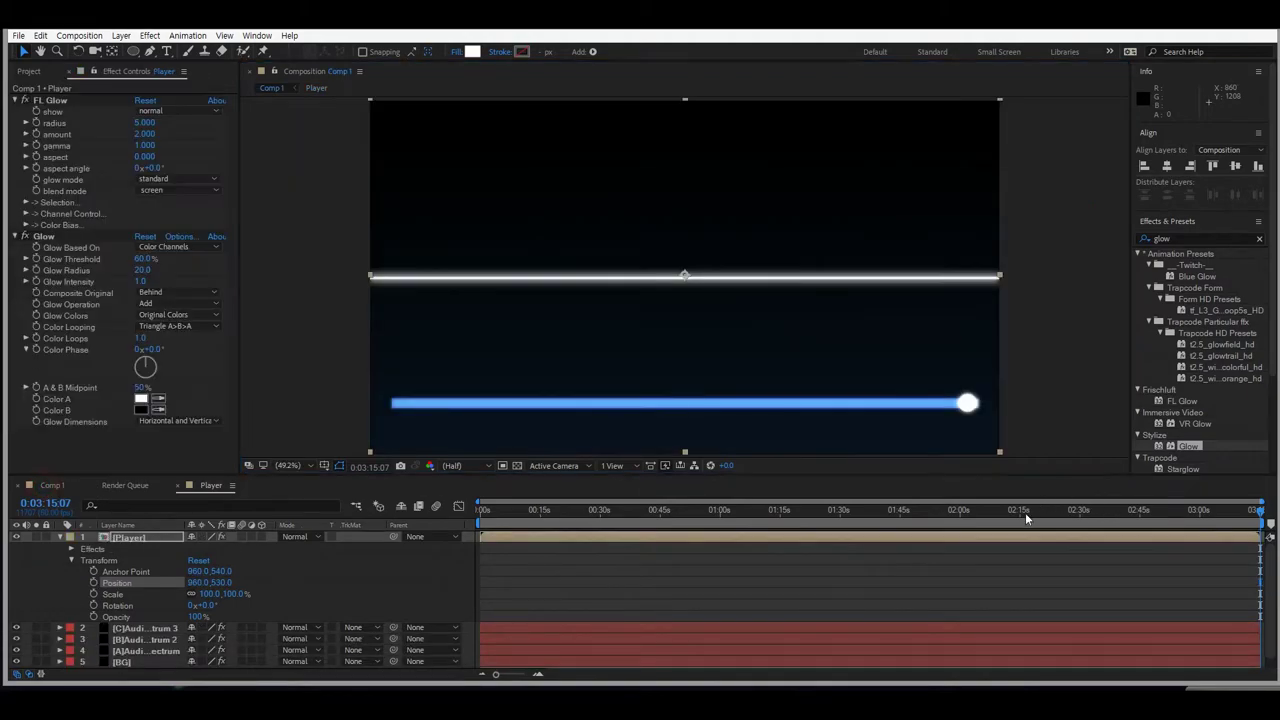
{"action": "mouse_move", "coordinate": [1258, 514]}
{"action": "left_mouse_down"}
{"action": "mouse_move", "coordinate": [529, 513]}
{"action": "mouse_move", "coordinate": [1255, 511]}
{"action": "left_mouse_up"}
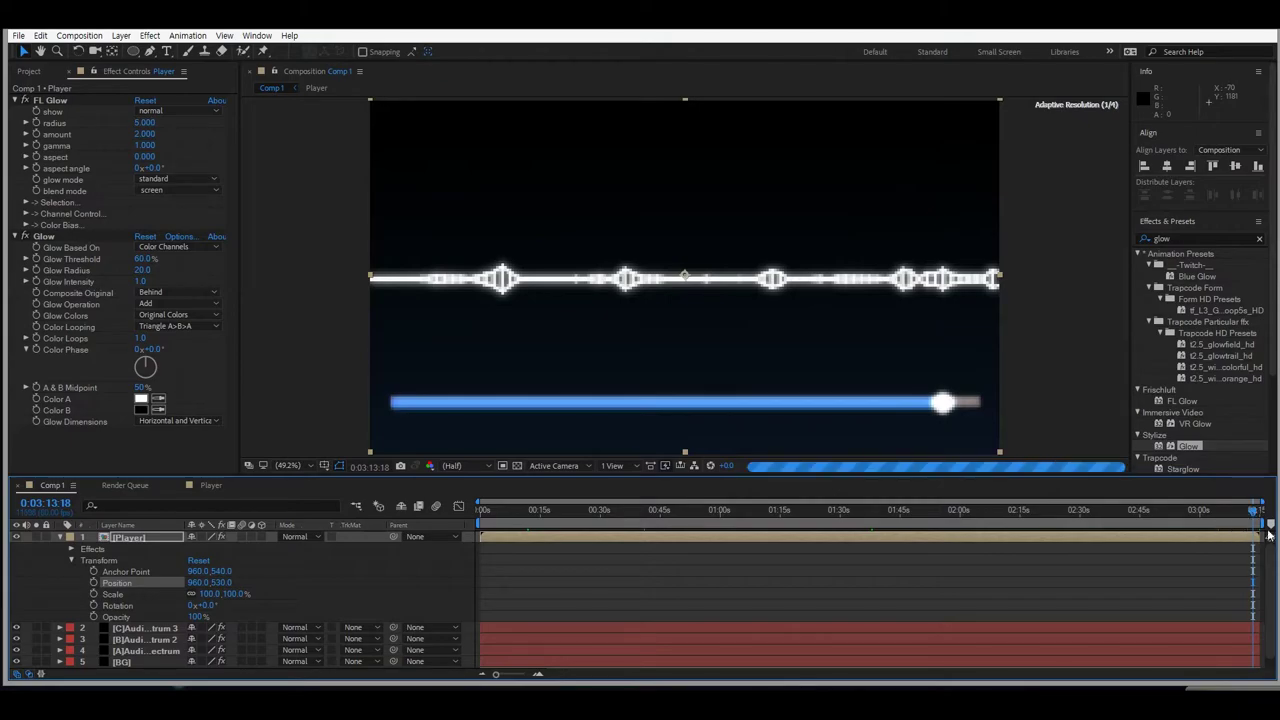
At 0:03:15:07 in the Player composition, move the white circle to Position 2721, 540 and check its travel along the bar in Comp 1.
{"action": "double_click", "coordinate": [140, 538]}
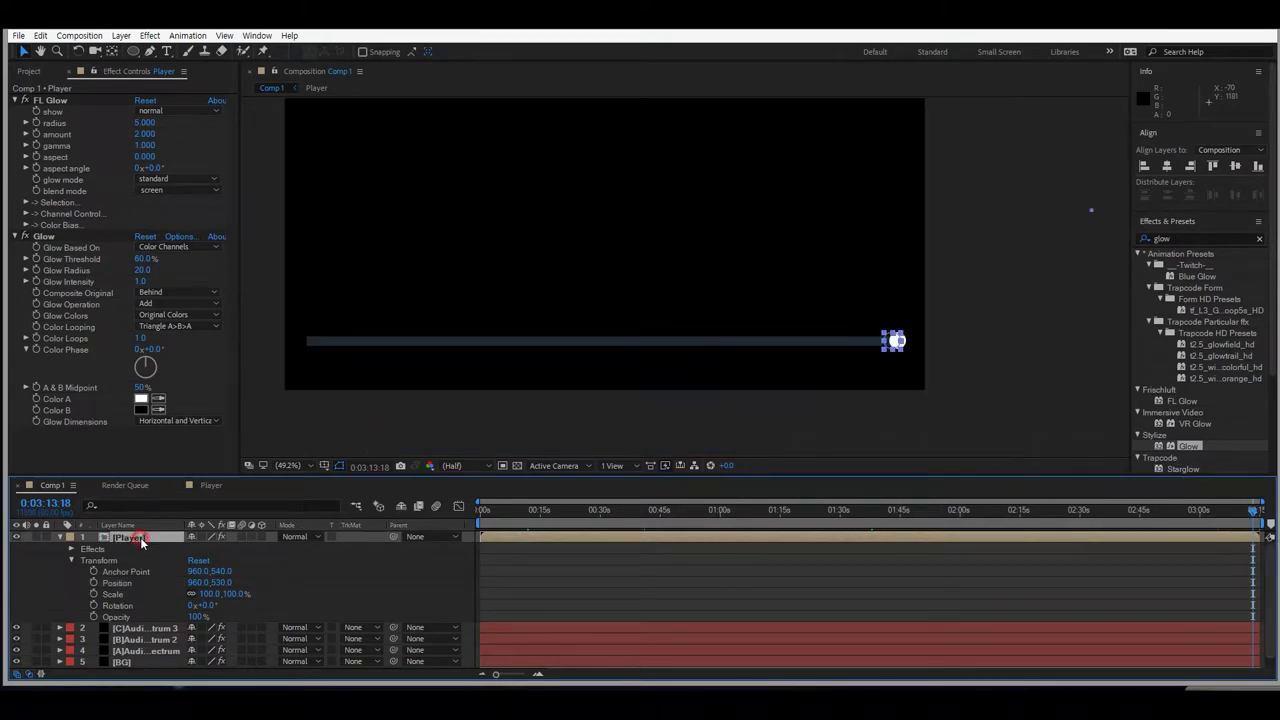
{"action": "scroll", "coordinate": [1220, 580], "scroll_direction": "down", "scroll_amount": 2}
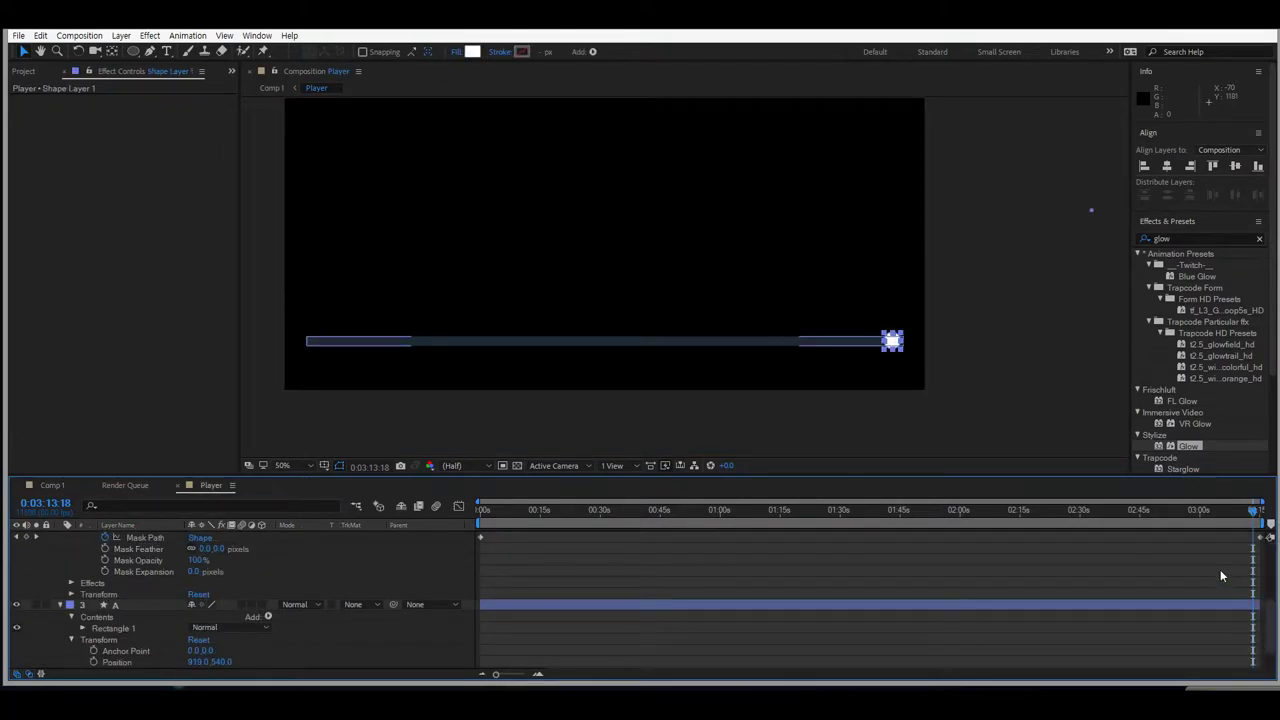
{"action": "scroll", "coordinate": [1220, 572], "scroll_direction": "up", "scroll_amount": 4}
{"action": "left_click_drag", "start_coordinate": [1253, 512], "coordinate": [1260, 512]}
{"action": "key", "text": "/"}
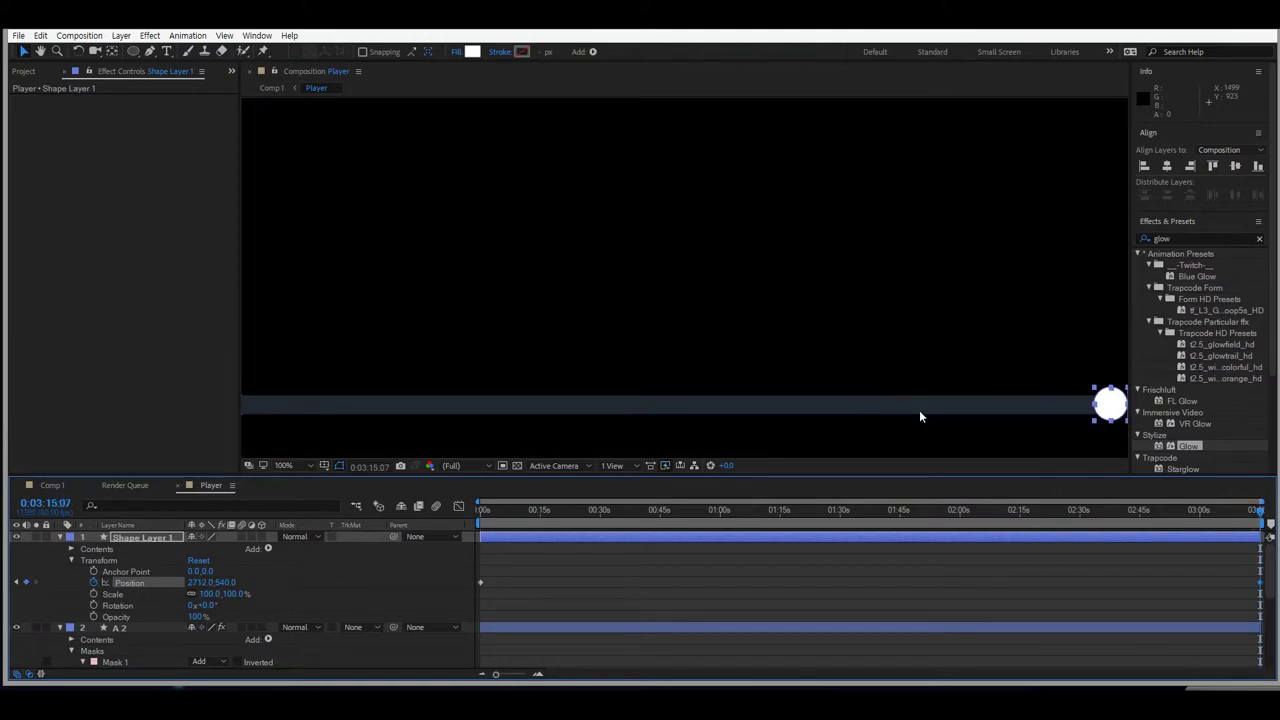
{"action": "left_click_drag", "start_coordinate": [1110, 406], "coordinate": [1117, 406]}
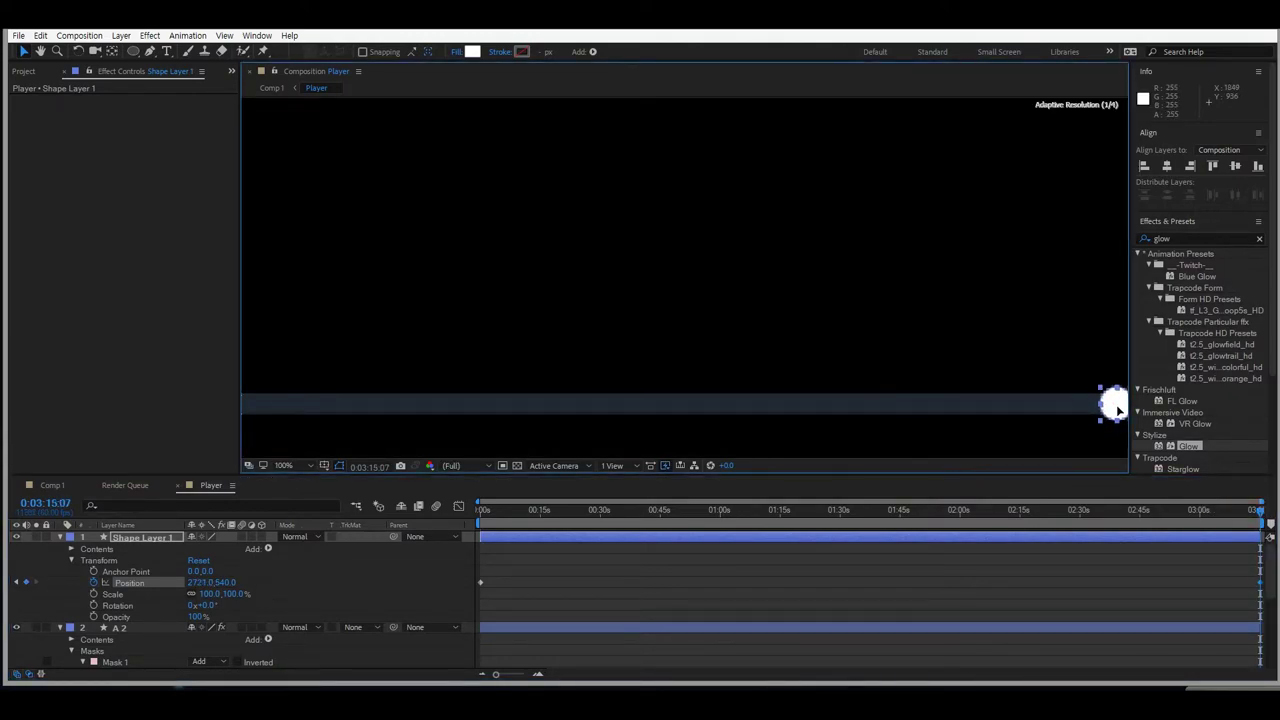
{"action": "left_click", "coordinate": [46, 485]}
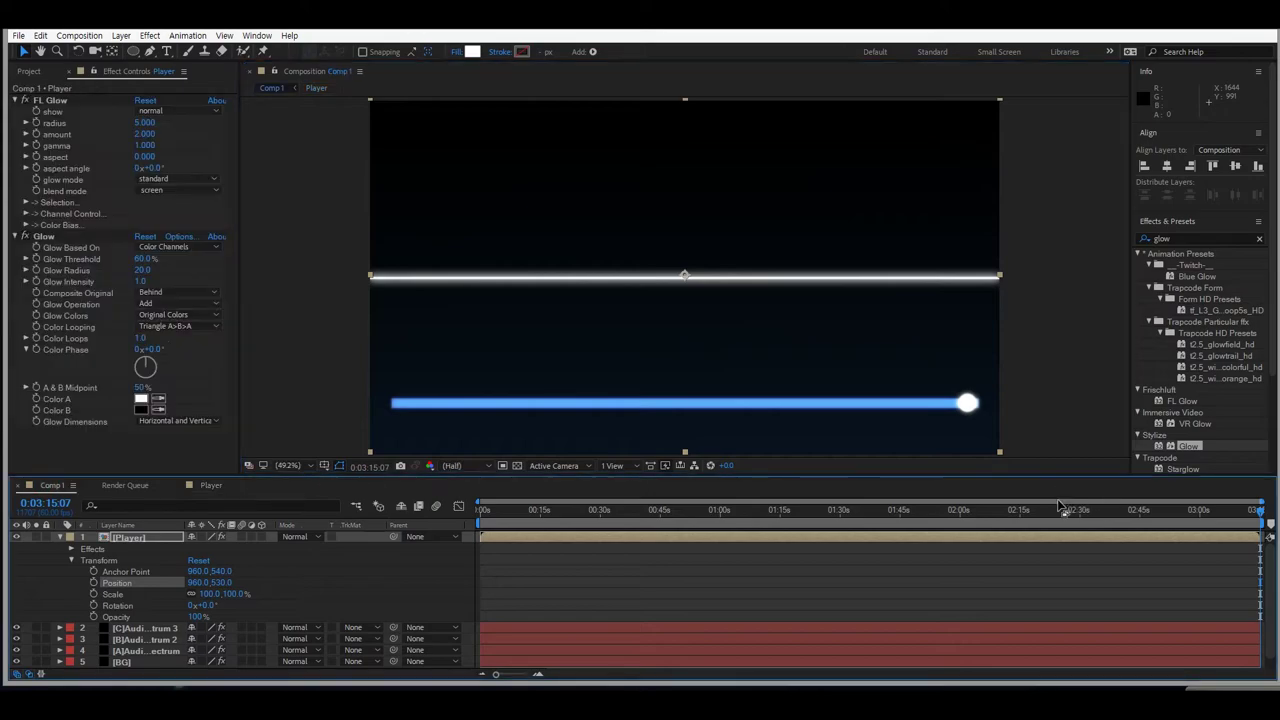
{"action": "left_click_drag", "start_coordinate": [1258, 513], "coordinate": [1105, 515]}
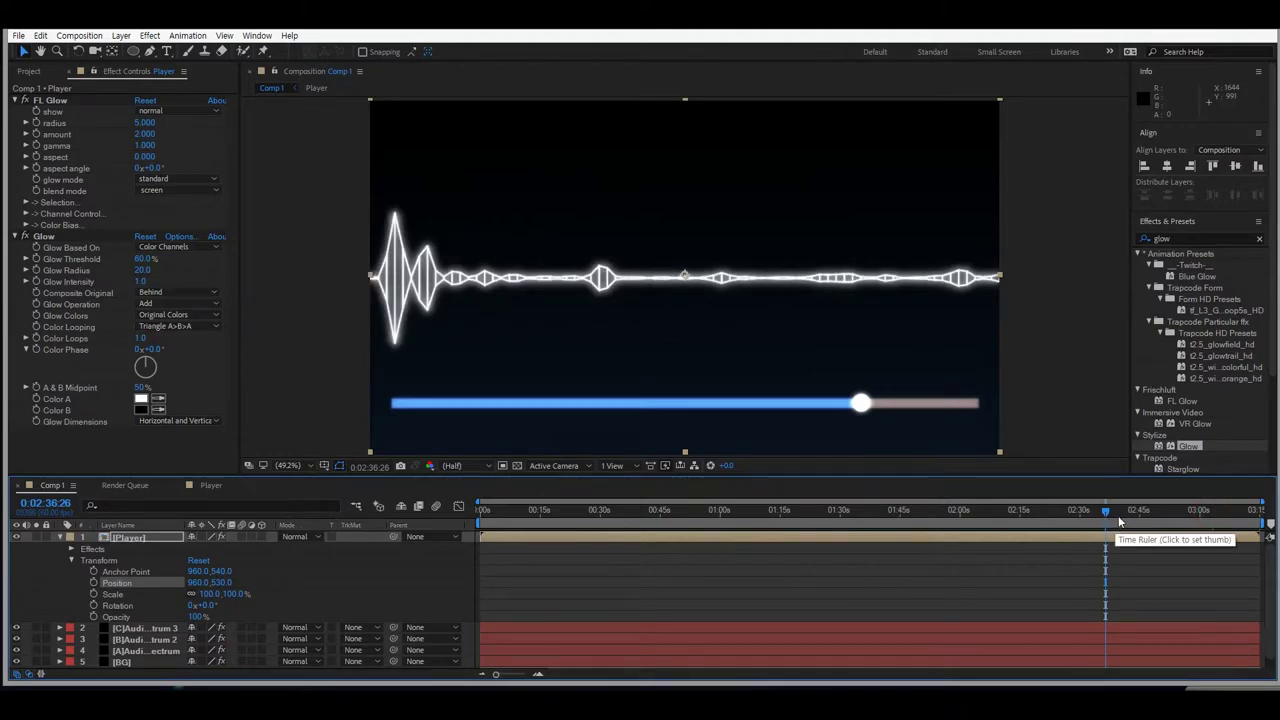
{"action": "left_click", "coordinate": [790, 512]}
{"action": "left_click_drag", "start_coordinate": [790, 512], "coordinate": [521, 512]}
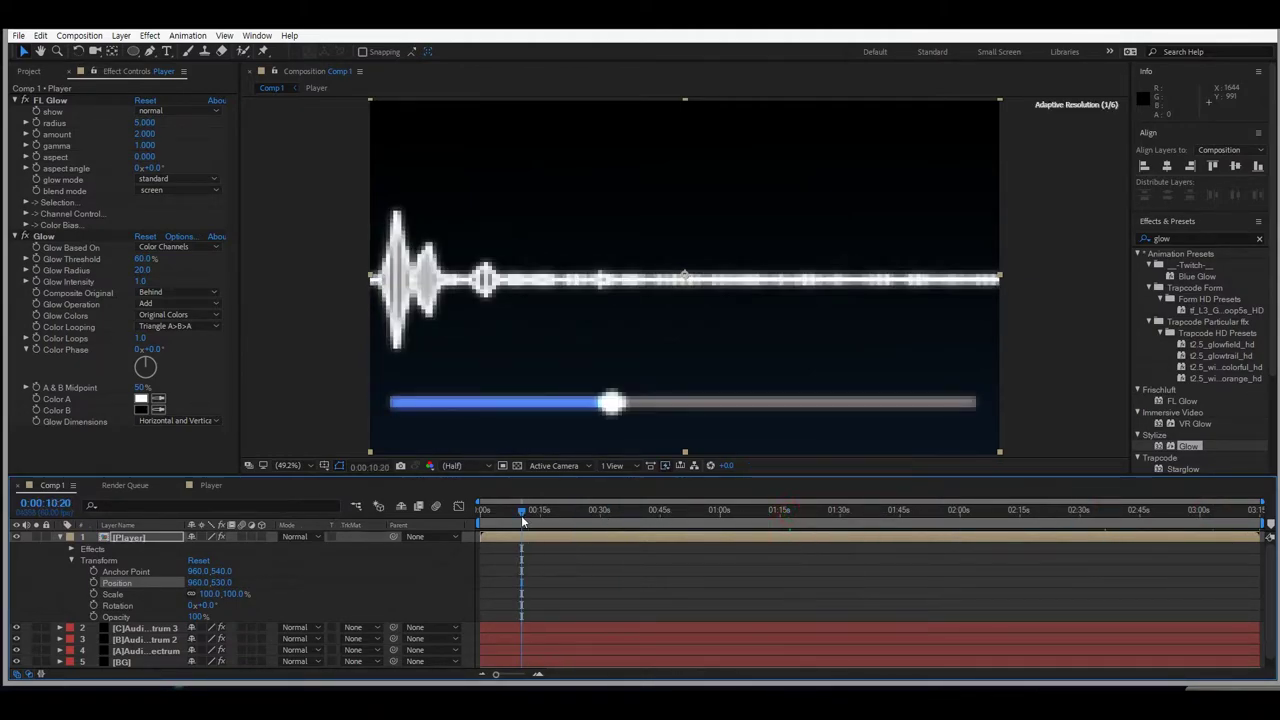
Collapse the Player layer in Comp 1 and create a black 1920 × 1080 solid named Particle.
{"action": "left_click", "coordinate": [1098, 435]}
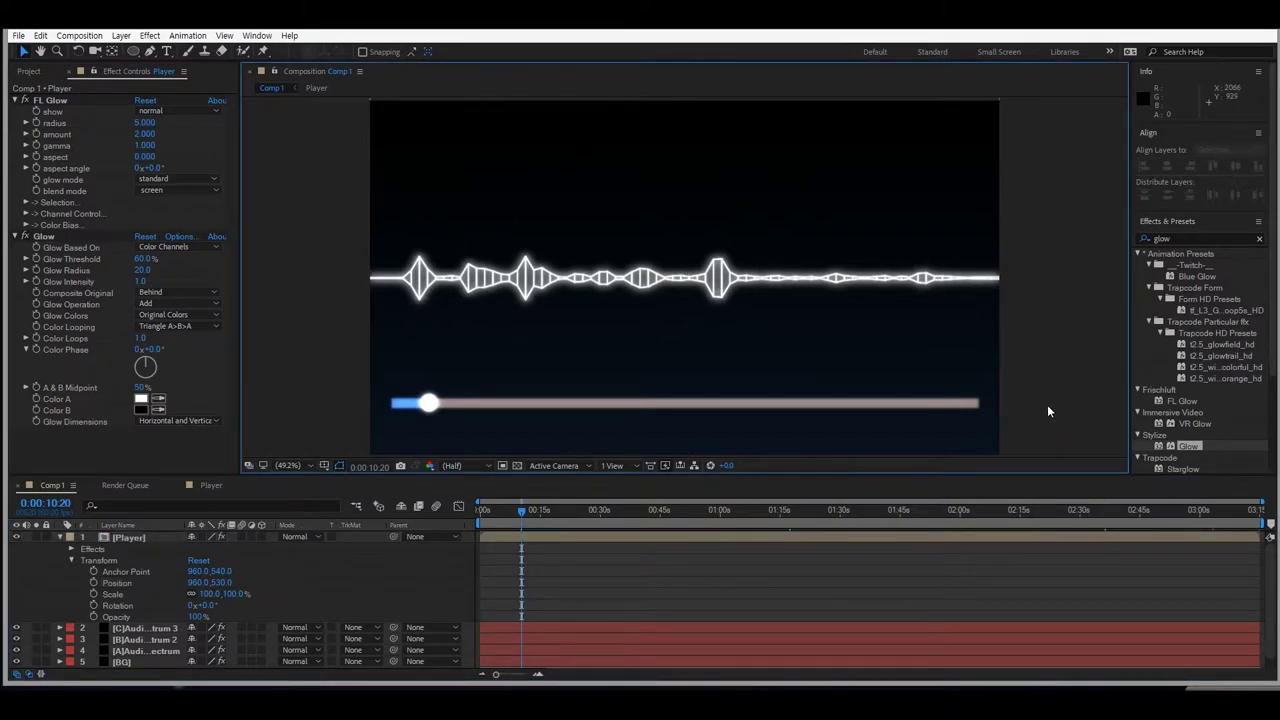
{"action": "left_click", "coordinate": [59, 537]}
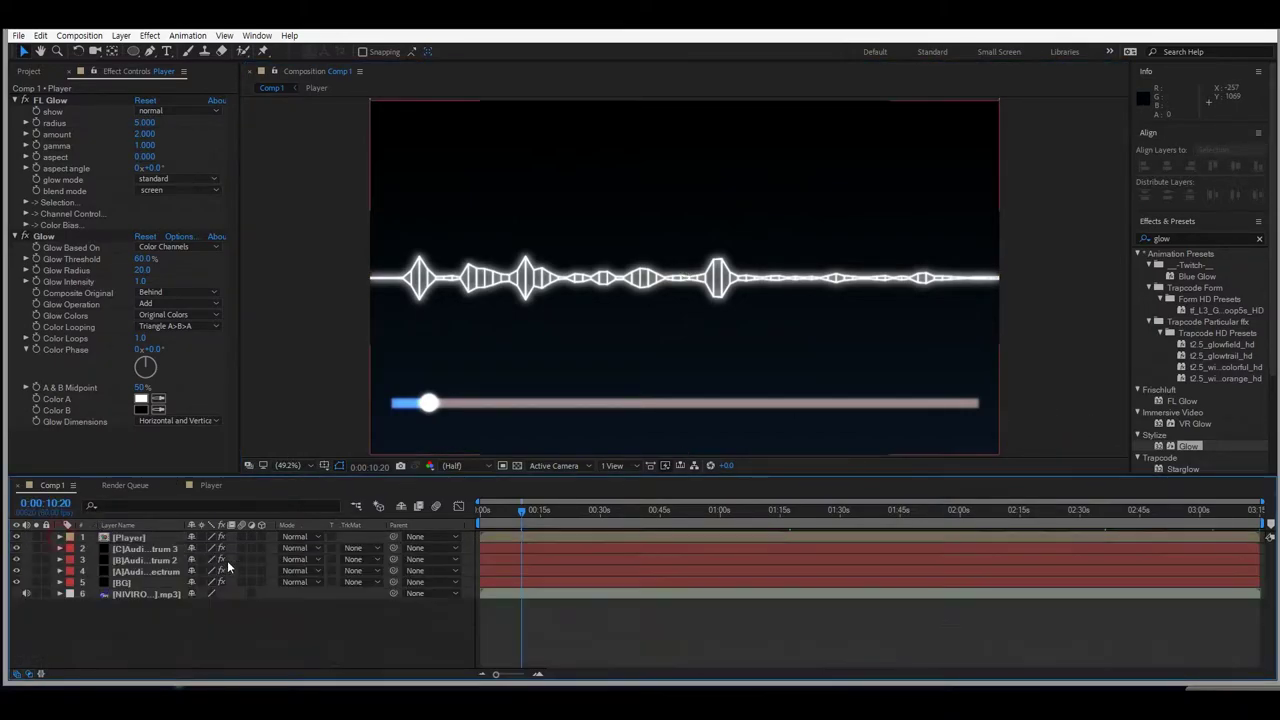
{"action": "right_click", "coordinate": [331, 622]}
{"action": "mouse_move", "coordinate": [405, 478]}
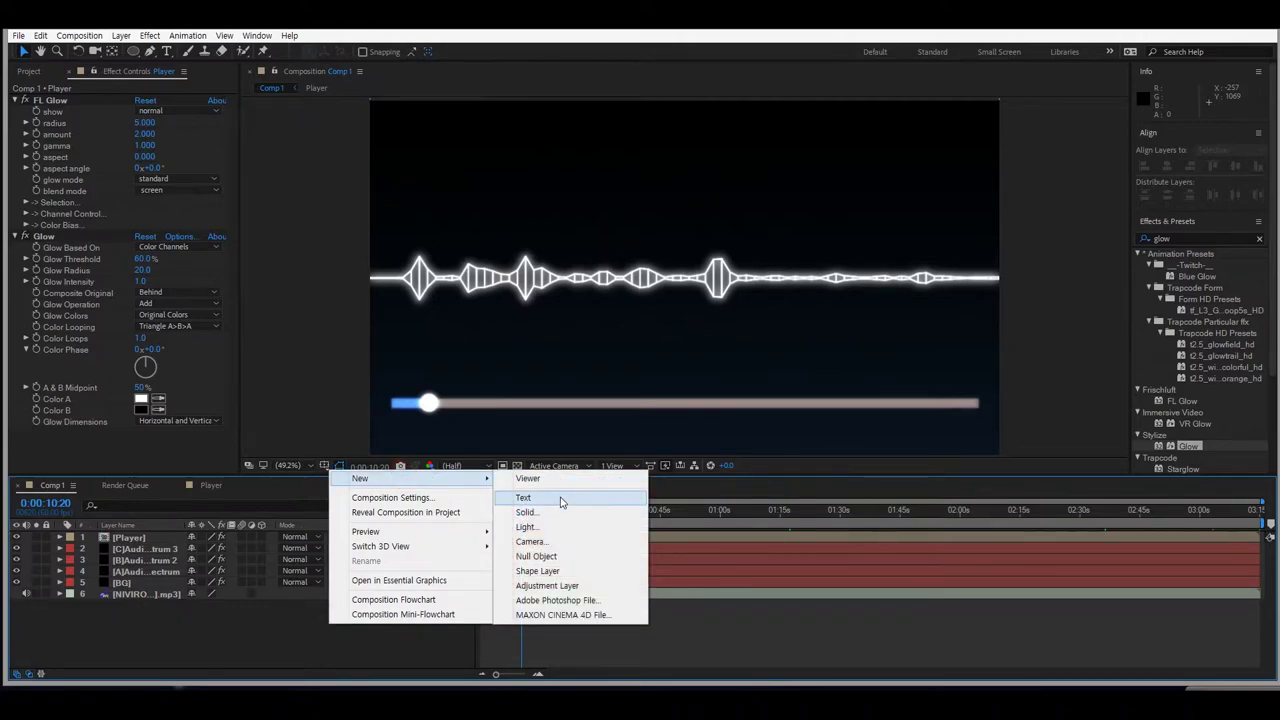
{"action": "left_click", "coordinate": [527, 511]}
{"action": "type", "text": "Particle"}
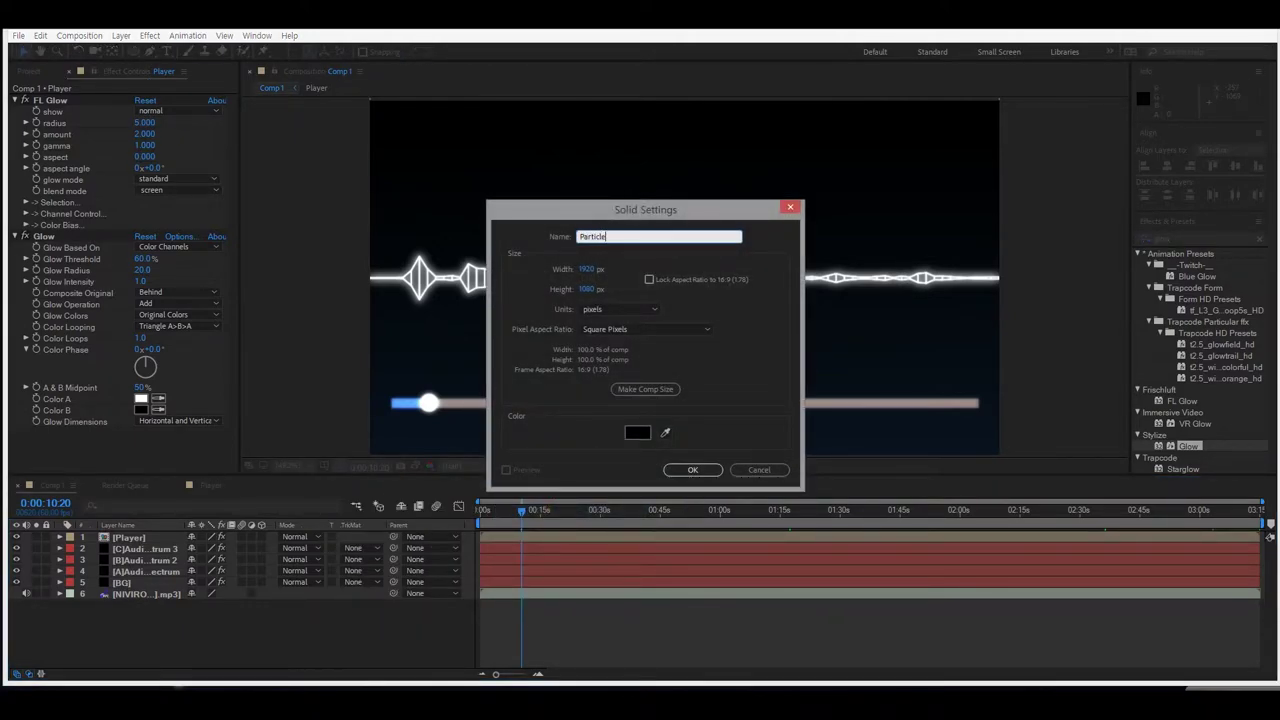
{"action": "key", "text": "Return"}
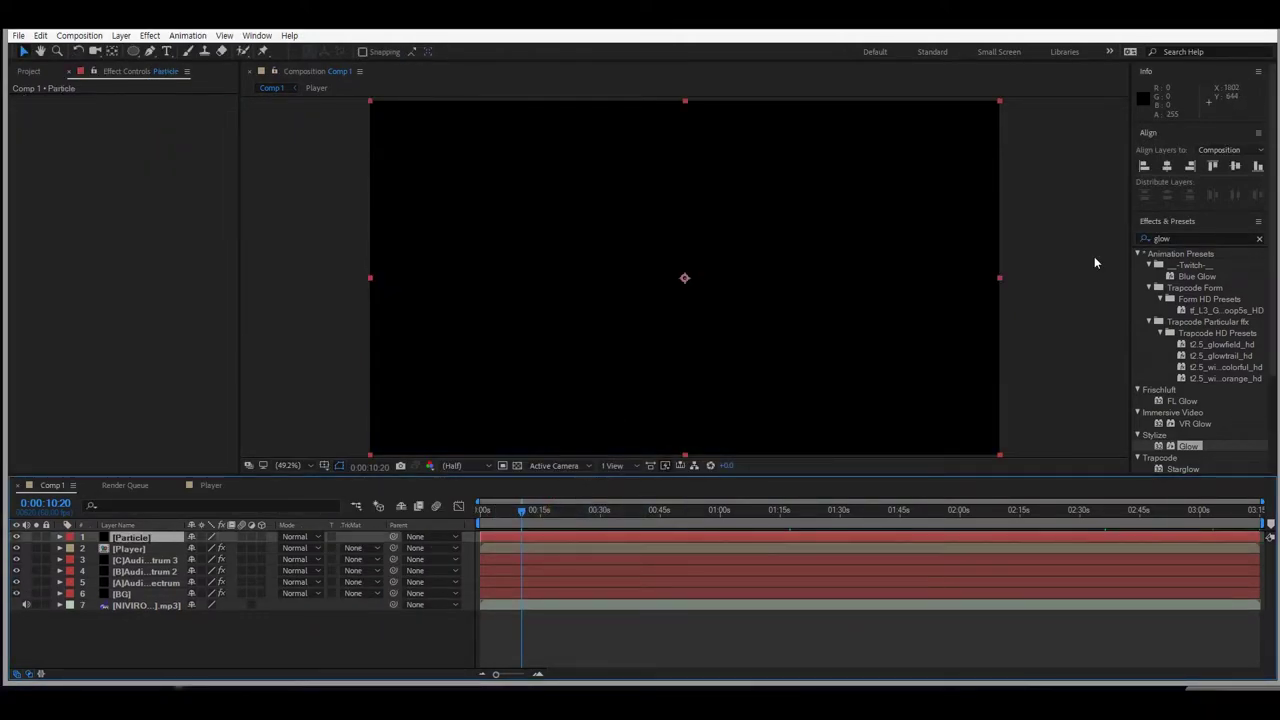
Find CC Particle World, apply it to the Particle solid, and hide the other visual layers.
{"action": "left_click", "coordinate": [1190, 239]}
{"action": "type", "text": "cc particle"}
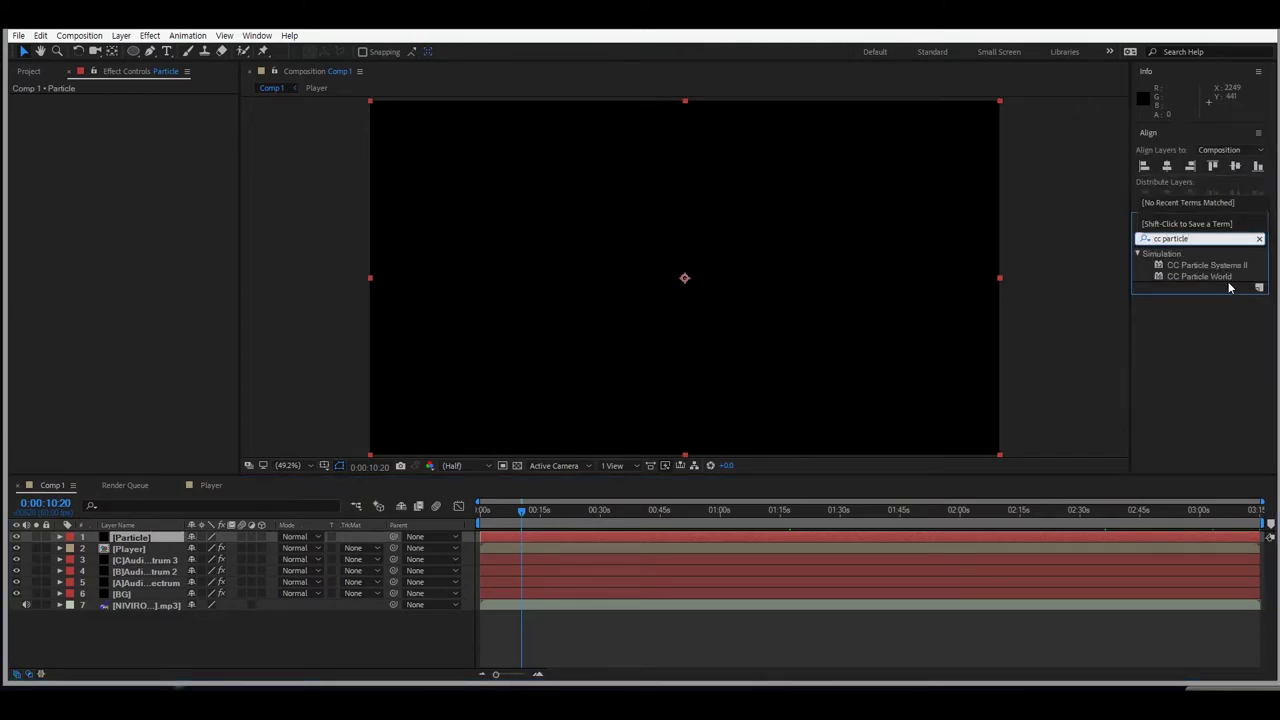
{"action": "left_click_drag", "start_coordinate": [1200, 276], "coordinate": [150, 537]}
{"action": "left_click", "coordinate": [70, 310]}
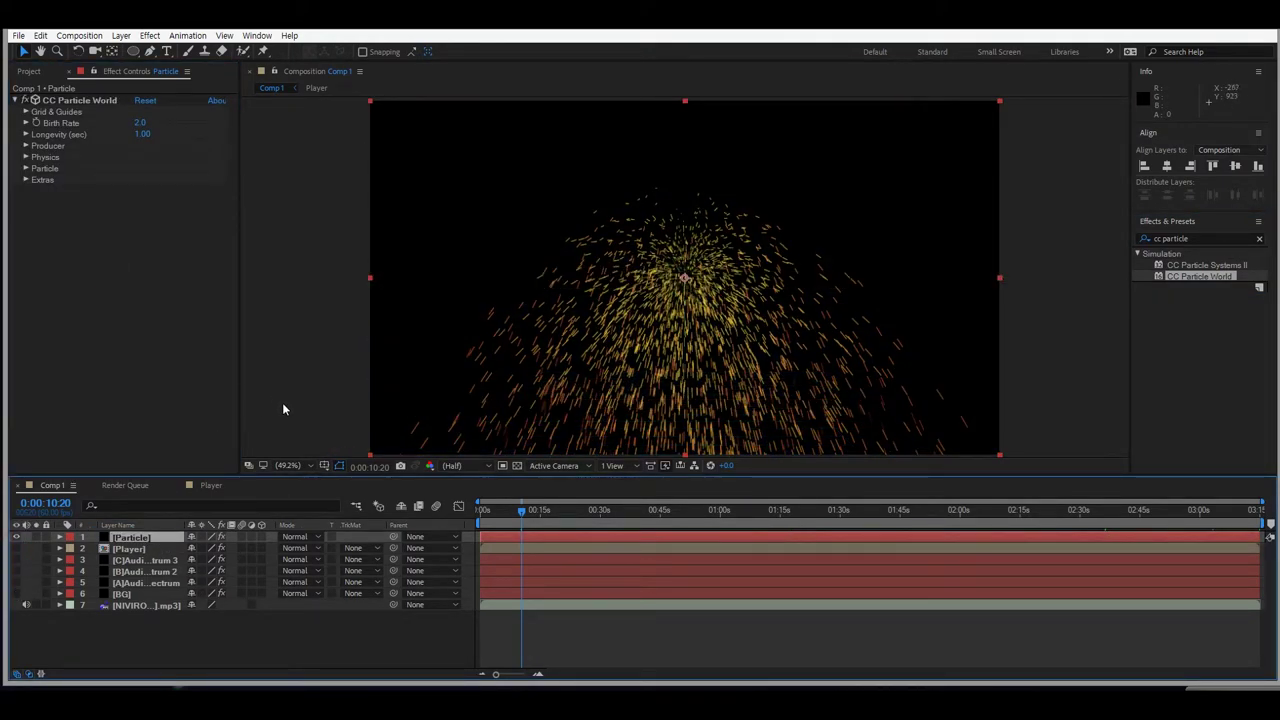
Remove CC Particle World from the Particle solid and pre-compose the solid as Particle.
{"action": "right_click", "coordinate": [143, 537]}
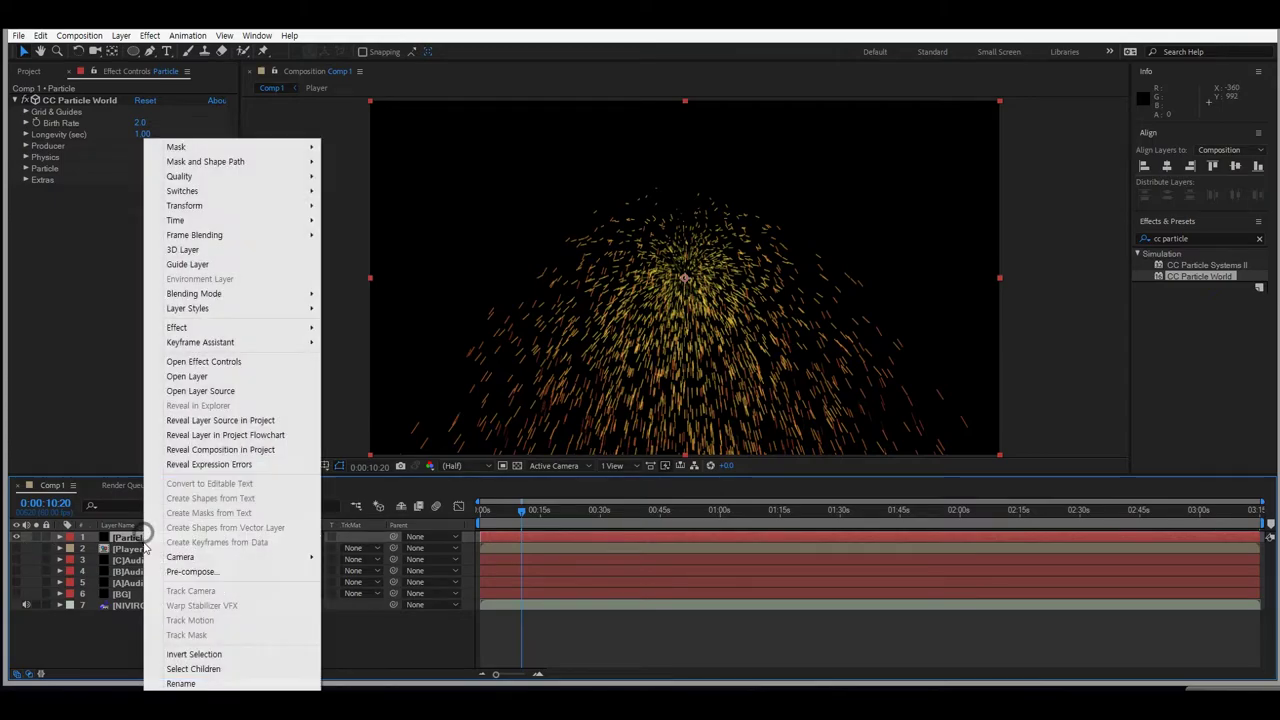
{"action": "left_click", "coordinate": [55, 102]}
{"action": "key", "text": "Delete"}
{"action": "right_click", "coordinate": [148, 538]}
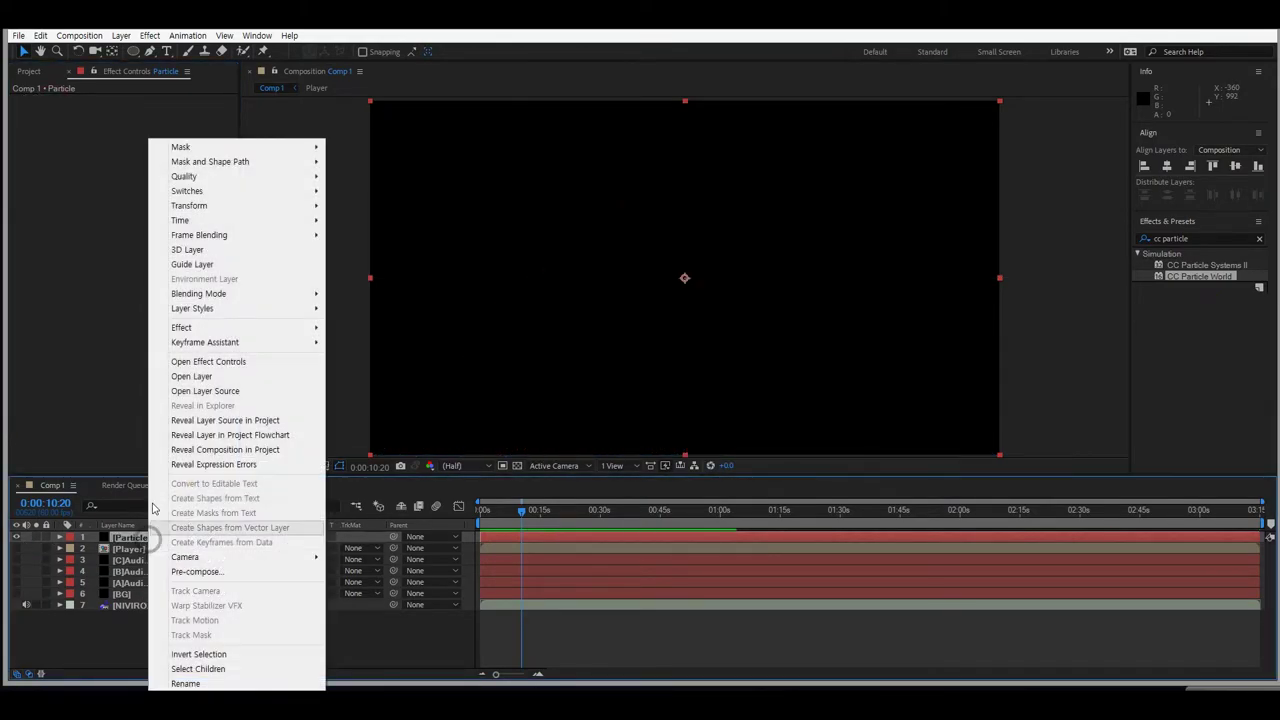
{"action": "left_click", "coordinate": [213, 570]}
{"action": "type", "text": "Particle"}
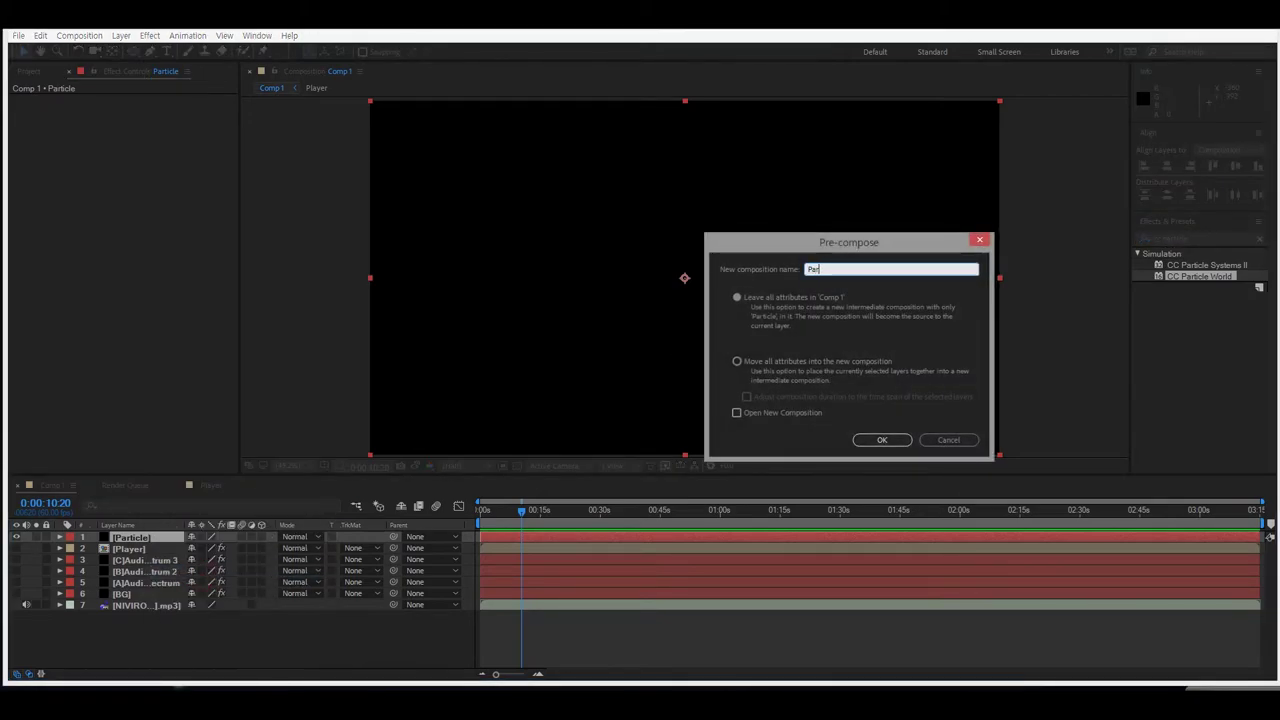
{"action": "key", "text": "Return"}
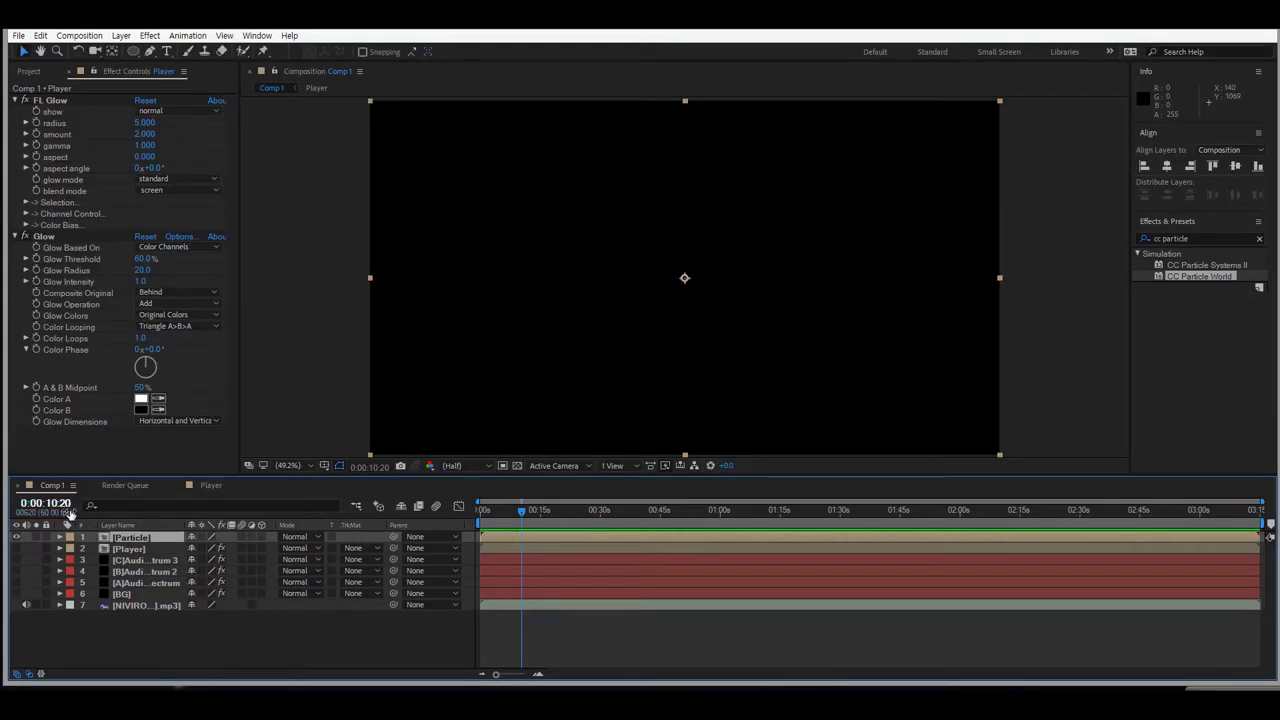
Open the Particle pre-composition, apply CC Particle World to its solid, and look through the effect's Grid & Guides options.
{"action": "double_click", "coordinate": [130, 538]}
{"action": "left_click_drag", "start_coordinate": [1175, 277], "coordinate": [94, 385]}
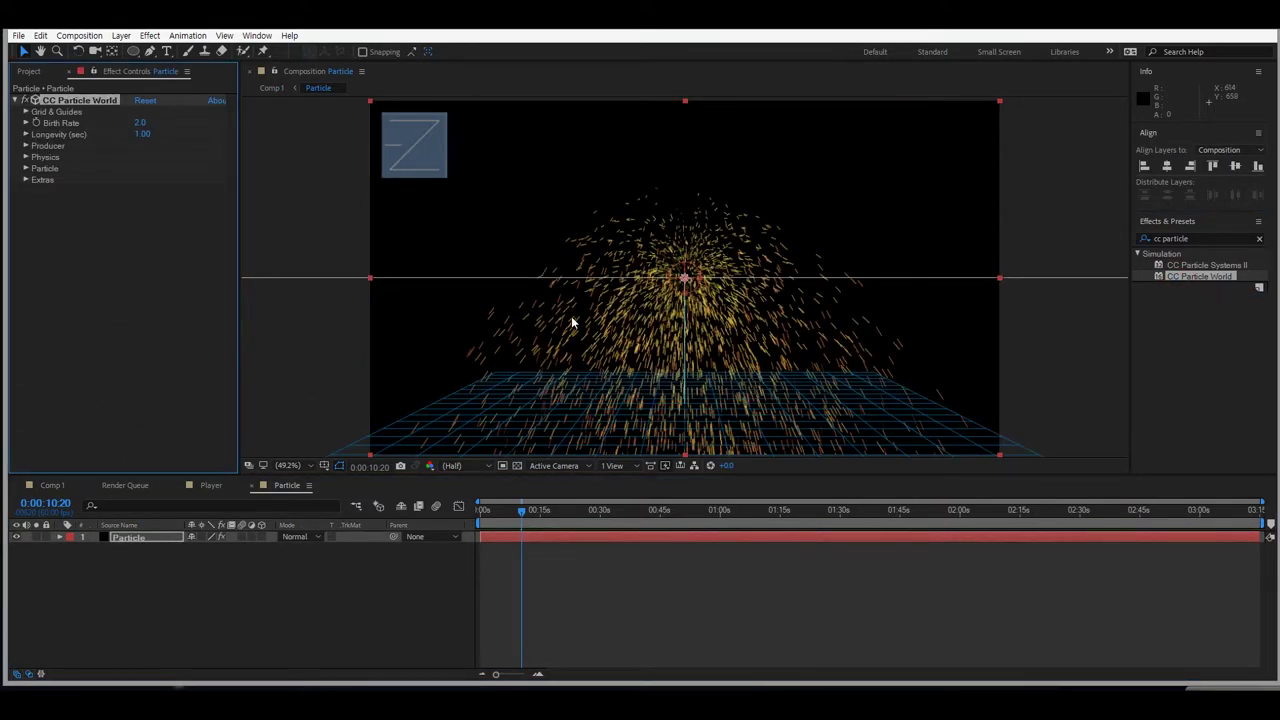
{"action": "left_click", "coordinate": [25, 112]}
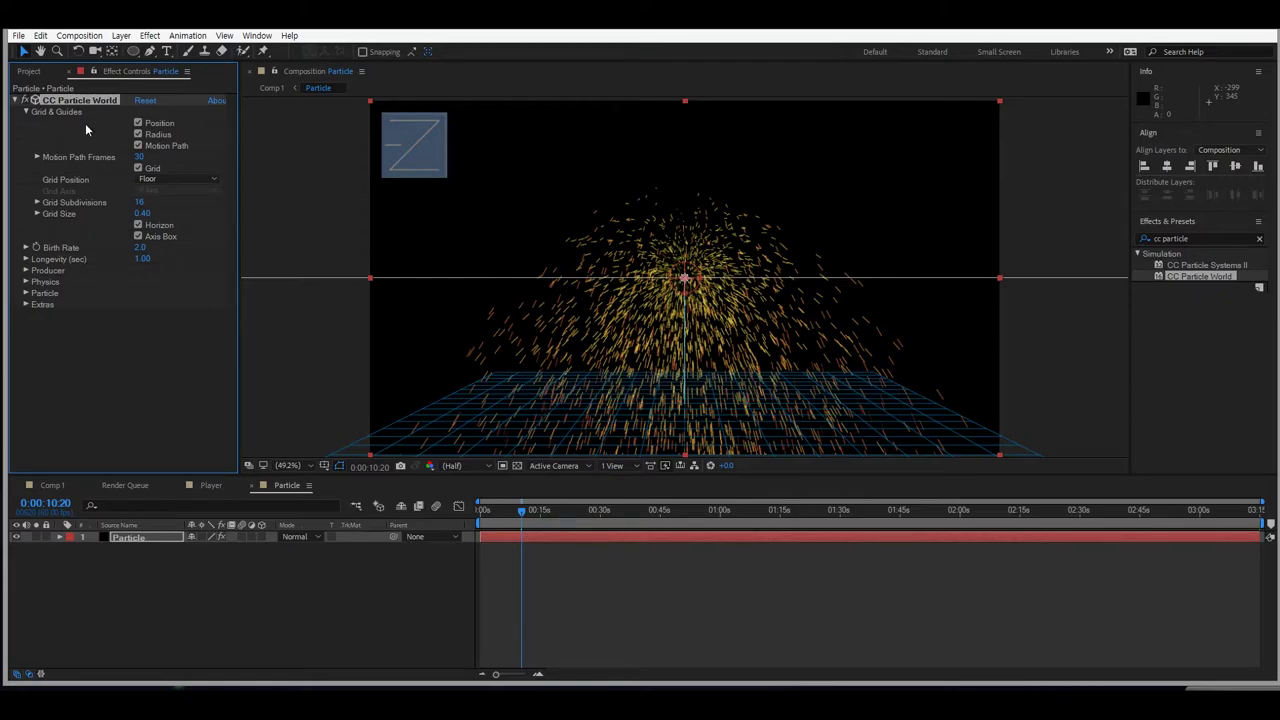
{"action": "left_click", "coordinate": [27, 112]}
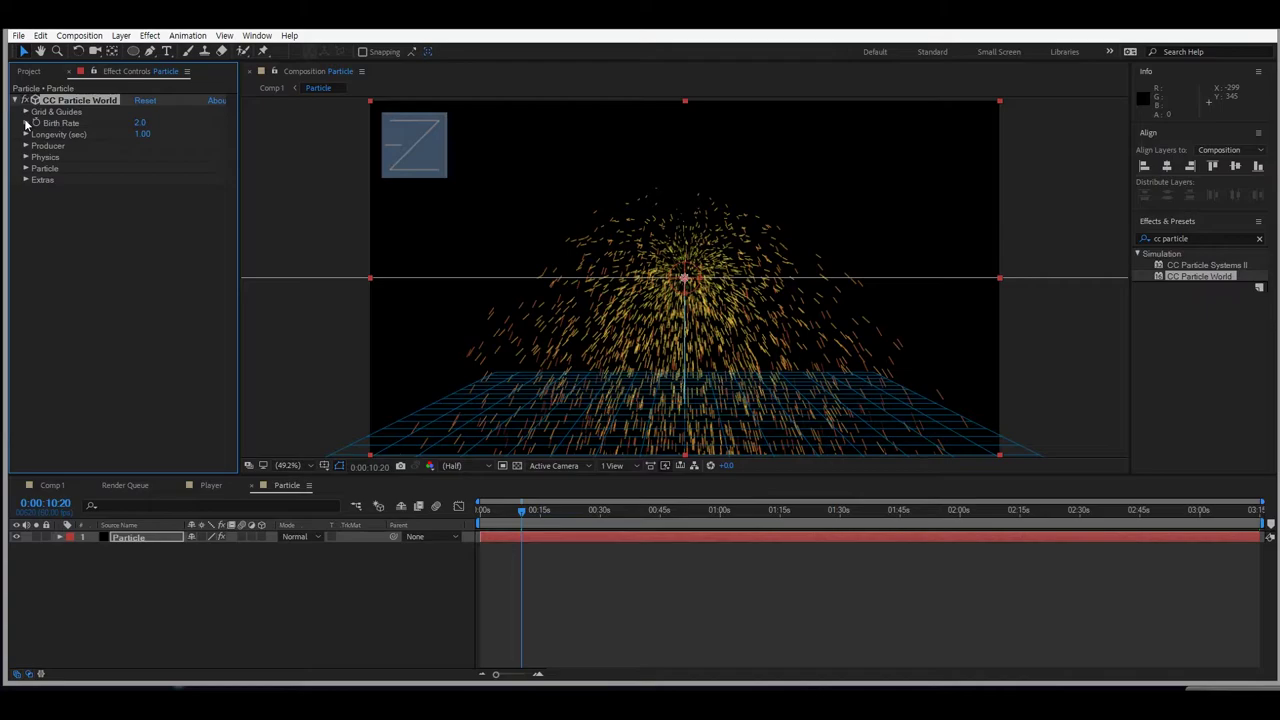
Set the particles' Birth Rate to 1.0 and Longevity to 10 seconds, and view them at 0:00:32:21.
{"action": "left_click", "coordinate": [140, 122]}
{"action": "key", "text": "Return"}
{"action": "left_click", "coordinate": [146, 134]}
{"action": "type", "text": "1010"}
{"action": "key", "text": "Return"}
{"action": "left_click_drag", "start_coordinate": [521, 510], "coordinate": [612, 527]}
Spread the particle producer to Radius X 0.755, Radius Y 0.475 and Radius Z 0.435.
{"action": "left_click", "coordinate": [27, 146]}
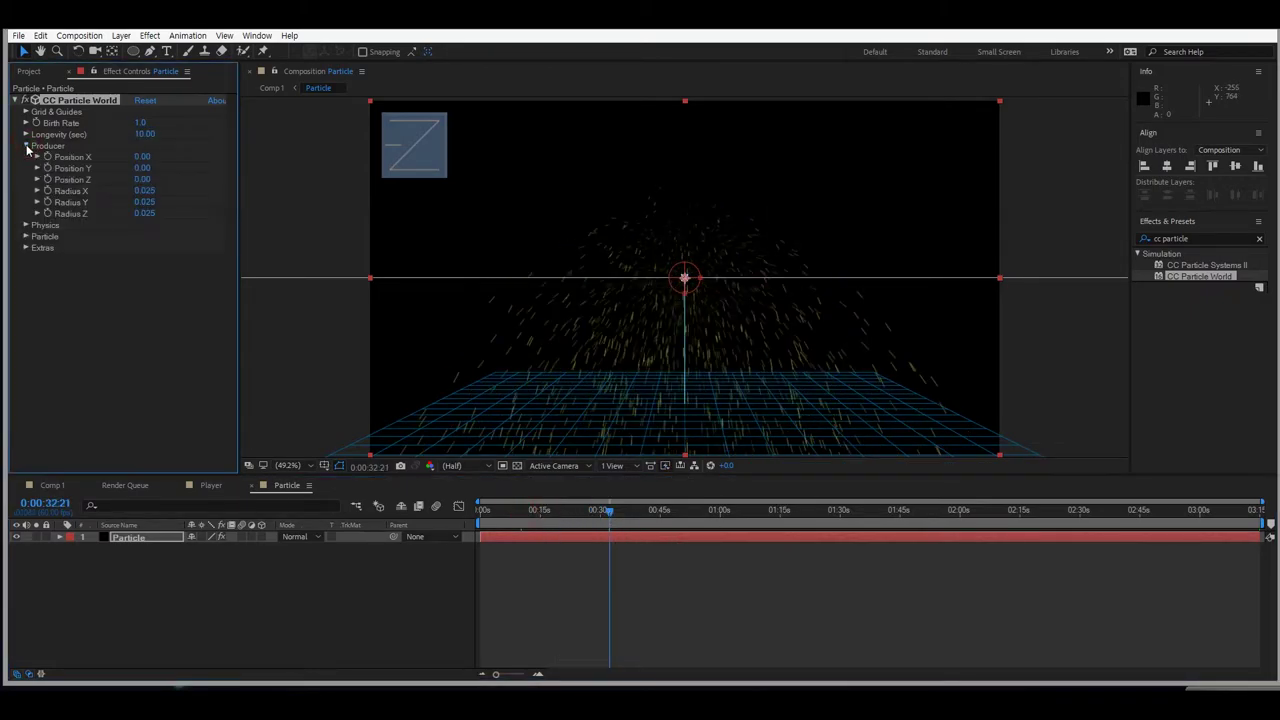
{"action": "left_click_drag", "start_coordinate": [155, 195], "coordinate": [198, 191]}
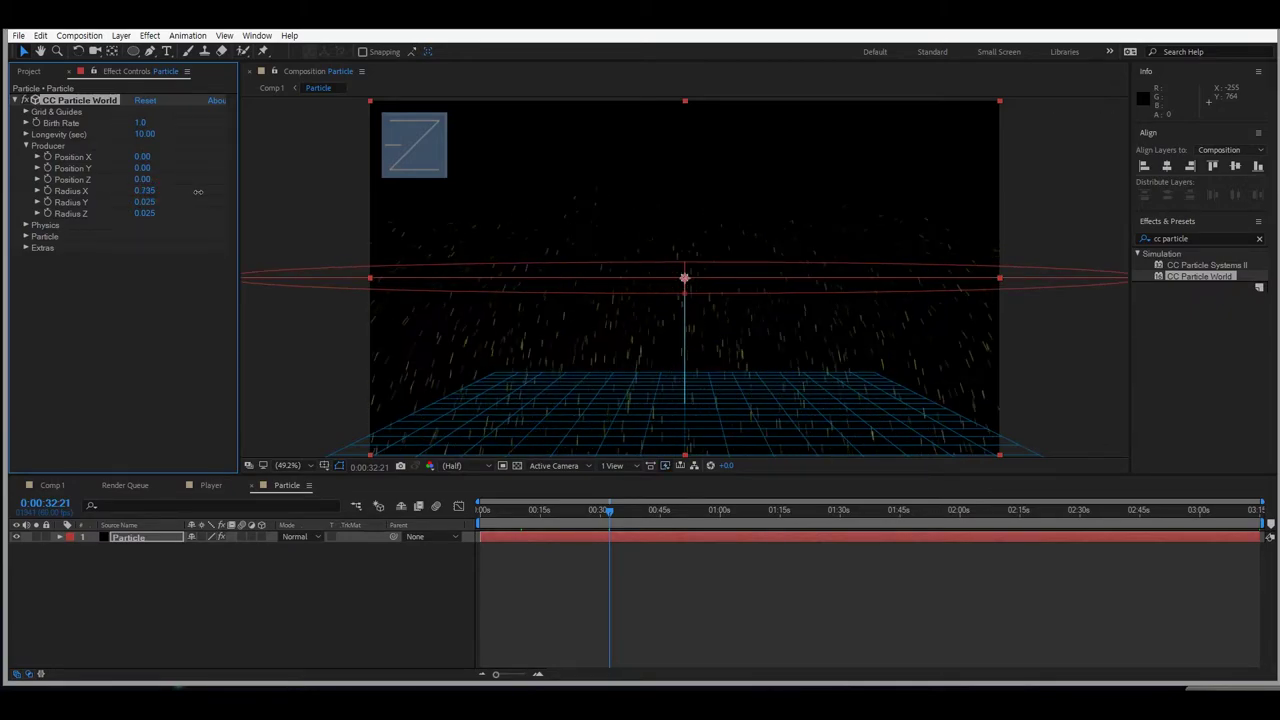
{"action": "left_click_drag", "start_coordinate": [199, 193], "coordinate": [202, 194]}
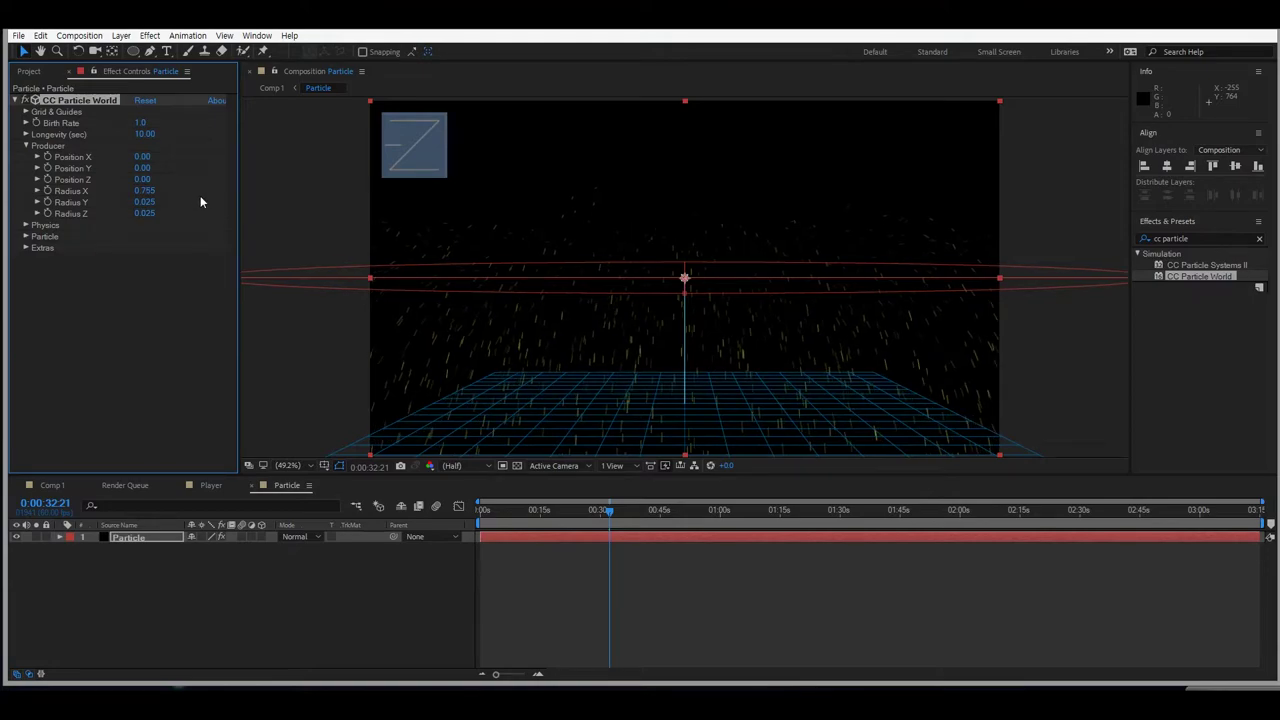
{"action": "left_click_drag", "start_coordinate": [152, 201], "coordinate": [183, 218]}
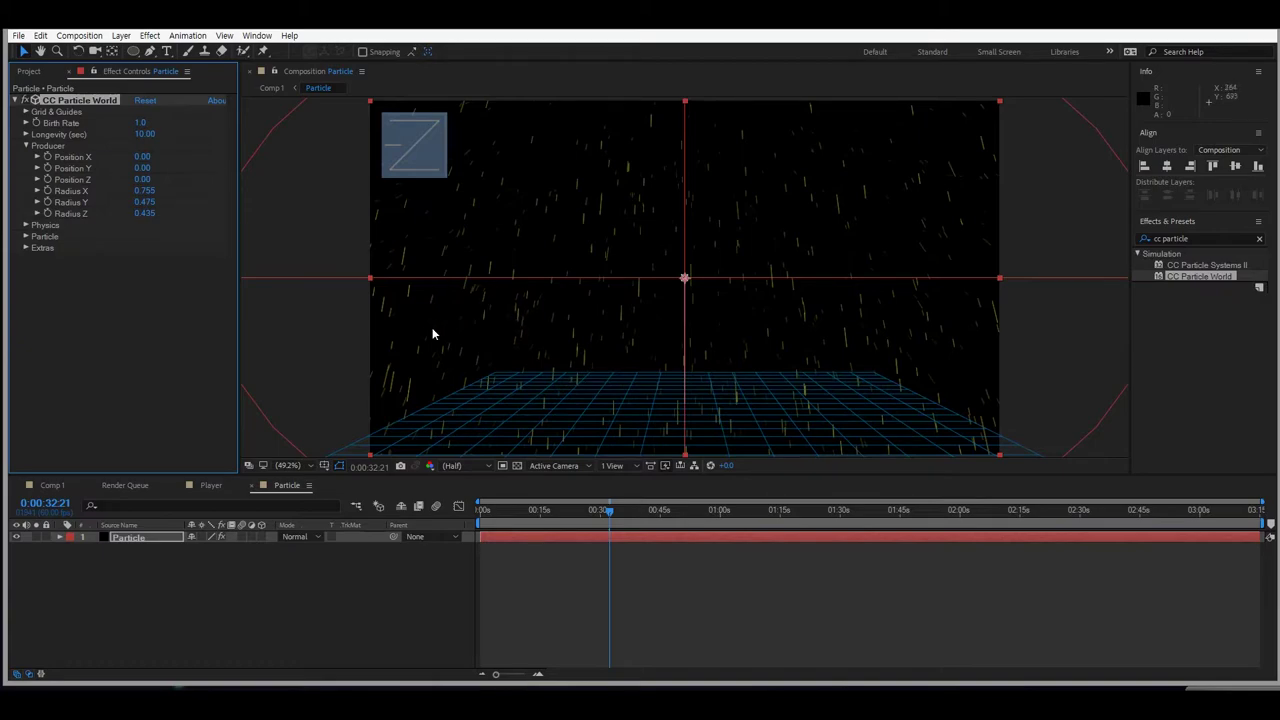
Set the particle physics Animation to Cone Axis with a Velocity of 0.10.
{"action": "left_click", "coordinate": [26, 226]}
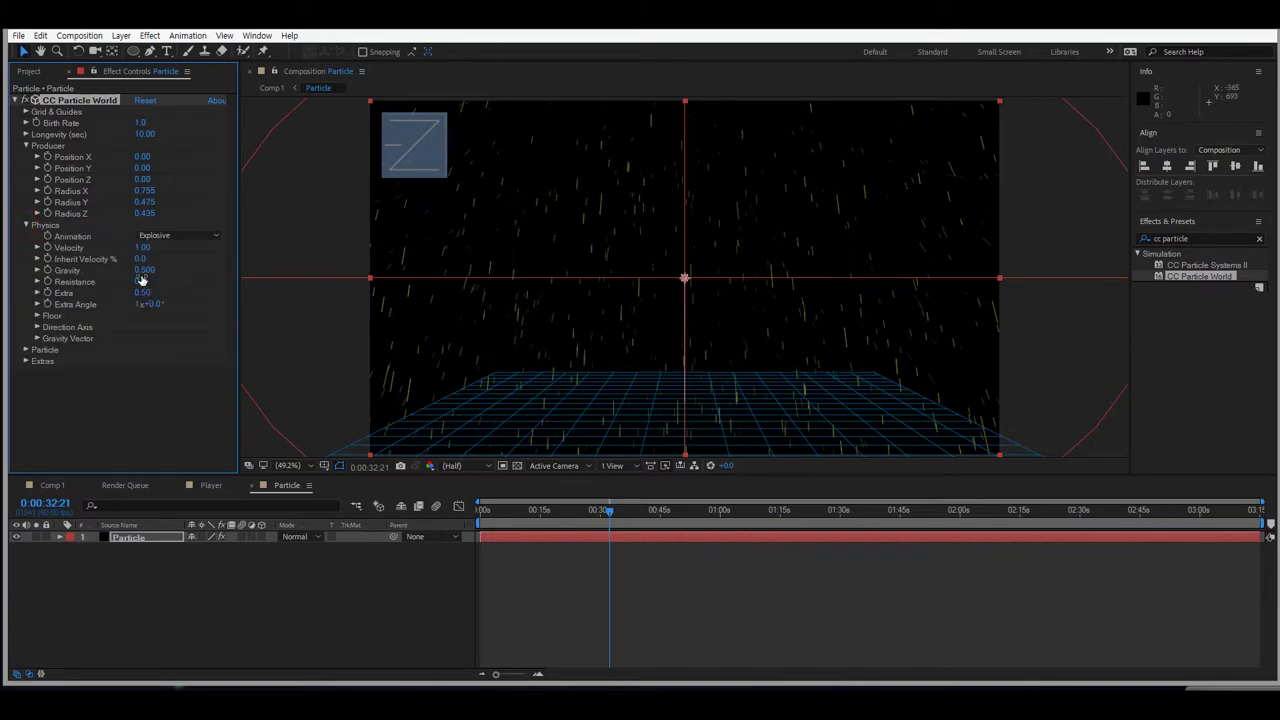
{"action": "left_click", "coordinate": [167, 242]}
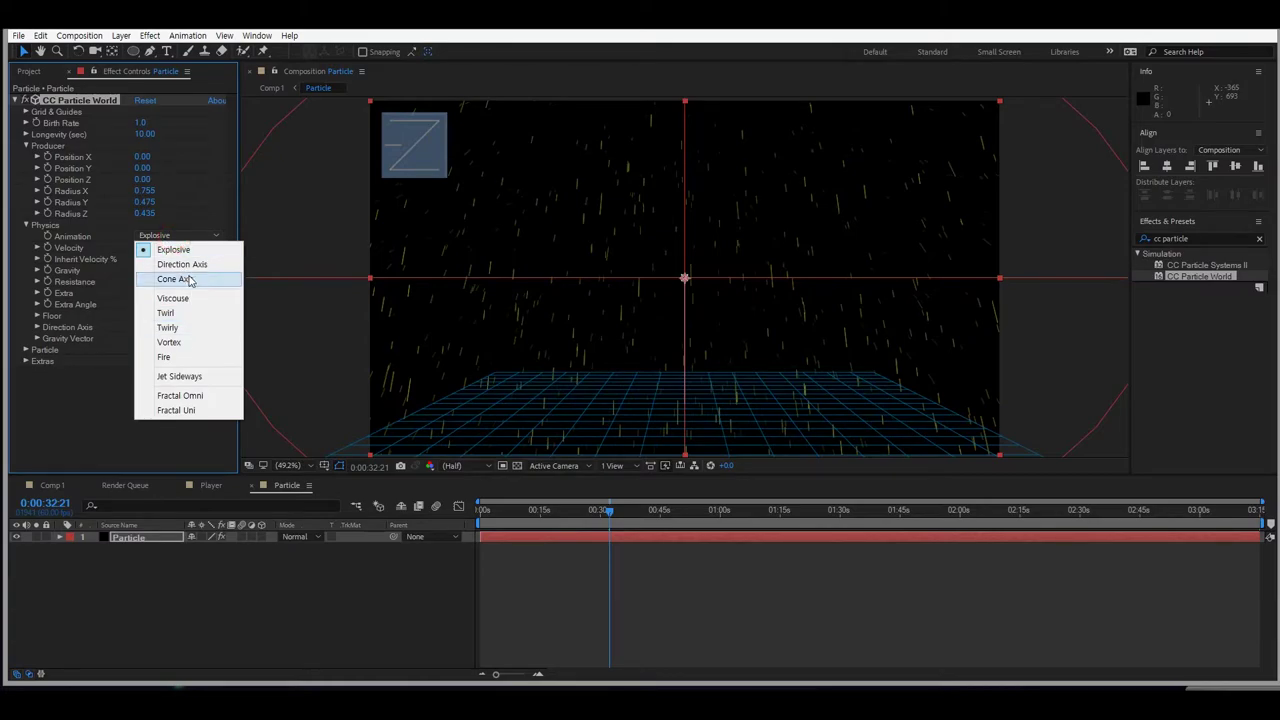
{"action": "left_click", "coordinate": [196, 282]}
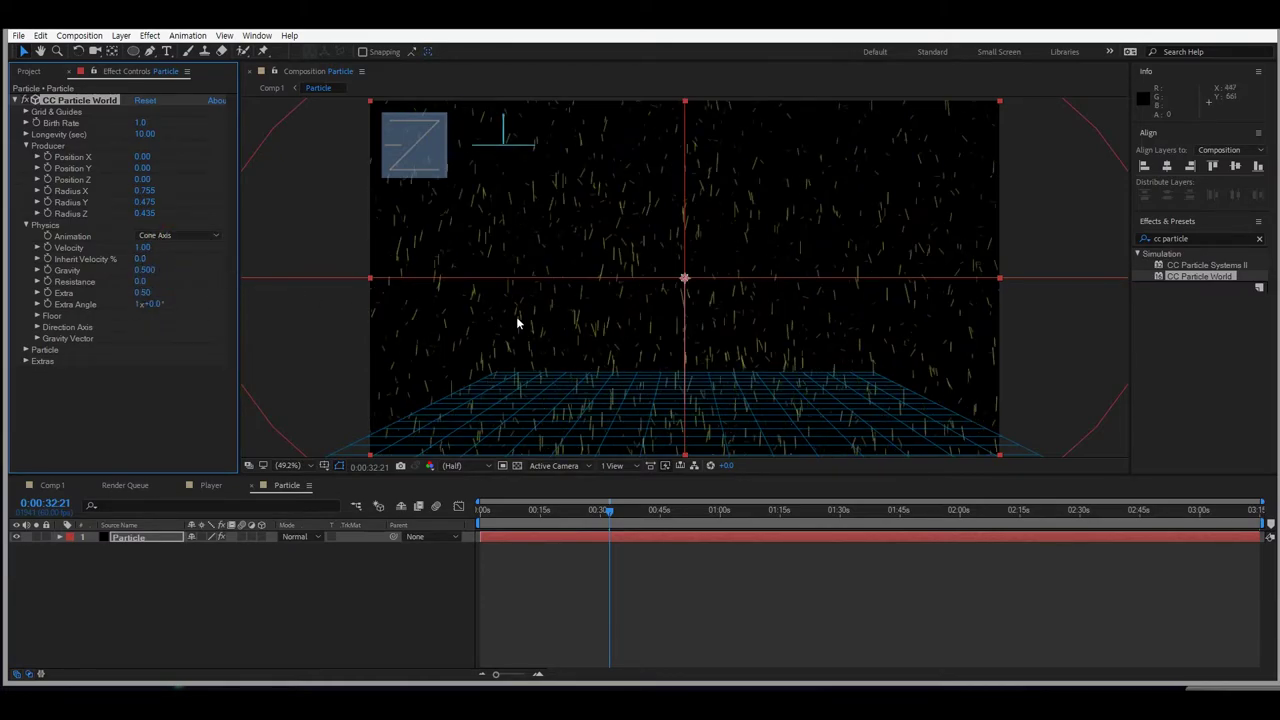
{"action": "left_click", "coordinate": [141, 247]}
{"action": "left_click", "coordinate": [184, 258]}
{"action": "left_click", "coordinate": [144, 247]}
{"action": "type", "text": ".1"}
{"action": "key", "text": "Return"}
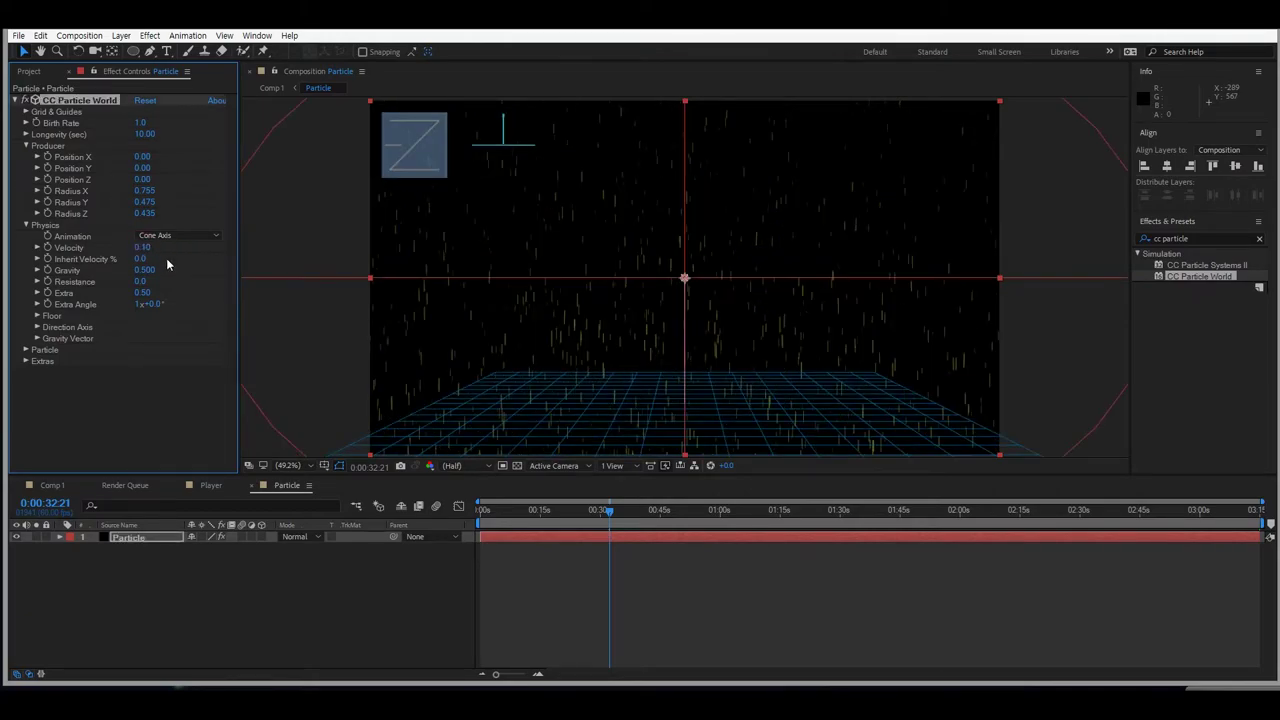
Set the particles' Gravity to 0.100 and Resistance to 0.2.
{"action": "left_click_drag", "start_coordinate": [148, 267], "coordinate": [133, 277]}
{"action": "left_click", "coordinate": [140, 281]}
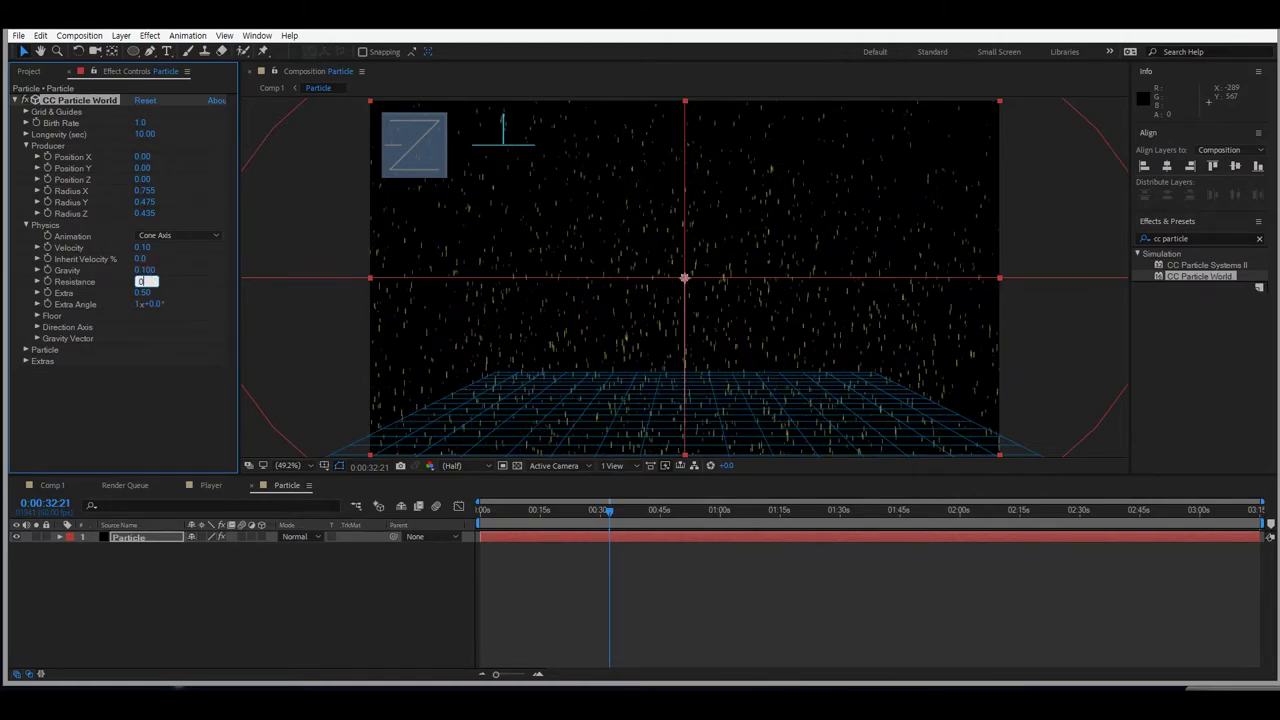
{"action": "key", "text": "Return"}
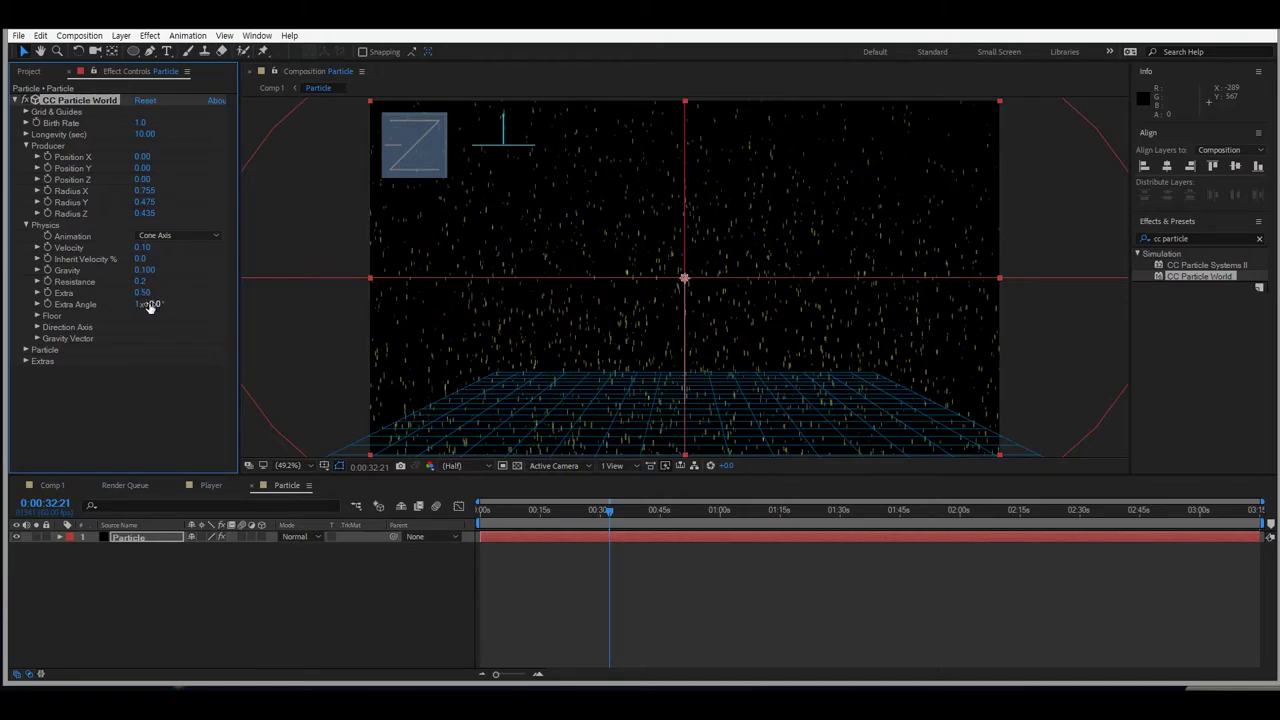
Set the particle physics Extra Angle to 0x+20.0°.
{"action": "left_click_drag", "start_coordinate": [151, 304], "coordinate": [147, 304]}
{"action": "left_click", "coordinate": [150, 304]}
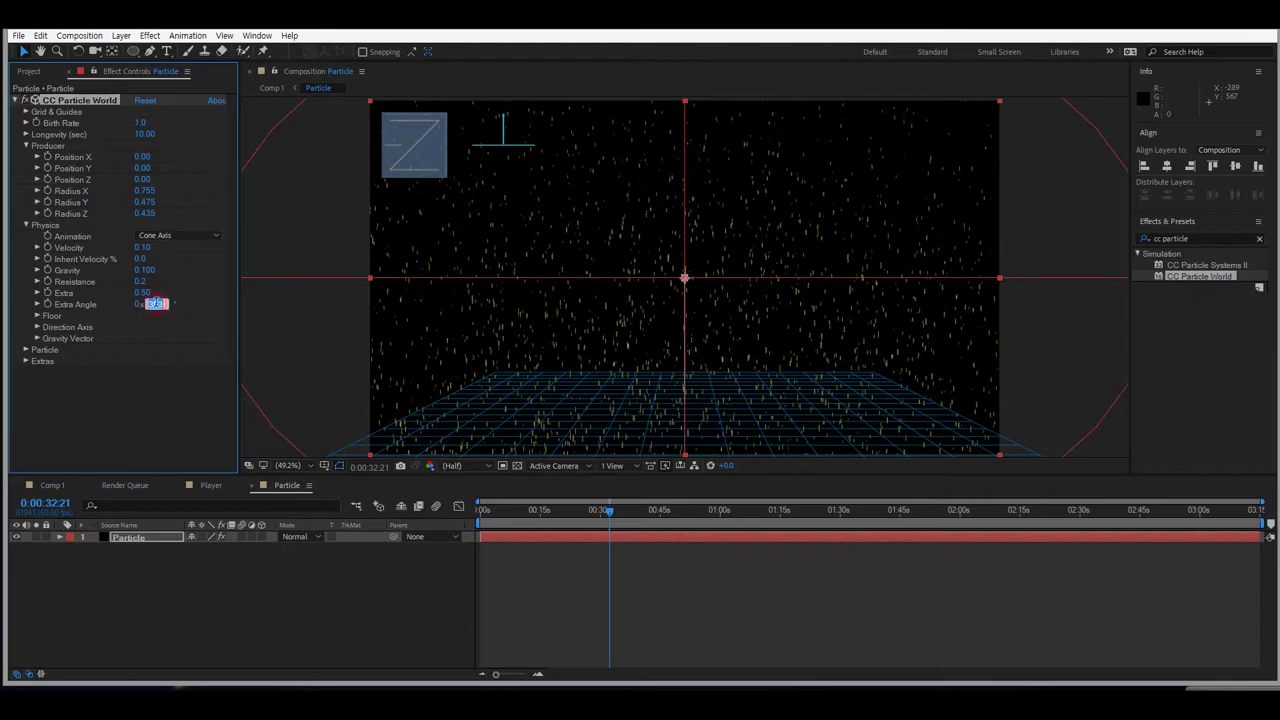
{"action": "type", "text": "20"}
{"action": "key", "text": "Return"}
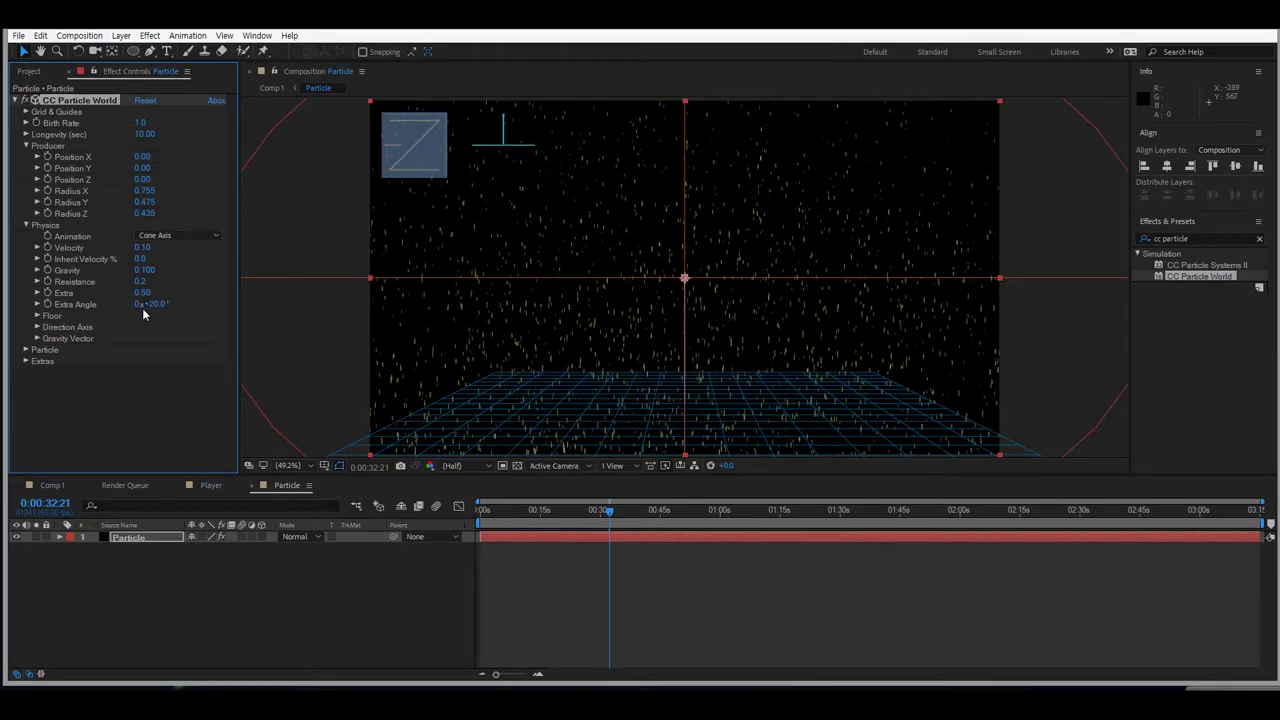
{"action": "left_click", "coordinate": [37, 316]}
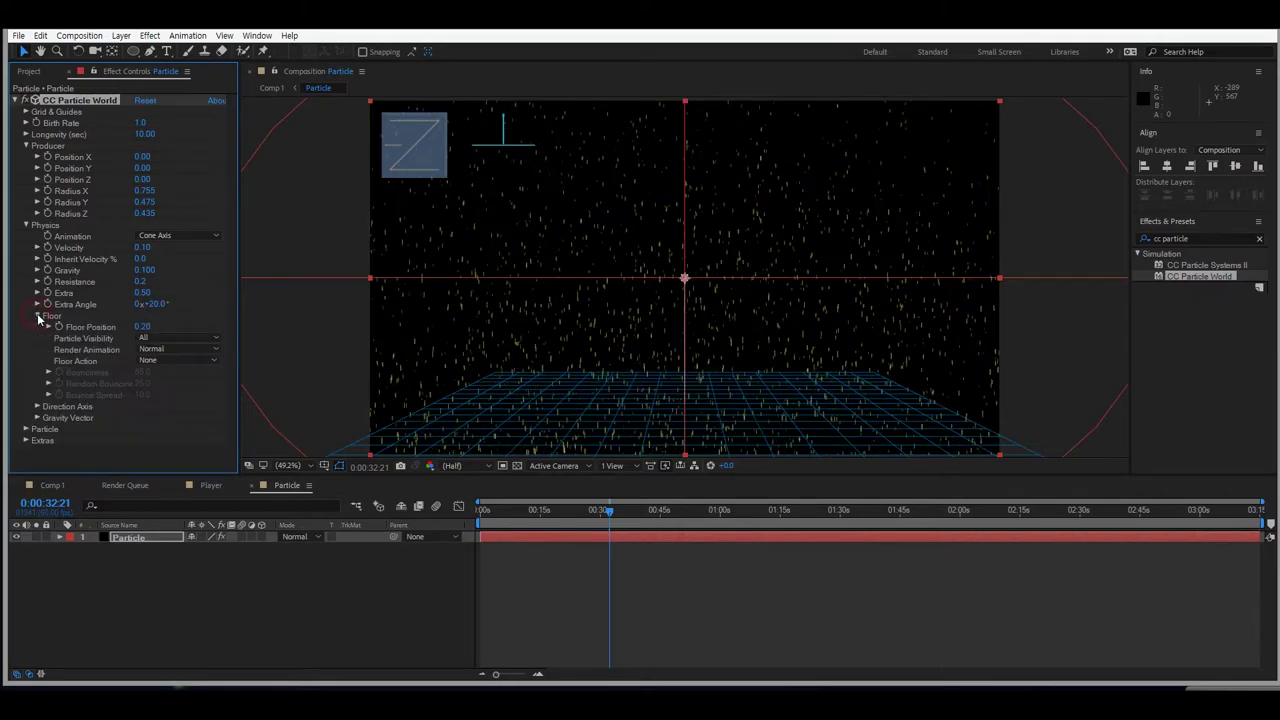
{"action": "left_click", "coordinate": [37, 316]}
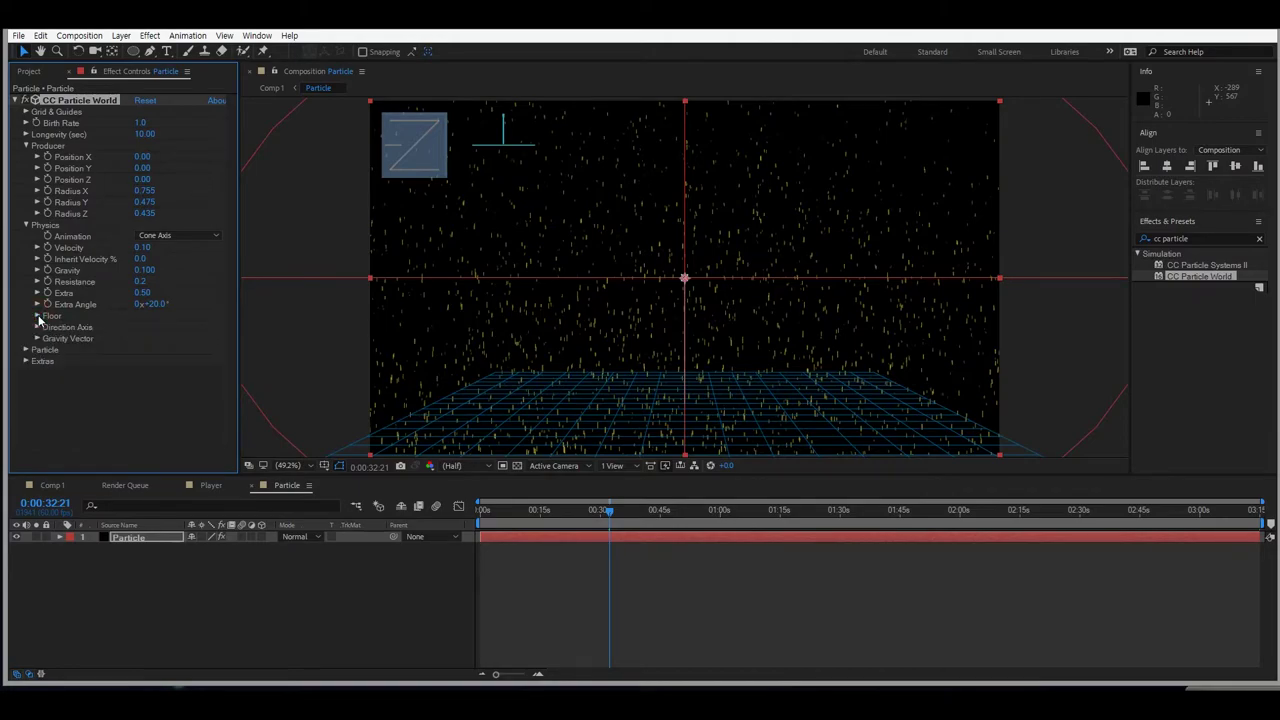
{"action": "left_click", "coordinate": [38, 328]}
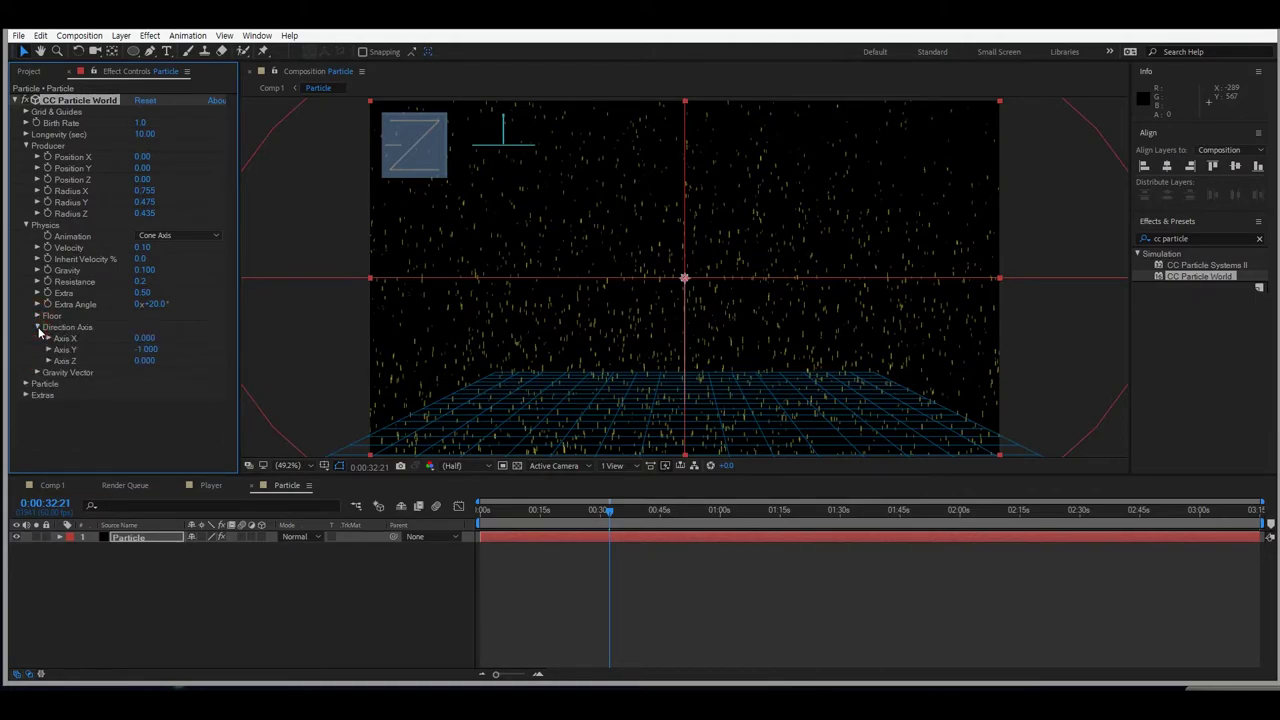
{"action": "left_click", "coordinate": [38, 327]}
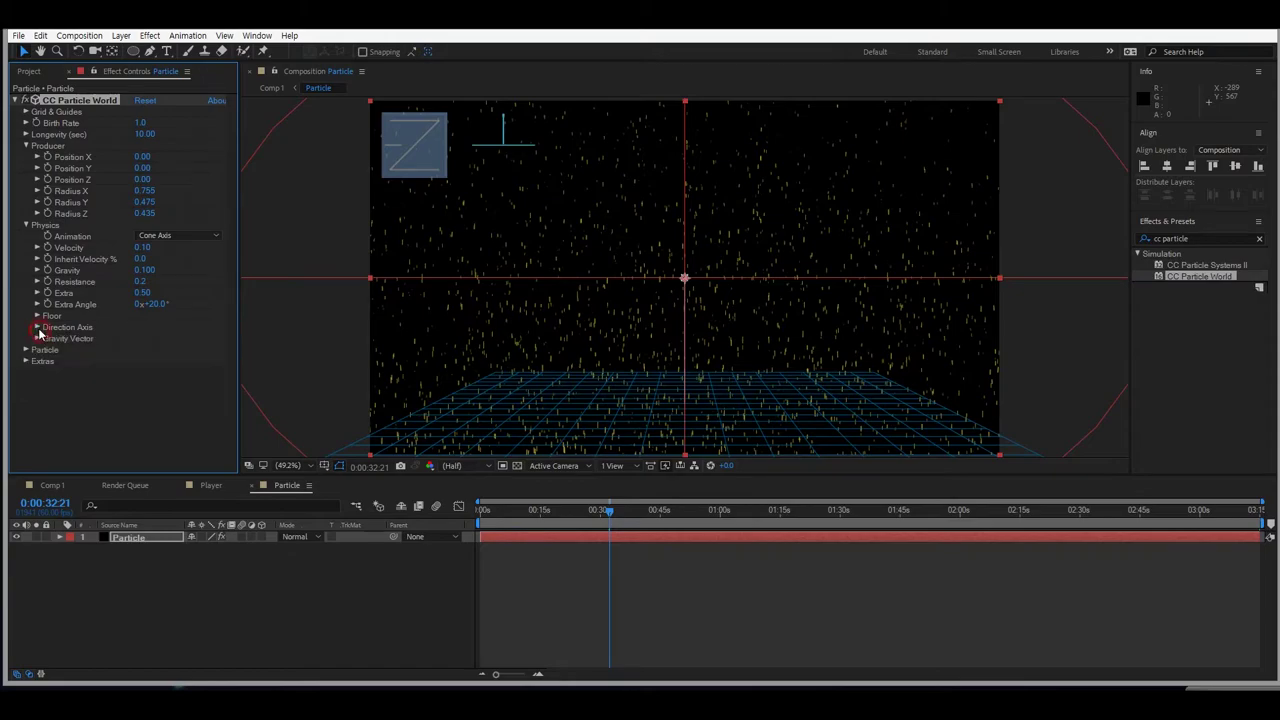
{"action": "left_click", "coordinate": [37, 339]}
{"action": "left_click", "coordinate": [38, 339]}
Change the Particle Type to Tetrahedron and set its Rotation Speed to 80.0, keeping the Initial Rotation at 360.0.
{"action": "left_click", "coordinate": [26, 350]}
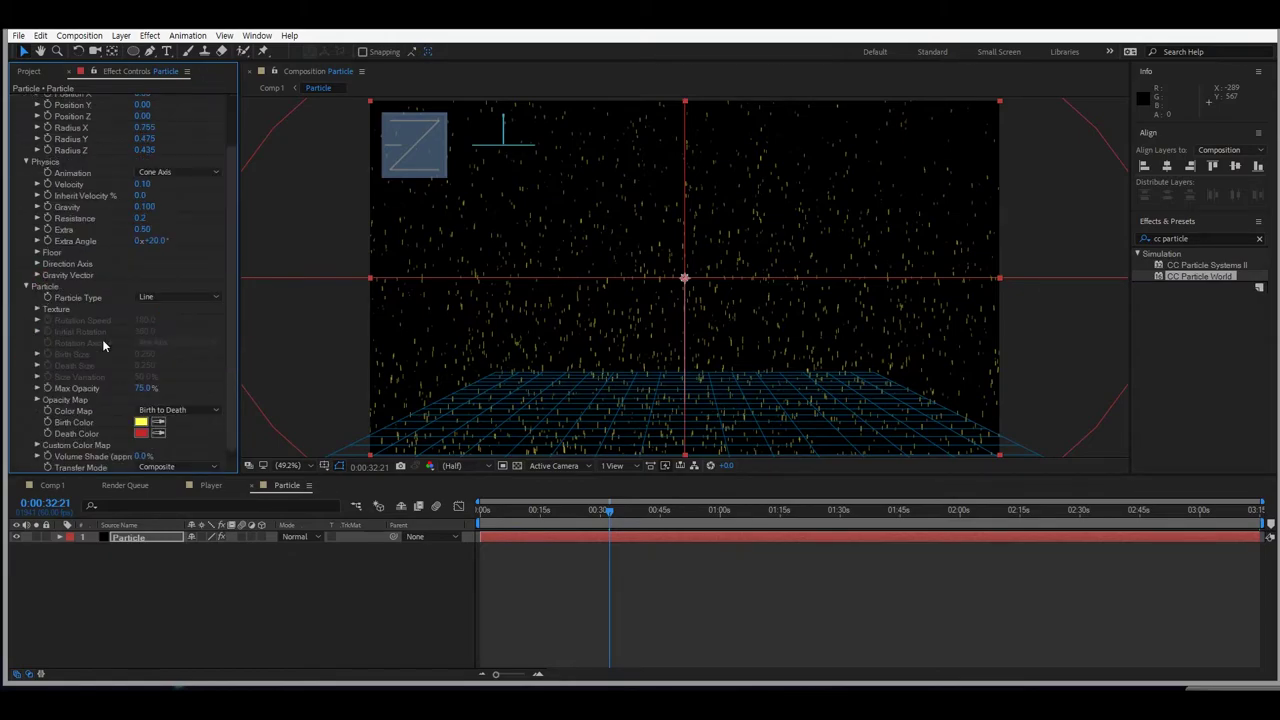
{"action": "left_click", "coordinate": [160, 297]}
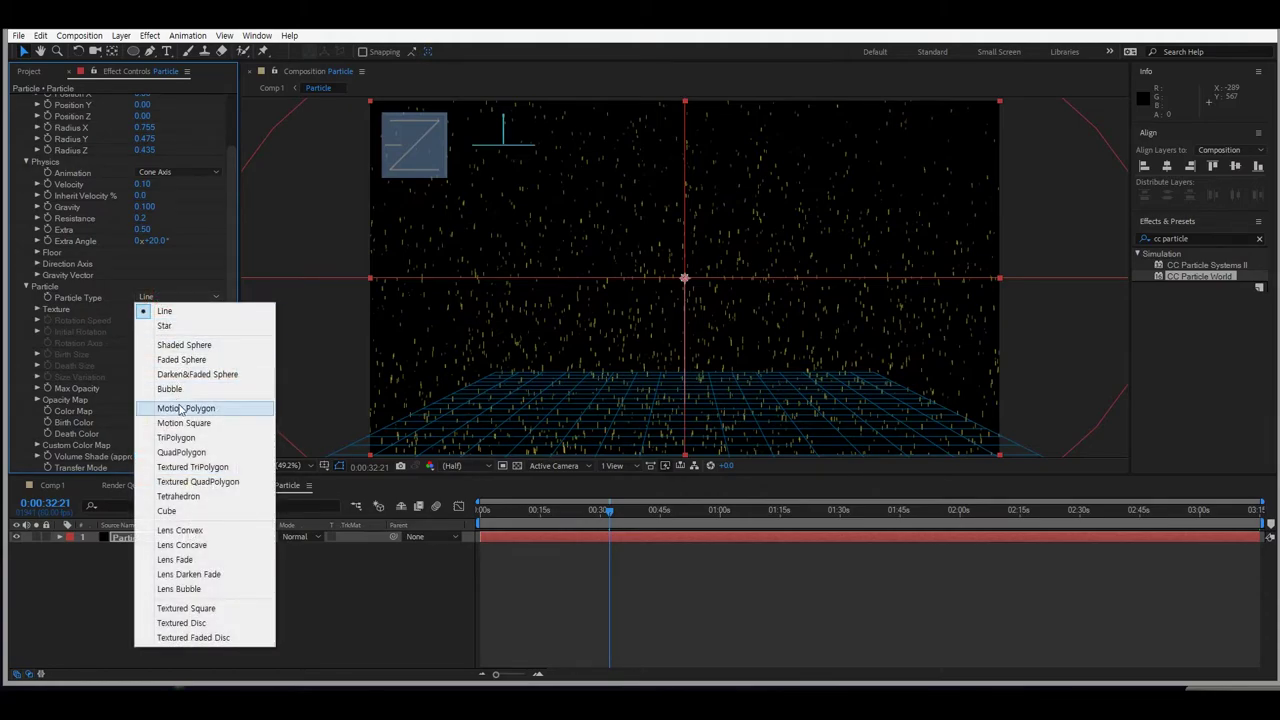
{"action": "left_click", "coordinate": [200, 496]}
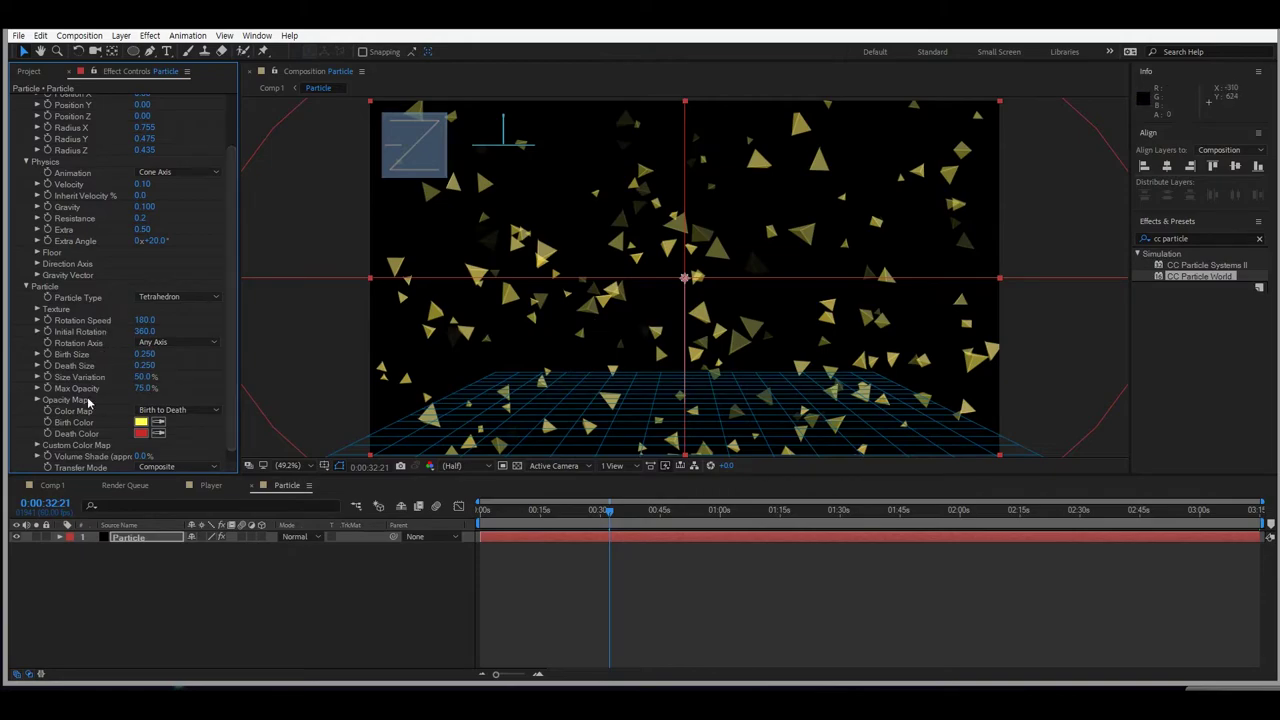
{"action": "left_click", "coordinate": [143, 320]}
{"action": "type", "text": "80"}
{"action": "key", "text": "Return"}
{"action": "left_click", "coordinate": [147, 331]}
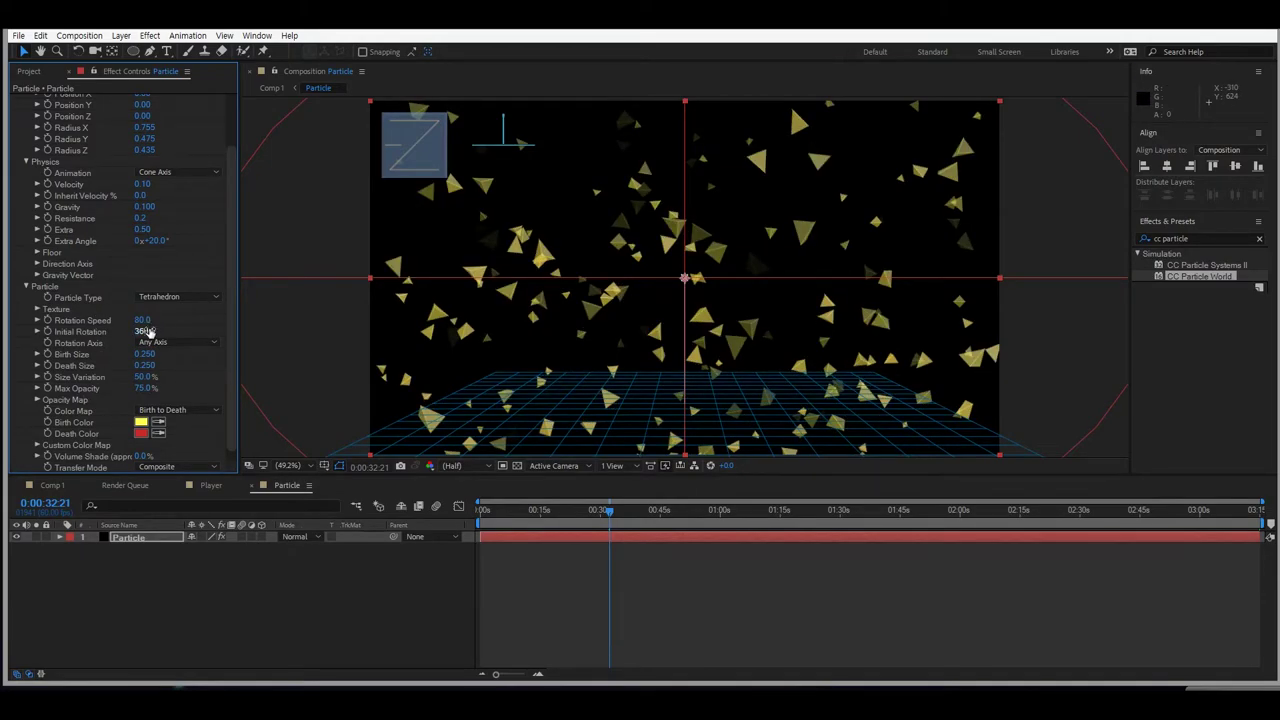
{"action": "key", "text": "Return"}
Set both the Birth Size and the Death Size of the particles to 0.150.
{"action": "left_click", "coordinate": [147, 354]}
{"action": "type", "text": "0.150"}
{"action": "key", "text": "Tab"}
{"action": "type", "text": "0"}
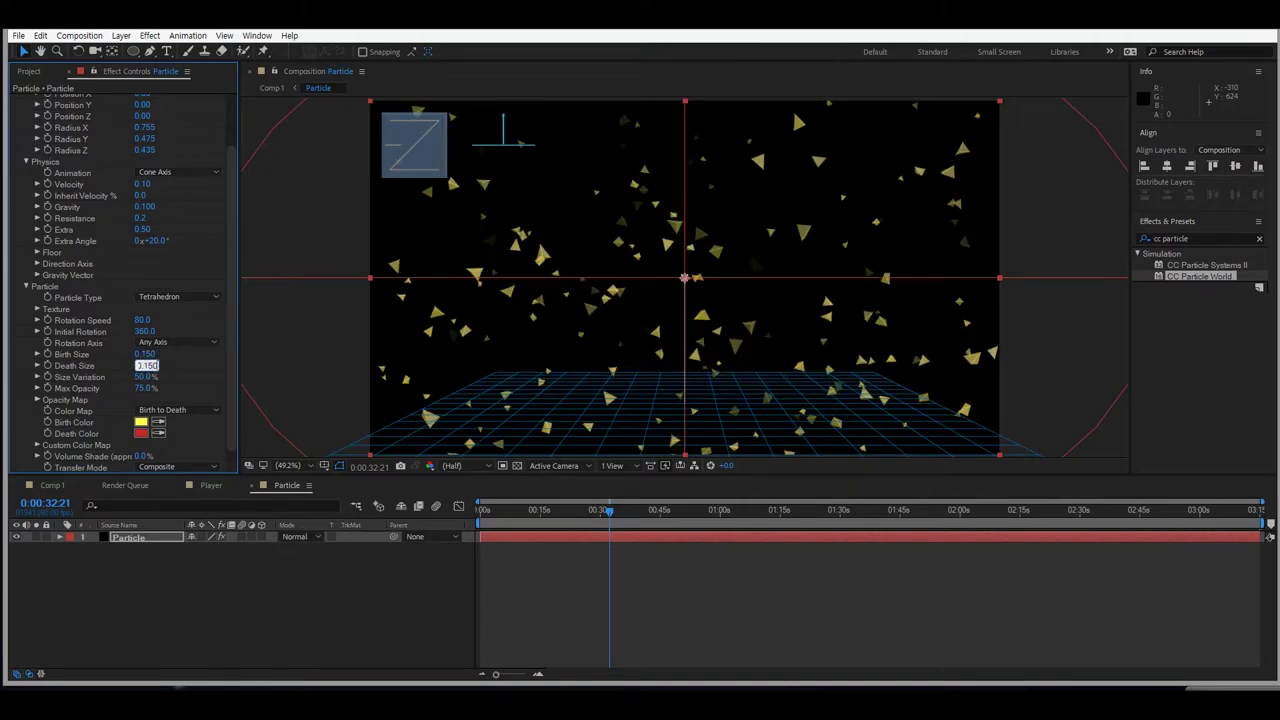
{"action": "type", "text": ".150"}
{"action": "key", "text": "Return"}
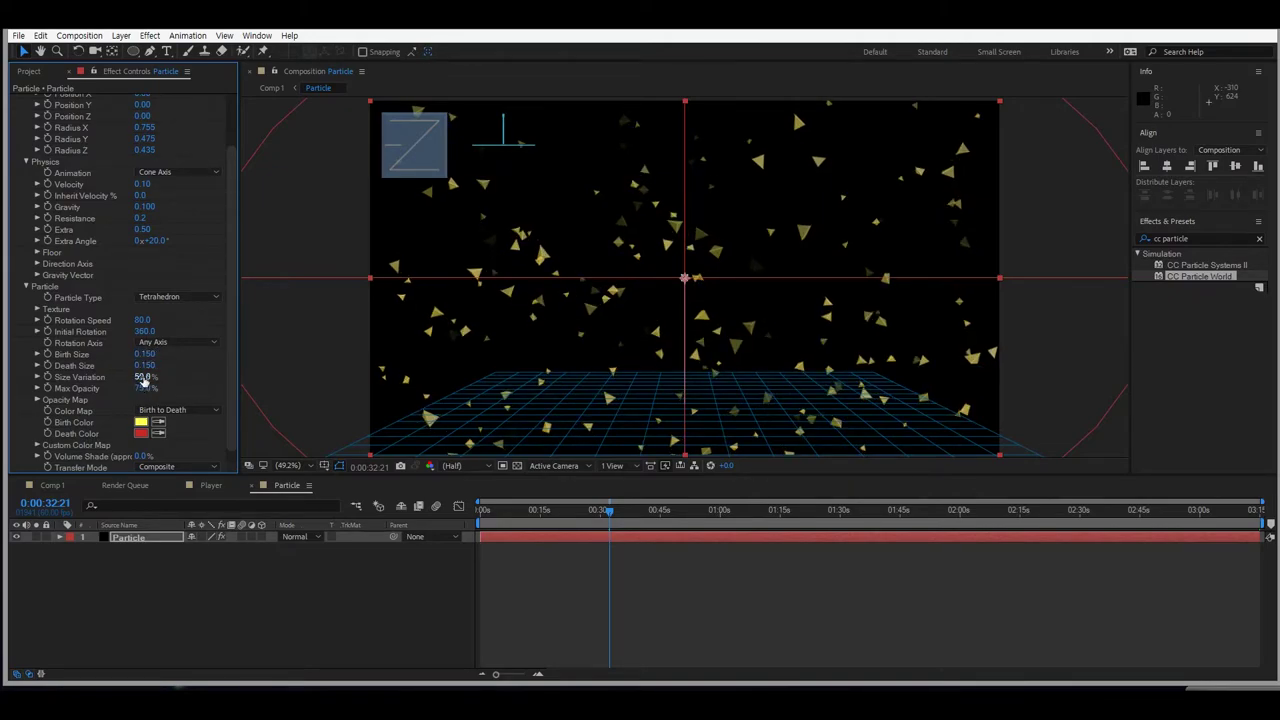
Change both the Birth Color and the Death Color of the particles to white.
{"action": "scroll", "coordinate": [194, 309], "scroll_direction": "down", "scroll_amount": 1}
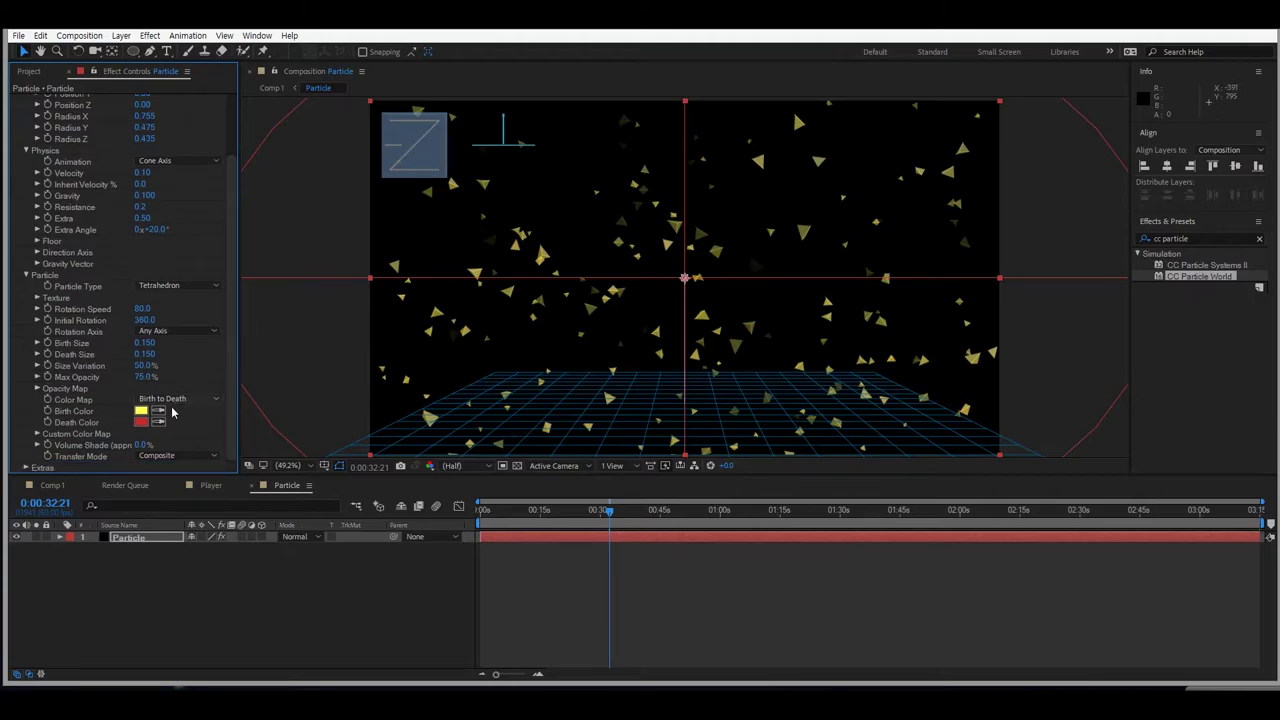
{"action": "left_click", "coordinate": [143, 411]}
{"action": "left_click", "coordinate": [890, 448]}
{"action": "left_click", "coordinate": [806, 412]}
{"action": "left_click", "coordinate": [1095, 413]}
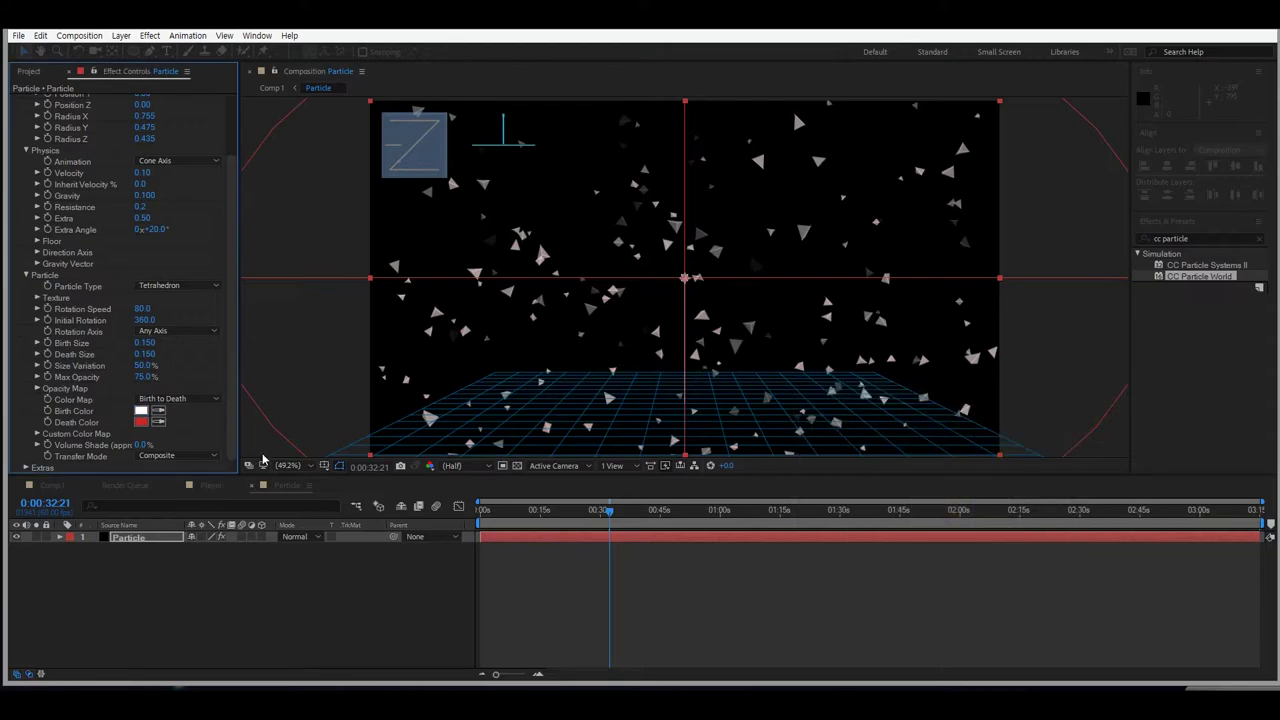
{"action": "left_click", "coordinate": [141, 421]}
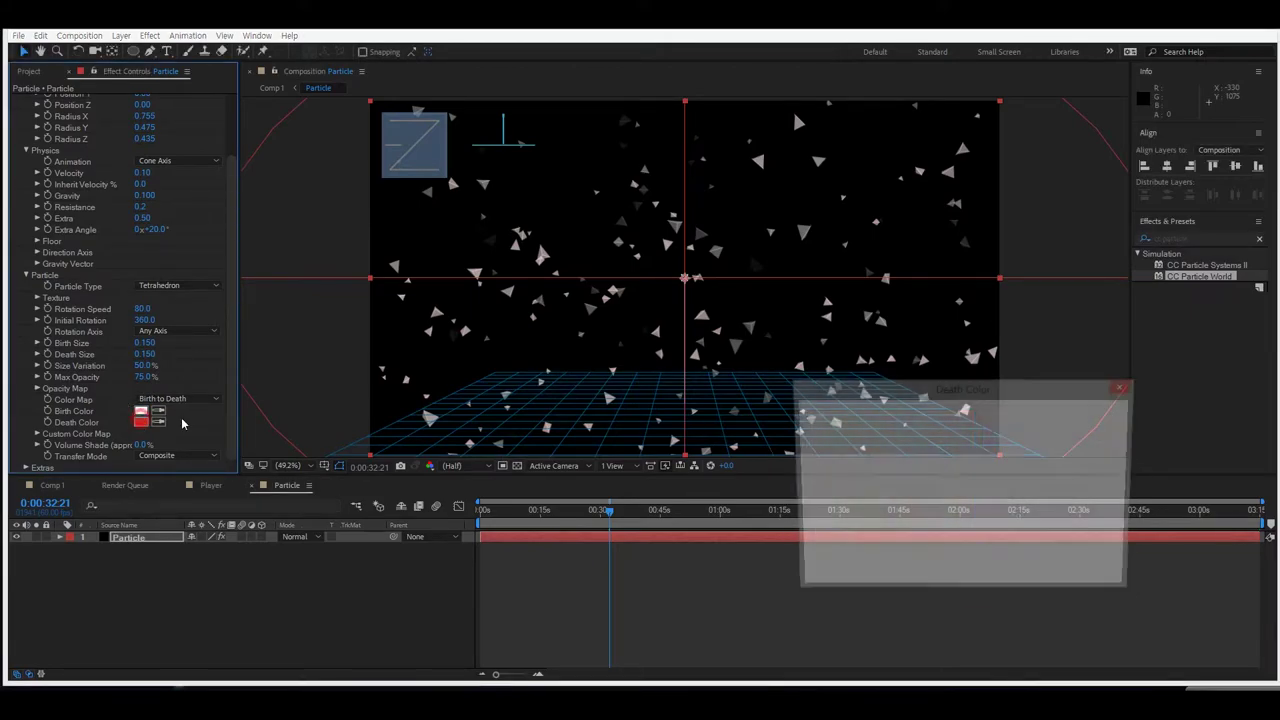
{"action": "left_click", "coordinate": [806, 412]}
{"action": "left_click", "coordinate": [1081, 413]}
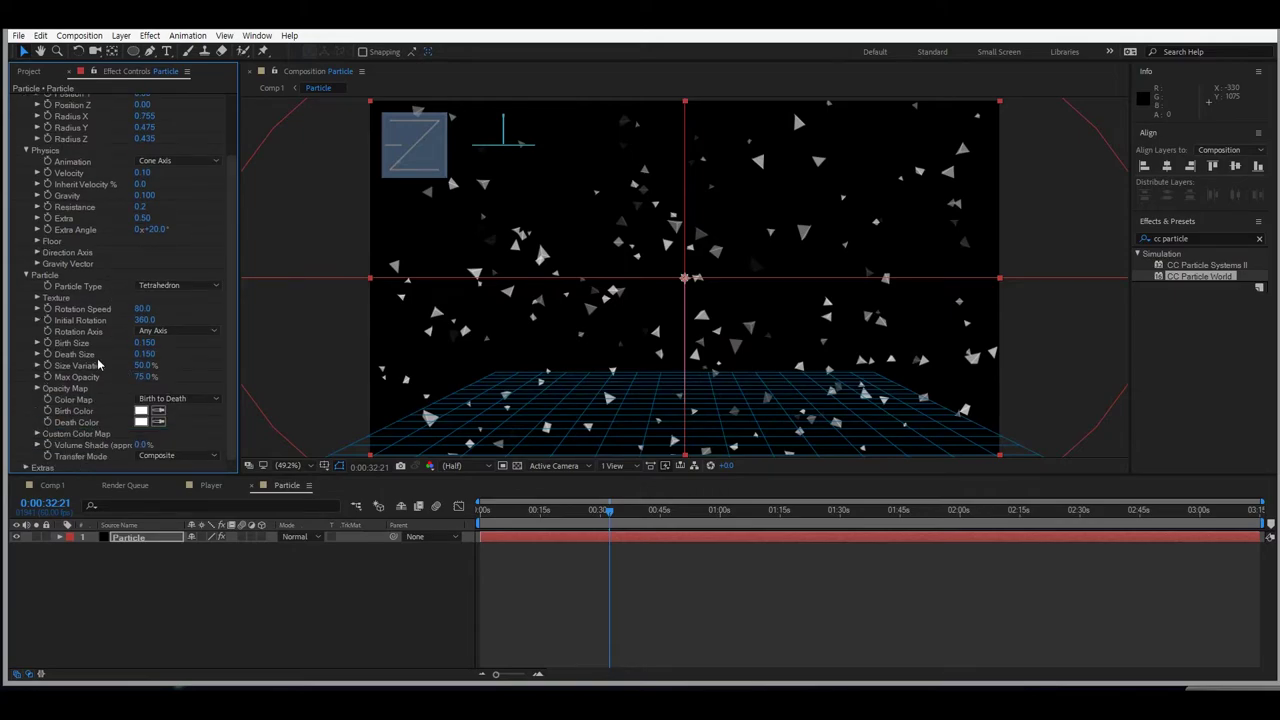
Add a Gaussian Blur effect to the Particle layer after CC Particle World and set its Blurriness to 5.0.
{"action": "left_click", "coordinate": [1209, 239]}
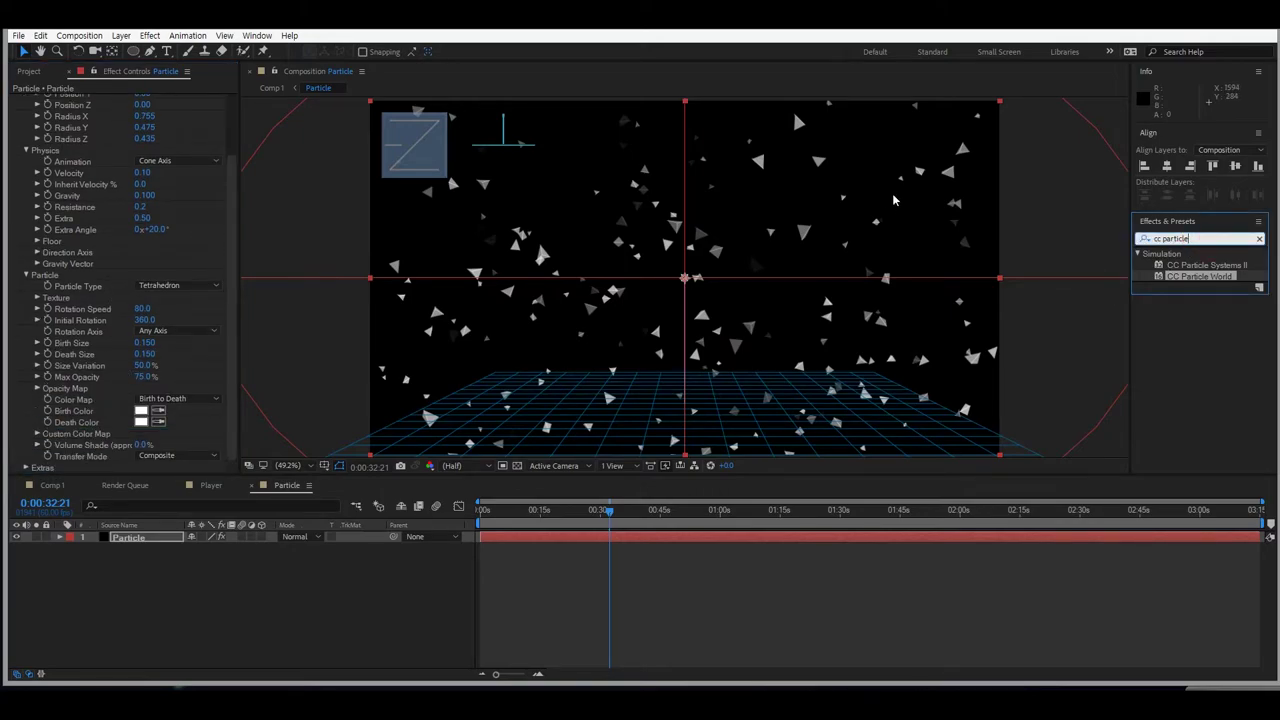
{"action": "type", "text": "gaus"}
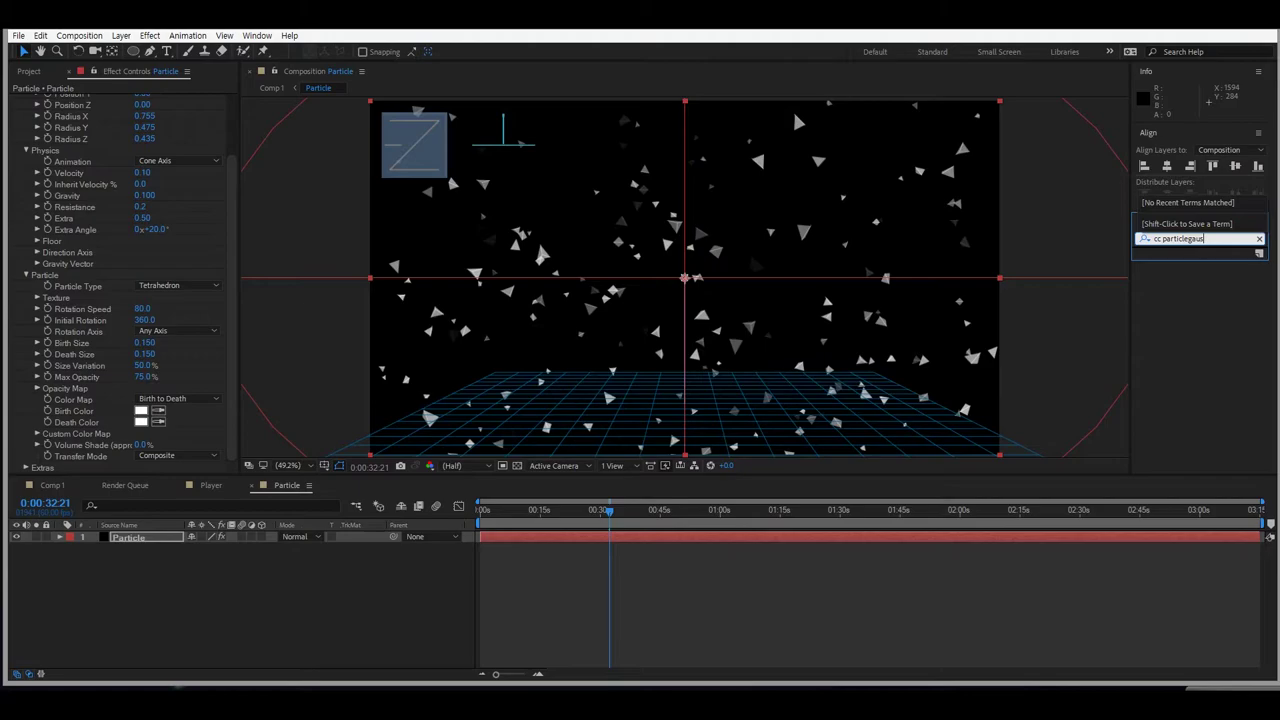
{"action": "type", "text": "sian bl"}
{"action": "key", "text": "ctrl+a"}
{"action": "type", "text": "gauss"}
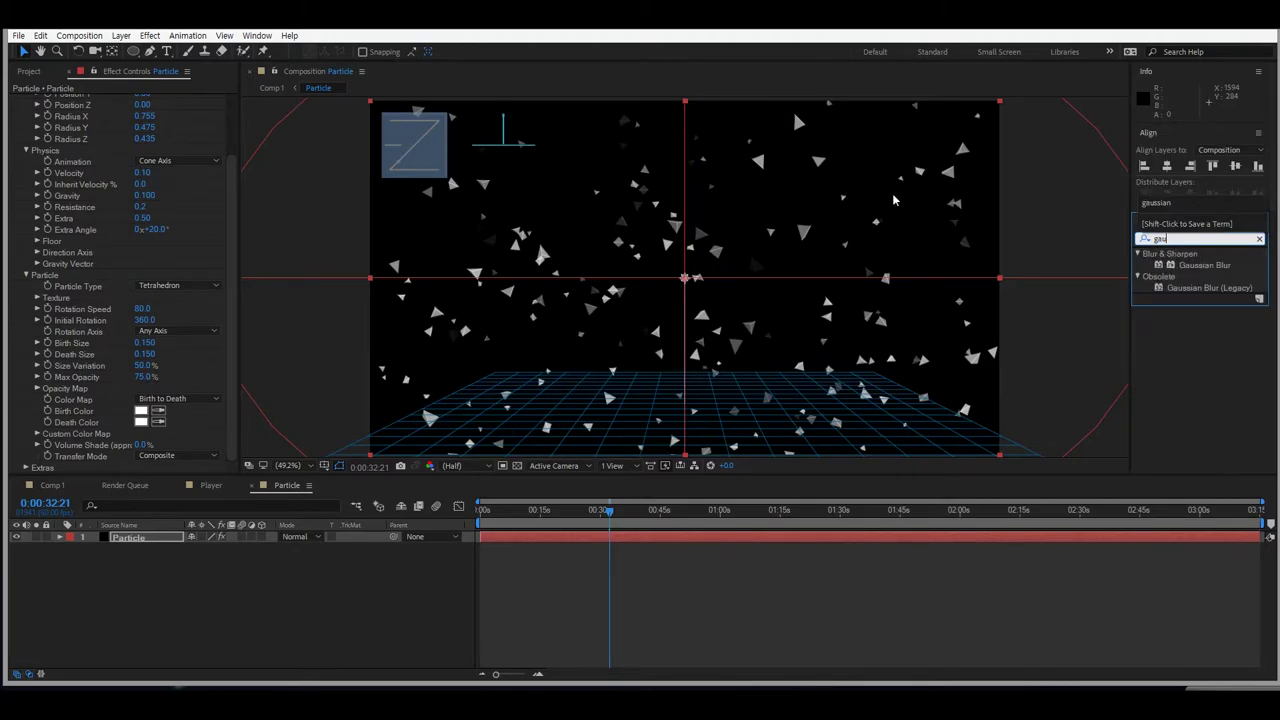
{"action": "type", "text": "ian blu"}
{"action": "left_click_drag", "start_coordinate": [1205, 265], "coordinate": [144, 428]}
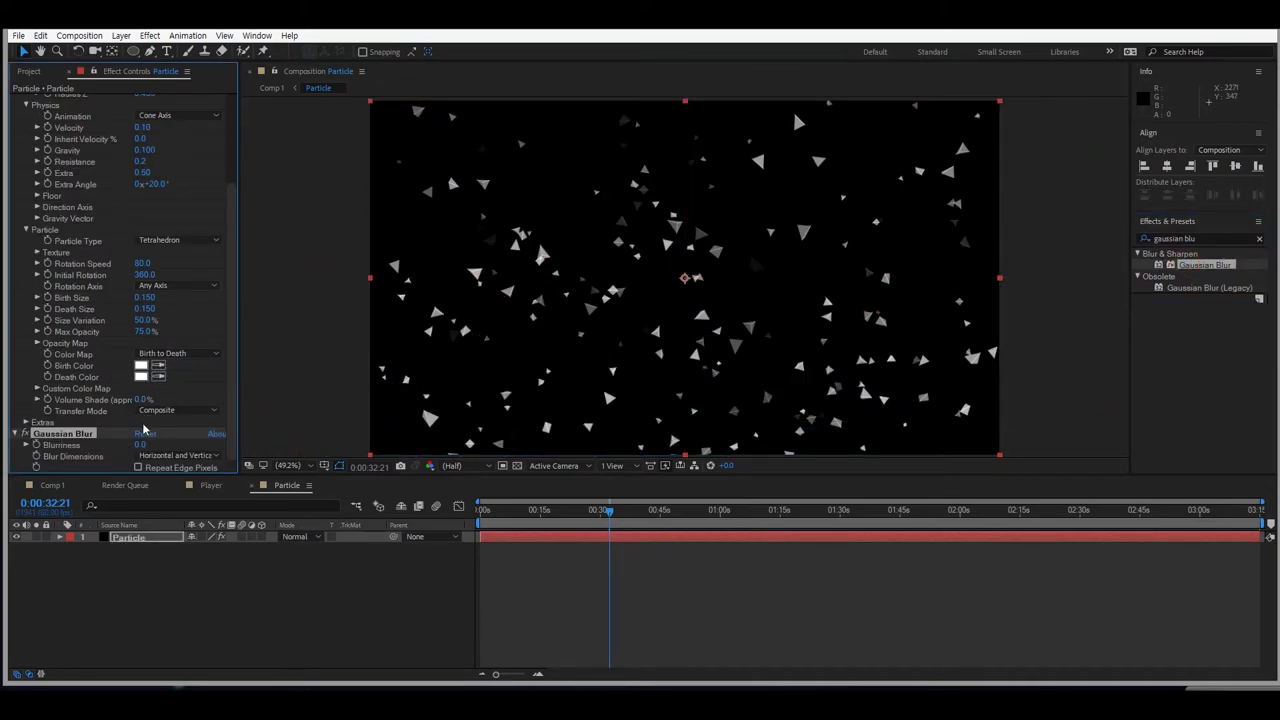
{"action": "left_click", "coordinate": [143, 444]}
{"action": "key", "text": "Return"}
Add a Find Edges effect below the Gaussian Blur on the Particle layer and turn on its Invert option.
{"action": "left_click", "coordinate": [1218, 241]}
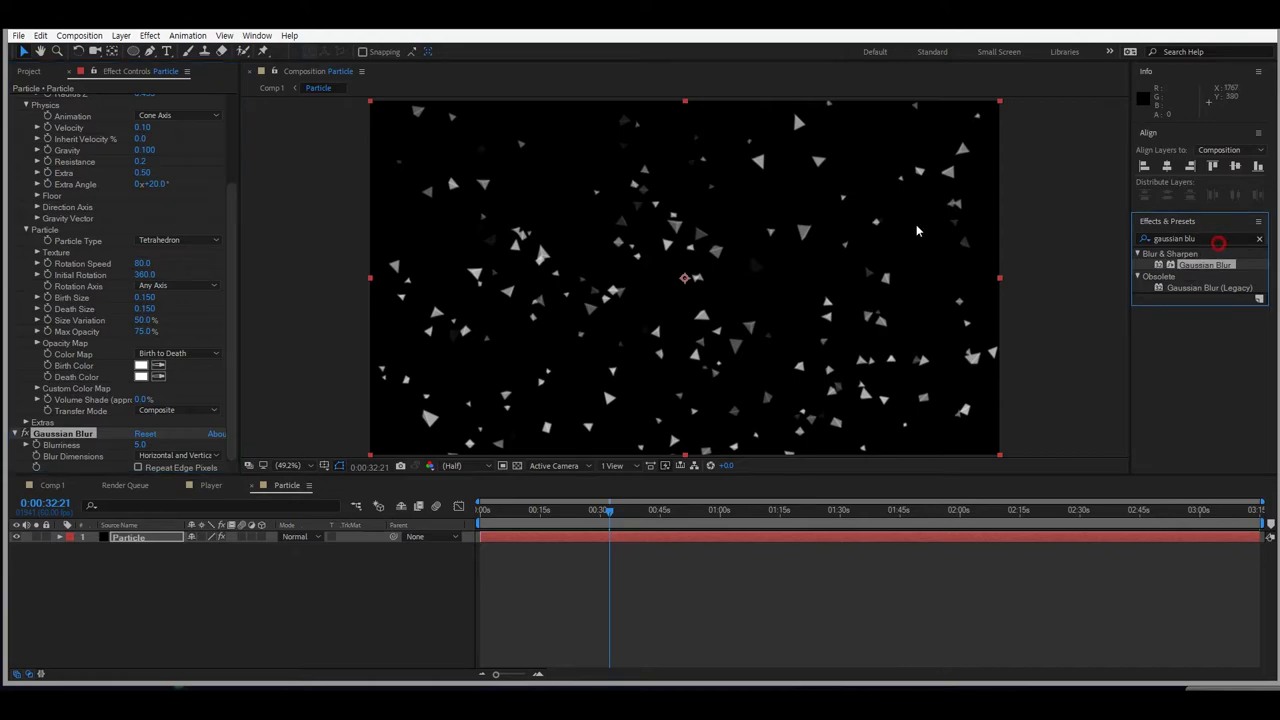
{"action": "key", "text": "h"}
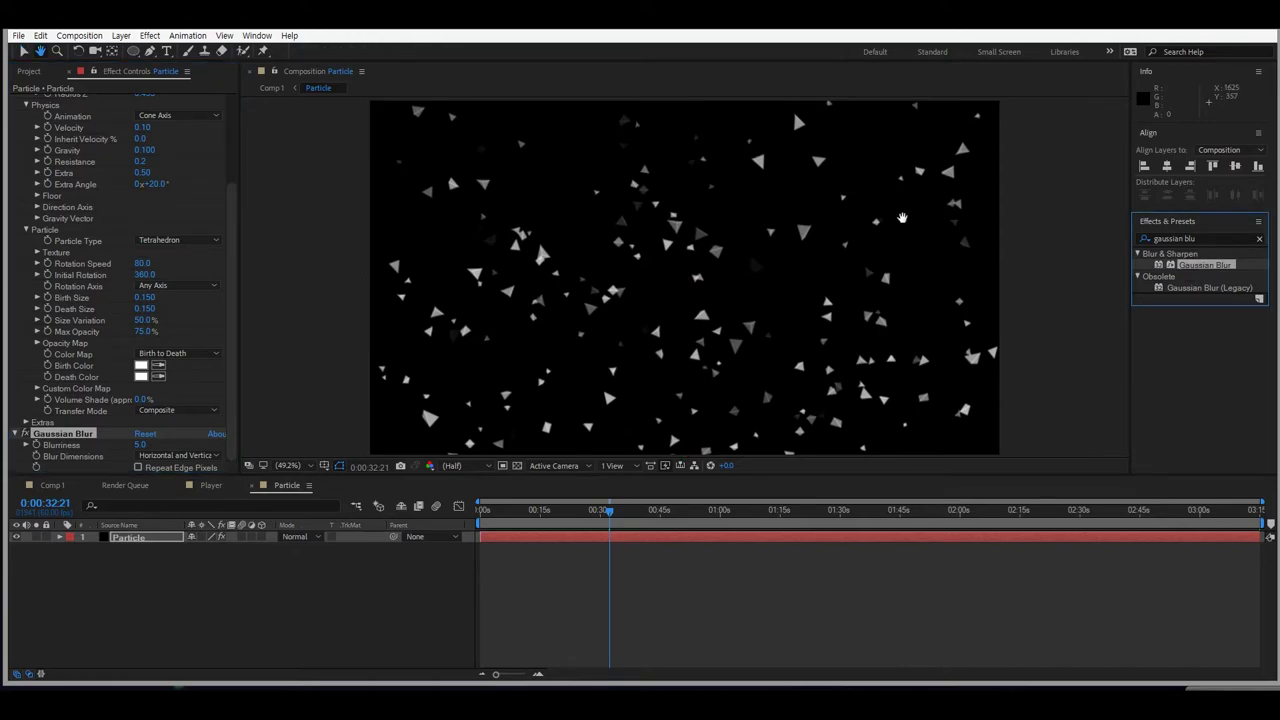
{"action": "key", "text": "space"}
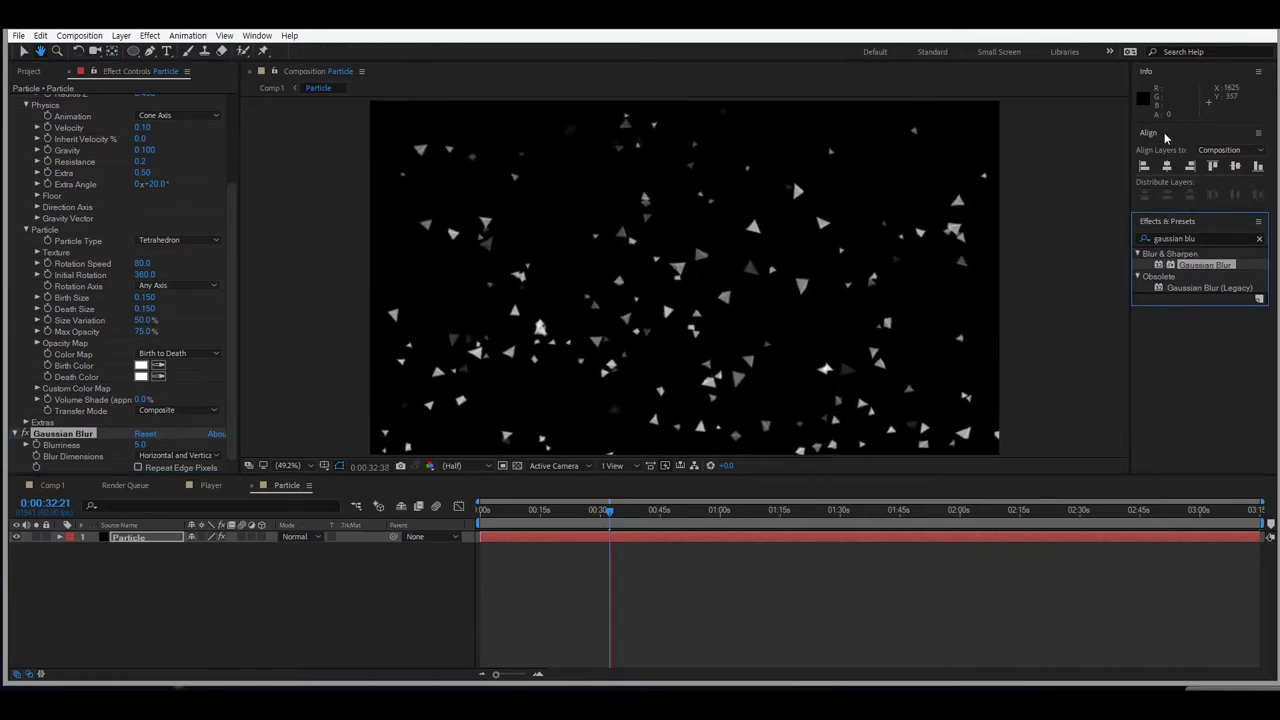
{"action": "left_click", "coordinate": [923, 577]}
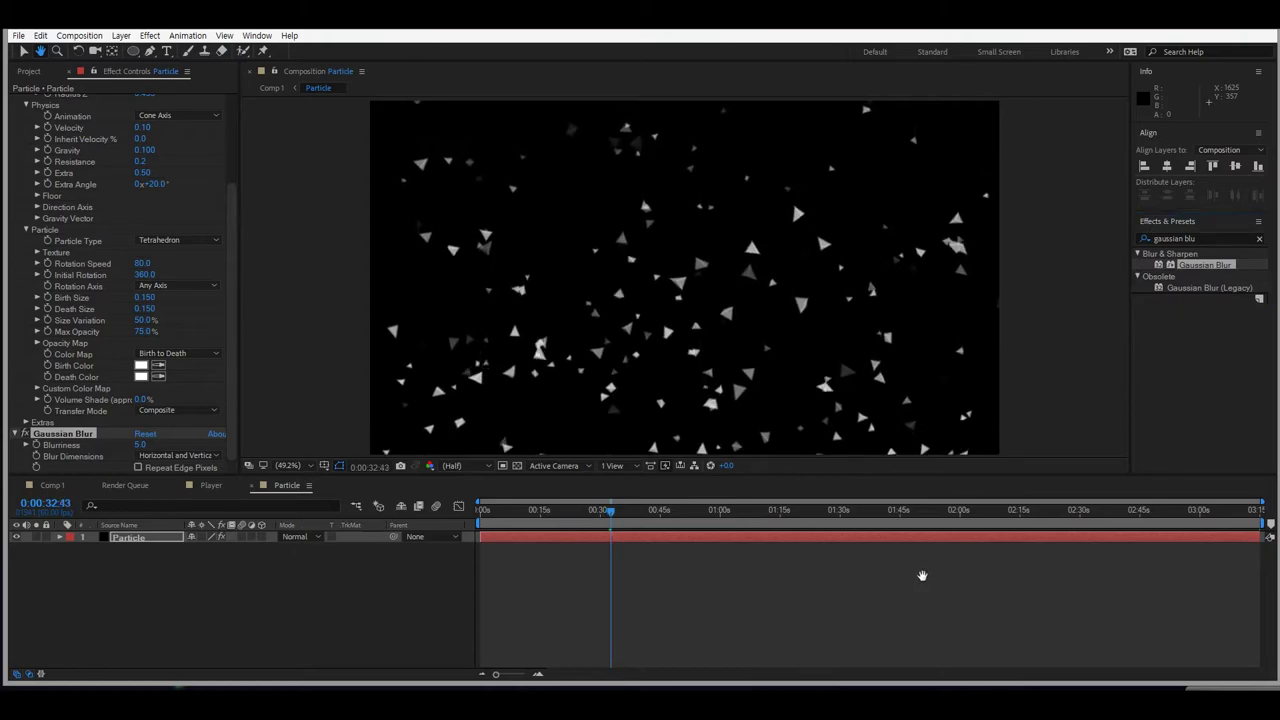
{"action": "left_click", "coordinate": [1221, 240]}
{"action": "type", "text": "find"}
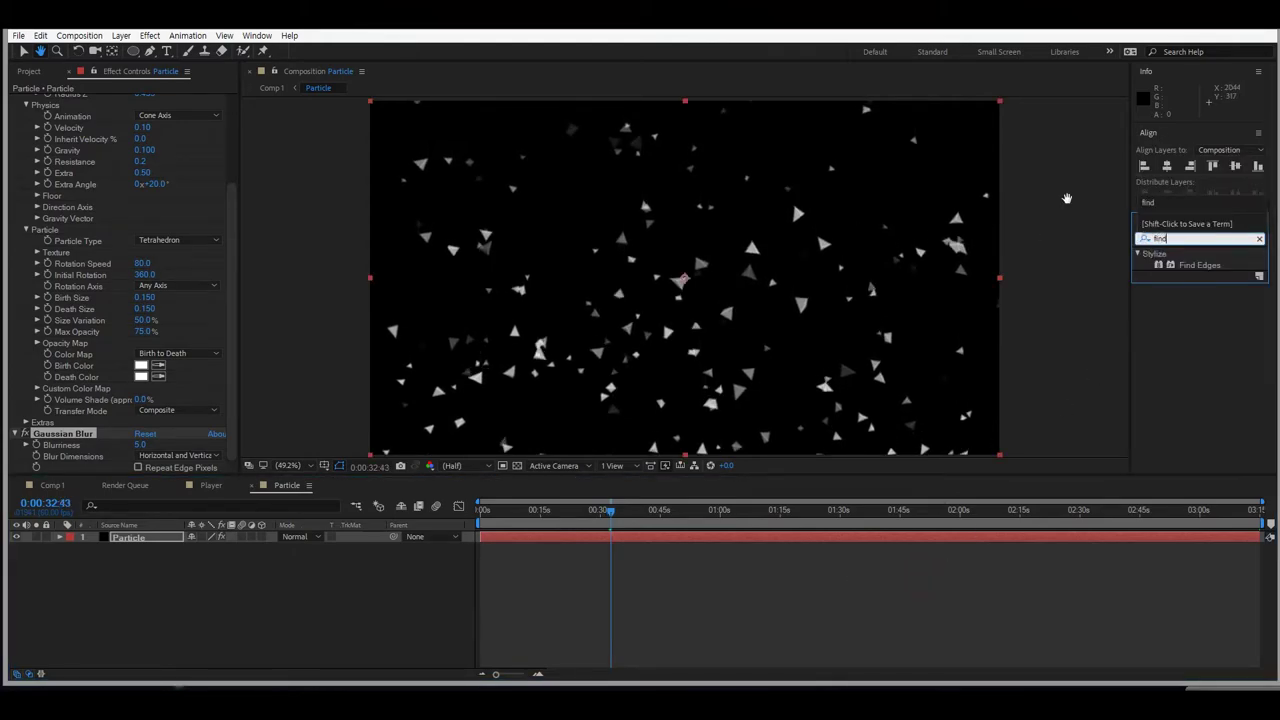
{"action": "left_click", "coordinate": [1178, 266]}
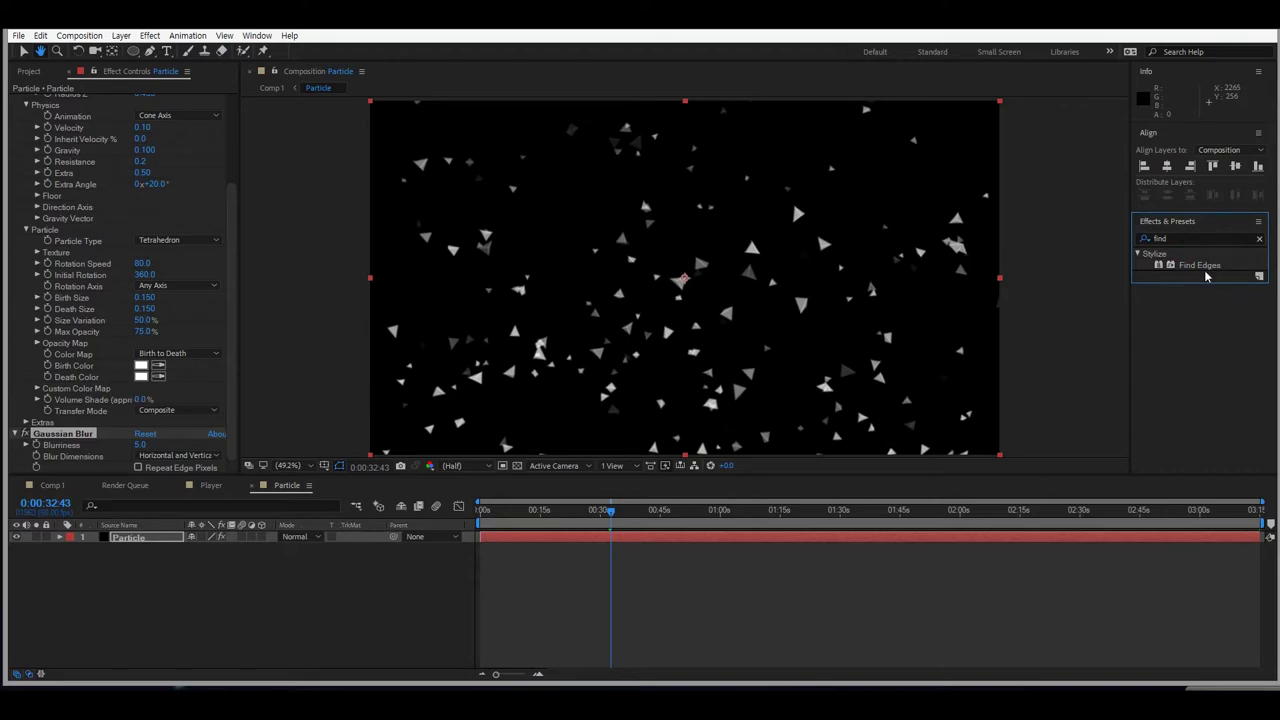
{"action": "left_click", "coordinate": [1184, 267]}
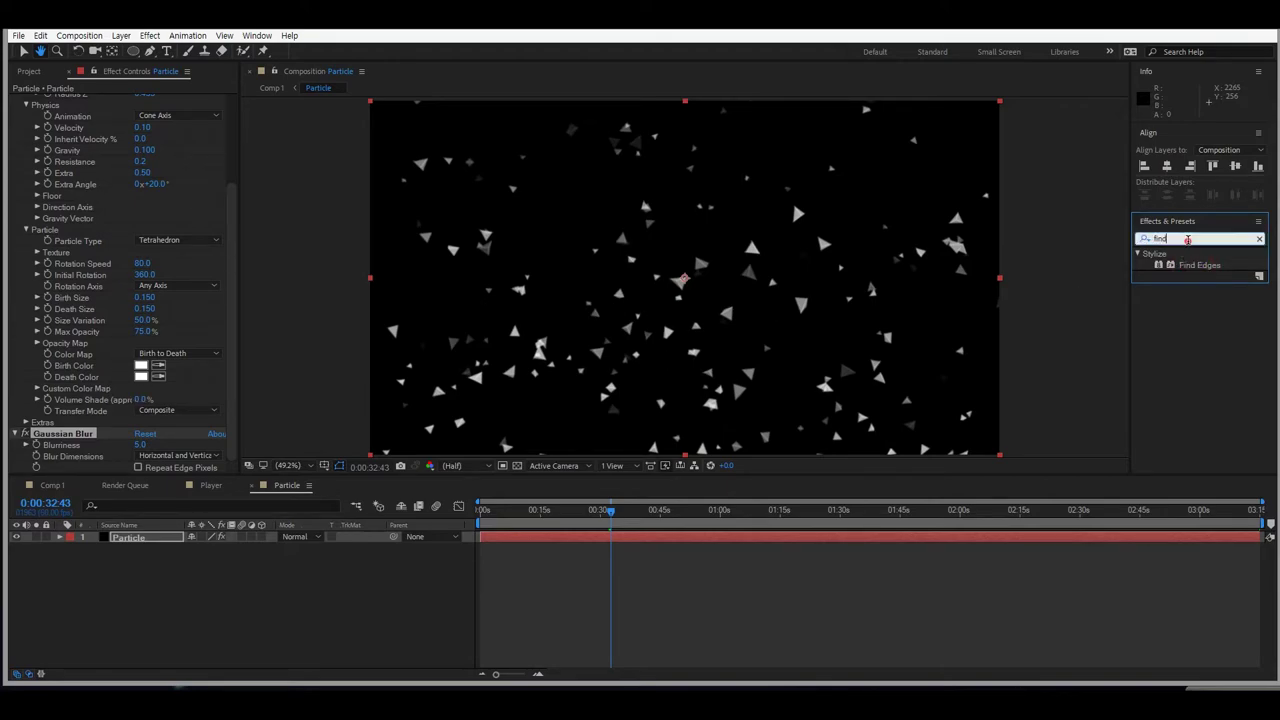
{"action": "left_click", "coordinate": [1176, 262]}
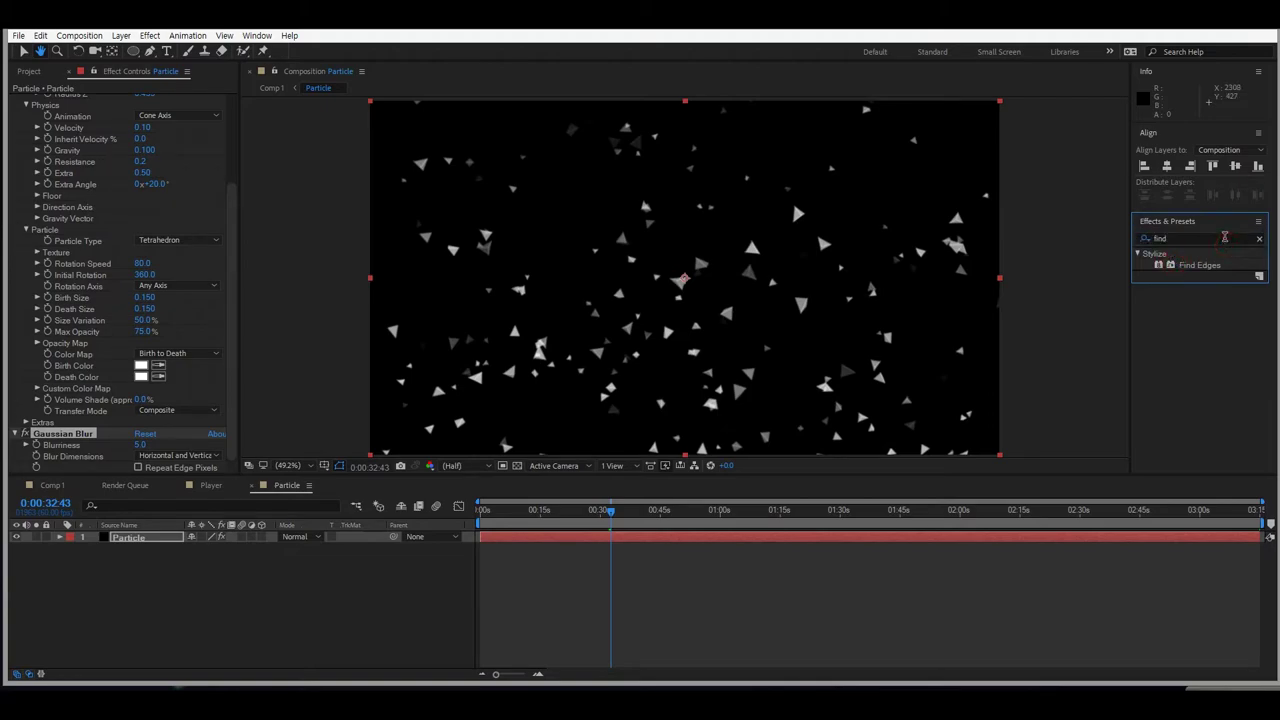
{"action": "double_click", "coordinate": [1199, 265]}
{"action": "left_click_drag", "start_coordinate": [1193, 269], "coordinate": [76, 450]}
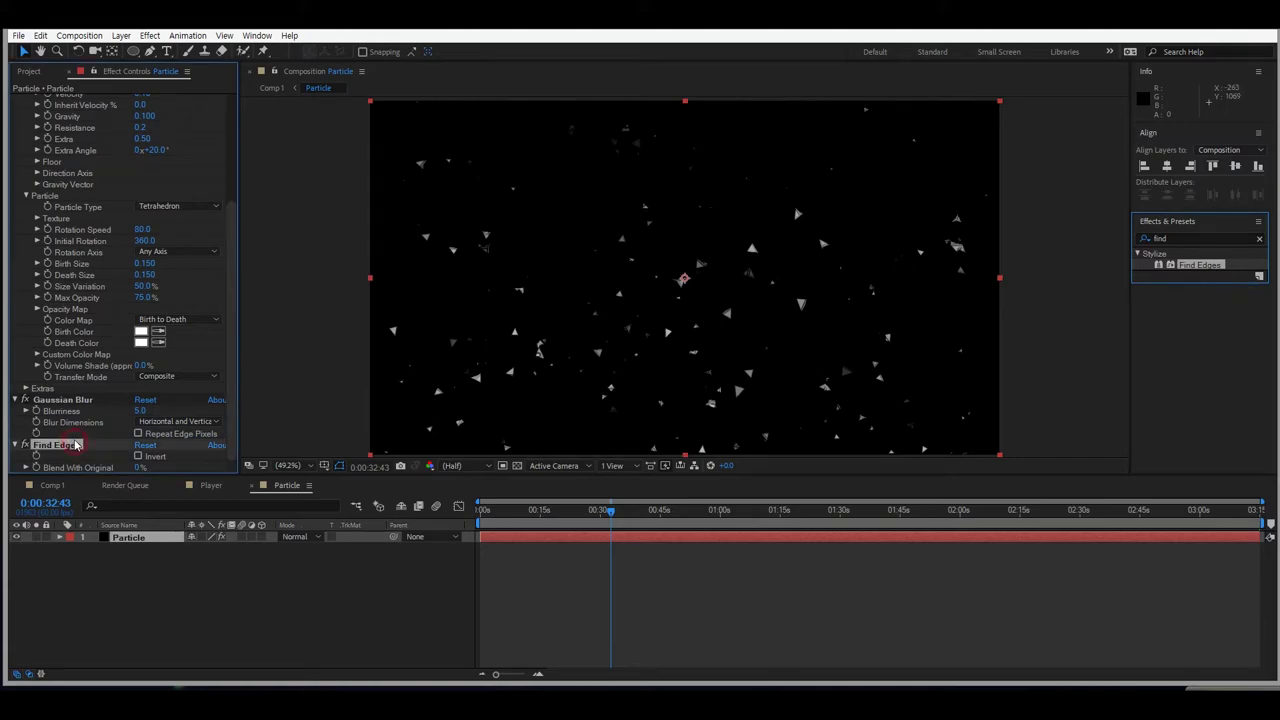
{"action": "left_click", "coordinate": [138, 456]}
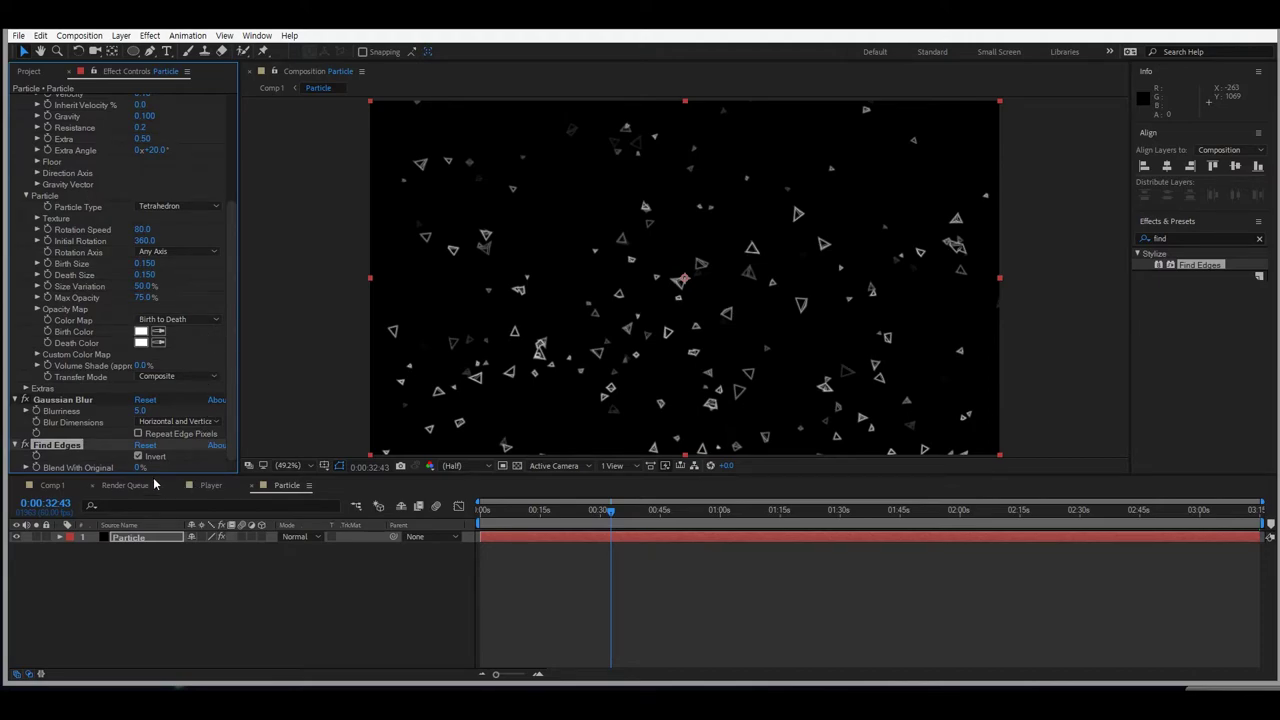
Add a Fill effect below Find Edges on the Particle layer and set its color to dark teal blue 2B5F74.
{"action": "left_click", "coordinate": [1193, 241]}
{"action": "type", "text": "fill"}
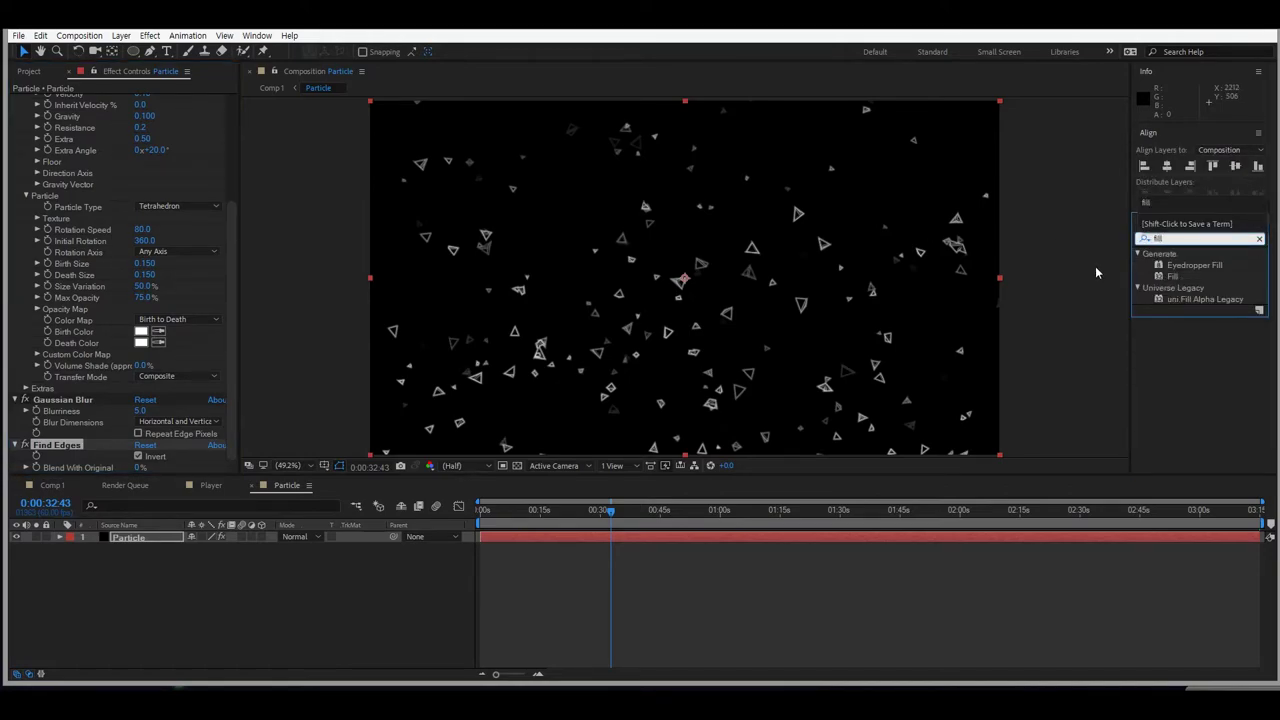
{"action": "left_click_drag", "start_coordinate": [1172, 276], "coordinate": [80, 466]}
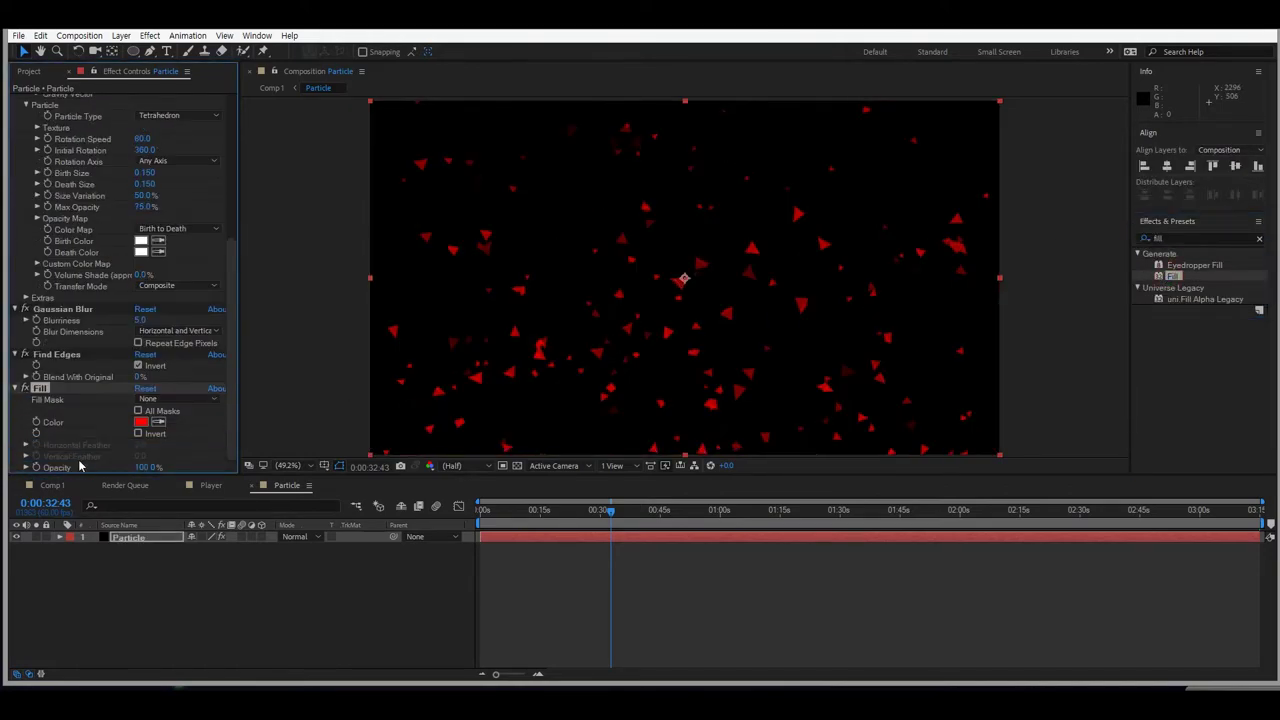
{"action": "left_click", "coordinate": [142, 423]}
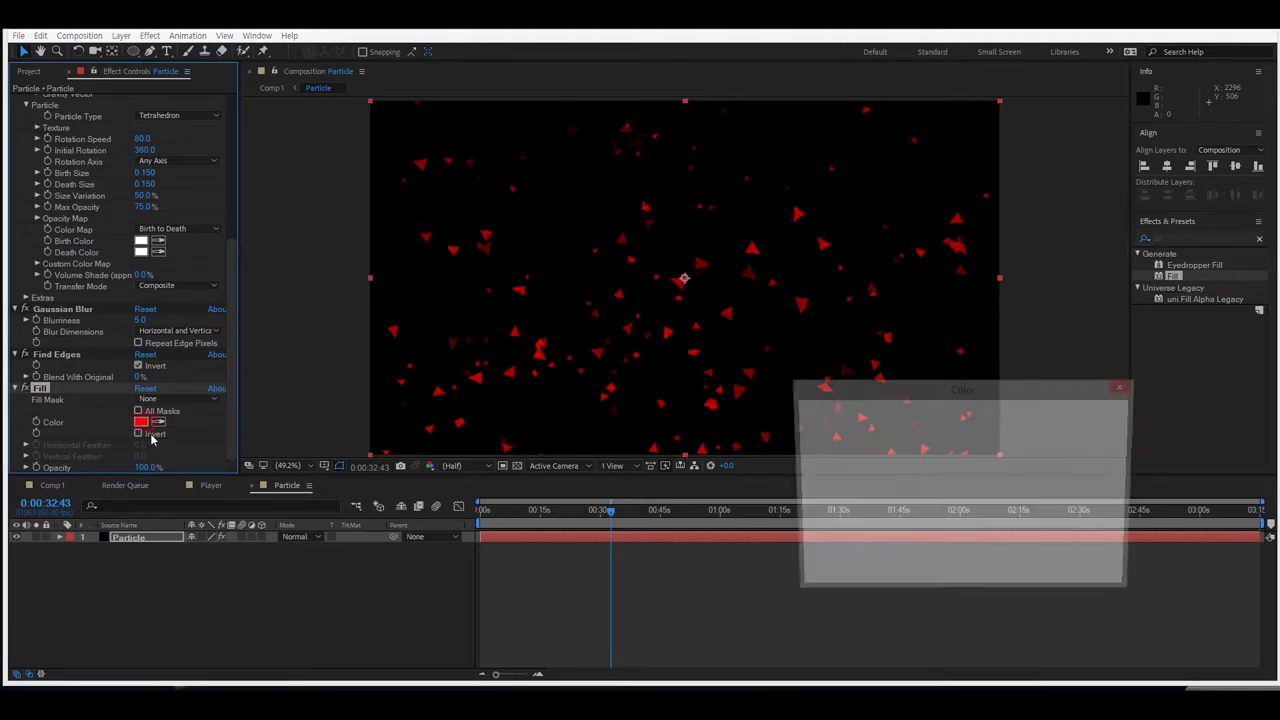
{"action": "left_click", "coordinate": [990, 490]}
{"action": "mouse_move", "coordinate": [934, 476]}
{"action": "left_mouse_down"}
{"action": "mouse_move", "coordinate": [943, 491]}
{"action": "mouse_move", "coordinate": [910, 503]}
{"action": "left_mouse_up"}
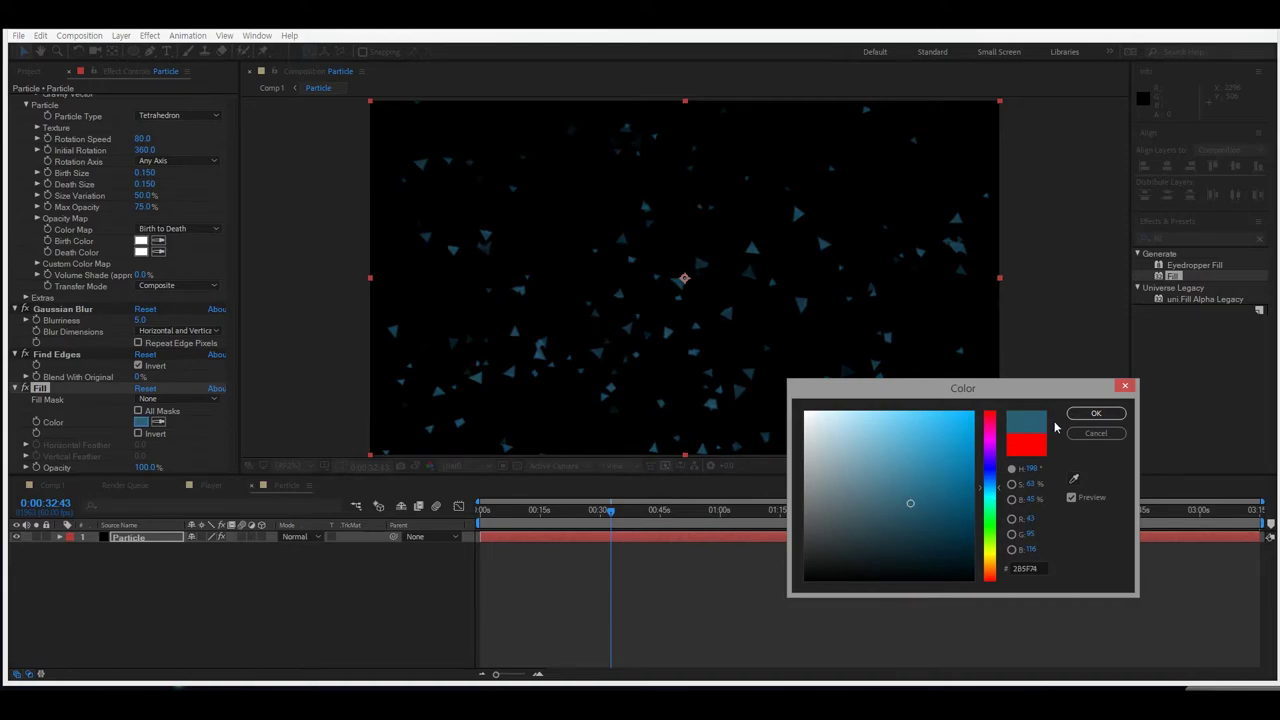
{"action": "left_click", "coordinate": [1093, 414]}
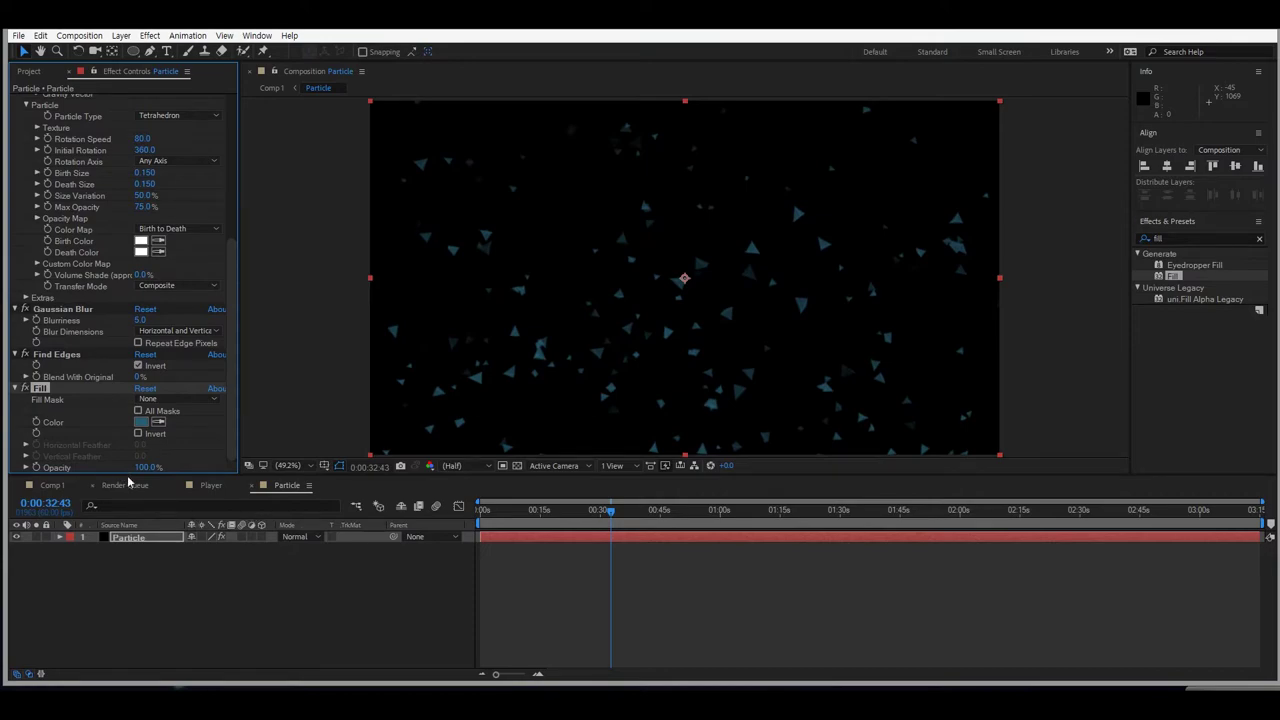
Set the Particle solid's height to 300 px and move the layer up near the top of the frame.
{"action": "left_click", "coordinate": [121, 35]}
{"action": "left_click", "coordinate": [138, 68]}
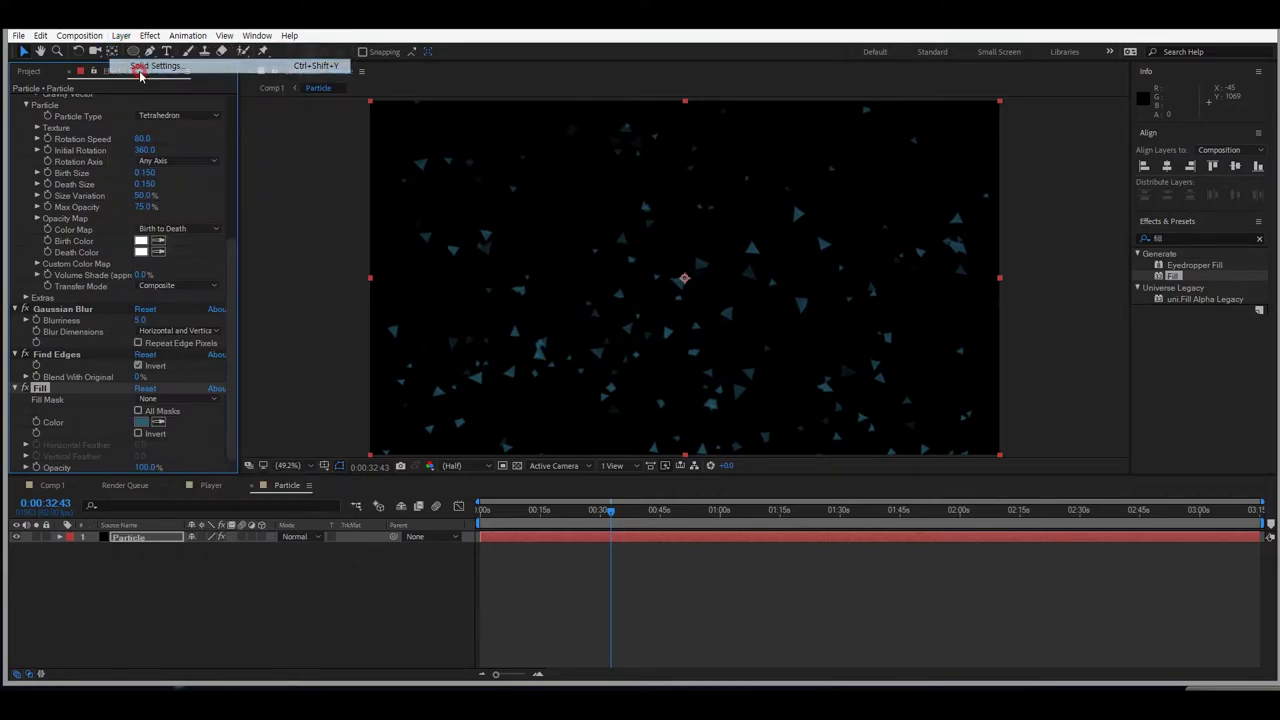
{"action": "left_click", "coordinate": [968, 268]}
{"action": "type", "text": "300"}
{"action": "key", "text": "Return"}
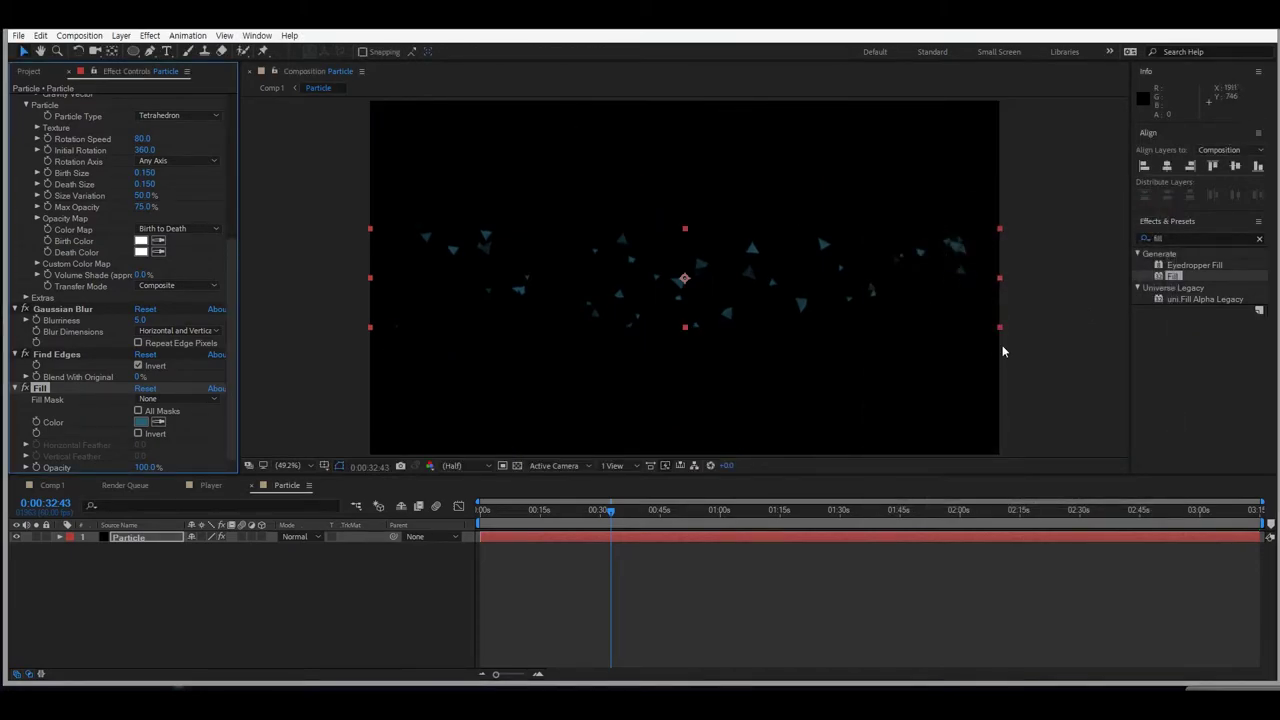
{"action": "left_click_drag", "start_coordinate": [825, 278], "coordinate": [840, 165]}
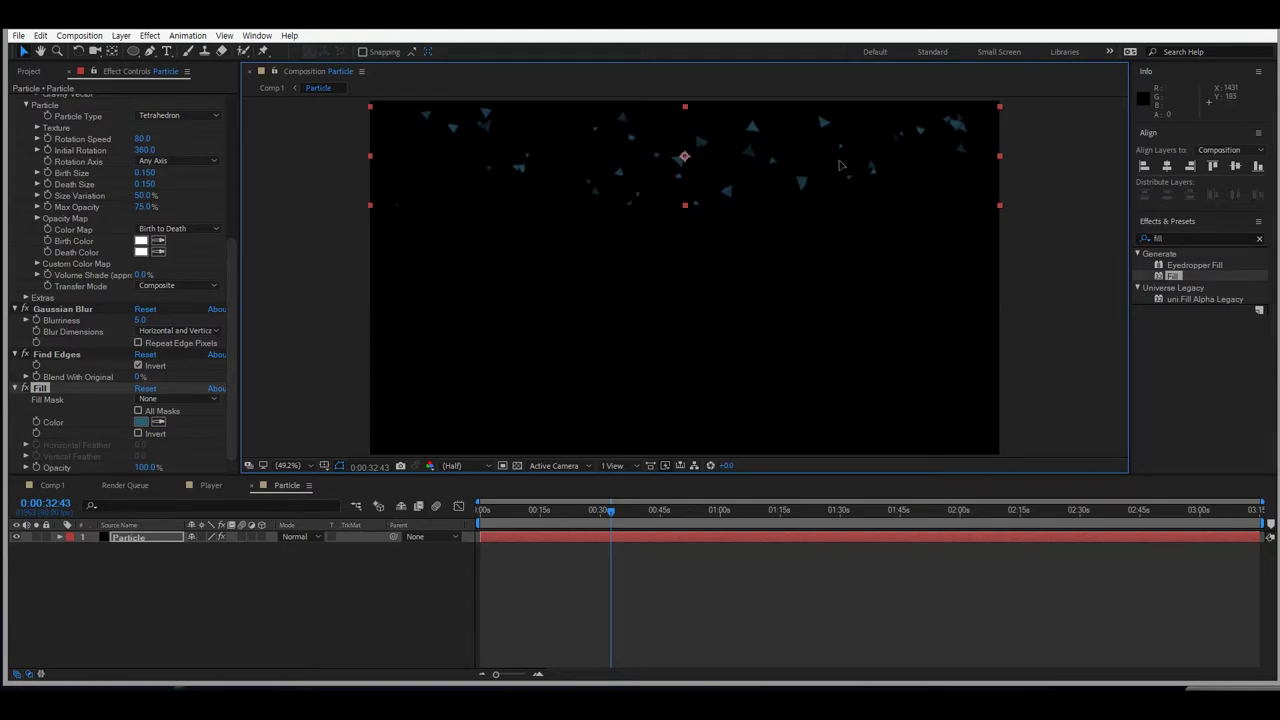
{"action": "left_click", "coordinate": [1028, 408]}
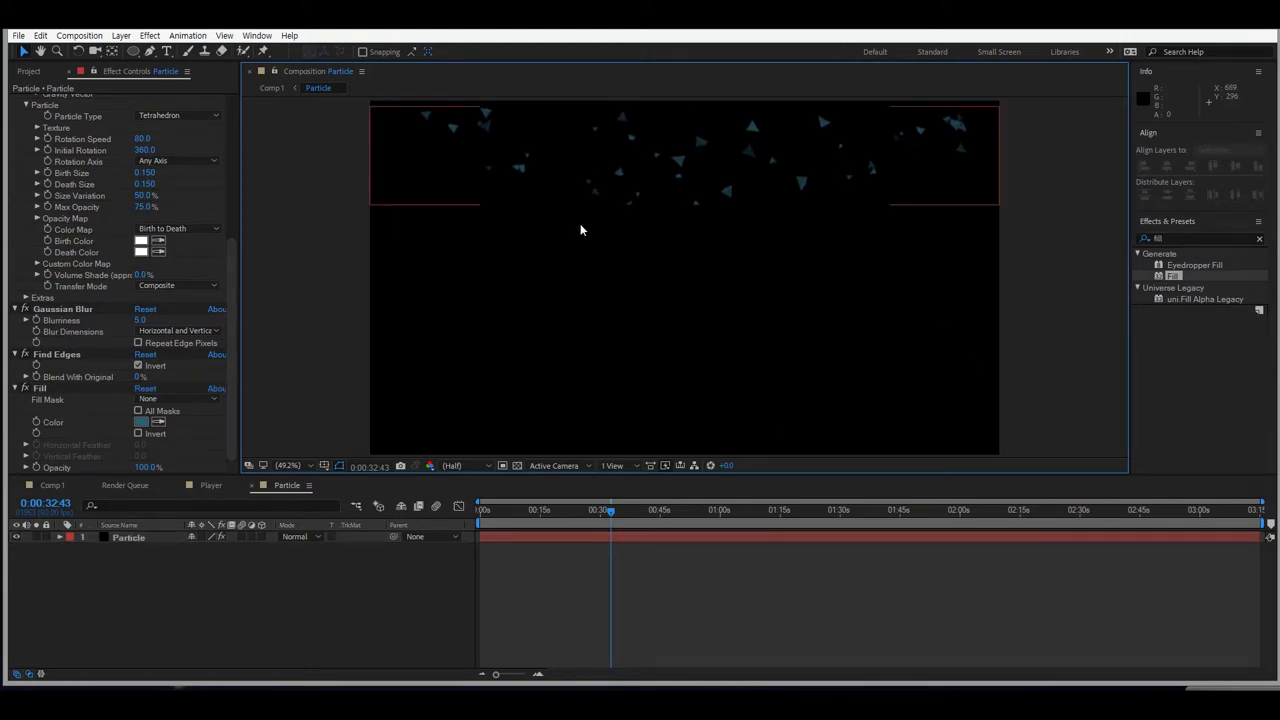
Set the Particle composition's height to 300 px with the aspect ratio locked.
{"action": "right_click", "coordinate": [226, 620]}
{"action": "left_click", "coordinate": [275, 456]}
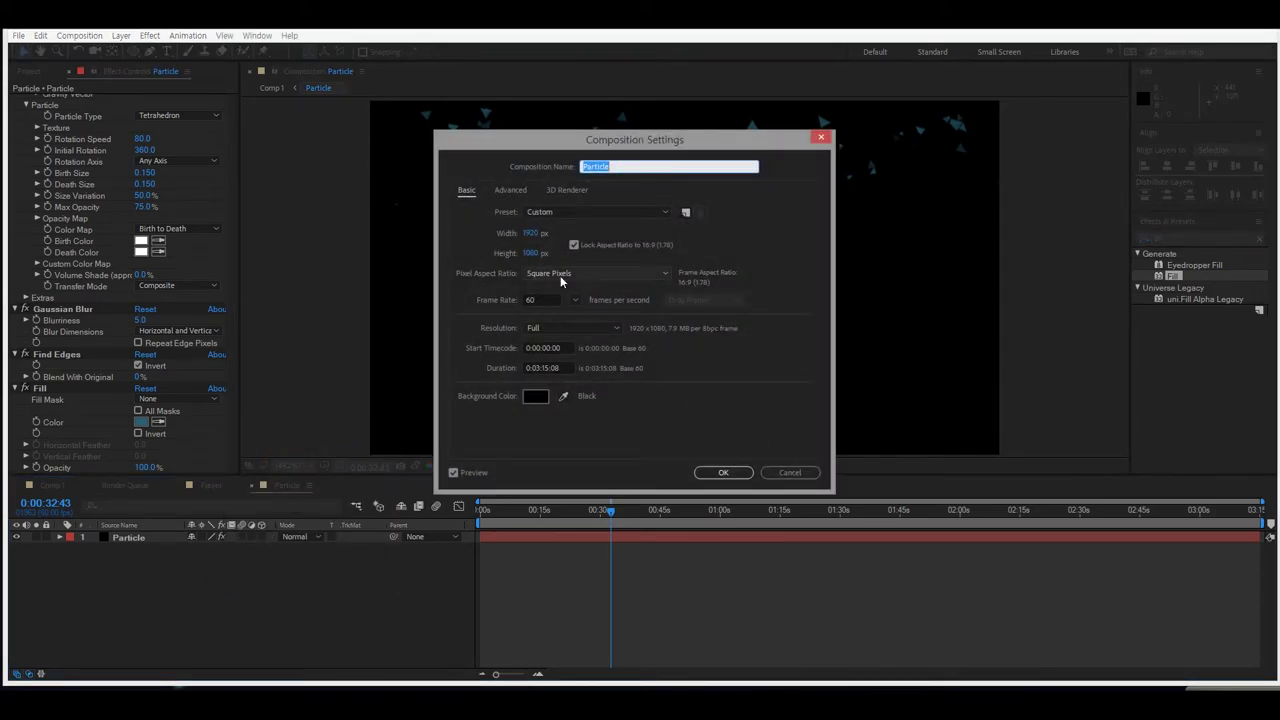
{"action": "left_click", "coordinate": [533, 255]}
{"action": "type", "text": "200"}
{"action": "key", "text": "Return"}
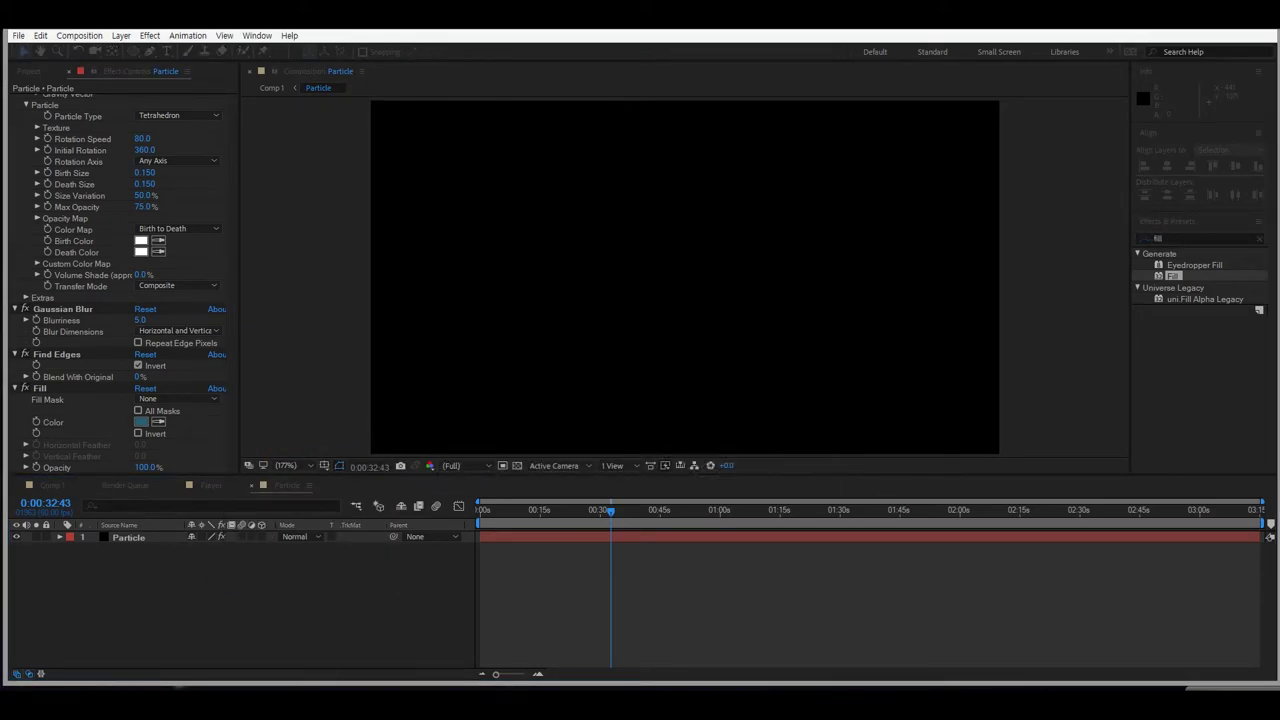
Open the Particle layer's transform properties and raise its vertical position to about 13.8 to bring it into the frame.
{"action": "left_click", "coordinate": [60, 538]}
{"action": "left_click", "coordinate": [57, 537]}
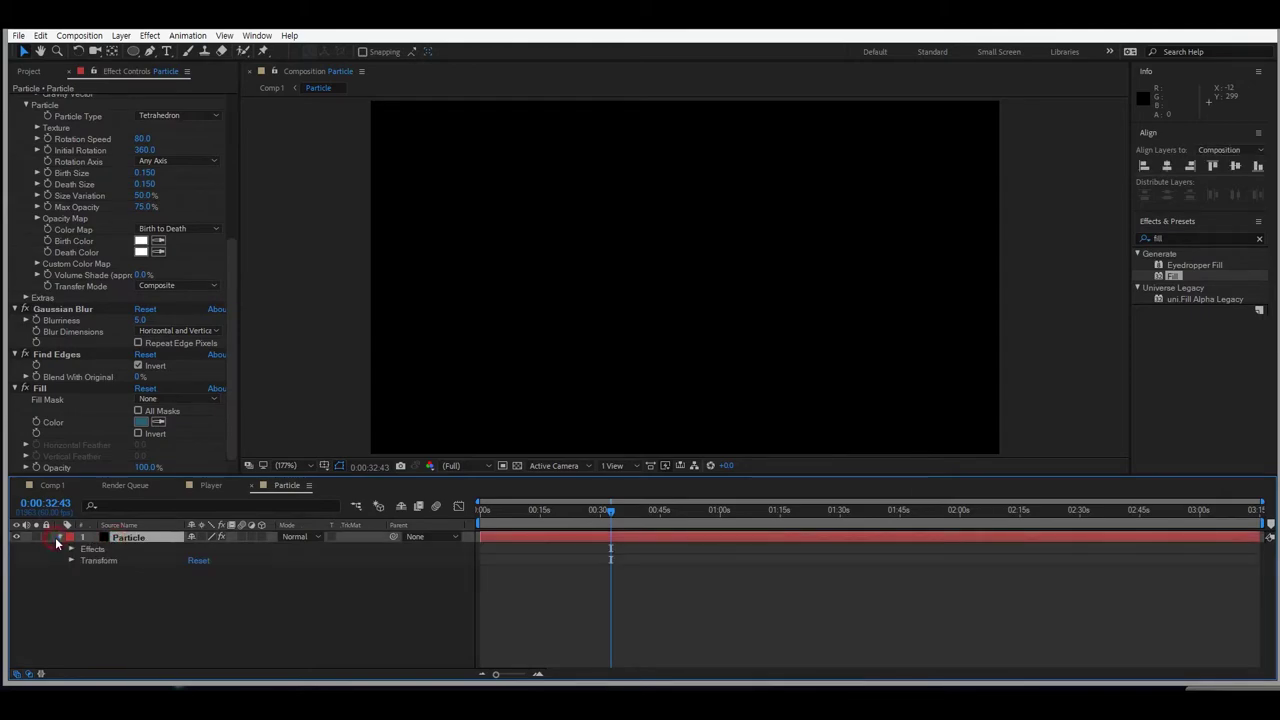
{"action": "left_click", "coordinate": [72, 562]}
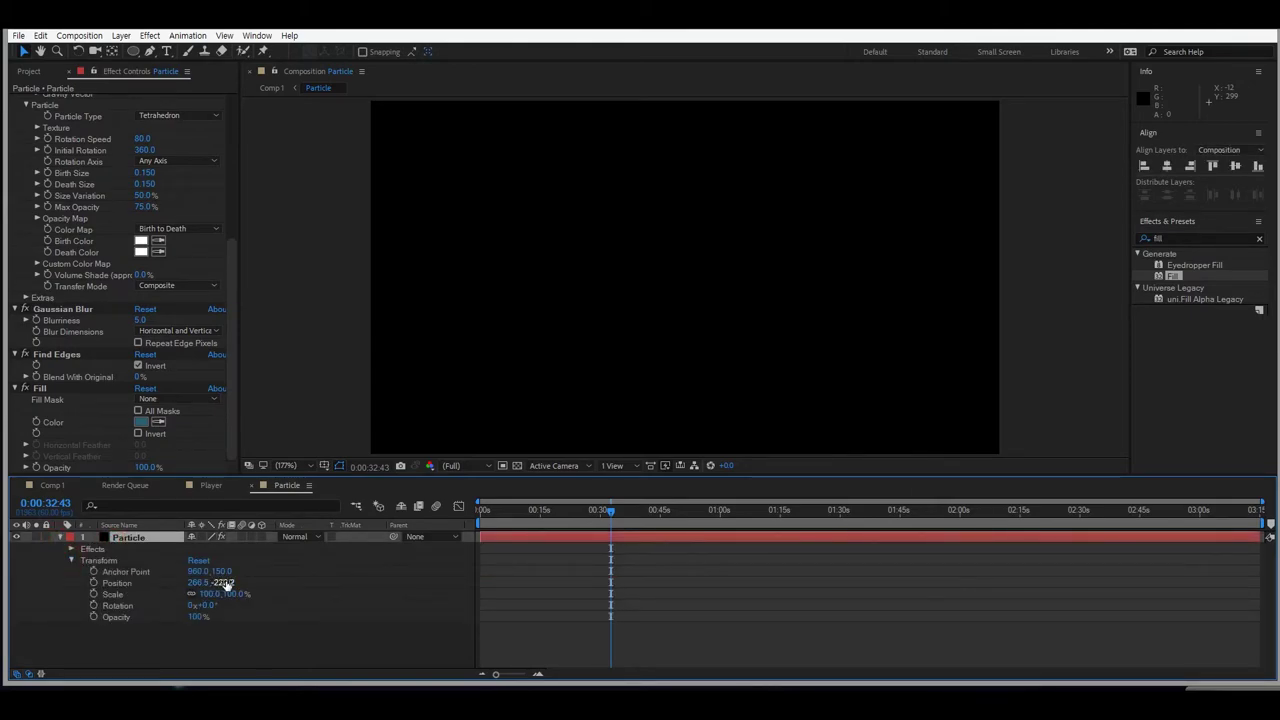
{"action": "left_click", "coordinate": [222, 582]}
{"action": "left_click_drag", "start_coordinate": [173, 603], "coordinate": [378, 590]}
{"action": "scroll", "coordinate": [810, 295], "scroll_direction": "down", "scroll_amount": 4}
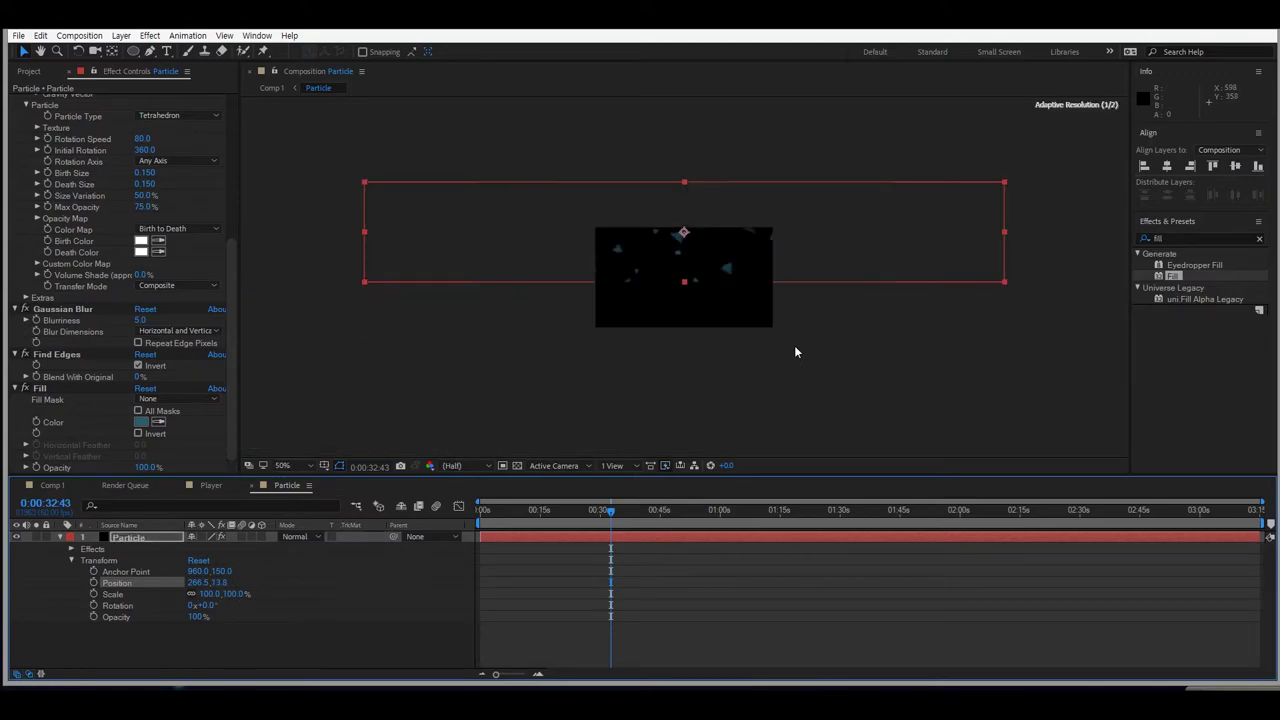
Unlock the Particle composition's aspect ratio and set its width to 1920 px.
{"action": "right_click", "coordinate": [303, 644]}
{"action": "left_click", "coordinate": [358, 517]}
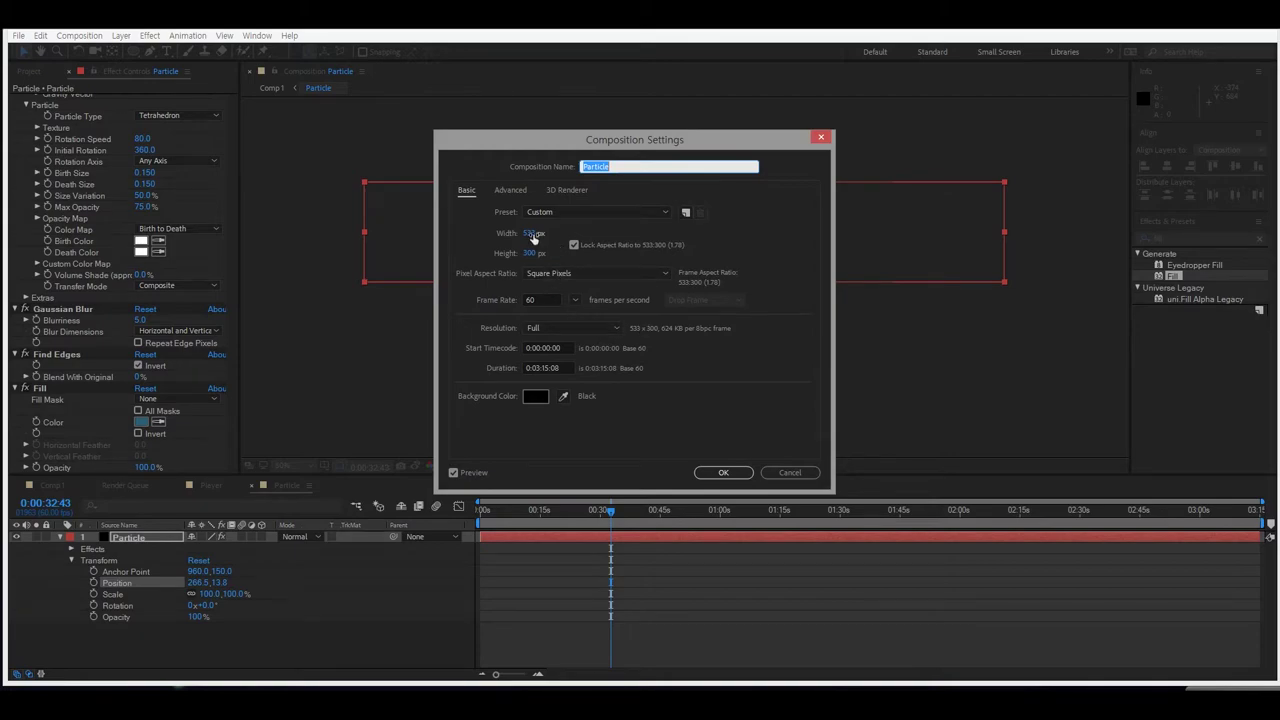
{"action": "left_click", "coordinate": [529, 233]}
{"action": "left_click", "coordinate": [573, 245]}
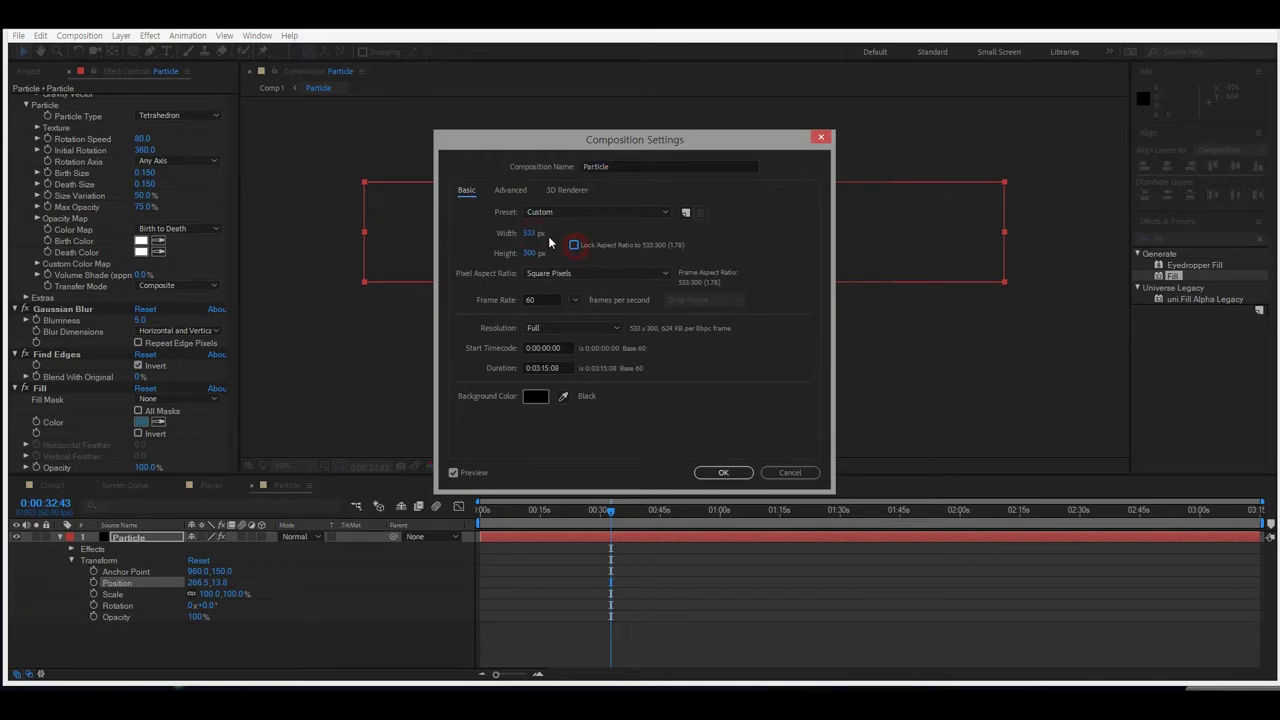
{"action": "type", "text": "1920"}
{"action": "key", "text": "Return"}
Move the Particle layer down to about 960, 149.8 so that it fills the composition frame.
{"action": "left_click", "coordinate": [684, 249]}
{"action": "left_click_drag", "start_coordinate": [684, 253], "coordinate": [686, 293]}
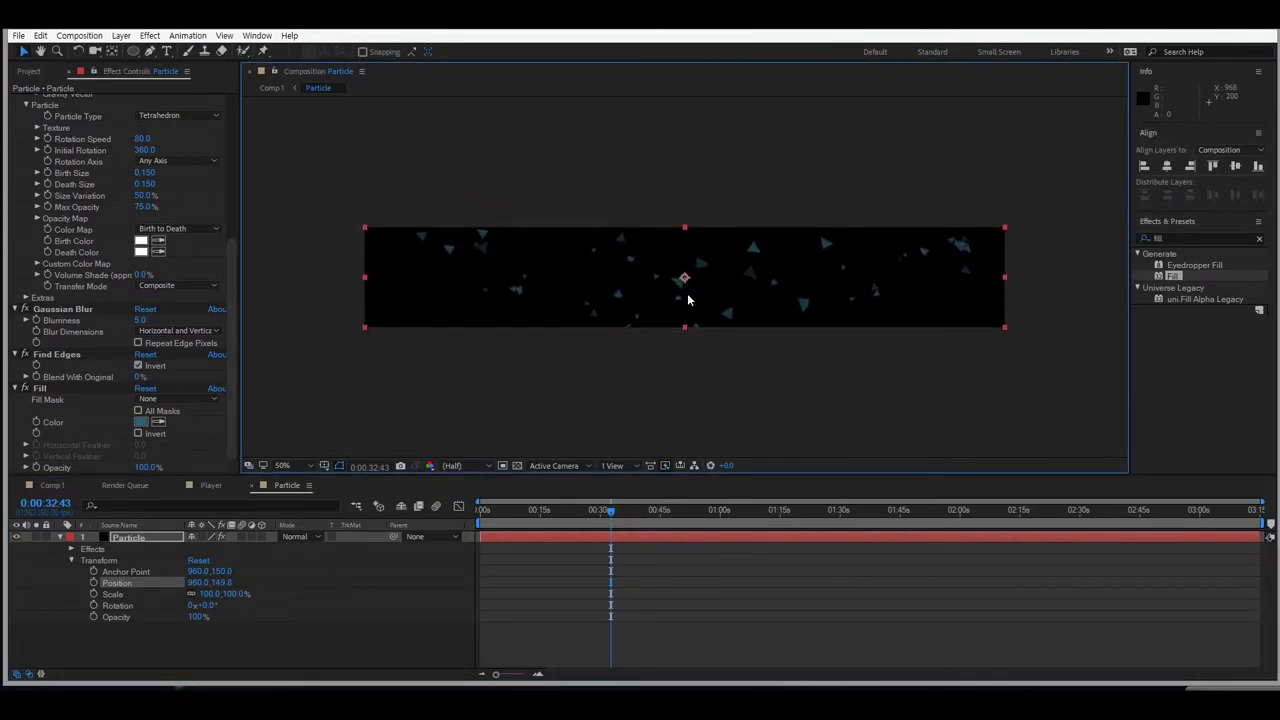
{"action": "left_click", "coordinate": [746, 432]}
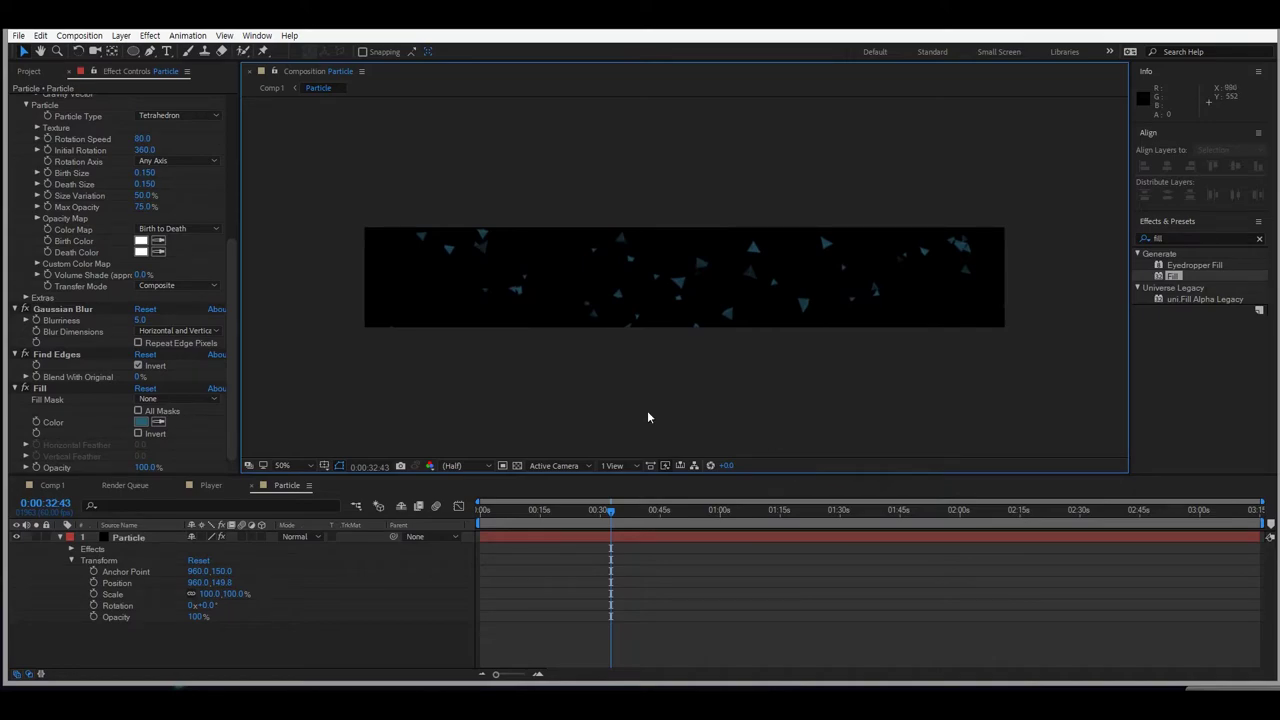
Go back to Comp 1 and move the Particle layer up to just above the frame's center.
{"action": "left_click", "coordinate": [53, 486]}
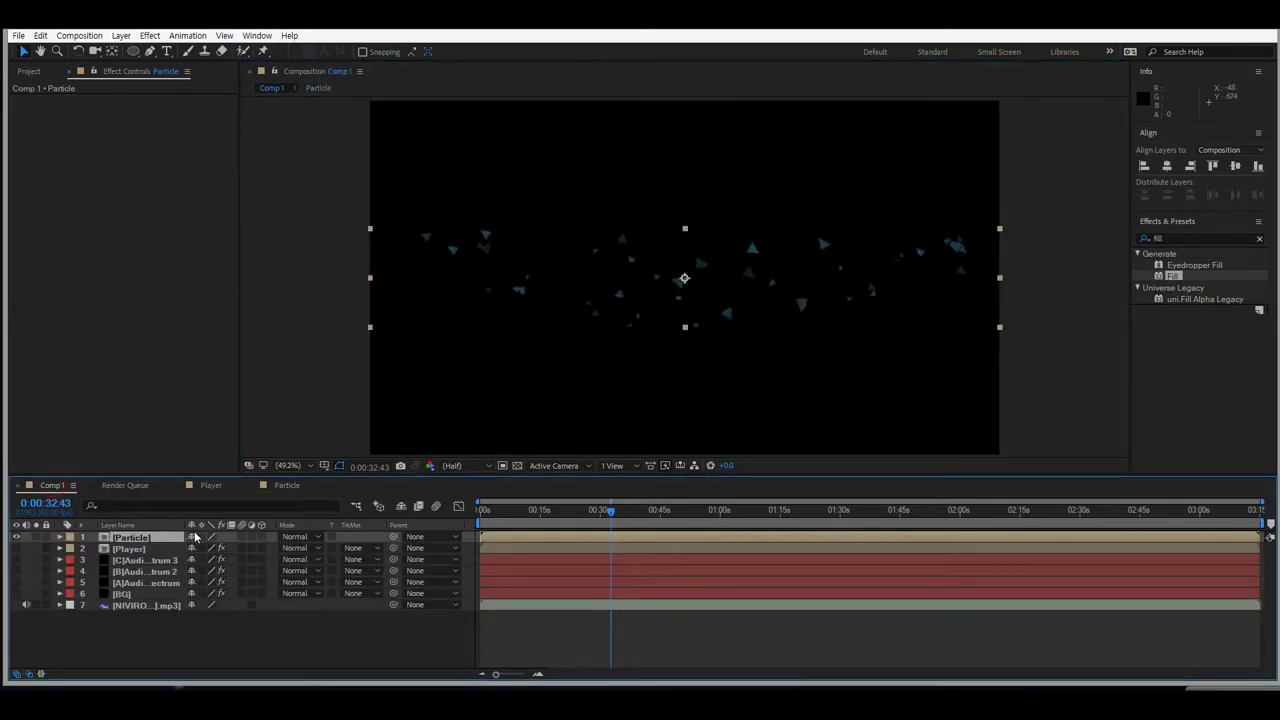
{"action": "left_click_drag", "start_coordinate": [715, 298], "coordinate": [727, 251]}
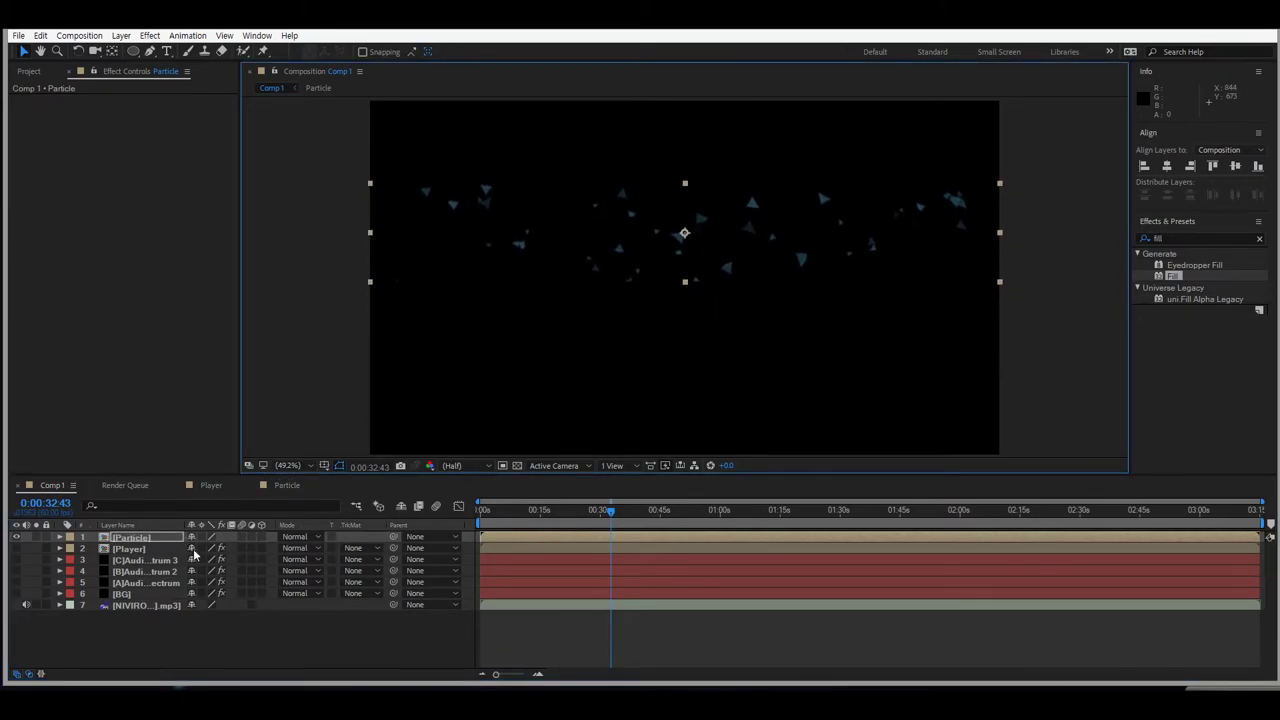
{"action": "right_click", "coordinate": [136, 540]}
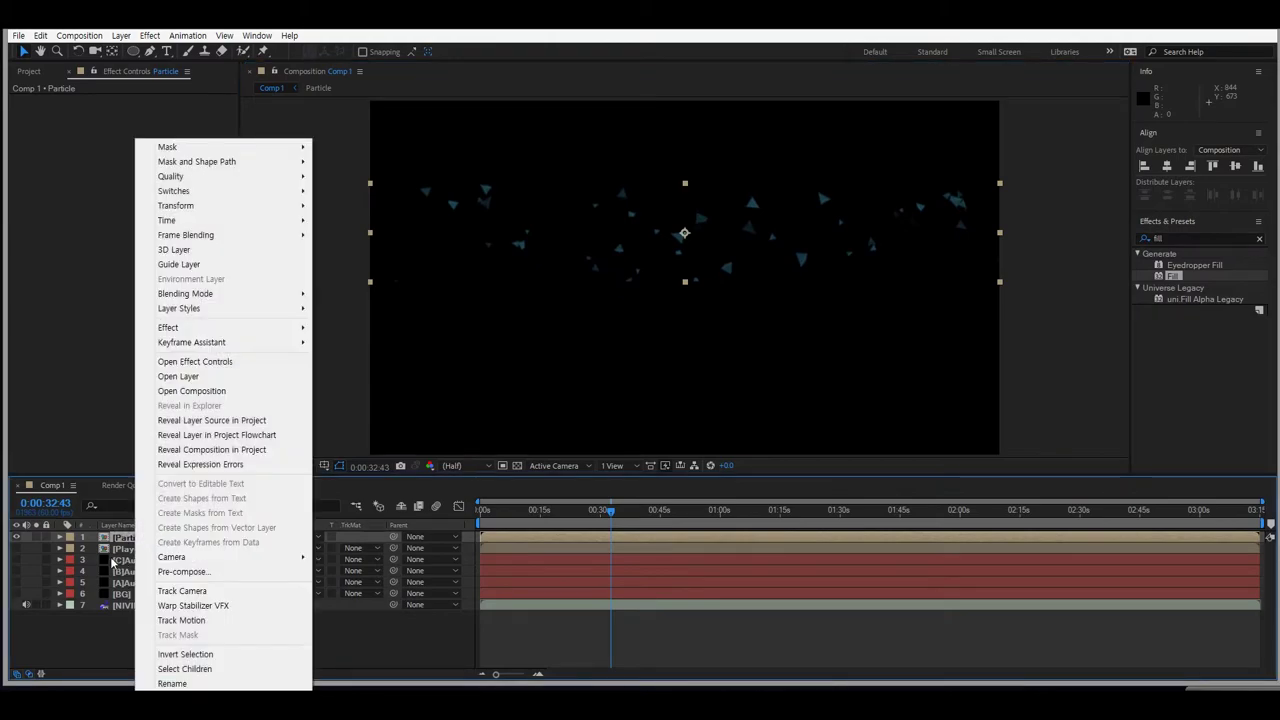
Duplicate the Particle layer and rename the upper copy 2Particle.
{"action": "left_click", "coordinate": [121, 540]}
{"action": "key", "text": "ctrl+d"}
{"action": "right_click", "coordinate": [142, 546]}
{"action": "left_click", "coordinate": [188, 683]}
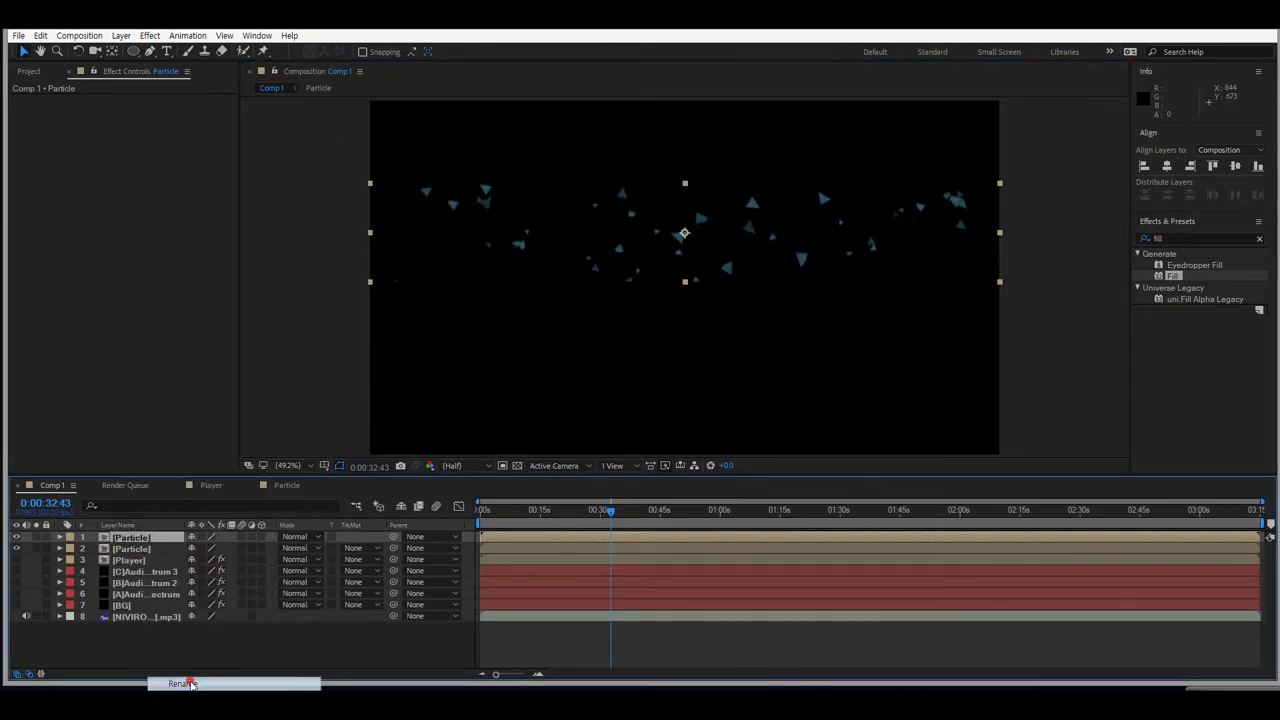
{"action": "key", "text": "Home"}
{"action": "type", "text": "2"}
{"action": "key", "text": "Return"}
Rename the original Particle layer 1Particle.
{"action": "right_click", "coordinate": [121, 547]}
{"action": "left_click", "coordinate": [170, 671]}
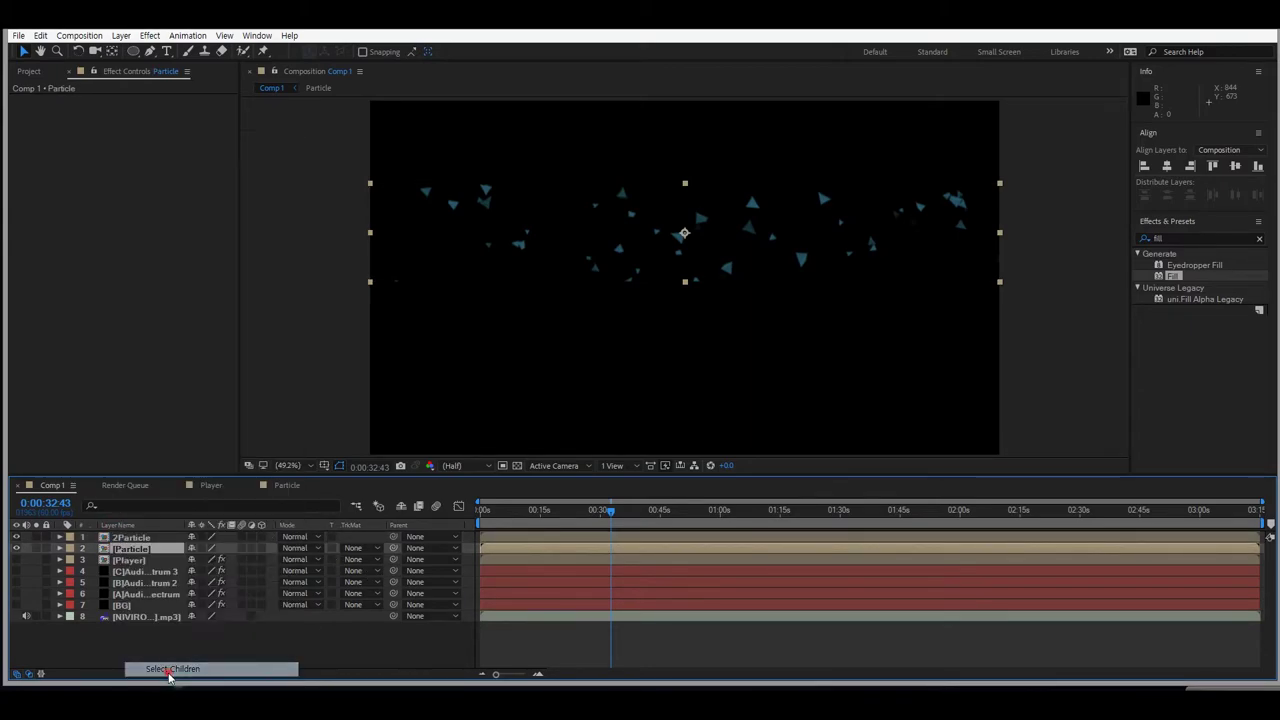
{"action": "right_click", "coordinate": [144, 553]}
{"action": "left_click", "coordinate": [181, 683]}
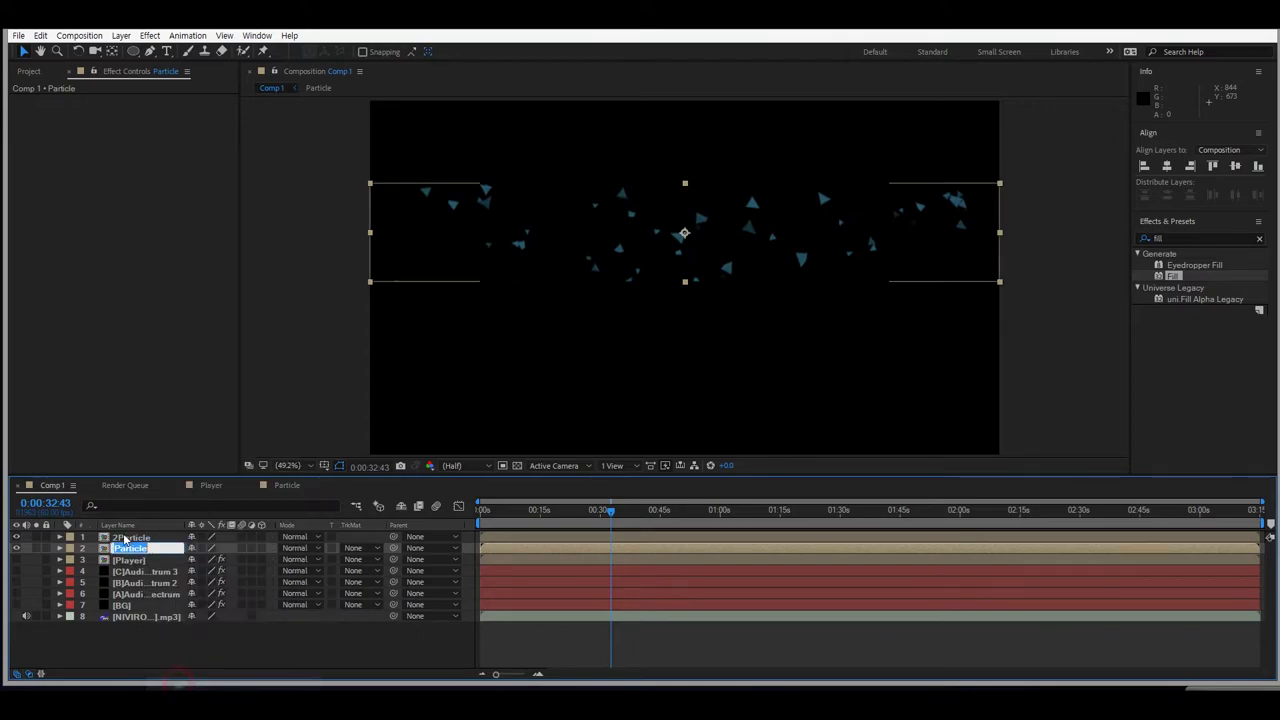
{"action": "left_click_drag", "start_coordinate": [126, 537], "coordinate": [111, 542]}
{"action": "right_click", "coordinate": [125, 548]}
{"action": "left_click", "coordinate": [175, 682]}
{"action": "key", "text": "Return"}
Flip the 2Particle layer vertically and move it down to mirror 1Particle below the frame's center.
{"action": "left_click", "coordinate": [123, 539]}
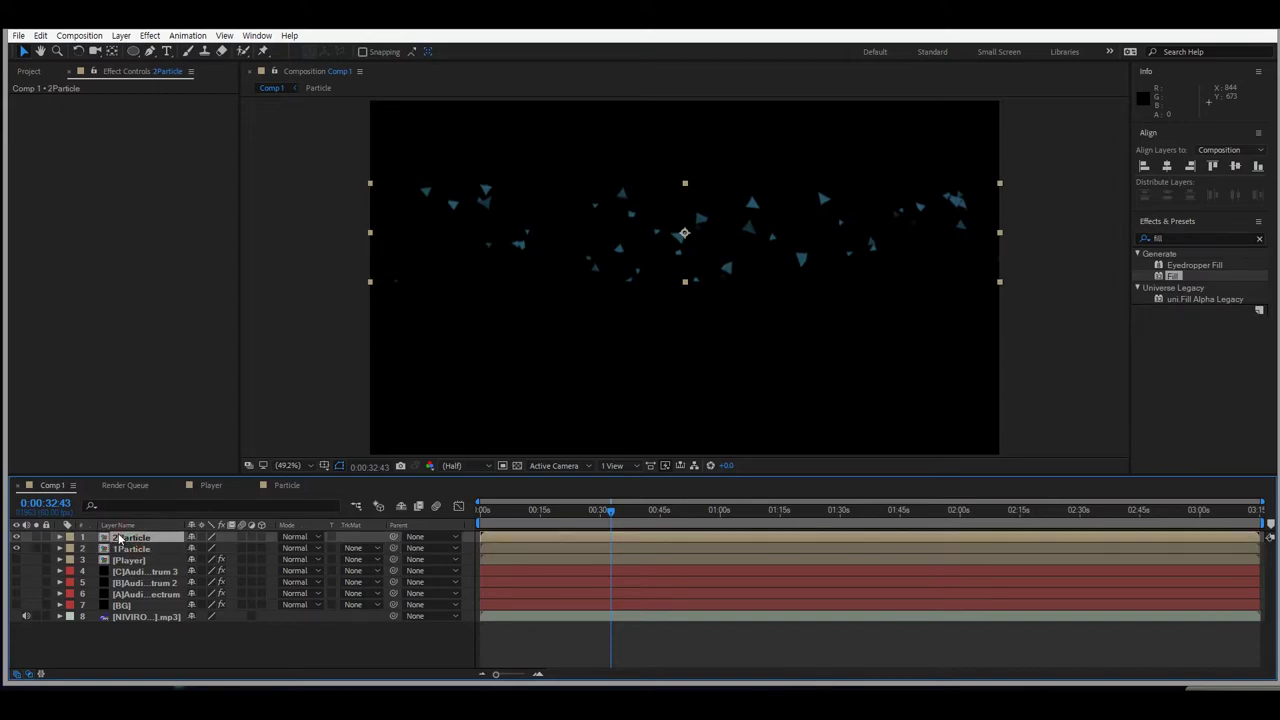
{"action": "right_click", "coordinate": [120, 538]}
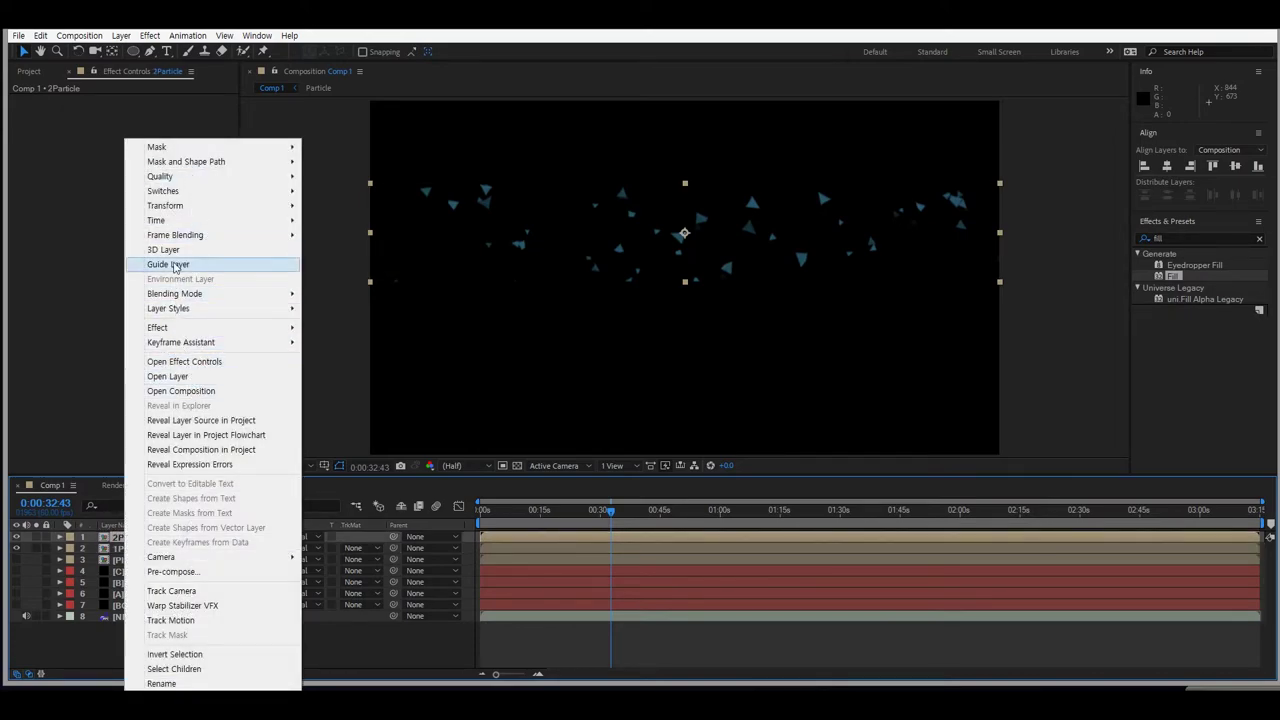
{"action": "mouse_move", "coordinate": [170, 206]}
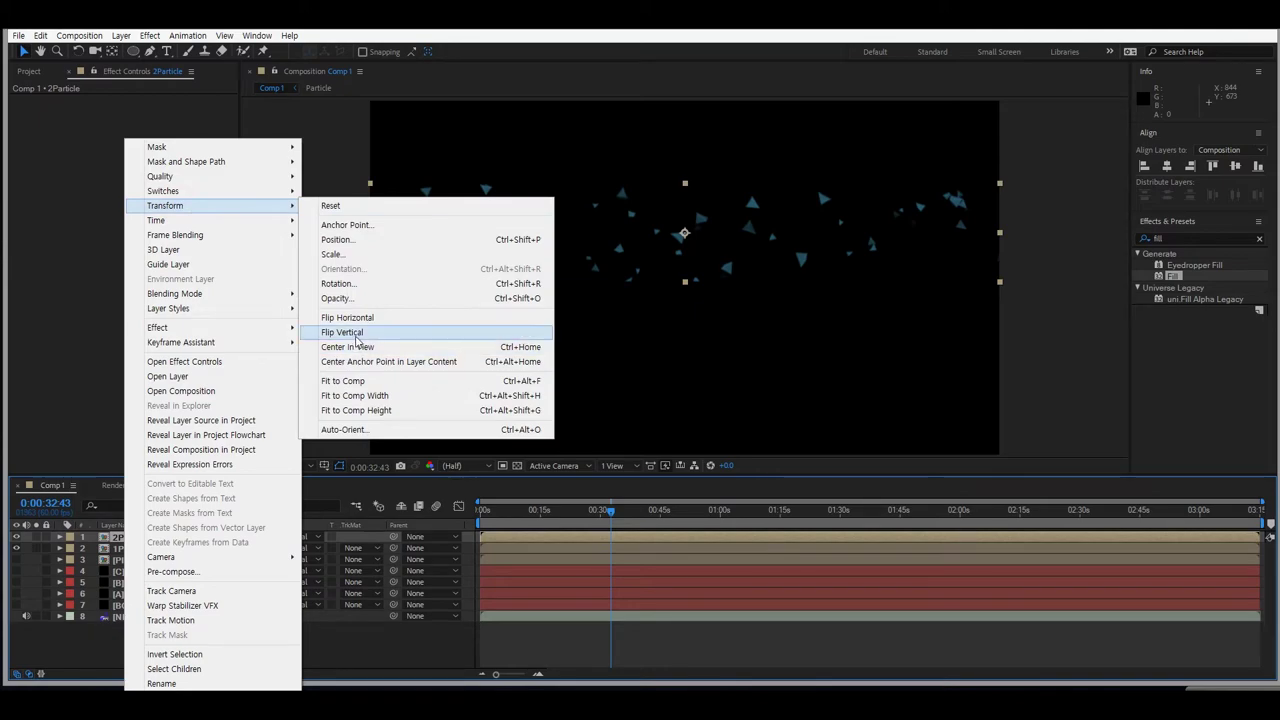
{"action": "left_click", "coordinate": [355, 337]}
{"action": "left_click_drag", "start_coordinate": [656, 238], "coordinate": [655, 340]}
Show the hidden Player, Audio spectrum and BG layers, and nudge 1Particle slightly up from the spectrum line.
{"action": "left_click_drag", "start_coordinate": [17, 559], "coordinate": [17, 605]}
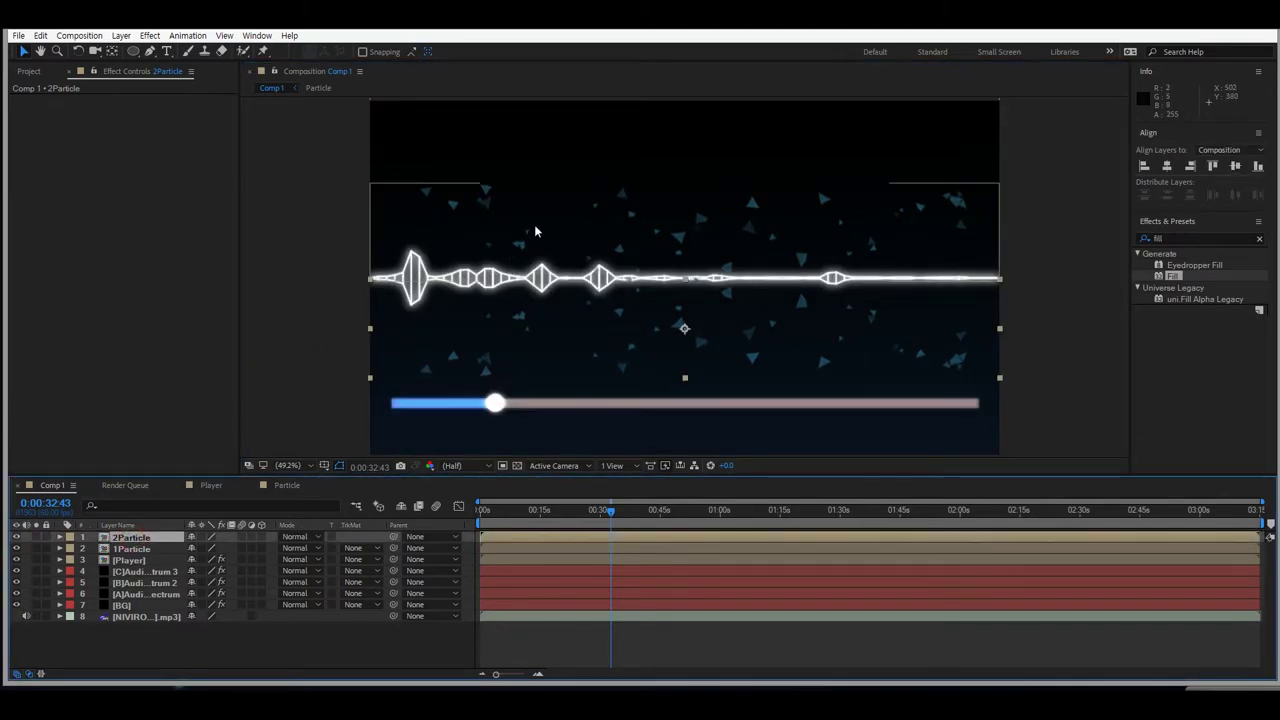
{"action": "left_click", "coordinate": [170, 548]}
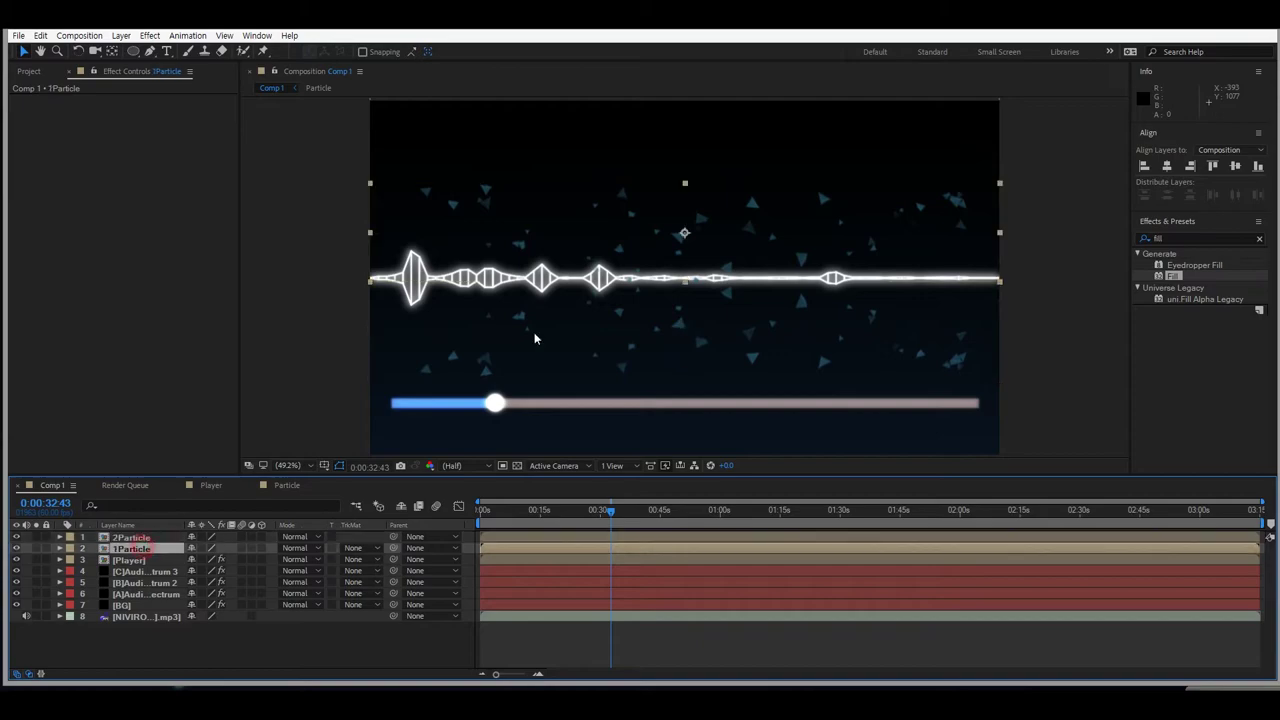
{"action": "left_click_drag", "start_coordinate": [616, 234], "coordinate": [619, 227]}
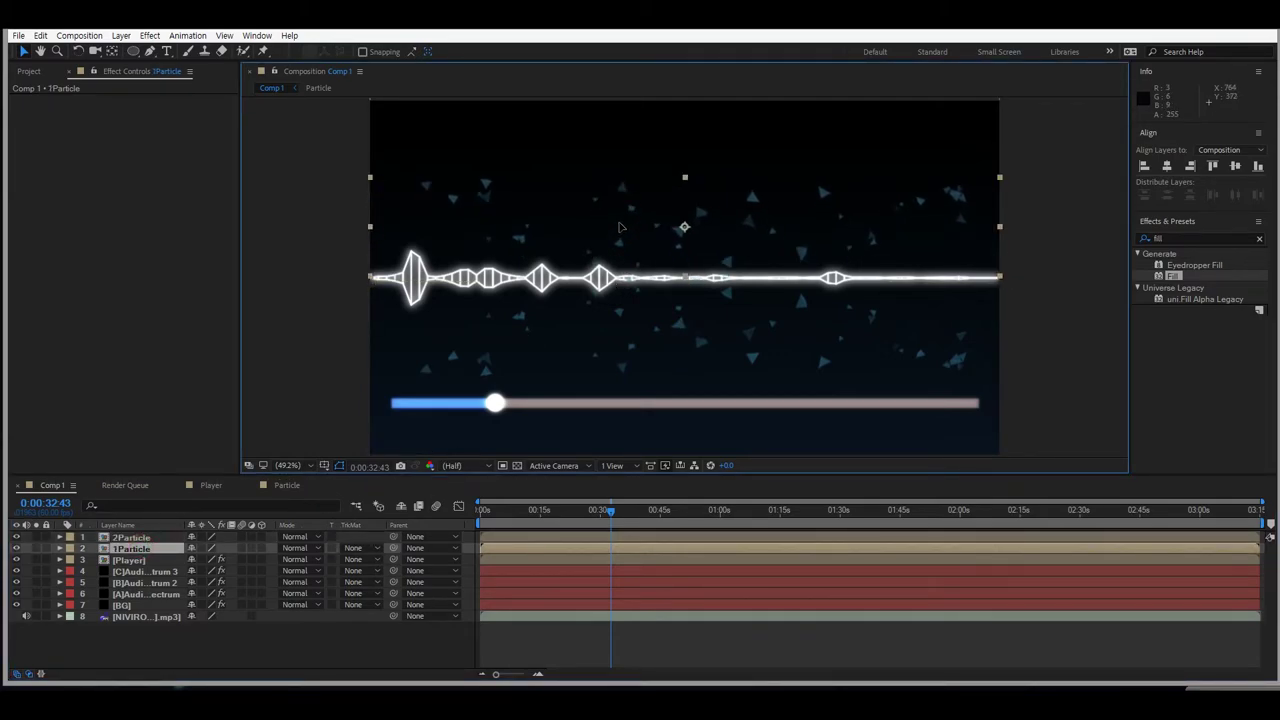
{"action": "left_click", "coordinate": [1022, 345]}
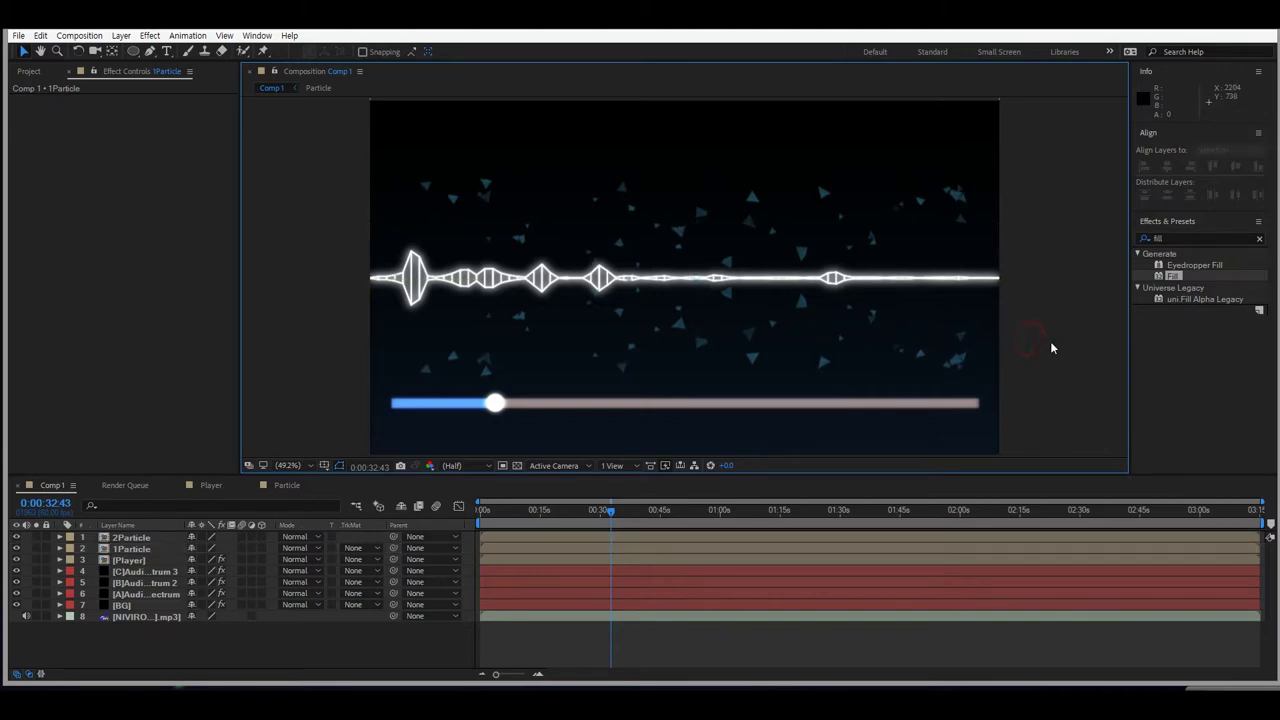
Move the 1Particle and 2Particle layers together beneath the Audio spectrum layers, directly above BG.
{"action": "left_click", "coordinate": [133, 548]}
{"action": "left_click", "coordinate": [140, 538], "text": "shift"}
{"action": "left_click_drag", "start_coordinate": [140, 538], "coordinate": [140, 606]}
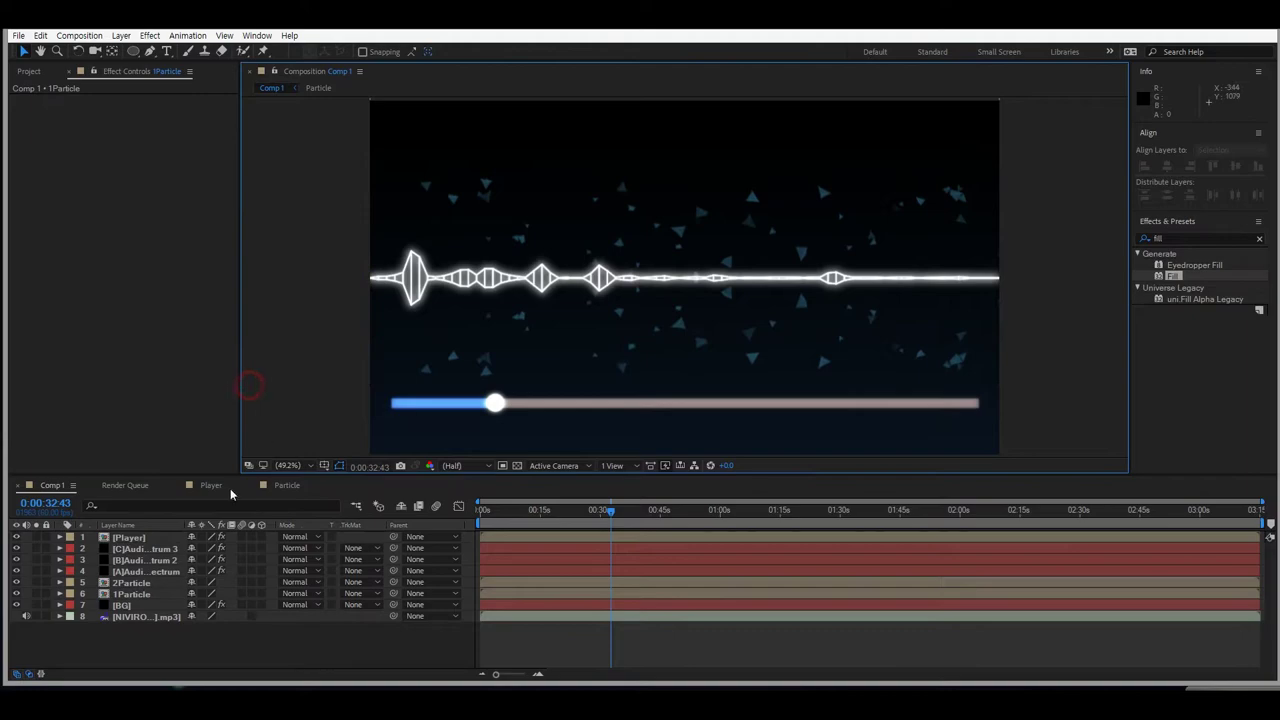
Go to about 0:01:45:34 and stretch the 2Particle layer horizontally beyond both sides of the frame, keeping its height.
{"action": "left_click", "coordinate": [133, 584]}
{"action": "left_click", "coordinate": [563, 352]}
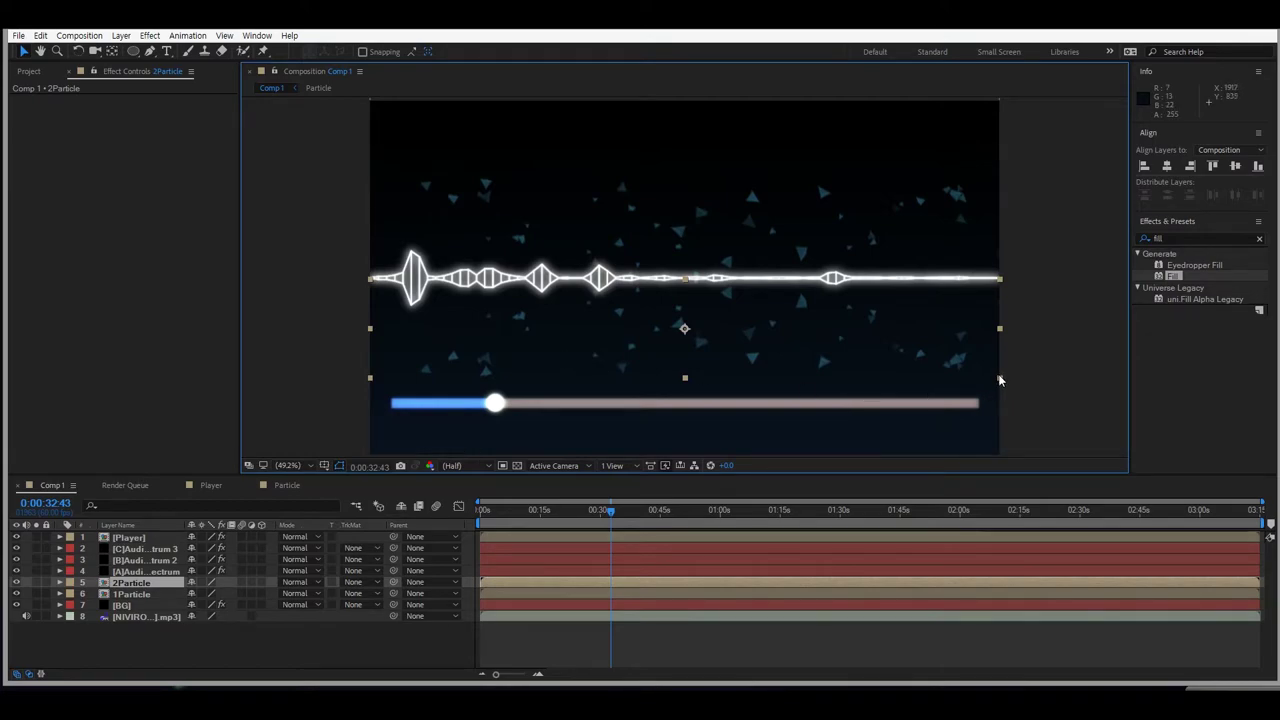
{"action": "left_click_drag", "start_coordinate": [611, 511], "coordinate": [808, 512]}
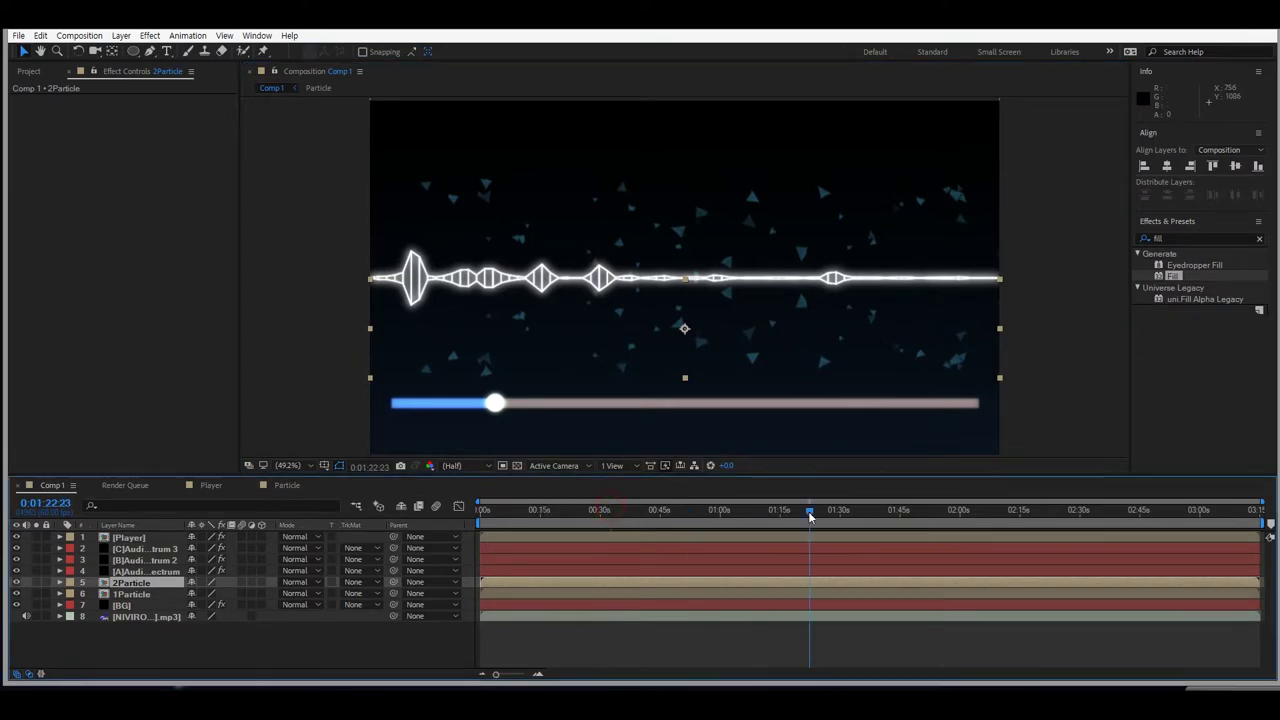
{"action": "left_click", "coordinate": [902, 514]}
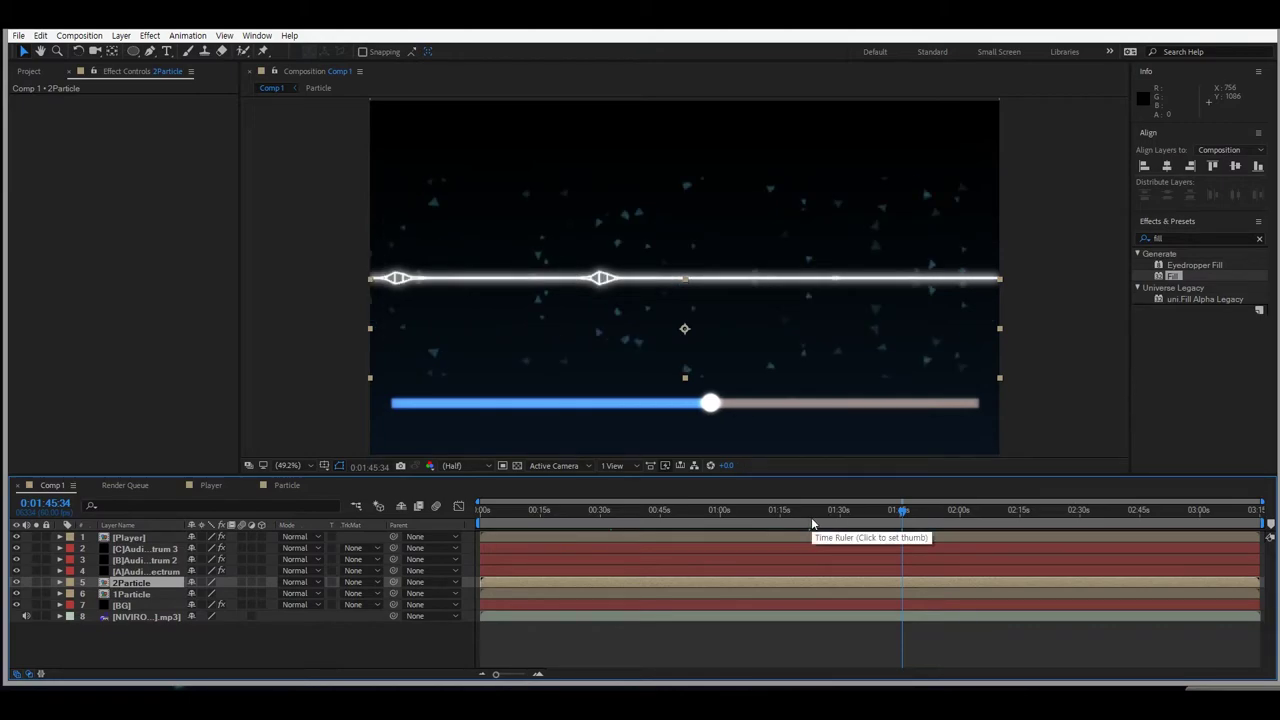
{"action": "left_click_drag", "start_coordinate": [998, 328], "coordinate": [1050, 335]}
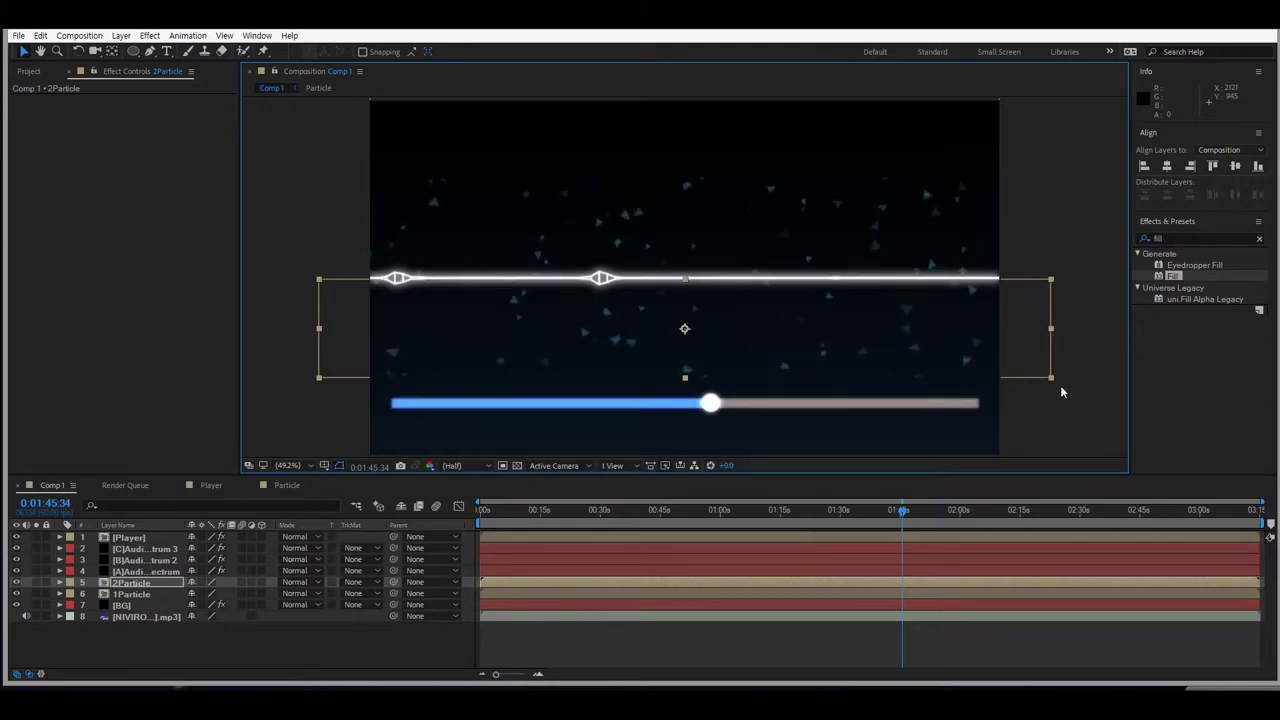
{"action": "left_click", "coordinate": [1073, 365]}
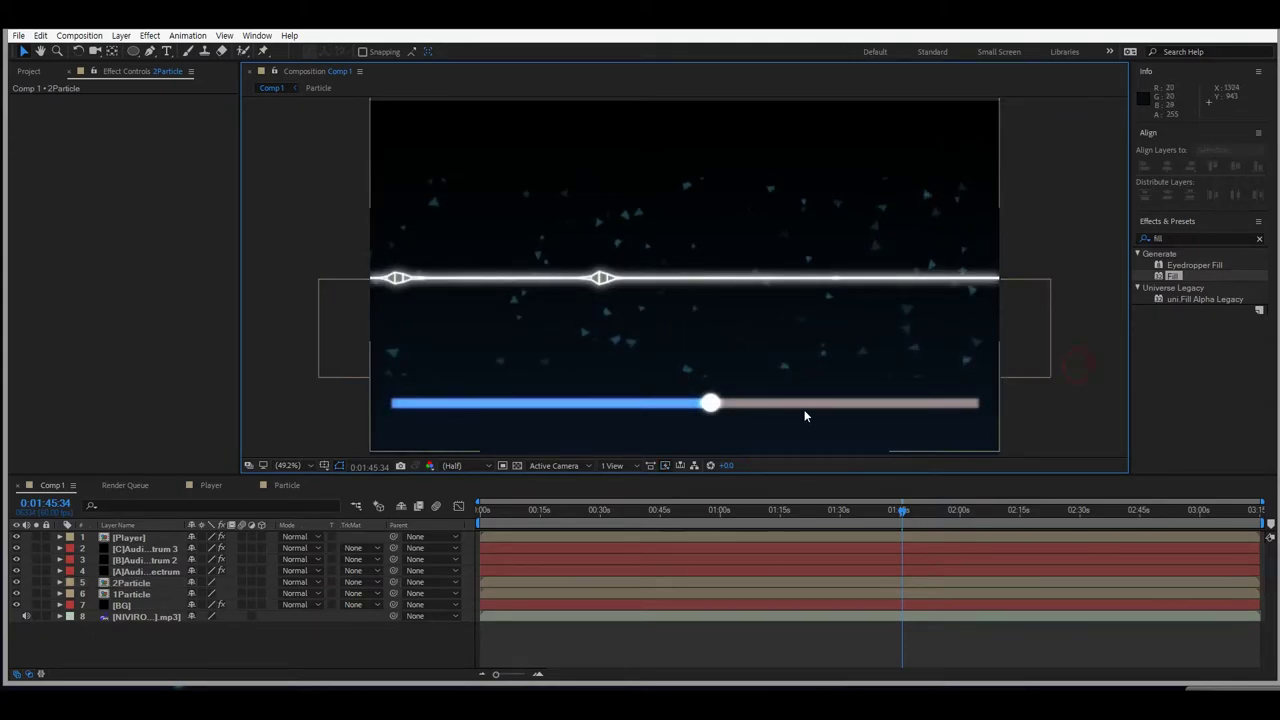
Select the [C]Audio spectrum 3 layer.
{"action": "left_click", "coordinate": [735, 205]}
{"action": "left_click", "coordinate": [140, 549]}
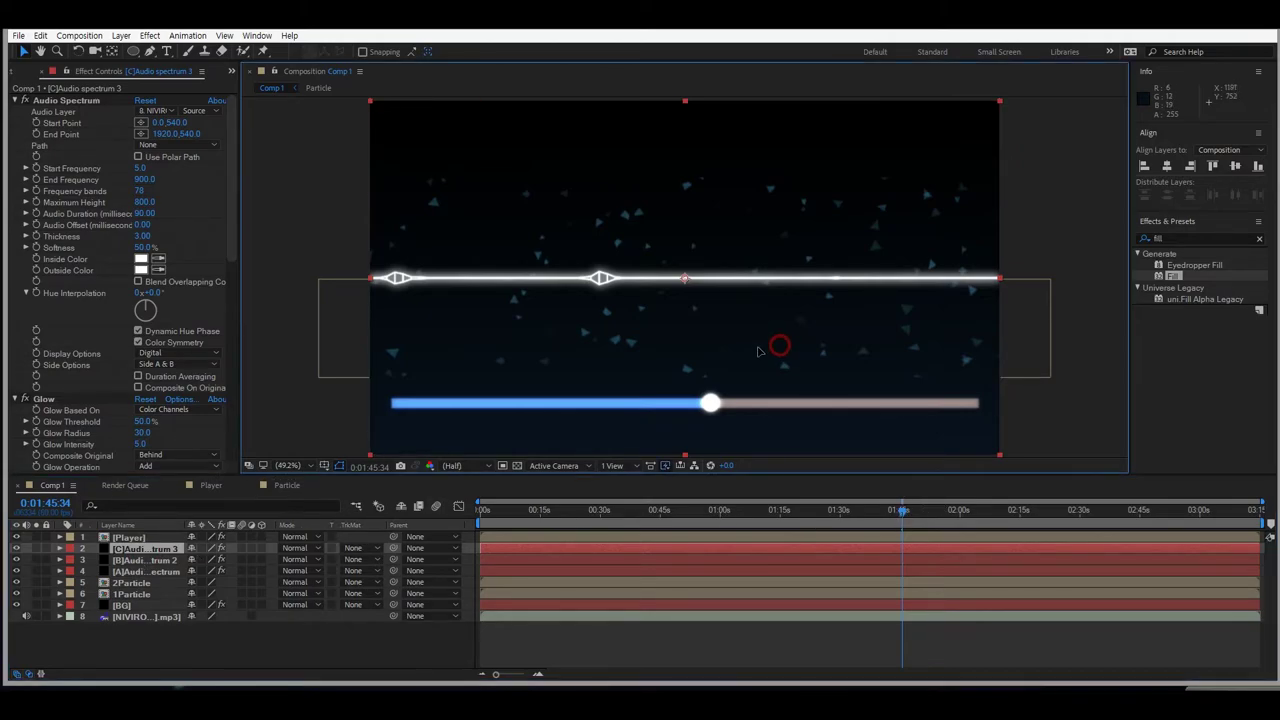
{"action": "left_click_drag", "start_coordinate": [771, 343], "coordinate": [755, 352]}
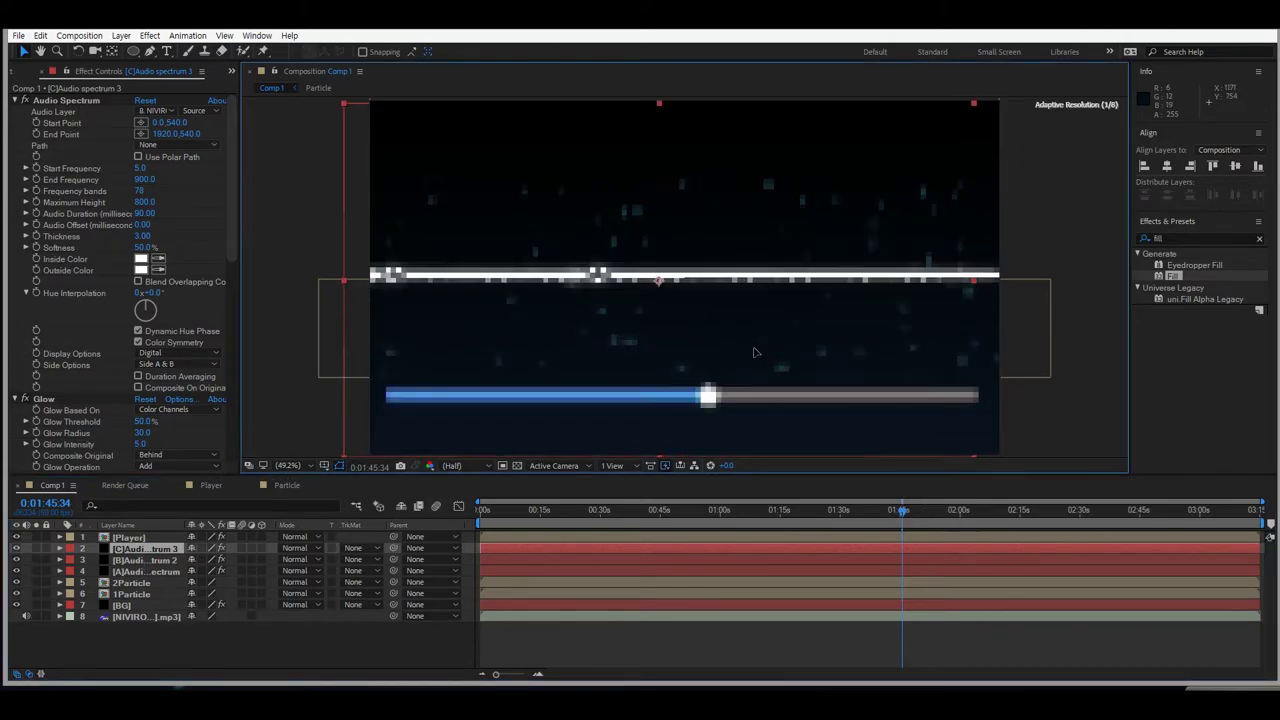
{"action": "left_click", "coordinate": [152, 596]}
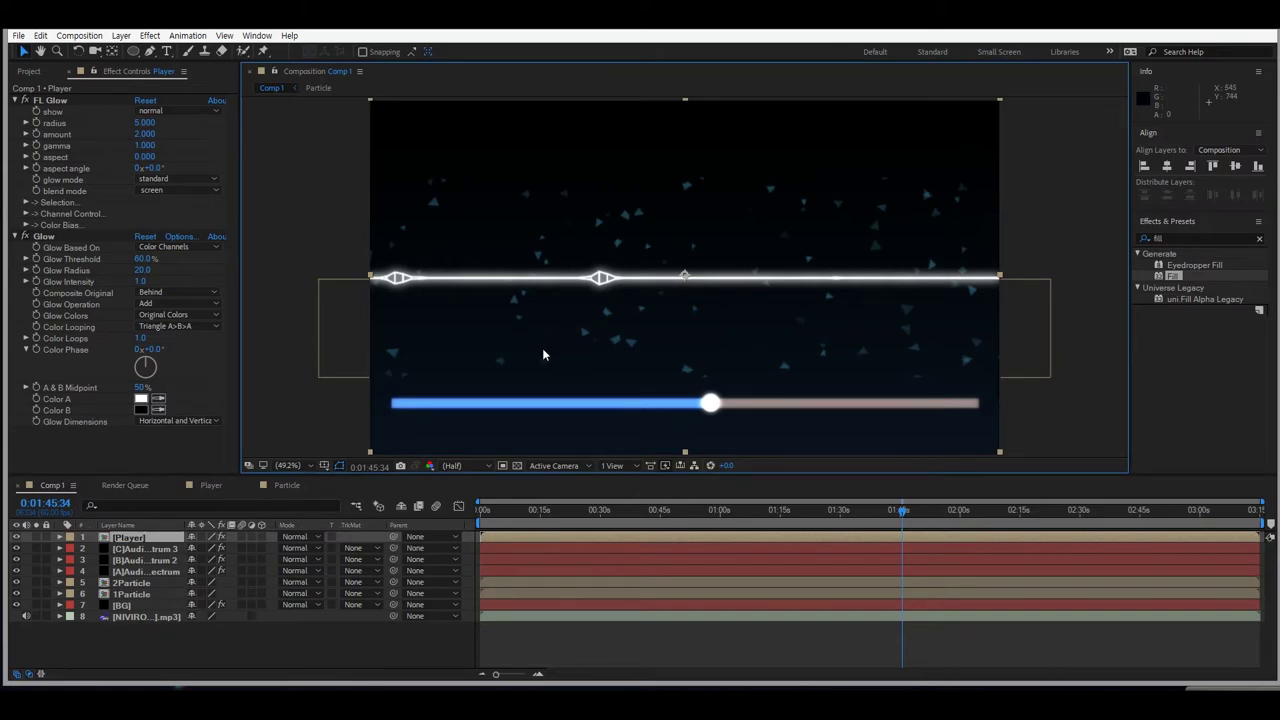
{"action": "left_click", "coordinate": [127, 595]}
{"action": "left_click", "coordinate": [500, 335]}
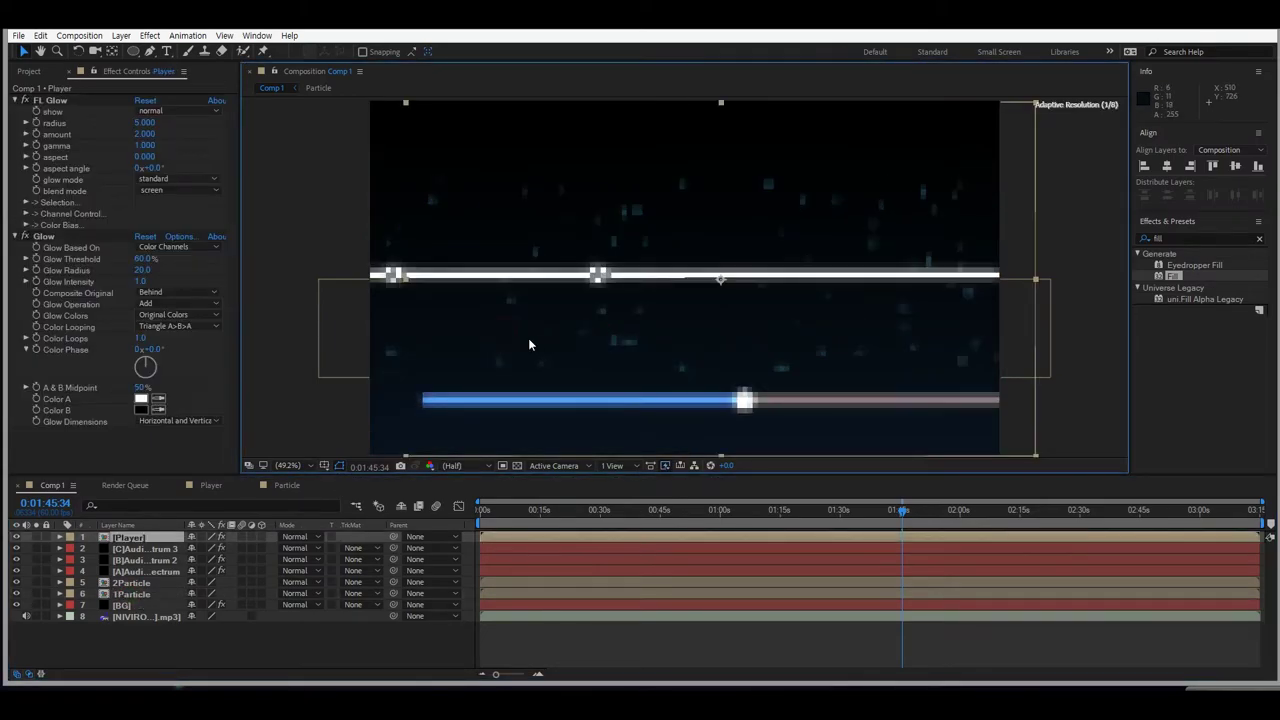
Move the 1Particle layer to position 1001.0, 383.4 and stretch its horizontal scale to 105.1%.
{"action": "left_click", "coordinate": [128, 594]}
{"action": "left_click", "coordinate": [59, 594]}
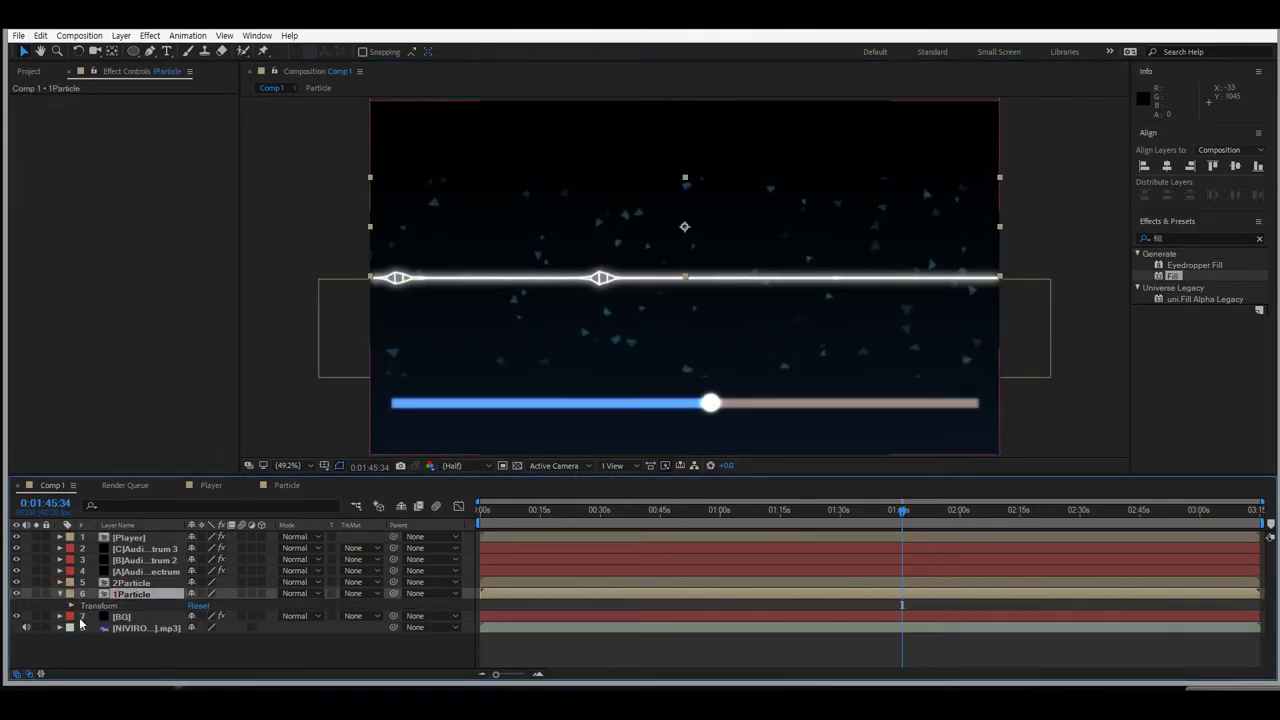
{"action": "left_click", "coordinate": [71, 606]}
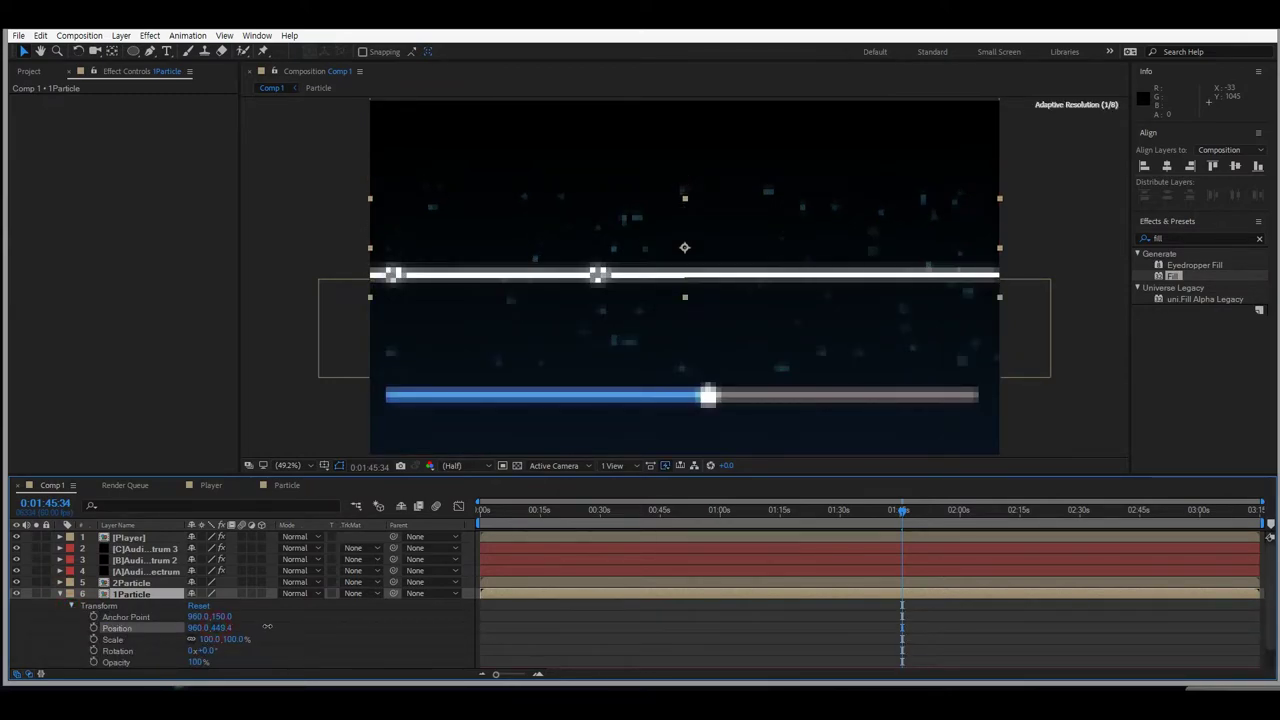
{"action": "left_click_drag", "start_coordinate": [197, 633], "coordinate": [222, 628]}
{"action": "left_click_drag", "start_coordinate": [383, 226], "coordinate": [366, 229]}
{"action": "left_click", "coordinate": [329, 237]}
Preview the spectrum, particles and progress bar at several later times in Comp 1, ending at 0:02:23:56.
{"action": "left_click", "coordinate": [944, 510]}
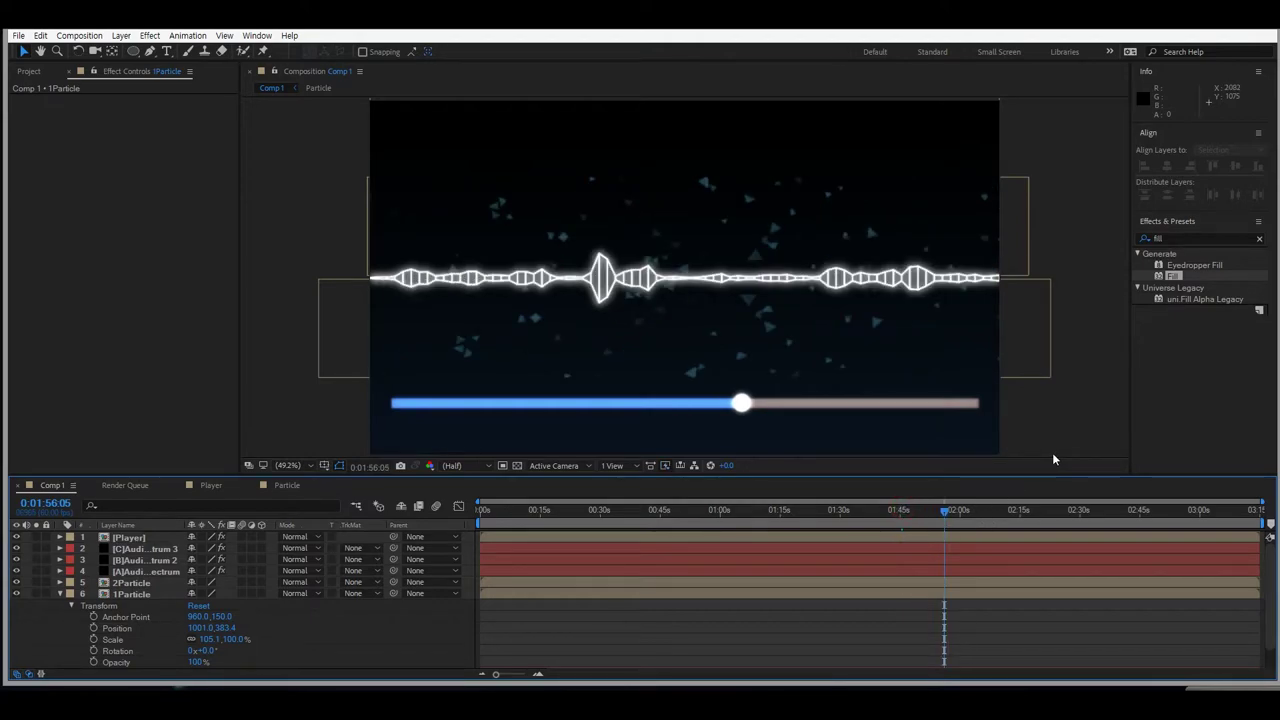
{"action": "left_click", "coordinate": [986, 511]}
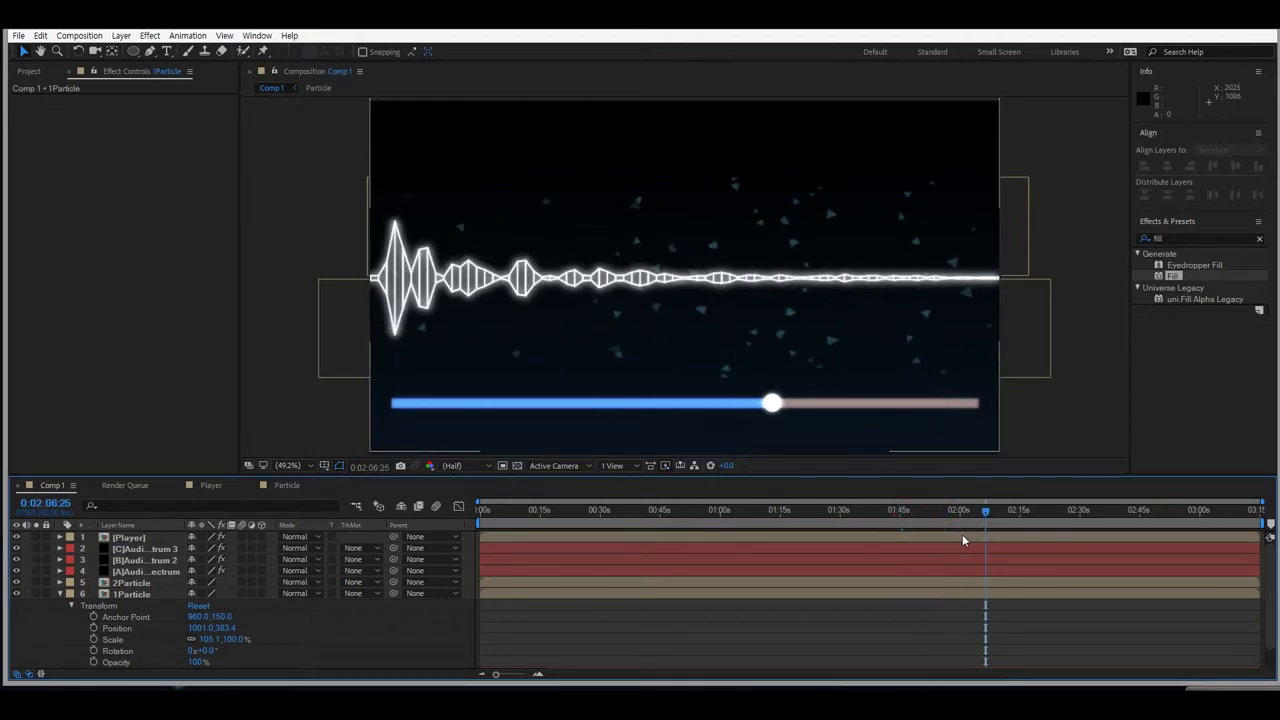
{"action": "left_click_drag", "start_coordinate": [982, 512], "coordinate": [1055, 512]}
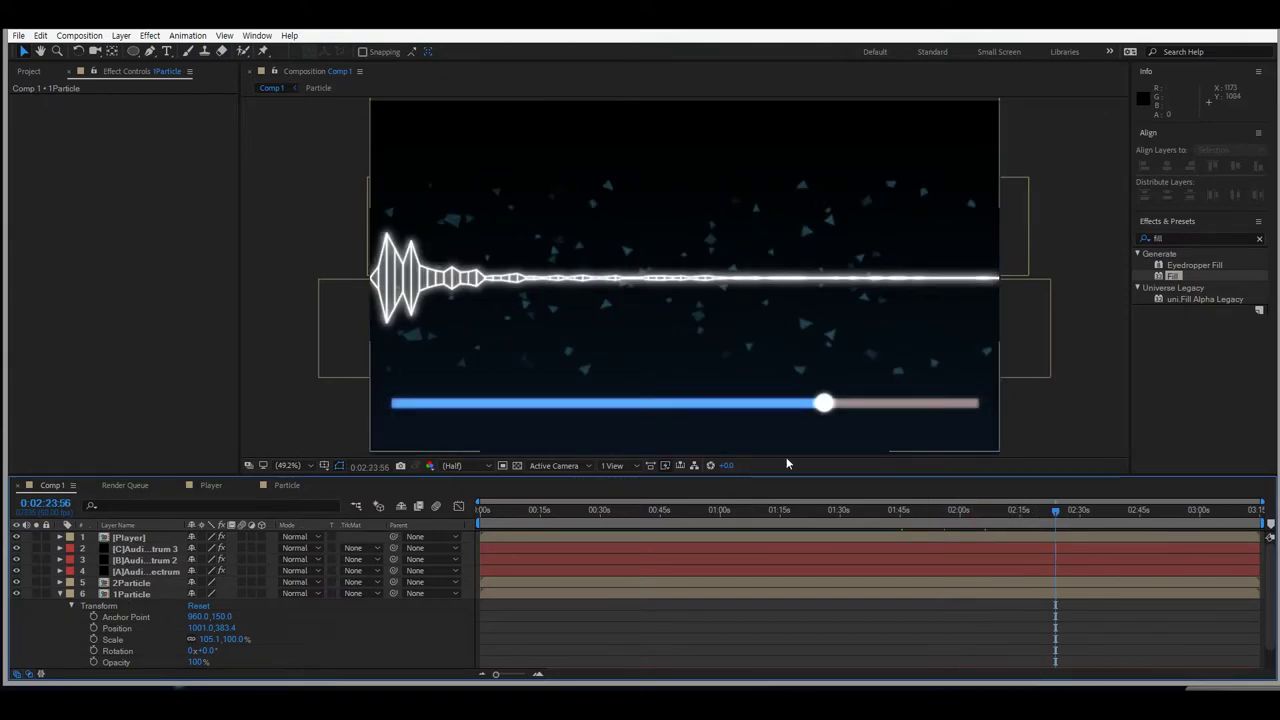
{"action": "left_click", "coordinate": [1117, 397]}
Collapse the 1Particle properties and move the Player layer slightly upward to leave more room below the progress bar.
{"action": "scroll", "coordinate": [1077, 411], "scroll_direction": "down", "scroll_amount": 2}
{"action": "scroll", "coordinate": [1077, 411], "scroll_direction": "up", "scroll_amount": 2}
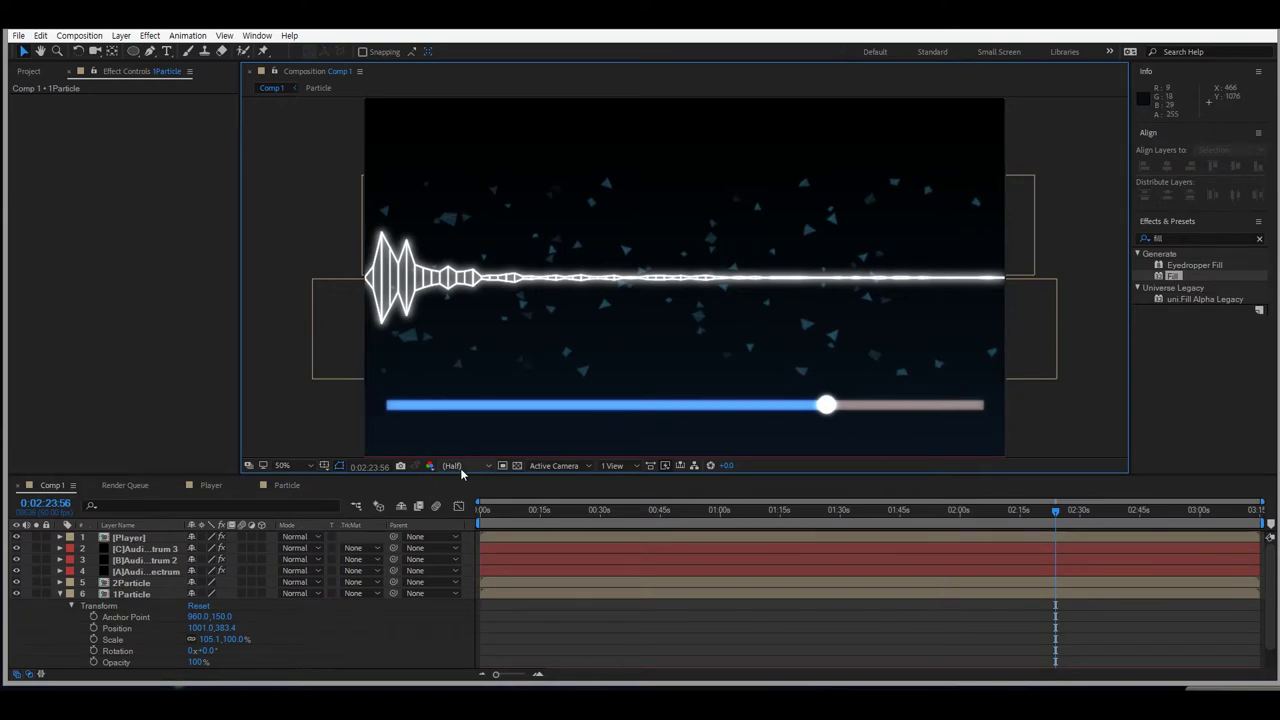
{"action": "scroll", "coordinate": [516, 424], "scroll_direction": "down", "scroll_amount": 2}
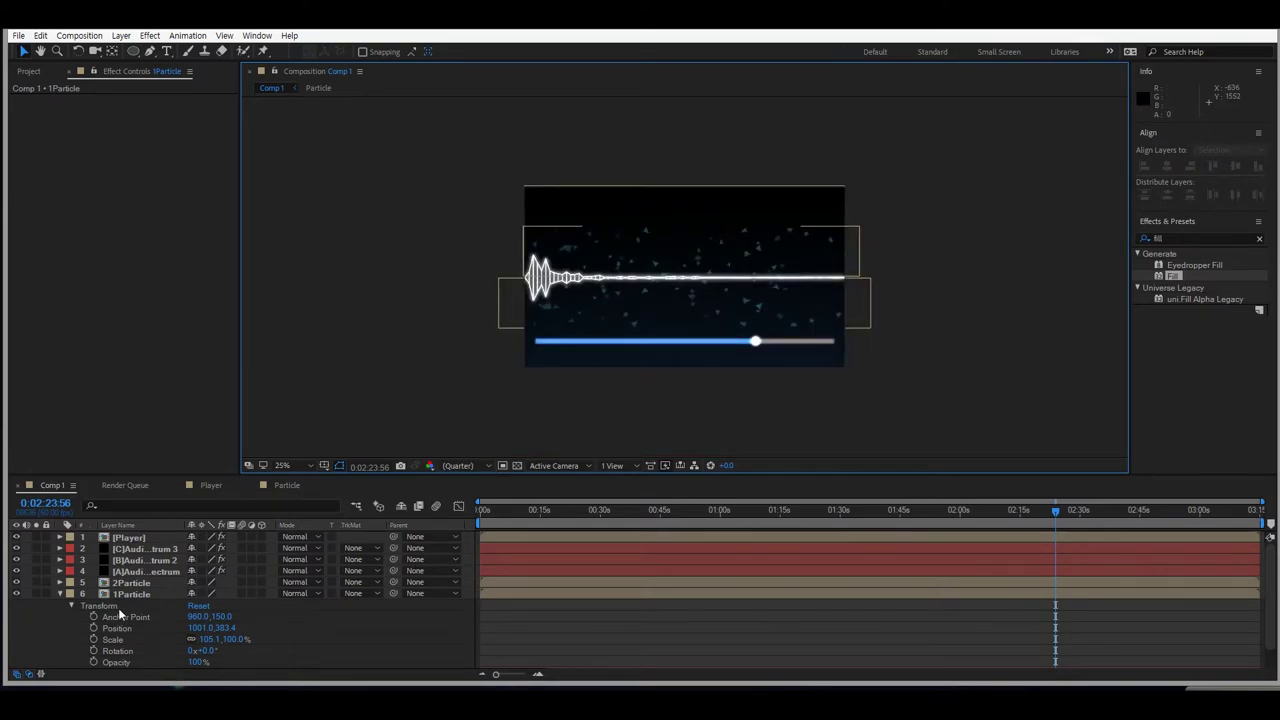
{"action": "left_click", "coordinate": [60, 596]}
{"action": "left_click", "coordinate": [140, 537]}
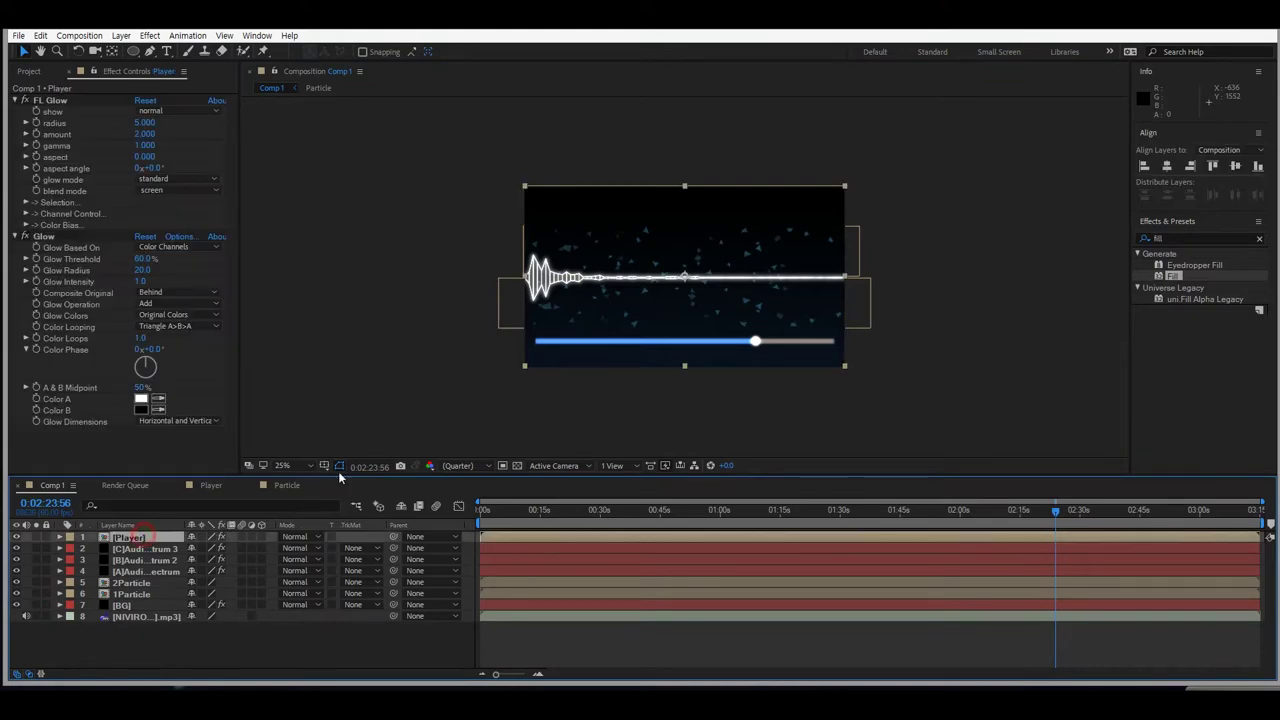
{"action": "left_click_drag", "start_coordinate": [591, 348], "coordinate": [603, 340]}
{"action": "left_click", "coordinate": [895, 387]}
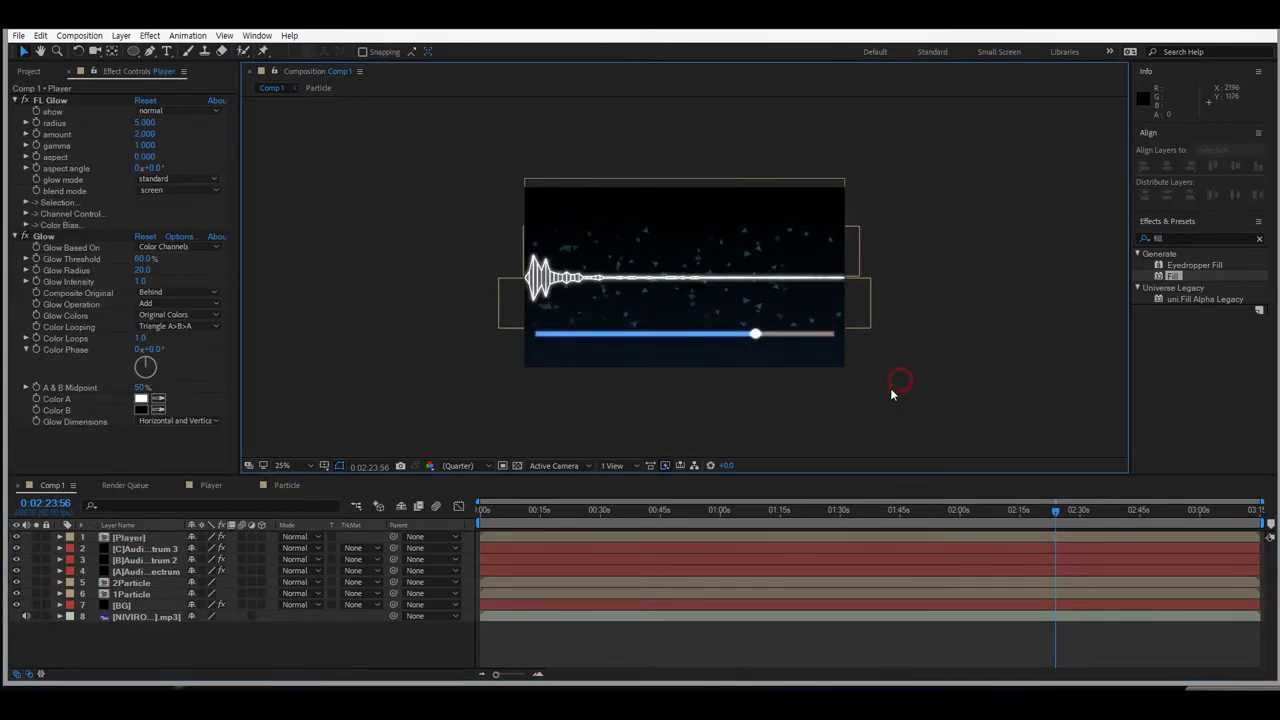
Add the INV AI.ai logo to Comp 1, shrink it and place it below the start of the progress bar.
{"action": "left_click", "coordinate": [30, 71]}
{"action": "left_click_drag", "start_coordinate": [41, 212], "coordinate": [680, 312]}
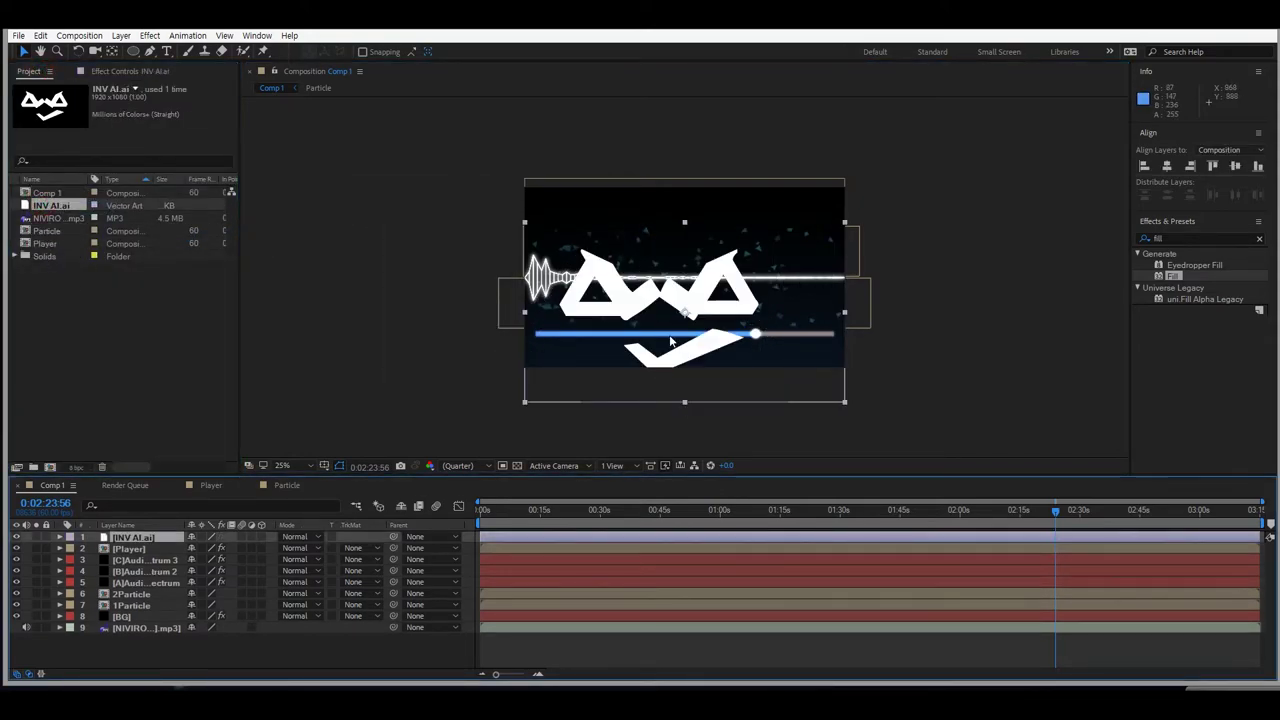
{"action": "left_click_drag", "start_coordinate": [843, 226], "coordinate": [709, 299]}
{"action": "scroll", "coordinate": [743, 380], "scroll_direction": "up", "scroll_amount": 1}
{"action": "left_click_drag", "start_coordinate": [690, 358], "coordinate": [420, 432]}
{"action": "left_click", "coordinate": [306, 410]}
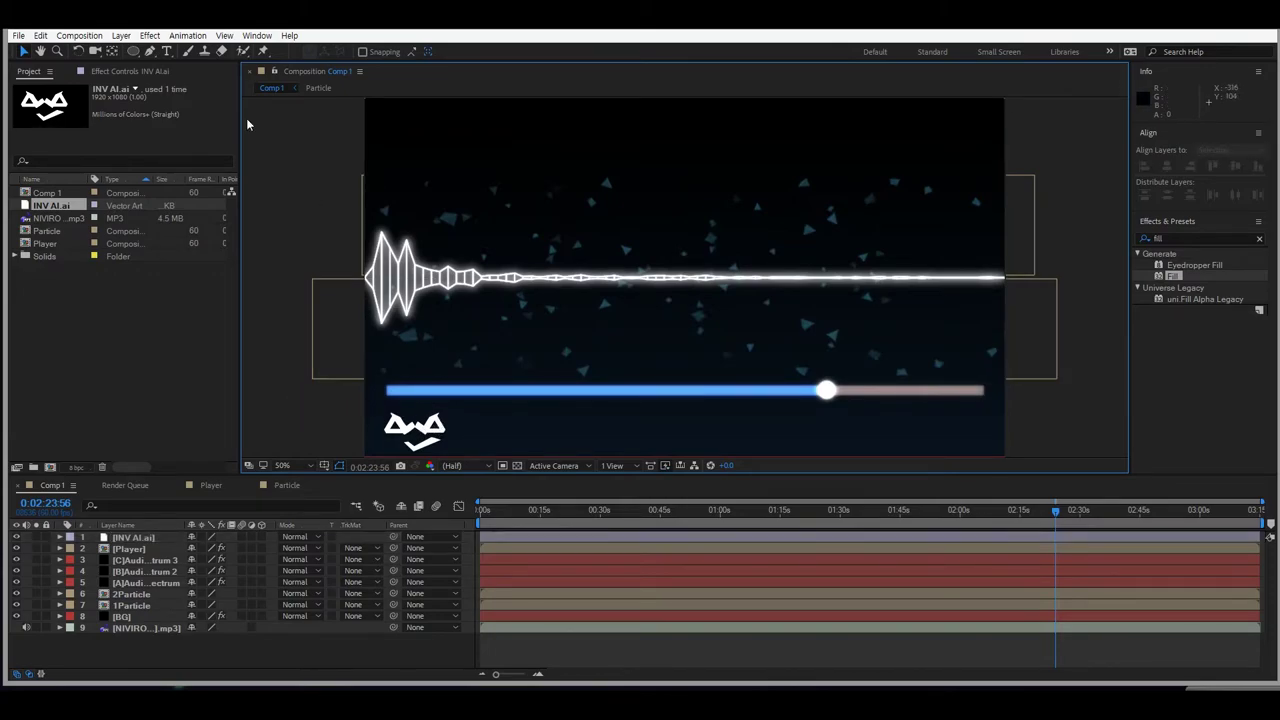
Draw a white square over the logo with the Rectangle tool and shift it slightly up, just below the progress bar.
{"action": "left_click", "coordinate": [40, 51]}
{"action": "left_click_drag", "start_coordinate": [525, 238], "coordinate": [637, 159]}
{"action": "scroll", "coordinate": [646, 314], "scroll_direction": "up", "scroll_amount": 1}
{"action": "left_click_drag", "start_coordinate": [647, 316], "coordinate": [831, 206]}
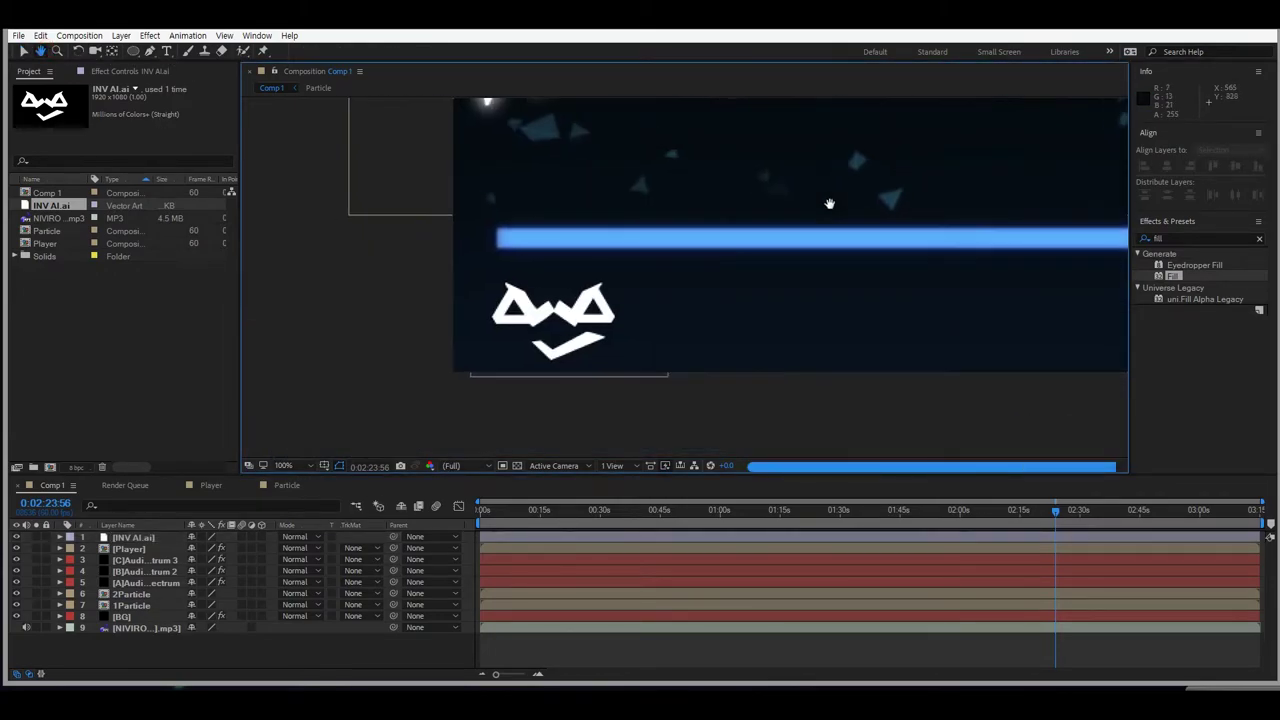
{"action": "scroll", "coordinate": [714, 356], "scroll_direction": "up", "scroll_amount": 1}
{"action": "scroll", "coordinate": [714, 351], "scroll_direction": "down", "scroll_amount": 1}
{"action": "left_click_drag", "start_coordinate": [766, 320], "coordinate": [683, 367]}
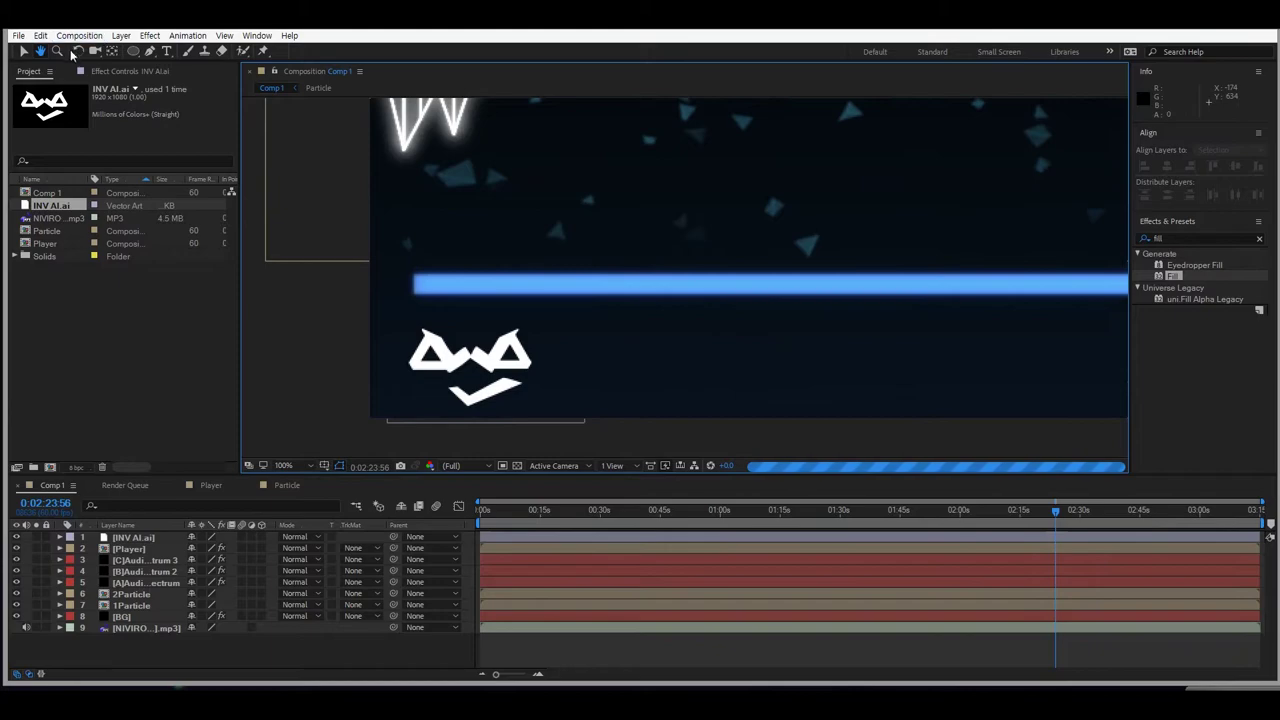
{"action": "left_click_drag", "start_coordinate": [133, 51], "coordinate": [175, 55]}
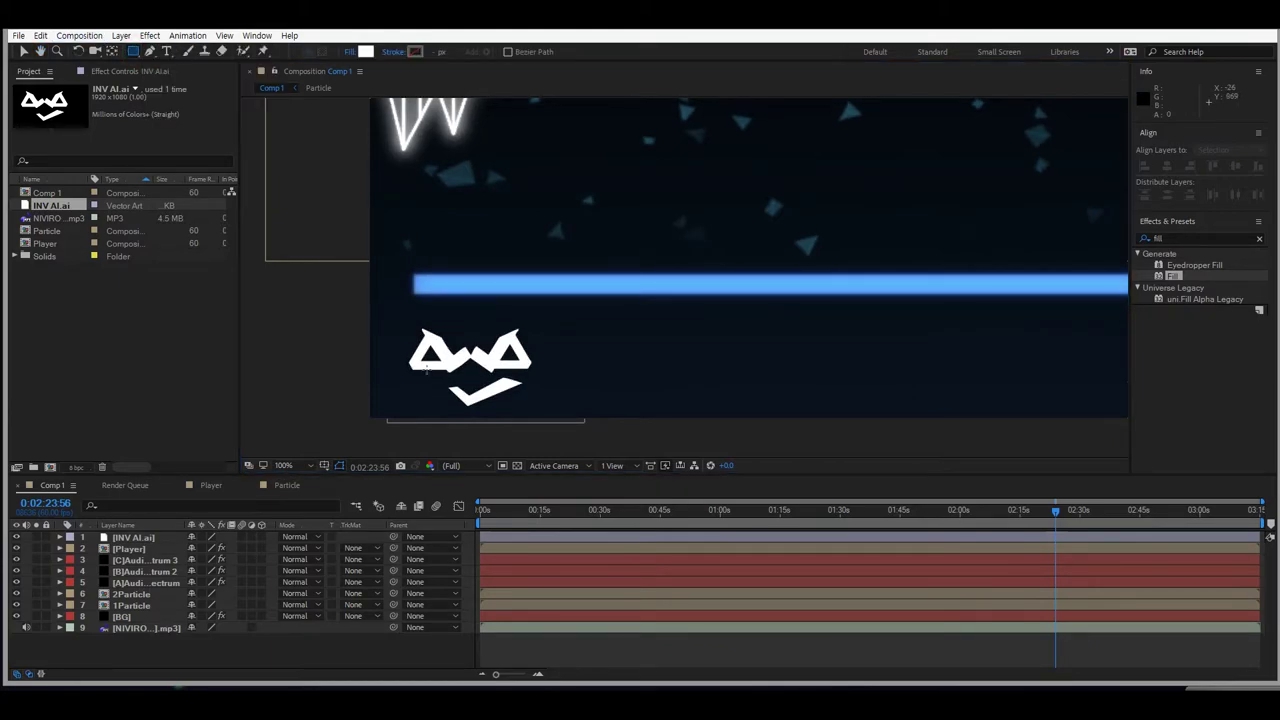
{"action": "left_click_drag", "start_coordinate": [412, 318], "coordinate": [519, 420]}
{"action": "key", "text": "v"}
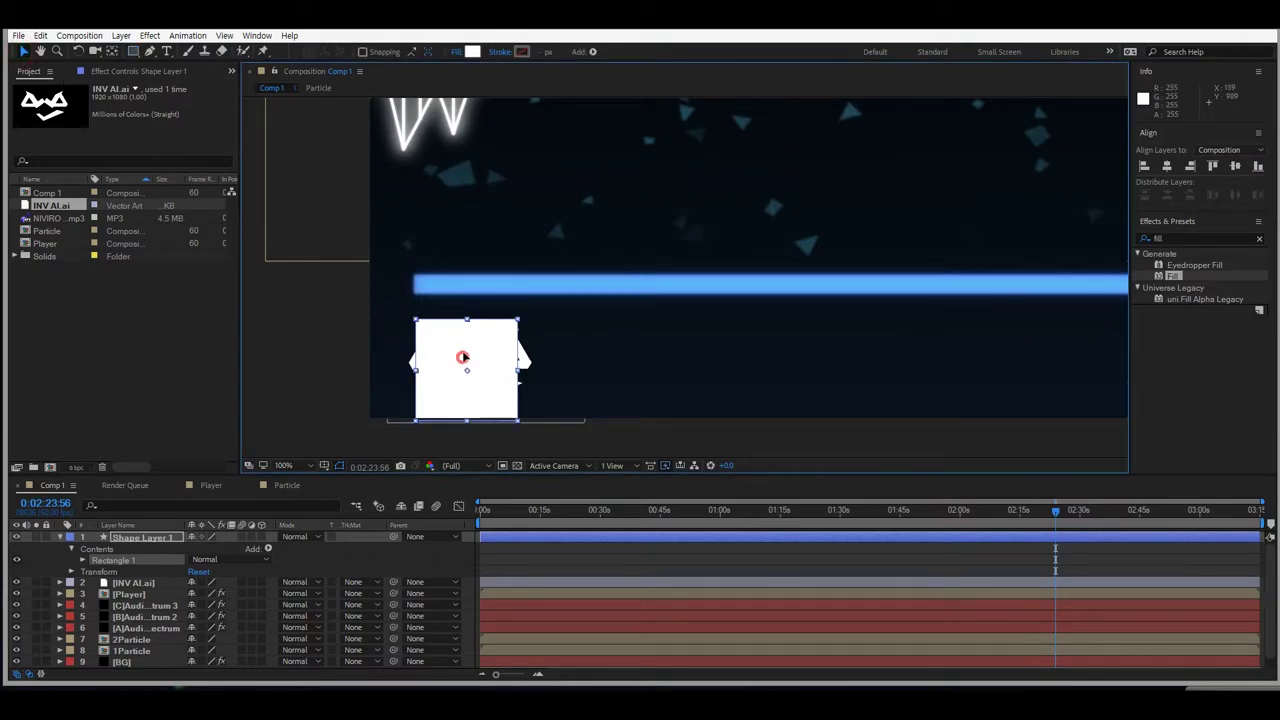
{"action": "left_click_drag", "start_coordinate": [466, 366], "coordinate": [465, 357]}
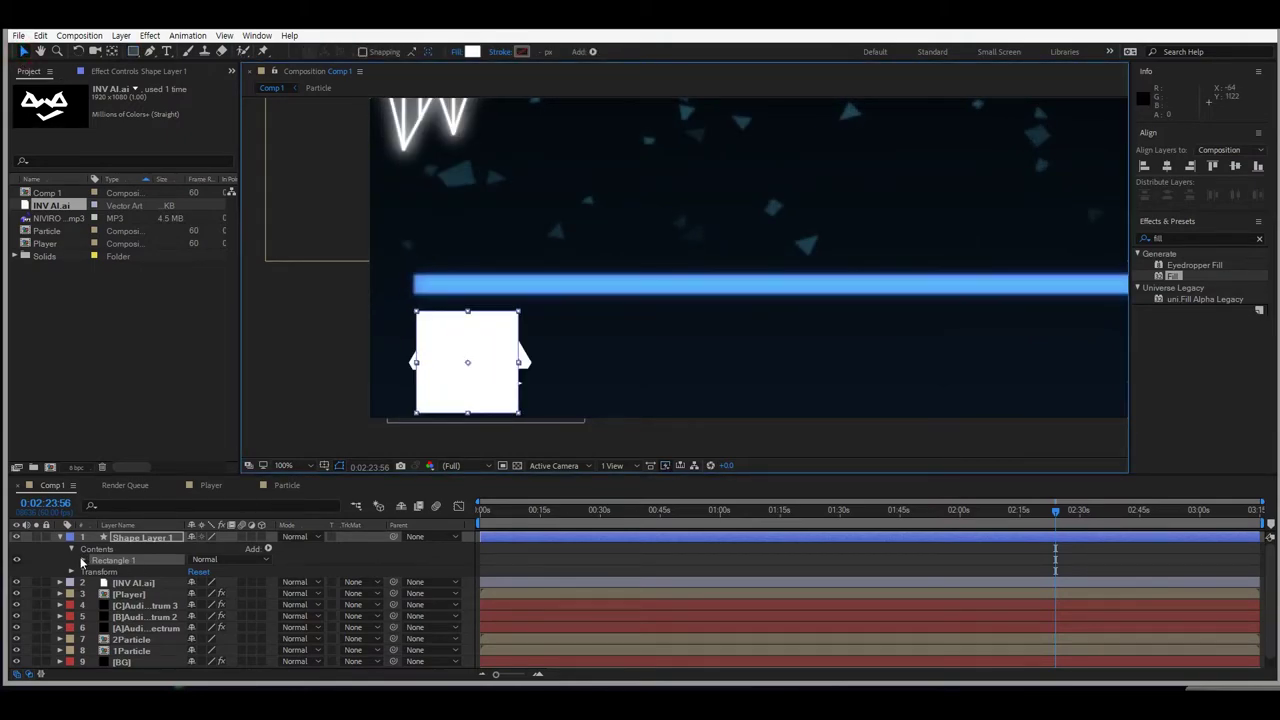
Apply the Fill effect to the square with black as its color and nudge the square slightly up and left.
{"action": "double_click", "coordinate": [1172, 277]}
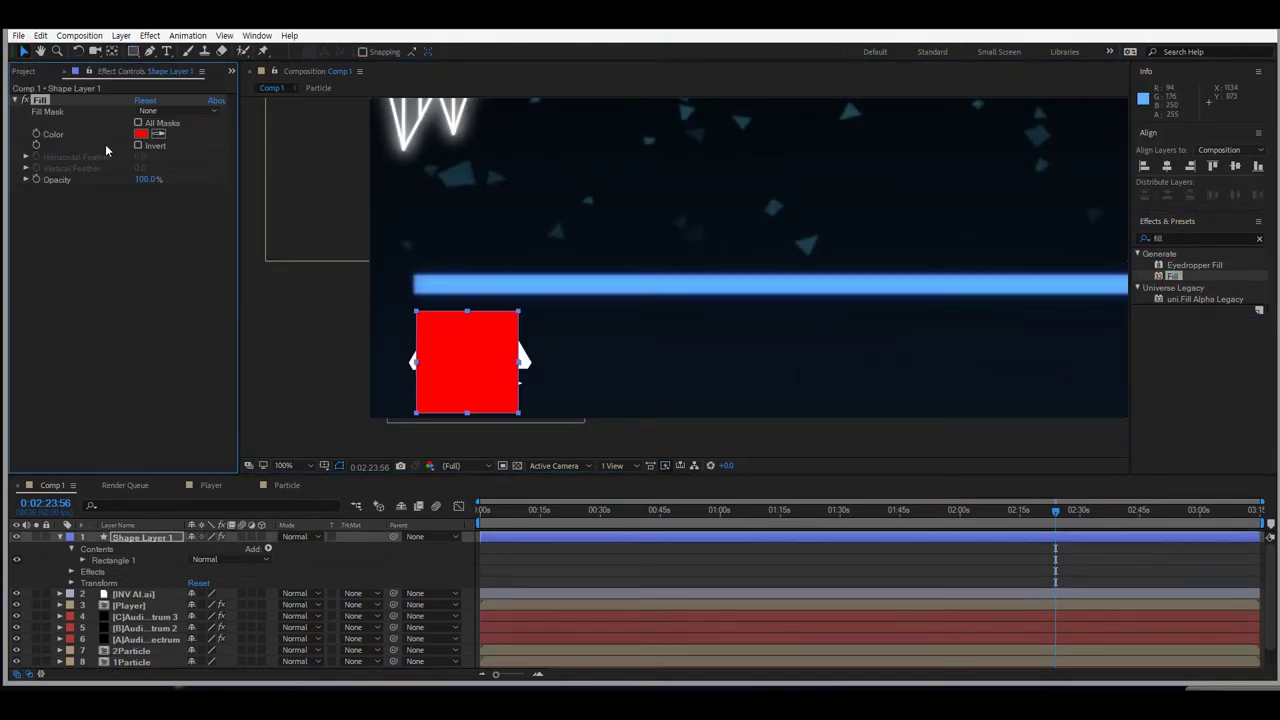
{"action": "left_click", "coordinate": [141, 134]}
{"action": "left_click_drag", "start_coordinate": [954, 513], "coordinate": [972, 584]}
{"action": "left_click", "coordinate": [1103, 418]}
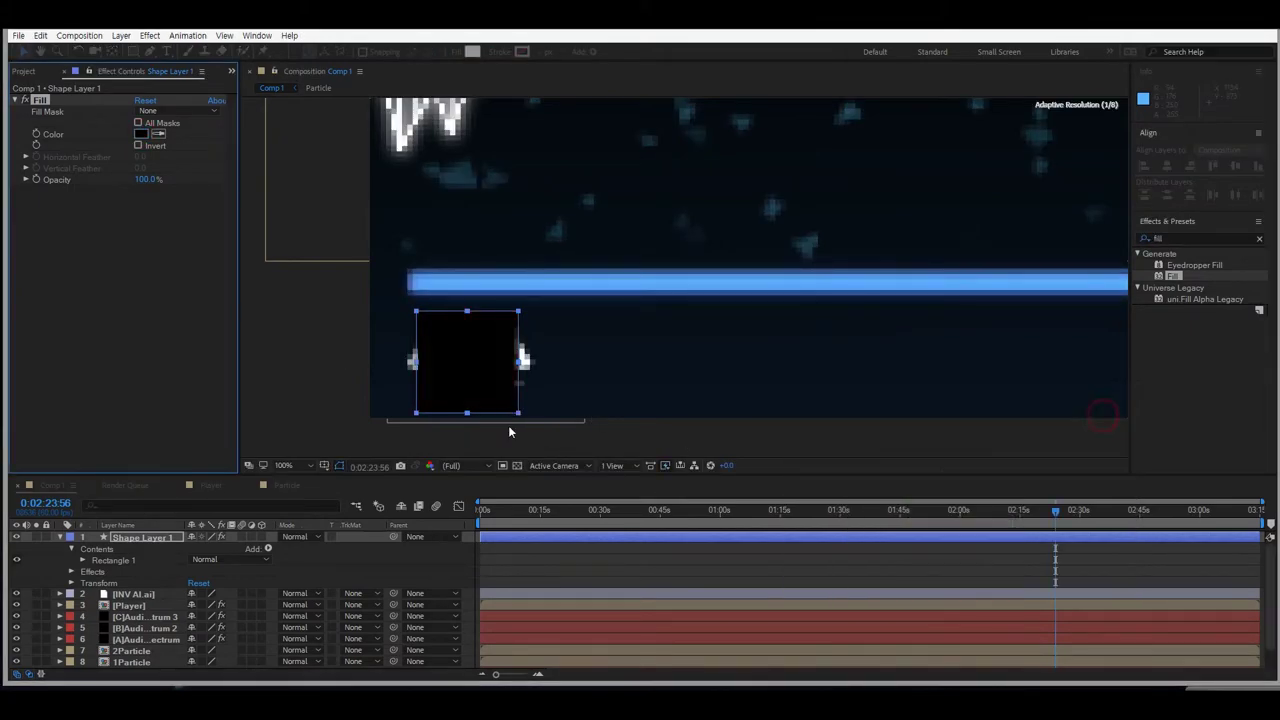
{"action": "left_click_drag", "start_coordinate": [457, 362], "coordinate": [457, 356]}
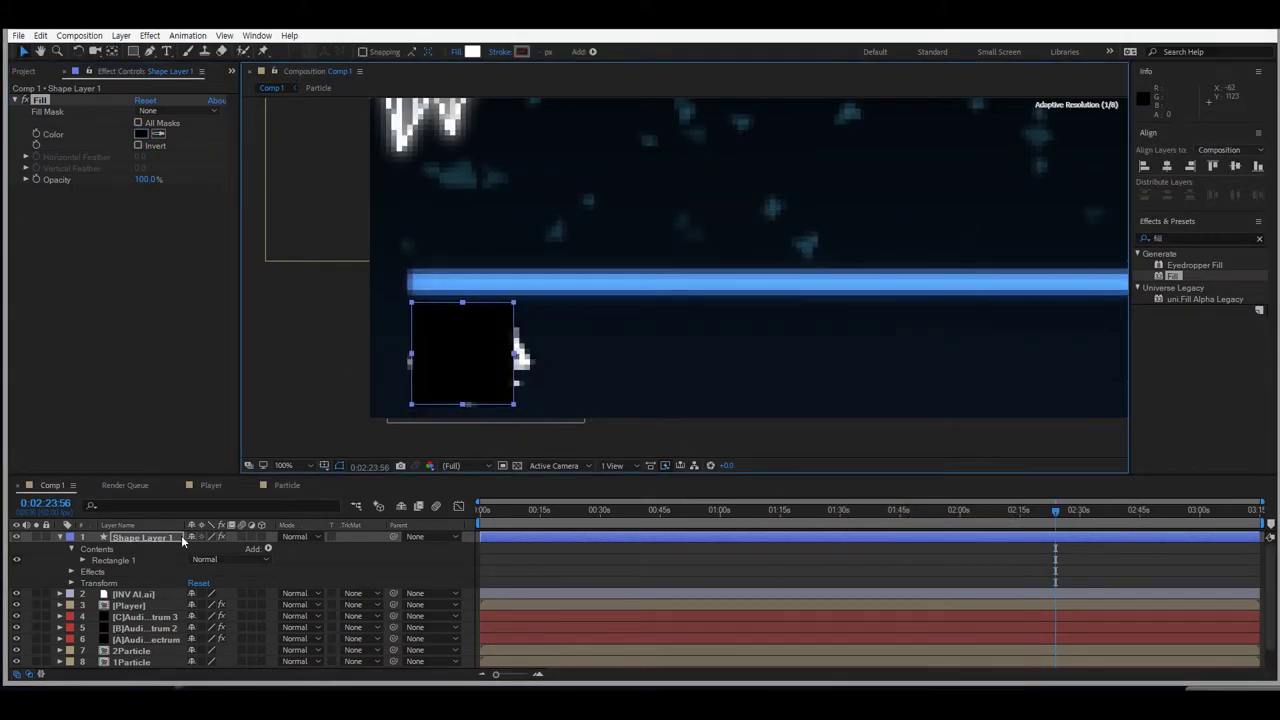
Bring the INV AI.ai layer above the square, scale it to about 9.7% and center it on the black square.
{"action": "left_click", "coordinate": [130, 594]}
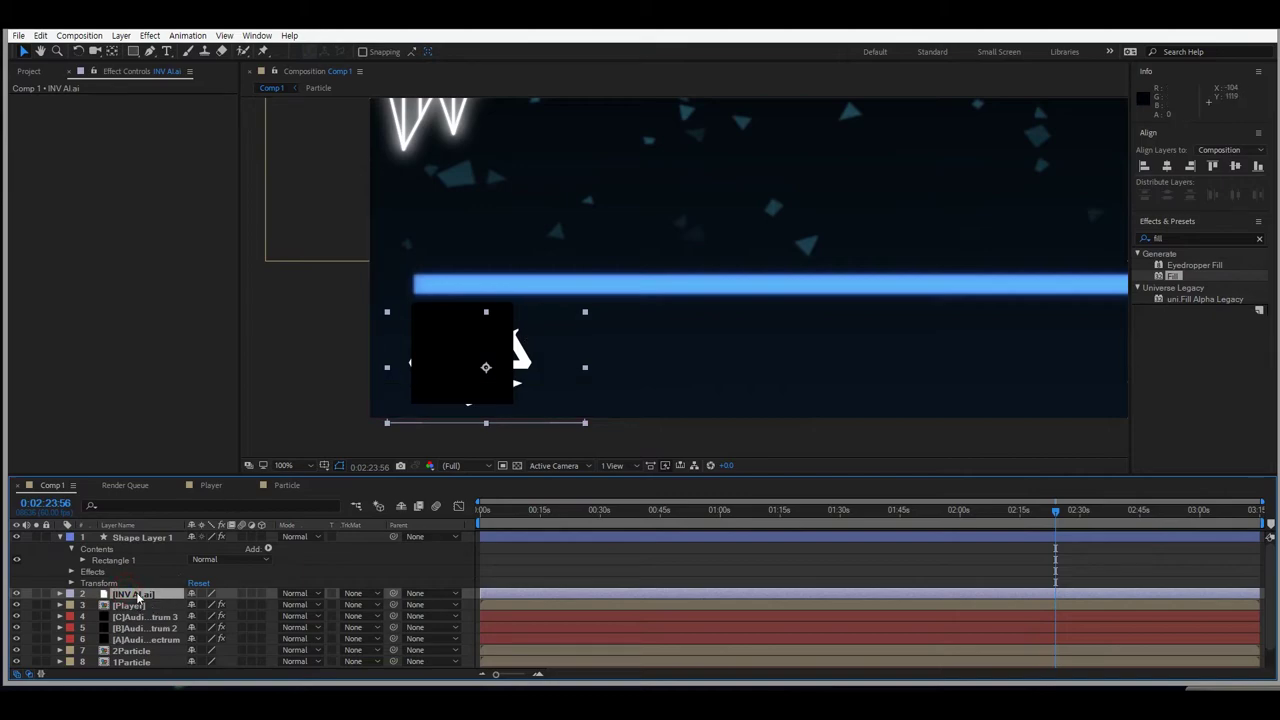
{"action": "key", "text": "ctrl+]"}
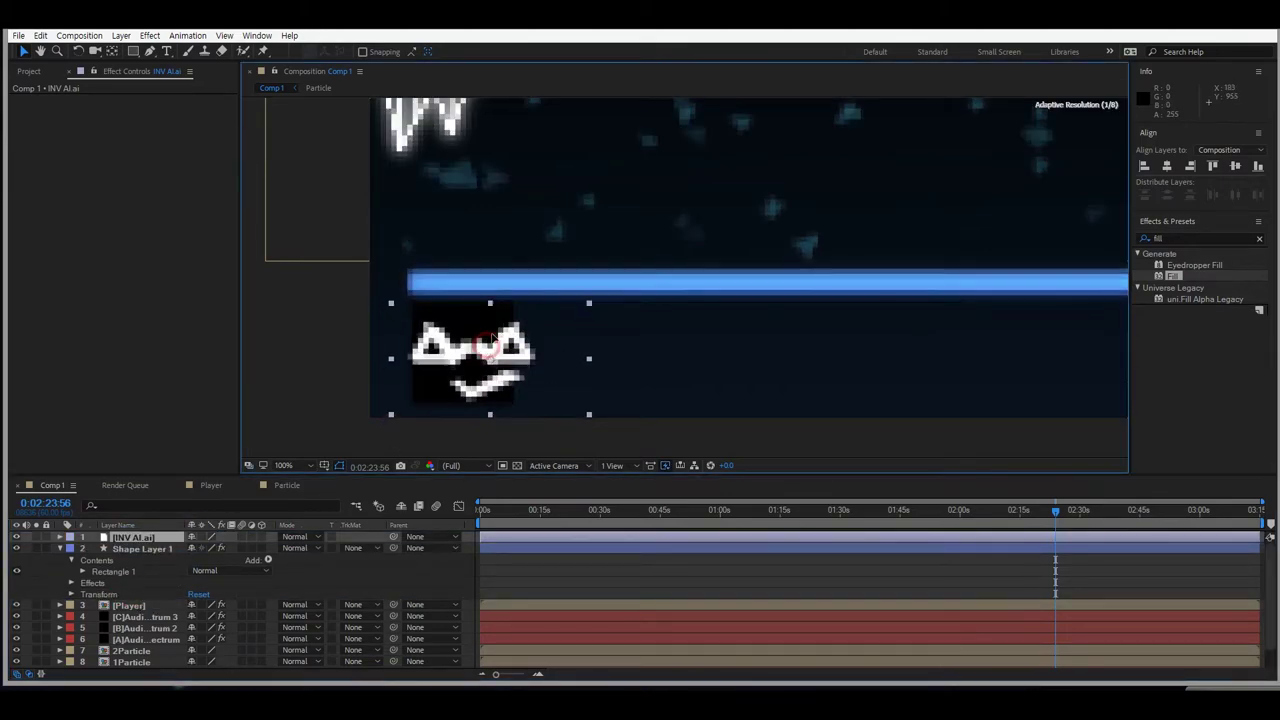
{"action": "left_click", "coordinate": [591, 296]}
{"action": "left_click", "coordinate": [586, 309]}
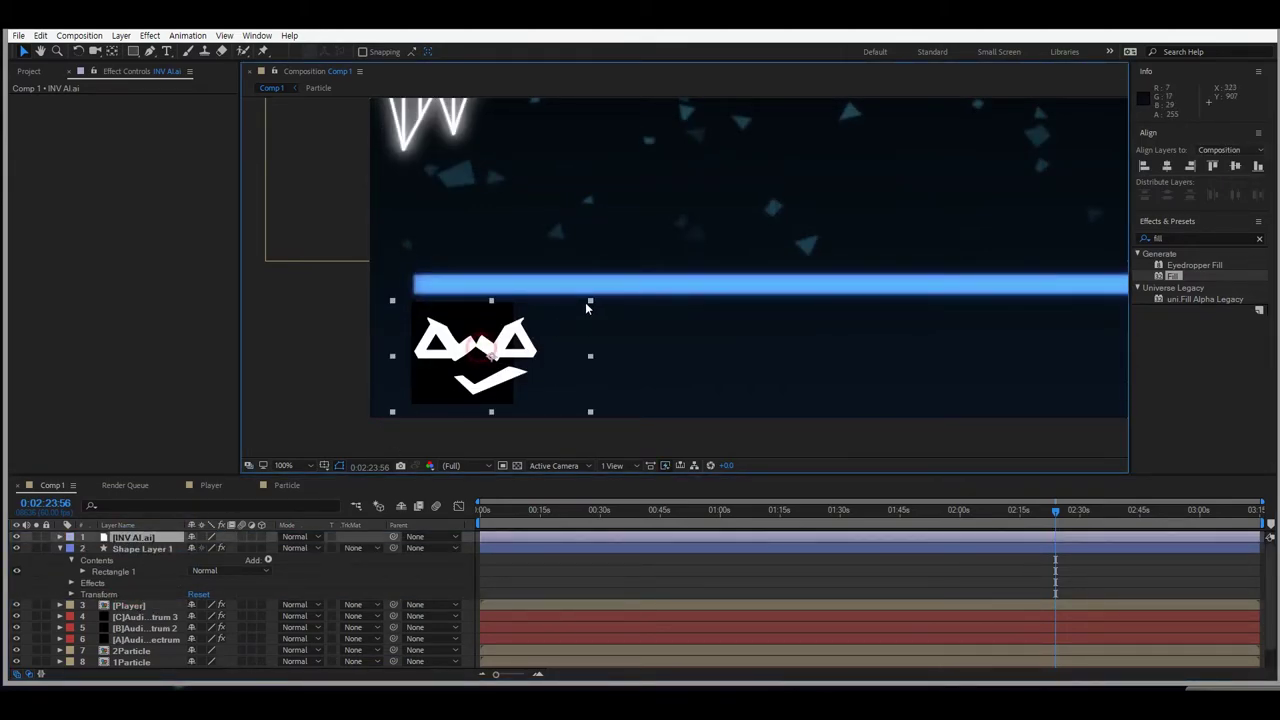
{"action": "left_click_drag", "start_coordinate": [590, 300], "coordinate": [536, 324]}
{"action": "left_click", "coordinate": [531, 440]}
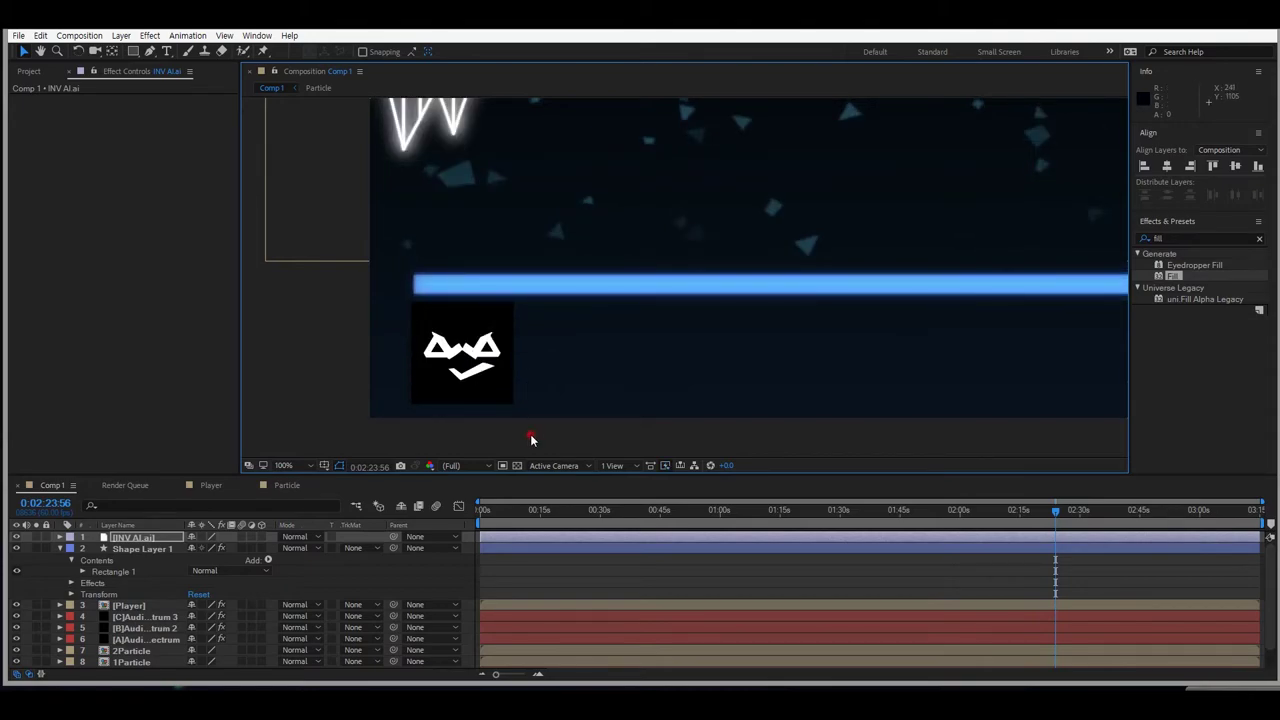
Set the opacity of the INV AI.ai logo layer to 80%.
{"action": "scroll", "coordinate": [583, 430], "scroll_direction": "down", "scroll_amount": 1}
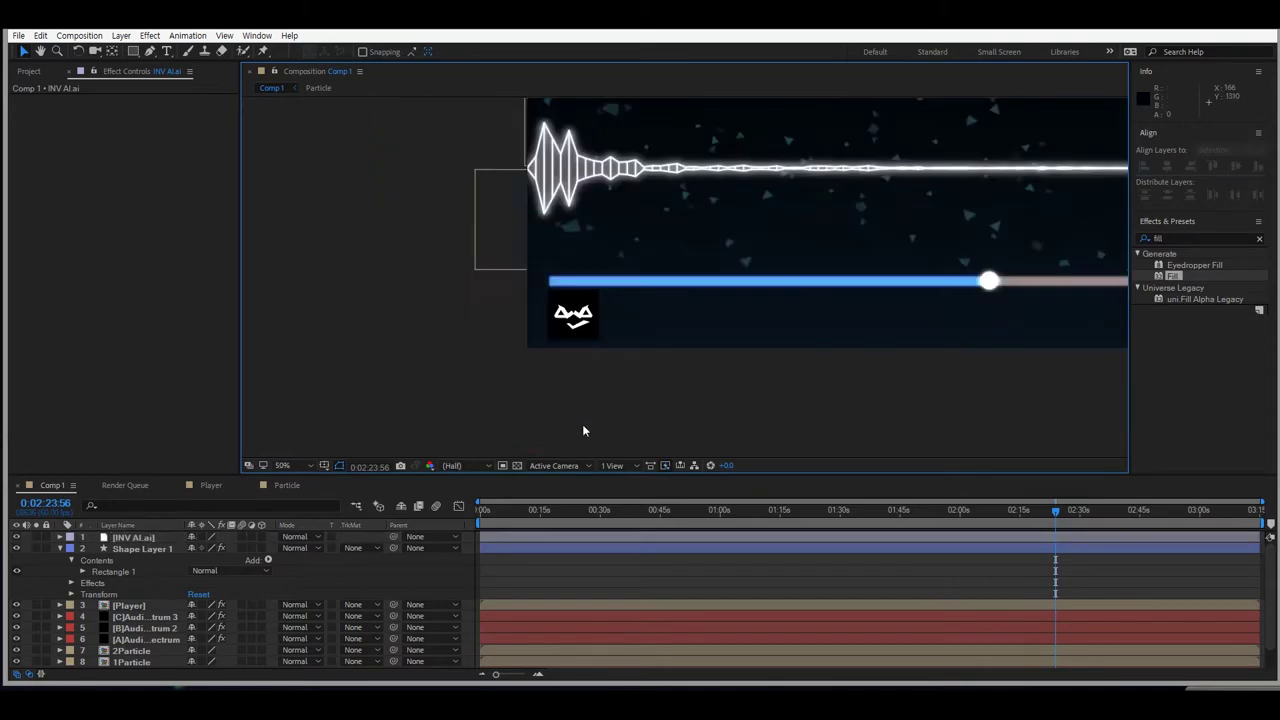
{"action": "left_click", "coordinate": [119, 551]}
{"action": "left_click", "coordinate": [558, 368]}
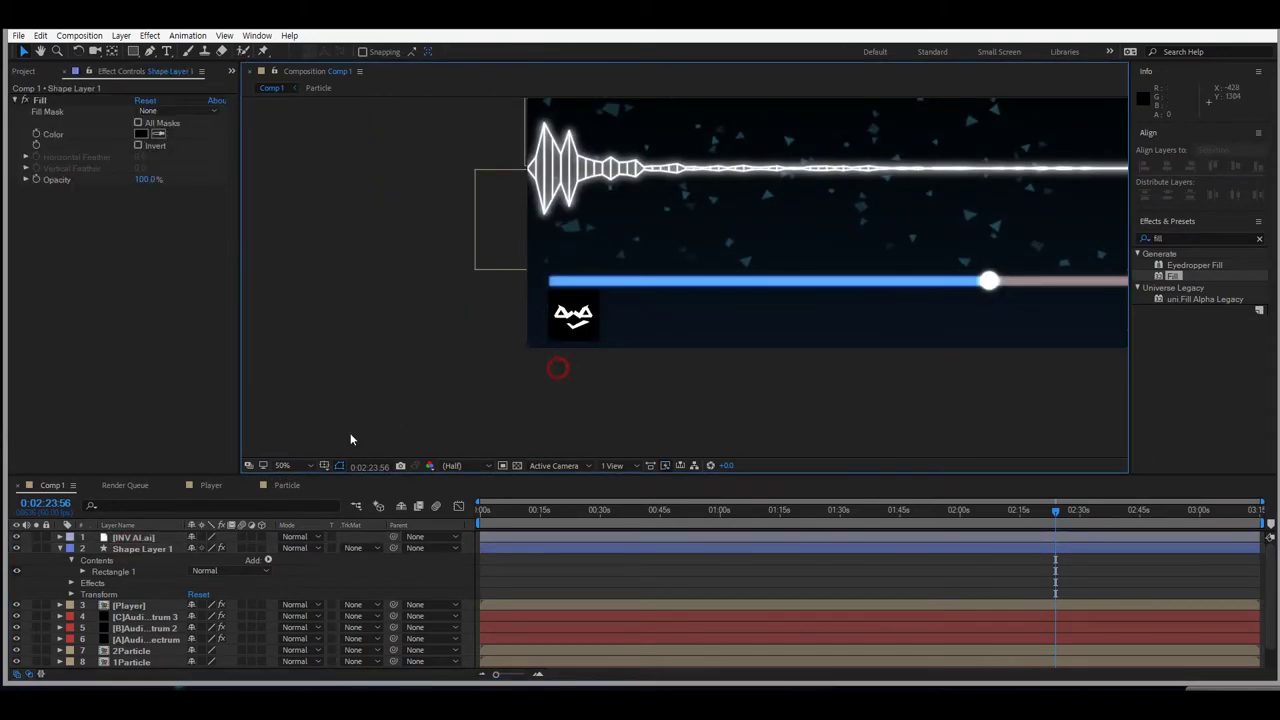
{"action": "left_click", "coordinate": [283, 465]}
{"action": "left_click", "coordinate": [300, 225]}
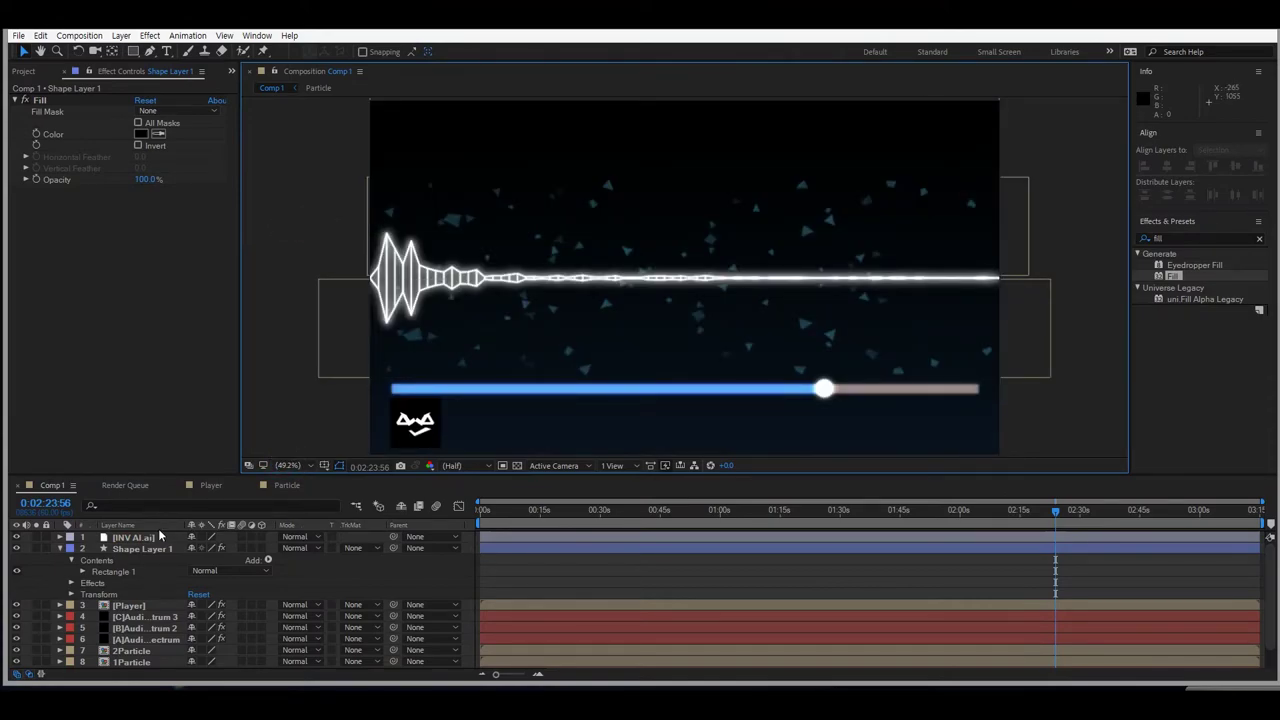
{"action": "left_click", "coordinate": [60, 538]}
{"action": "left_click", "coordinate": [59, 537]}
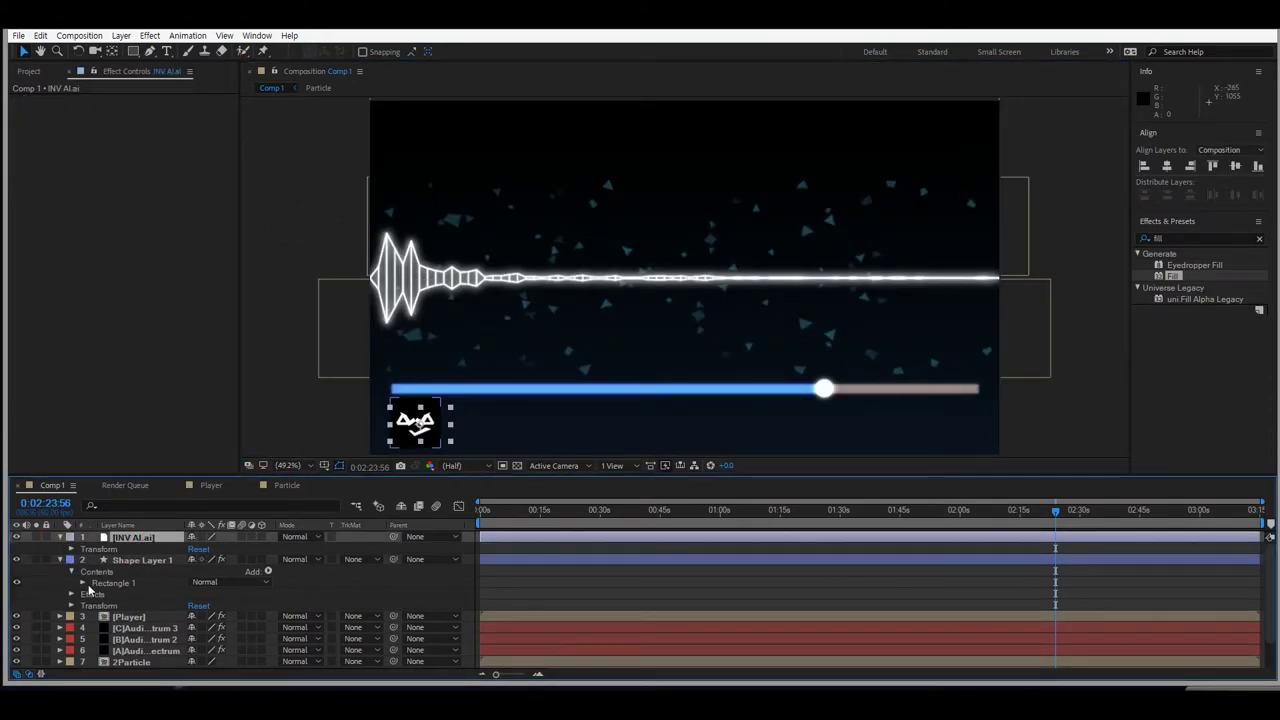
{"action": "left_click", "coordinate": [72, 550]}
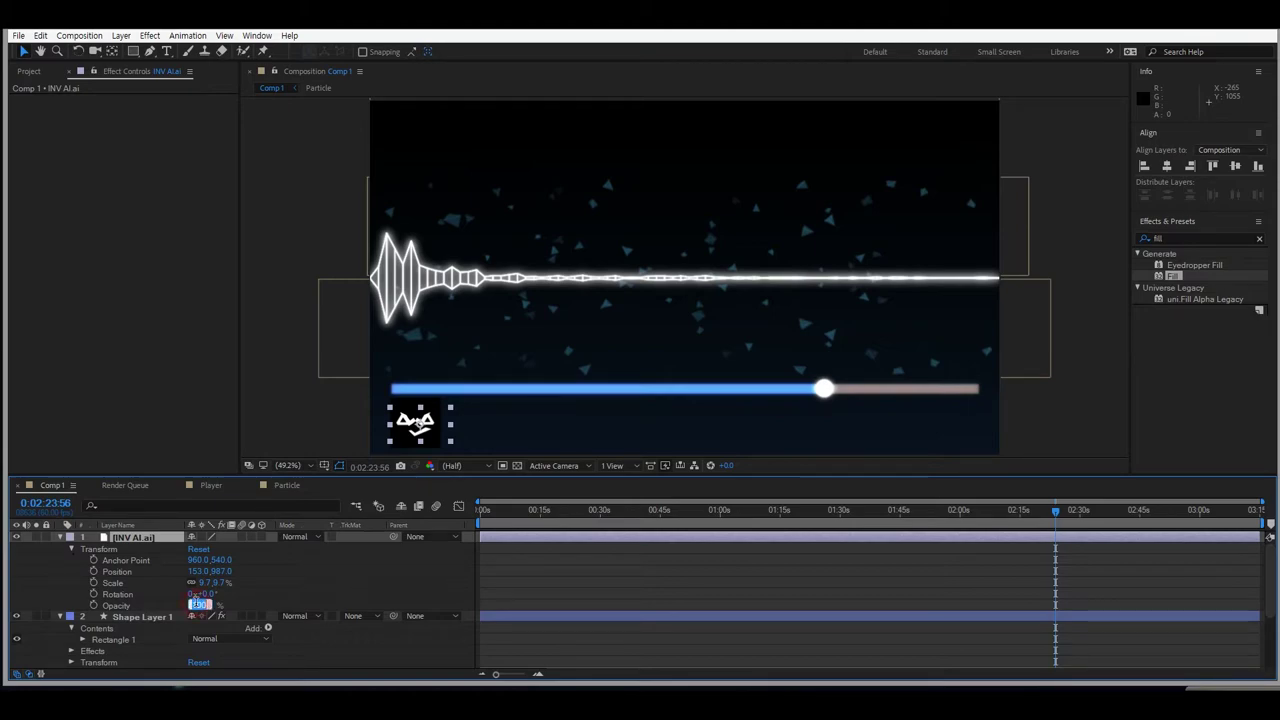
{"action": "type", "text": "80"}
{"action": "key", "text": "Return"}
{"action": "left_click", "coordinate": [300, 404]}
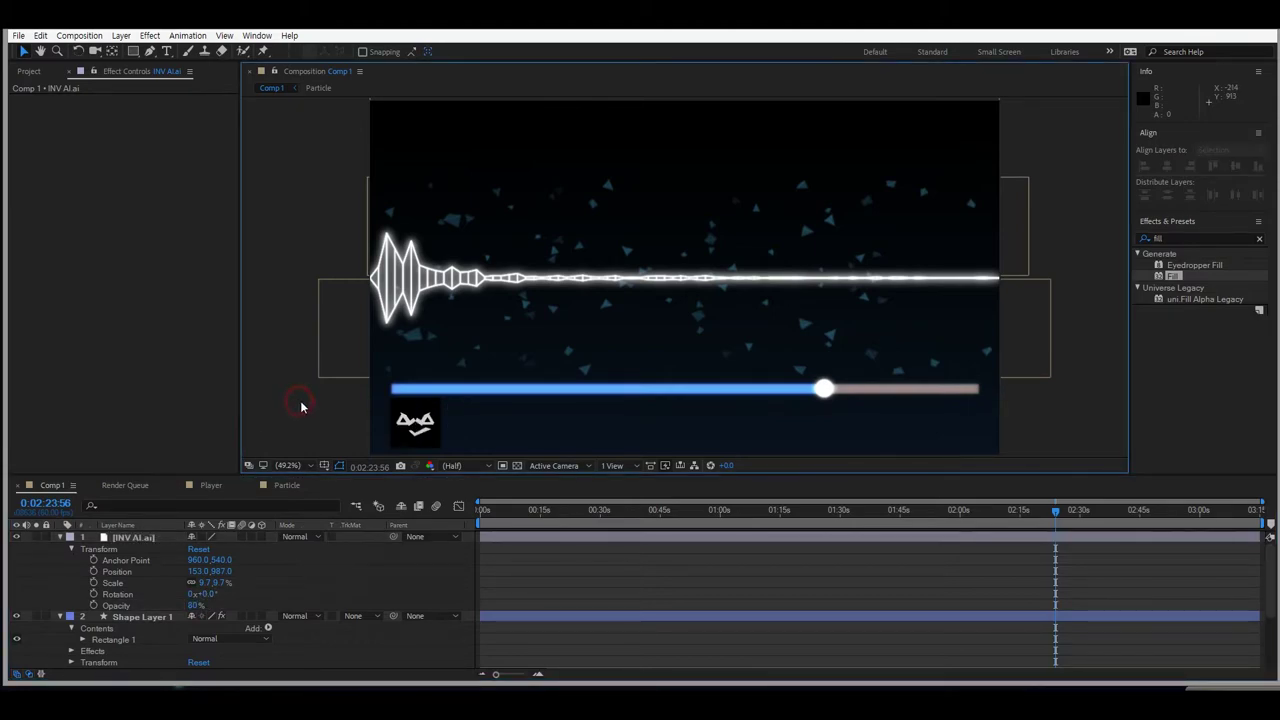
Pre-compose the INV AI.ai and Shape Layer 1 layers together, moving all attributes into the new composition.
{"action": "left_click", "coordinate": [62, 537]}
{"action": "left_click", "coordinate": [62, 549]}
{"action": "left_click", "coordinate": [108, 537]}
{"action": "left_click", "coordinate": [114, 549], "text": "shift"}
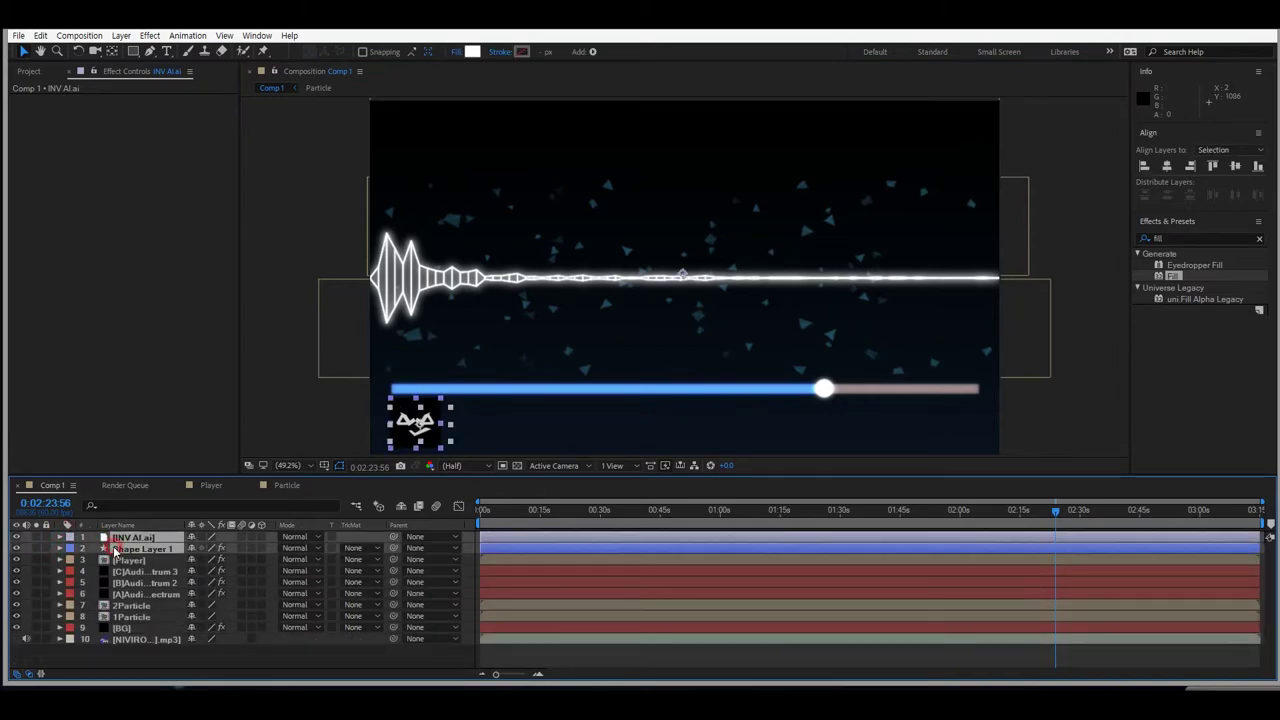
{"action": "right_click", "coordinate": [115, 549]}
{"action": "left_click", "coordinate": [160, 569]}
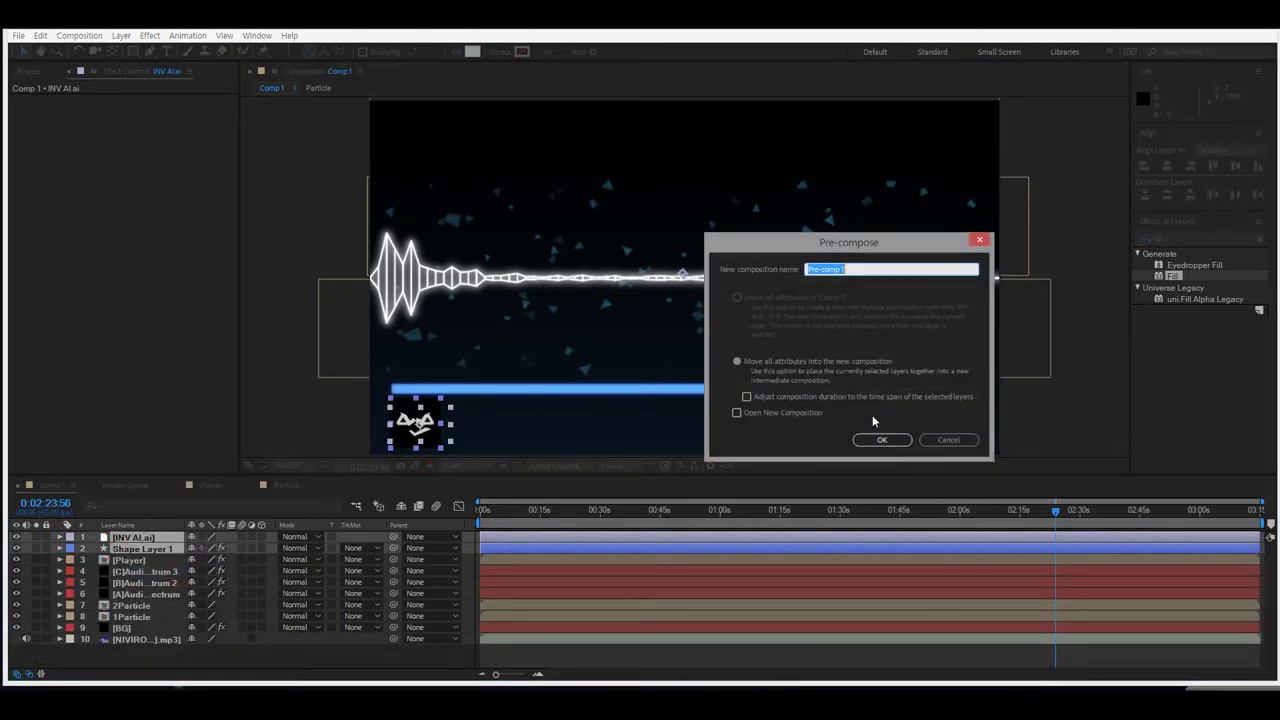
{"action": "left_click", "coordinate": [882, 440]}
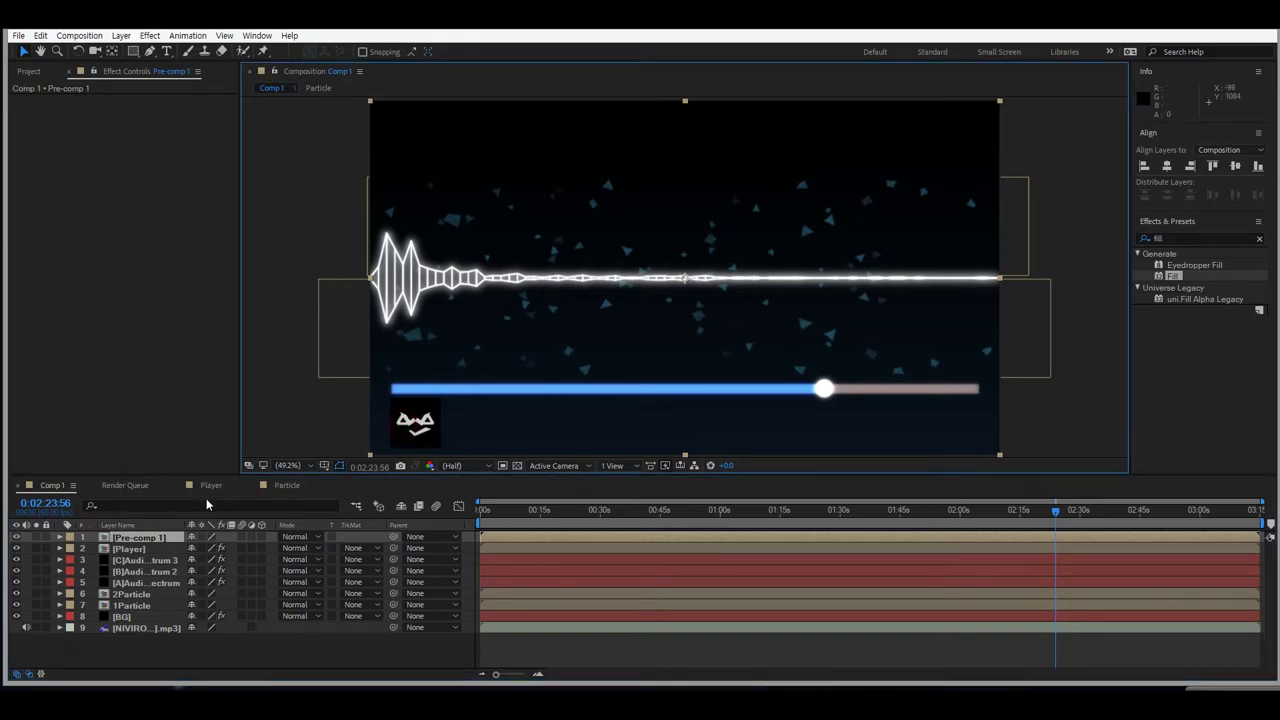
Try moving the Pre-comp 1 logo layer and scaling it down, and undo the change.
{"action": "left_click_drag", "start_coordinate": [418, 428], "coordinate": [443, 425]}
{"action": "left_click_drag", "start_coordinate": [999, 102], "coordinate": [982, 120]}
{"action": "key", "text": "ctrl+z"}
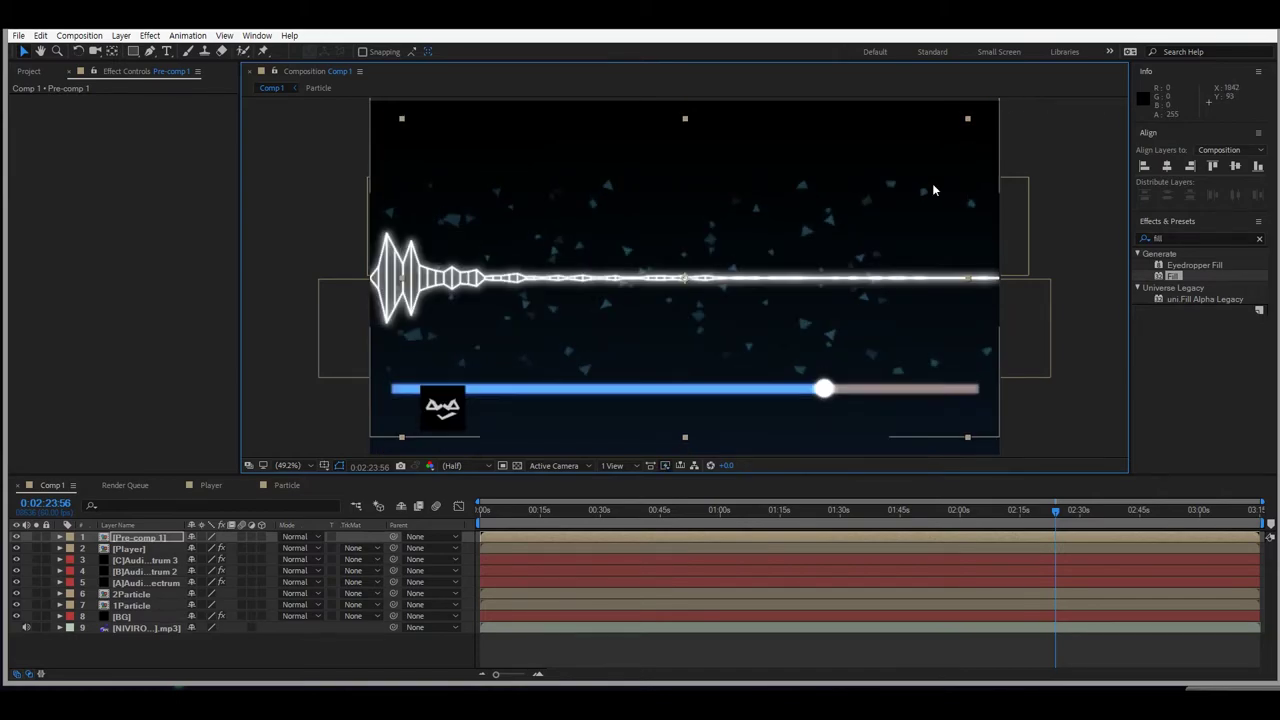
Open the Pre-comp 1 composition to inspect its logo and square layers, and return to Comp 1.
{"action": "double_click", "coordinate": [138, 539]}
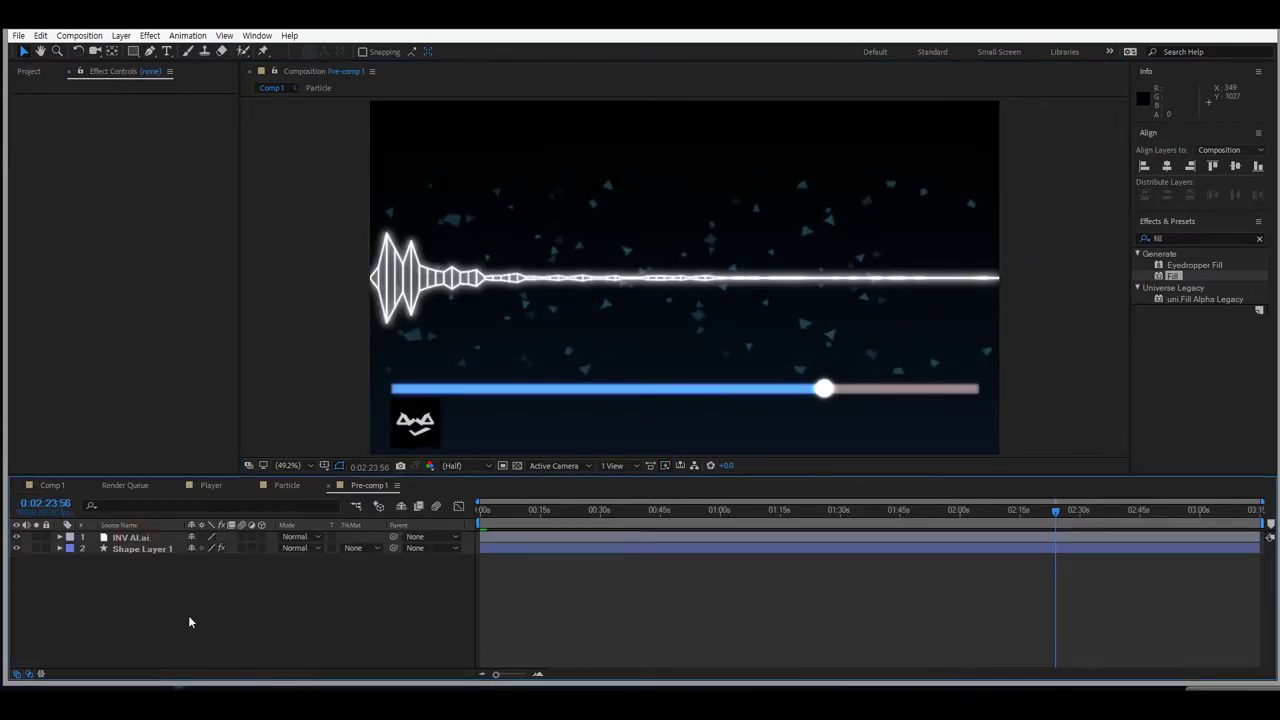
{"action": "left_click", "coordinate": [420, 420]}
{"action": "left_click_drag", "start_coordinate": [437, 398], "coordinate": [437, 403]}
{"action": "left_click", "coordinate": [277, 637]}
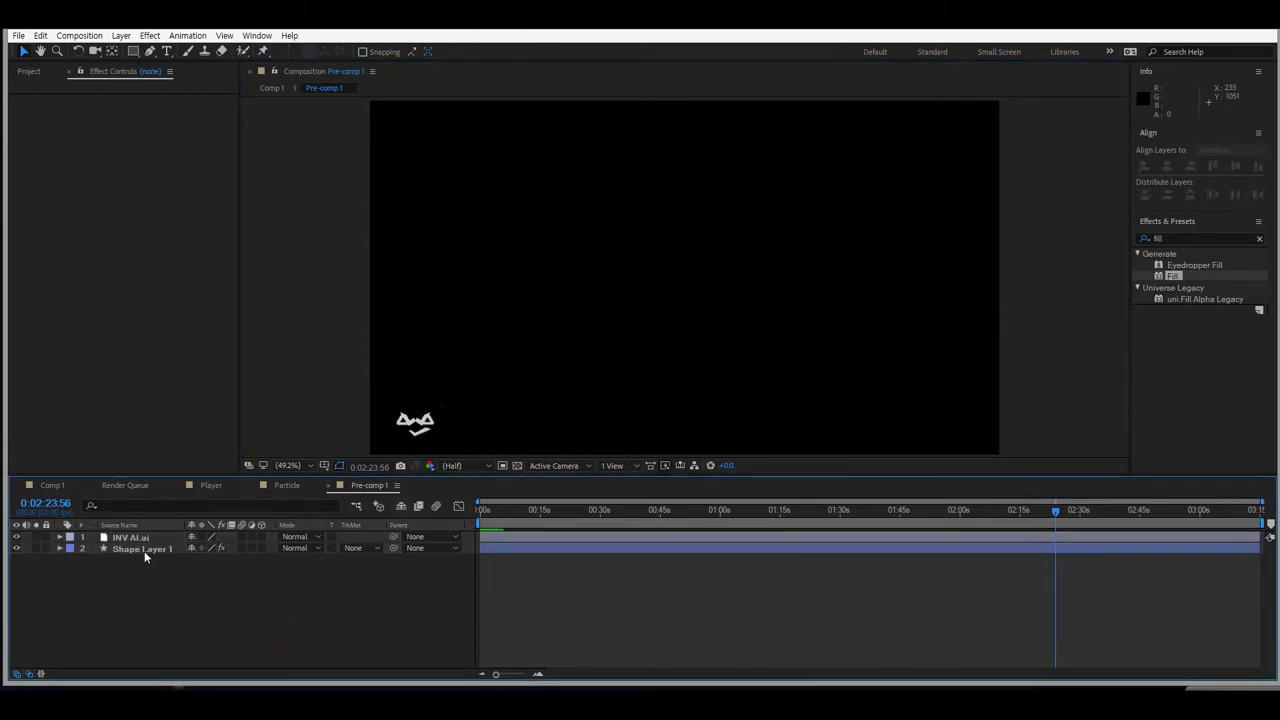
{"action": "left_click", "coordinate": [143, 549]}
{"action": "left_click", "coordinate": [440, 402]}
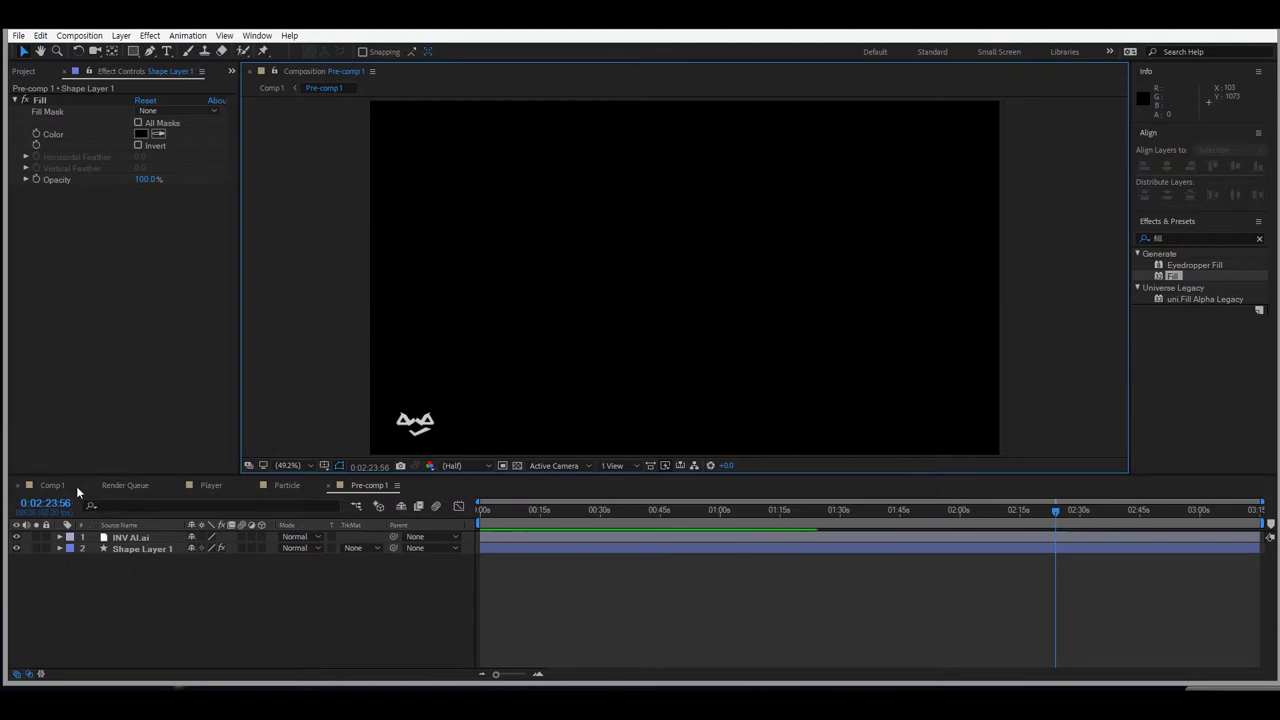
{"action": "left_click", "coordinate": [48, 486]}
{"action": "left_click", "coordinate": [1071, 411]}
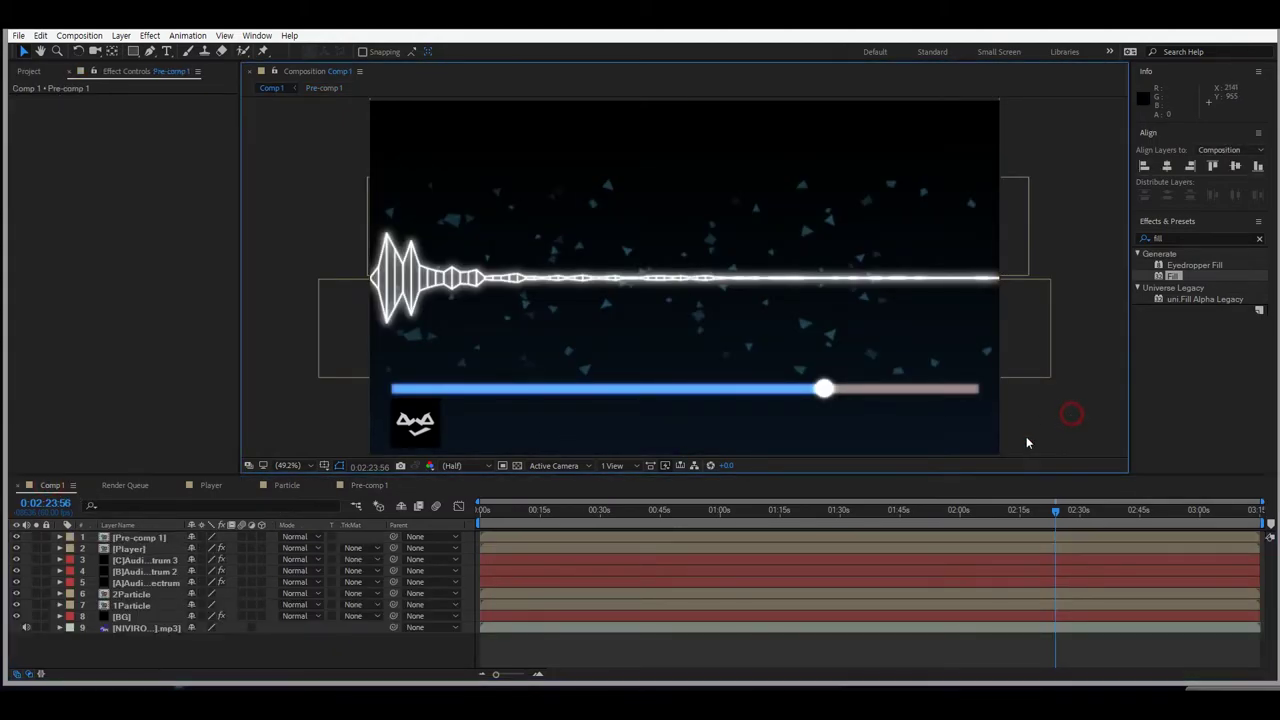
Move the Player layer slightly up so the progress bar clears the logo square.
{"action": "scroll", "coordinate": [994, 450], "scroll_direction": "down", "scroll_amount": 1}
{"action": "scroll", "coordinate": [994, 450], "scroll_direction": "up", "scroll_amount": 1}
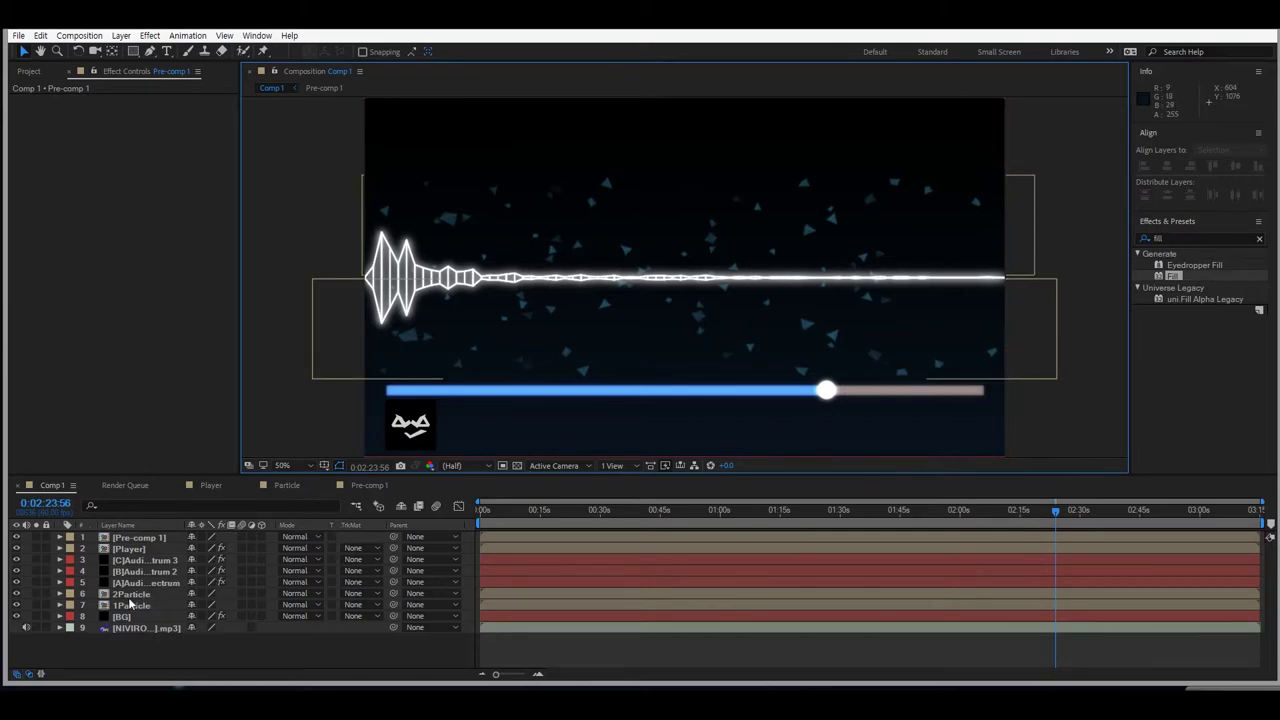
{"action": "left_click", "coordinate": [128, 548]}
{"action": "left_click_drag", "start_coordinate": [536, 391], "coordinate": [539, 382]}
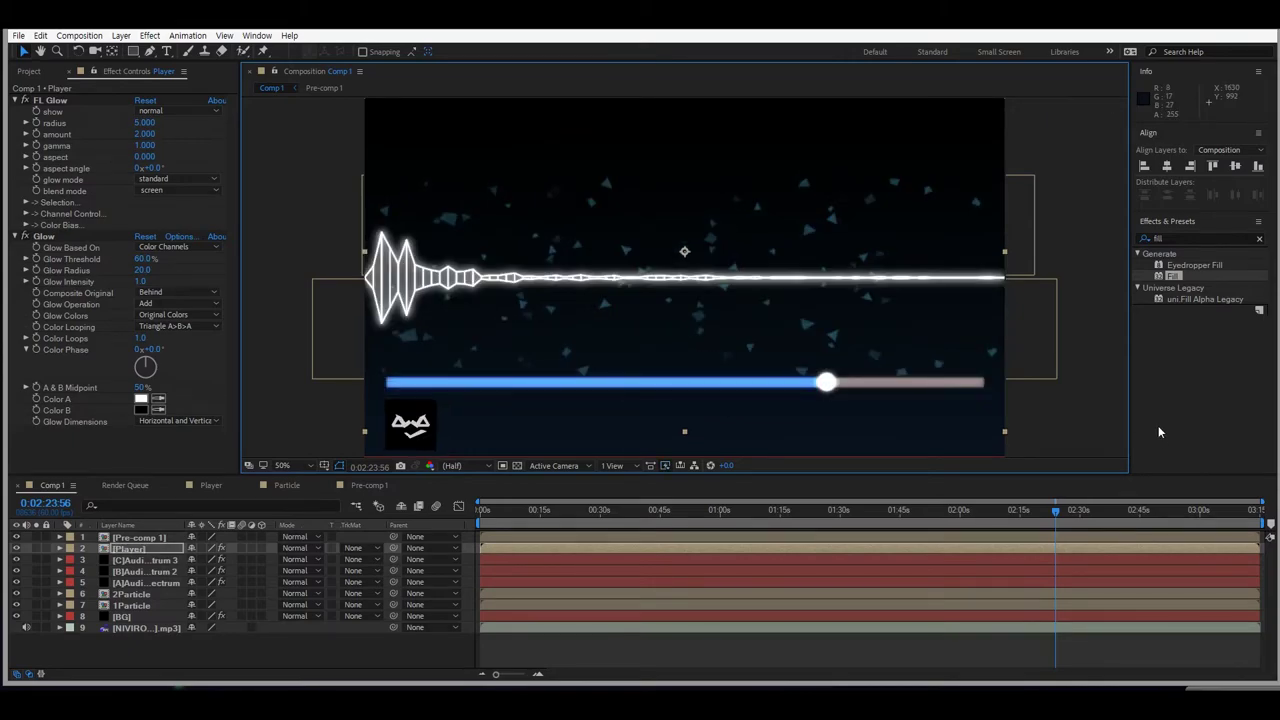
{"action": "left_click", "coordinate": [1114, 423]}
Cut the song title out of the NIVIRO mp3 item's name in the project, leaving ].mp3.
{"action": "left_click", "coordinate": [30, 71]}
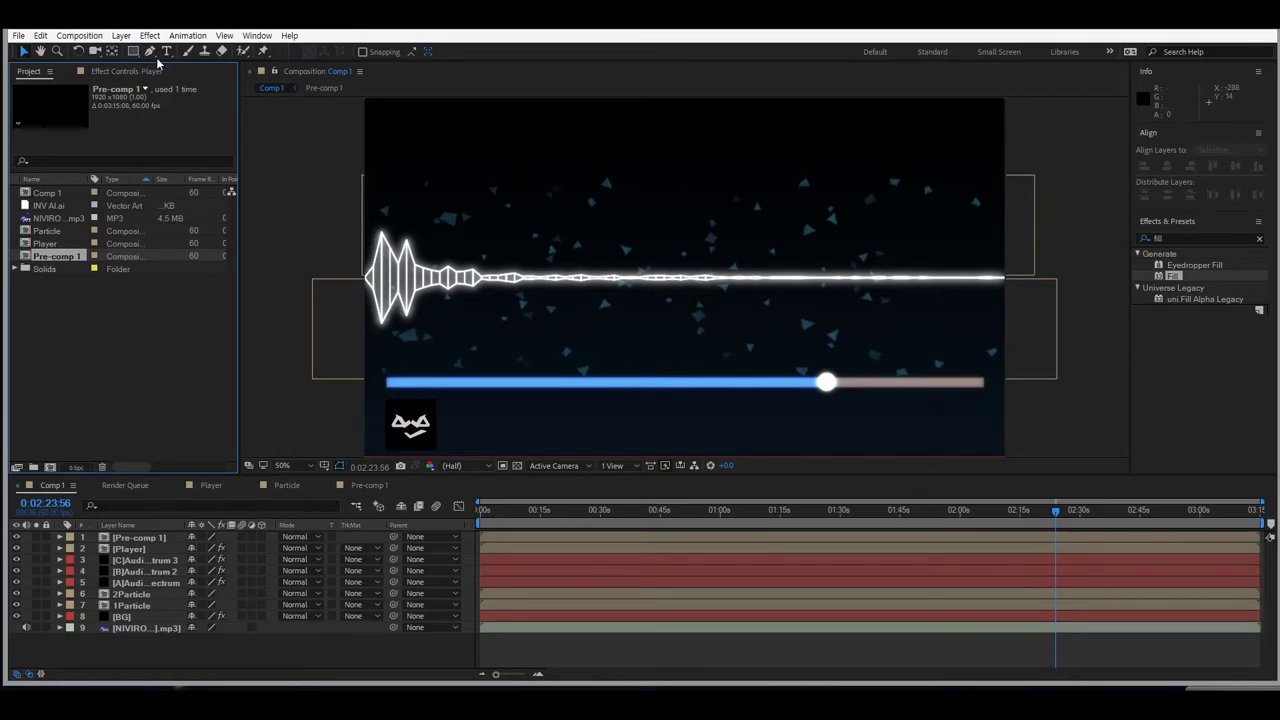
{"action": "right_click", "coordinate": [62, 219]}
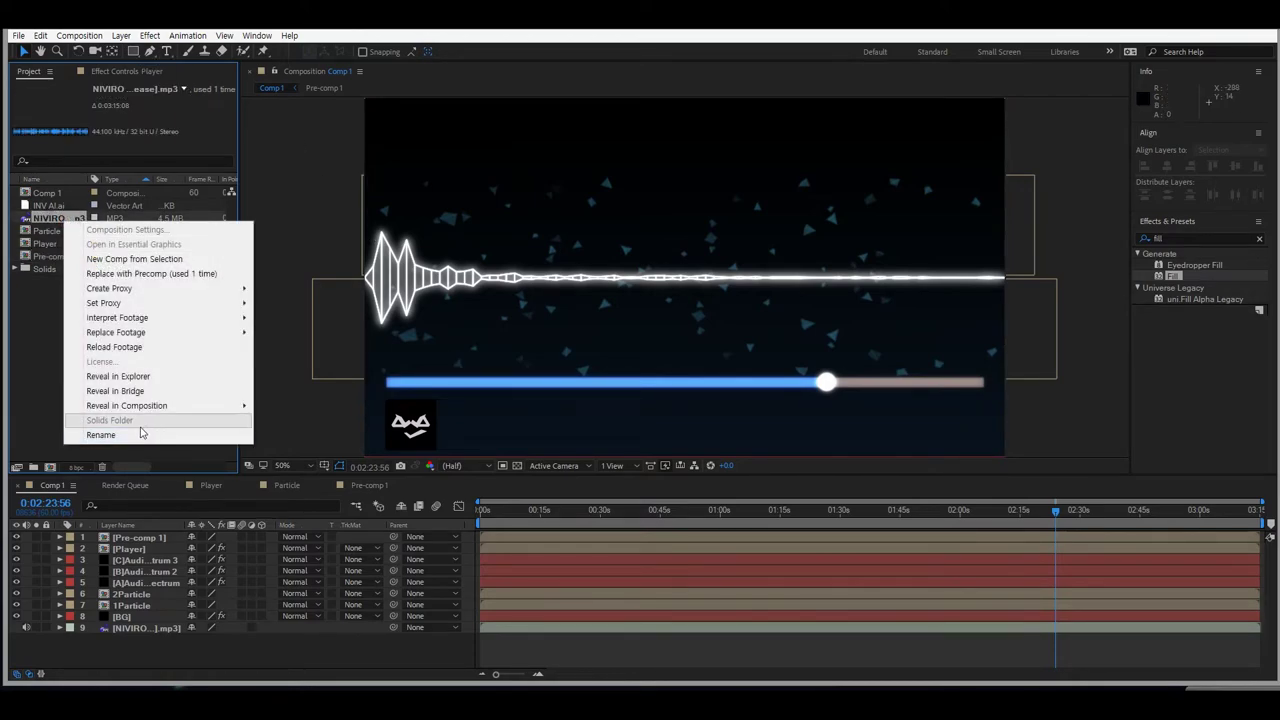
{"action": "left_click", "coordinate": [101, 435]}
{"action": "mouse_move", "coordinate": [65, 217]}
{"action": "left_mouse_down"}
{"action": "mouse_move", "coordinate": [29, 217]}
{"action": "mouse_move", "coordinate": [88, 218]}
{"action": "mouse_move", "coordinate": [55, 218]}
{"action": "mouse_move", "coordinate": [75, 222]}
{"action": "left_mouse_up"}
{"action": "left_click", "coordinate": [55, 218]}
{"action": "key", "text": "BackSpace"}
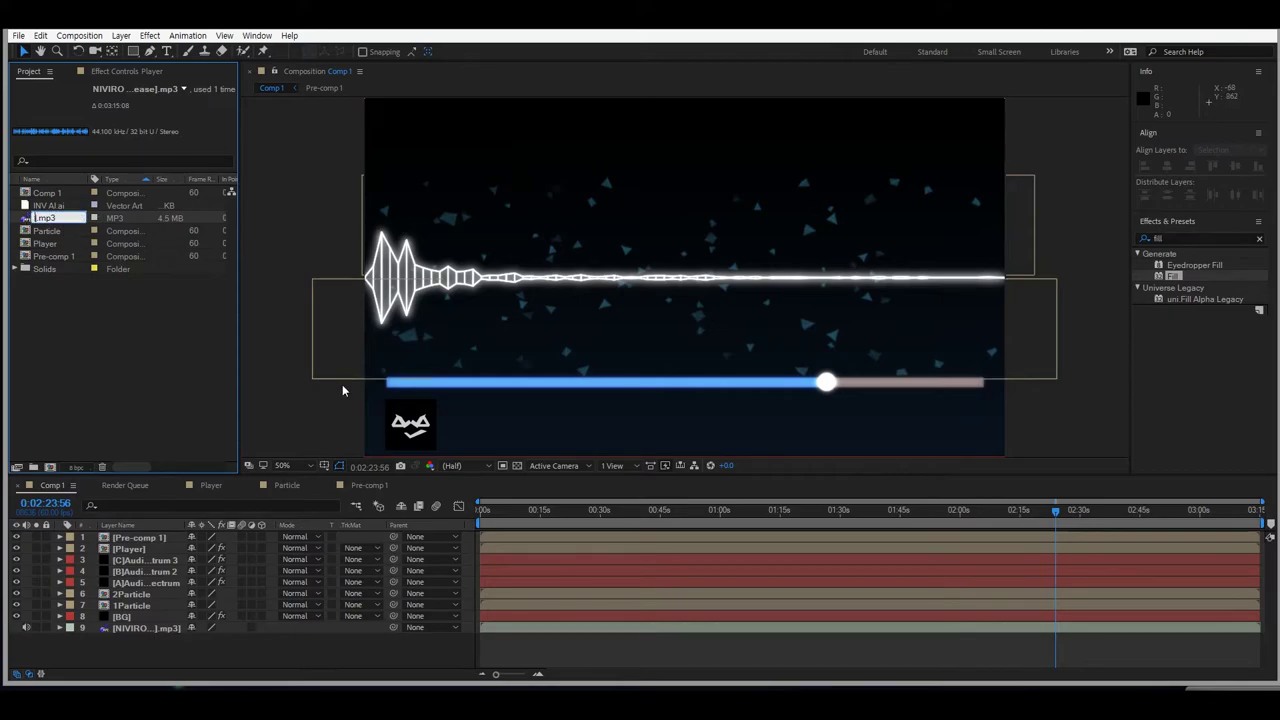
{"action": "key", "text": "Return"}
Add a text layer beside the logo square containing the song title "NIVIRO - The Apocalypse".
{"action": "left_click", "coordinate": [450, 437]}
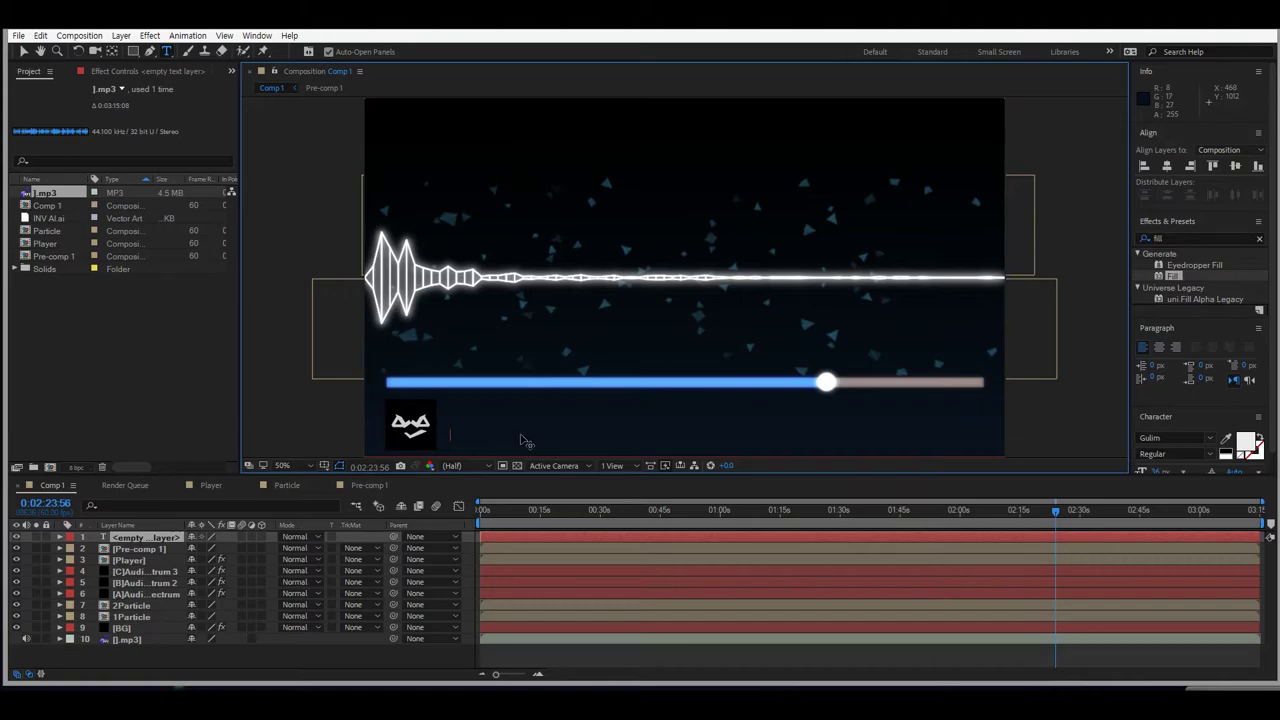
{"action": "type", "text": "NIVIRO - The Apocalypse [NCS Release"}
{"action": "left_click_drag", "start_coordinate": [597, 434], "coordinate": [704, 434]}
{"action": "key", "text": "BackSpace"}
Set the font of the whole song title text to BatmanForeverAlternate.
{"action": "key", "text": "ctrl+a"}
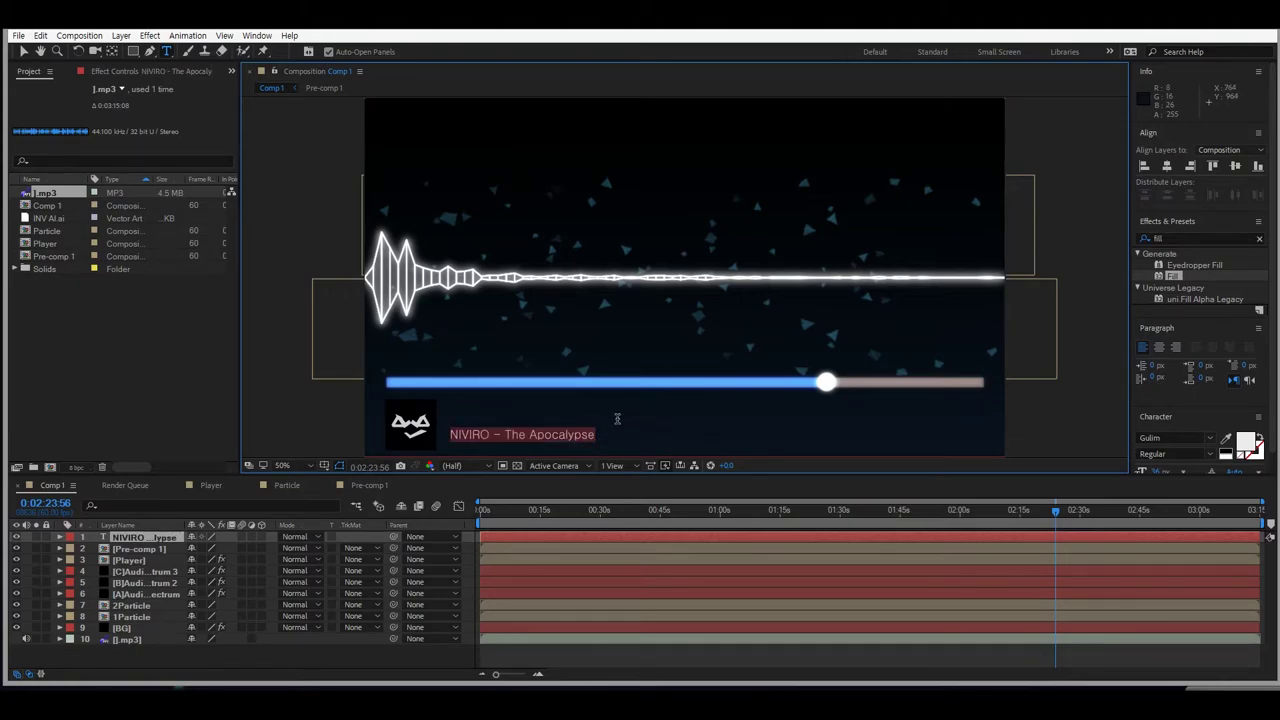
{"action": "left_click", "coordinate": [1212, 440]}
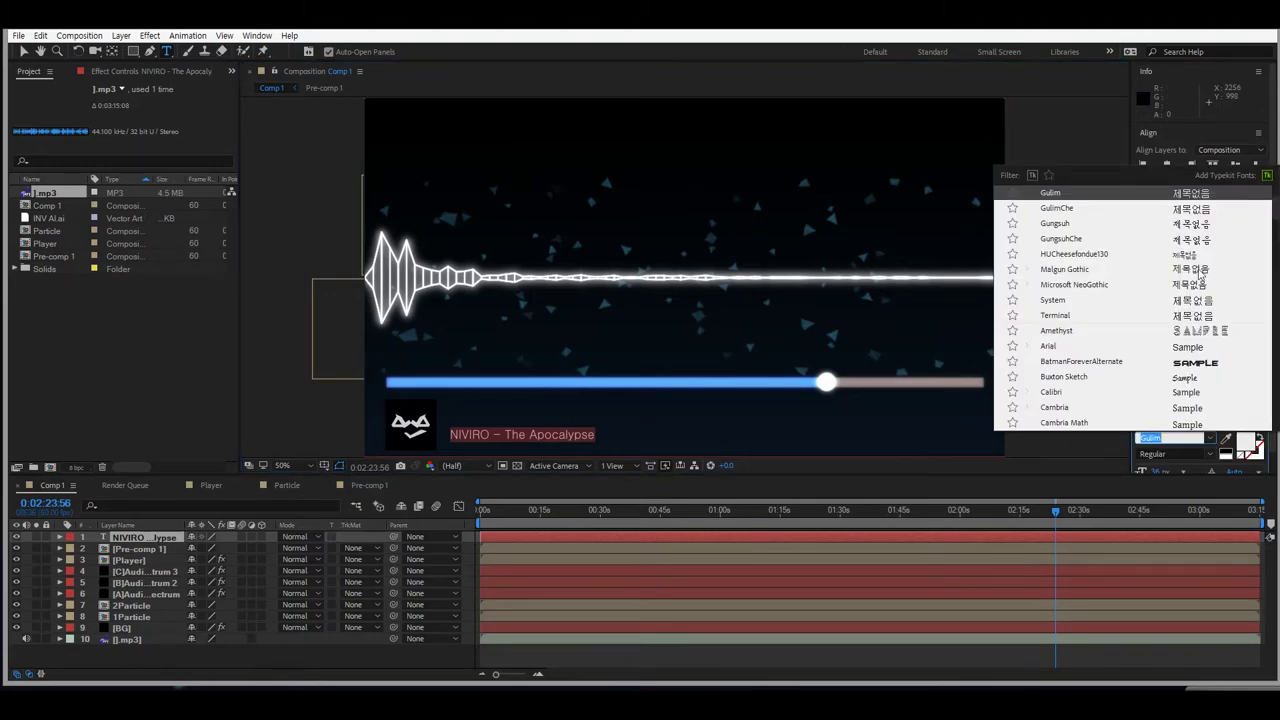
{"action": "left_click", "coordinate": [1198, 272]}
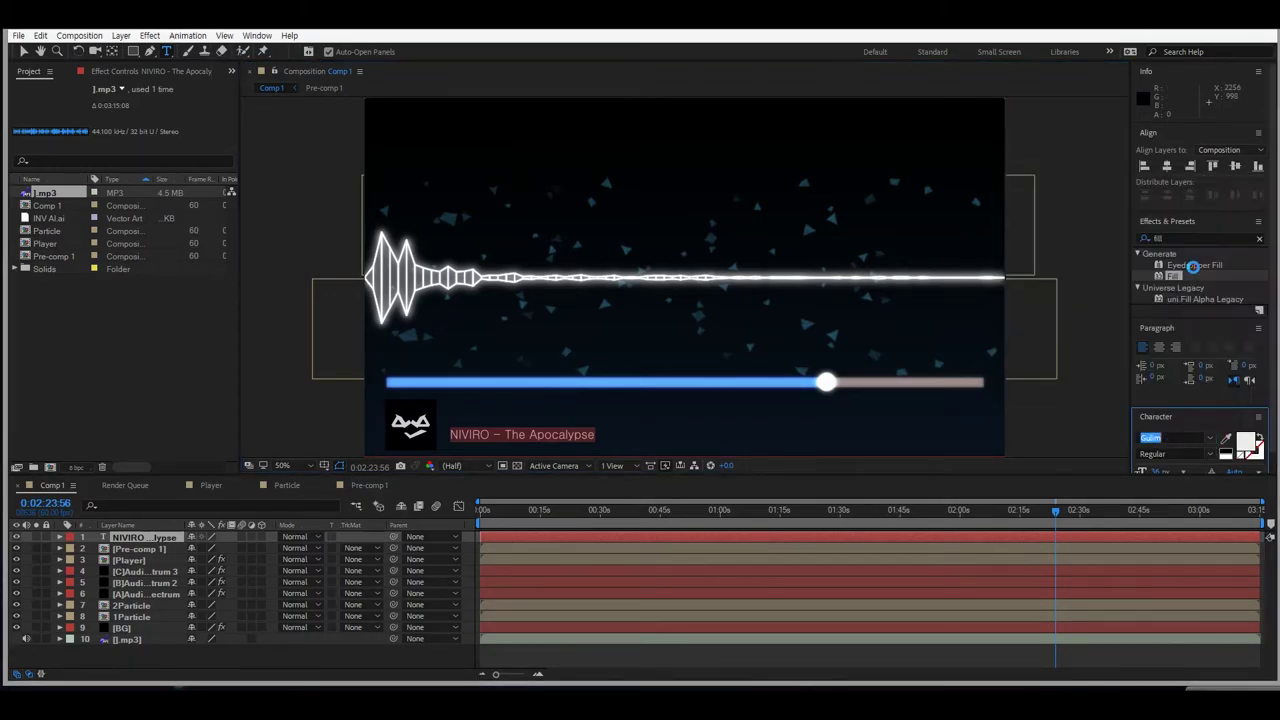
{"action": "left_click", "coordinate": [1210, 438]}
{"action": "left_click", "coordinate": [1185, 304]}
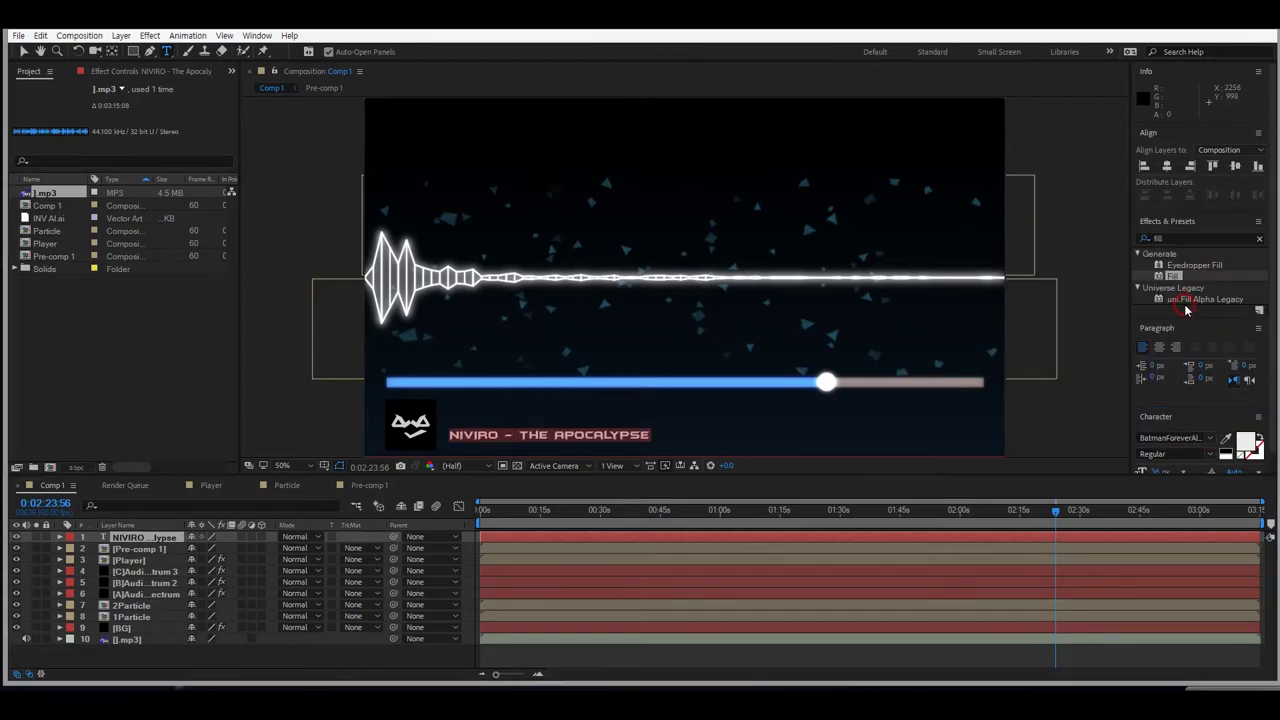
Set the song title text's font to Arial with the Bold style.
{"action": "left_click", "coordinate": [1214, 438]}
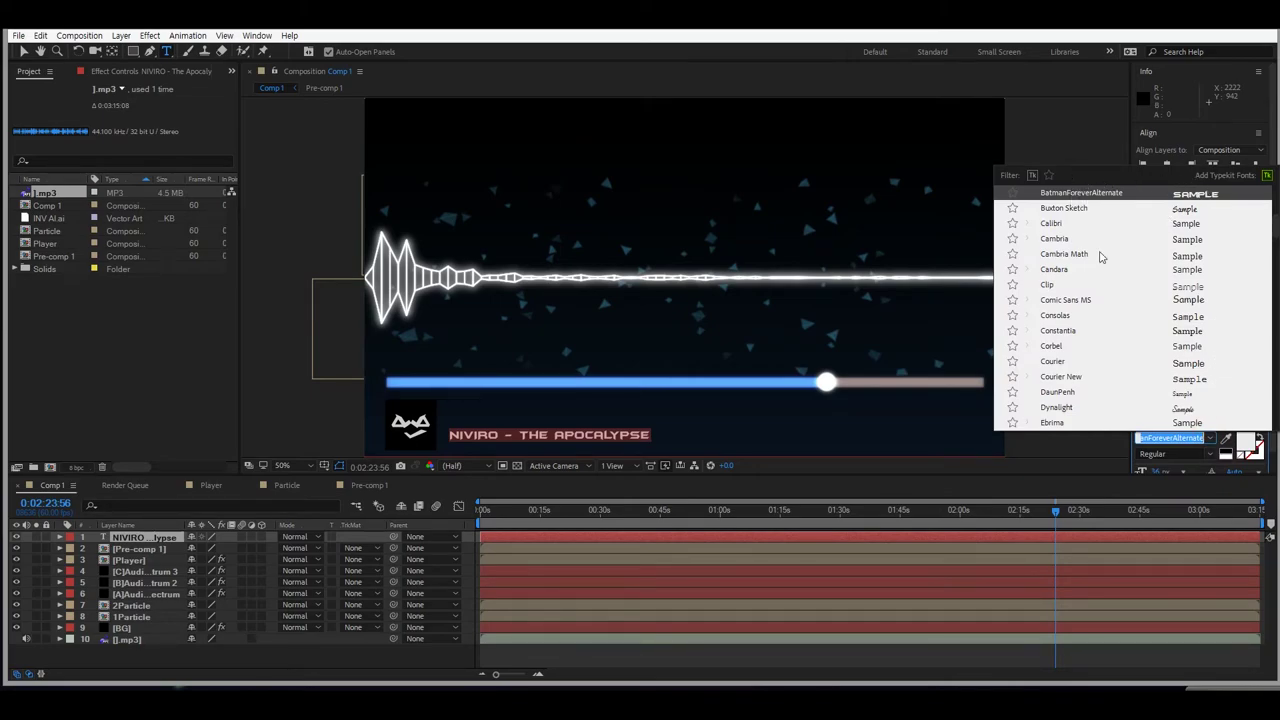
{"action": "scroll", "coordinate": [1100, 335], "scroll_direction": "up", "scroll_amount": 5}
{"action": "scroll", "coordinate": [1091, 297], "scroll_direction": "down", "scroll_amount": 4}
{"action": "scroll", "coordinate": [1091, 310], "scroll_direction": "up", "scroll_amount": 4}
{"action": "scroll", "coordinate": [1080, 333], "scroll_direction": "down", "scroll_amount": 8}
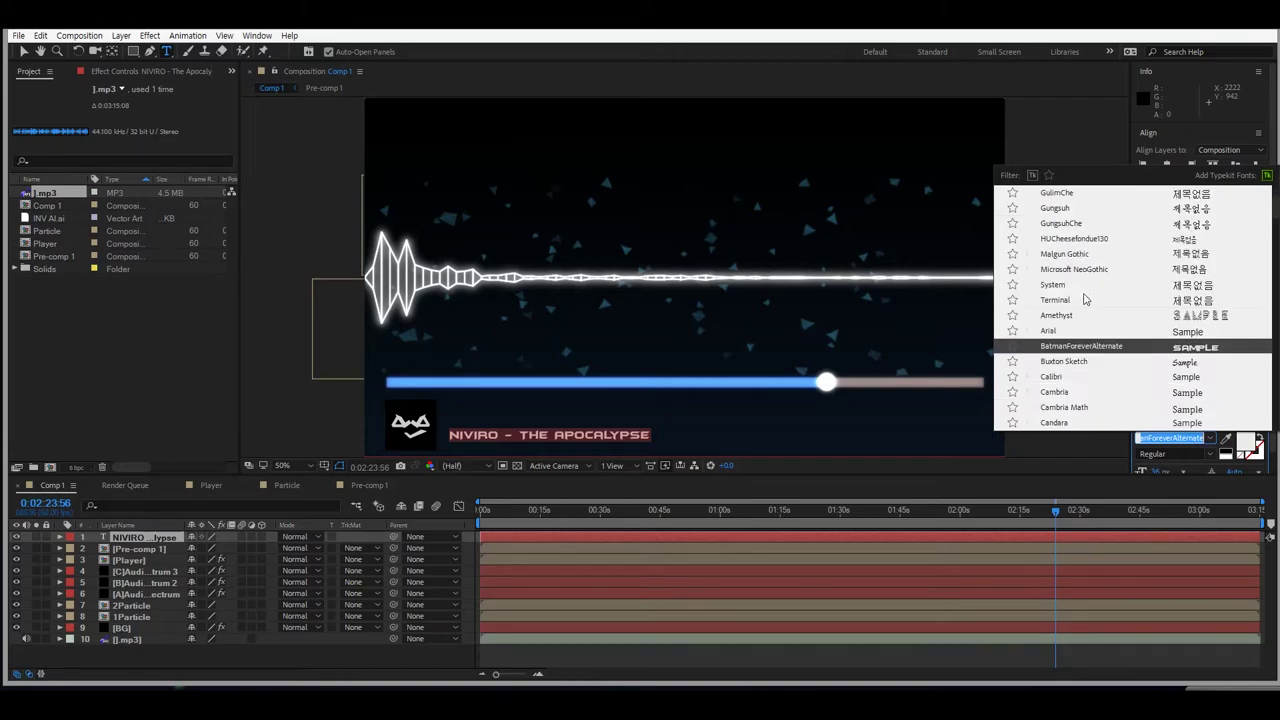
{"action": "scroll", "coordinate": [1092, 370], "scroll_direction": "down", "scroll_amount": 5}
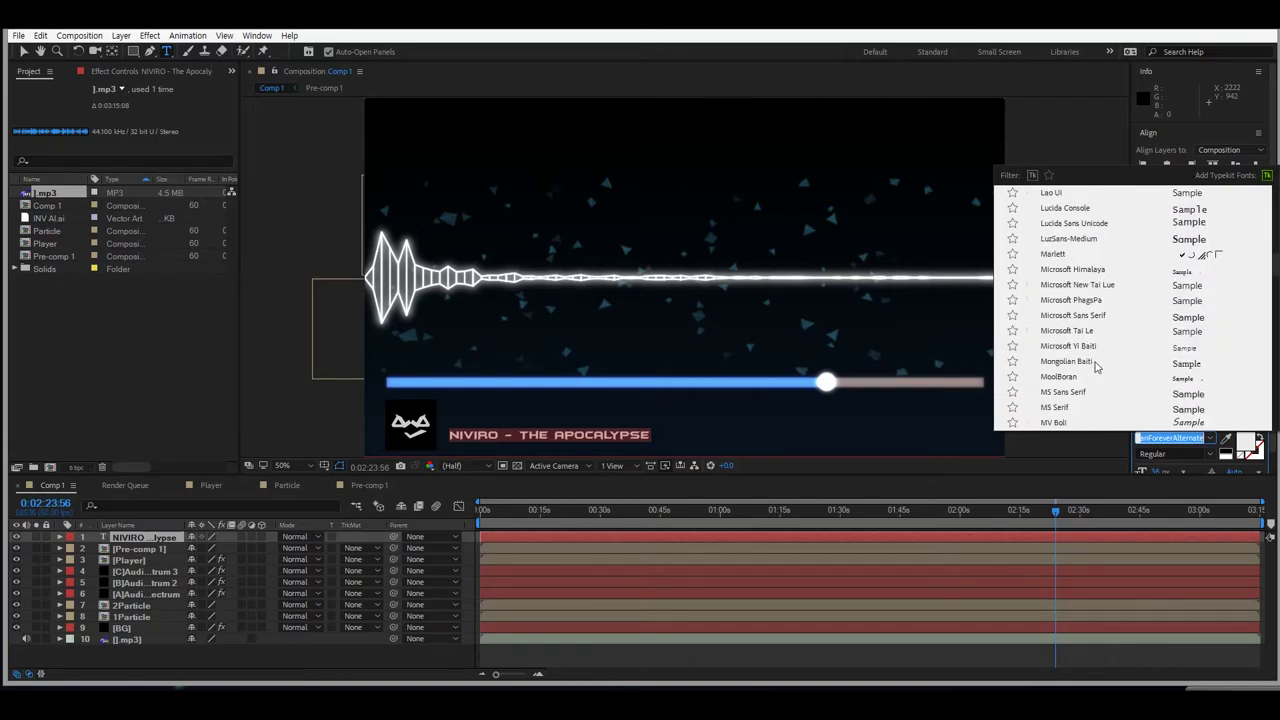
{"action": "scroll", "coordinate": [1100, 370], "scroll_direction": "down", "scroll_amount": 10}
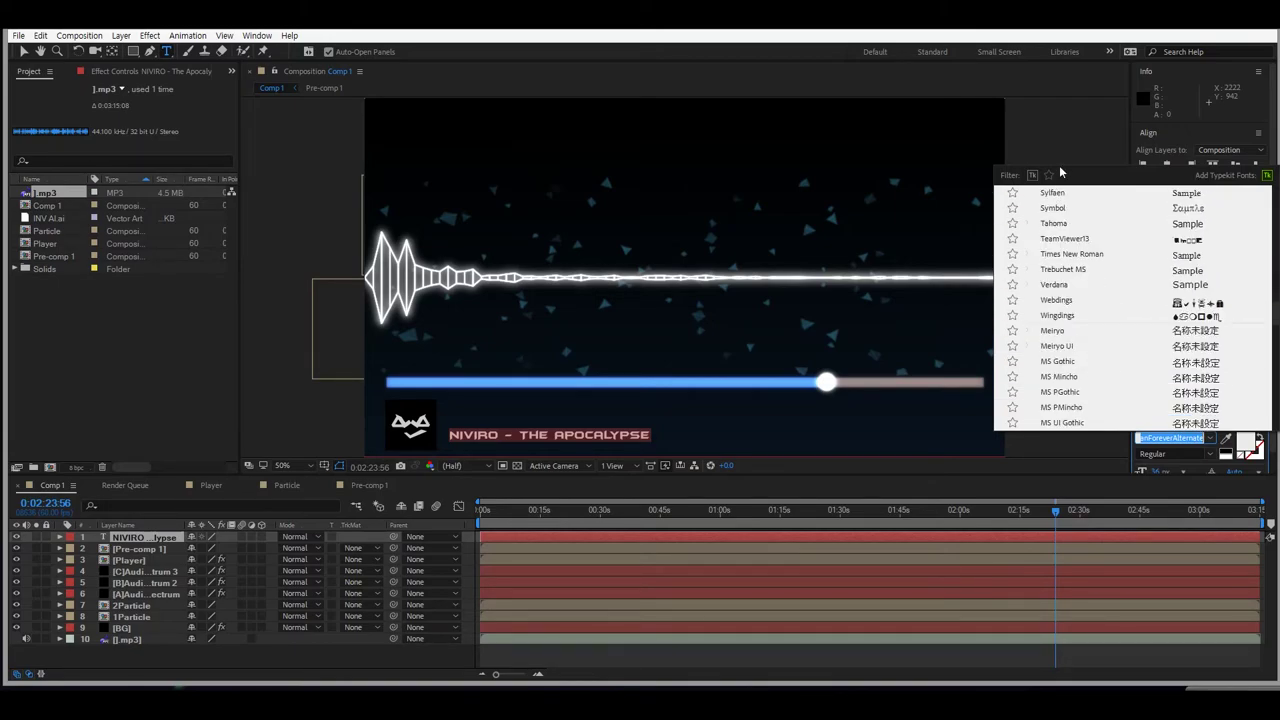
{"action": "scroll", "coordinate": [1075, 328], "scroll_direction": "down", "scroll_amount": 3}
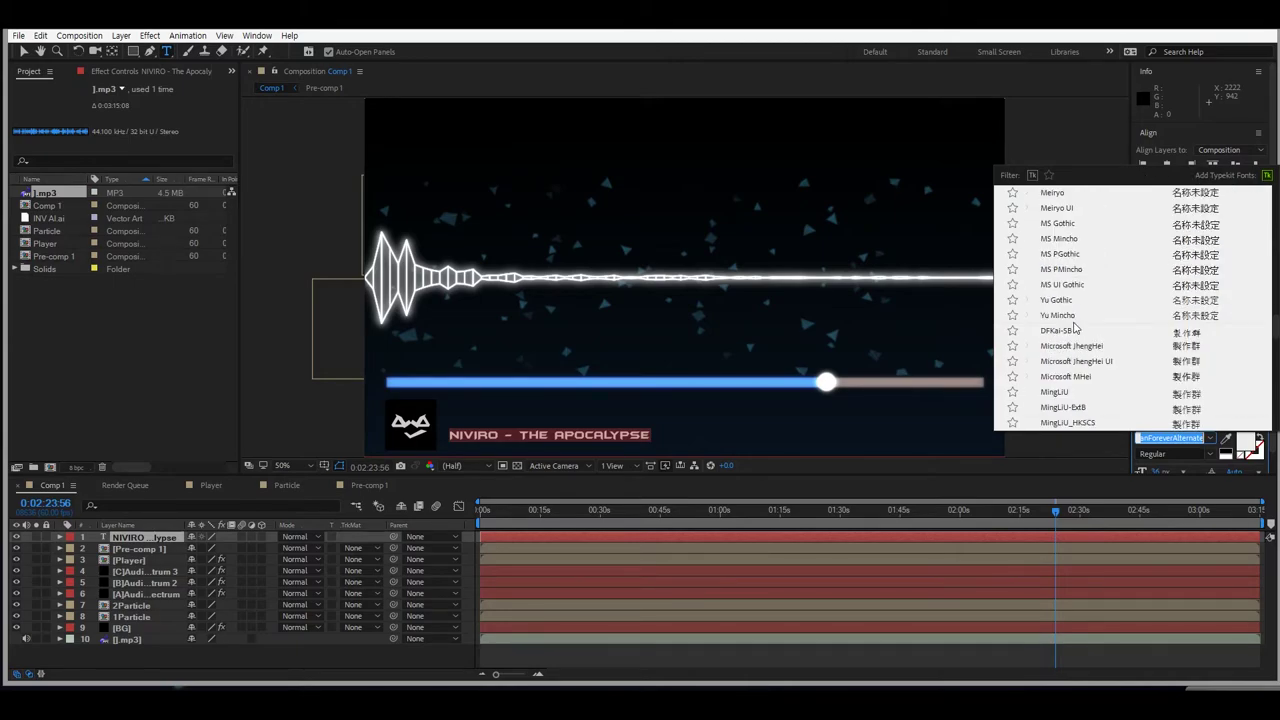
{"action": "scroll", "coordinate": [1094, 338], "scroll_direction": "up", "scroll_amount": 5}
{"action": "scroll", "coordinate": [1100, 345], "scroll_direction": "down", "scroll_amount": 12}
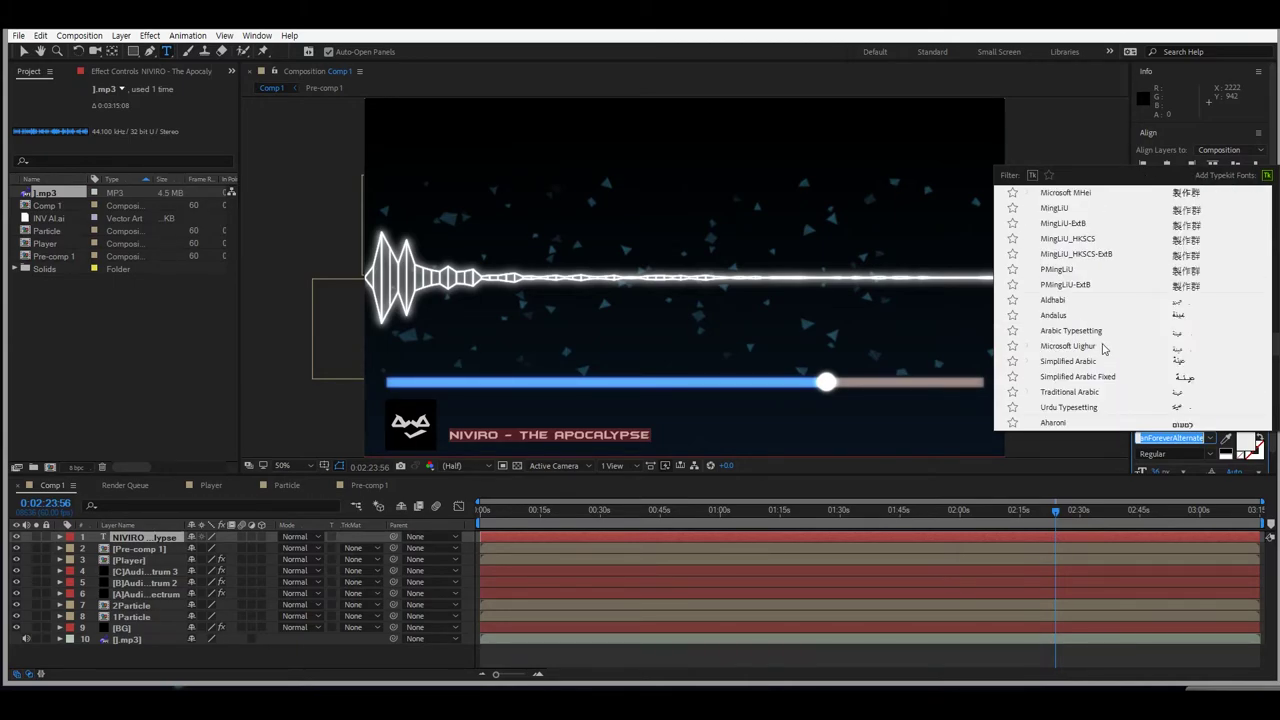
{"action": "scroll", "coordinate": [1274, 360], "scroll_direction": "down", "scroll_amount": 5}
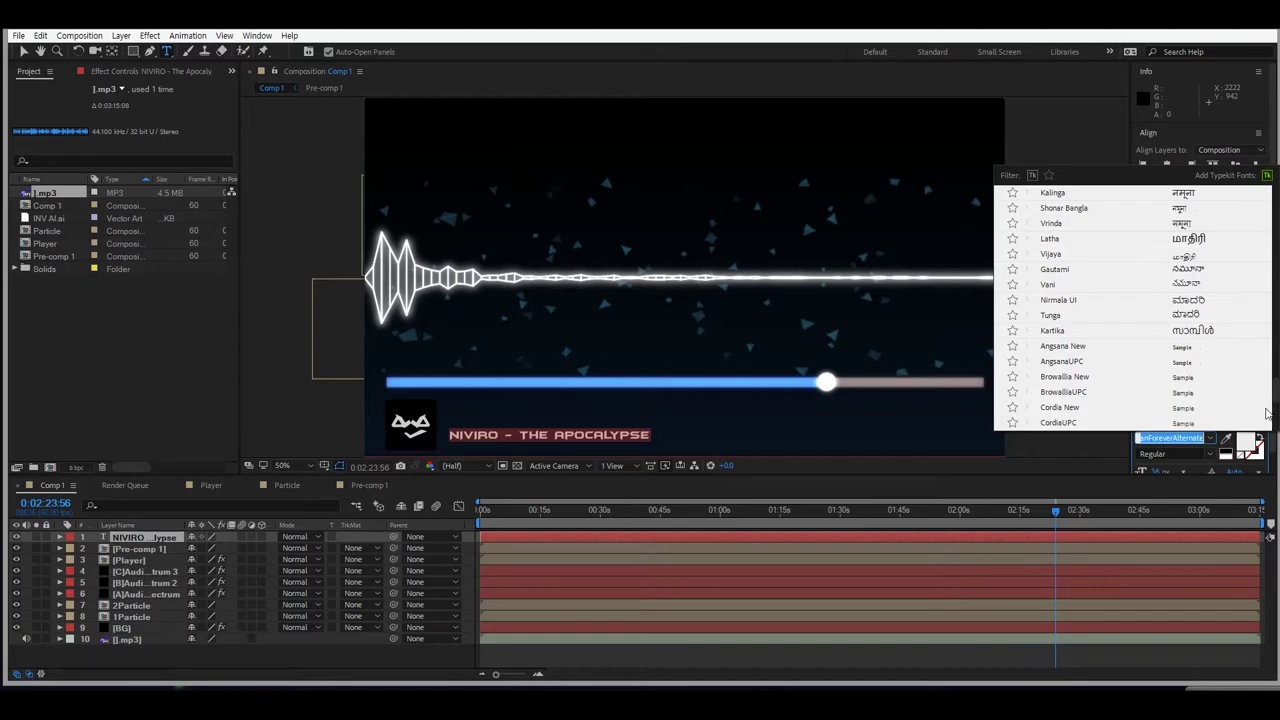
{"action": "scroll", "coordinate": [1123, 351], "scroll_direction": "down", "scroll_amount": 5}
{"action": "scroll", "coordinate": [1118, 355], "scroll_direction": "up", "scroll_amount": 9}
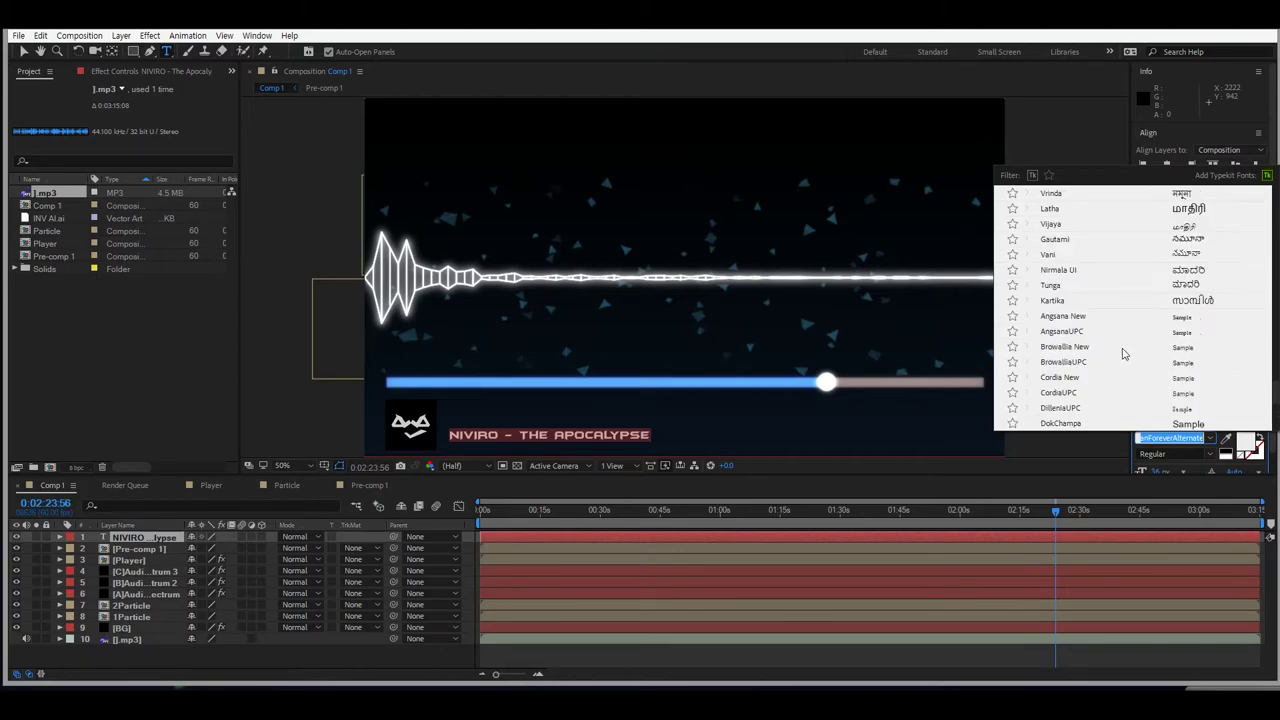
{"action": "scroll", "coordinate": [1110, 365], "scroll_direction": "up", "scroll_amount": 5}
{"action": "scroll", "coordinate": [1088, 372], "scroll_direction": "up", "scroll_amount": 5}
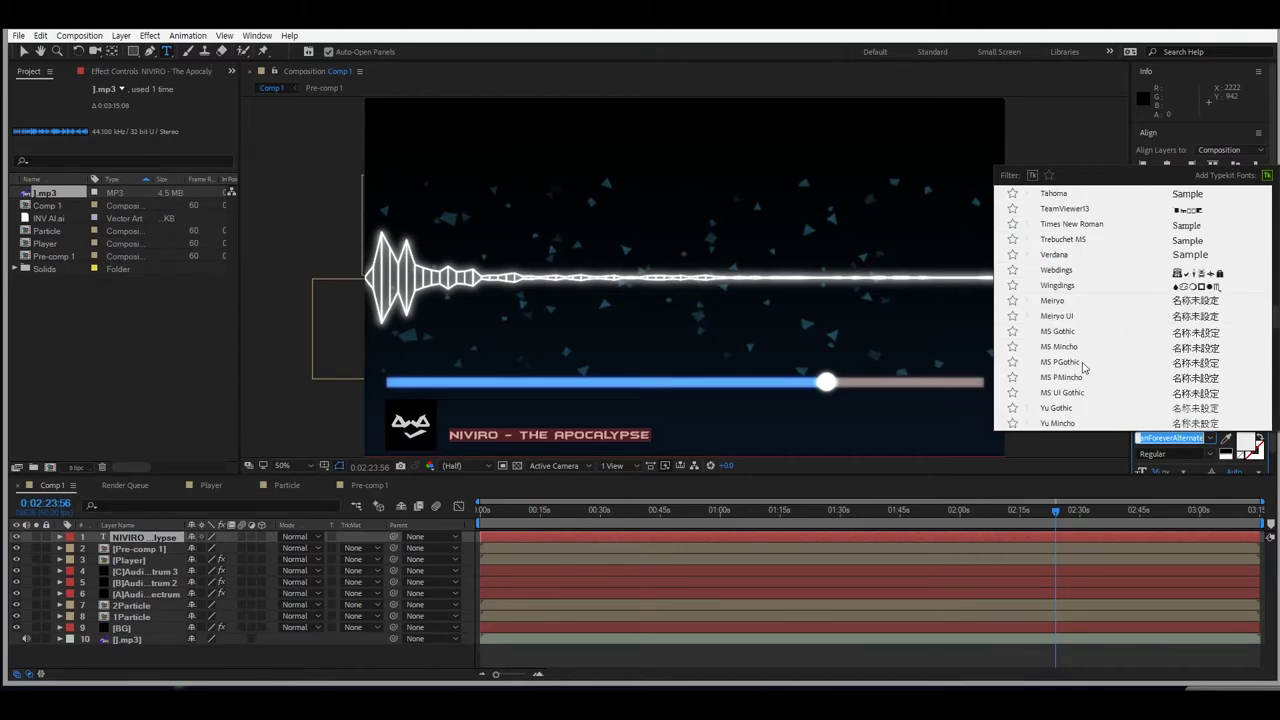
{"action": "scroll", "coordinate": [1090, 380], "scroll_direction": "up", "scroll_amount": 15}
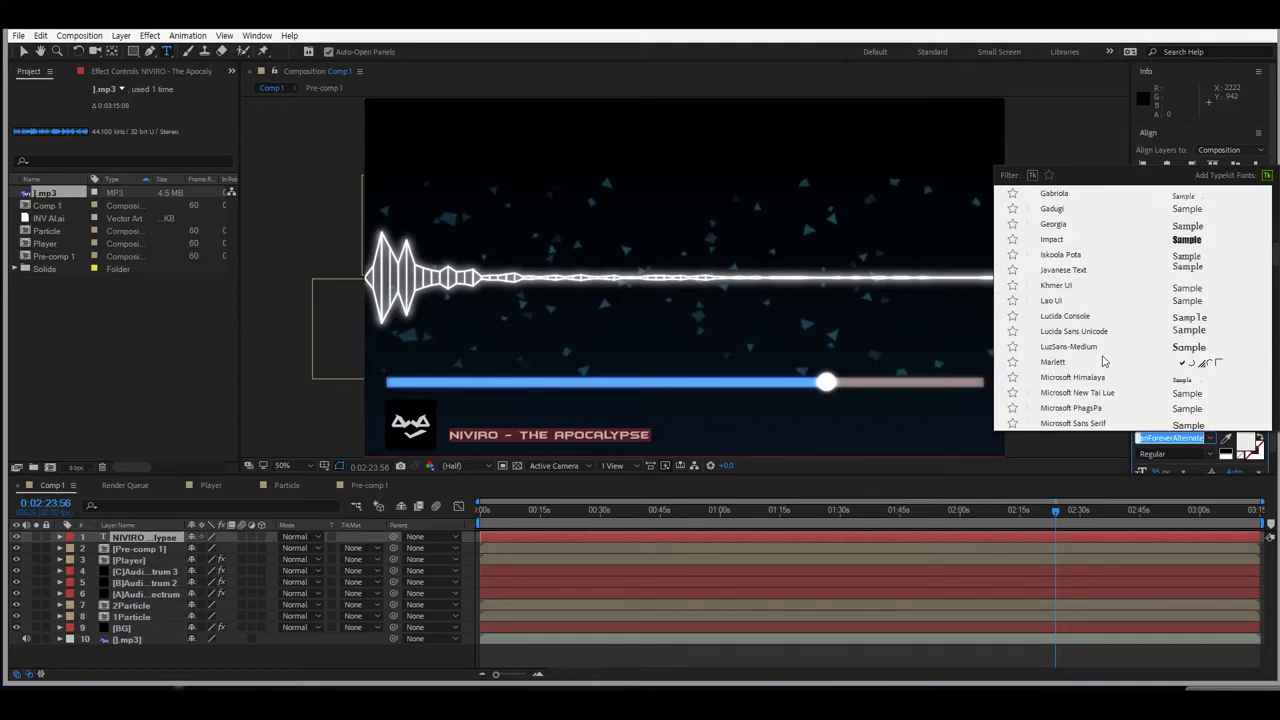
{"action": "scroll", "coordinate": [1115, 360], "scroll_direction": "up", "scroll_amount": 5}
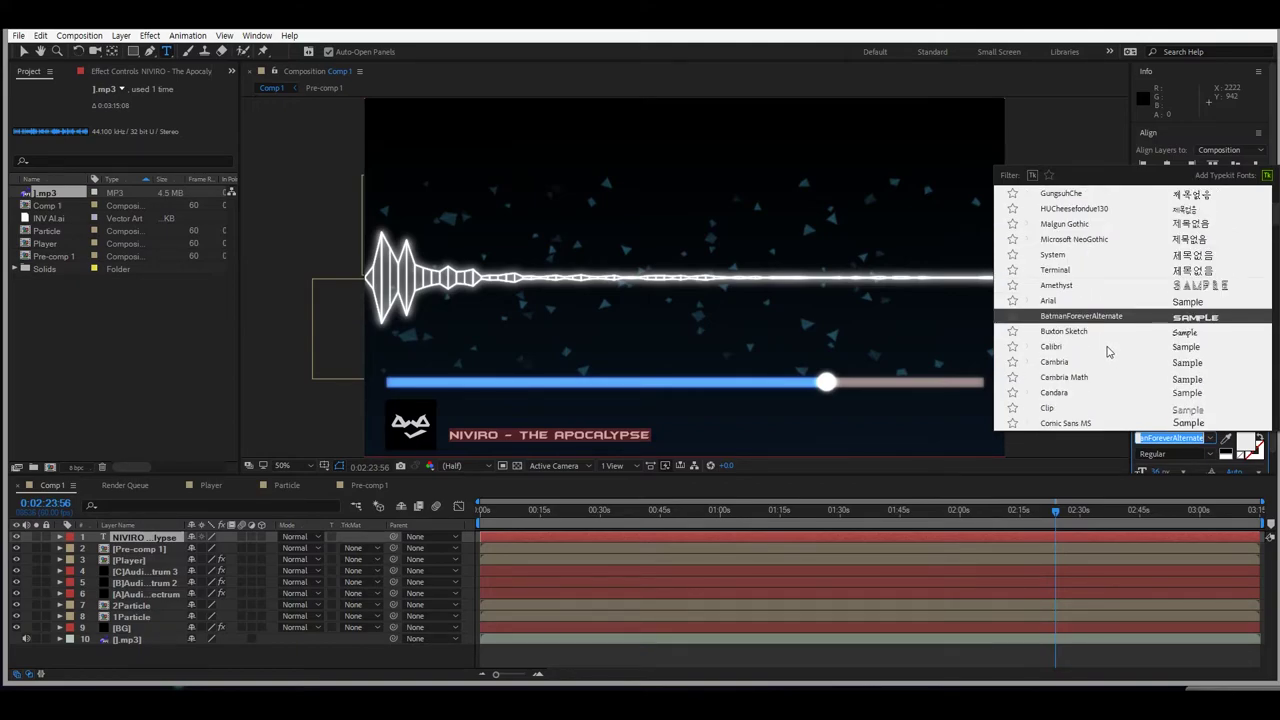
{"action": "scroll", "coordinate": [1104, 326], "scroll_direction": "up", "scroll_amount": 4}
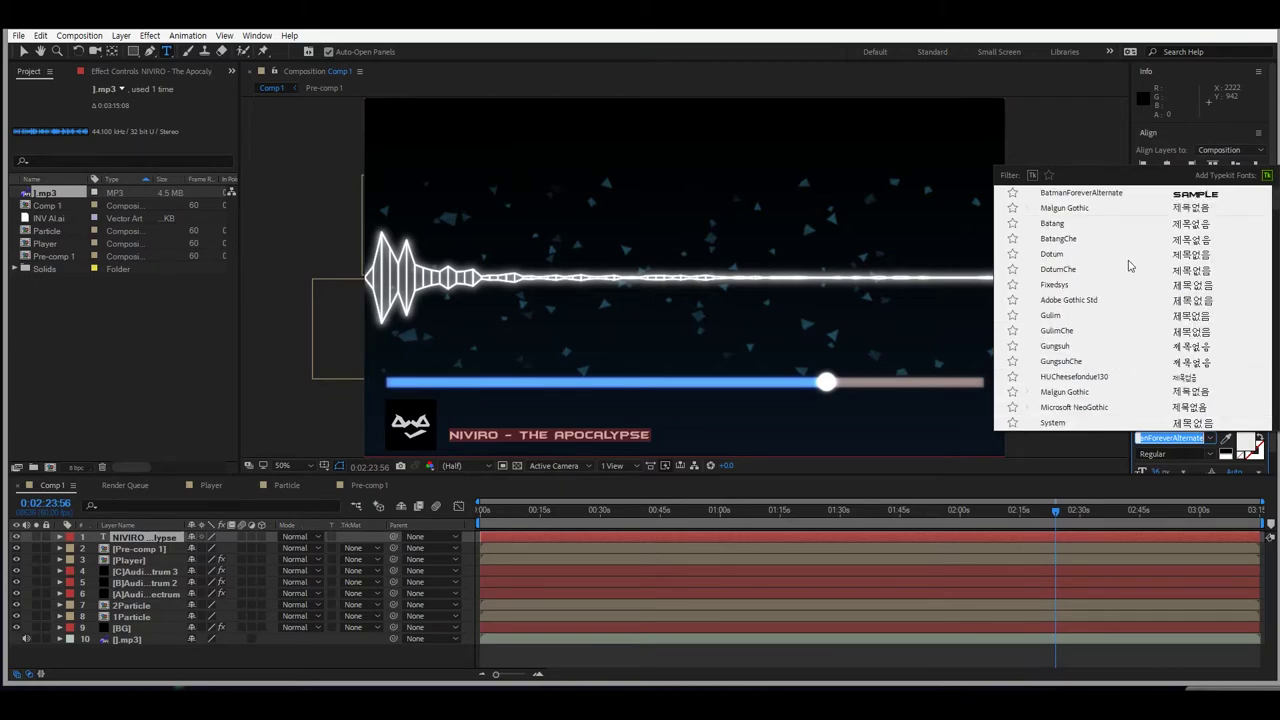
{"action": "scroll", "coordinate": [1123, 326], "scroll_direction": "down", "scroll_amount": 2}
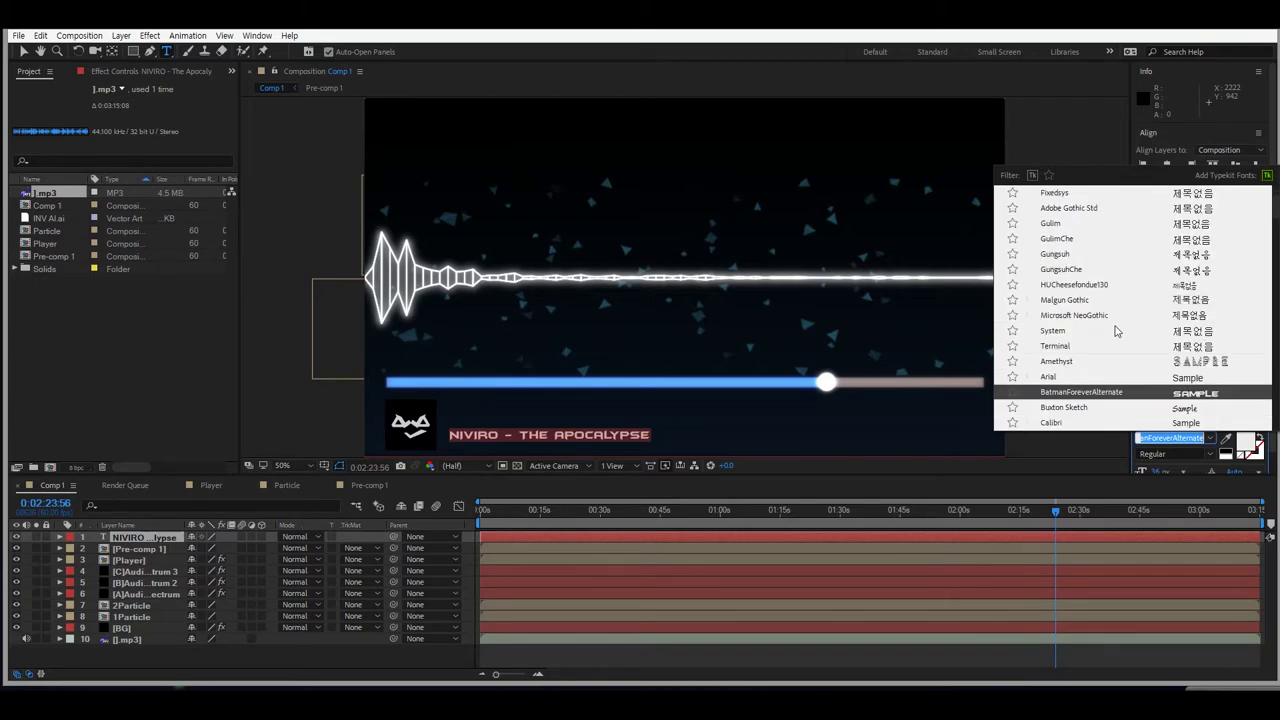
{"action": "left_click", "coordinate": [1076, 378]}
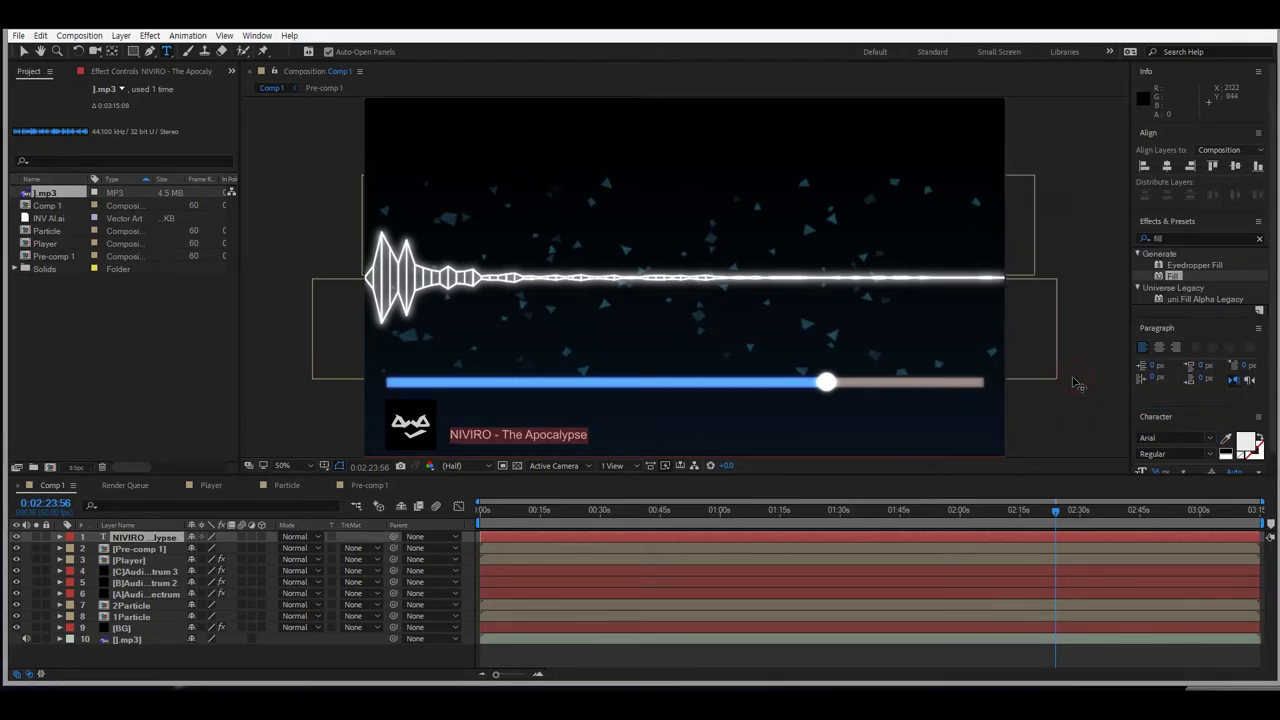
{"action": "left_click", "coordinate": [1213, 439]}
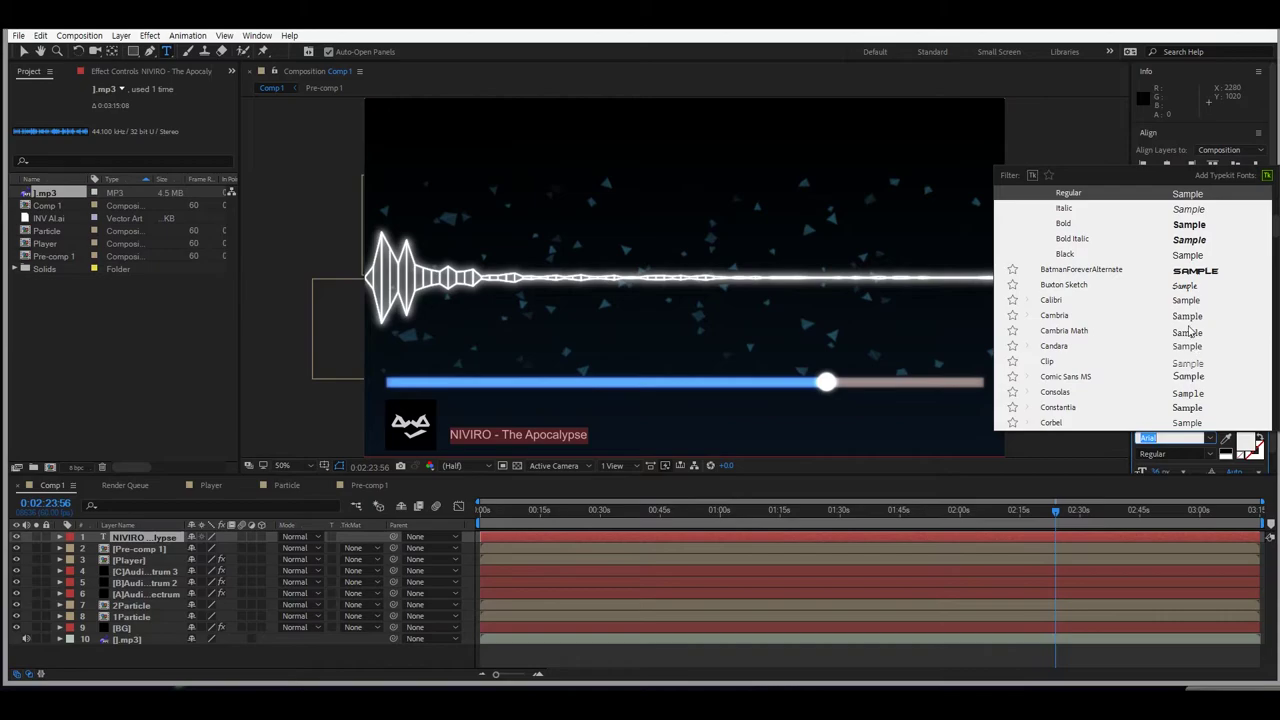
{"action": "left_click", "coordinate": [1189, 225]}
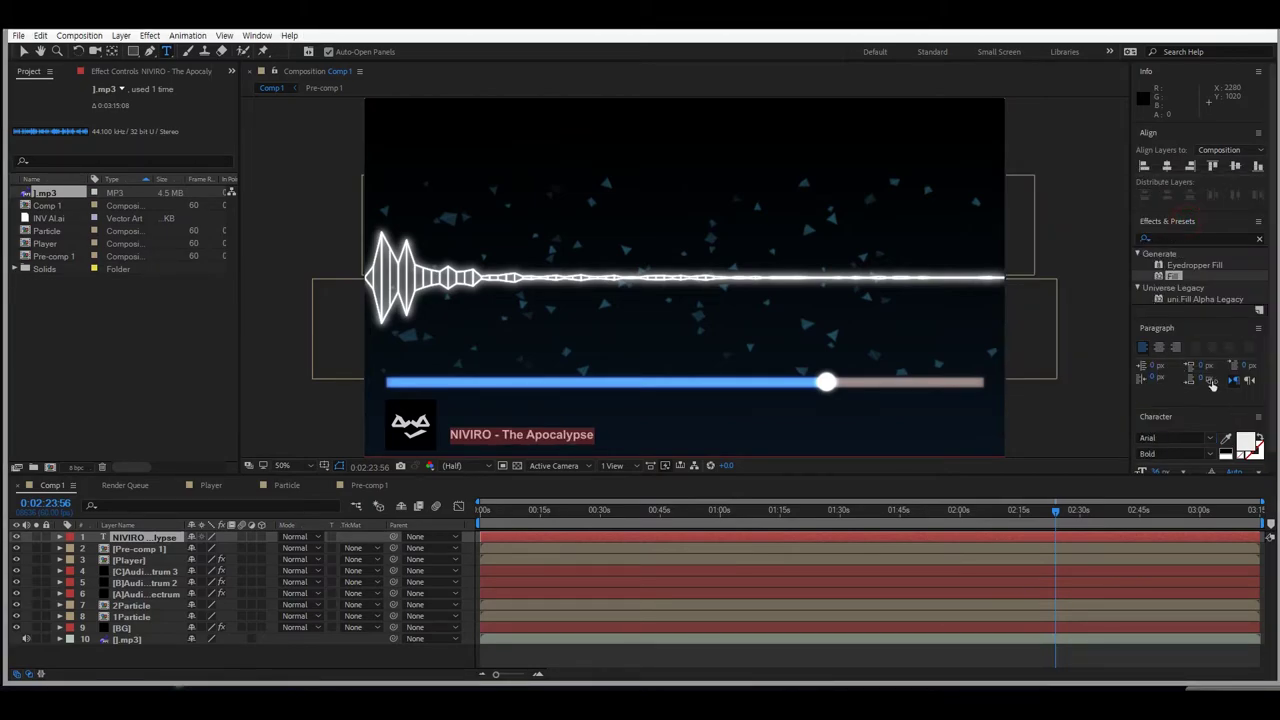
{"action": "left_click", "coordinate": [547, 432]}
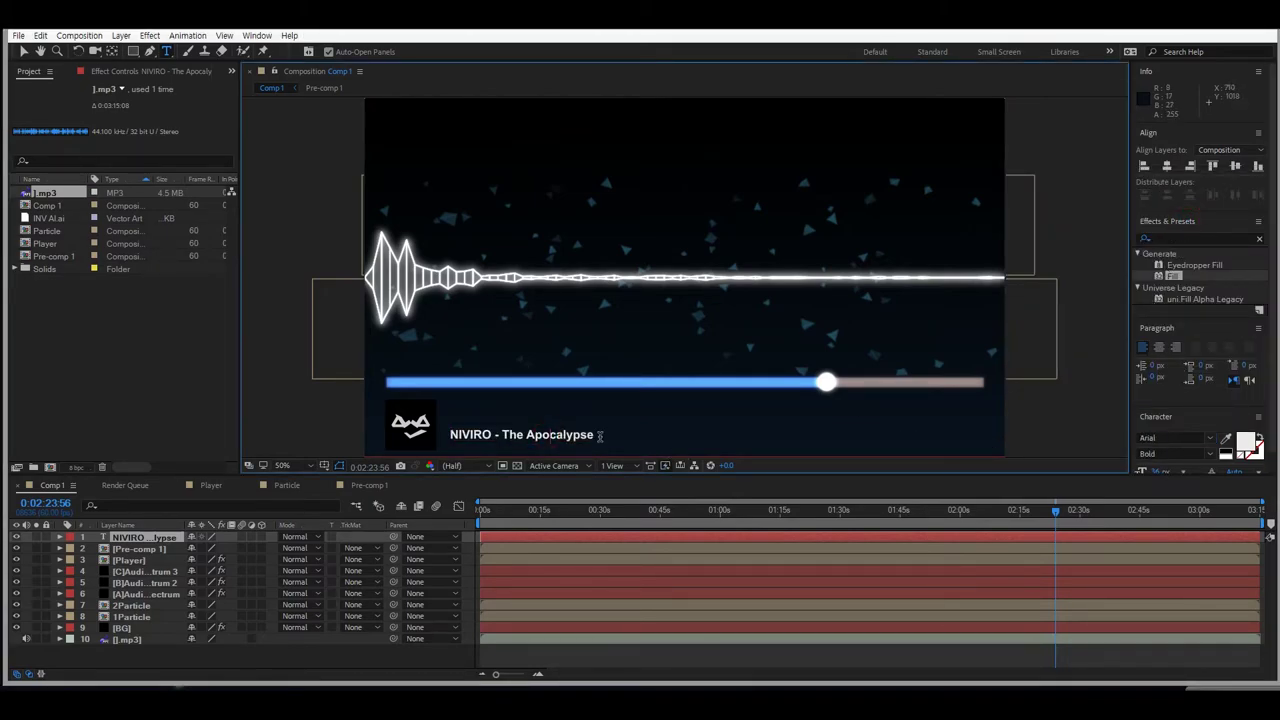
Position the song title close to the logo square's lower part and place a duplicate of it directly above.
{"action": "left_click", "coordinate": [23, 51]}
{"action": "mouse_move", "coordinate": [490, 434]}
{"action": "left_mouse_down"}
{"action": "mouse_move", "coordinate": [482, 425]}
{"action": "mouse_move", "coordinate": [486, 440]}
{"action": "mouse_move", "coordinate": [512, 421]}
{"action": "left_mouse_up"}
{"action": "key", "text": "ctrl+d"}
Replace the text of the upper duplicate title with "Music".
{"action": "left_click", "coordinate": [166, 51]}
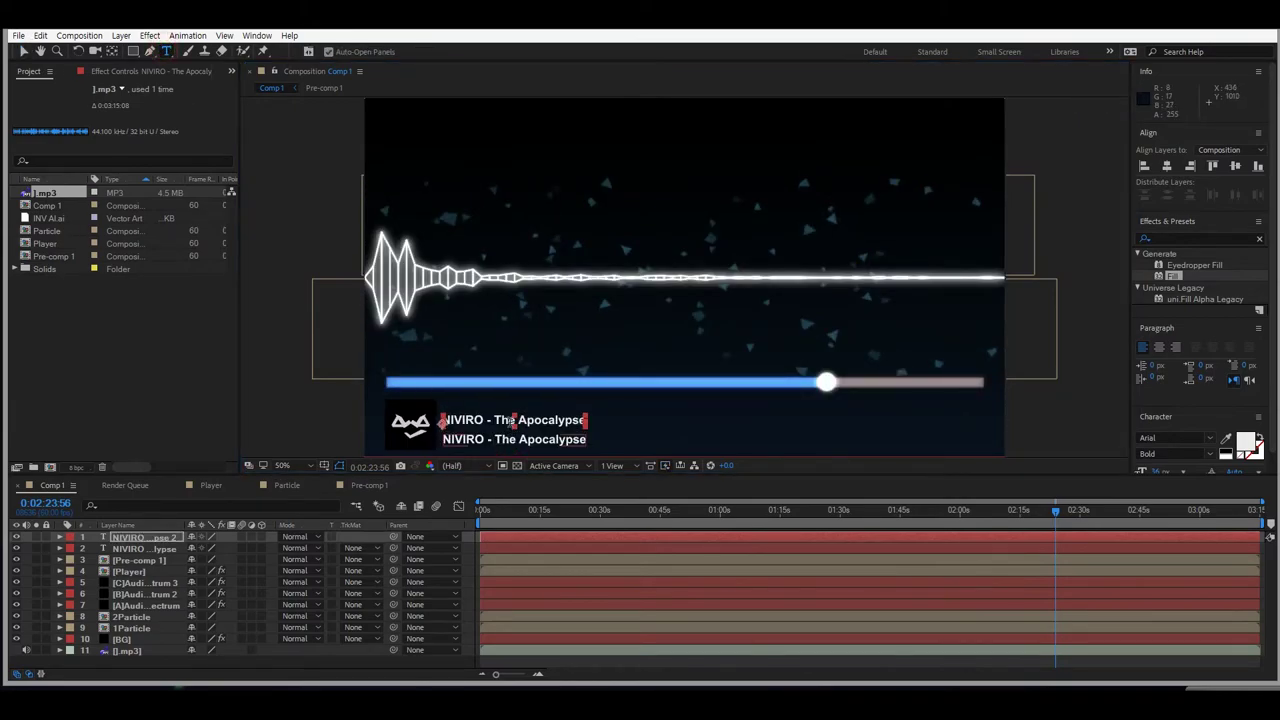
{"action": "triple_click", "coordinate": [509, 420]}
{"action": "type", "text": "Music"}
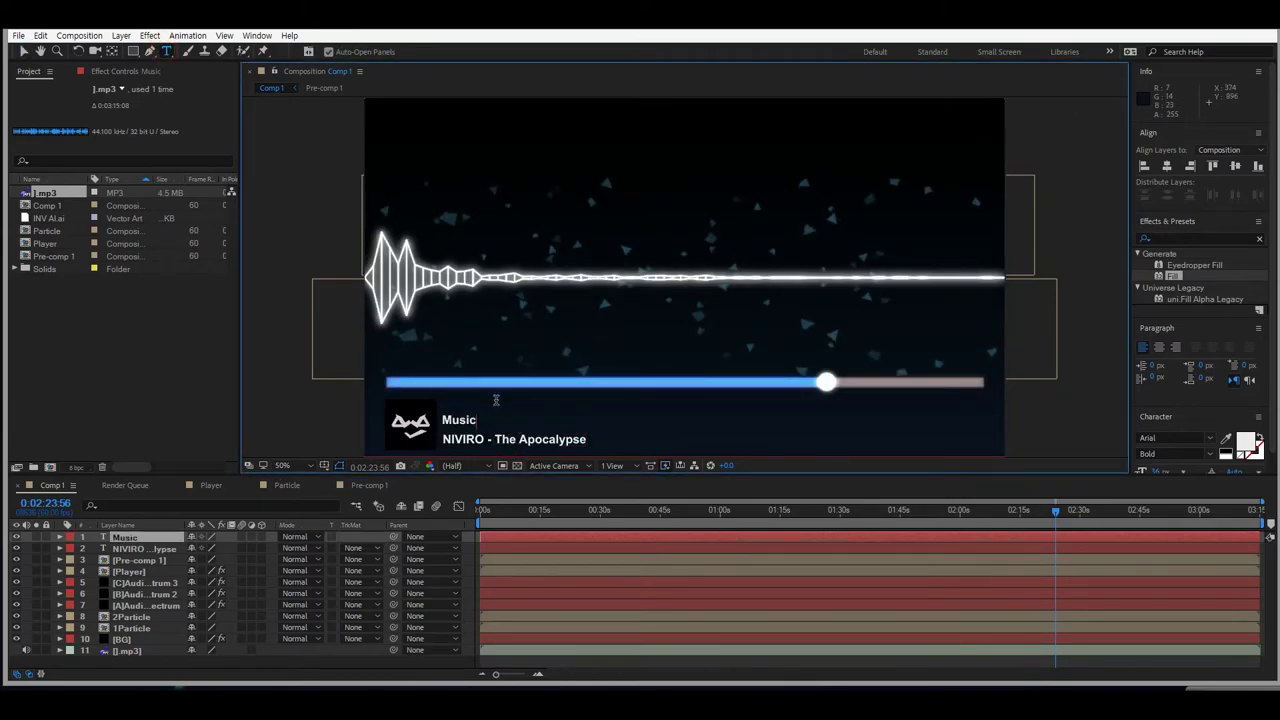
{"action": "left_click", "coordinate": [24, 51]}
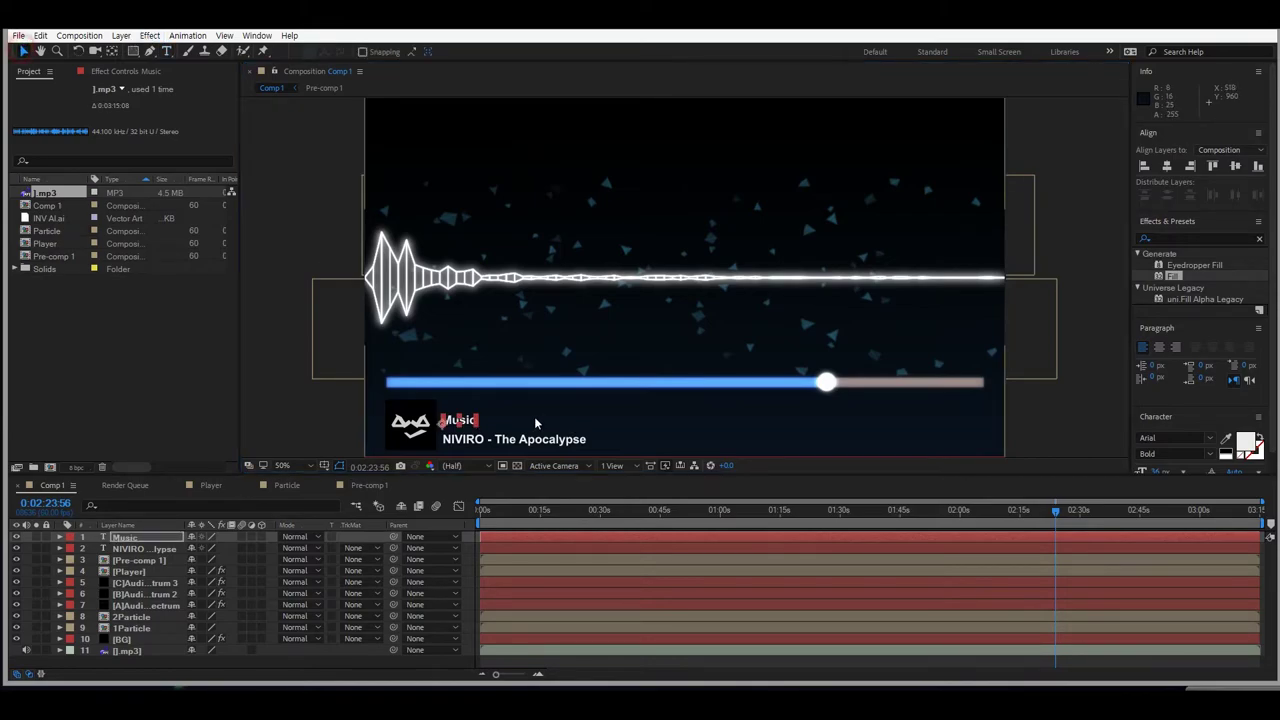
Nudge the "Music" text down slightly and set its font size to 25 px.
{"action": "left_click_drag", "start_coordinate": [470, 424], "coordinate": [471, 427]}
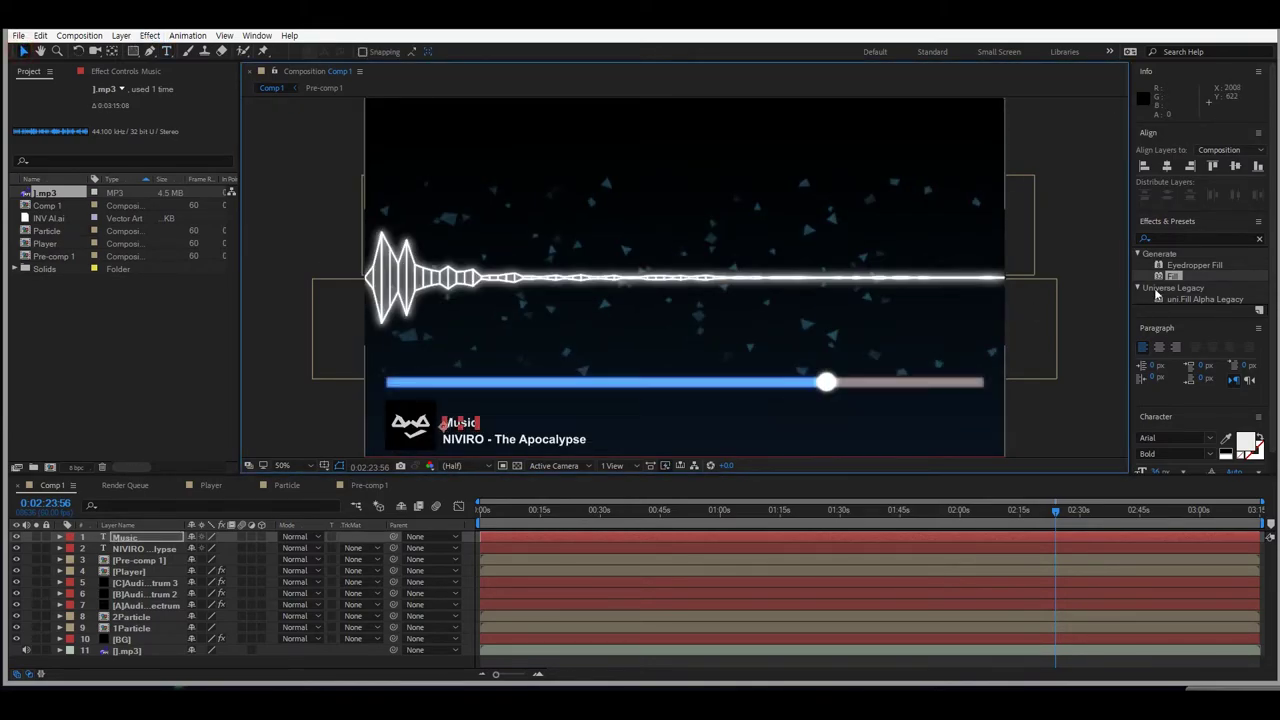
{"action": "scroll", "coordinate": [1173, 383], "scroll_direction": "down", "scroll_amount": 1}
{"action": "left_click", "coordinate": [1163, 451]}
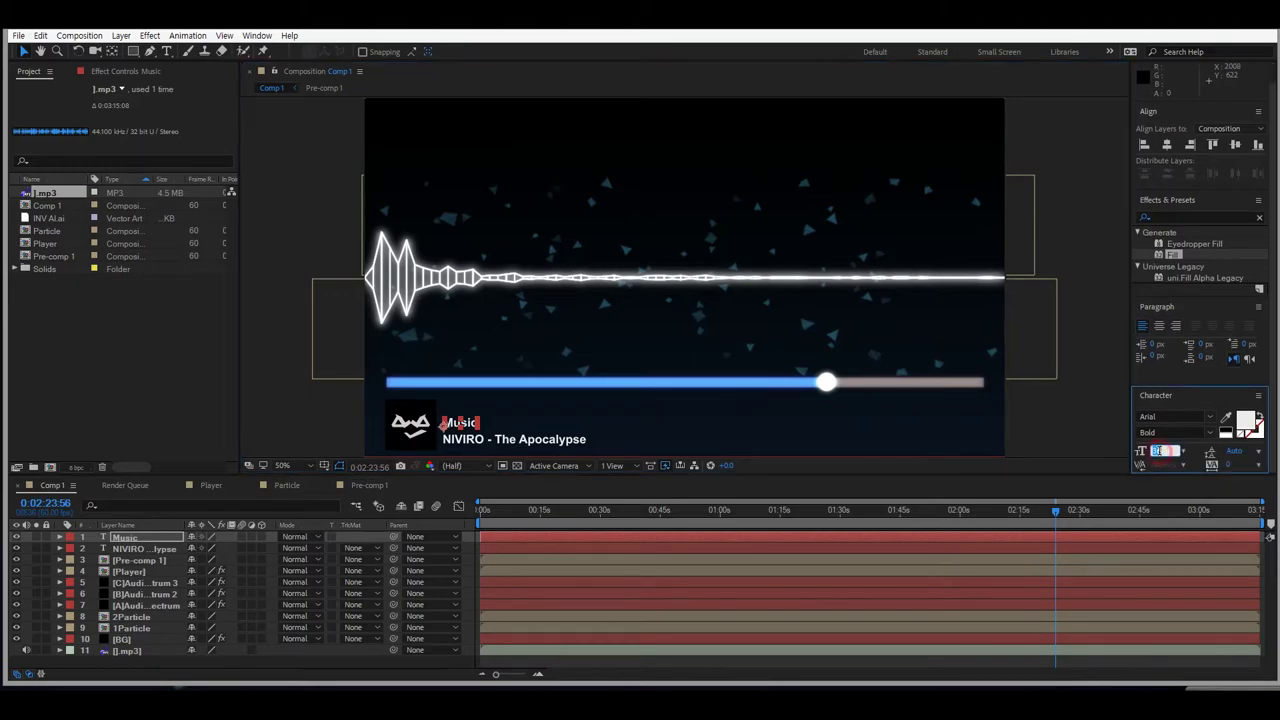
{"action": "key", "text": "Return"}
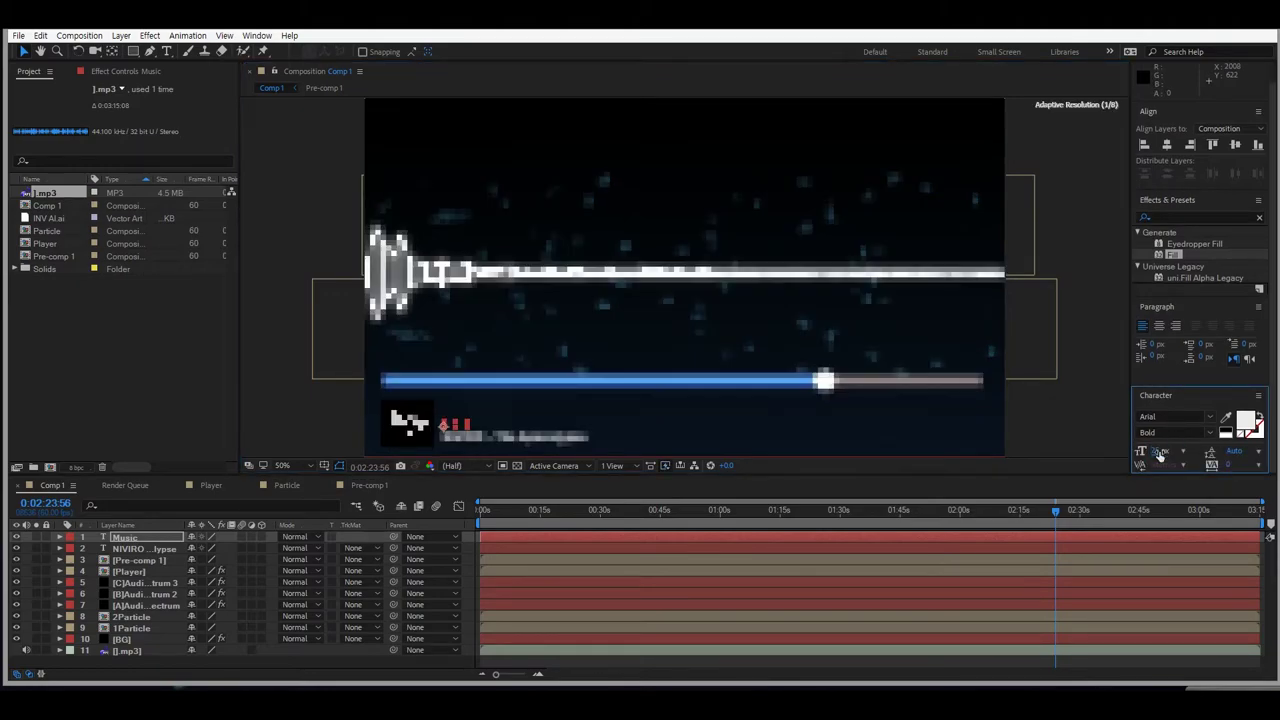
Move the "Music" text down to sit just above the song title, lined up with the title's left edge.
{"action": "scroll", "coordinate": [576, 405], "scroll_direction": "up", "scroll_amount": 1}
{"action": "left_click", "coordinate": [42, 52]}
{"action": "left_click_drag", "start_coordinate": [417, 323], "coordinate": [603, 359]}
{"action": "scroll", "coordinate": [697, 360], "scroll_direction": "up", "scroll_amount": 1}
{"action": "scroll", "coordinate": [603, 359], "scroll_direction": "up", "scroll_amount": 1}
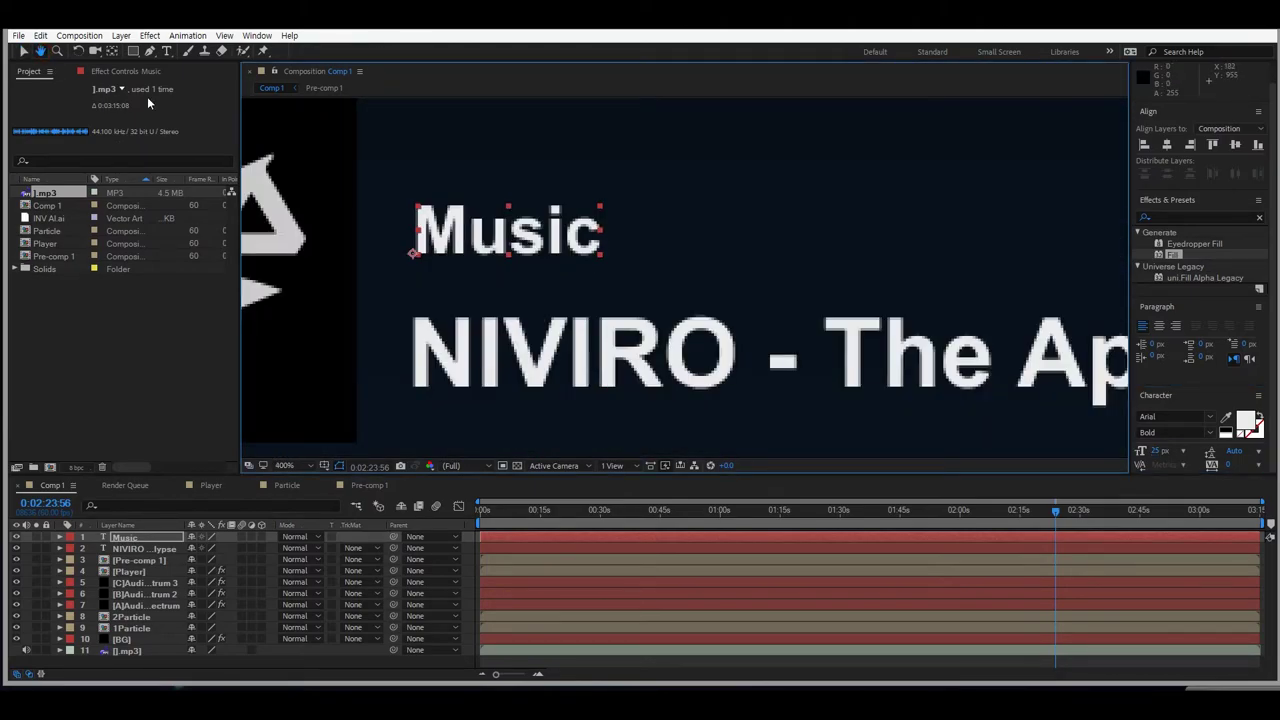
{"action": "left_click", "coordinate": [22, 51]}
{"action": "left_click", "coordinate": [556, 234]}
{"action": "left_click_drag", "start_coordinate": [557, 237], "coordinate": [549, 256]}
{"action": "left_click", "coordinate": [573, 400]}
{"action": "left_click", "coordinate": [676, 271]}
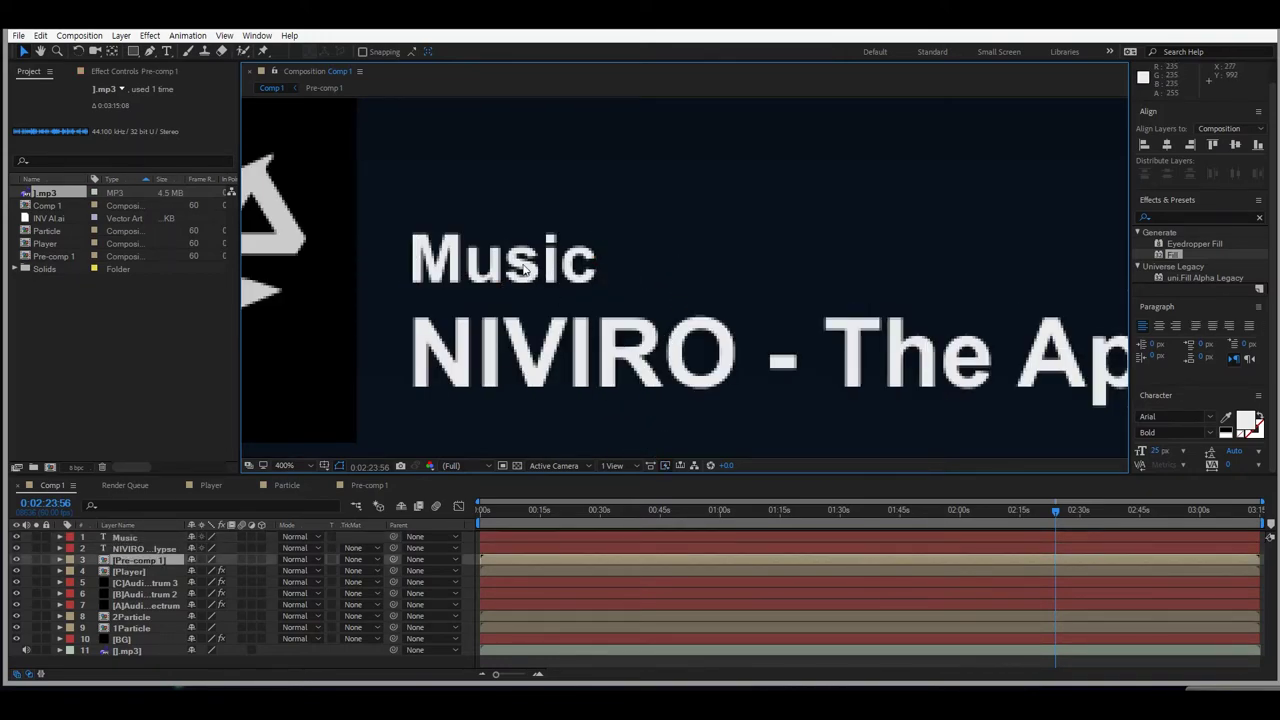
{"action": "left_click", "coordinate": [285, 466]}
{"action": "left_click", "coordinate": [318, 238]}
{"action": "left_click", "coordinate": [1084, 400]}
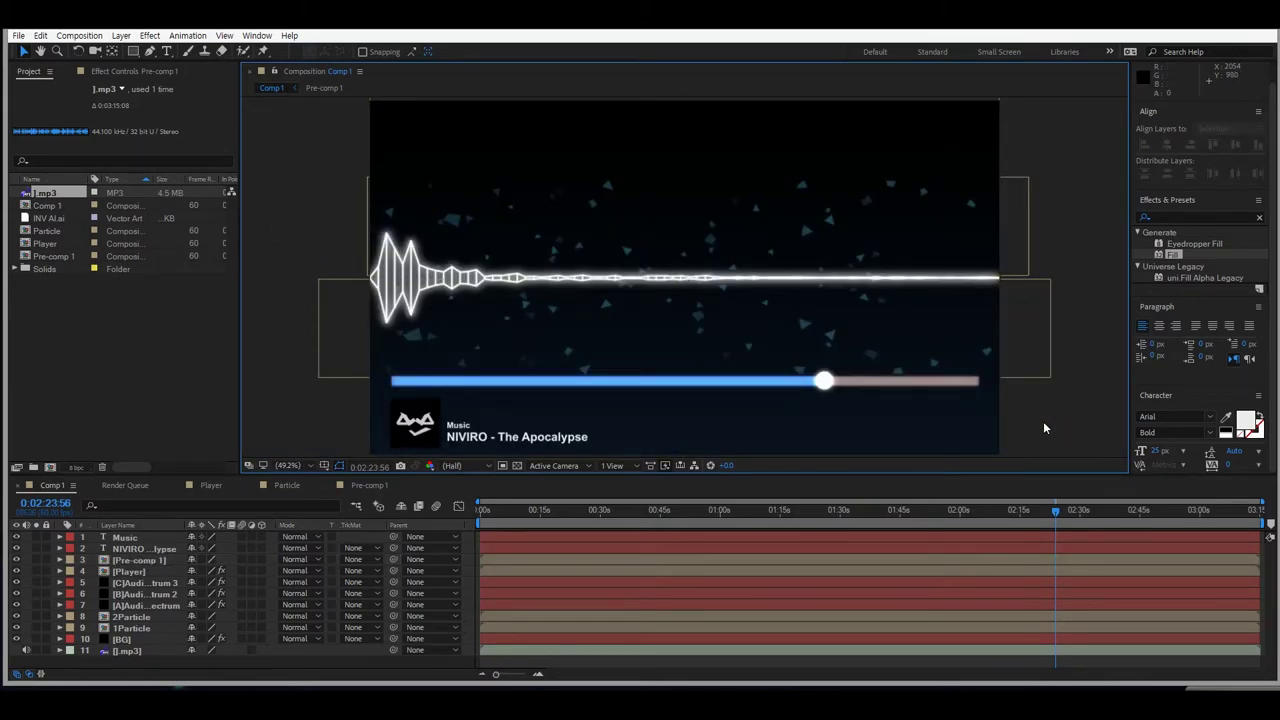
Set the opacity of the Pre-comp 1 layer to 90%.
{"action": "left_click", "coordinate": [131, 571]}
{"action": "left_click", "coordinate": [131, 560]}
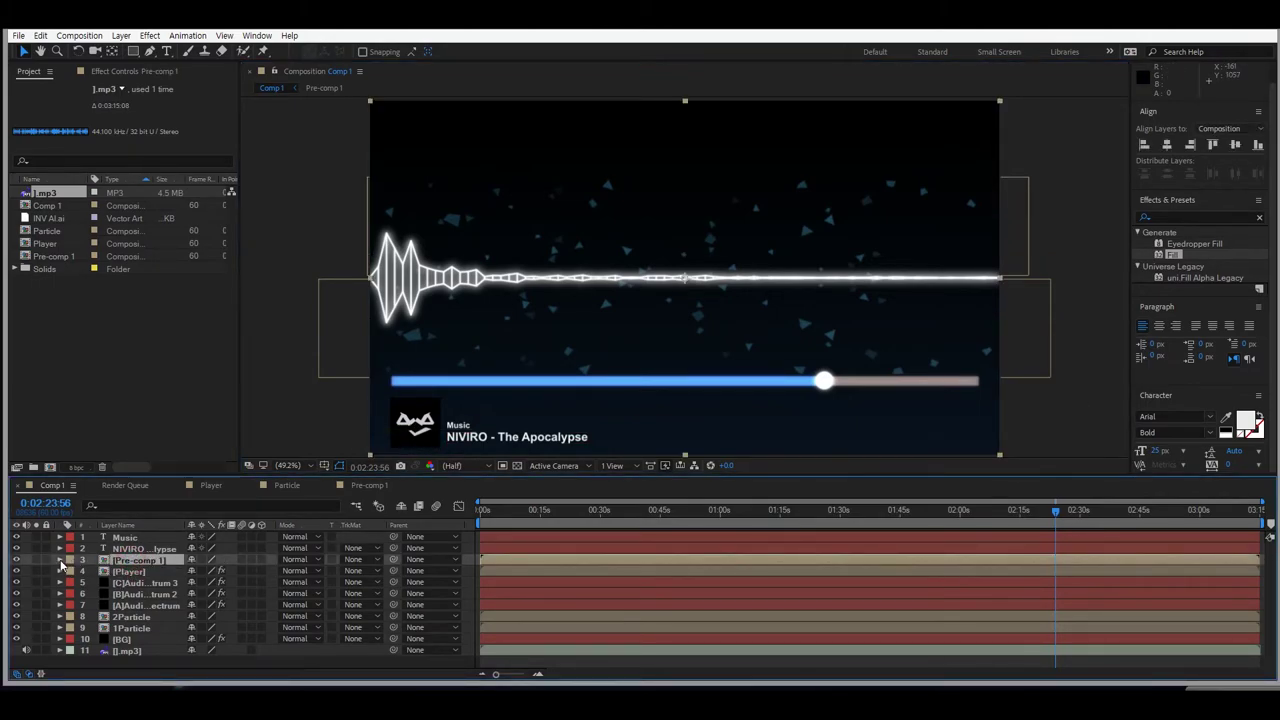
{"action": "left_click", "coordinate": [60, 561]}
{"action": "left_click", "coordinate": [70, 572]}
{"action": "left_click", "coordinate": [194, 628]}
{"action": "key", "text": "Return"}
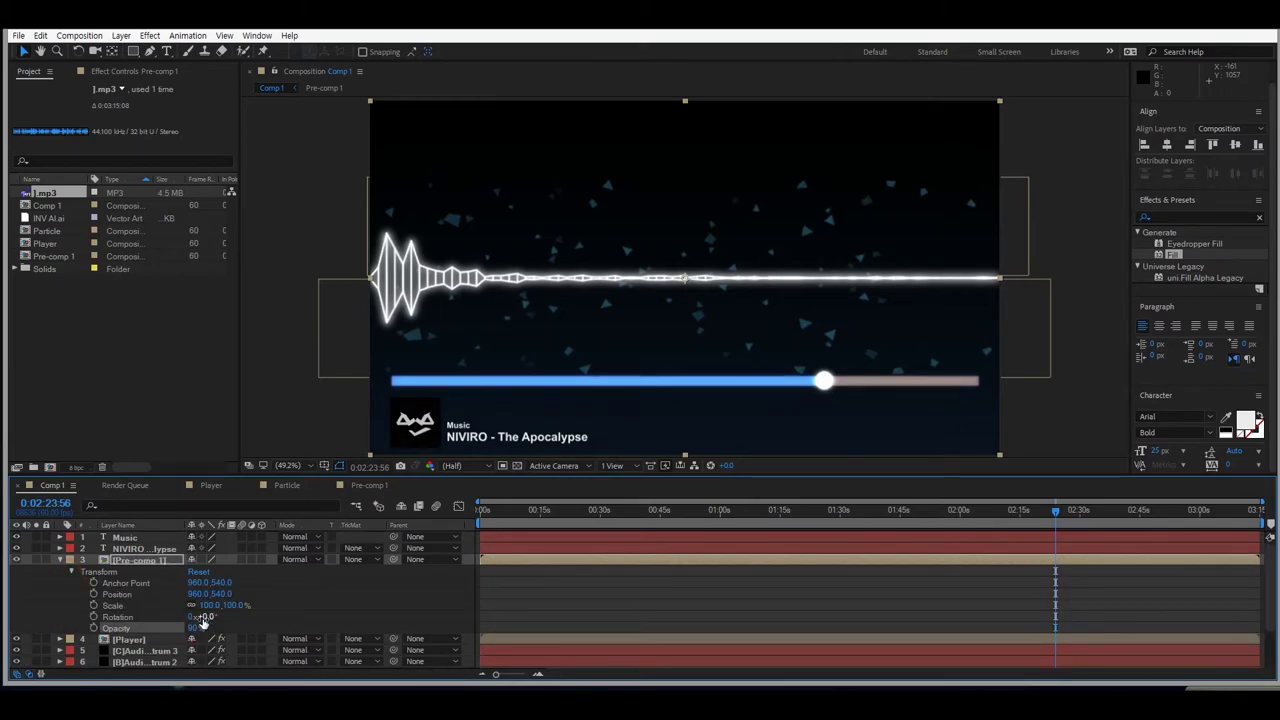
{"action": "left_click", "coordinate": [266, 604]}
{"action": "left_click", "coordinate": [61, 561]}
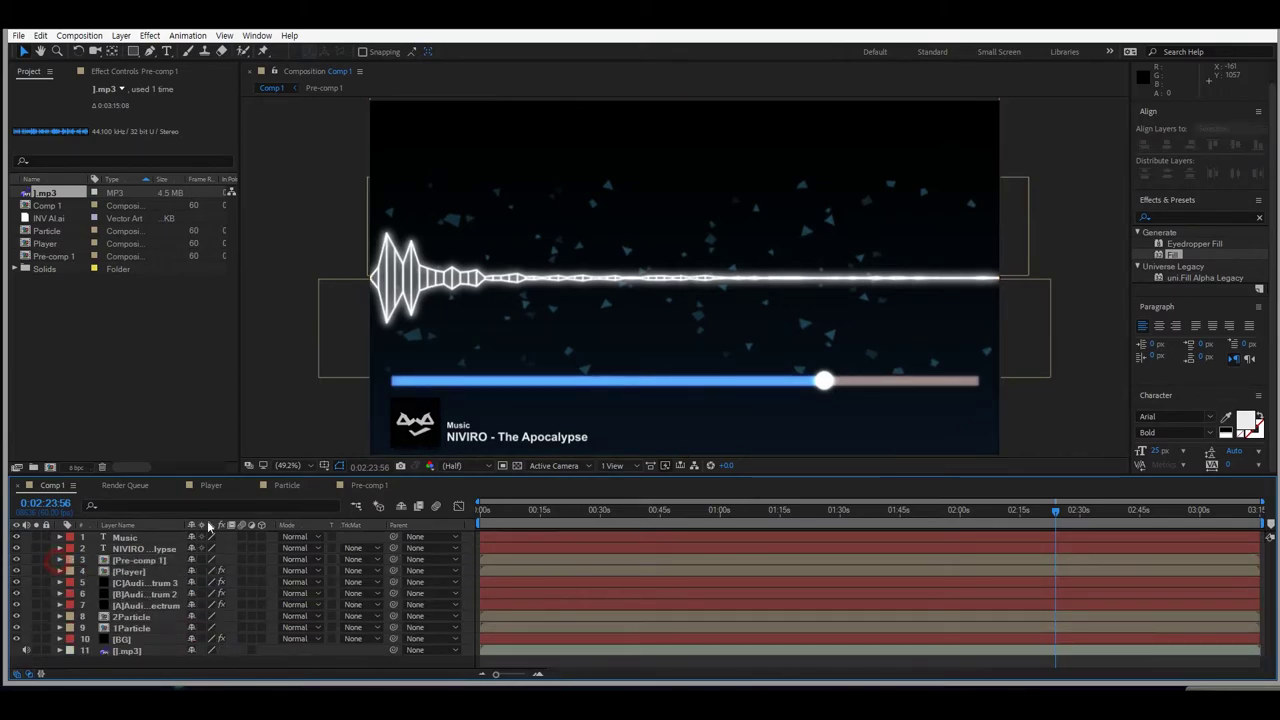
Move the three audio spectrum layers and both particle layers up together in the composition.
{"action": "scroll", "coordinate": [1022, 252], "scroll_direction": "down", "scroll_amount": 2}
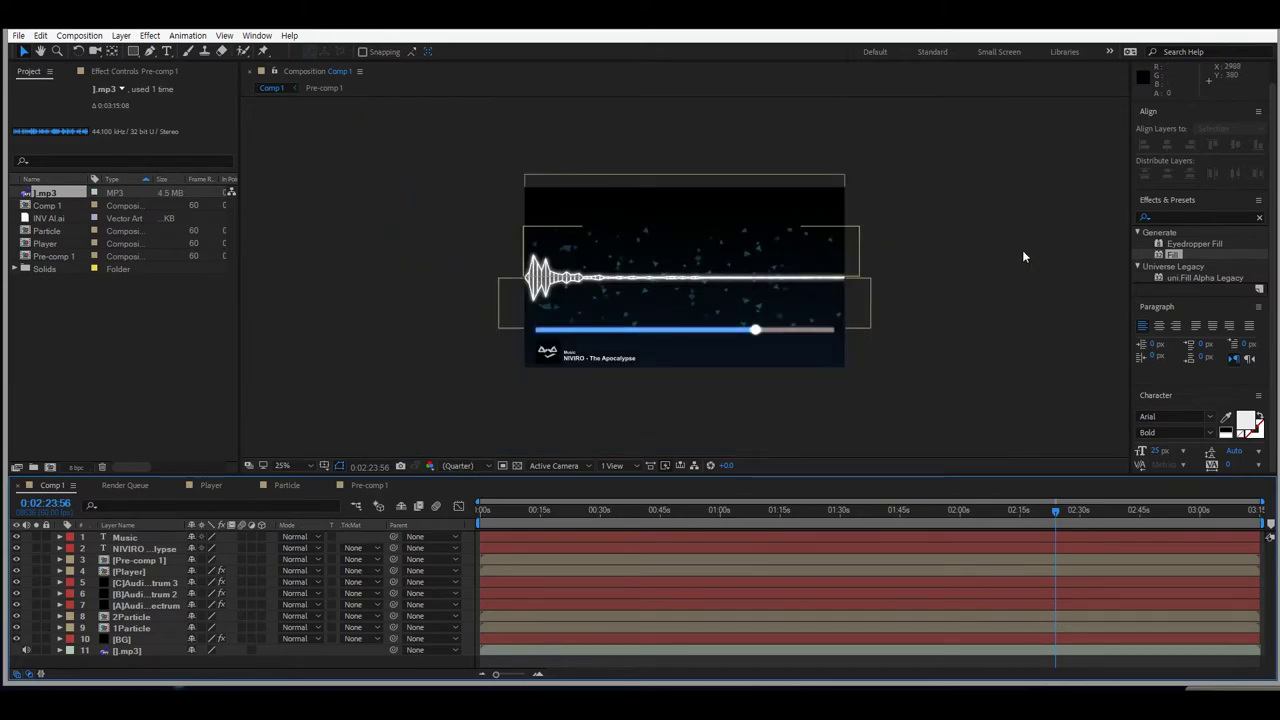
{"action": "scroll", "coordinate": [511, 376], "scroll_direction": "up", "scroll_amount": 2}
{"action": "left_click", "coordinate": [128, 571]}
{"action": "left_click", "coordinate": [142, 583]}
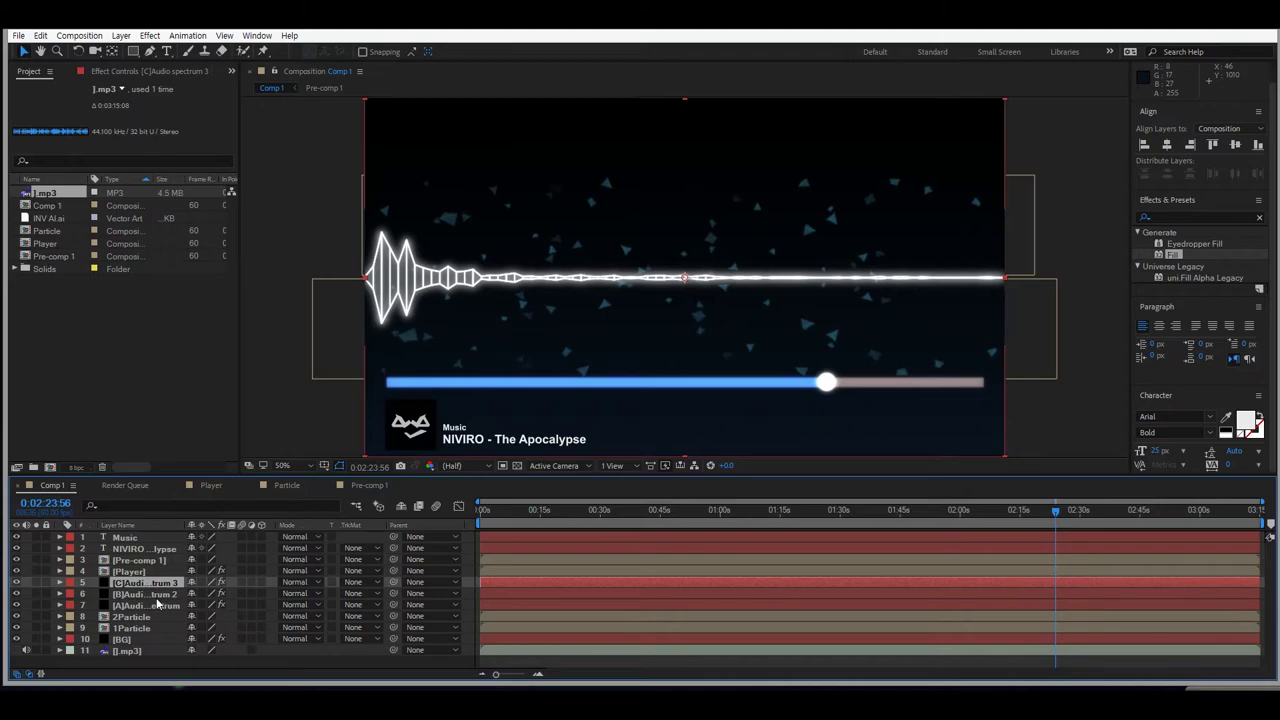
{"action": "left_click", "coordinate": [150, 626], "text": "shift"}
{"action": "left_click_drag", "start_coordinate": [500, 286], "coordinate": [506, 230]}
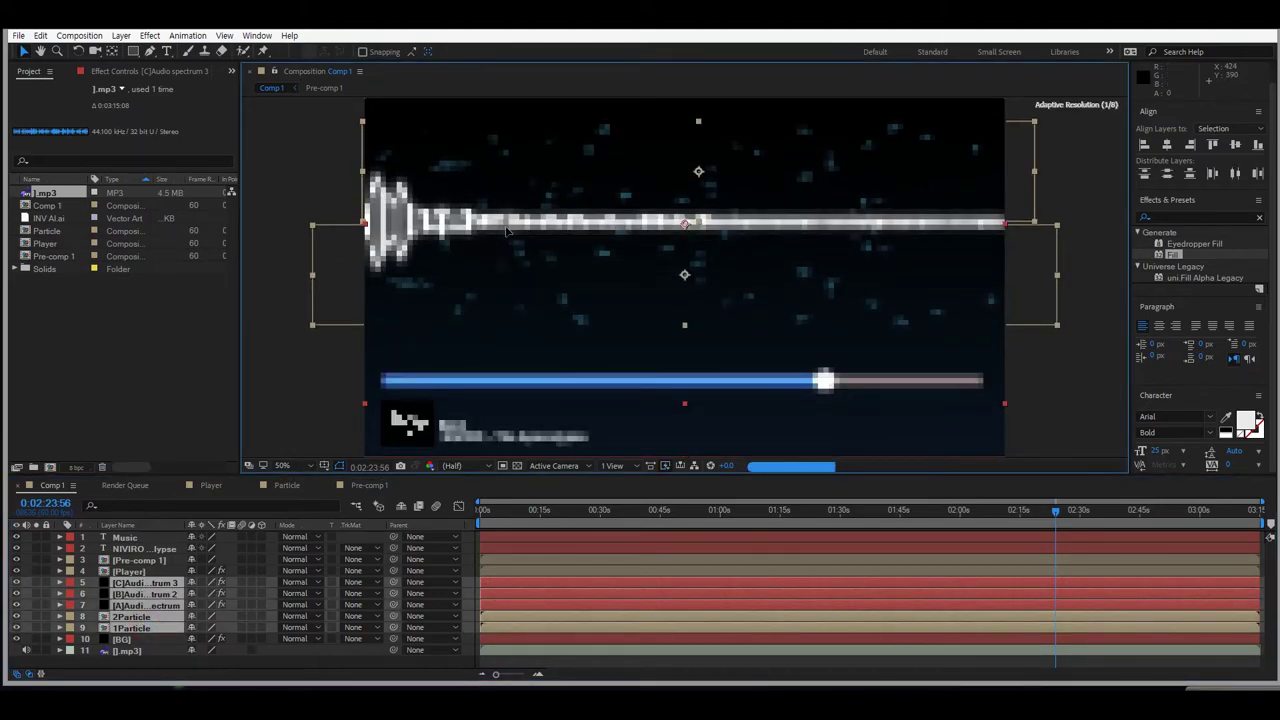
{"action": "left_click", "coordinate": [911, 358]}
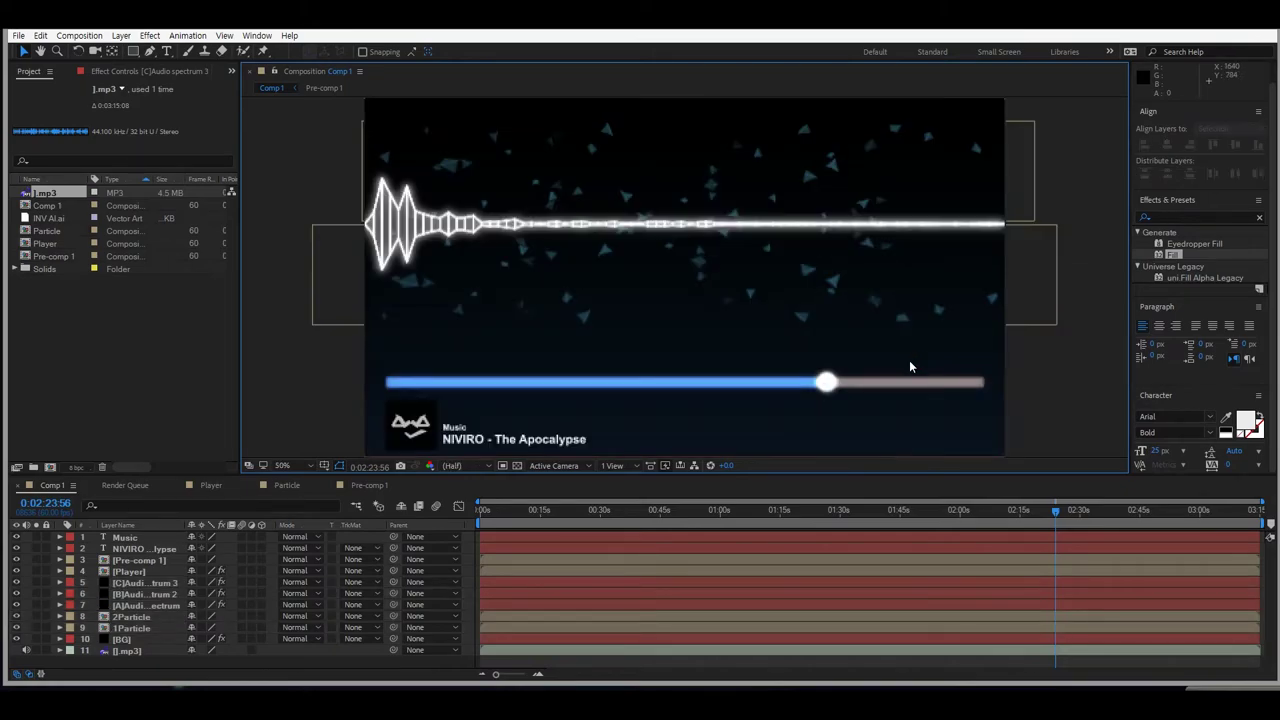
Lower the three audio spectrum layers and both particle layers slightly as one group.
{"action": "left_click", "coordinate": [131, 627]}
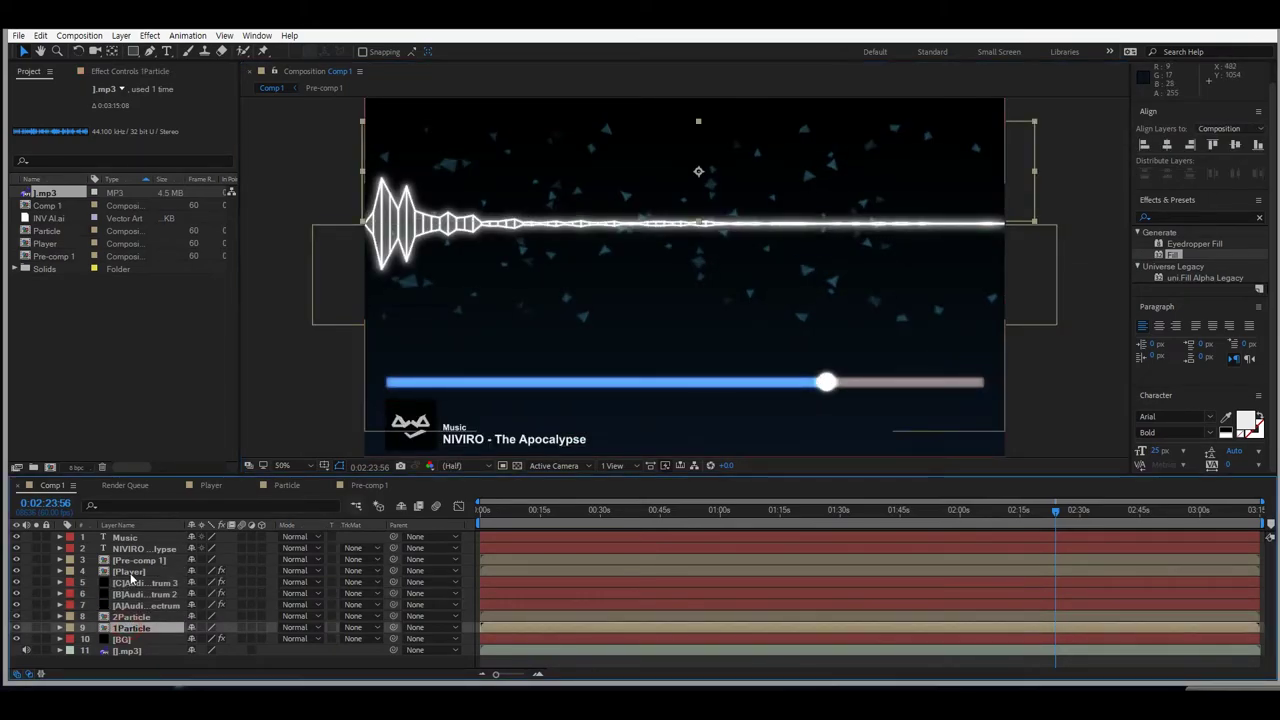
{"action": "left_click", "coordinate": [138, 585], "text": "shift"}
{"action": "left_click_drag", "start_coordinate": [502, 249], "coordinate": [498, 262]}
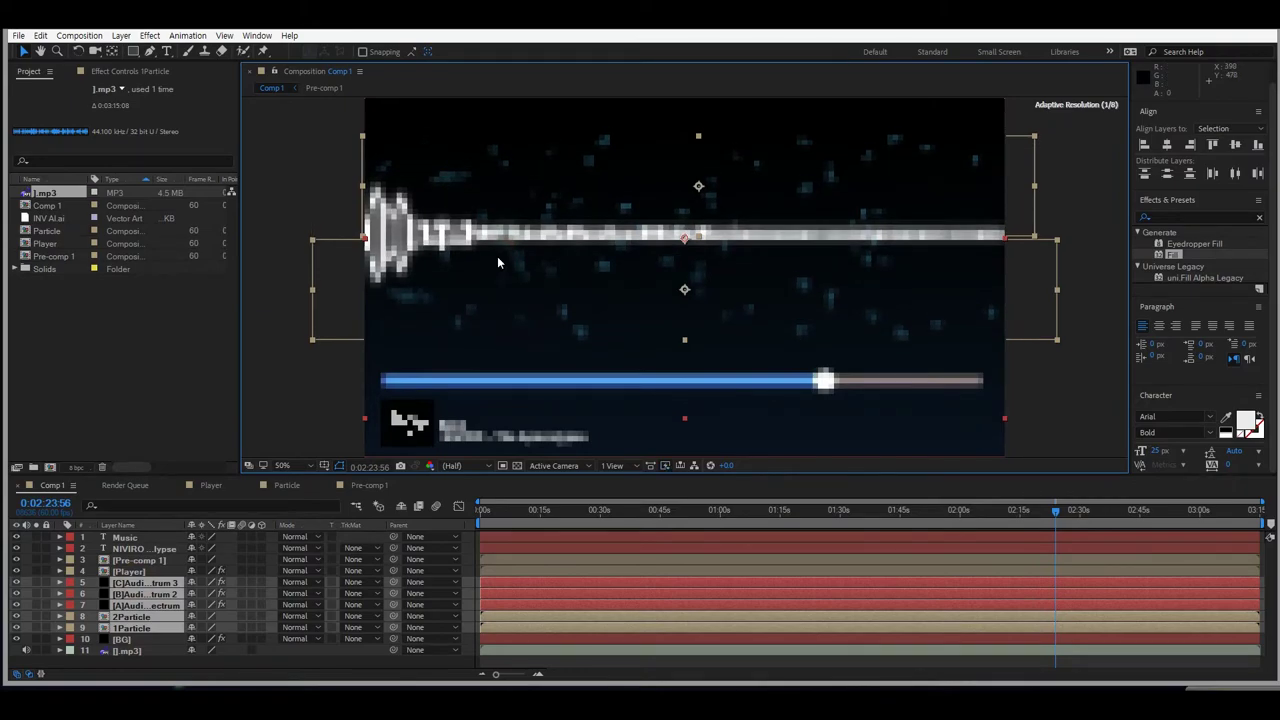
{"action": "left_click", "coordinate": [327, 402]}
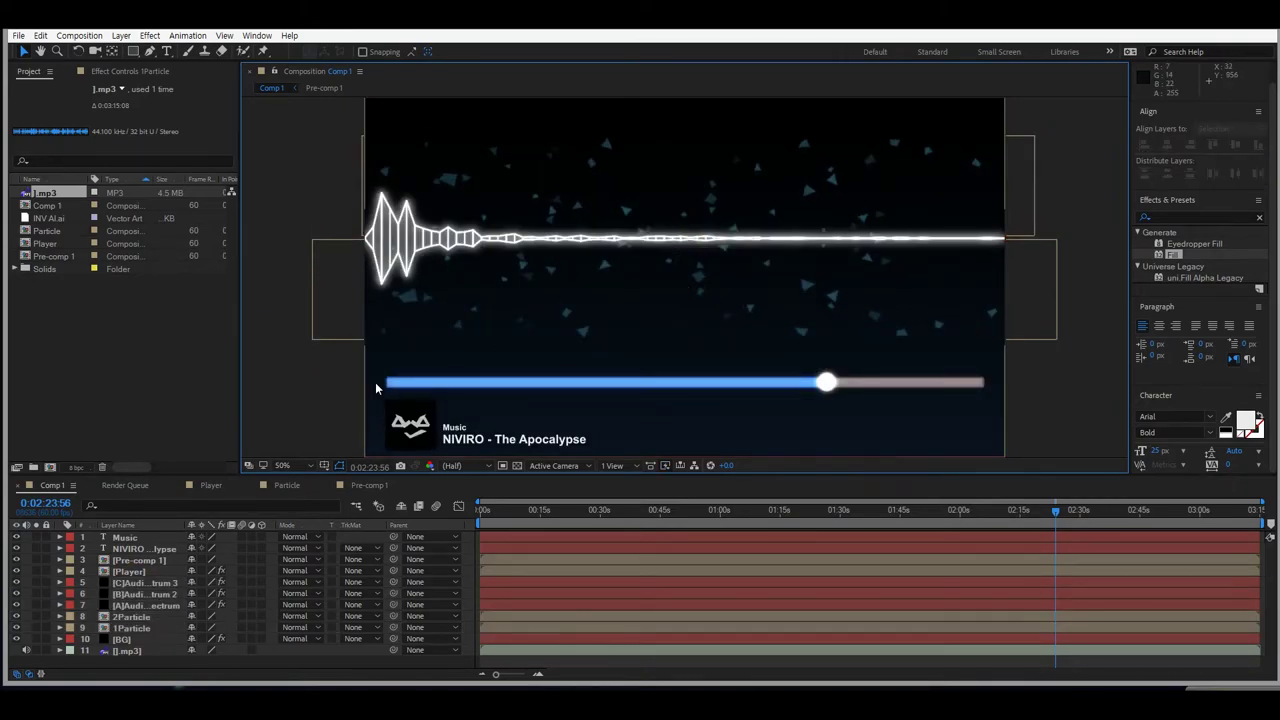
Apply the Fill effect to each of the three audio spectrum layers, A, B and C.
{"action": "scroll", "coordinate": [378, 381], "scroll_direction": "down", "scroll_amount": 1}
{"action": "scroll", "coordinate": [380, 380], "scroll_direction": "up", "scroll_amount": 1}
{"action": "left_click", "coordinate": [146, 605]}
{"action": "left_click", "coordinate": [143, 73]}
{"action": "scroll", "coordinate": [210, 373], "scroll_direction": "down", "scroll_amount": 10}
{"action": "scroll", "coordinate": [210, 373], "scroll_direction": "down", "scroll_amount": 1}
{"action": "left_click", "coordinate": [130, 485]}
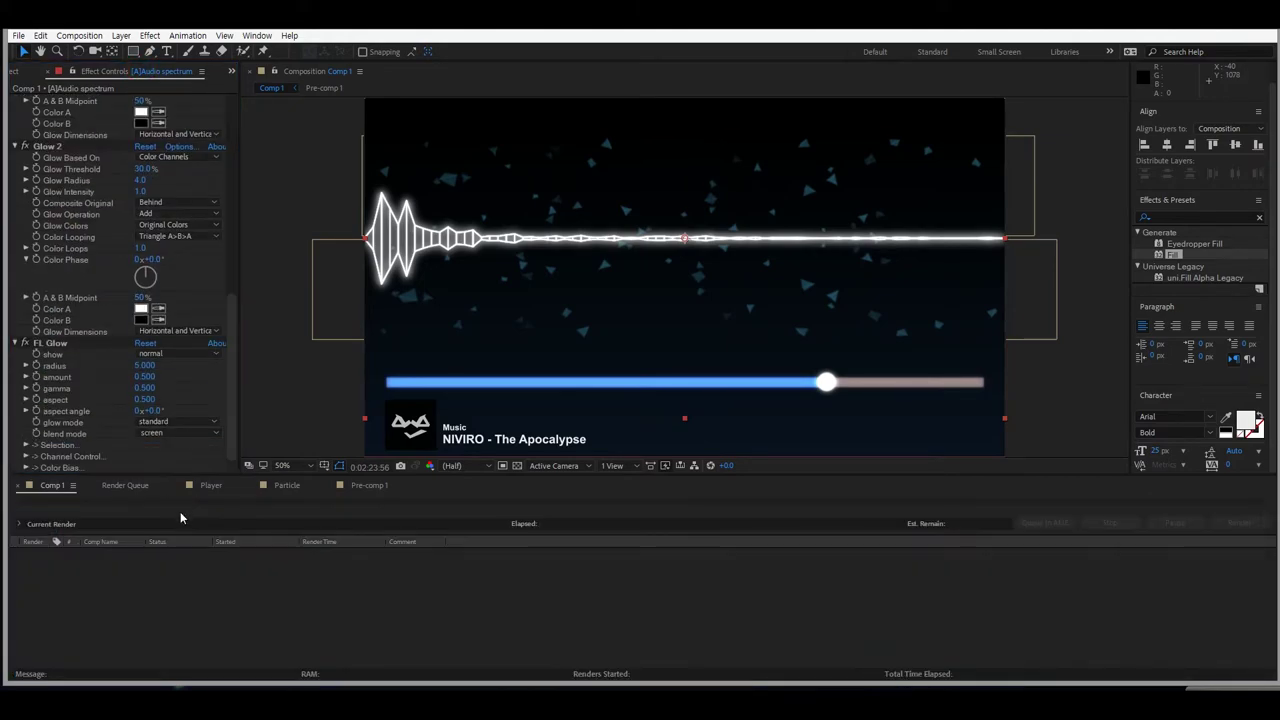
{"action": "left_click", "coordinate": [48, 486]}
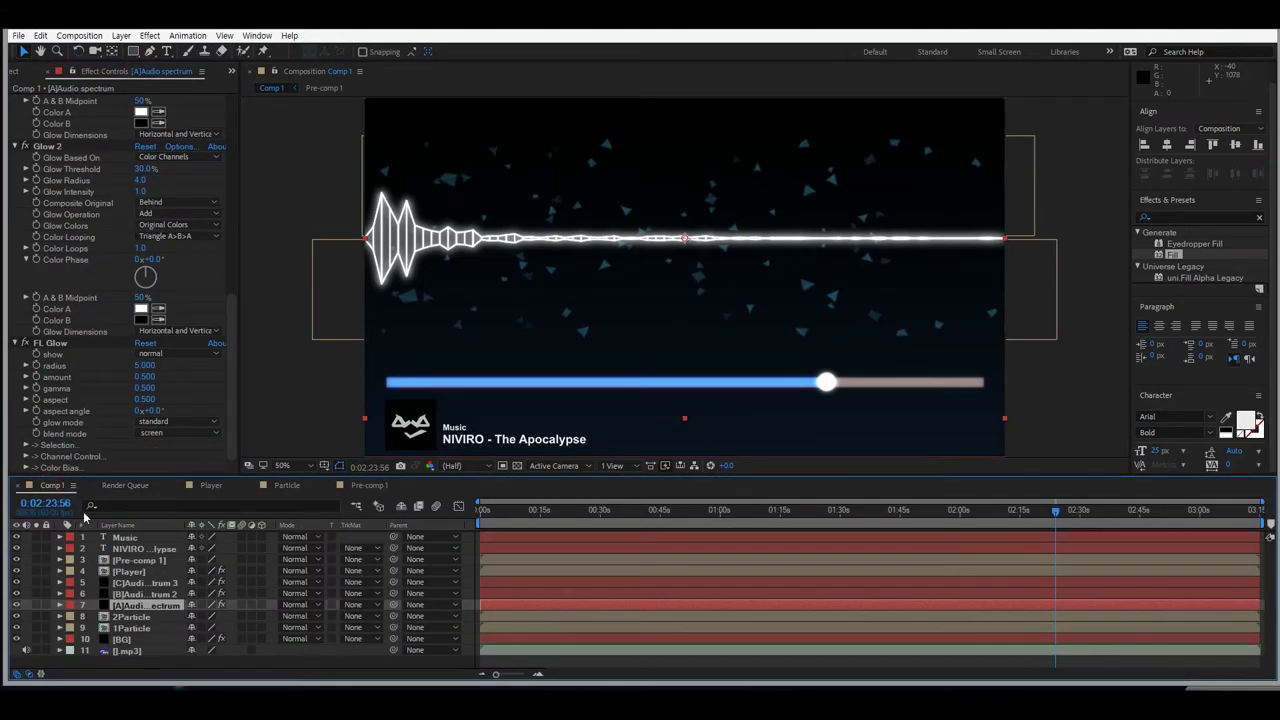
{"action": "left_click_drag", "start_coordinate": [1175, 258], "coordinate": [148, 607]}
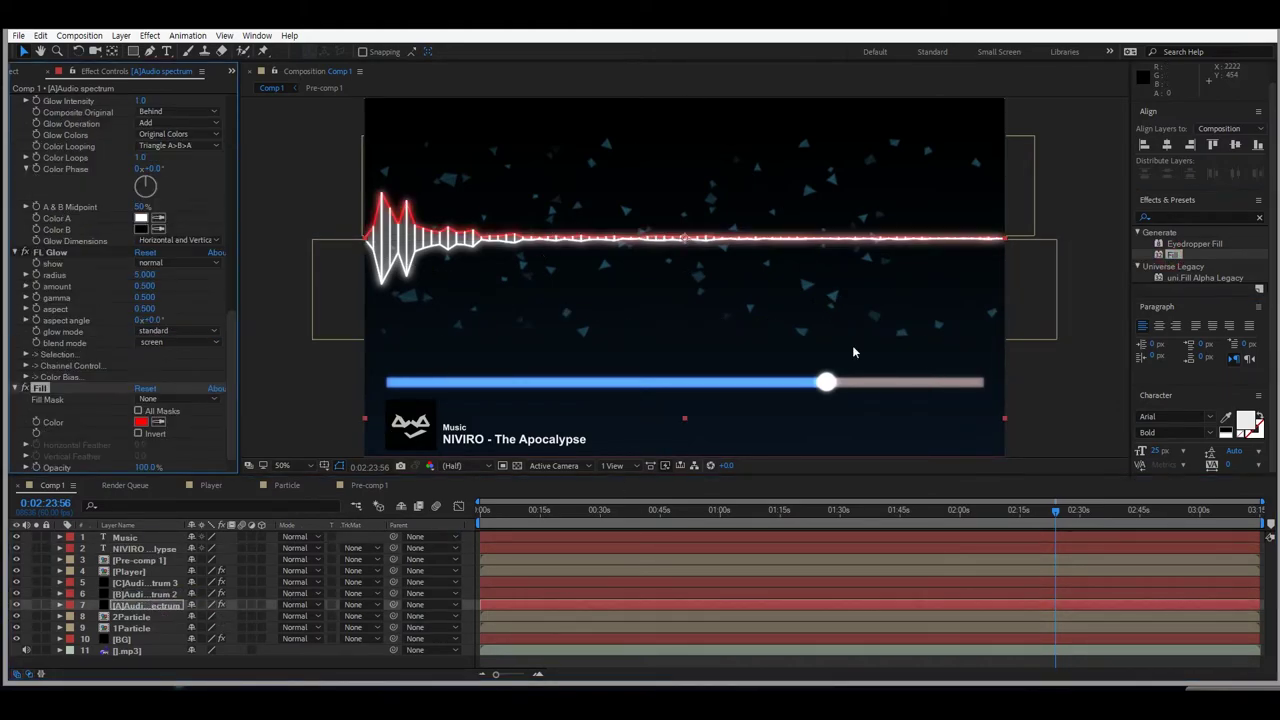
{"action": "left_click_drag", "start_coordinate": [1172, 258], "coordinate": [145, 594]}
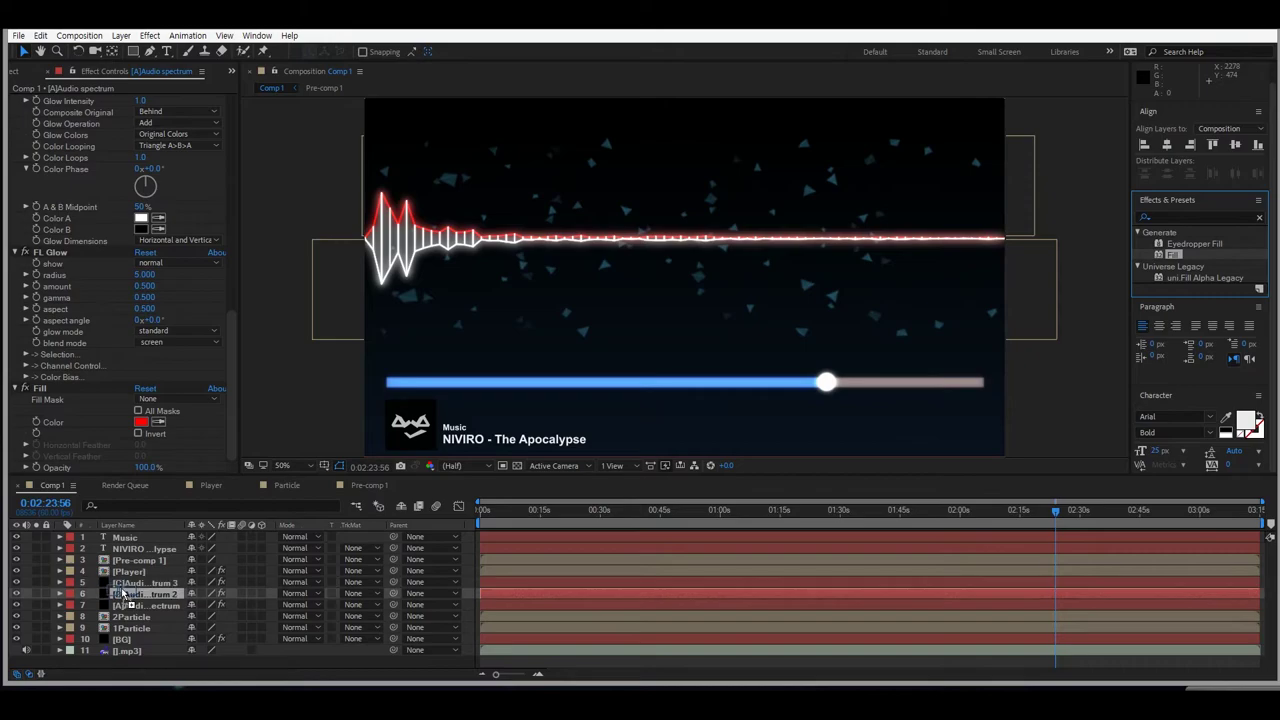
{"action": "left_click_drag", "start_coordinate": [1175, 256], "coordinate": [155, 585]}
Add a null object at the top of the layer stack and name it "Coloer".
{"action": "right_click", "coordinate": [470, 459]}
{"action": "mouse_move", "coordinate": [555, 468]}
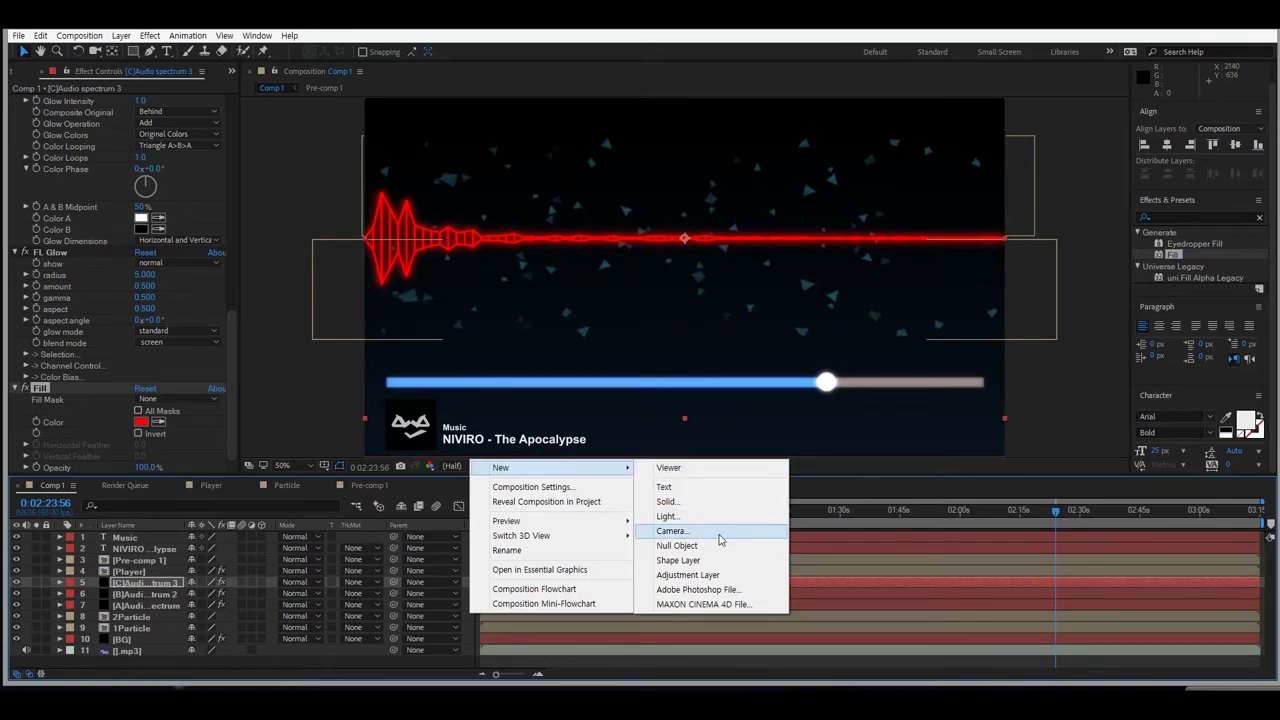
{"action": "left_click", "coordinate": [677, 546]}
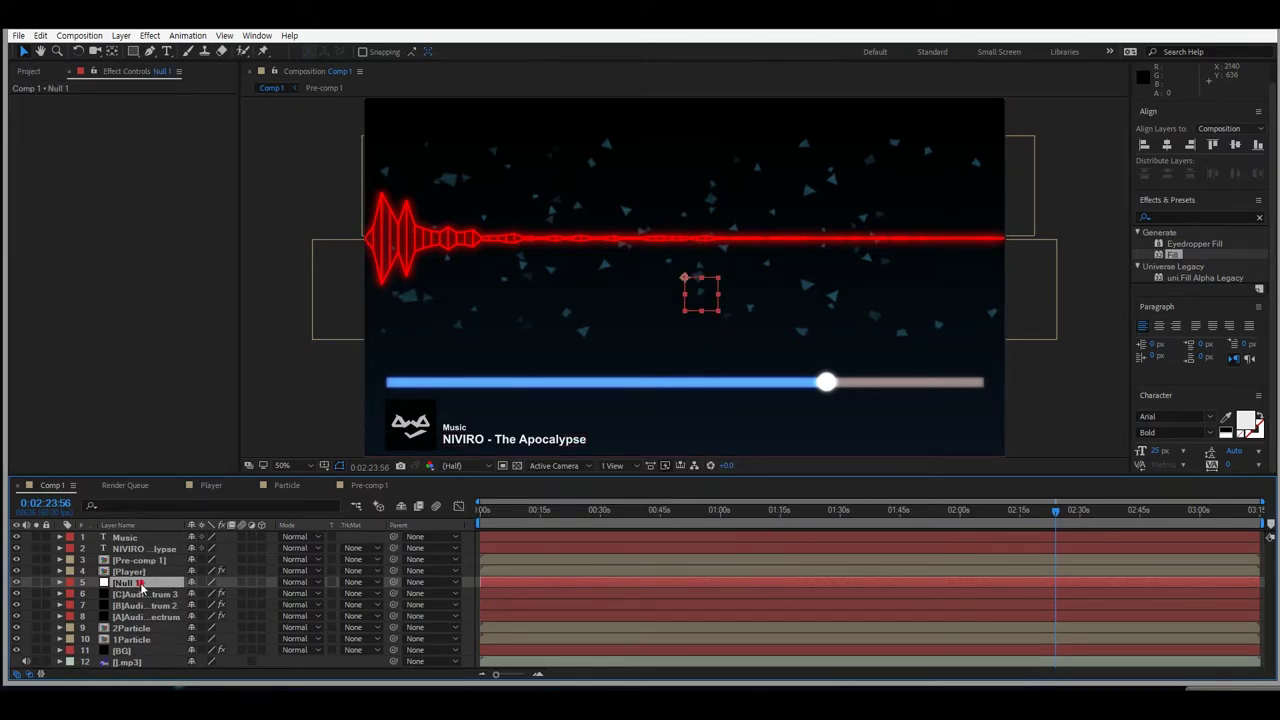
{"action": "left_click_drag", "start_coordinate": [138, 538], "coordinate": [138, 533]}
{"action": "right_click", "coordinate": [126, 537]}
{"action": "left_click", "coordinate": [172, 683]}
{"action": "type", "text": "Colo"}
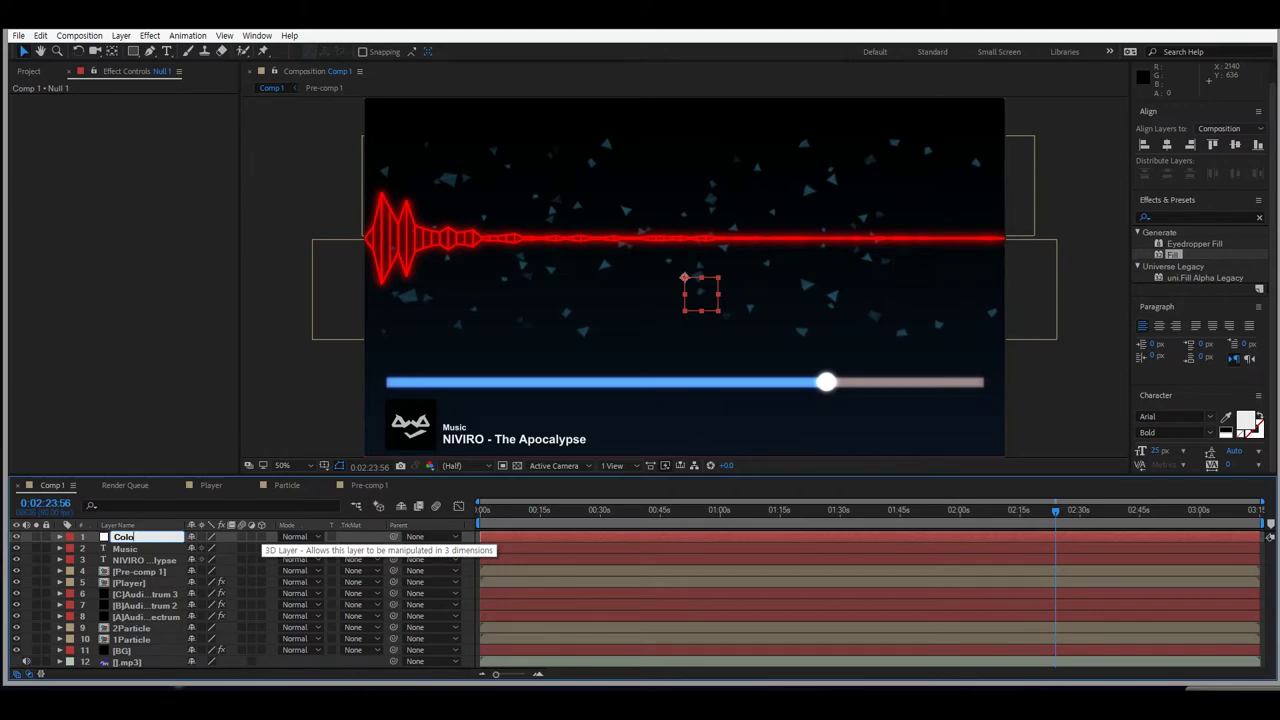
{"action": "type", "text": "er"}
{"action": "key", "text": "Return"}
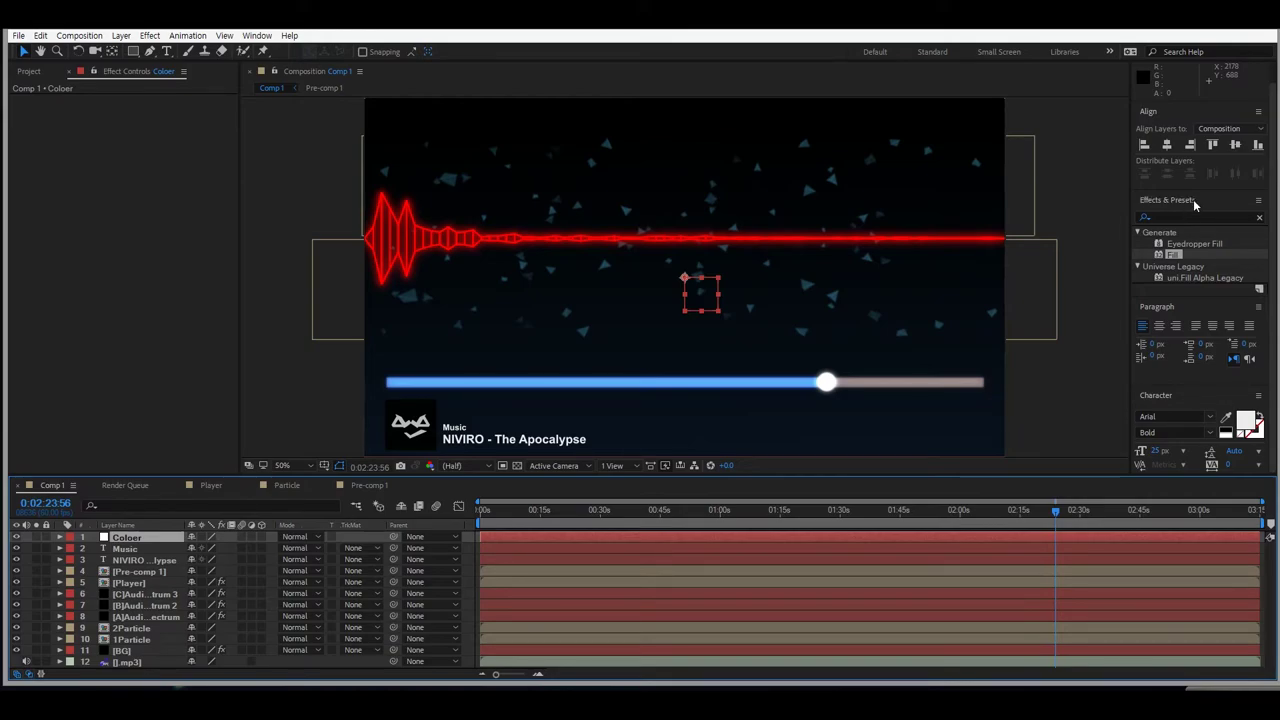
Correct the null layer's name to "Color".
{"action": "left_click", "coordinate": [125, 582]}
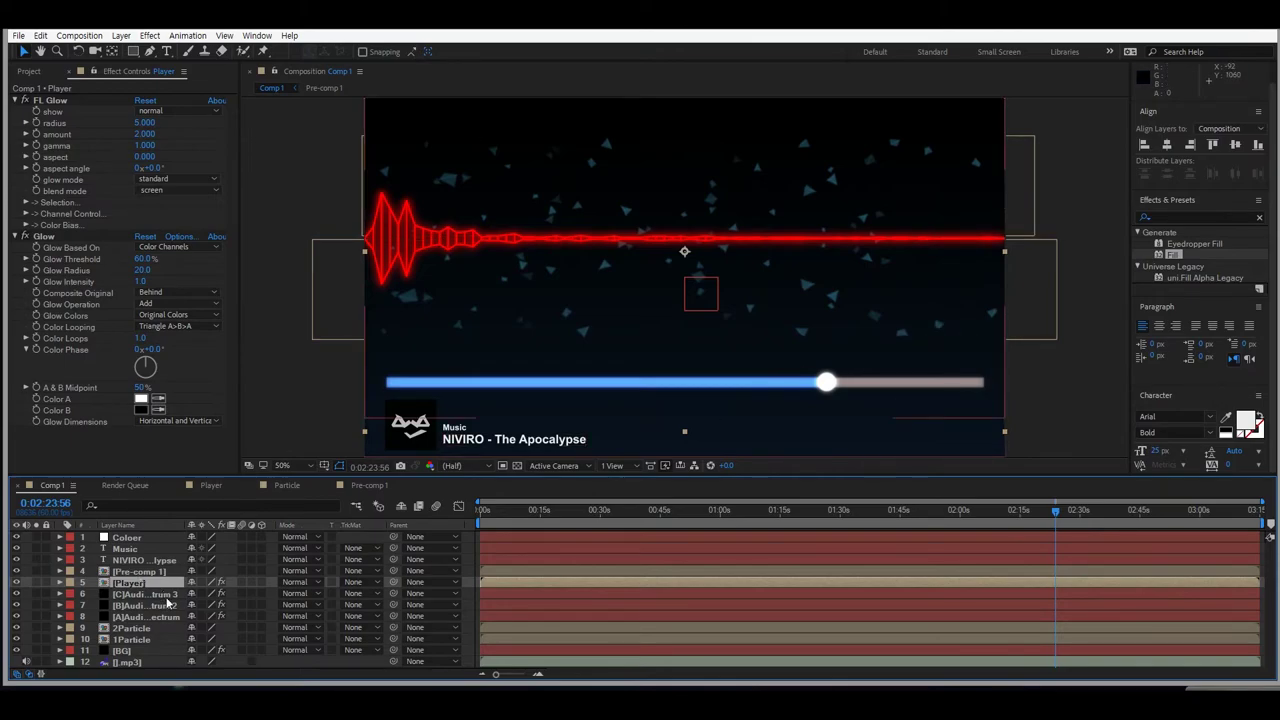
{"action": "right_click", "coordinate": [154, 537]}
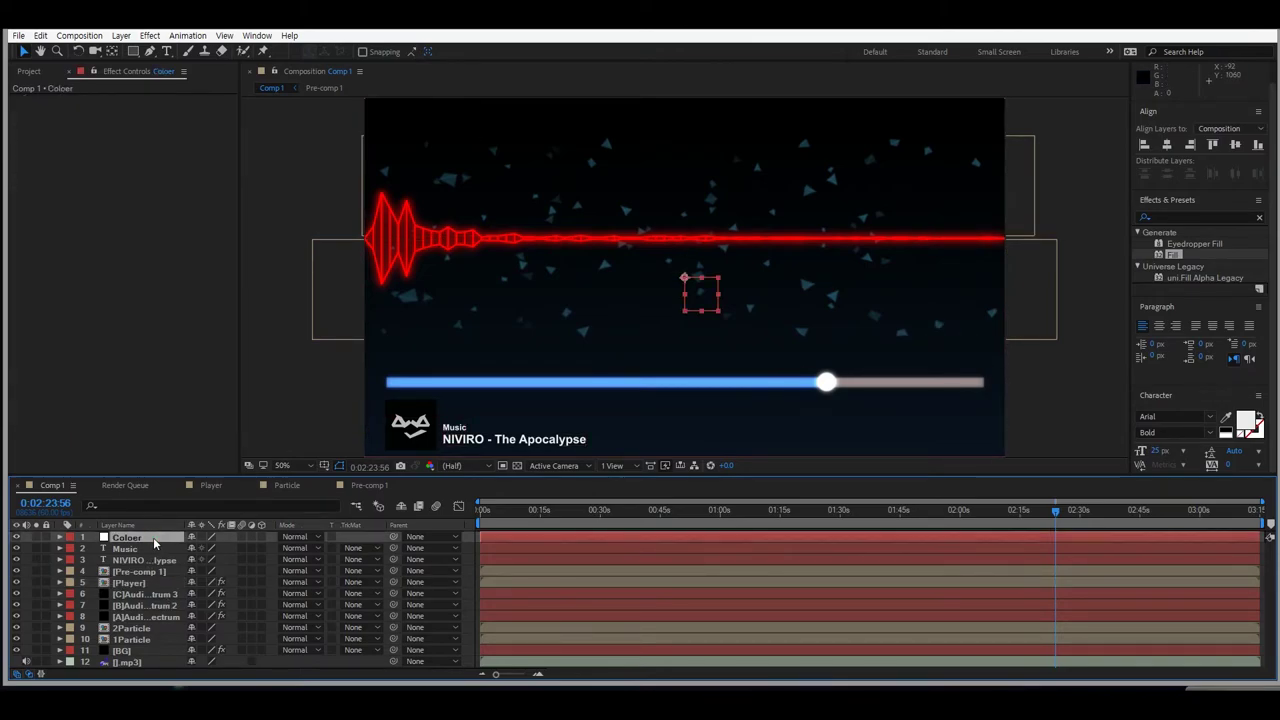
{"action": "left_click", "coordinate": [185, 681]}
{"action": "left_click", "coordinate": [141, 538]}
{"action": "key", "text": "Return"}
Search the effects for "color" and apply the Color Control expression control to the Color null layer.
{"action": "left_click", "coordinate": [1185, 217]}
{"action": "type", "text": "color"}
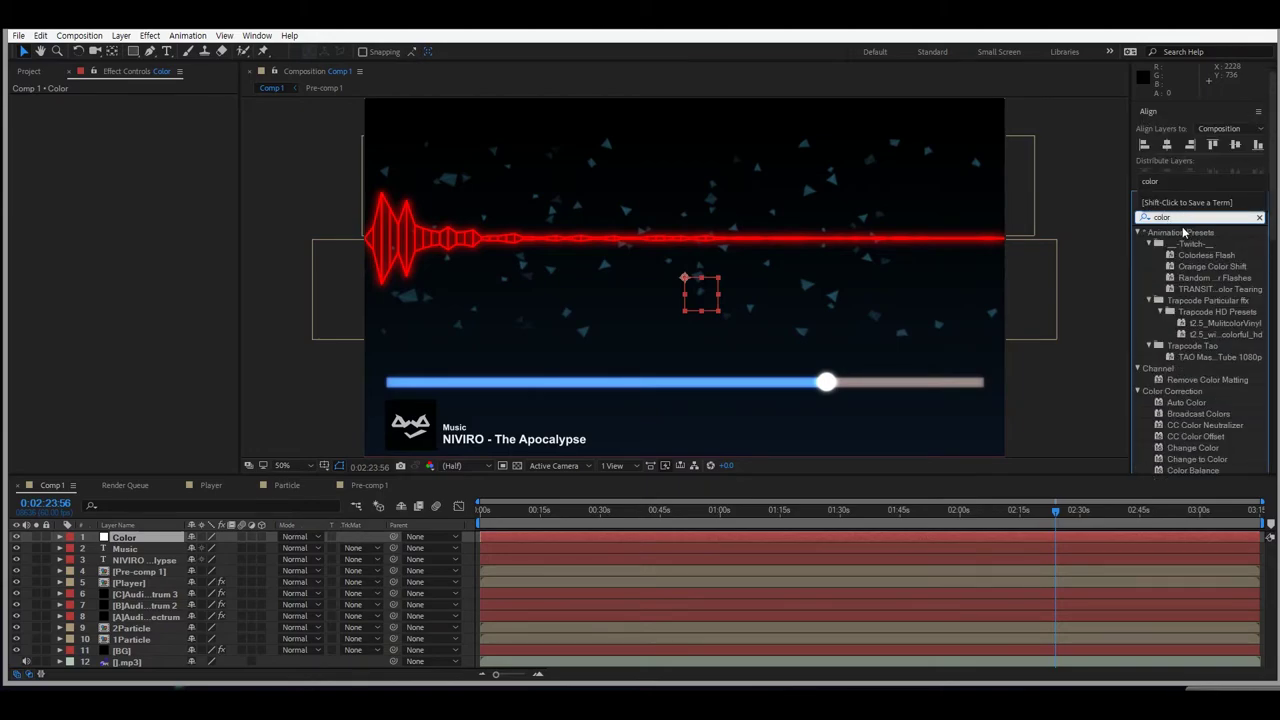
{"action": "left_click", "coordinate": [1203, 425]}
{"action": "scroll", "coordinate": [1205, 430], "scroll_direction": "down", "scroll_amount": 5}
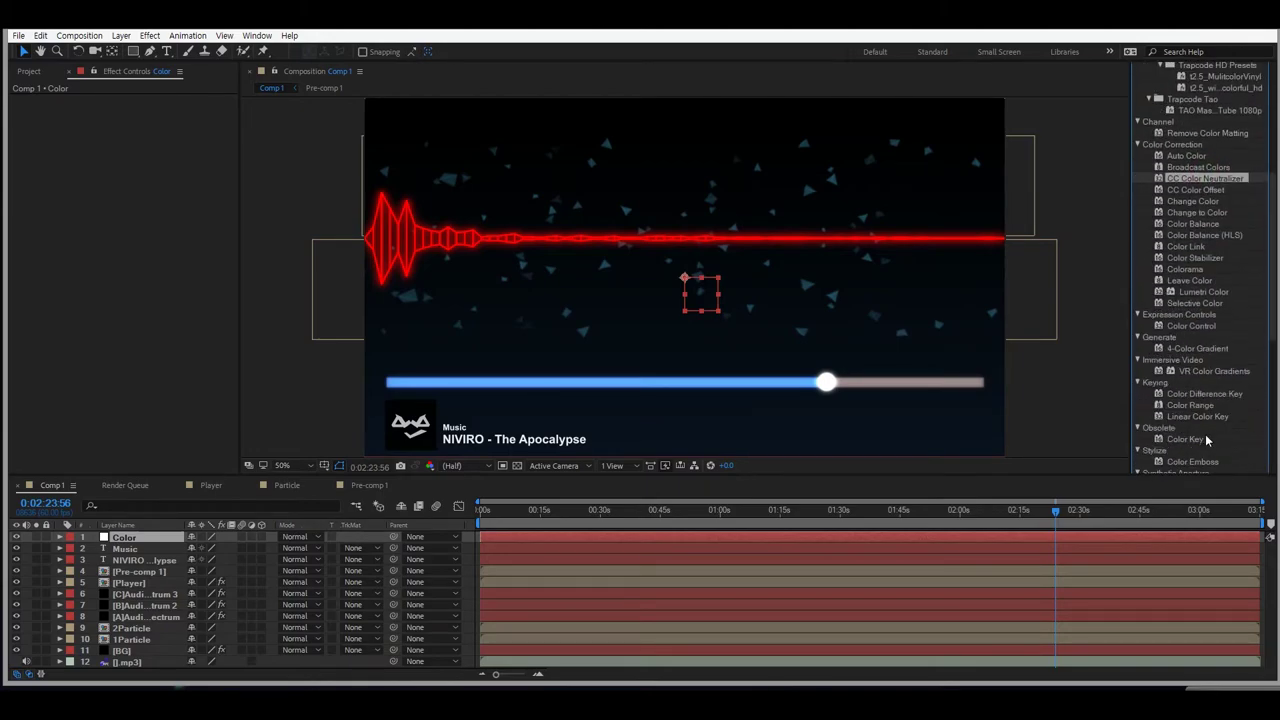
{"action": "scroll", "coordinate": [1190, 300], "scroll_direction": "down", "scroll_amount": 5}
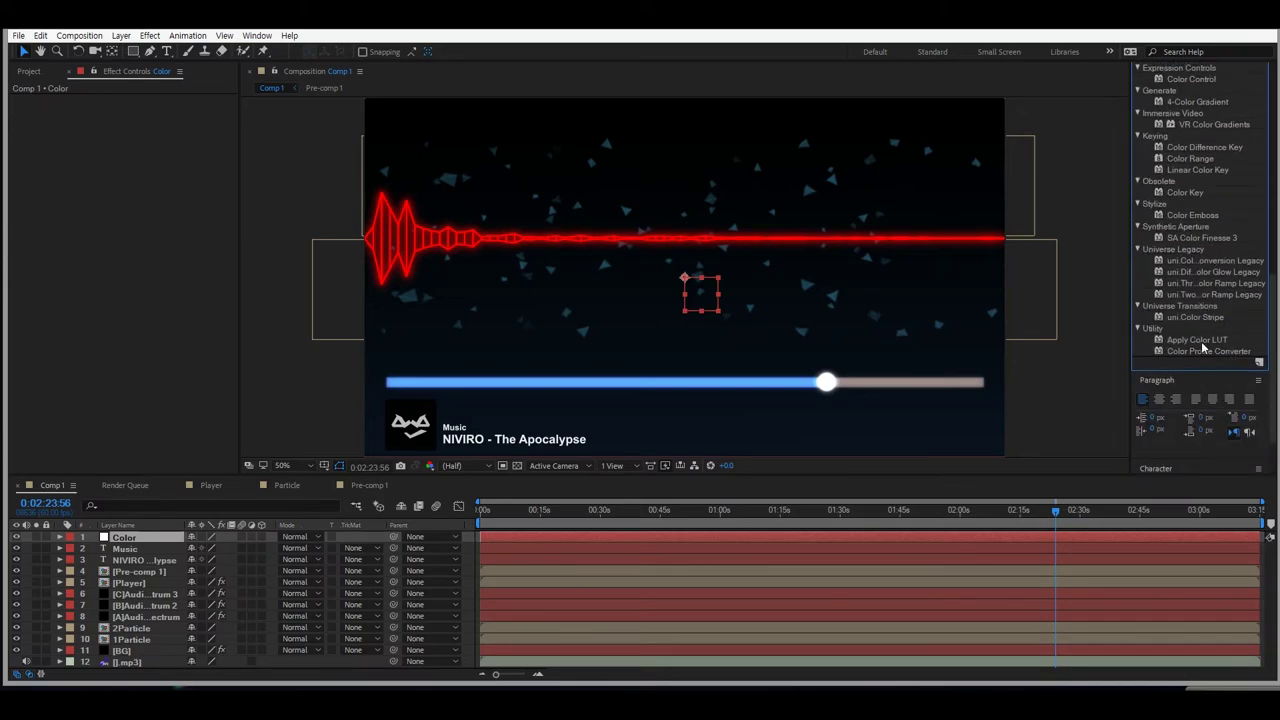
{"action": "scroll", "coordinate": [1199, 334], "scroll_direction": "up", "scroll_amount": 1}
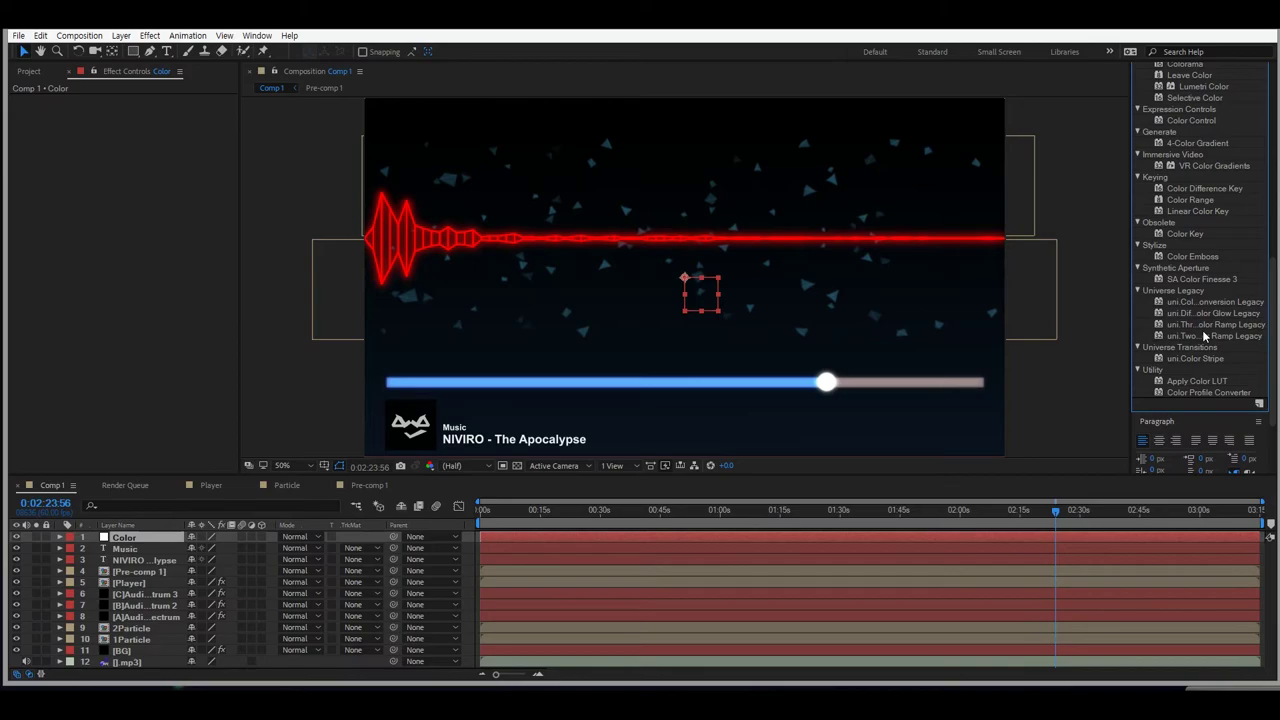
{"action": "scroll", "coordinate": [1202, 332], "scroll_direction": "up", "scroll_amount": 2}
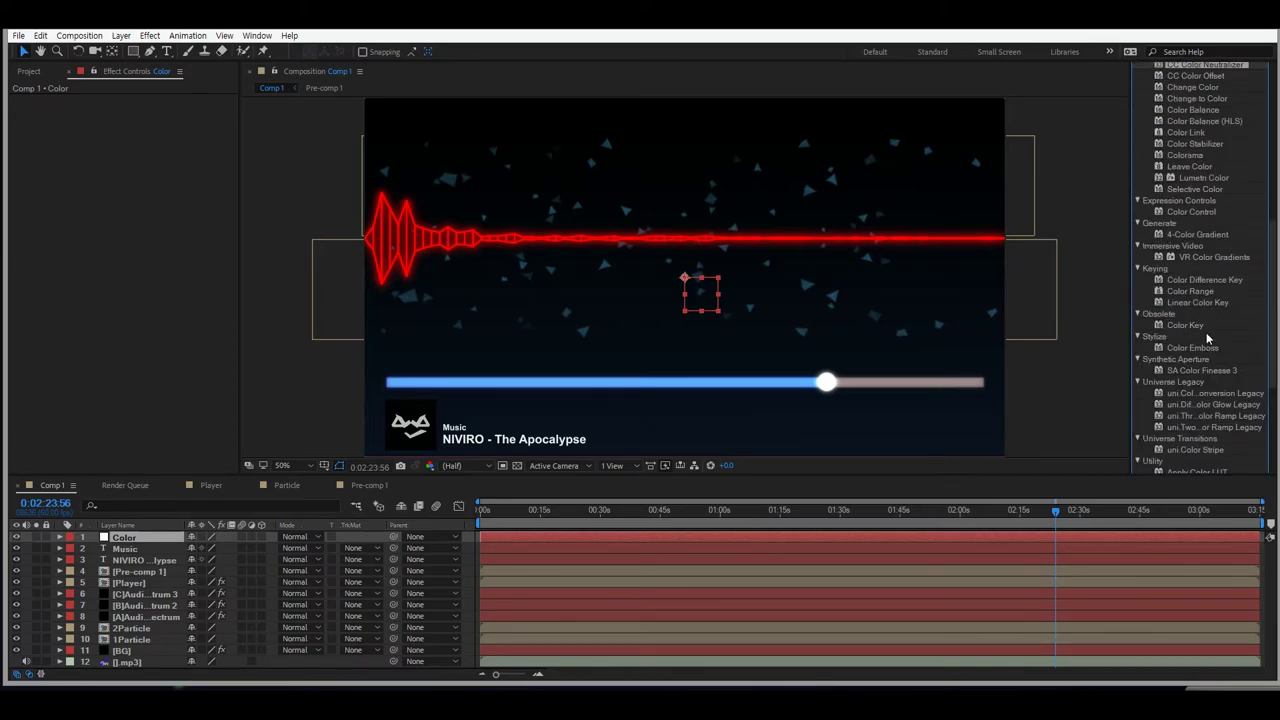
{"action": "left_click", "coordinate": [1200, 256]}
{"action": "scroll", "coordinate": [1201, 312], "scroll_direction": "up", "scroll_amount": 2}
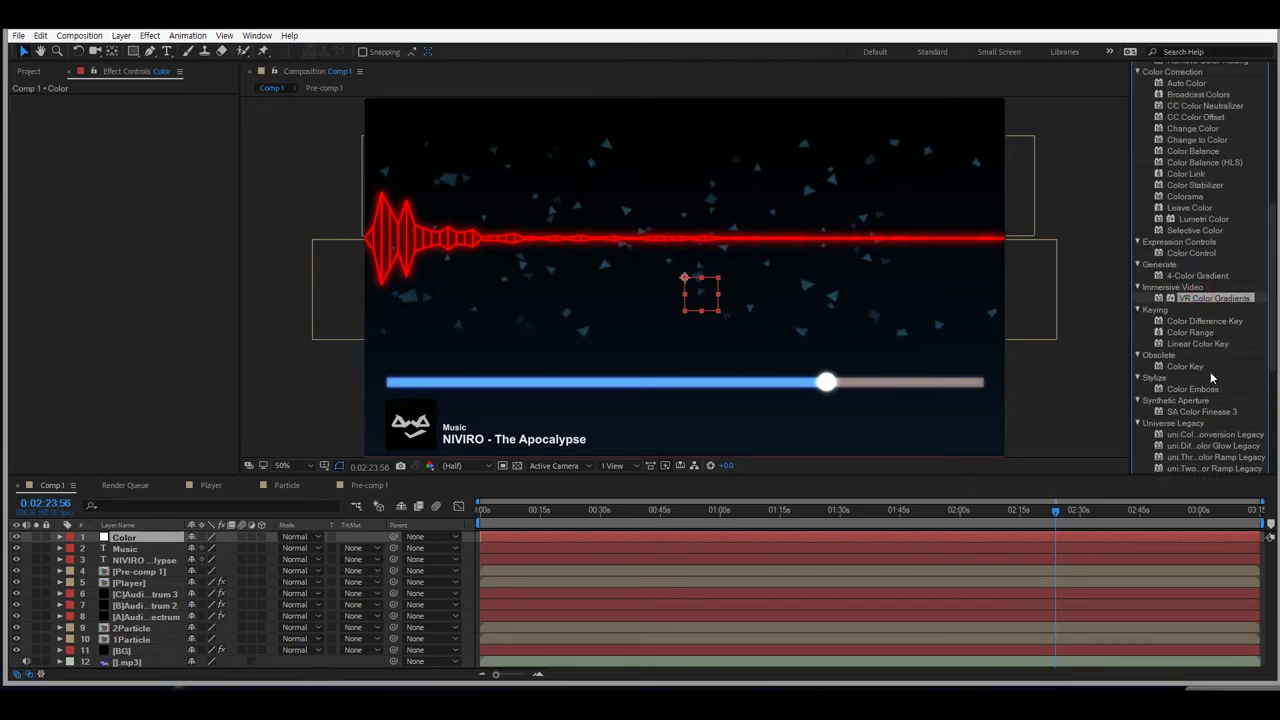
{"action": "scroll", "coordinate": [1209, 368], "scroll_direction": "up", "scroll_amount": 3}
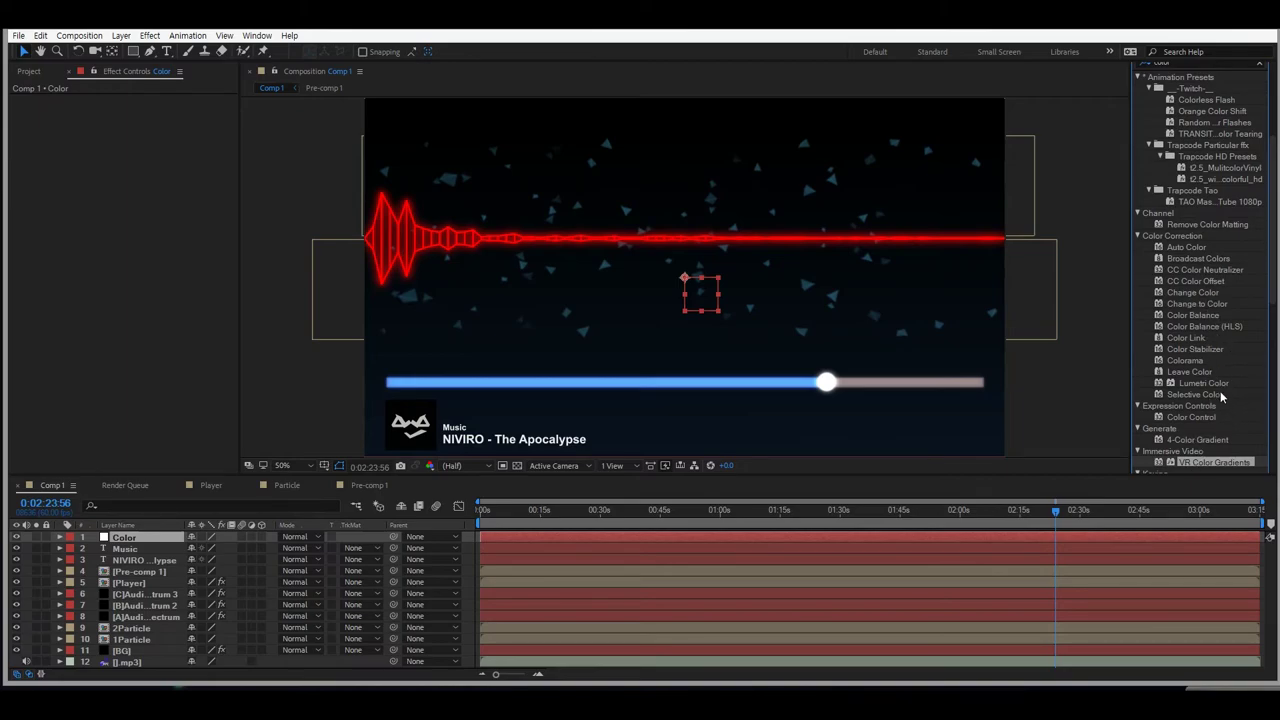
{"action": "scroll", "coordinate": [1194, 377], "scroll_direction": "up", "scroll_amount": 1}
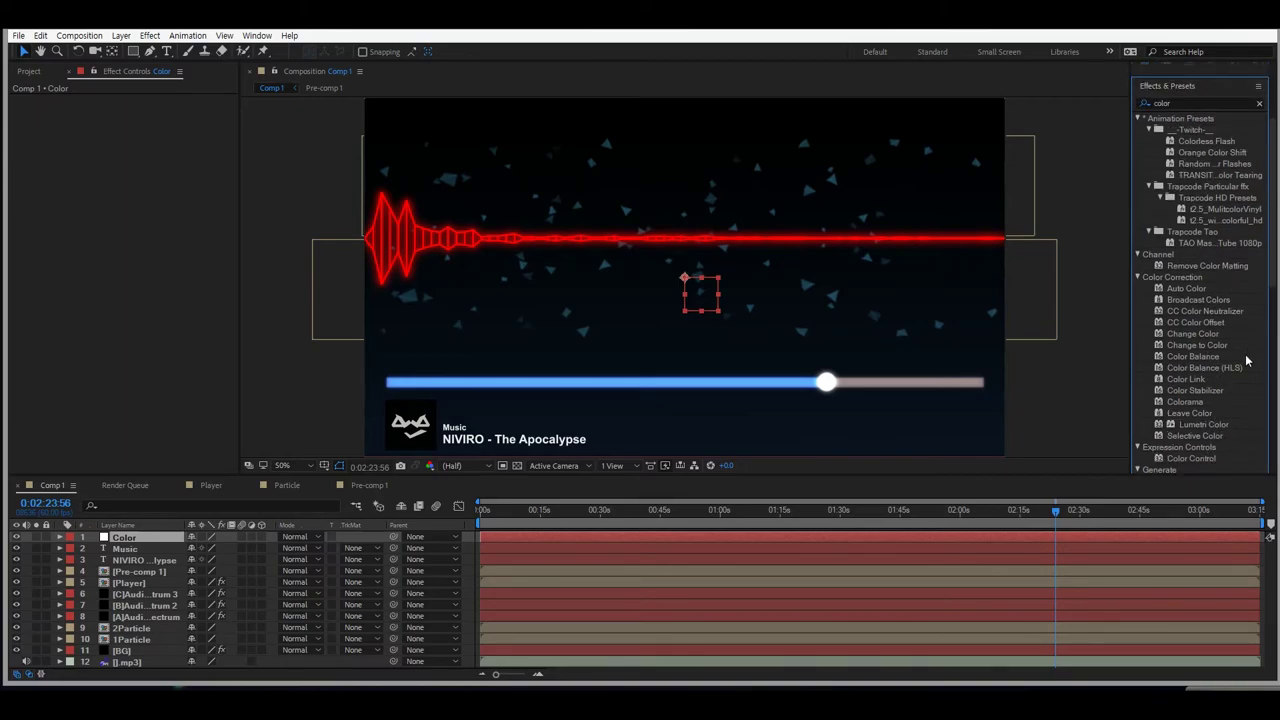
{"action": "scroll", "coordinate": [1246, 360], "scroll_direction": "down", "scroll_amount": 1}
{"action": "left_click_drag", "start_coordinate": [1203, 417], "coordinate": [182, 198]}
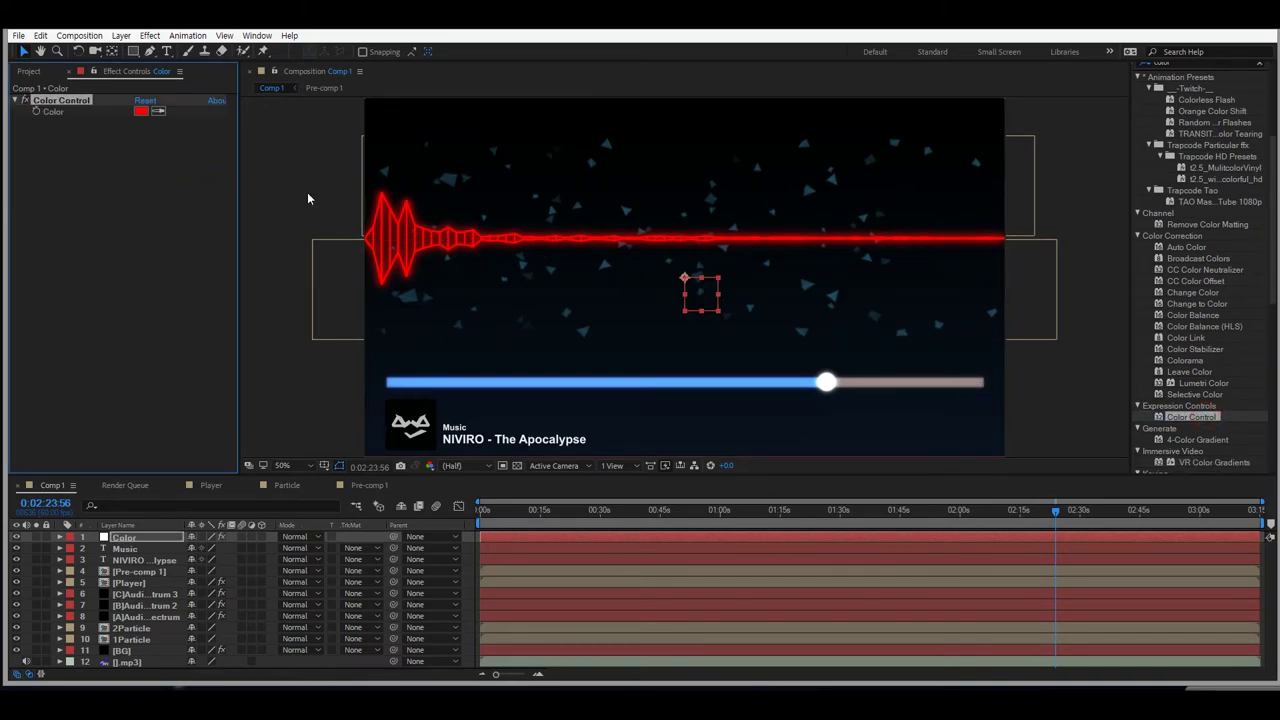
Duplicate the Color Control effect on the Color null four times.
{"action": "key", "text": "ctrl+d"}
{"action": "key", "text": "ctrl+d"}
{"action": "key", "text": "ctrl+d"}
{"action": "key", "text": "ctrl+d"}
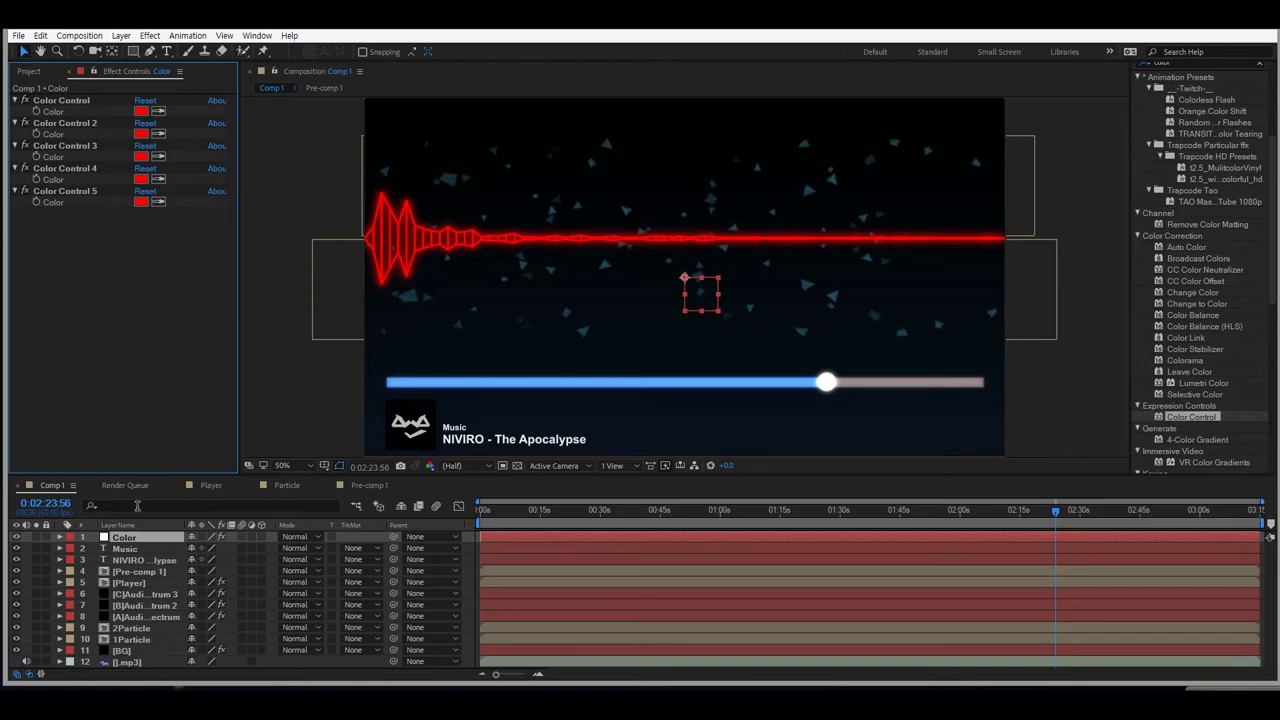
Search the effects for "fill" and apply the Fill effect to the 1Particle and 2Particle layers.
{"action": "left_click", "coordinate": [132, 628]}
{"action": "left_click", "coordinate": [138, 641]}
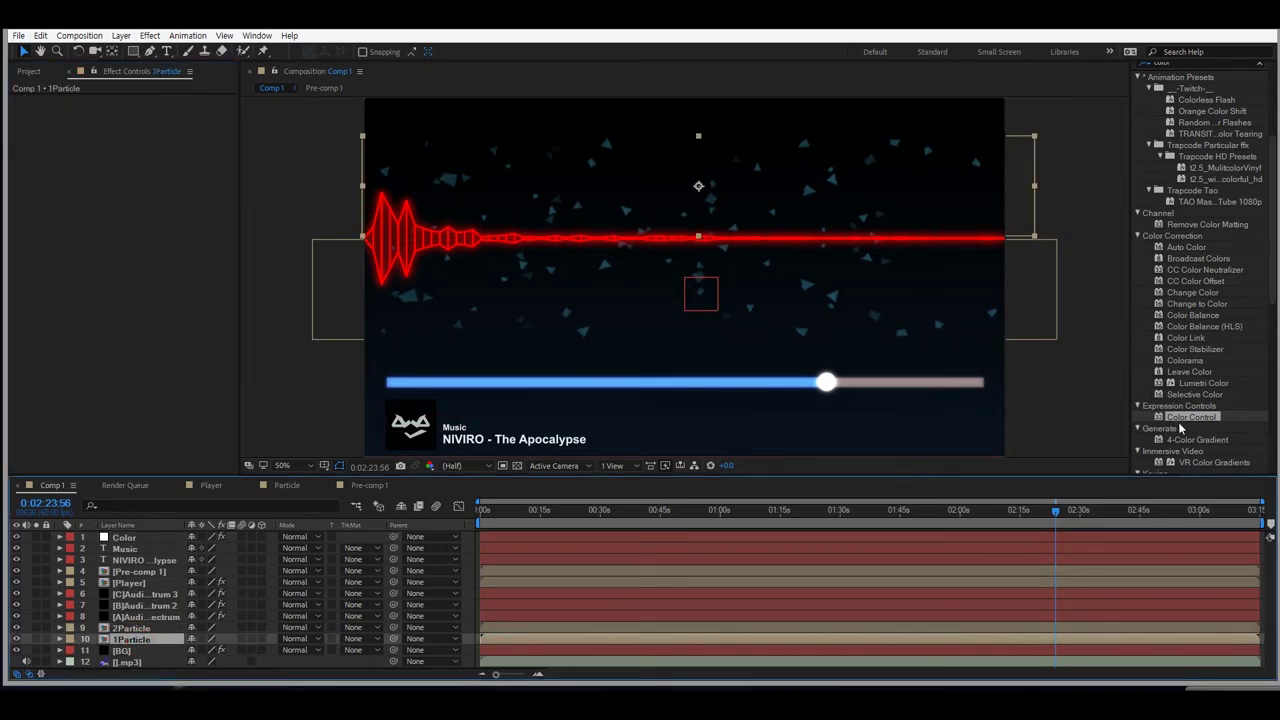
{"action": "left_click", "coordinate": [1194, 66]}
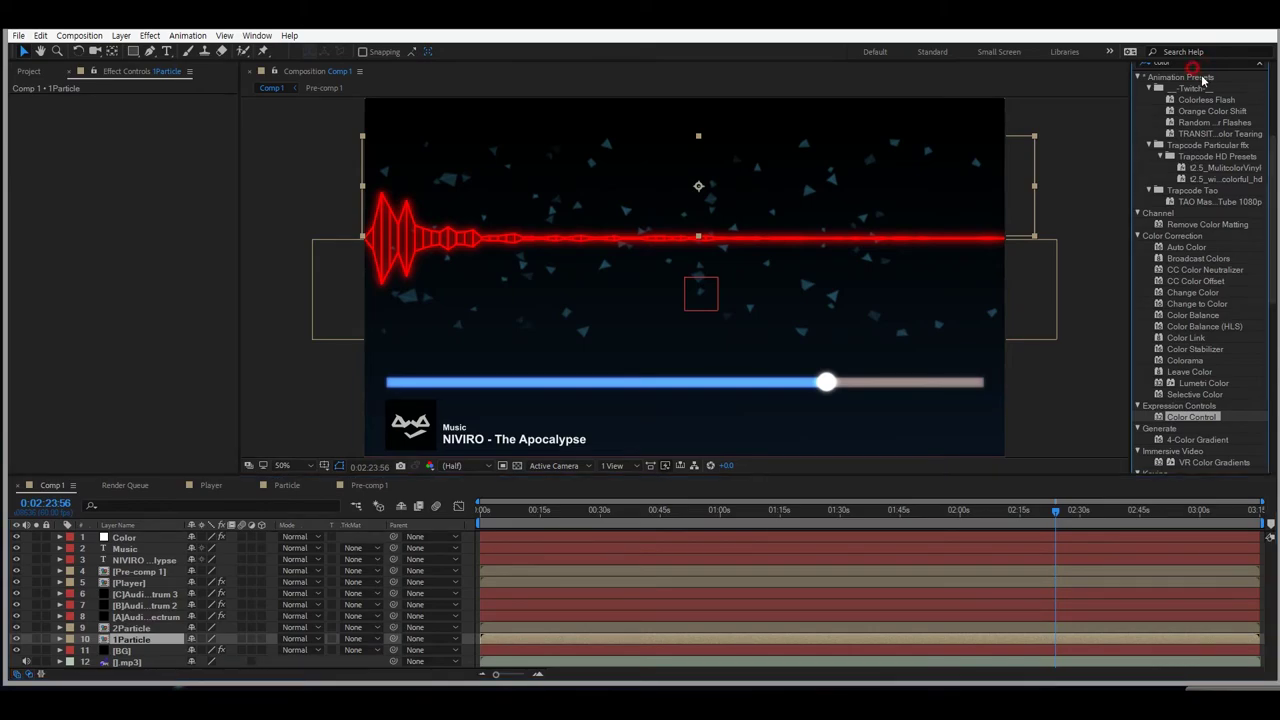
{"action": "type", "text": "fill"}
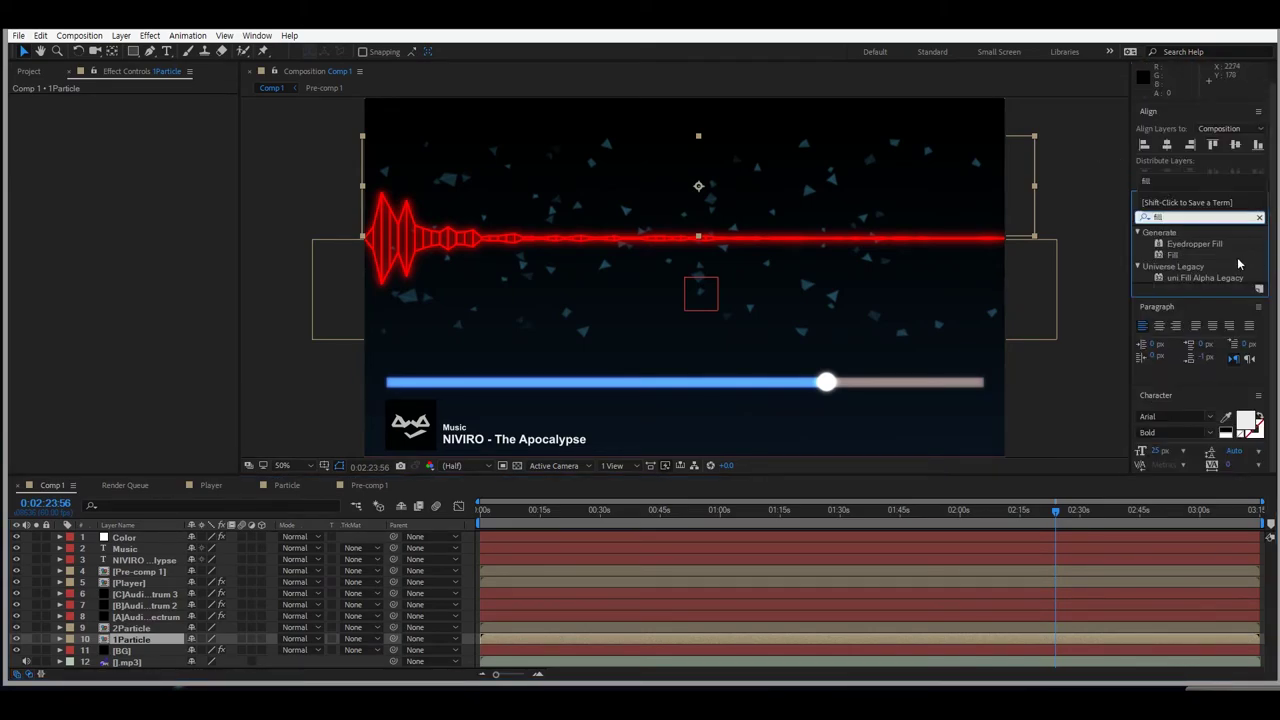
{"action": "left_click_drag", "start_coordinate": [1172, 254], "coordinate": [123, 642]}
{"action": "left_click_drag", "start_coordinate": [1174, 255], "coordinate": [126, 628]}
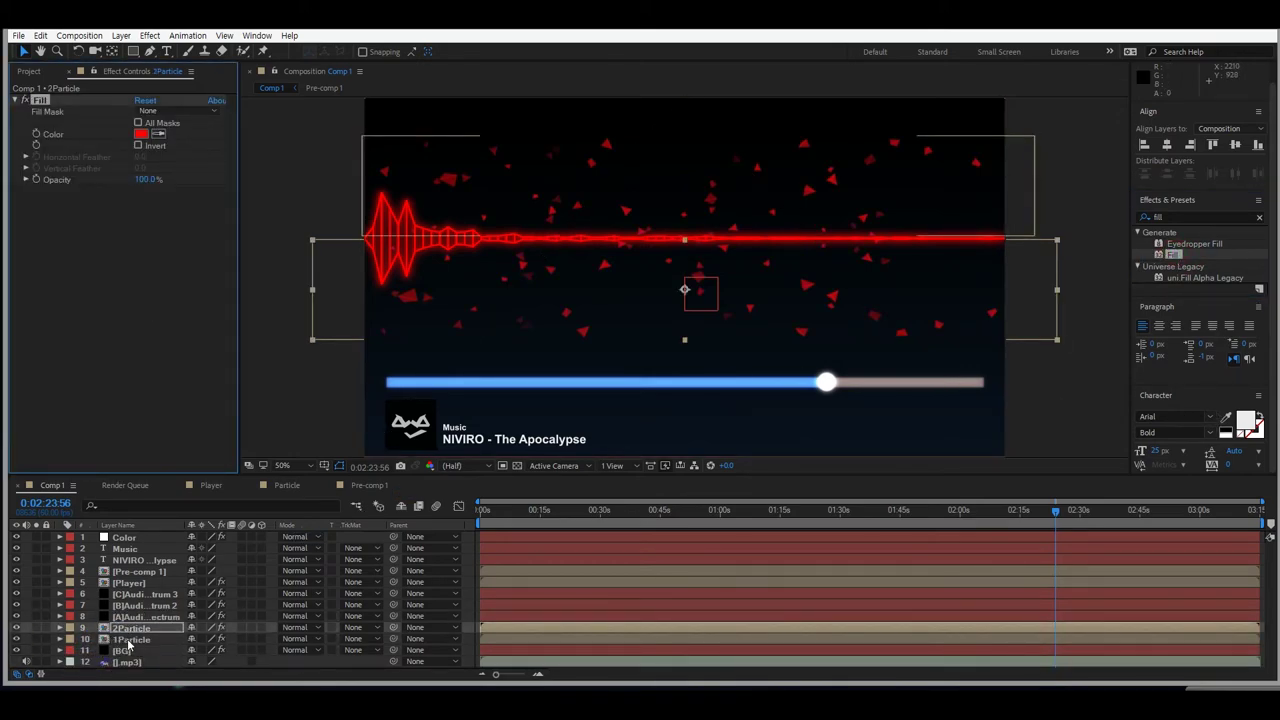
Add an expression to the 1Particle layer's Fill color and link it to the Color null's first Color Control.
{"action": "left_click", "coordinate": [132, 640]}
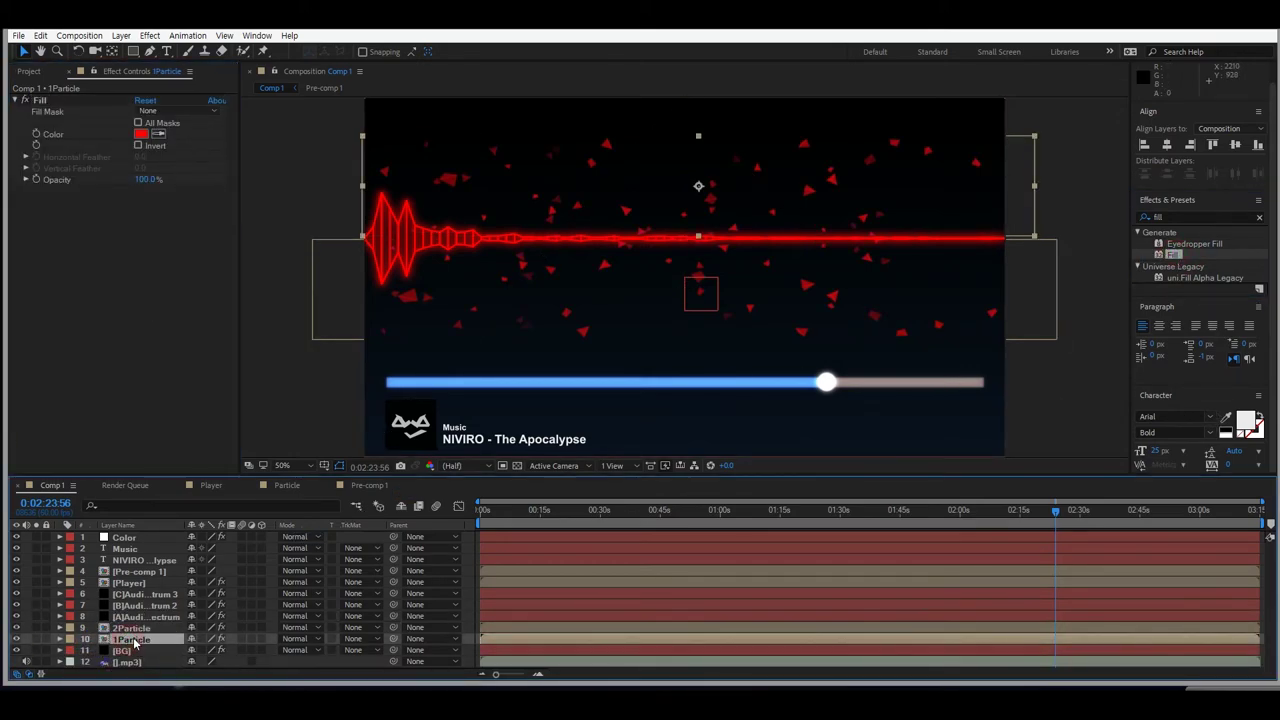
{"action": "left_click", "coordinate": [36, 134], "text": "alt"}
{"action": "left_click", "coordinate": [338, 648]}
{"action": "scroll", "coordinate": [338, 648], "scroll_direction": "up", "scroll_amount": 2}
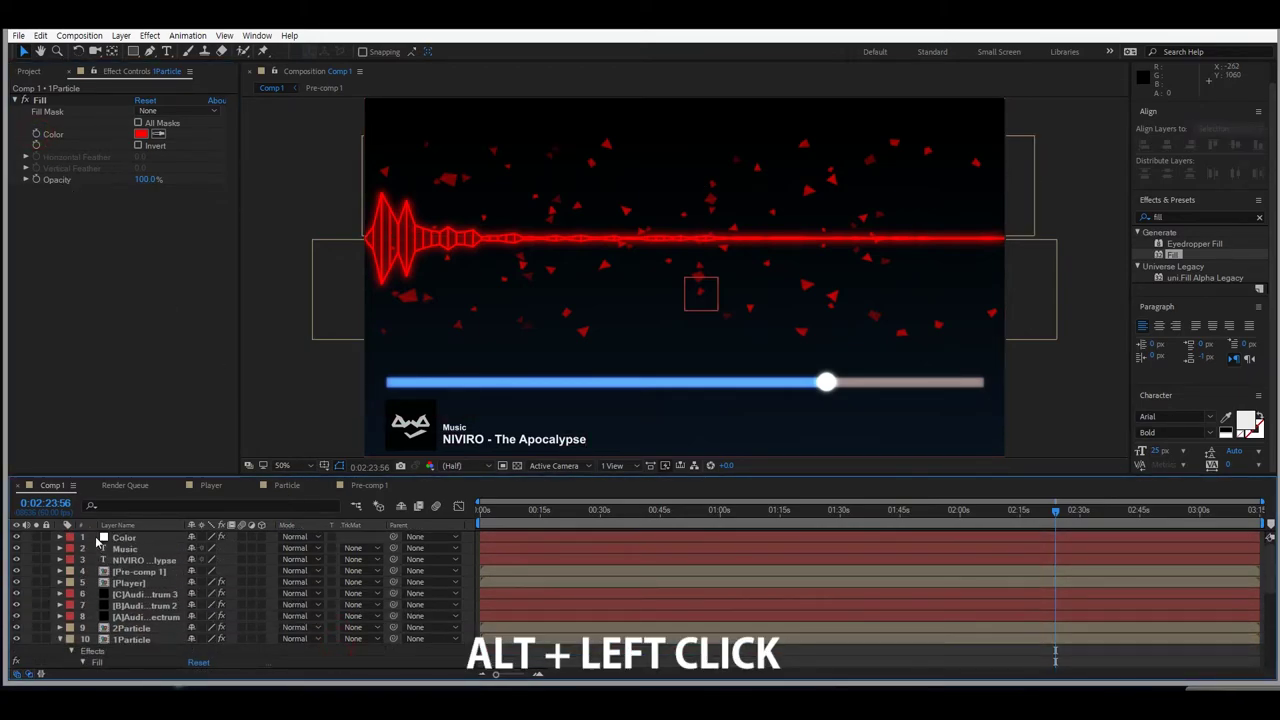
{"action": "left_click", "coordinate": [118, 539]}
{"action": "scroll", "coordinate": [270, 587], "scroll_direction": "down", "scroll_amount": 3}
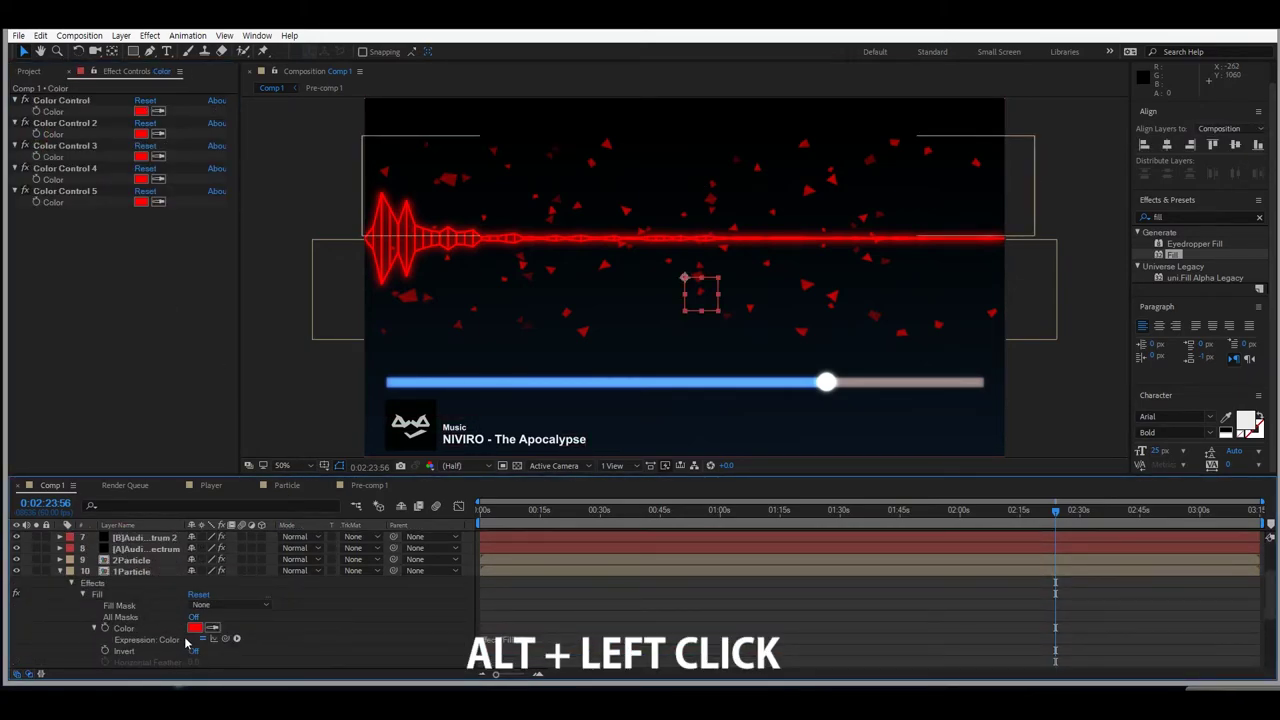
{"action": "left_click_drag", "start_coordinate": [236, 638], "coordinate": [56, 112]}
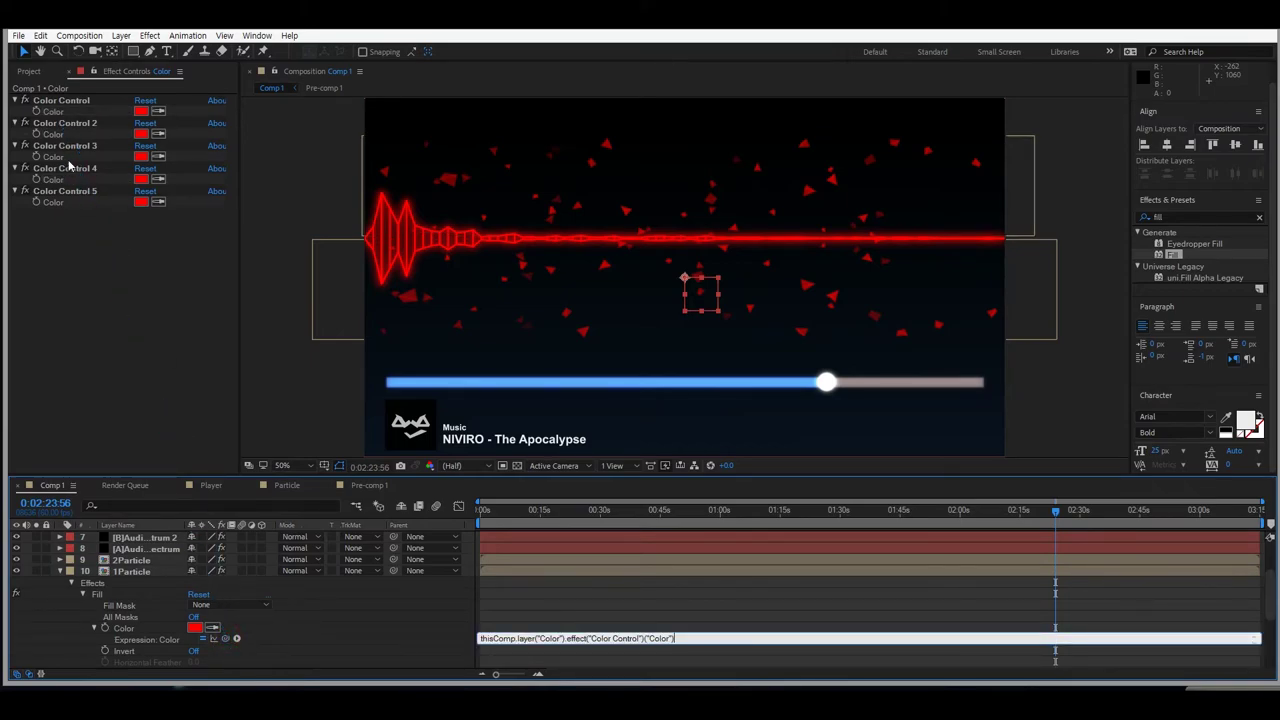
{"action": "left_click", "coordinate": [377, 611]}
{"action": "right_click", "coordinate": [62, 103]}
{"action": "left_click", "coordinate": [42, 105]}
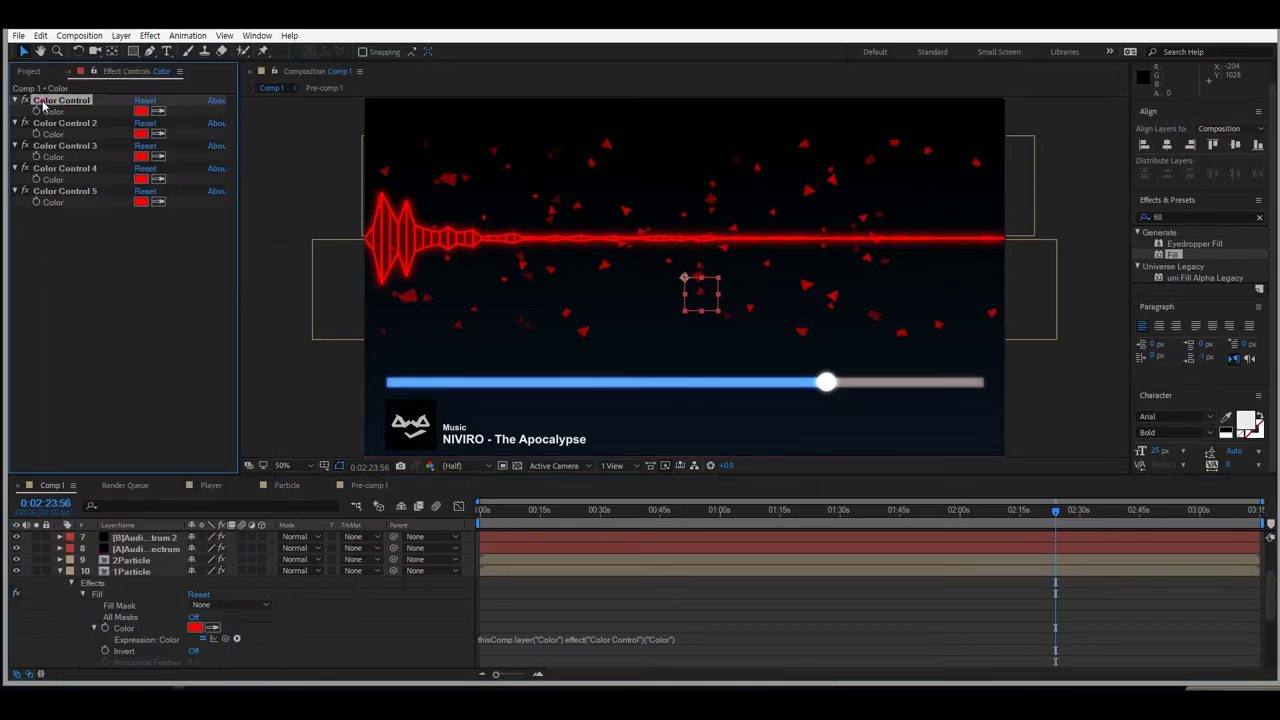
{"action": "double_click", "coordinate": [43, 105]}
{"action": "right_click", "coordinate": [44, 102]}
{"action": "left_click", "coordinate": [20, 264]}
{"action": "scroll", "coordinate": [72, 560], "scroll_direction": "up", "scroll_amount": 2}
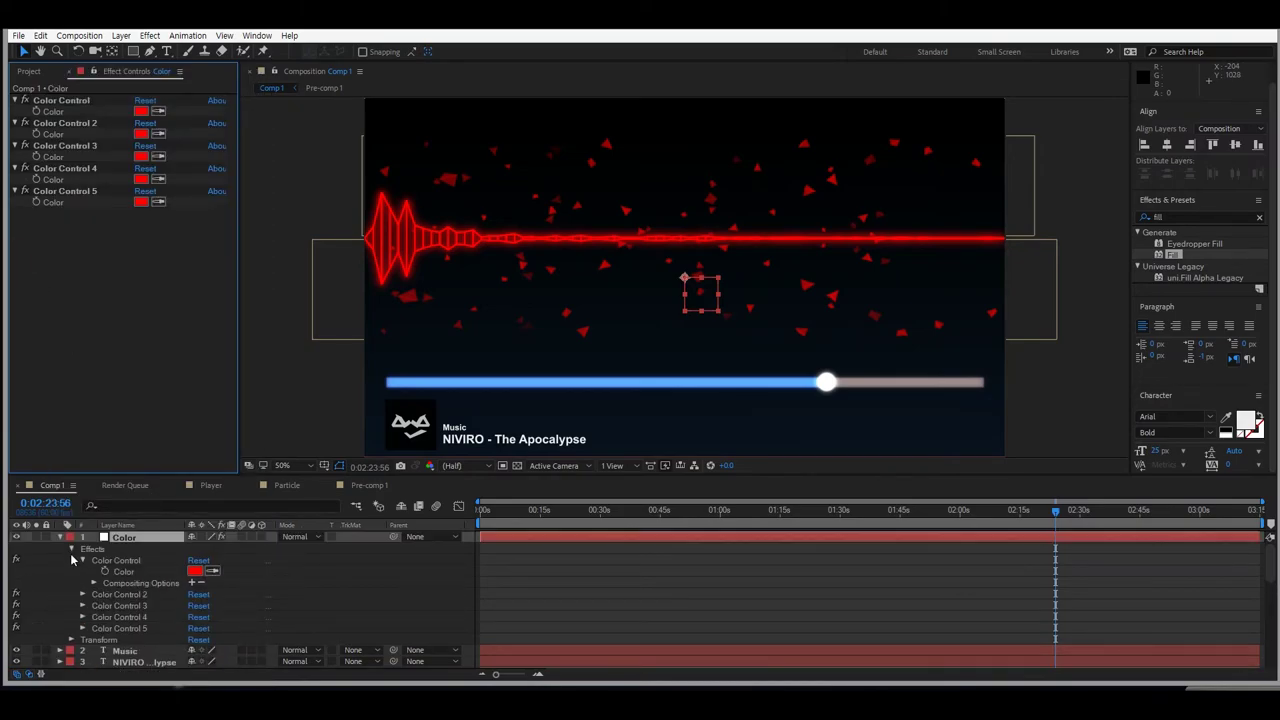
{"action": "left_click", "coordinate": [60, 537]}
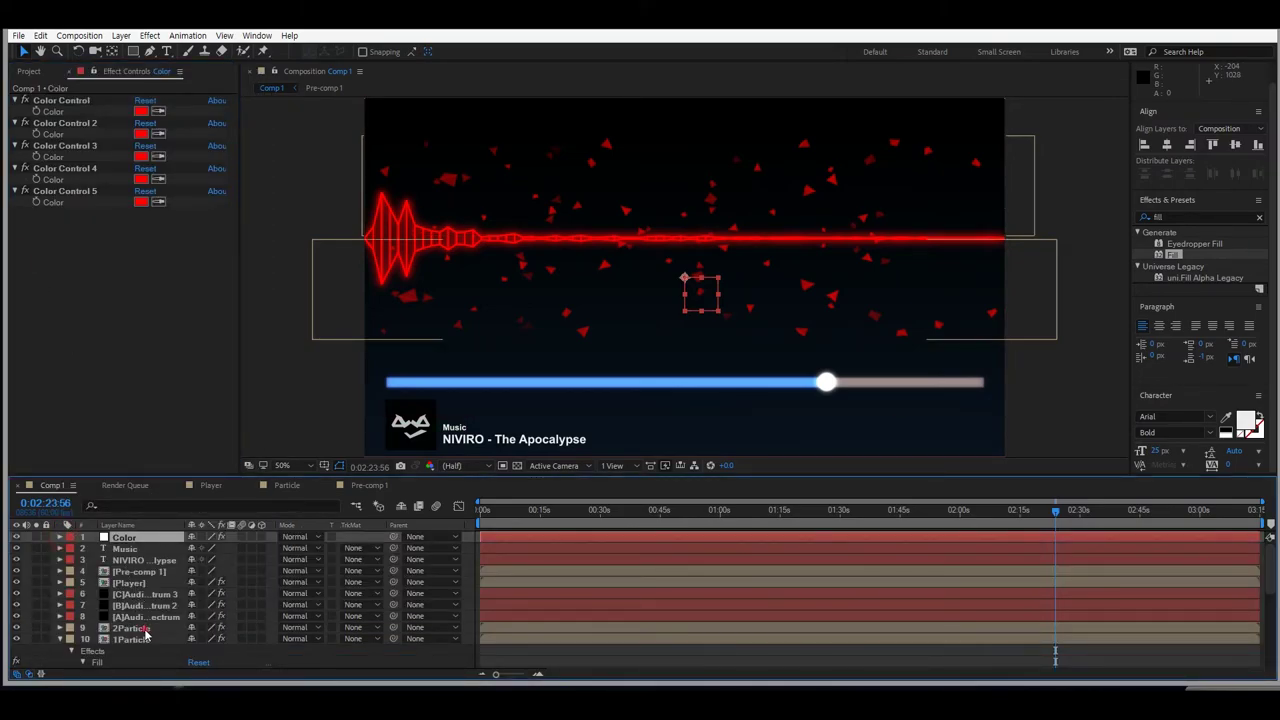
Add an expression to the 2Particle layer's Fill color and link it to Color Control 2 on the Color null.
{"action": "left_click", "coordinate": [130, 627]}
{"action": "left_click", "coordinate": [36, 134], "text": "alt"}
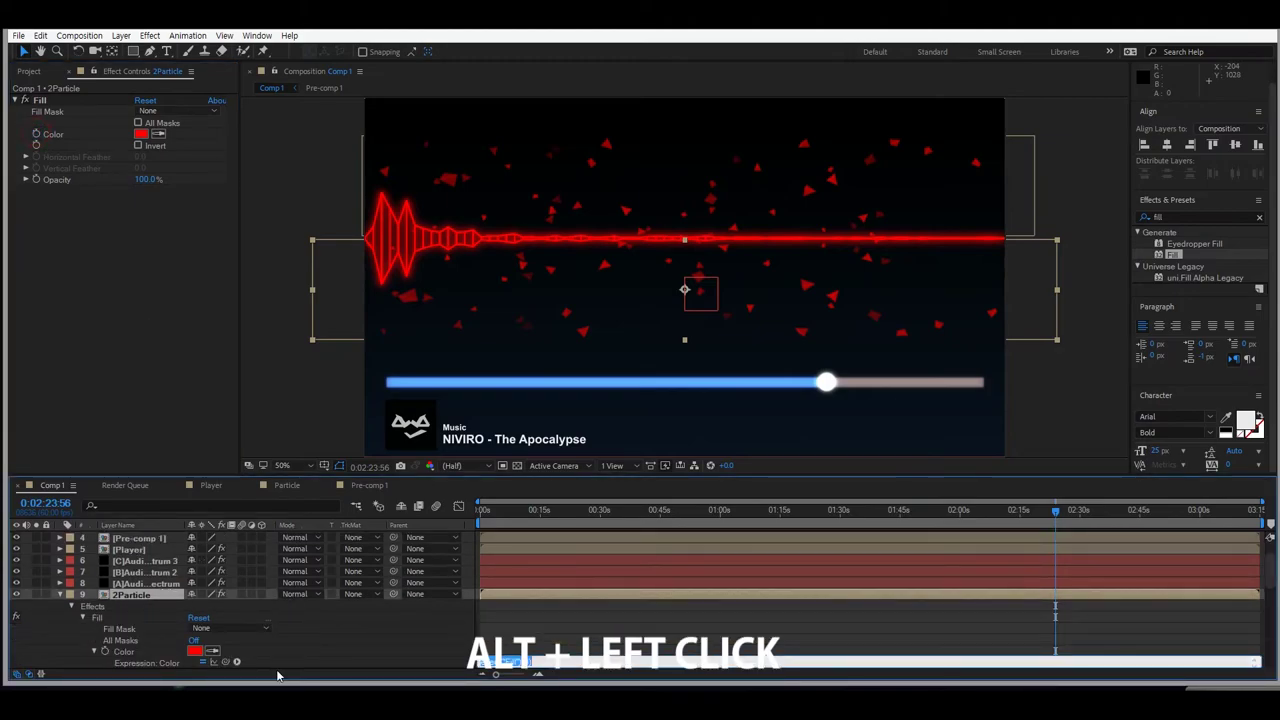
{"action": "scroll", "coordinate": [160, 536], "scroll_direction": "up", "scroll_amount": 3}
{"action": "left_click", "coordinate": [141, 537]}
{"action": "scroll", "coordinate": [174, 606], "scroll_direction": "down", "scroll_amount": 3}
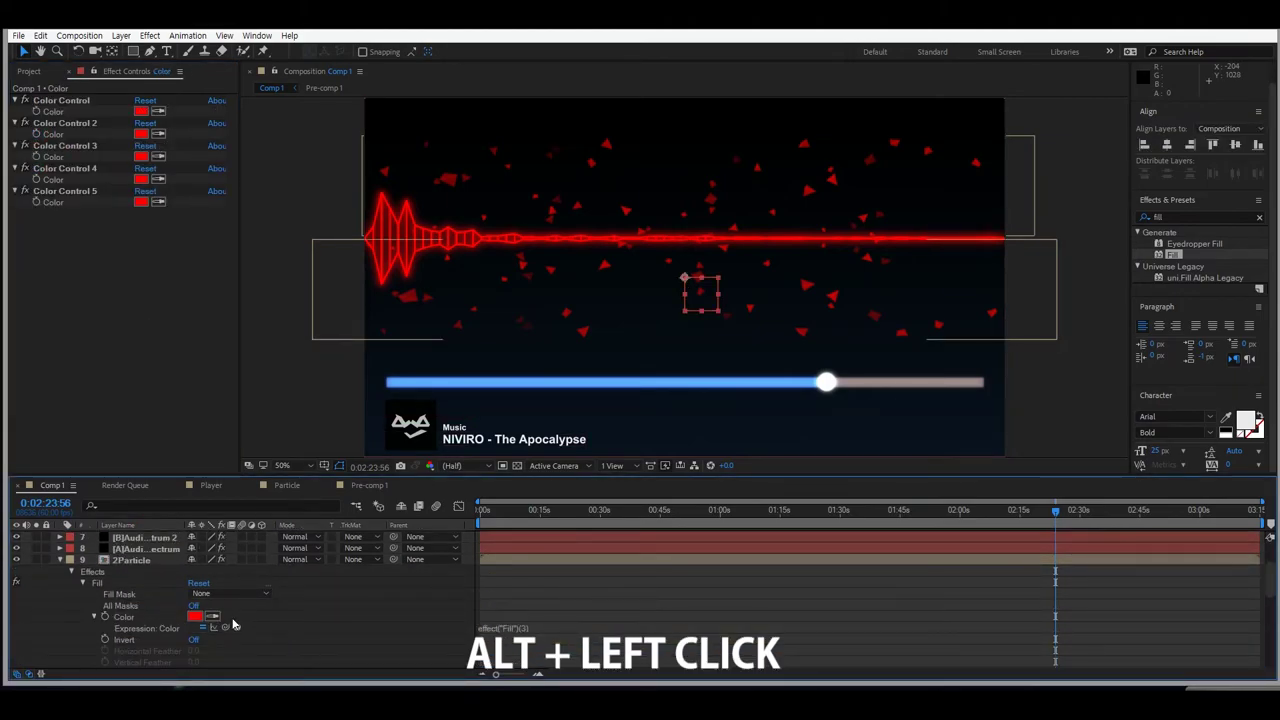
{"action": "left_click_drag", "start_coordinate": [230, 628], "coordinate": [52, 134]}
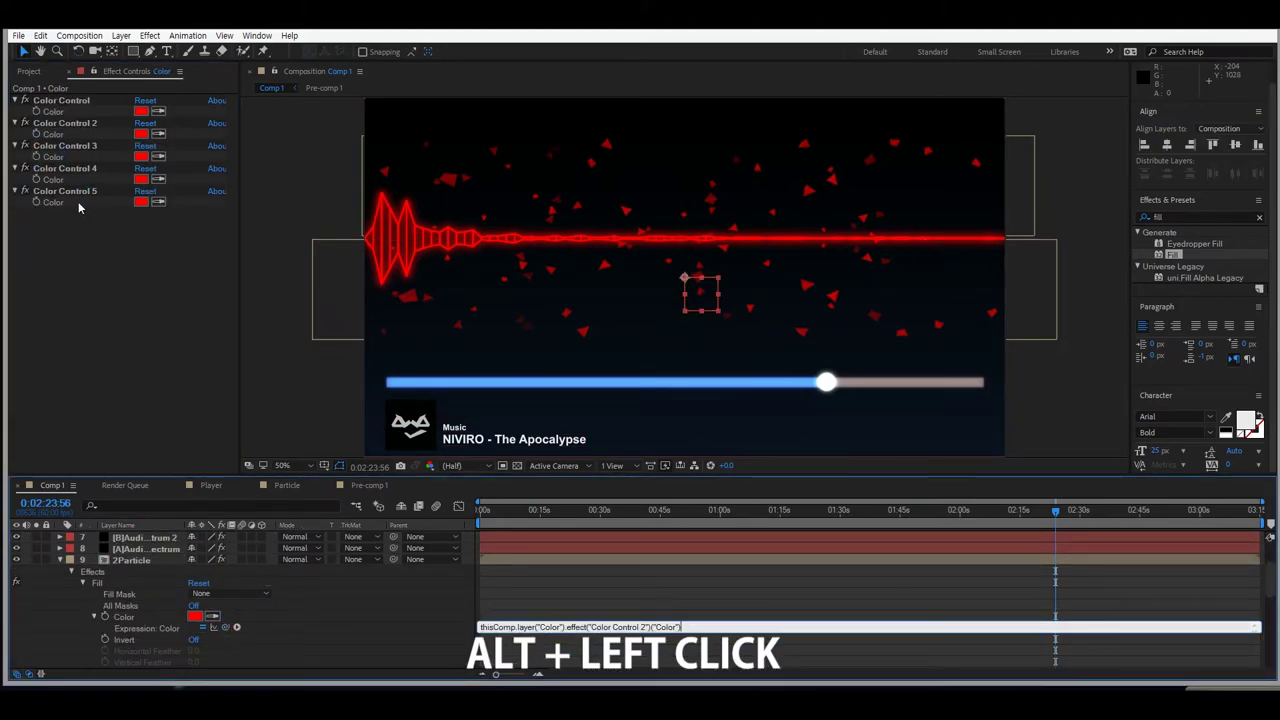
{"action": "left_click", "coordinate": [445, 628]}
Add an expression to the [A] audio spectrum layer's Fill color and link it to Color Control 3 on the Color null.
{"action": "scroll", "coordinate": [358, 612], "scroll_direction": "up", "scroll_amount": 3}
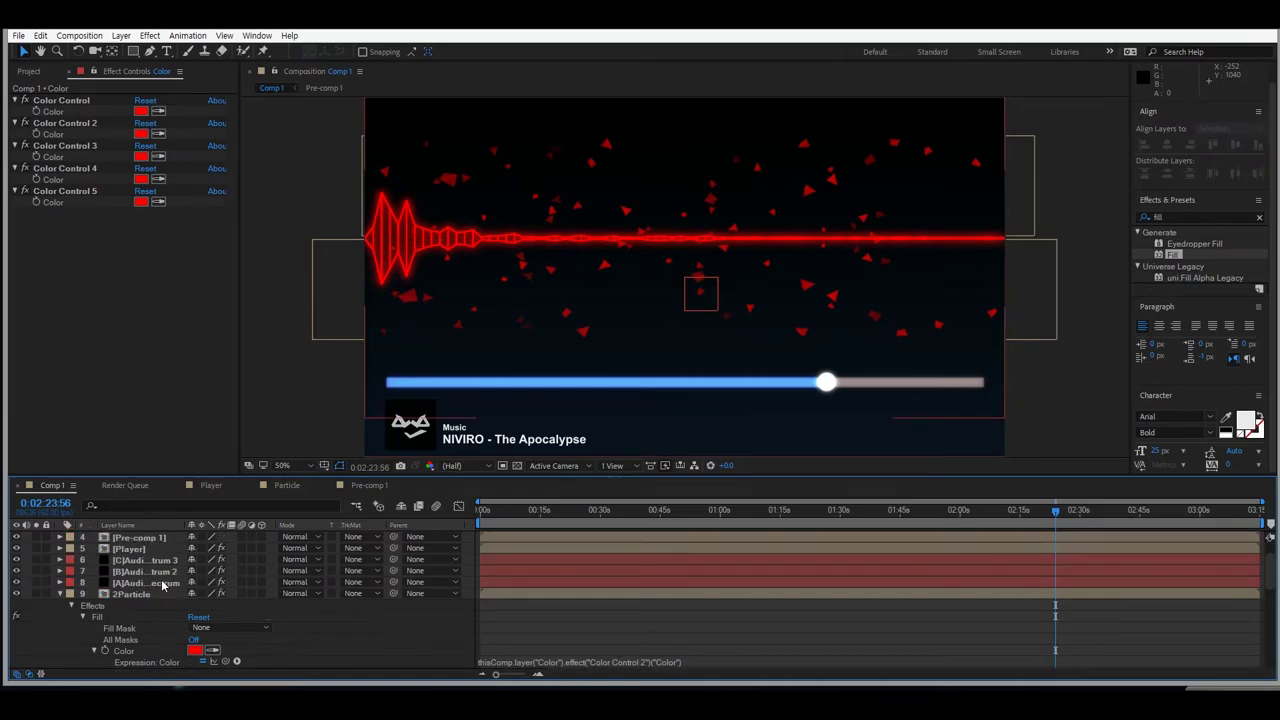
{"action": "left_click", "coordinate": [130, 583]}
{"action": "scroll", "coordinate": [134, 447], "scroll_direction": "down", "scroll_amount": 5}
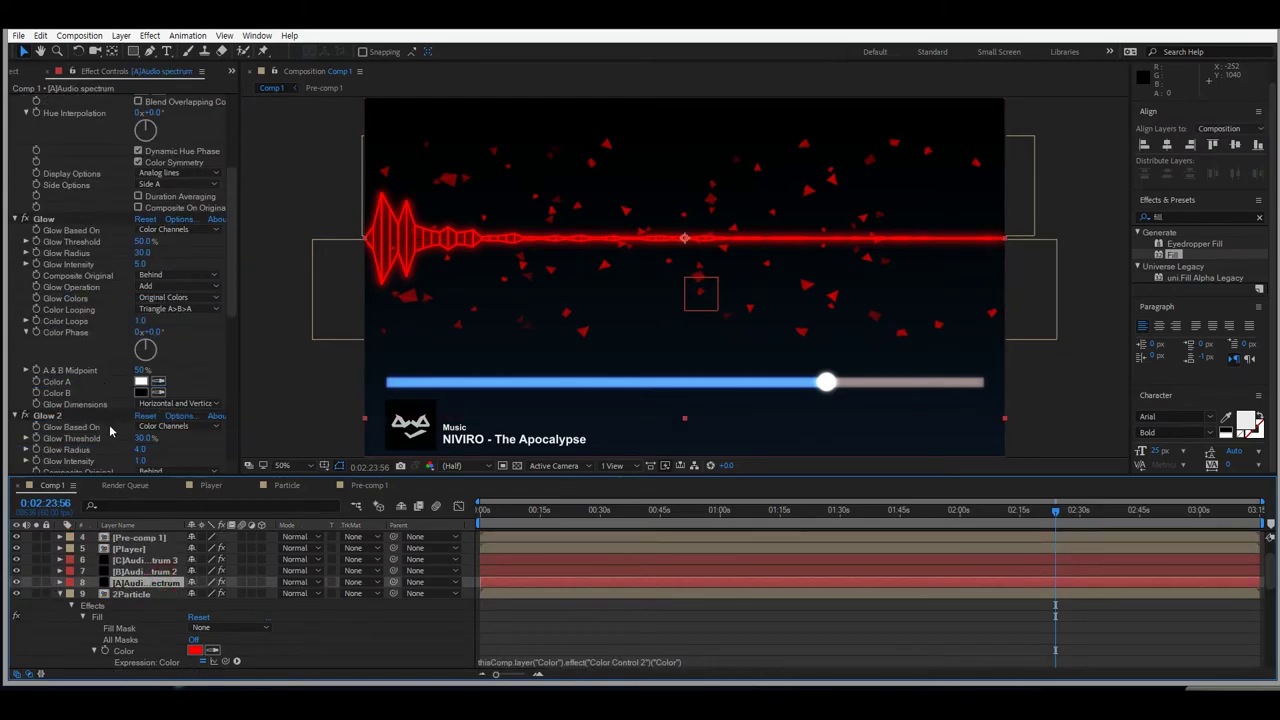
{"action": "scroll", "coordinate": [91, 410], "scroll_direction": "down", "scroll_amount": 8}
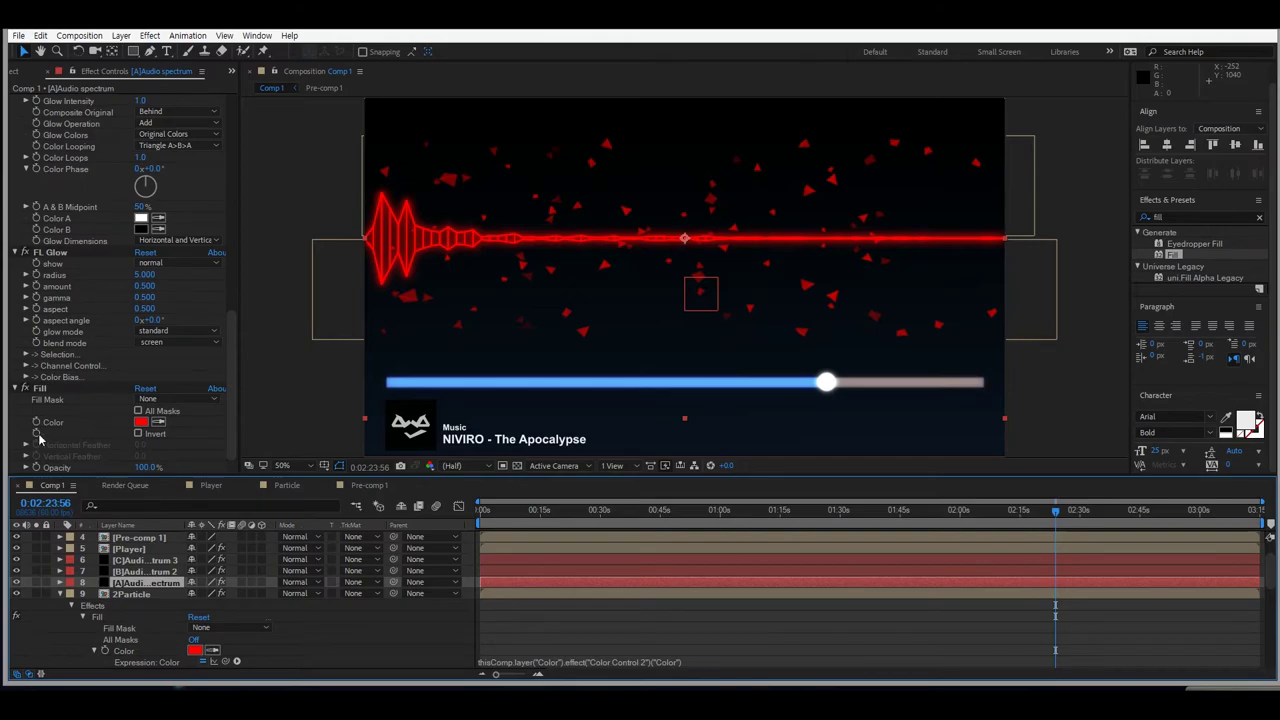
{"action": "left_click", "coordinate": [37, 423], "text": "alt"}
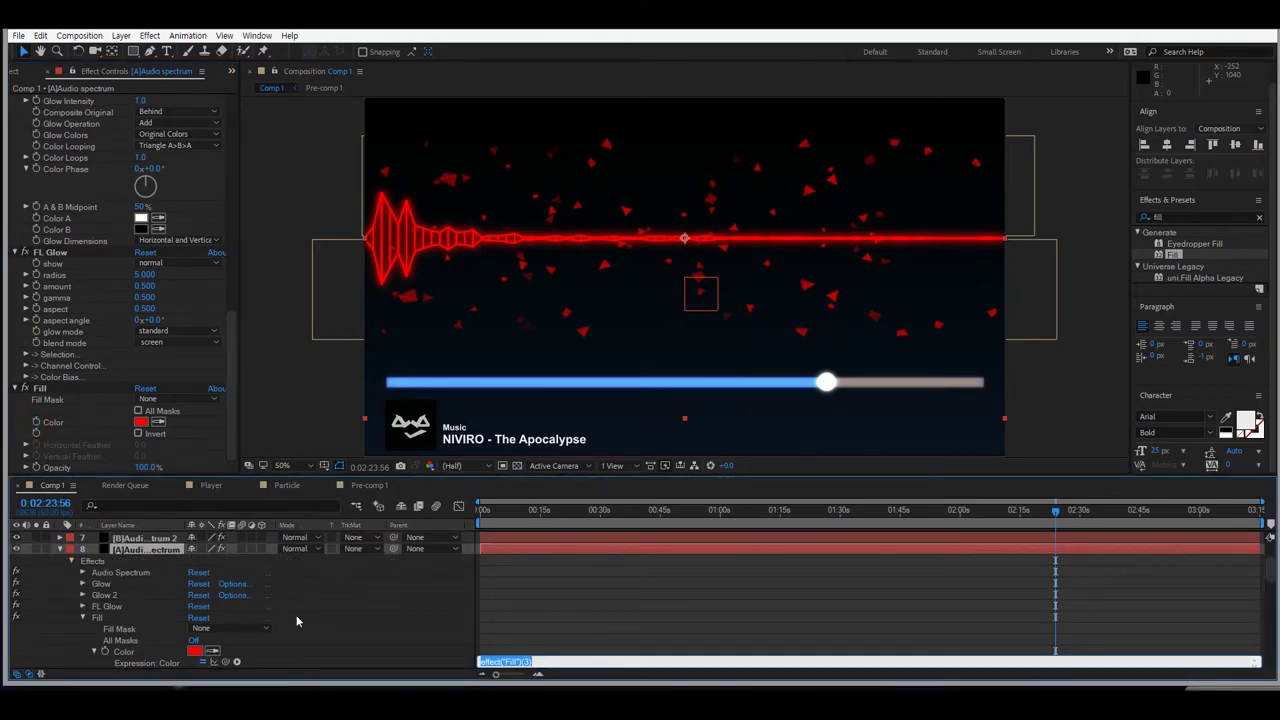
{"action": "left_click", "coordinate": [298, 619]}
{"action": "scroll", "coordinate": [322, 614], "scroll_direction": "up", "scroll_amount": 2}
{"action": "left_click", "coordinate": [124, 538]}
{"action": "scroll", "coordinate": [296, 608], "scroll_direction": "down", "scroll_amount": 3}
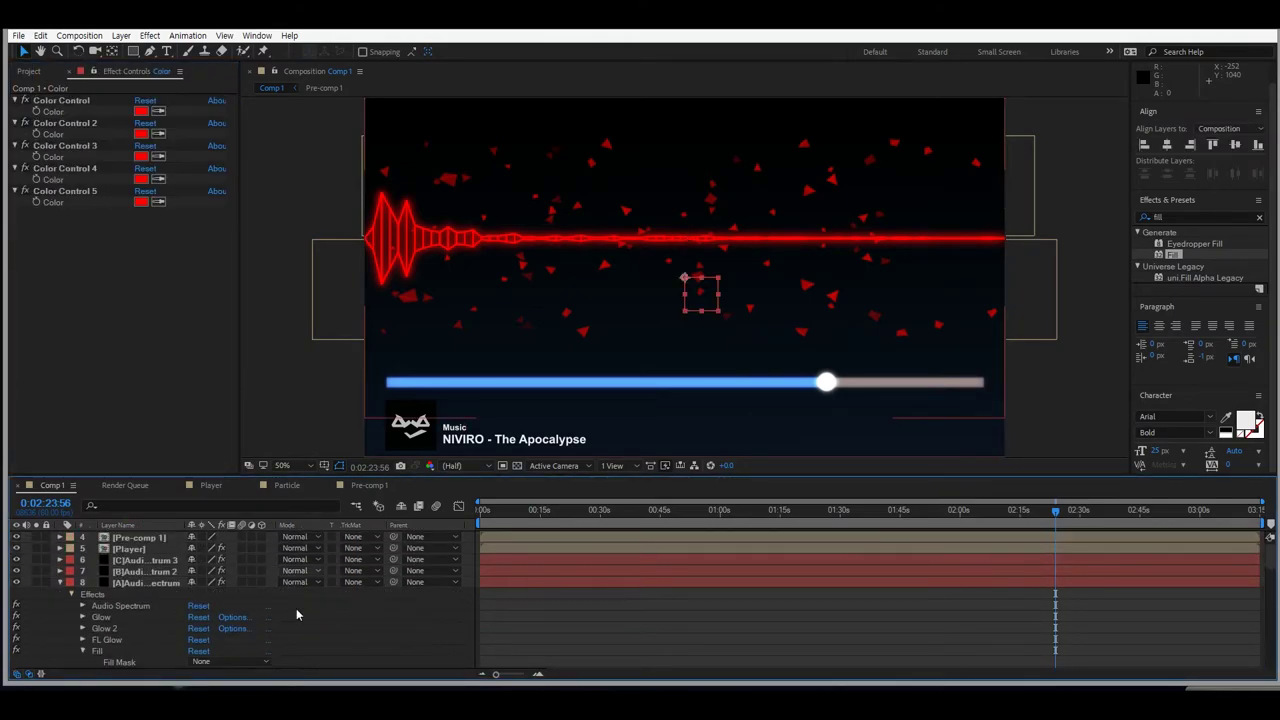
{"action": "left_click_drag", "start_coordinate": [230, 661], "coordinate": [62, 158]}
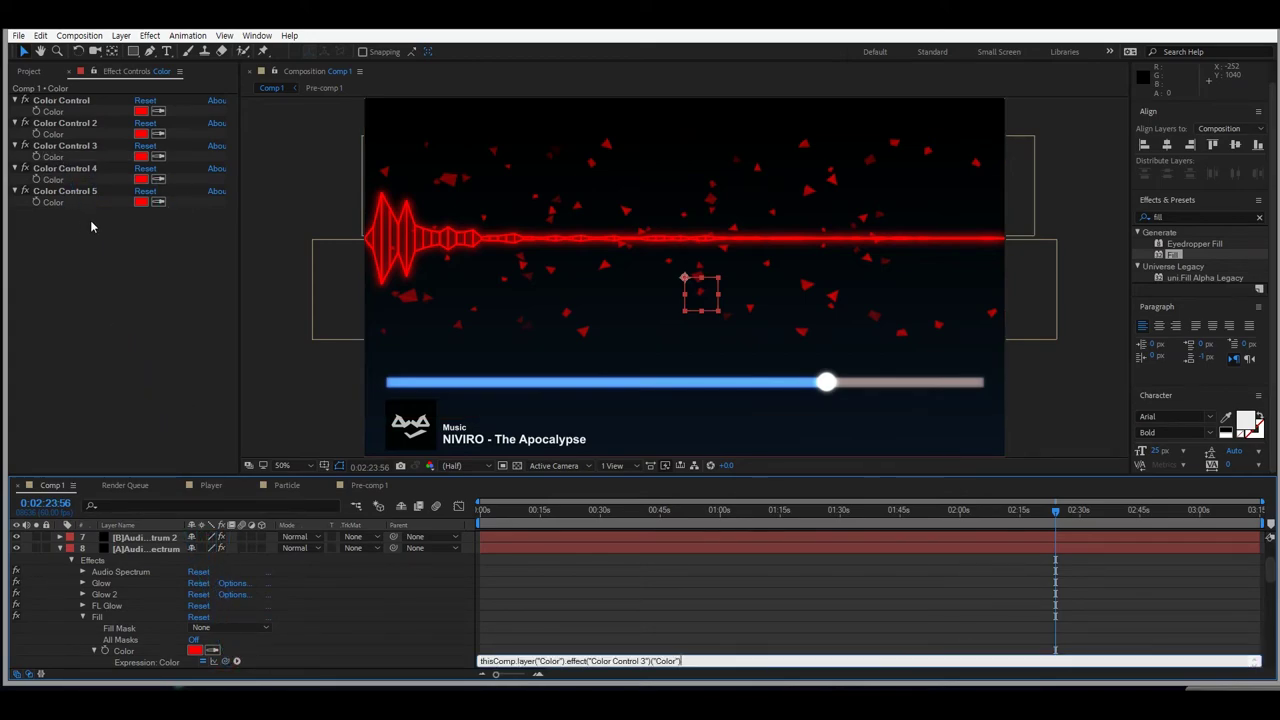
{"action": "left_click", "coordinate": [420, 597]}
Add an expression to the [B] audio spectrum layer's Fill color and link it to Color Control 4 on the Color null.
{"action": "scroll", "coordinate": [357, 595], "scroll_direction": "up", "scroll_amount": 2}
{"action": "left_click", "coordinate": [126, 570]}
{"action": "scroll", "coordinate": [145, 410], "scroll_direction": "down", "scroll_amount": 12}
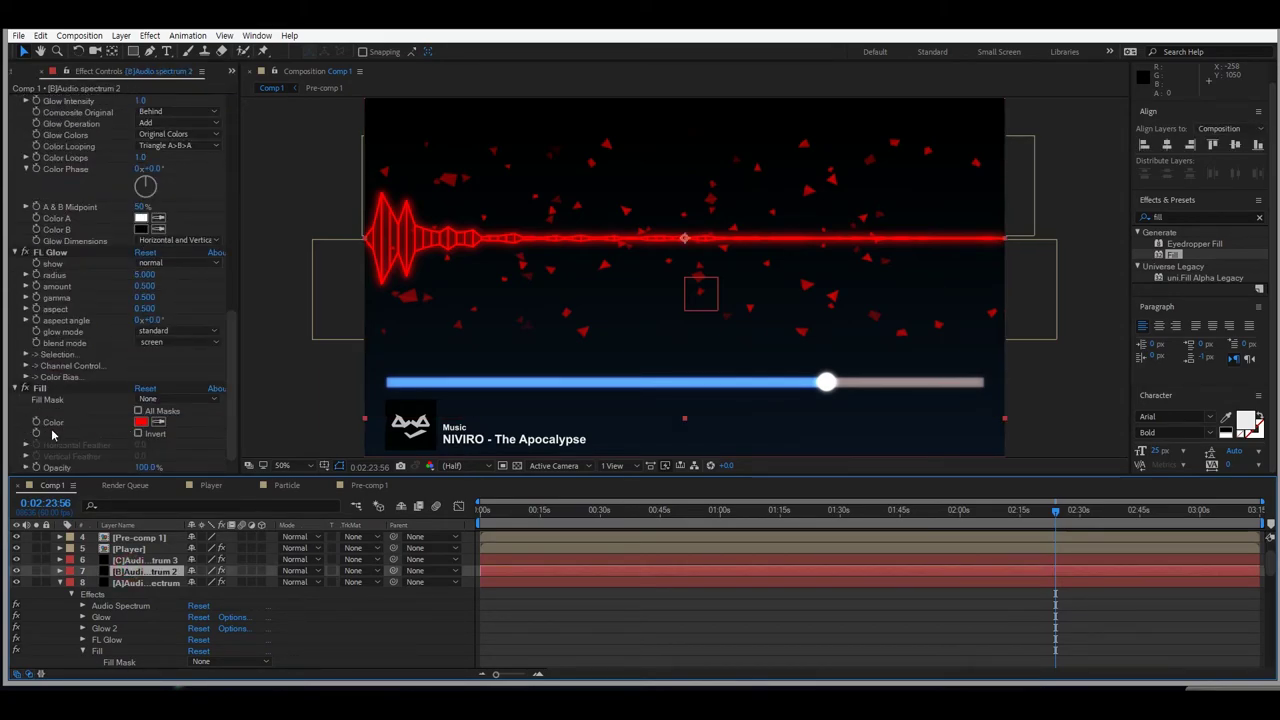
{"action": "left_click", "coordinate": [35, 422], "text": "alt"}
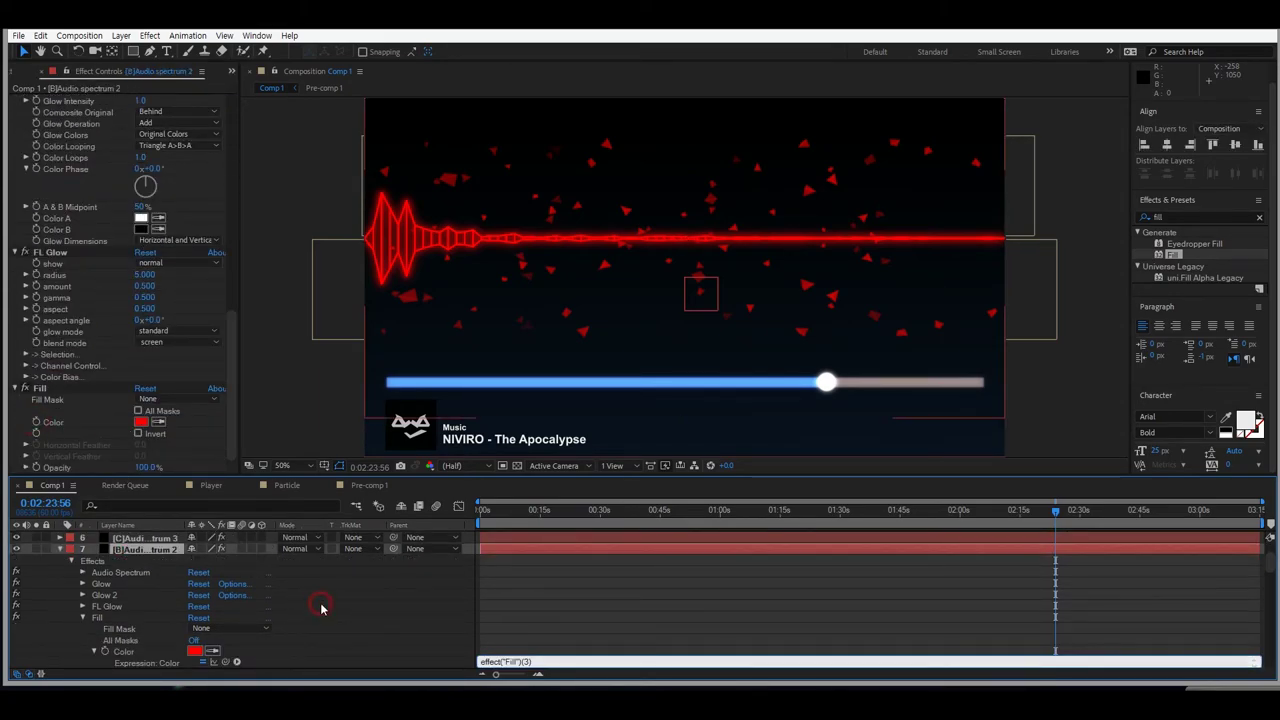
{"action": "scroll", "coordinate": [266, 599], "scroll_direction": "up", "scroll_amount": 2}
{"action": "left_click", "coordinate": [126, 539]}
{"action": "scroll", "coordinate": [170, 590], "scroll_direction": "down", "scroll_amount": 2}
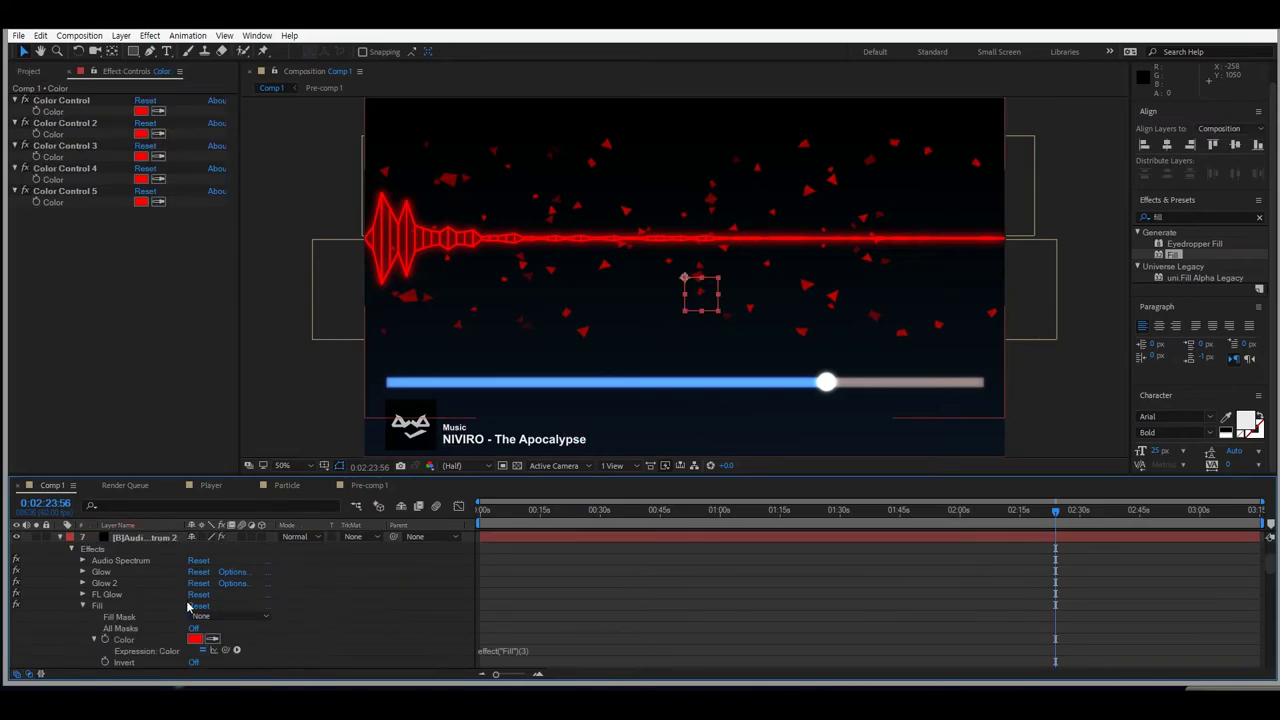
{"action": "left_click_drag", "start_coordinate": [226, 651], "coordinate": [53, 179]}
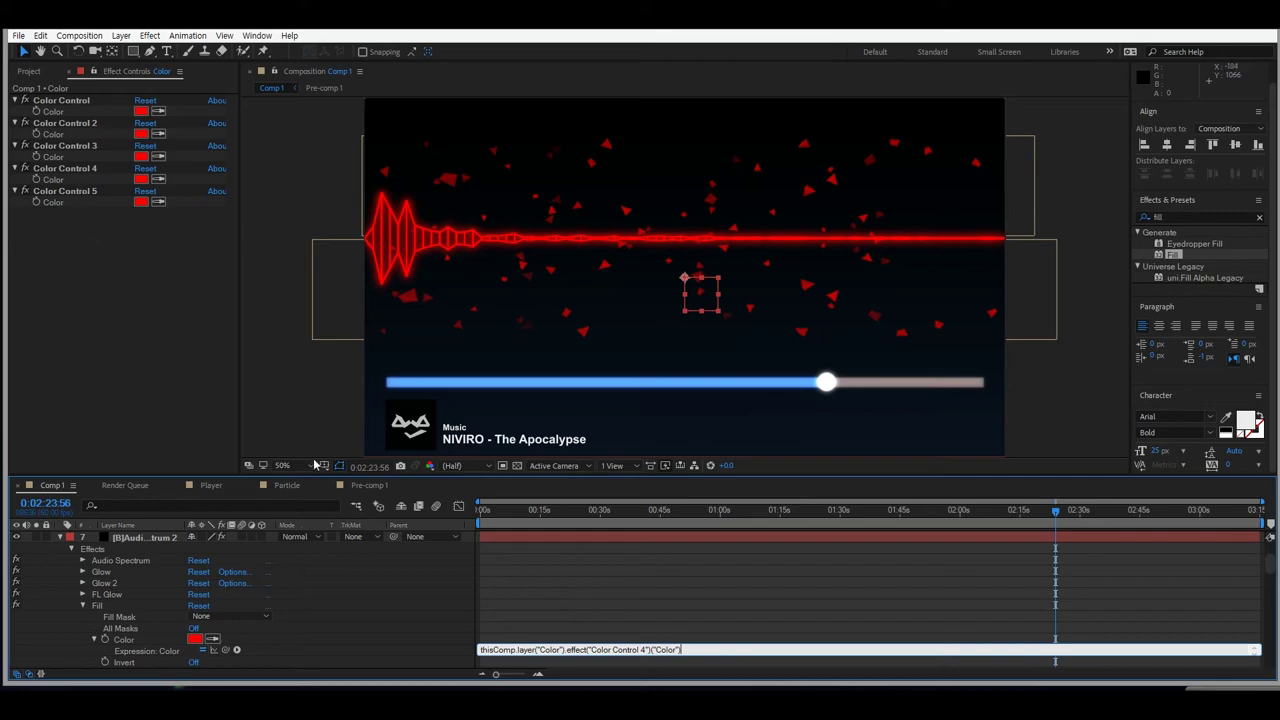
{"action": "scroll", "coordinate": [352, 541], "scroll_direction": "up", "scroll_amount": 3}
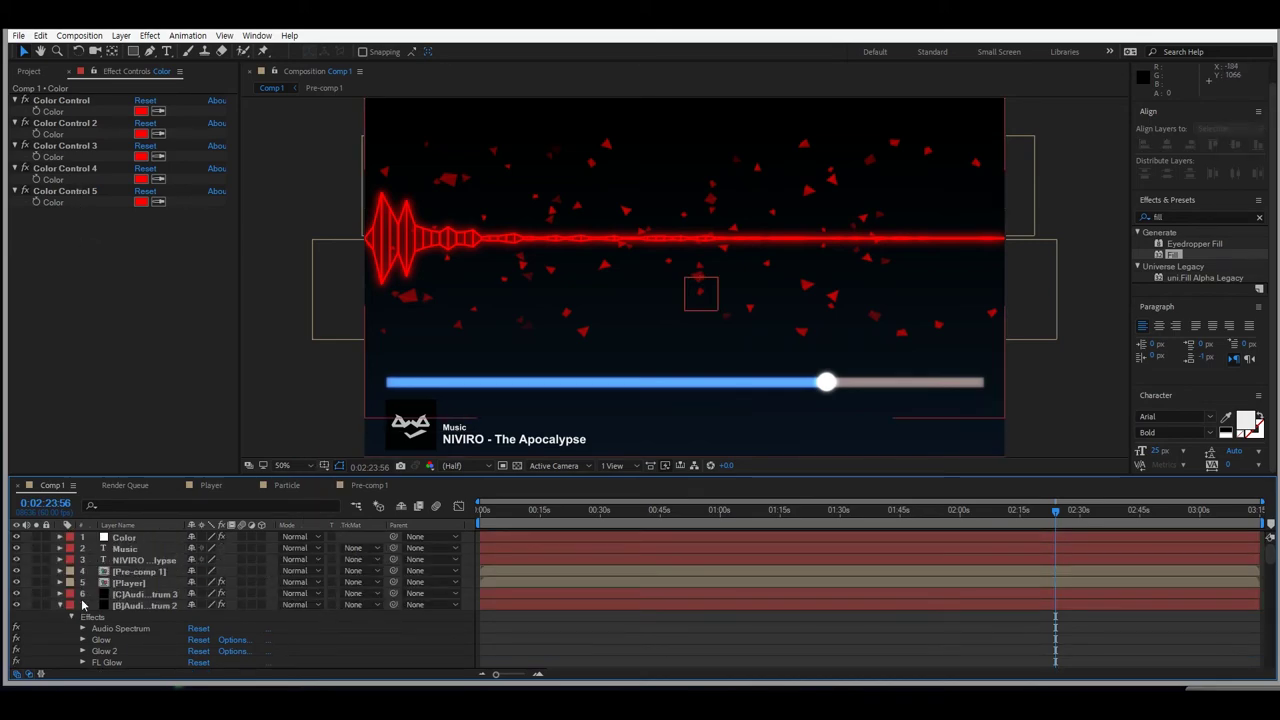
{"action": "left_click", "coordinate": [62, 606]}
Add an expression to the [C] audio spectrum layer's Fill color and link it to Color Control 5 on the Color null.
{"action": "left_click", "coordinate": [60, 594]}
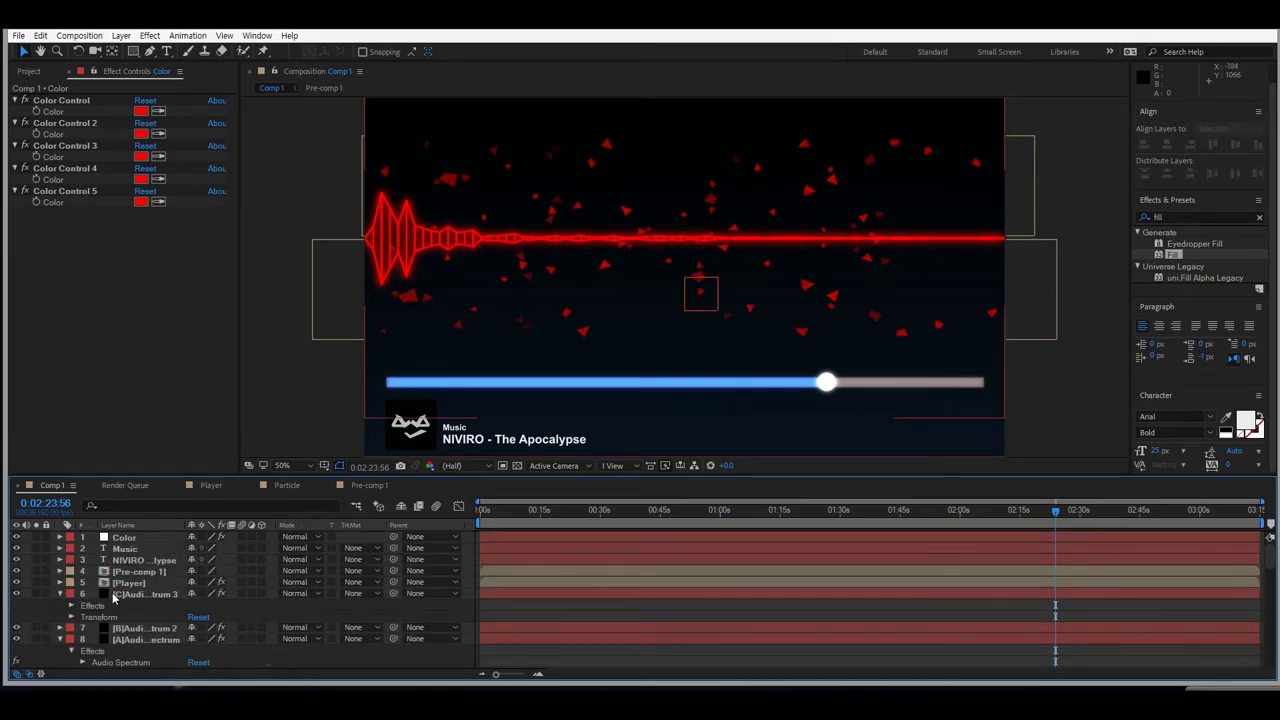
{"action": "left_click", "coordinate": [110, 592]}
{"action": "scroll", "coordinate": [107, 380], "scroll_direction": "down", "scroll_amount": 10}
{"action": "scroll", "coordinate": [68, 404], "scroll_direction": "down", "scroll_amount": 2}
{"action": "left_click", "coordinate": [36, 422], "text": "alt"}
{"action": "left_click", "coordinate": [328, 604]}
{"action": "scroll", "coordinate": [192, 562], "scroll_direction": "up", "scroll_amount": 1}
{"action": "scroll", "coordinate": [128, 542], "scroll_direction": "up", "scroll_amount": 1}
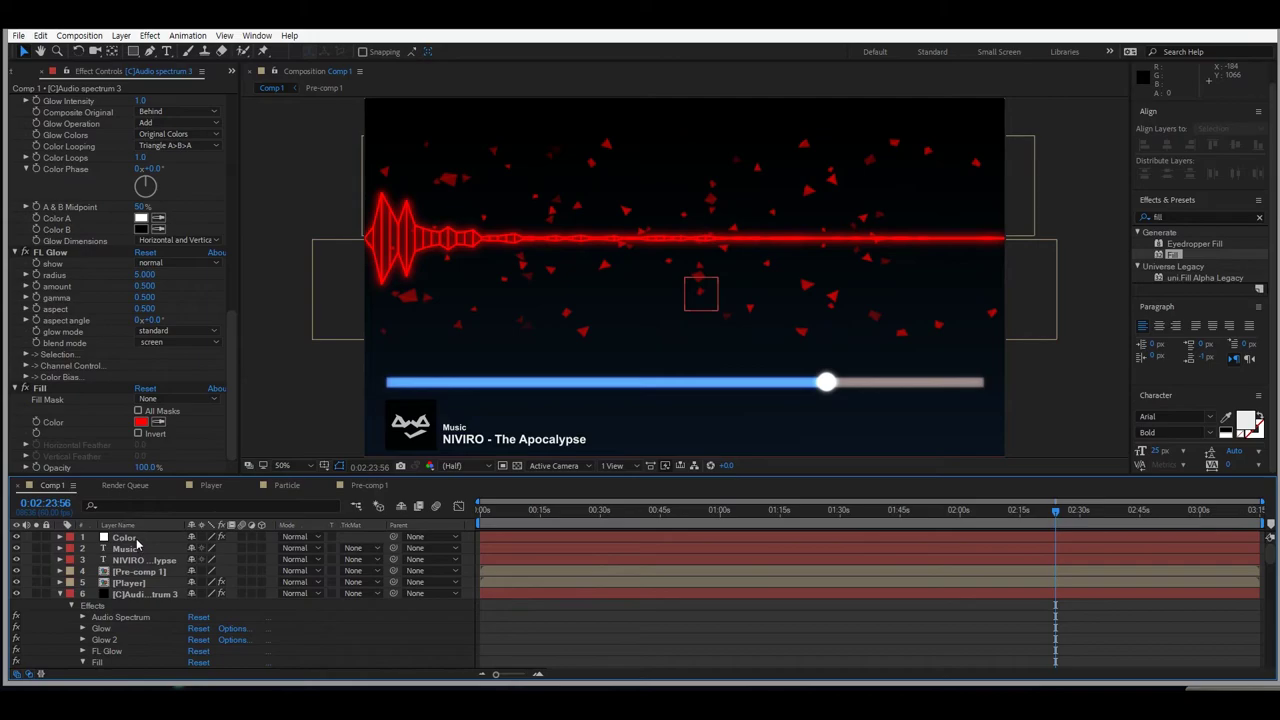
{"action": "left_click", "coordinate": [137, 539]}
{"action": "scroll", "coordinate": [170, 592], "scroll_direction": "down", "scroll_amount": 2}
{"action": "left_click_drag", "start_coordinate": [225, 638], "coordinate": [53, 202]}
{"action": "left_click", "coordinate": [296, 580]}
{"action": "scroll", "coordinate": [300, 580], "scroll_direction": "up", "scroll_amount": 2}
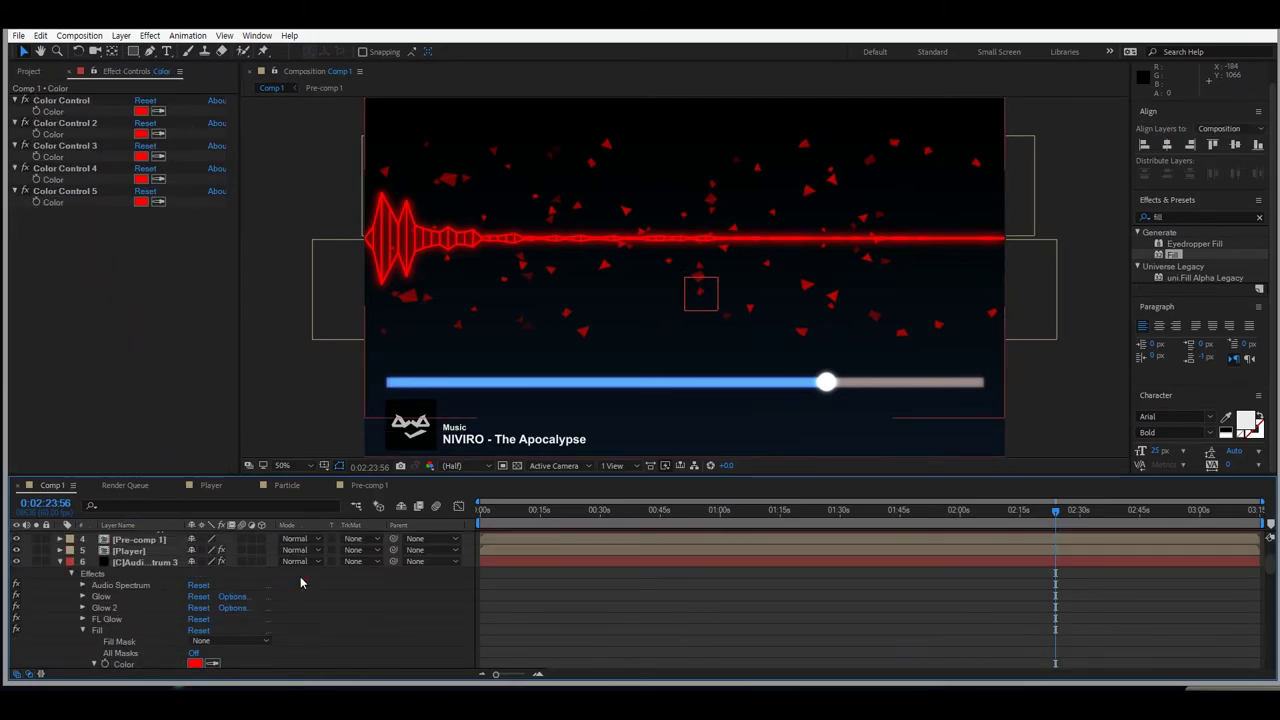
{"action": "left_click", "coordinate": [62, 594]}
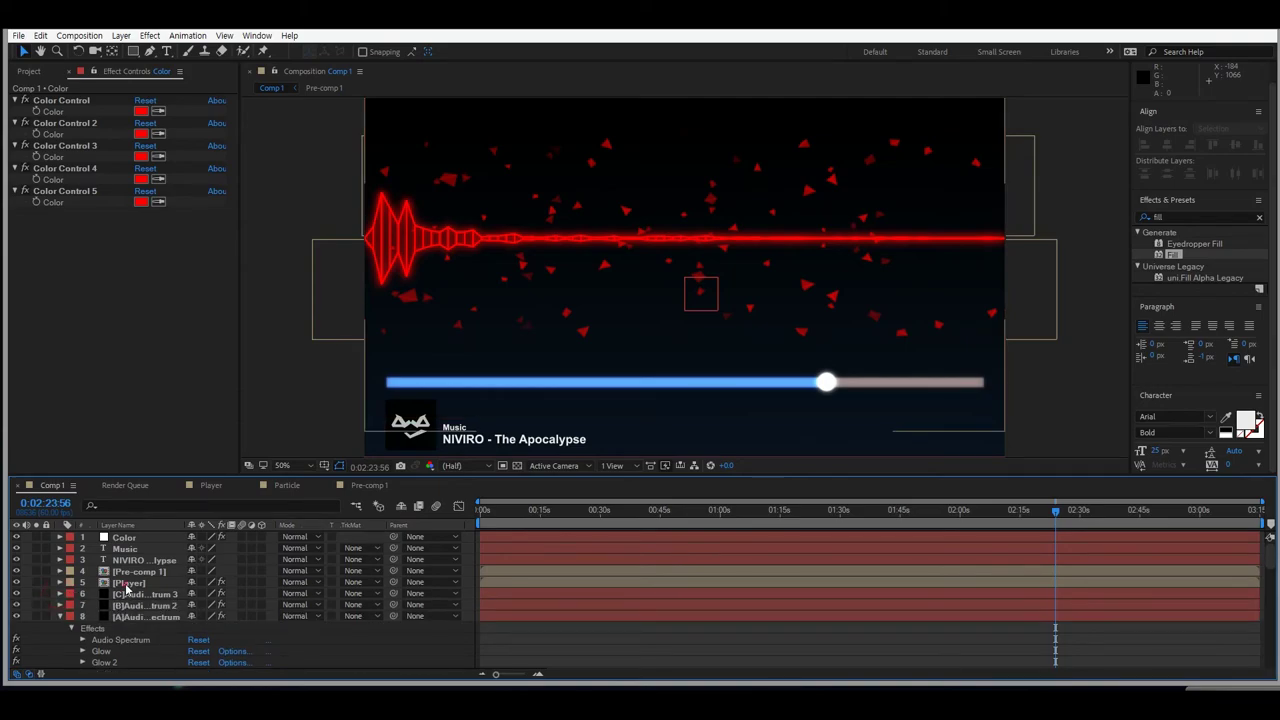
Examine the effects on the Player, Pre-comp 1, song title, [C] audio spectrum and Color layers, briefly toggling Pre-comp 1's visibility.
{"action": "left_click", "coordinate": [130, 582]}
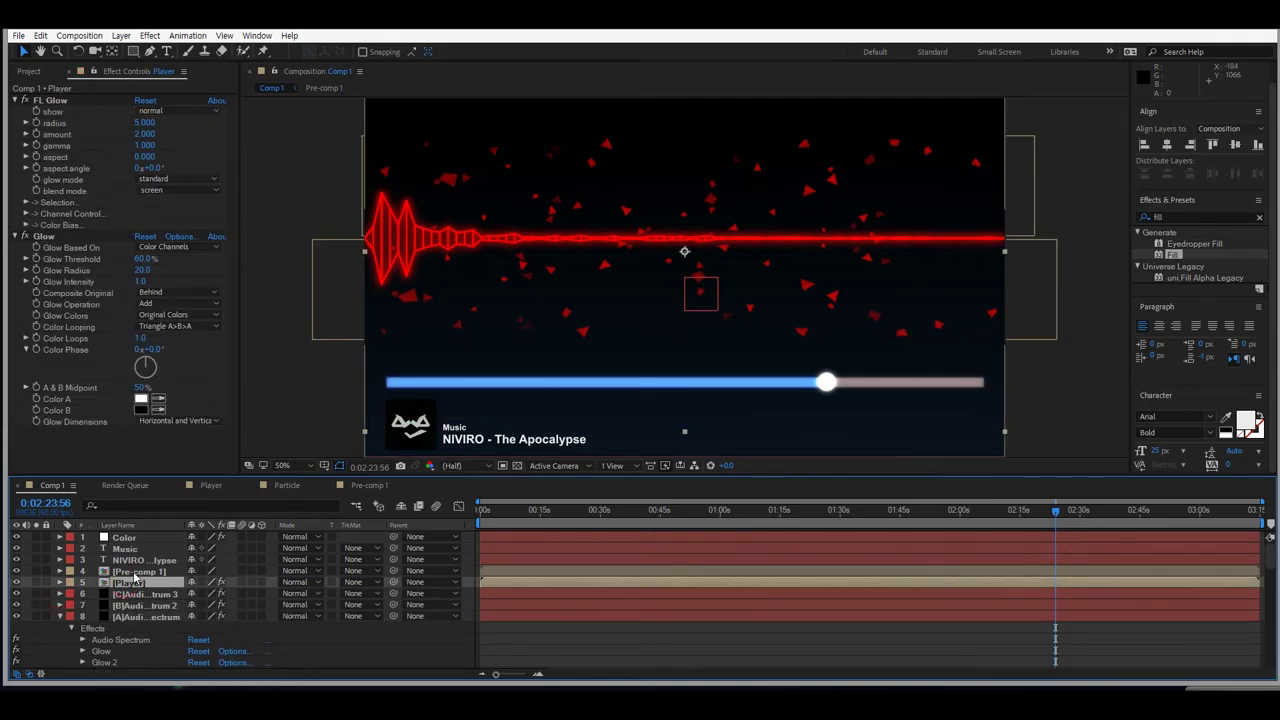
{"action": "left_click", "coordinate": [135, 571]}
{"action": "left_click", "coordinate": [136, 582]}
{"action": "left_click", "coordinate": [138, 571]}
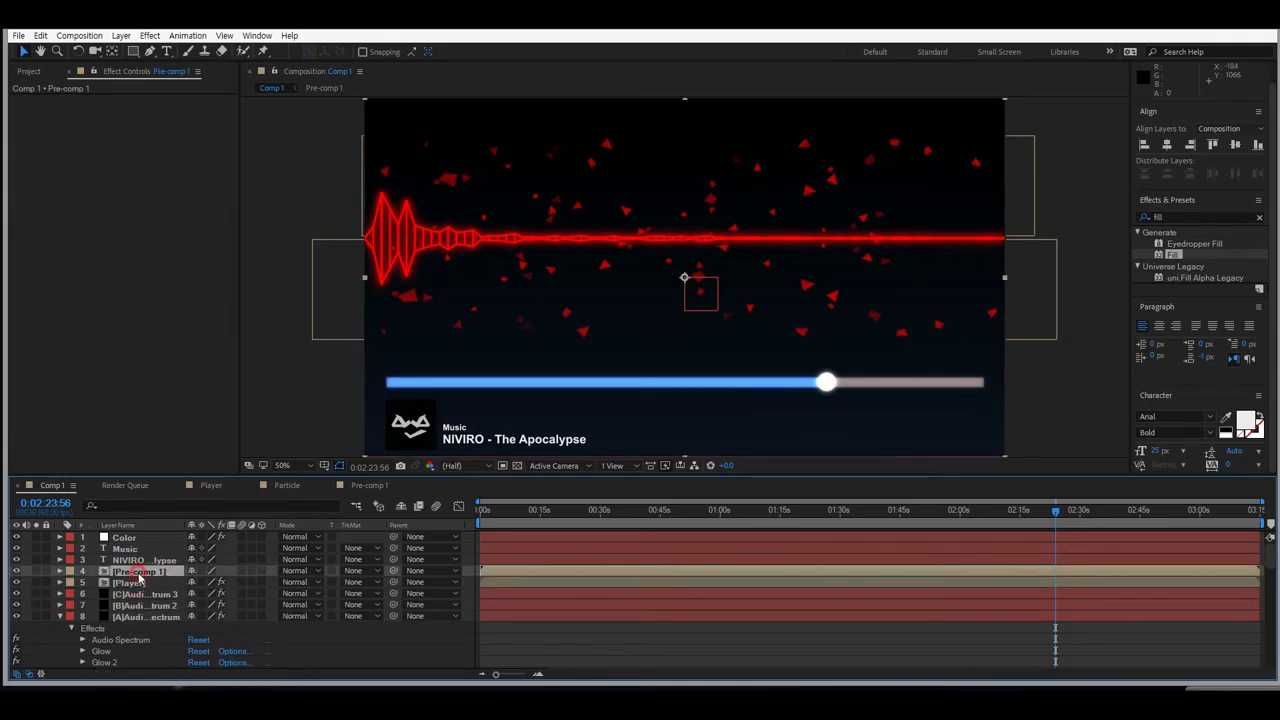
{"action": "left_click", "coordinate": [143, 582]}
{"action": "left_click", "coordinate": [147, 572]}
{"action": "left_click", "coordinate": [16, 571]}
{"action": "left_click", "coordinate": [16, 571]}
{"action": "left_click", "coordinate": [135, 560]}
{"action": "left_click", "coordinate": [130, 582]}
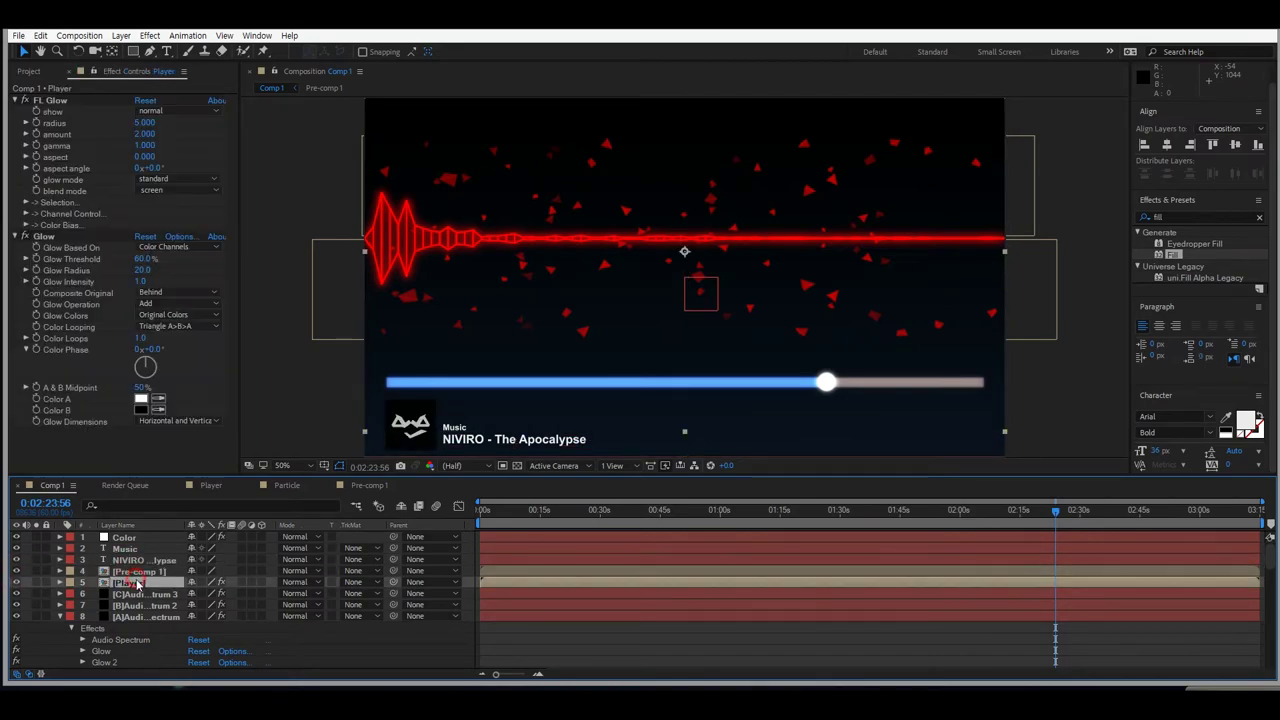
{"action": "left_click", "coordinate": [143, 595]}
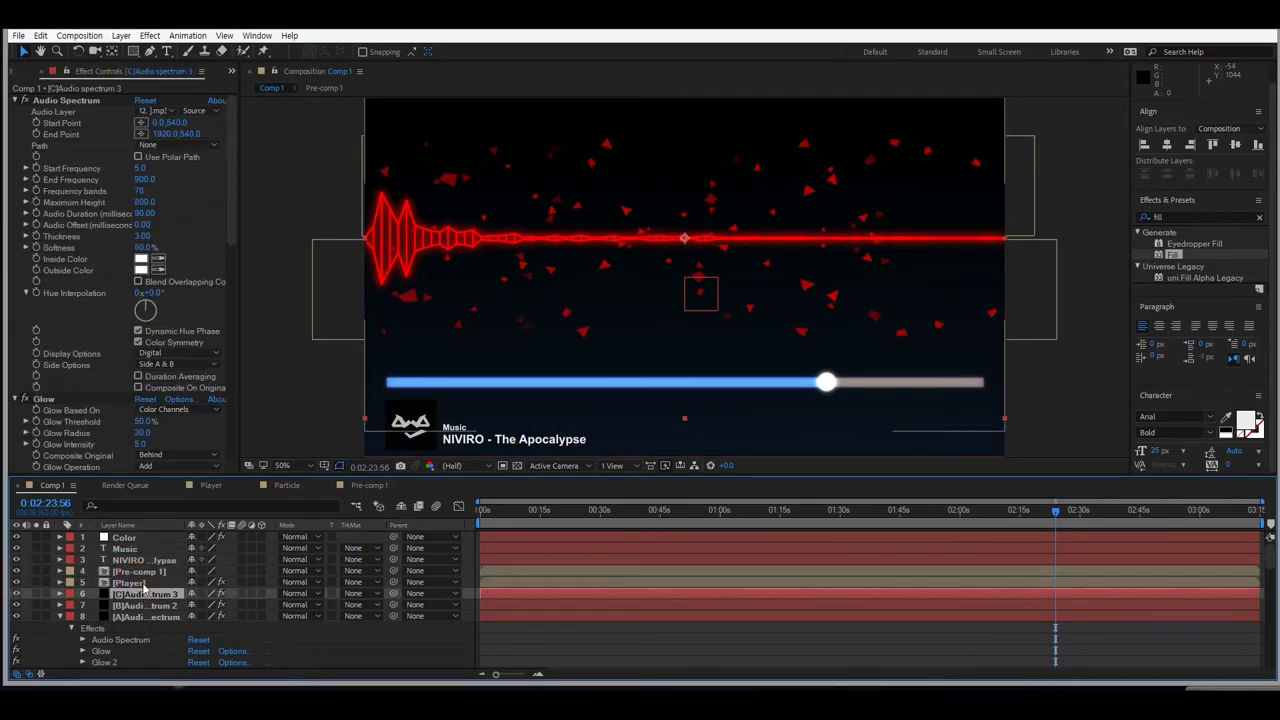
{"action": "left_click", "coordinate": [140, 538]}
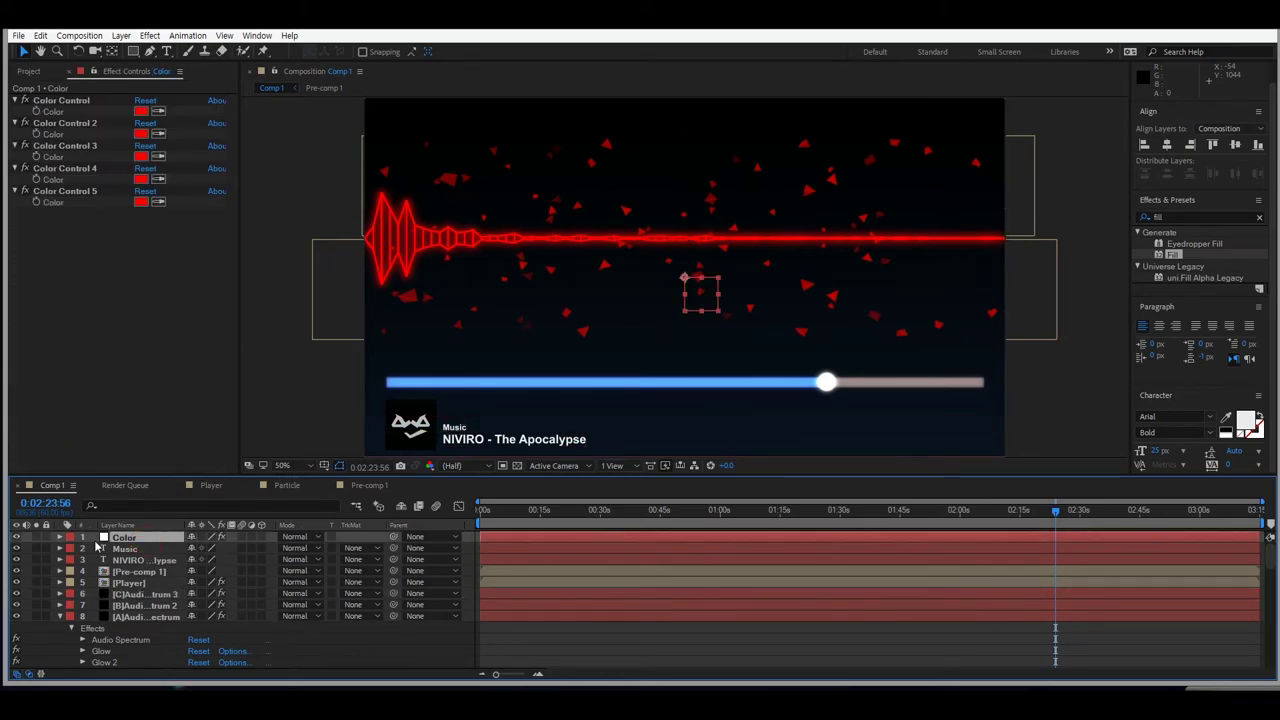
Set Color Control 5 on the Color null to the light blue 5F99BE and copy its hex value.
{"action": "left_click", "coordinate": [141, 201]}
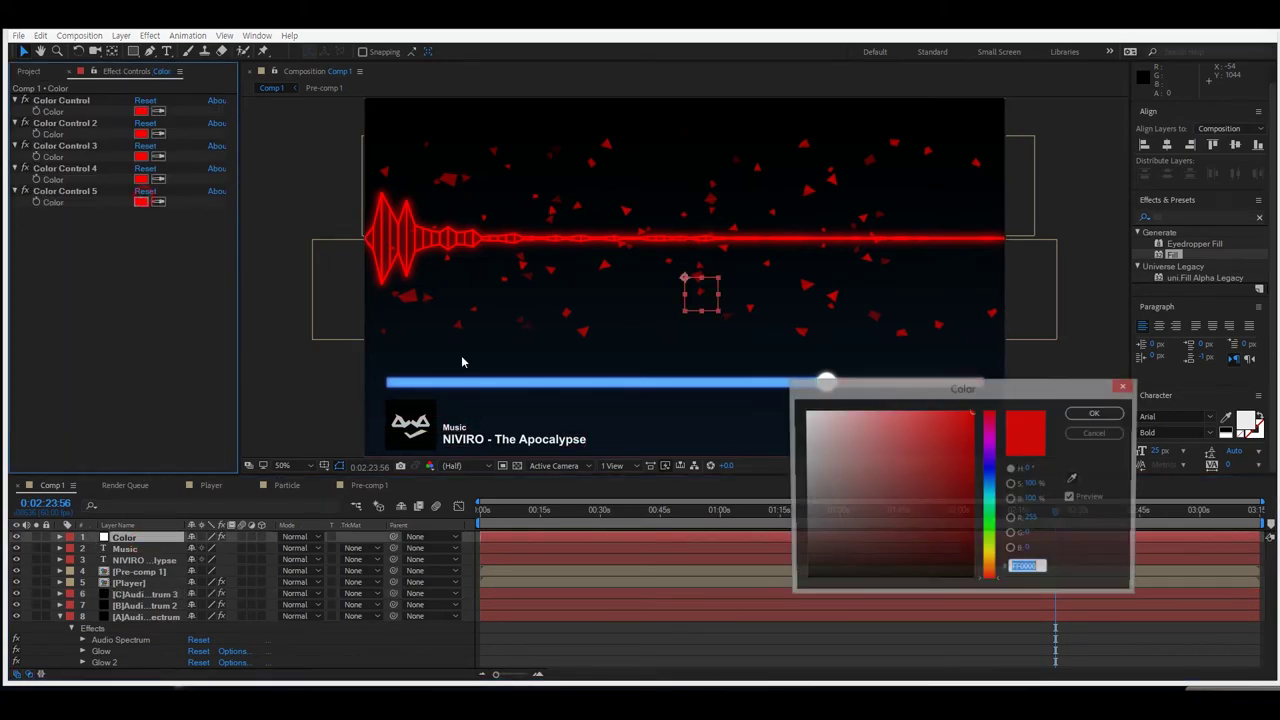
{"action": "left_click", "coordinate": [849, 483]}
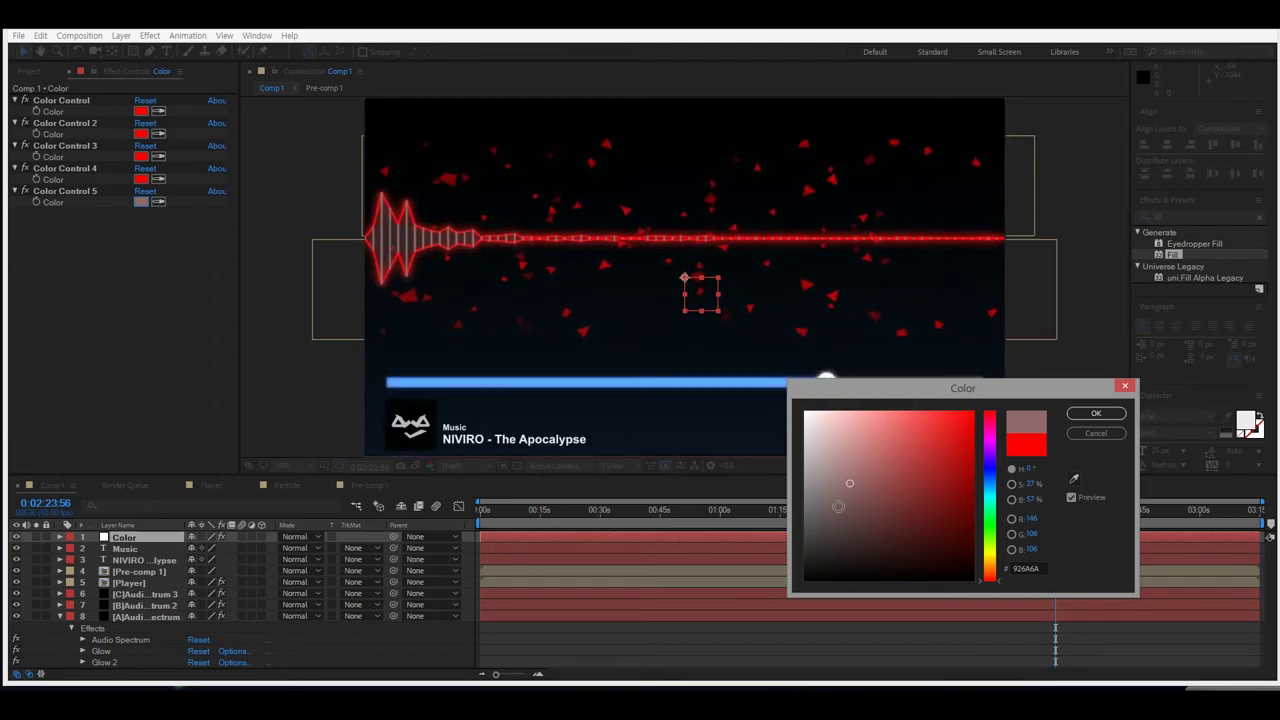
{"action": "left_click", "coordinate": [990, 468]}
{"action": "left_click", "coordinate": [952, 544]}
{"action": "left_click", "coordinate": [932, 534]}
{"action": "left_click_drag", "start_coordinate": [906, 456], "coordinate": [870, 450]}
{"action": "left_click", "coordinate": [991, 484]}
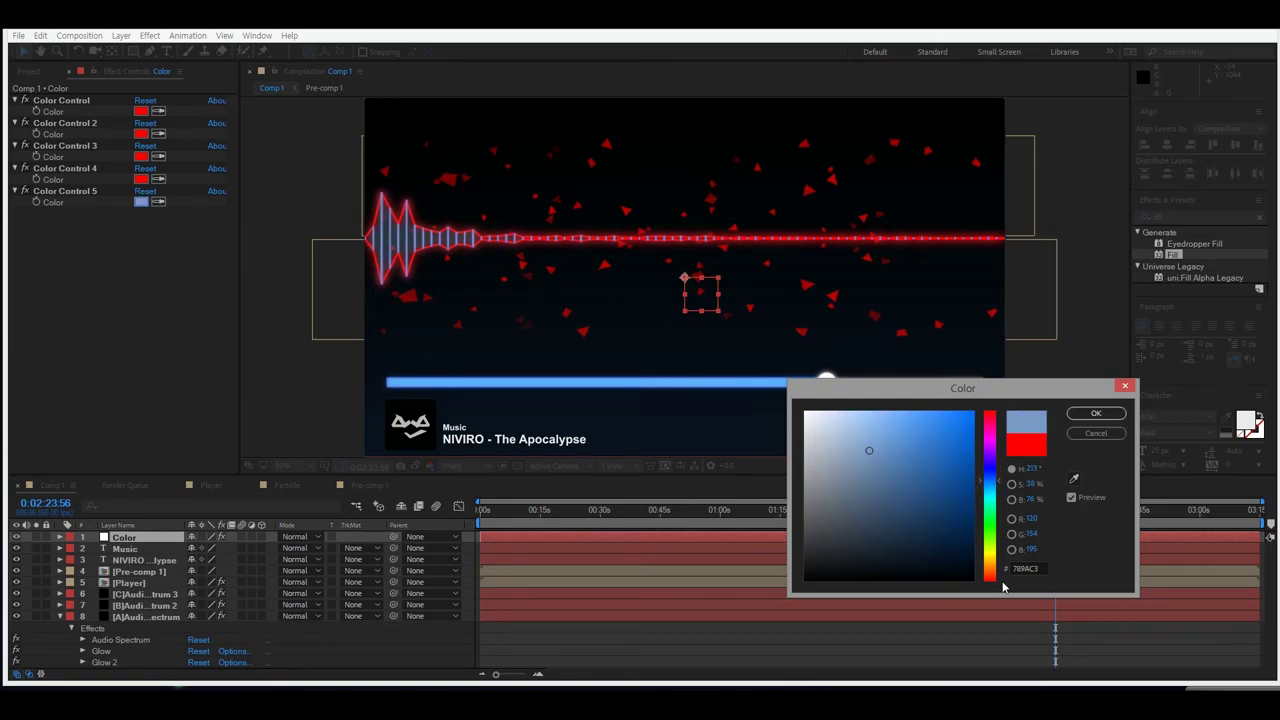
{"action": "left_click", "coordinate": [905, 466]}
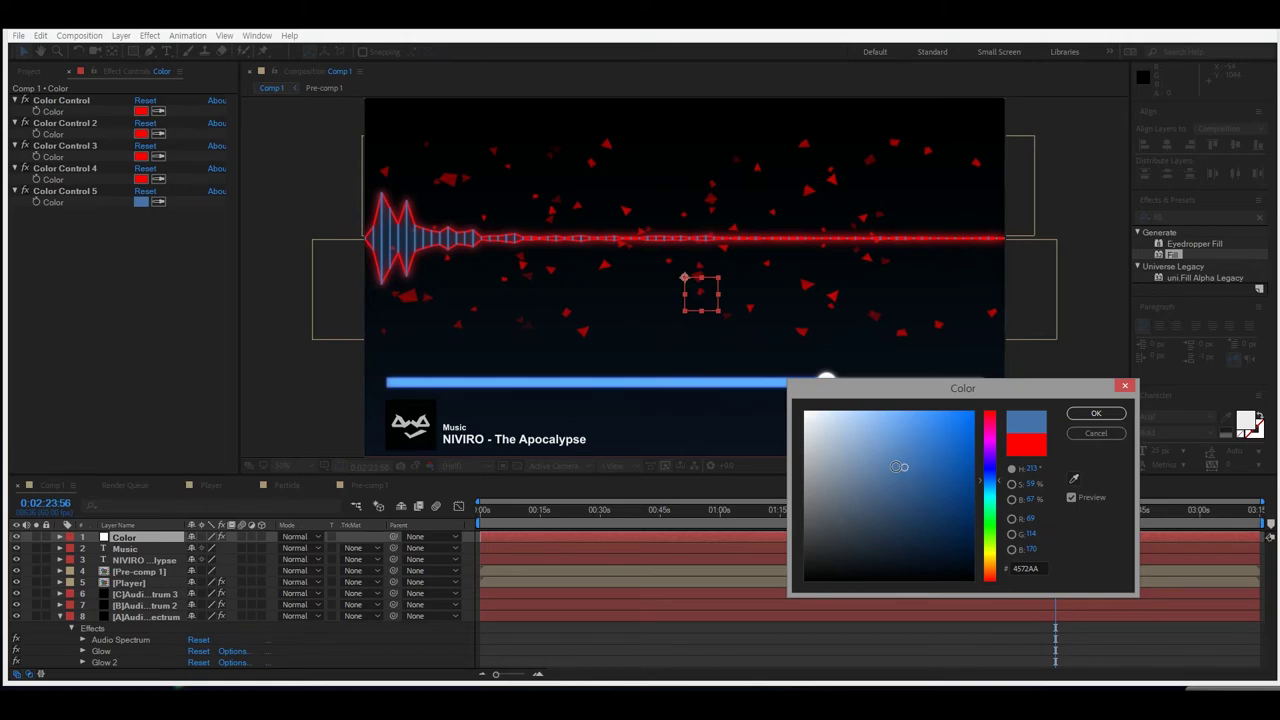
{"action": "left_click", "coordinate": [937, 491]}
{"action": "left_click", "coordinate": [935, 463]}
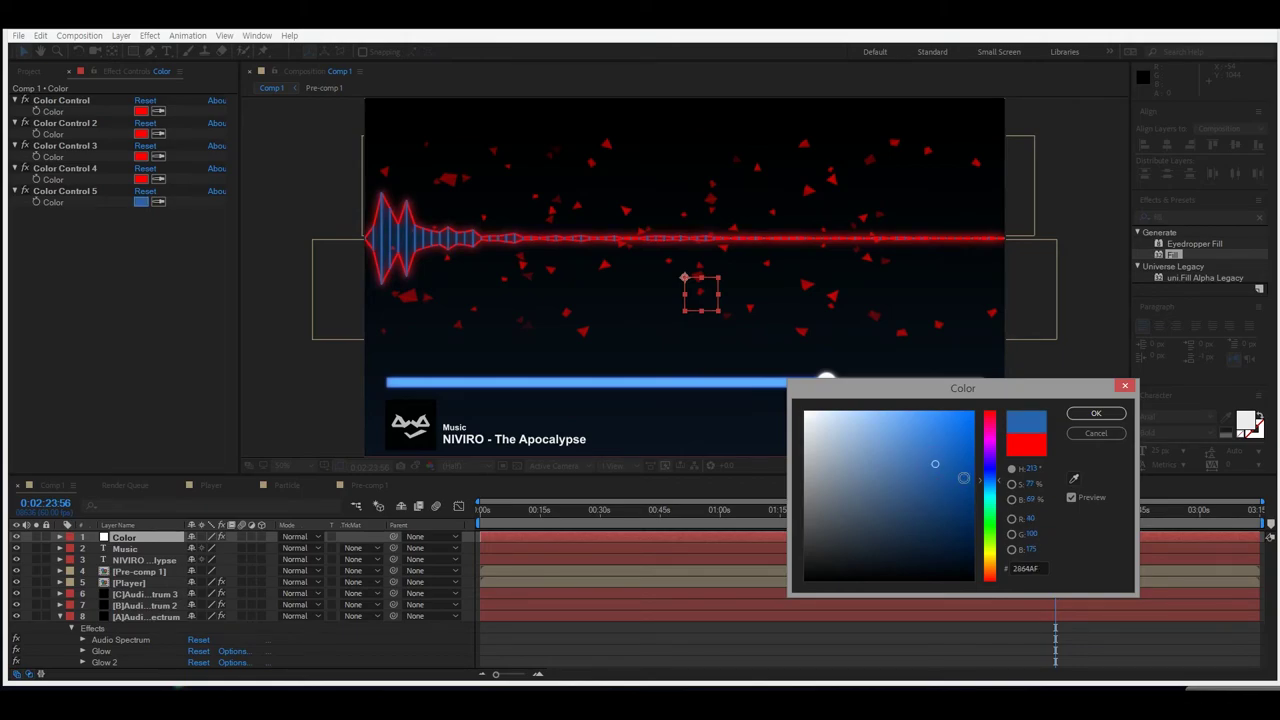
{"action": "left_click", "coordinate": [989, 470]}
{"action": "left_click", "coordinate": [840, 468]}
{"action": "left_click", "coordinate": [876, 480]}
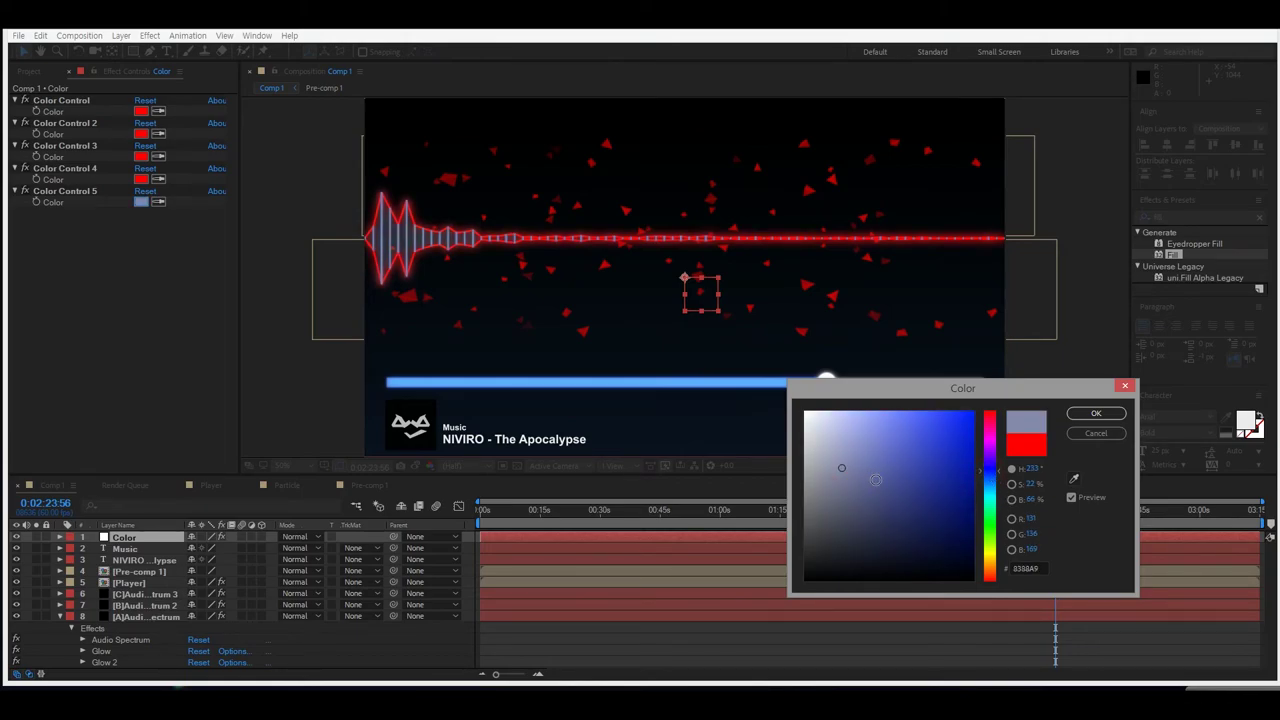
{"action": "left_click", "coordinate": [993, 488]}
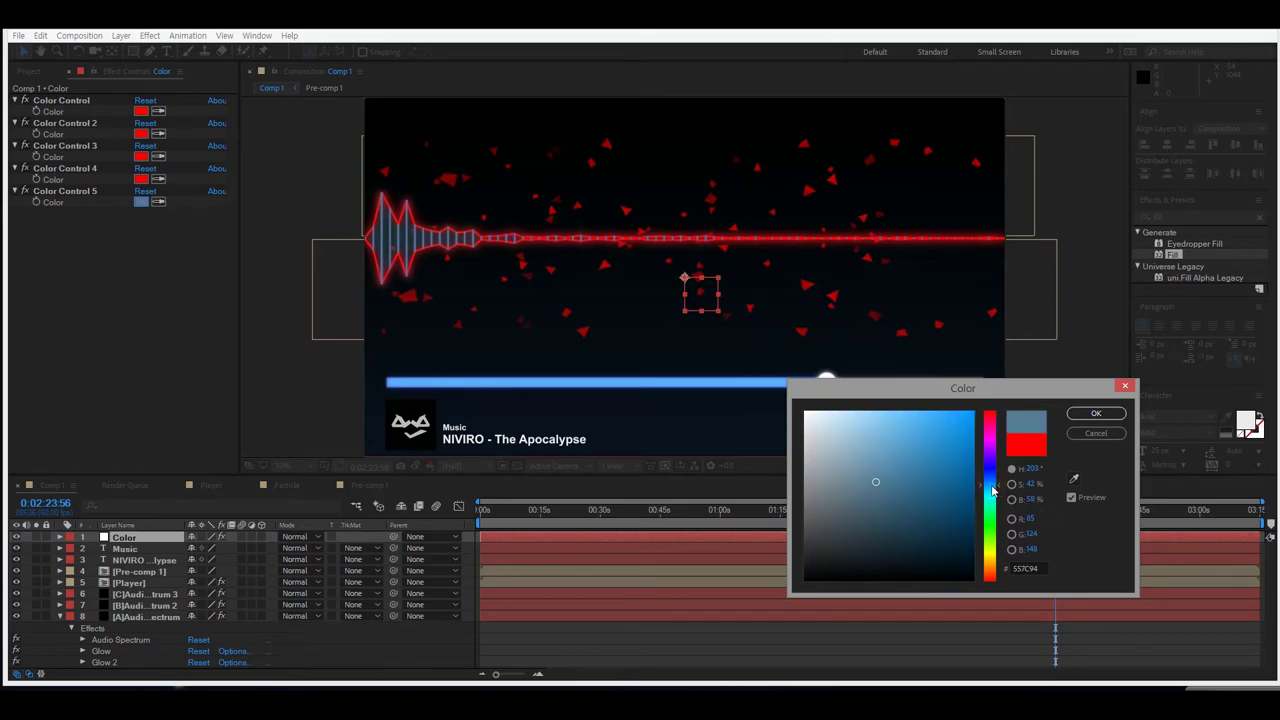
{"action": "left_click", "coordinate": [879, 476]}
{"action": "mouse_move", "coordinate": [881, 475]}
{"action": "left_mouse_down"}
{"action": "mouse_move", "coordinate": [903, 474]}
{"action": "mouse_move", "coordinate": [869, 451]}
{"action": "mouse_move", "coordinate": [889, 453]}
{"action": "left_mouse_up"}
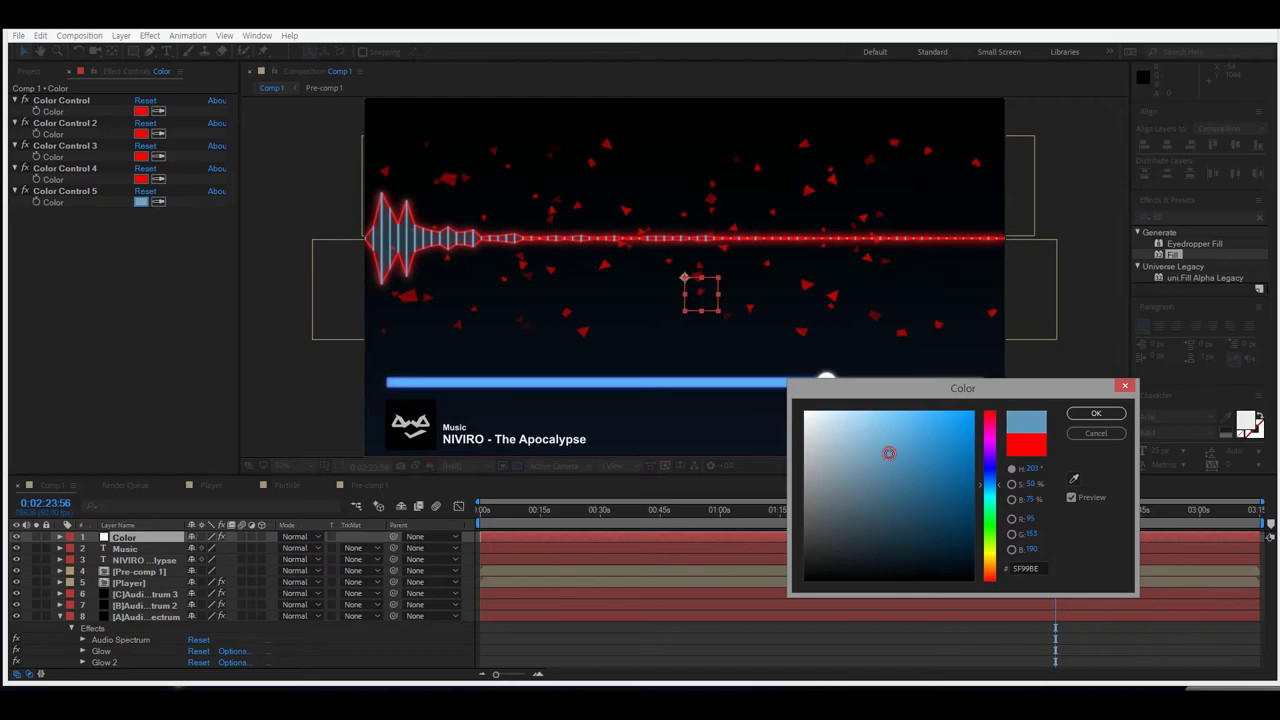
{"action": "left_click", "coordinate": [1040, 566]}
{"action": "key", "text": "ctrl+c"}
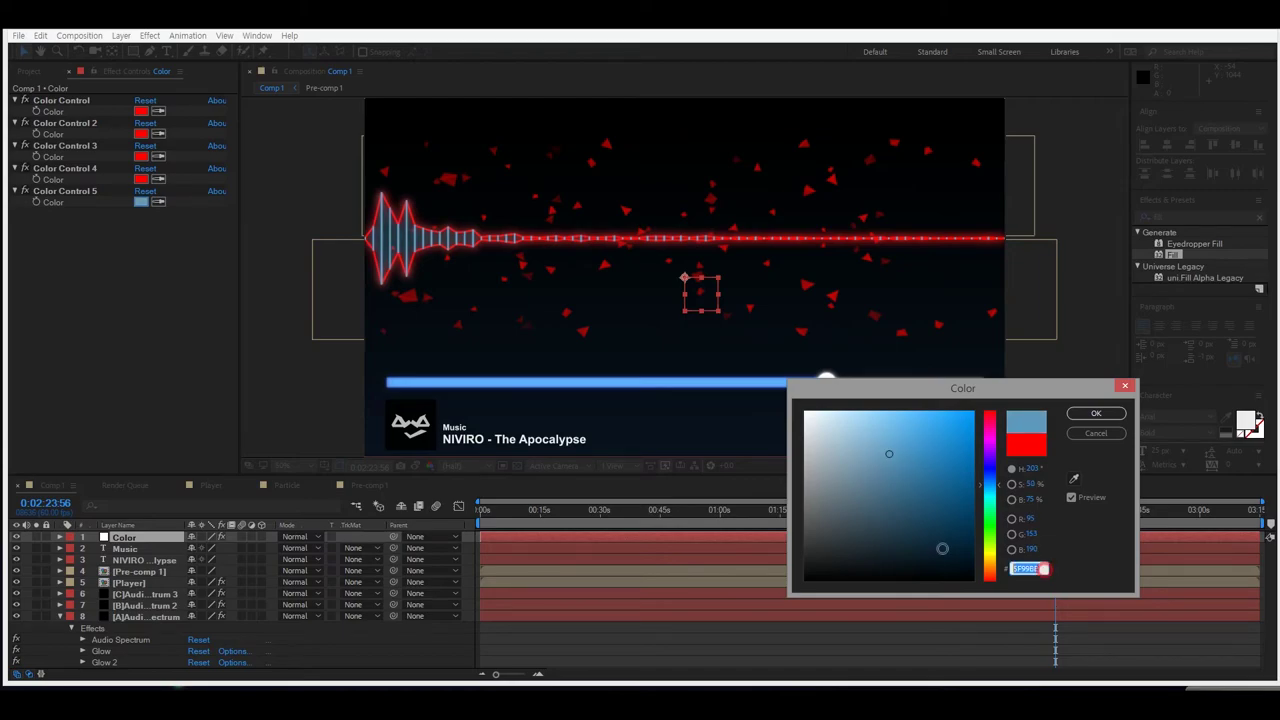
{"action": "left_click", "coordinate": [1095, 413]}
Apply the copied light blue 5F99BE to Color Control 4 and Color Control 3 on the Color null.
{"action": "left_click", "coordinate": [143, 178]}
{"action": "key", "text": "ctrl+v"}
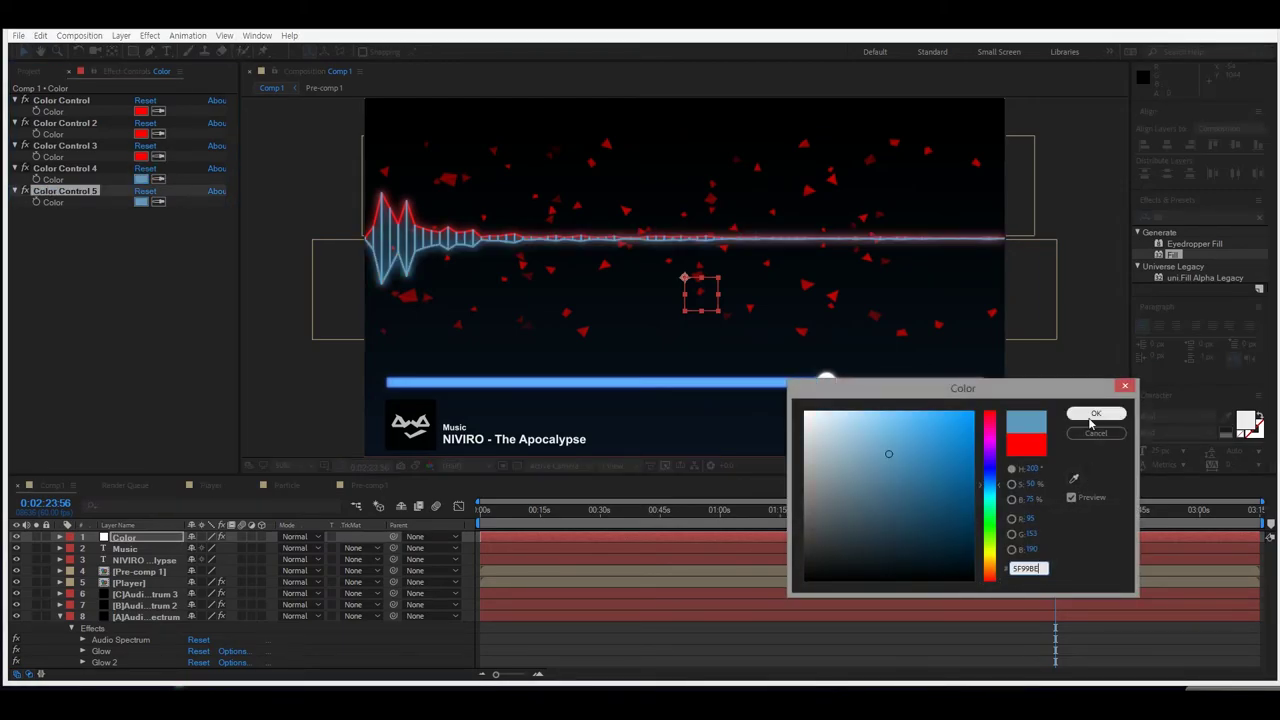
{"action": "left_click", "coordinate": [1092, 418]}
{"action": "left_click", "coordinate": [142, 157]}
{"action": "key", "text": "ctrl+v"}
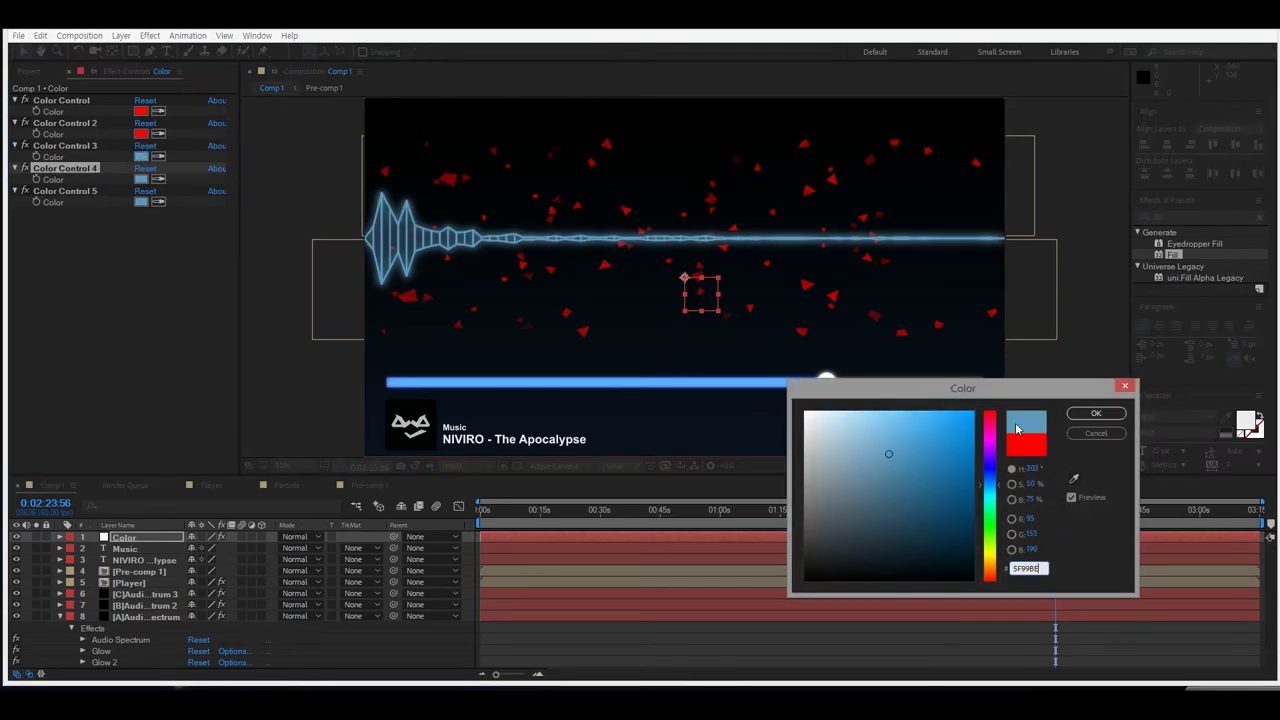
{"action": "left_click", "coordinate": [1092, 418]}
{"action": "left_click", "coordinate": [245, 368]}
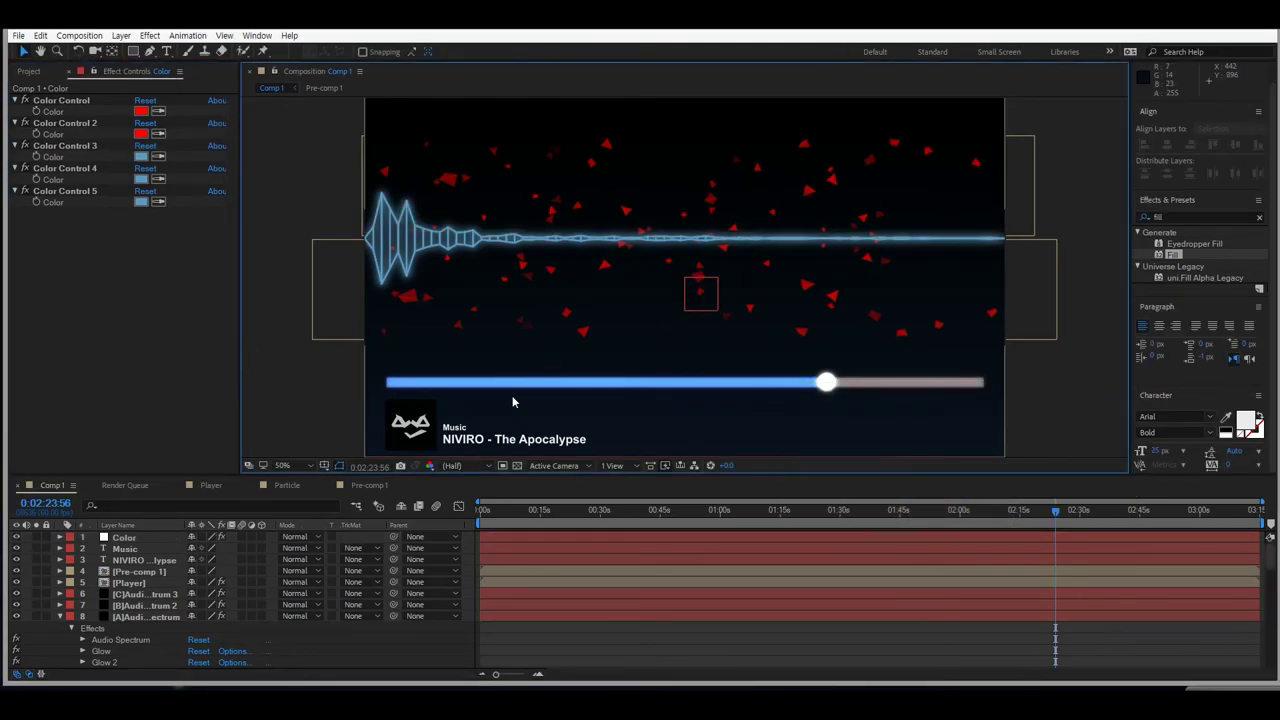
Set Color Control 2 to the dark blue 2A4B60 and copy its hex value.
{"action": "left_click", "coordinate": [141, 133]}
{"action": "key", "text": "ctrl+v"}
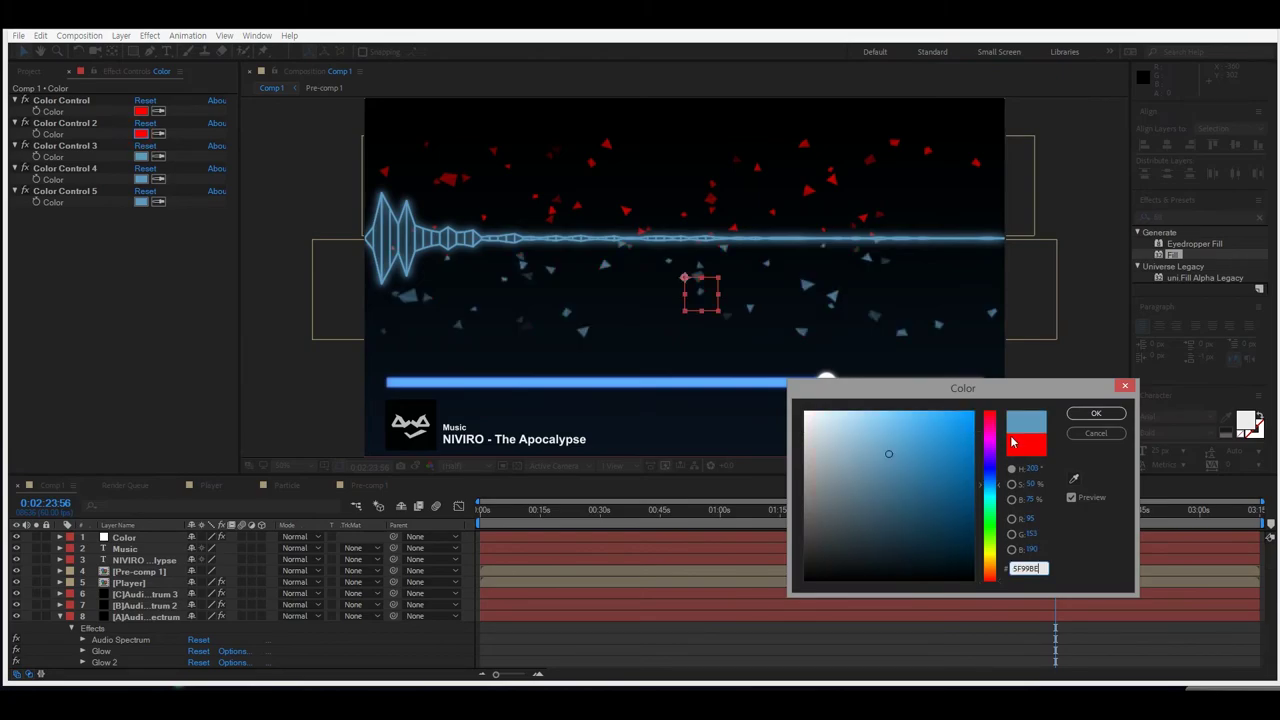
{"action": "left_click", "coordinate": [900, 519]}
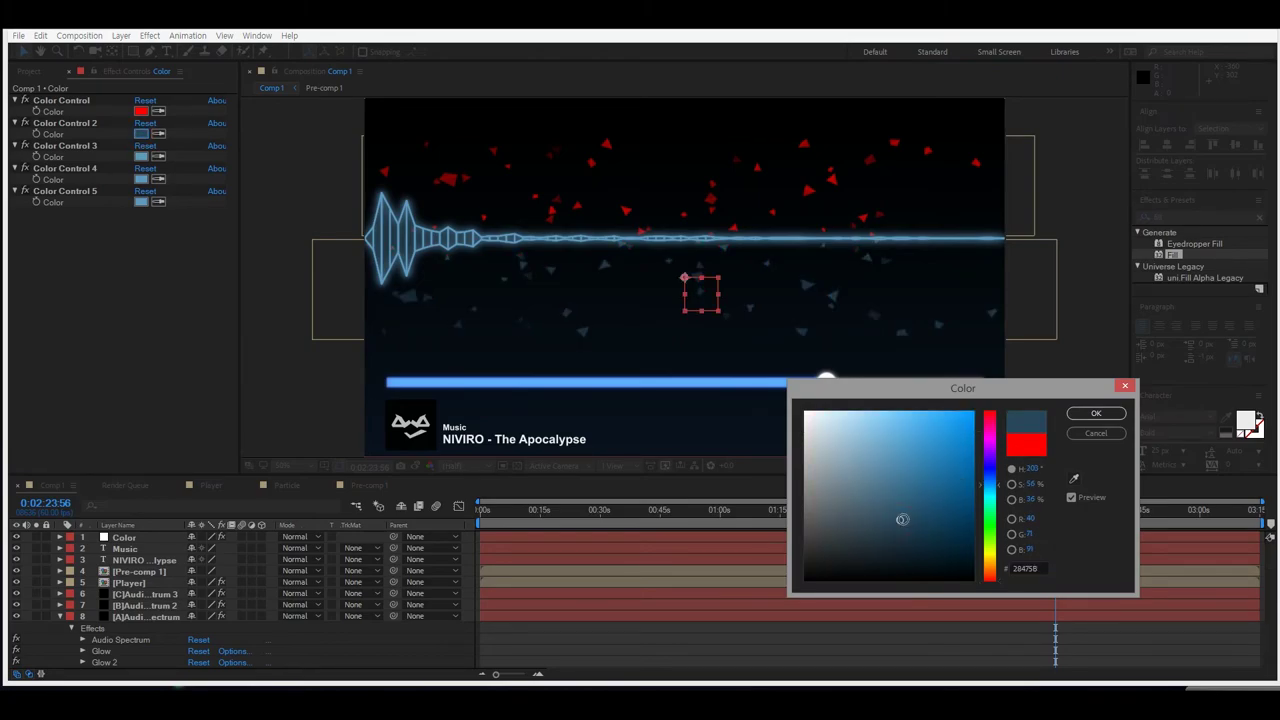
{"action": "left_click", "coordinate": [1093, 412]}
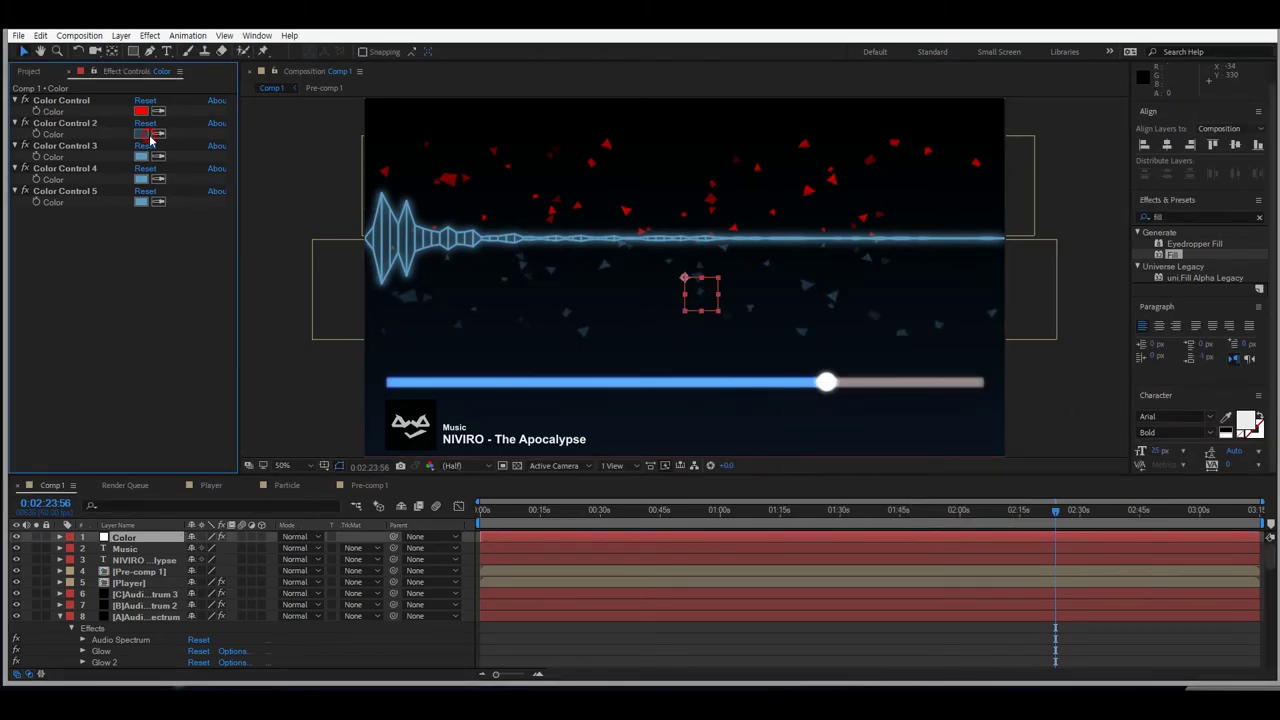
{"action": "left_click", "coordinate": [898, 503]}
{"action": "left_click", "coordinate": [897, 516]}
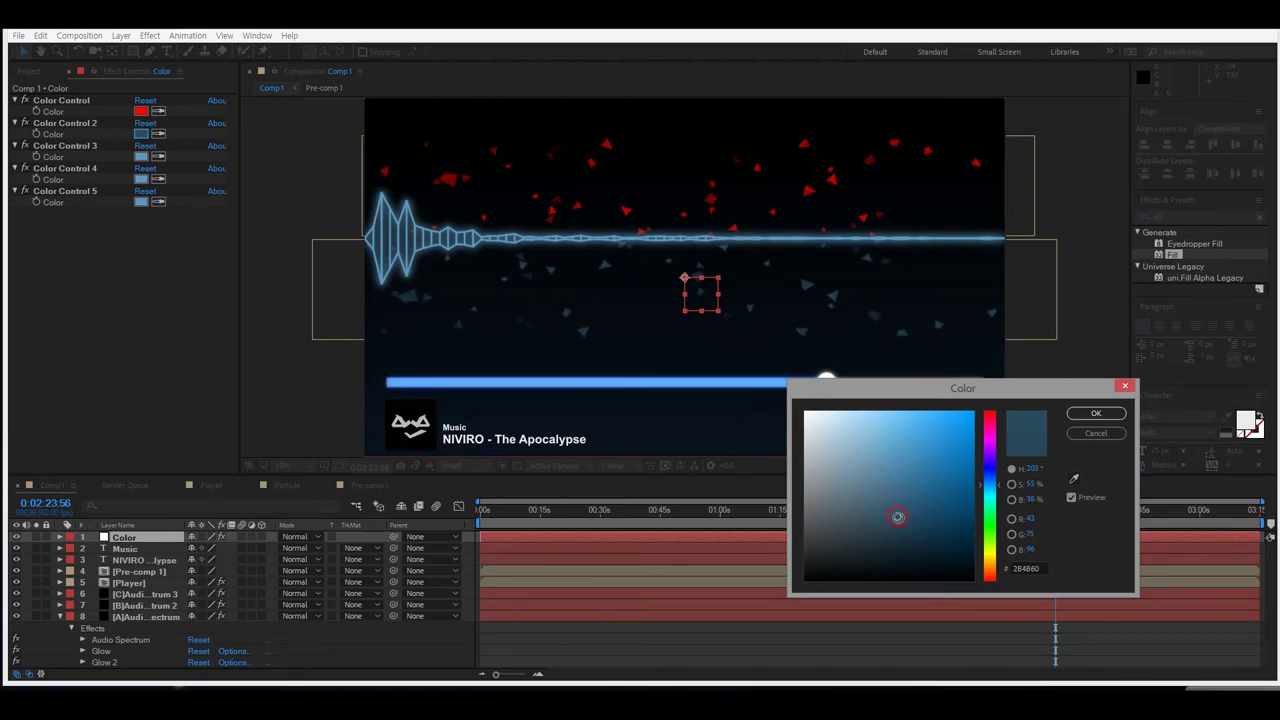
{"action": "left_click", "coordinate": [1030, 568]}
{"action": "left_click", "coordinate": [1095, 413]}
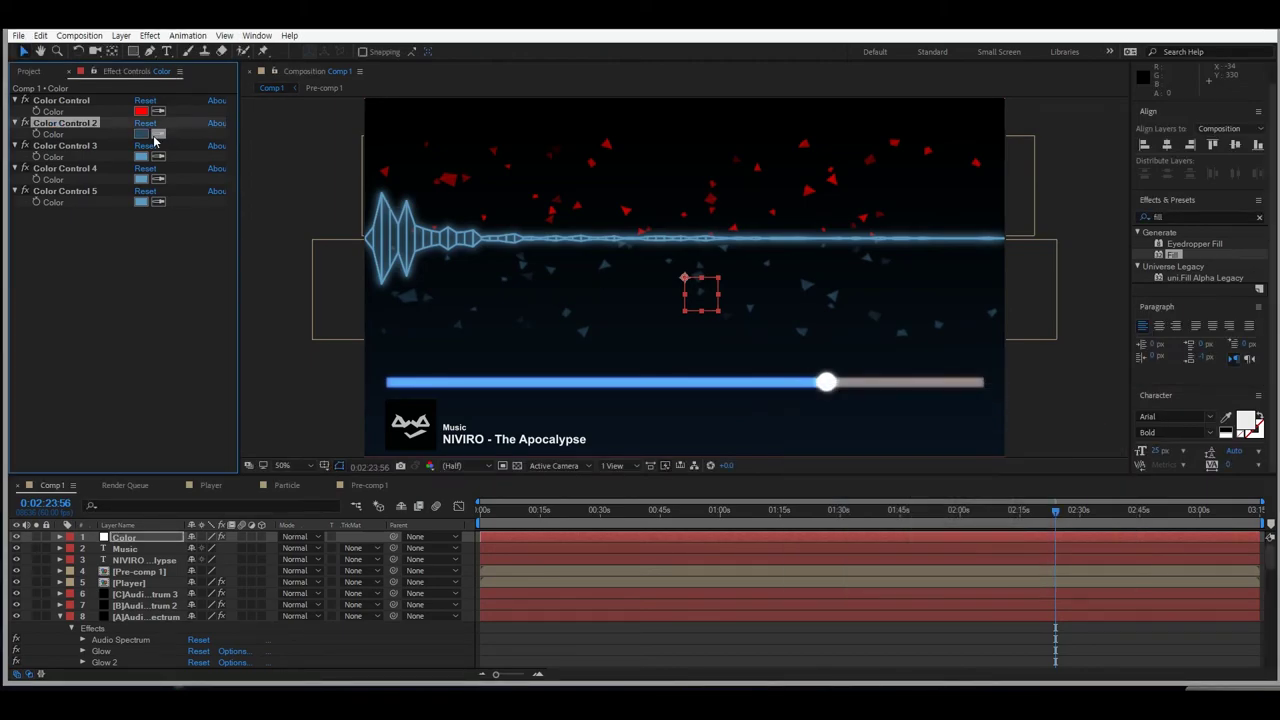
Apply the copied dark blue 2A4B60 to the first Color Control on the Color null.
{"action": "left_click", "coordinate": [143, 112]}
{"action": "key", "text": "ctrl+v"}
{"action": "left_click", "coordinate": [1095, 413]}
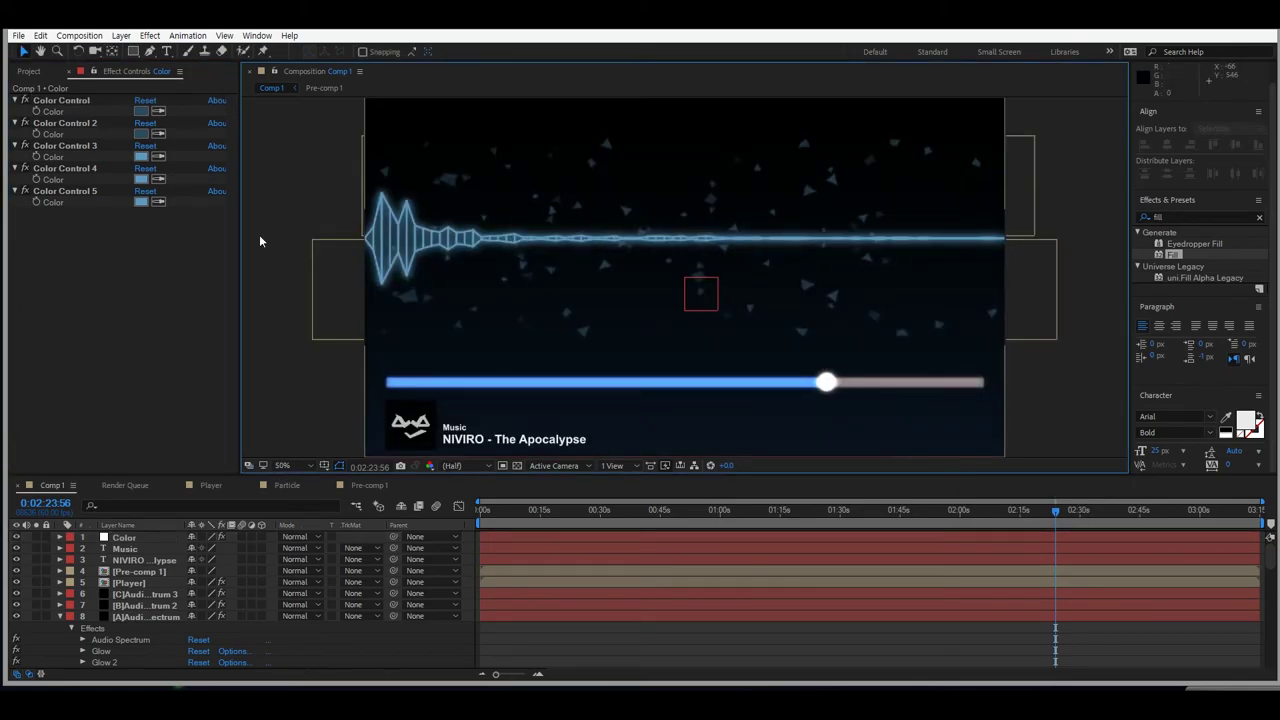
Set Color Control 3 on the Color null to the deeper blue 3B5D91.
{"action": "left_click", "coordinate": [141, 157]}
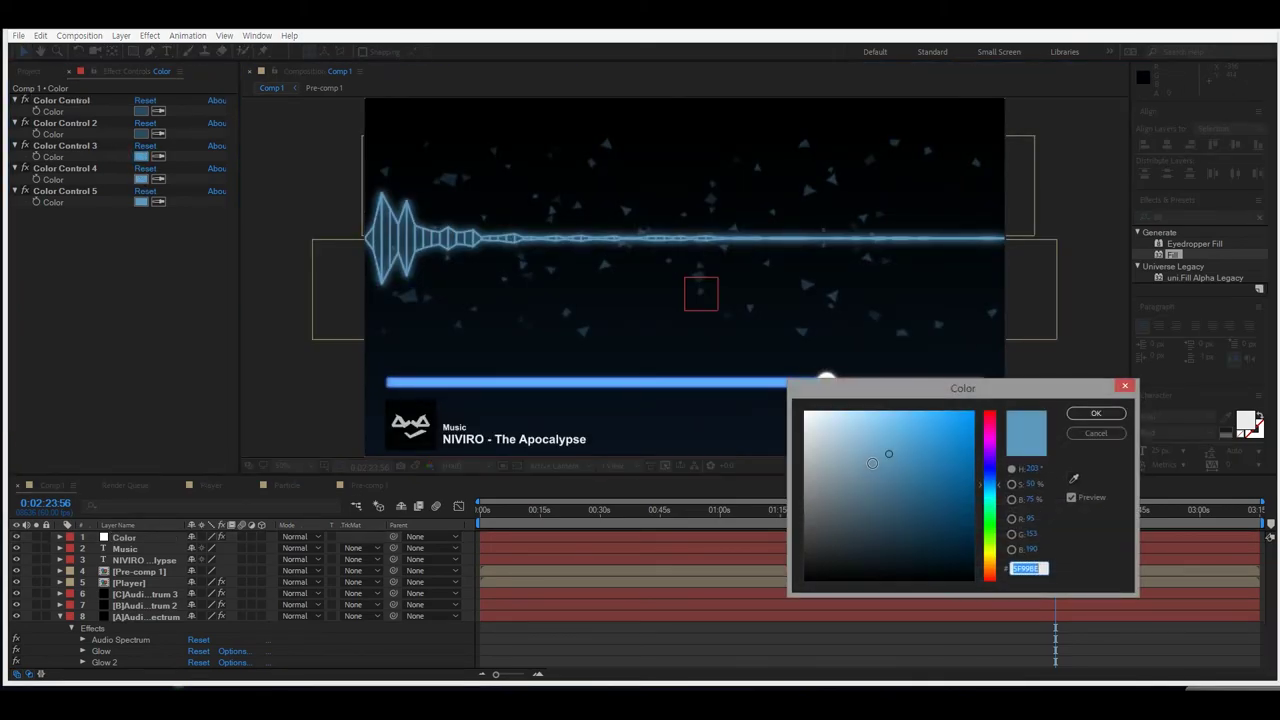
{"action": "left_click", "coordinate": [872, 460]}
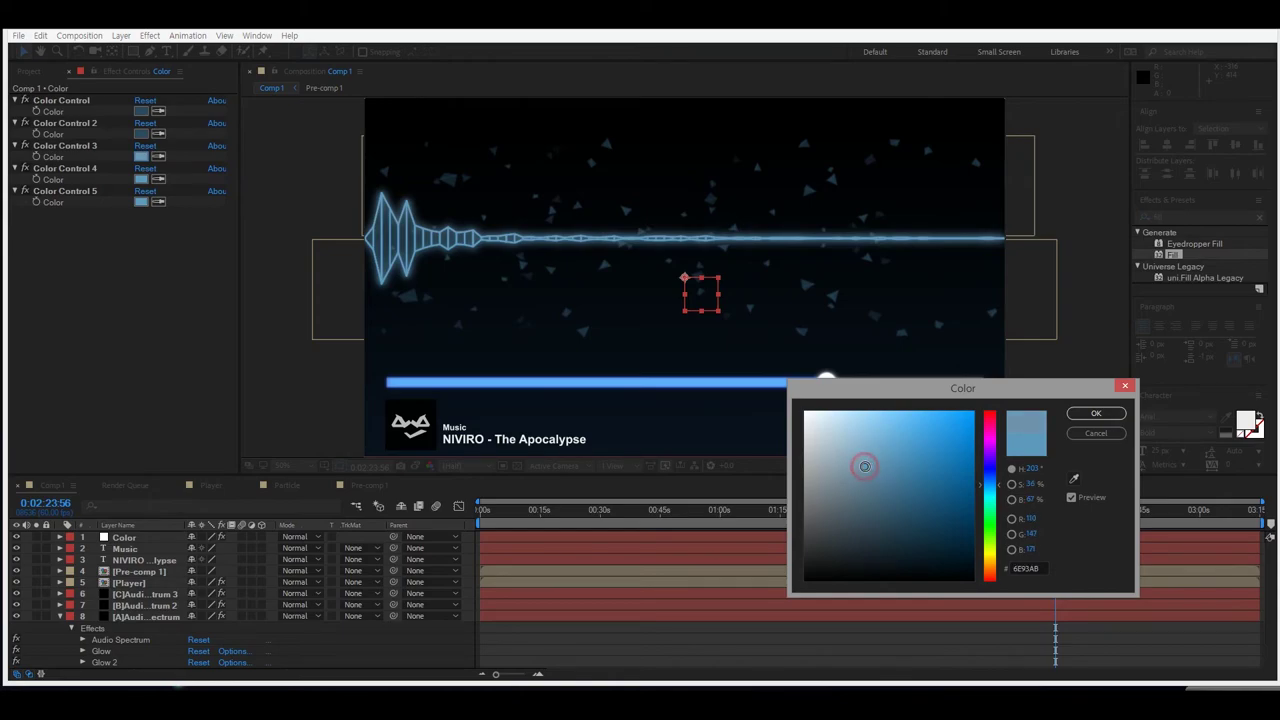
{"action": "left_click", "coordinate": [848, 455]}
{"action": "left_click_drag", "start_coordinate": [851, 455], "coordinate": [885, 474]}
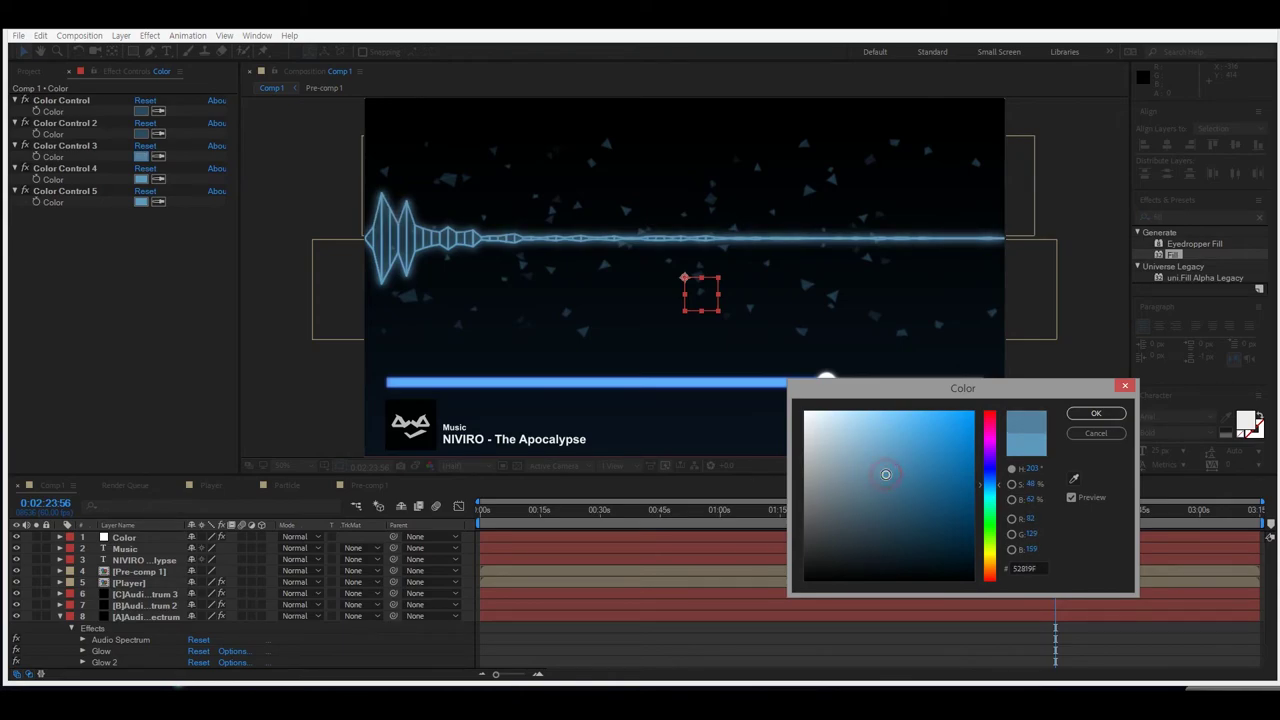
{"action": "left_click", "coordinate": [990, 478]}
{"action": "left_click", "coordinate": [902, 528]}
{"action": "left_click", "coordinate": [897, 506]}
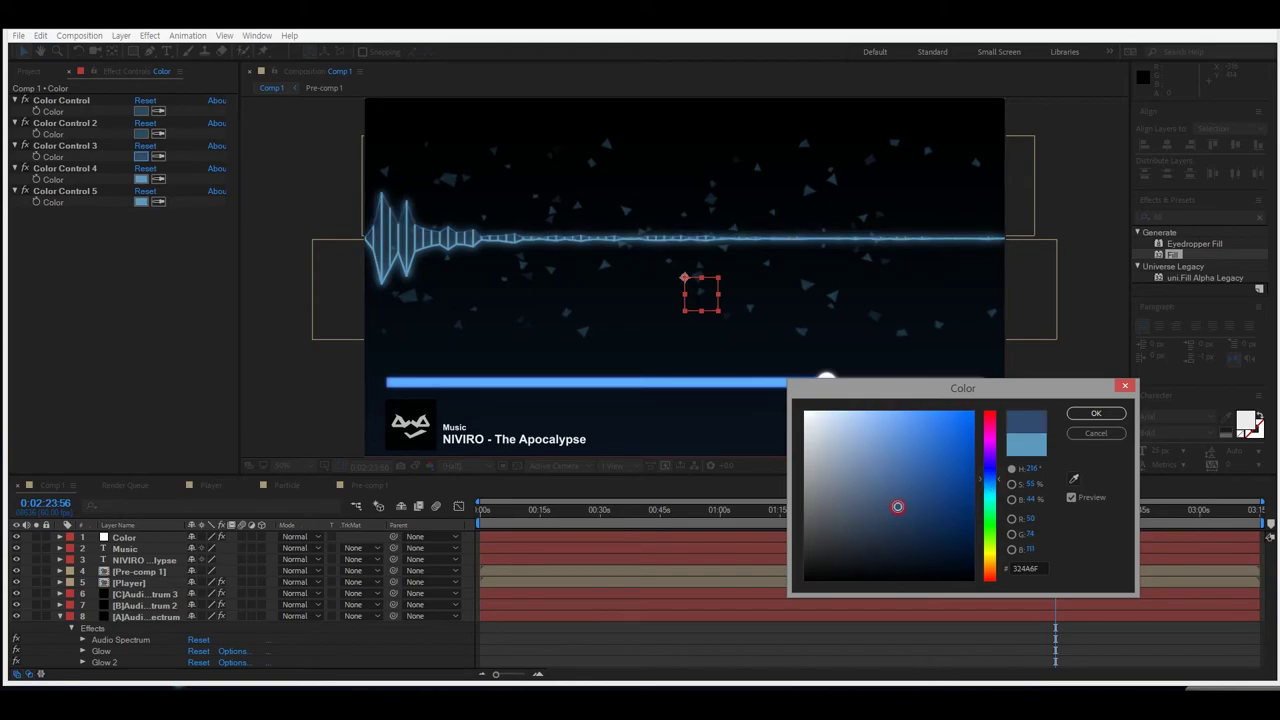
{"action": "left_click", "coordinate": [905, 484]}
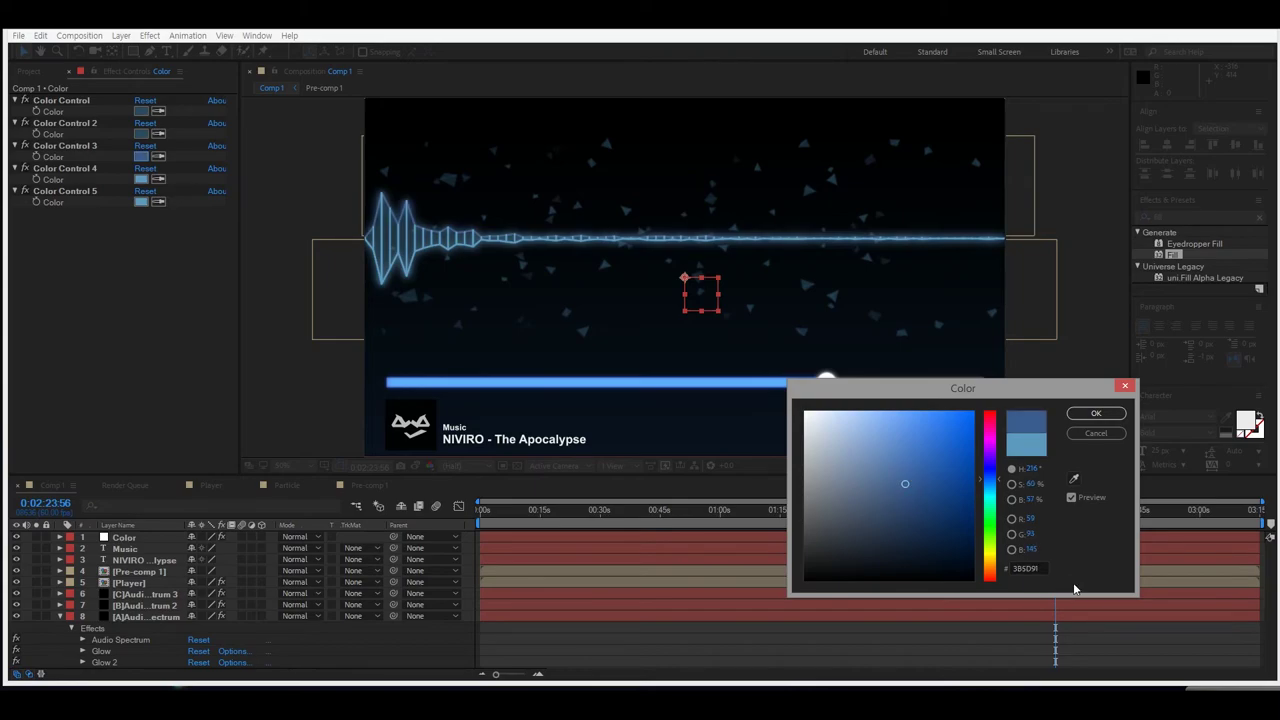
{"action": "left_click", "coordinate": [1095, 413]}
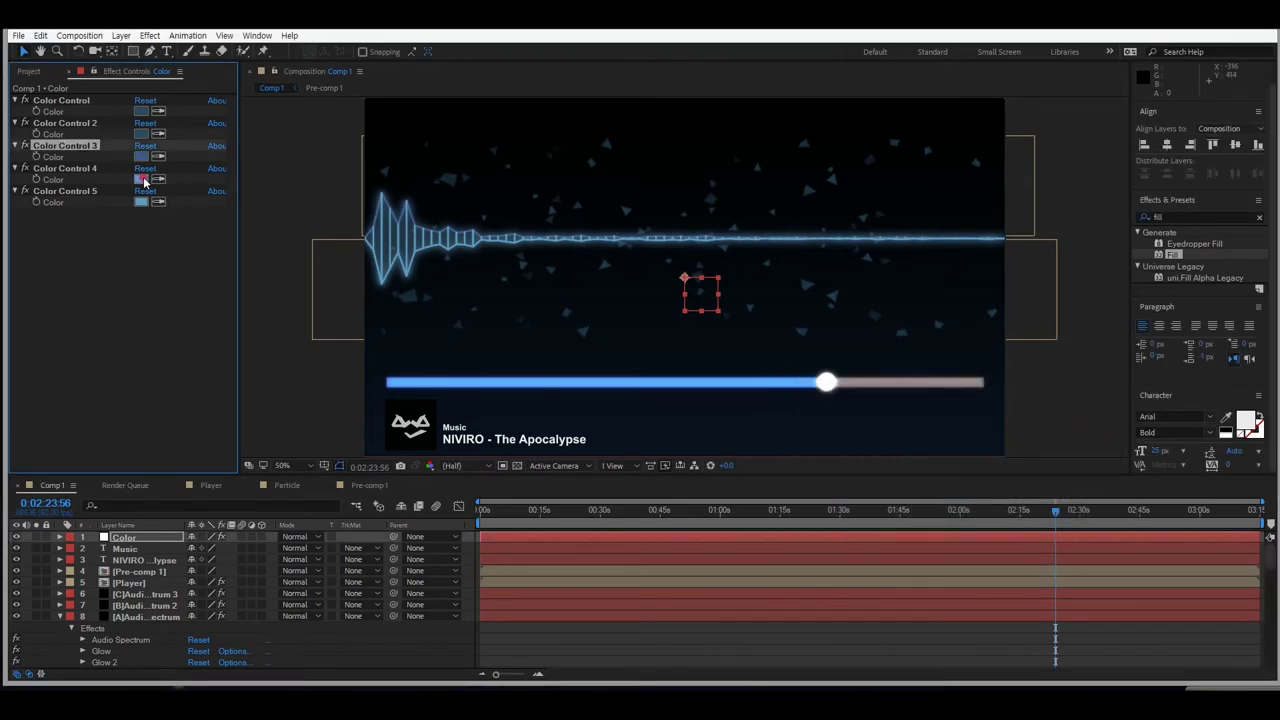
Apply the same blue 3B5D91 to Color Control 4 and Color Control 5.
{"action": "left_click", "coordinate": [144, 180]}
{"action": "left_click", "coordinate": [1095, 414]}
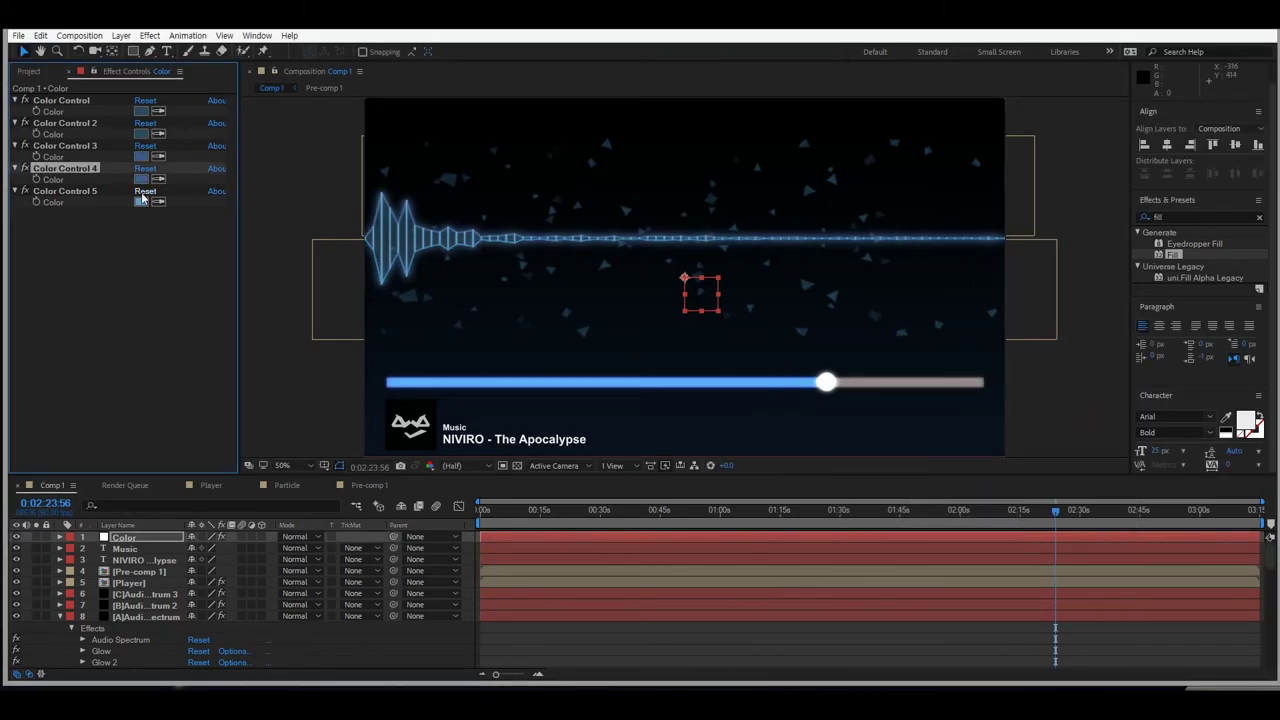
{"action": "left_click", "coordinate": [141, 200]}
{"action": "left_click", "coordinate": [1094, 411]}
{"action": "left_click", "coordinate": [1055, 417]}
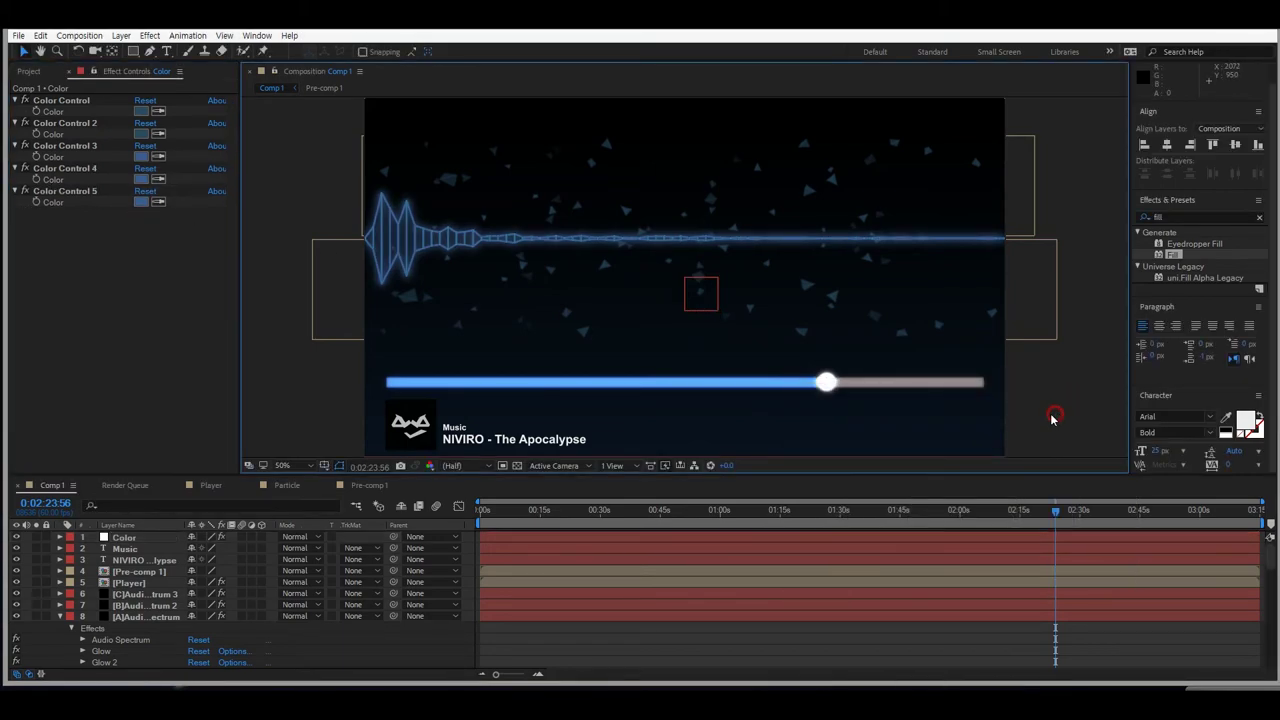
Set Color Control 5 to the muted blue 4E6A94 and copy its hex value.
{"action": "left_click", "coordinate": [143, 201]}
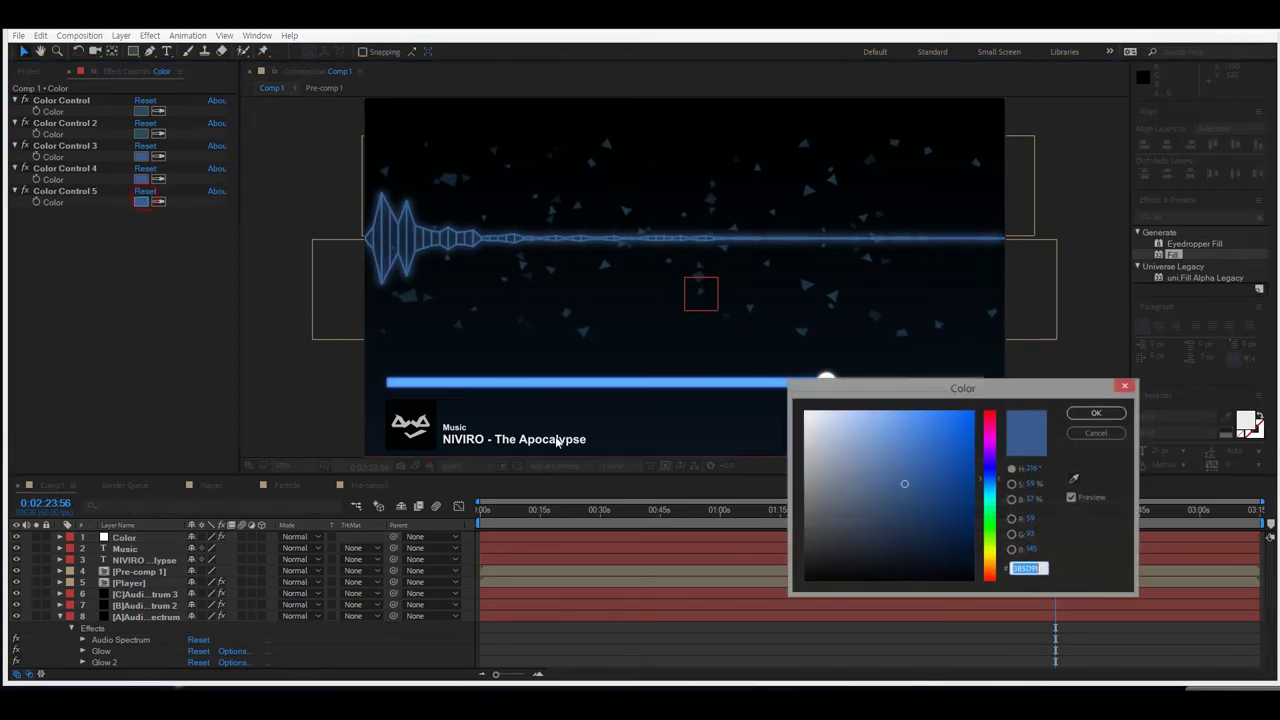
{"action": "left_click", "coordinate": [923, 489]}
{"action": "mouse_move", "coordinate": [923, 489]}
{"action": "left_mouse_down"}
{"action": "mouse_move", "coordinate": [908, 457]}
{"action": "mouse_move", "coordinate": [879, 491]}
{"action": "mouse_move", "coordinate": [888, 486]}
{"action": "left_mouse_up"}
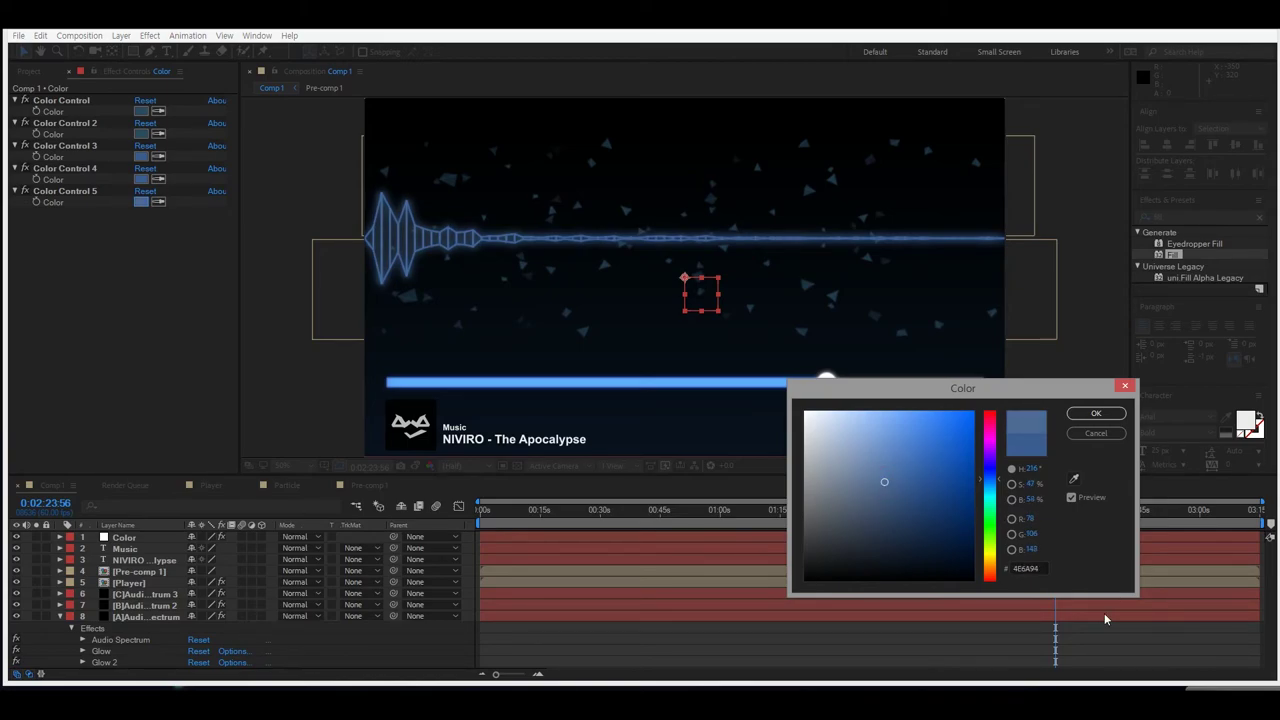
{"action": "left_click", "coordinate": [1030, 568]}
{"action": "left_click", "coordinate": [1095, 413]}
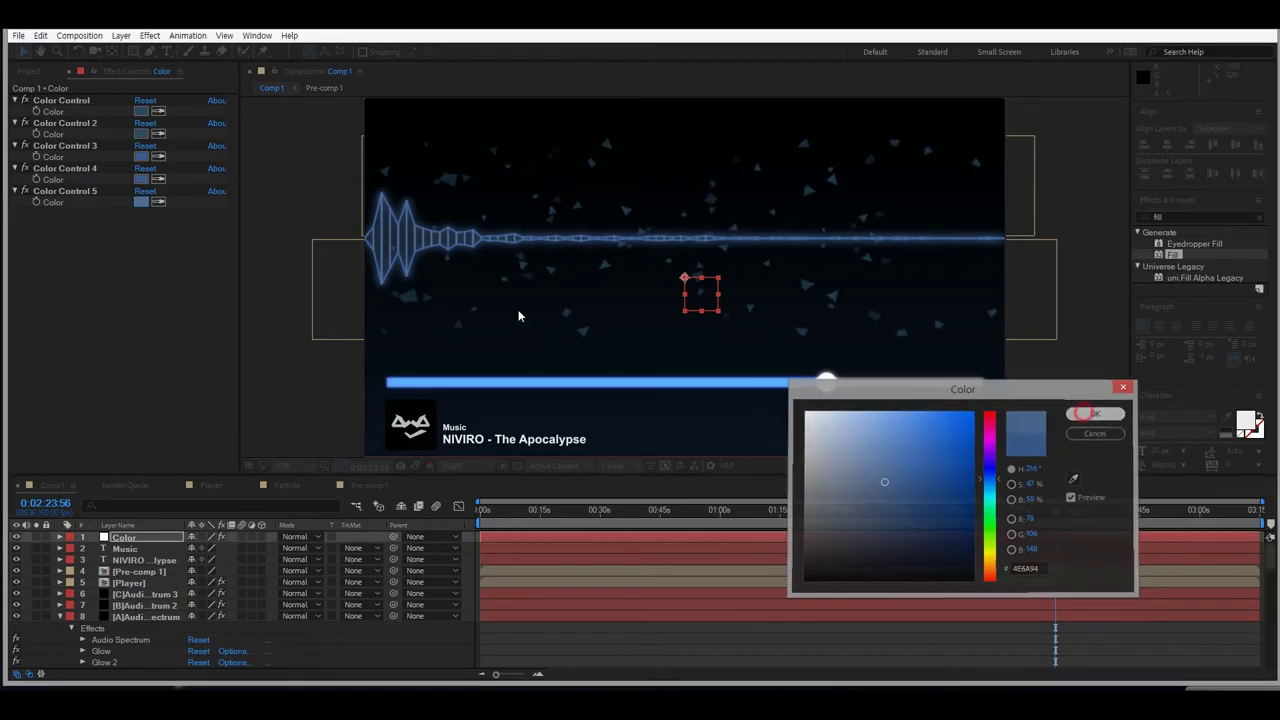
Apply the copied muted blue 4E6A94 to Color Control 4 and Color Control 3.
{"action": "left_click", "coordinate": [138, 180]}
{"action": "left_click", "coordinate": [1080, 414]}
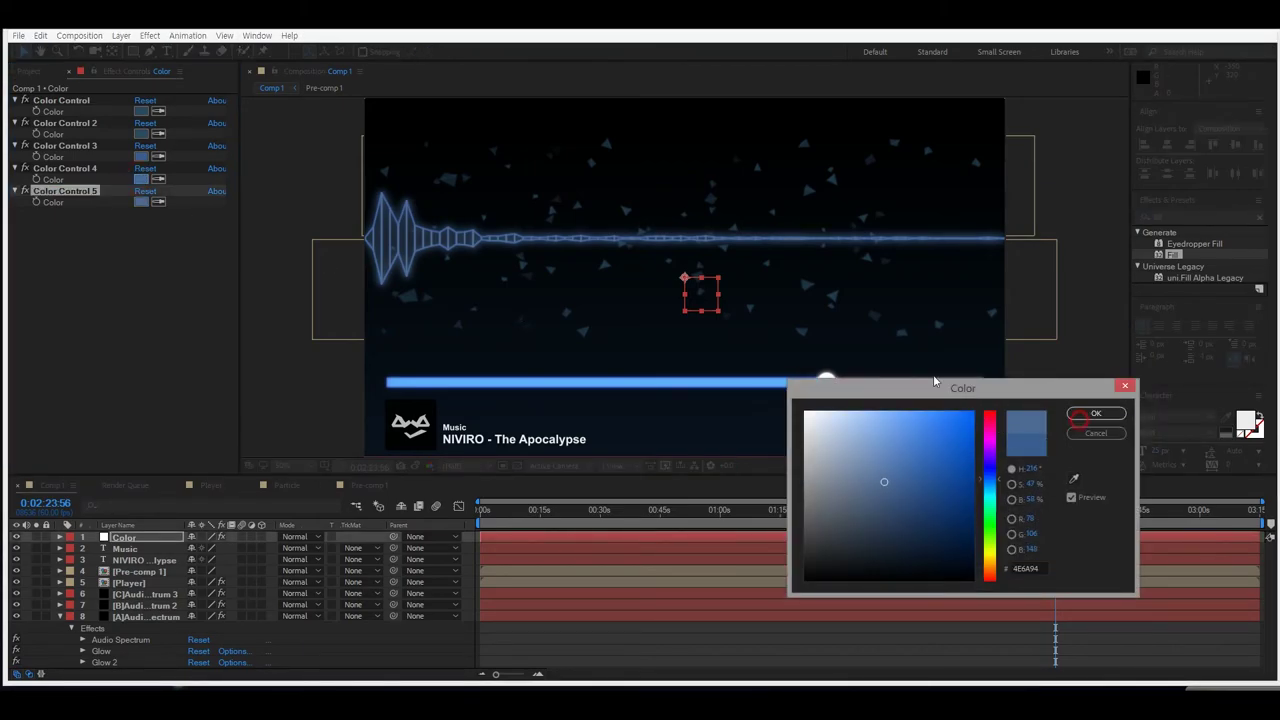
{"action": "left_click", "coordinate": [1095, 413]}
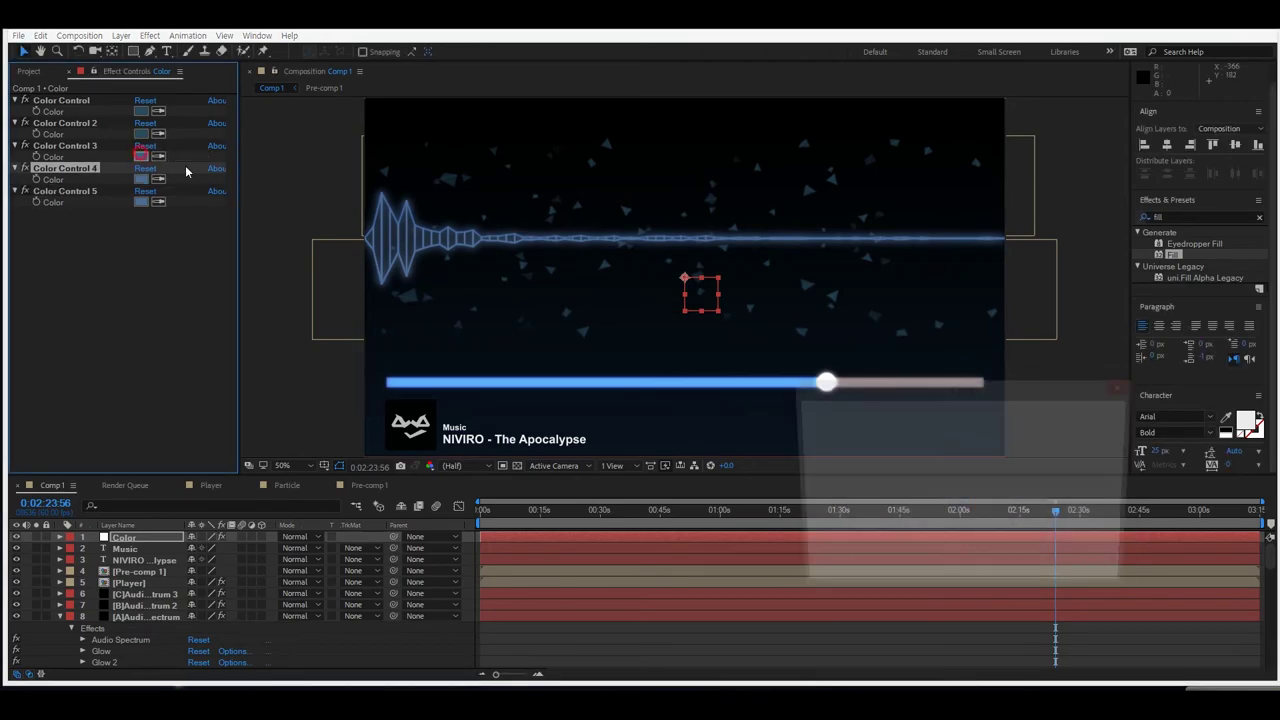
{"action": "left_click", "coordinate": [141, 157]}
{"action": "left_click", "coordinate": [1095, 413]}
{"action": "left_click", "coordinate": [1080, 410]}
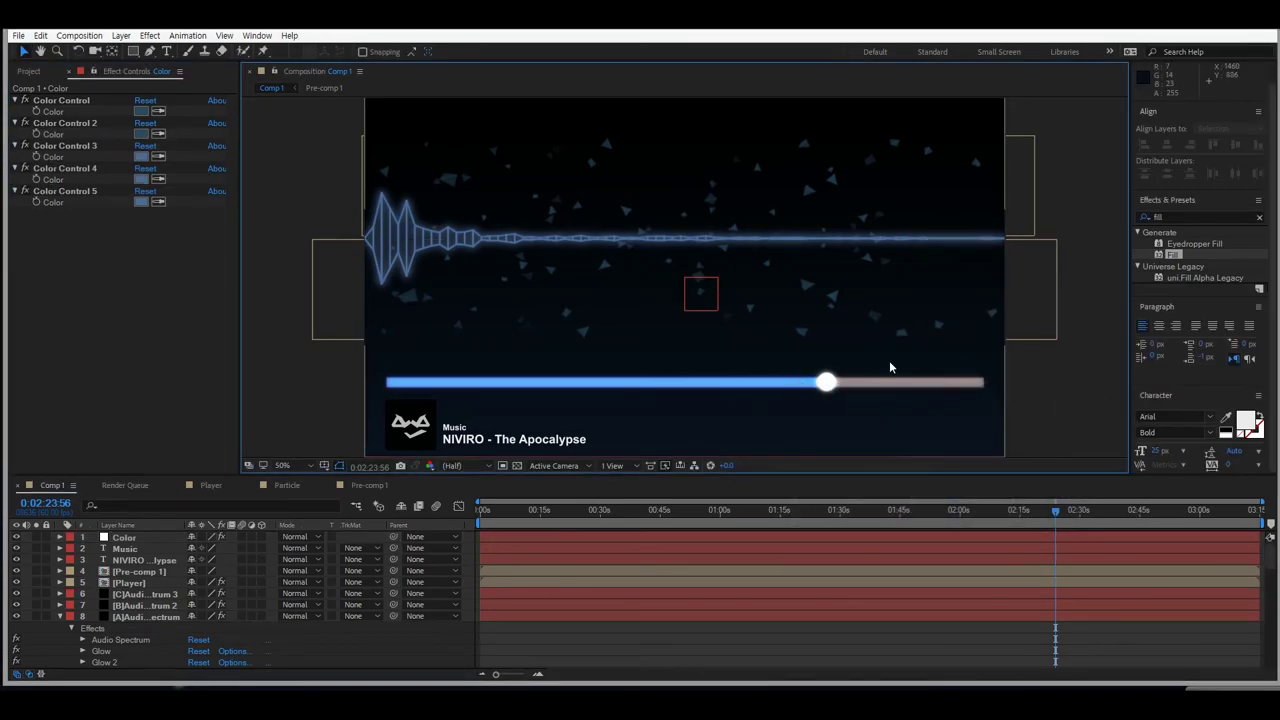
Move the Fill effect on [C]Audio spectrum 3 directly below the Audio Spectrum effect, above Glow.
{"action": "left_click", "coordinate": [1168, 222]}
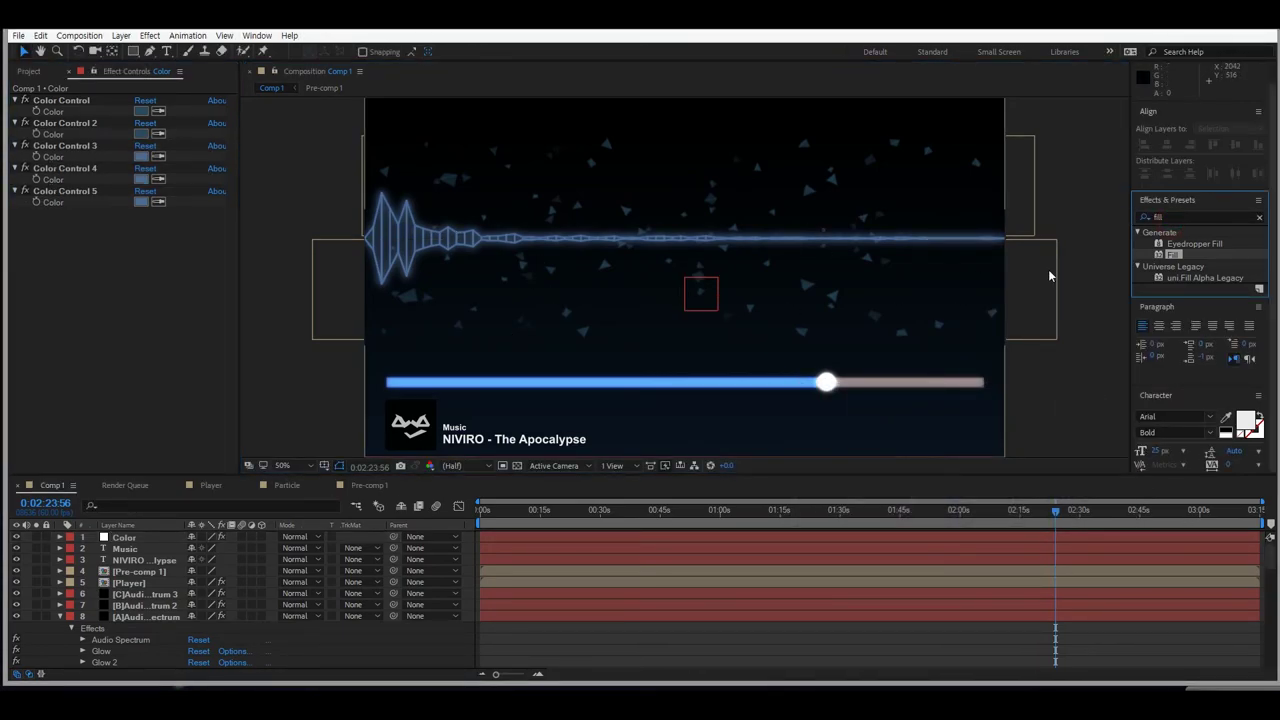
{"action": "left_click_drag", "start_coordinate": [136, 606], "coordinate": [140, 594]}
{"action": "scroll", "coordinate": [152, 364], "scroll_direction": "down", "scroll_amount": 10}
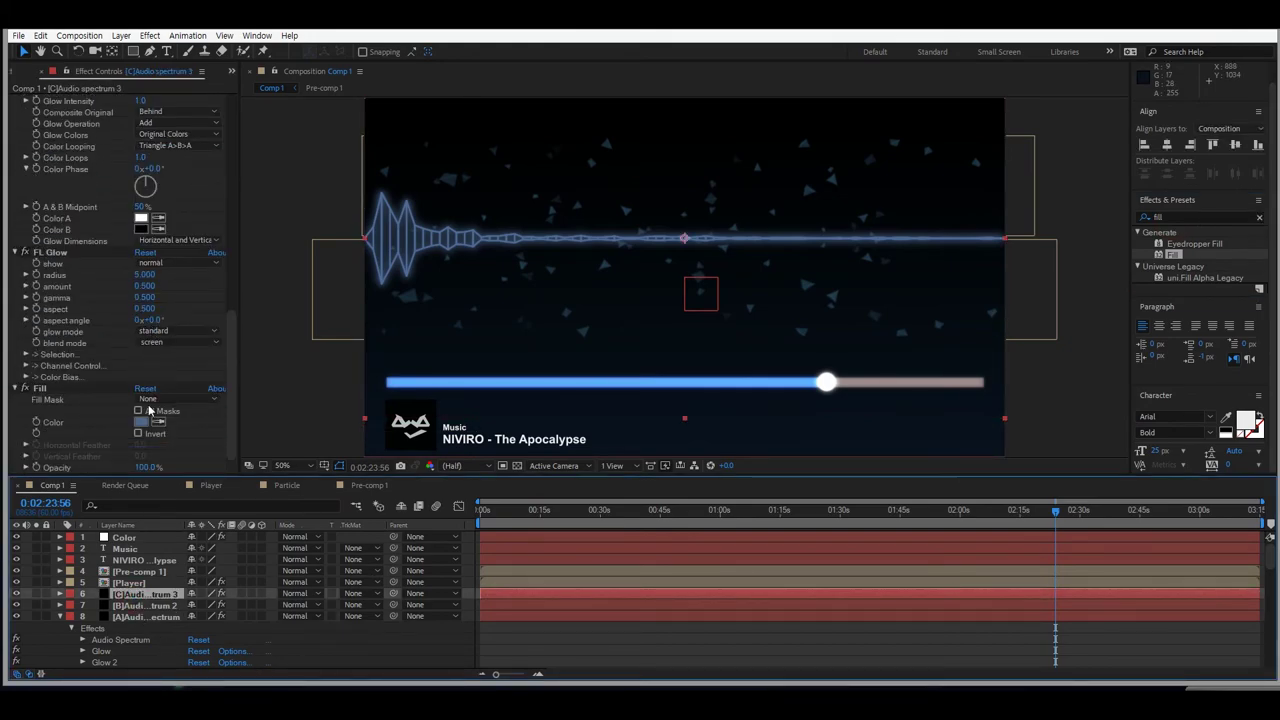
{"action": "scroll", "coordinate": [114, 374], "scroll_direction": "up", "scroll_amount": 1}
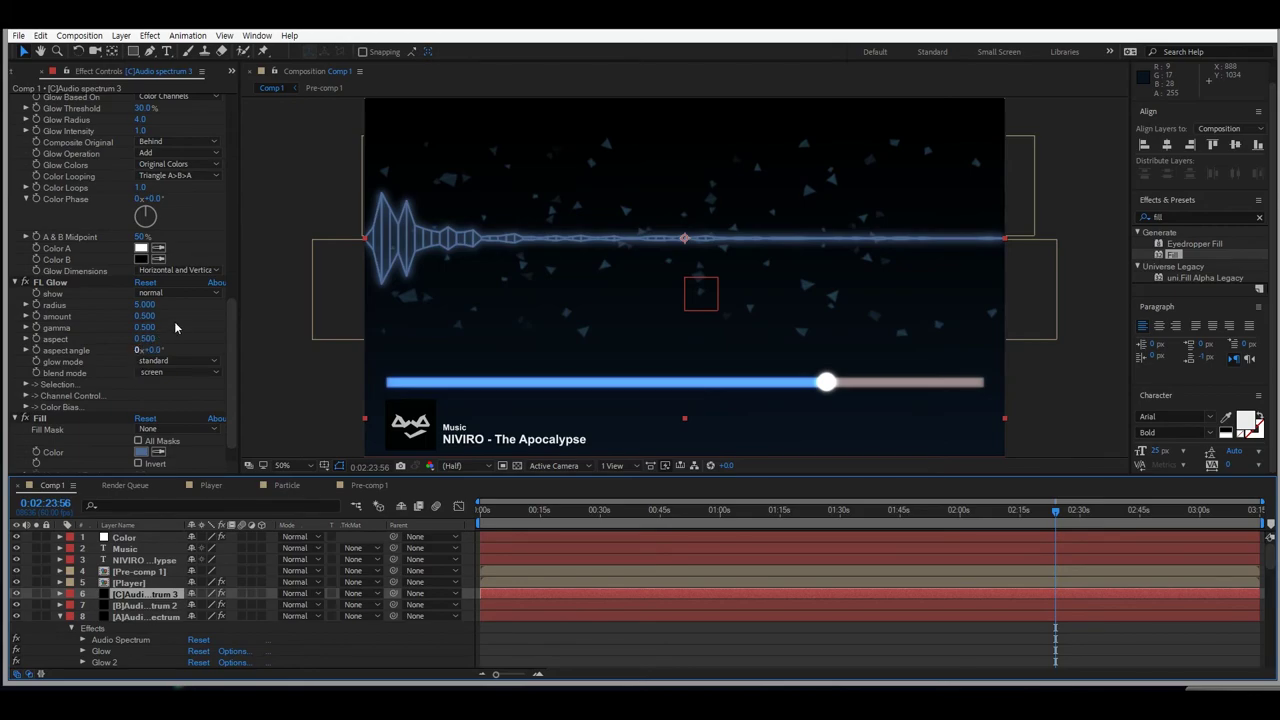
{"action": "left_click", "coordinate": [27, 420]}
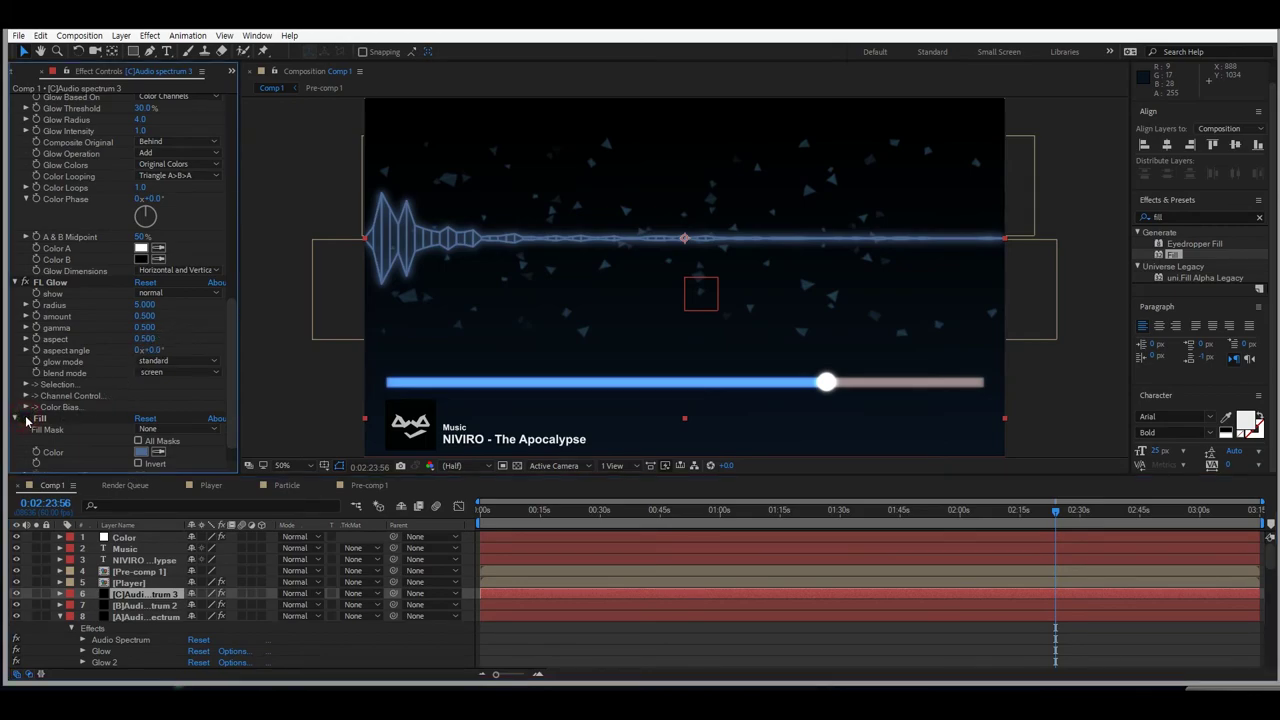
{"action": "left_click_drag", "start_coordinate": [68, 428], "coordinate": [82, 368]}
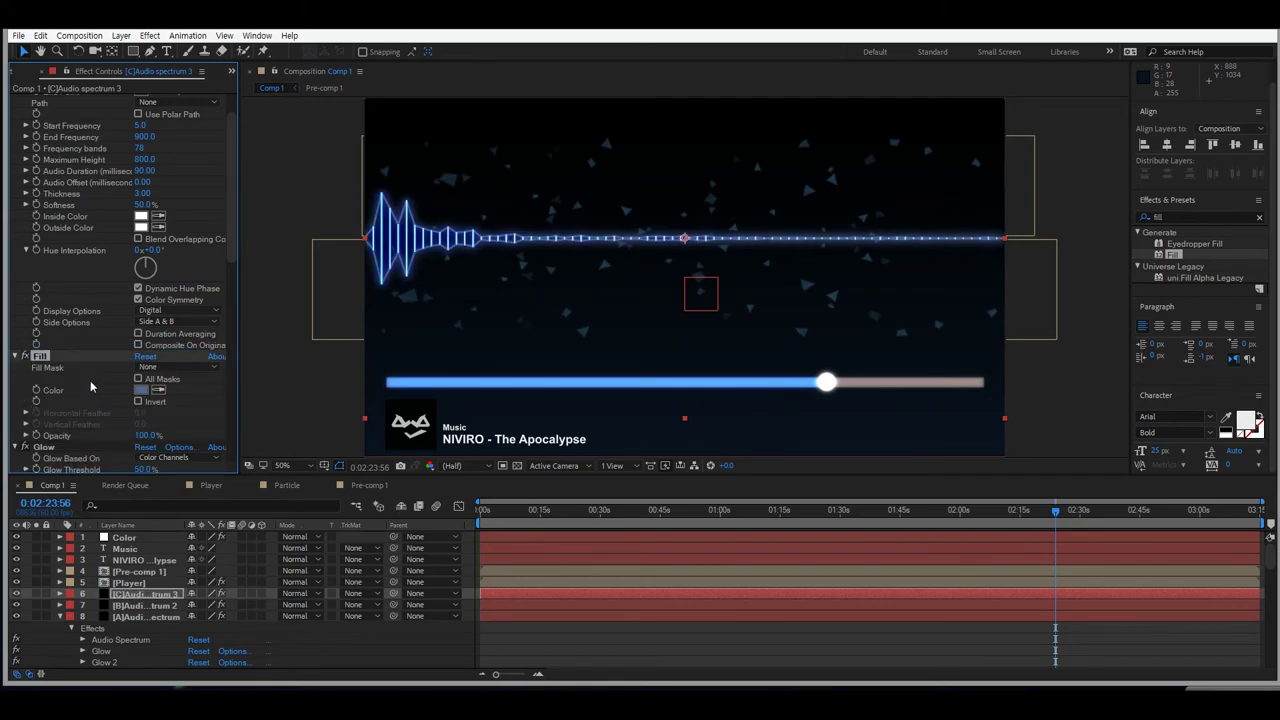
Check how Glow, Glow 2 and FL Glow each affect [C]Audio spectrum 3 by switching them off individually.
{"action": "scroll", "coordinate": [82, 379], "scroll_direction": "up", "scroll_amount": 1}
{"action": "scroll", "coordinate": [82, 379], "scroll_direction": "down", "scroll_amount": 2}
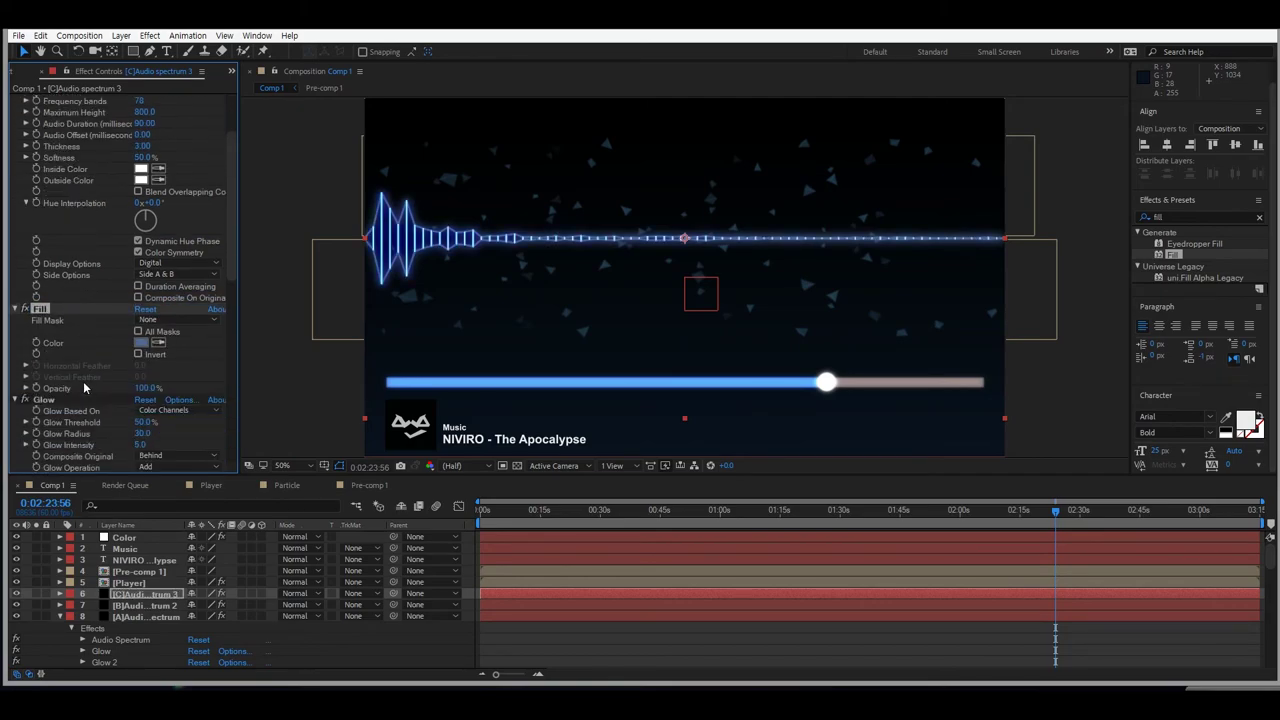
{"action": "scroll", "coordinate": [84, 386], "scroll_direction": "down", "scroll_amount": 1}
{"action": "scroll", "coordinate": [61, 280], "scroll_direction": "down", "scroll_amount": 2}
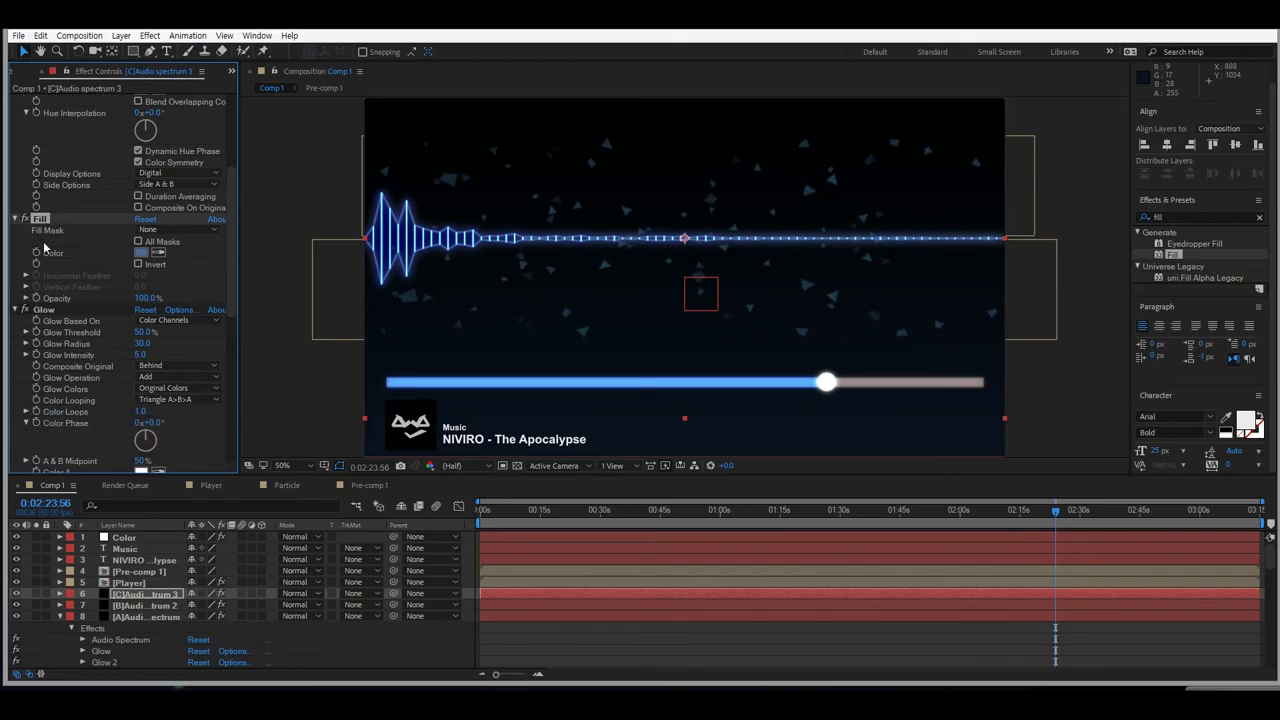
{"action": "scroll", "coordinate": [62, 314], "scroll_direction": "down", "scroll_amount": 1}
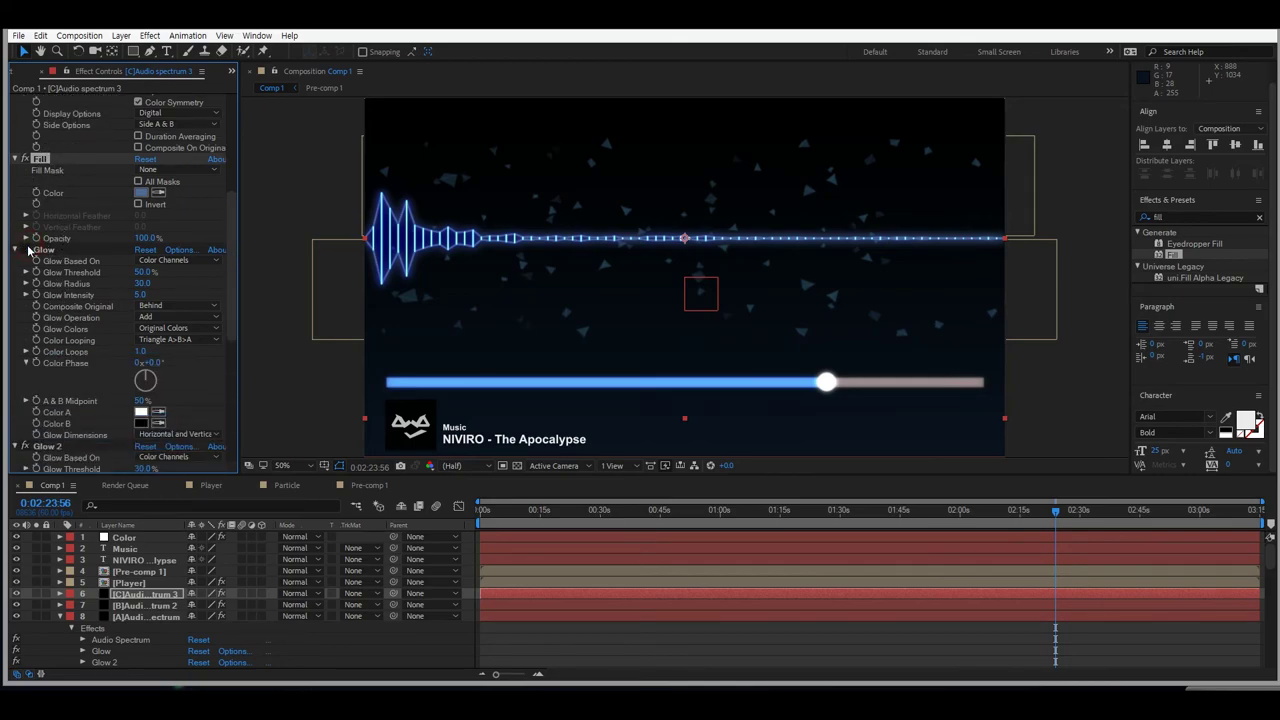
{"action": "scroll", "coordinate": [78, 311], "scroll_direction": "down", "scroll_amount": 1}
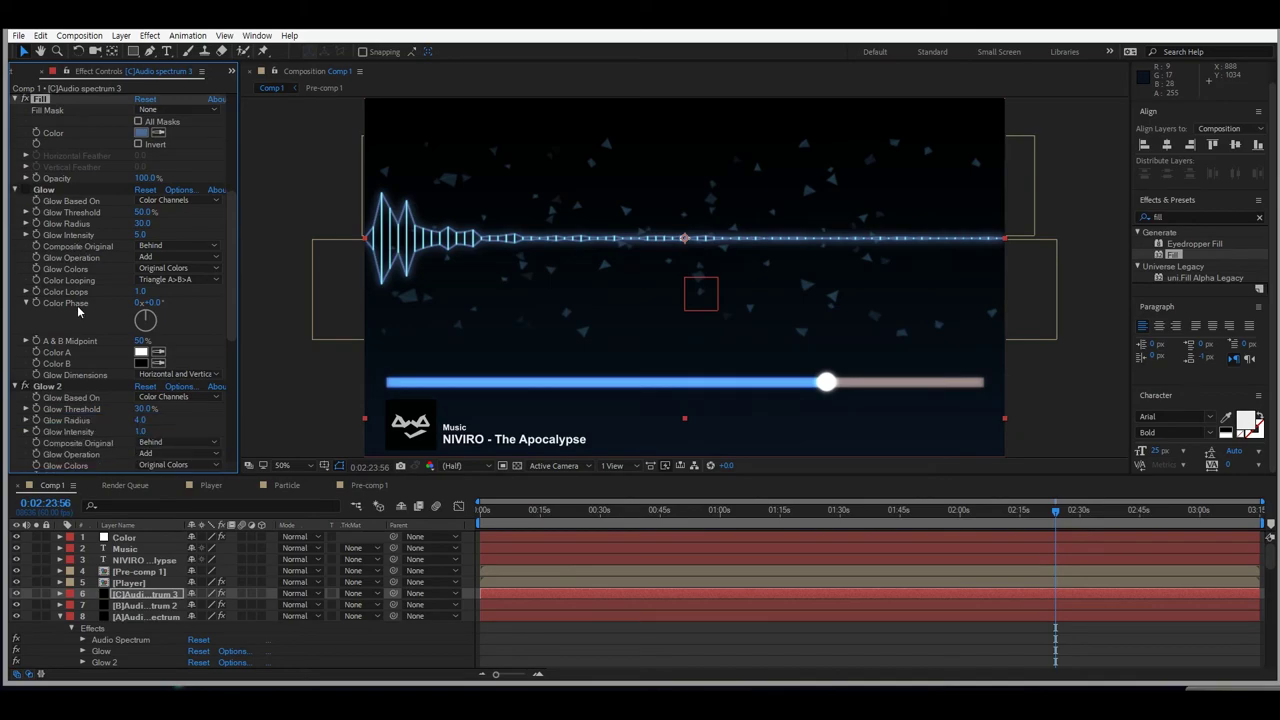
{"action": "scroll", "coordinate": [78, 311], "scroll_direction": "down", "scroll_amount": 3}
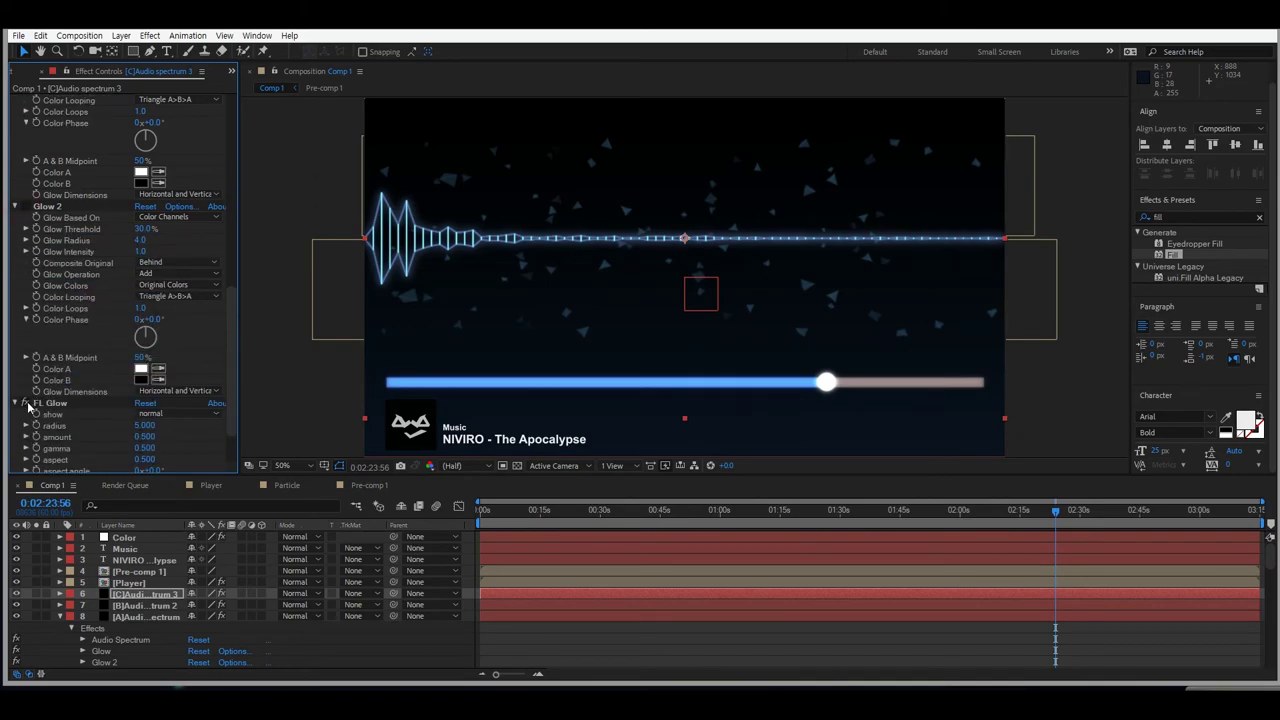
{"action": "scroll", "coordinate": [45, 312], "scroll_direction": "up", "scroll_amount": 5}
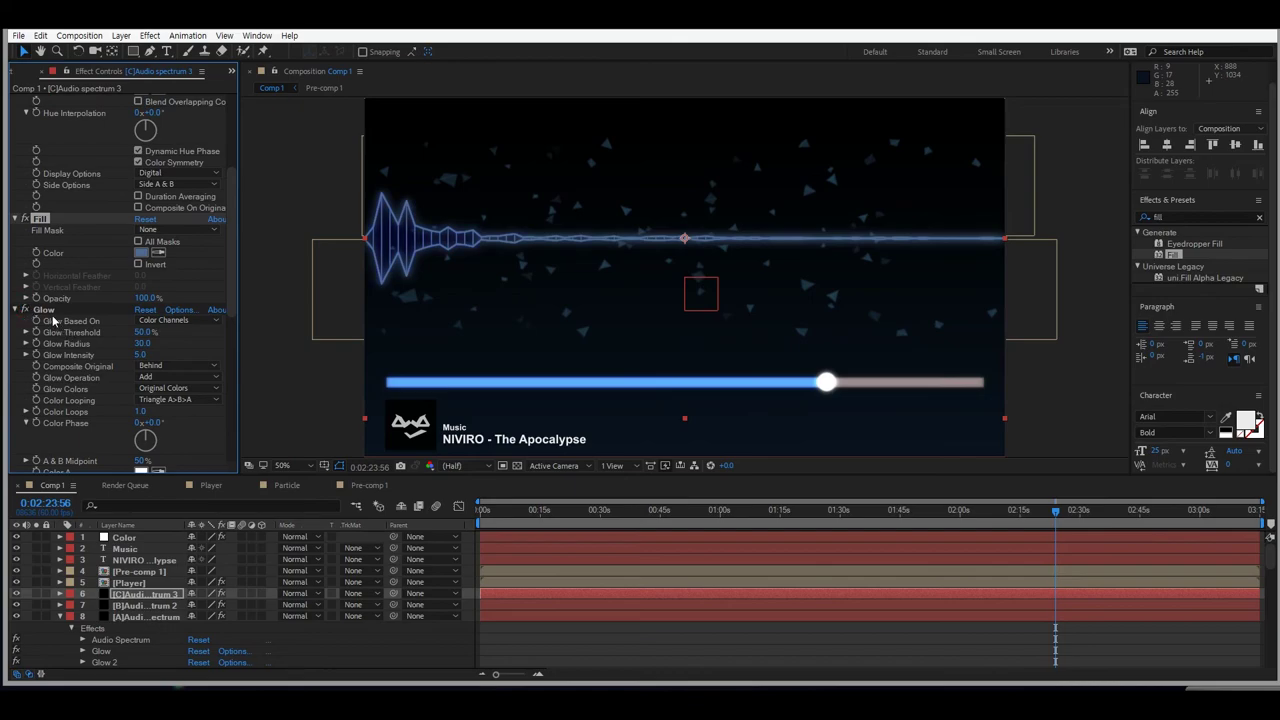
Hide [B]Audio spectrum 2 and [A]Audio spectrum and inspect [C]Audio spectrum 3 at 100% zoom with its Glow toggled.
{"action": "left_click", "coordinate": [15, 594]}
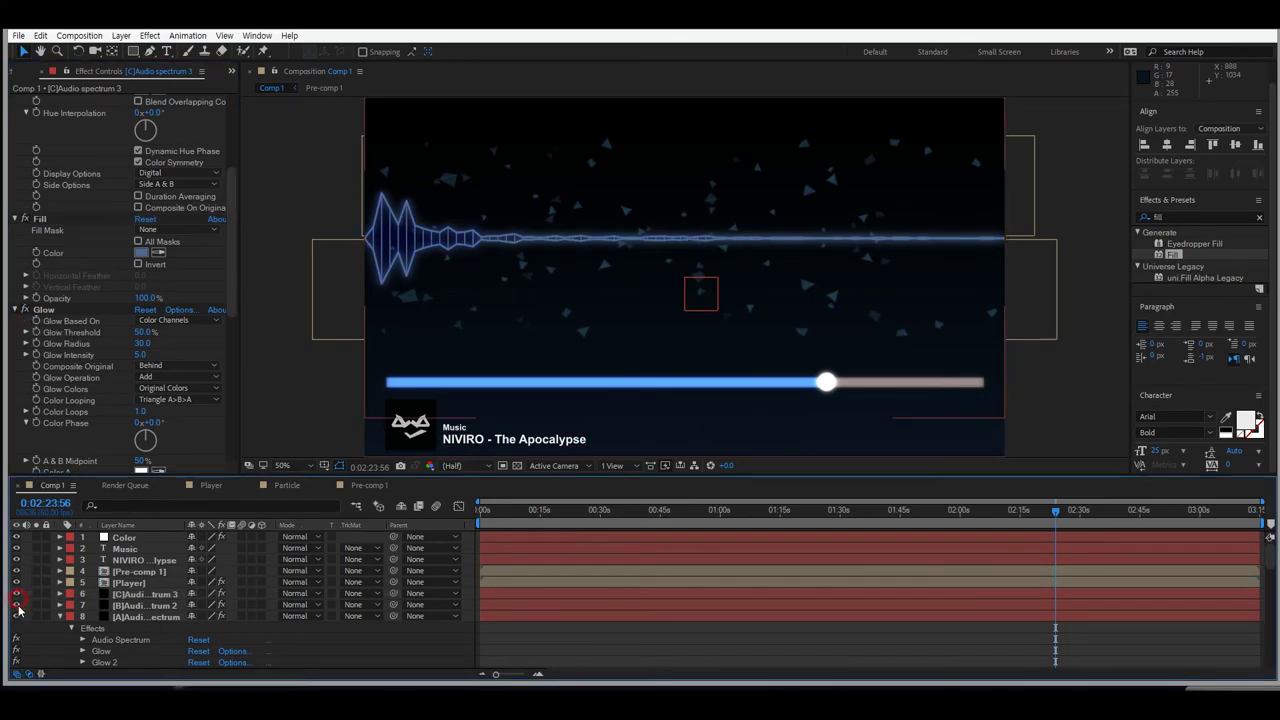
{"action": "key", "text": "slash"}
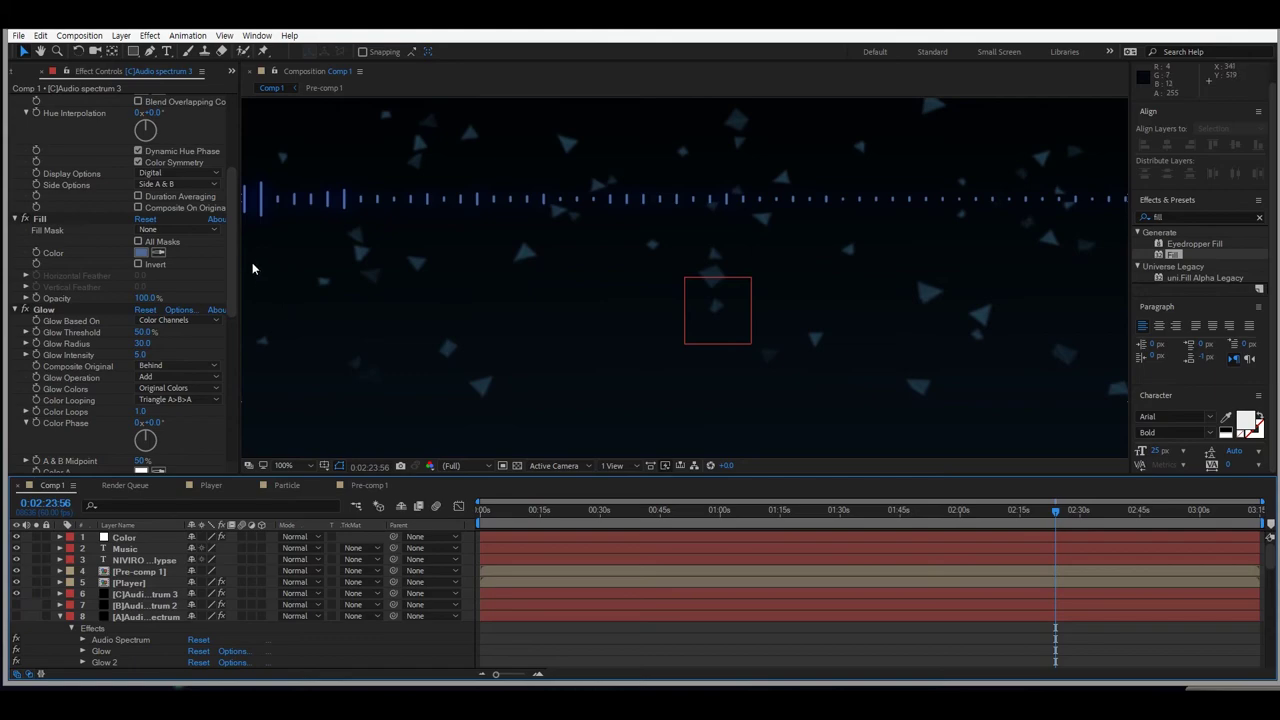
{"action": "left_click", "coordinate": [27, 310]}
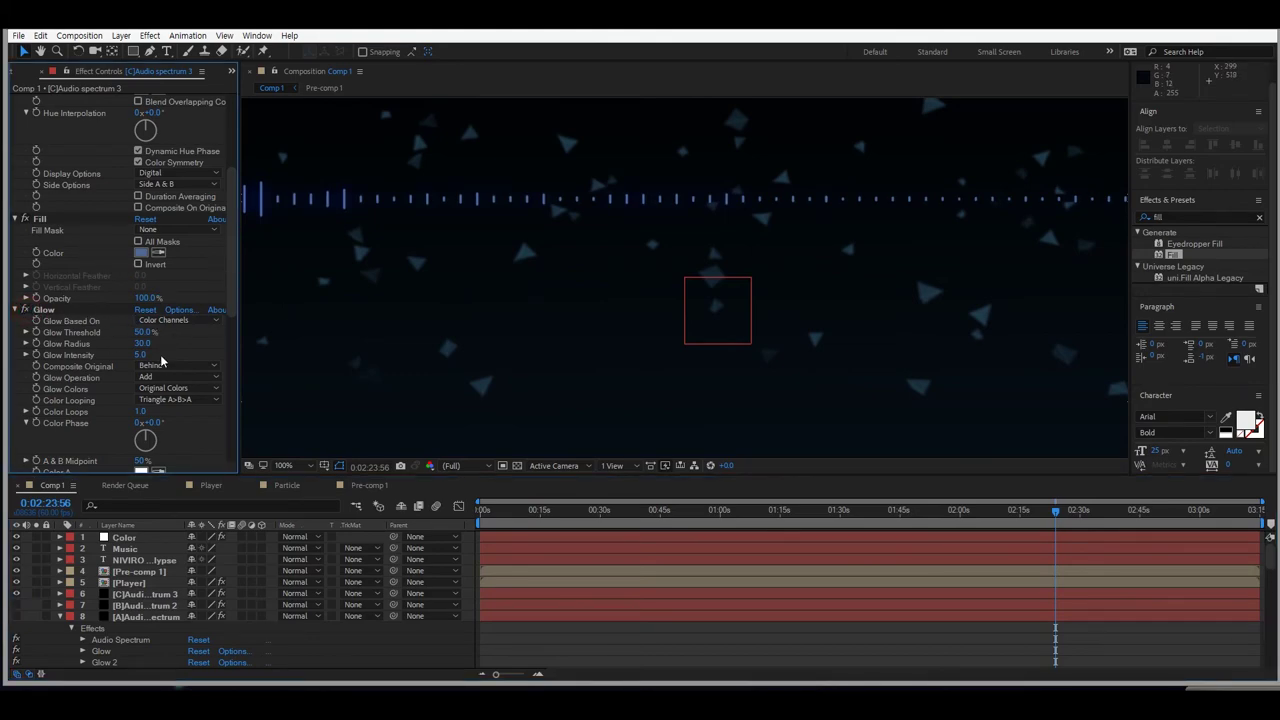
{"action": "scroll", "coordinate": [46, 407], "scroll_direction": "down", "scroll_amount": 3}
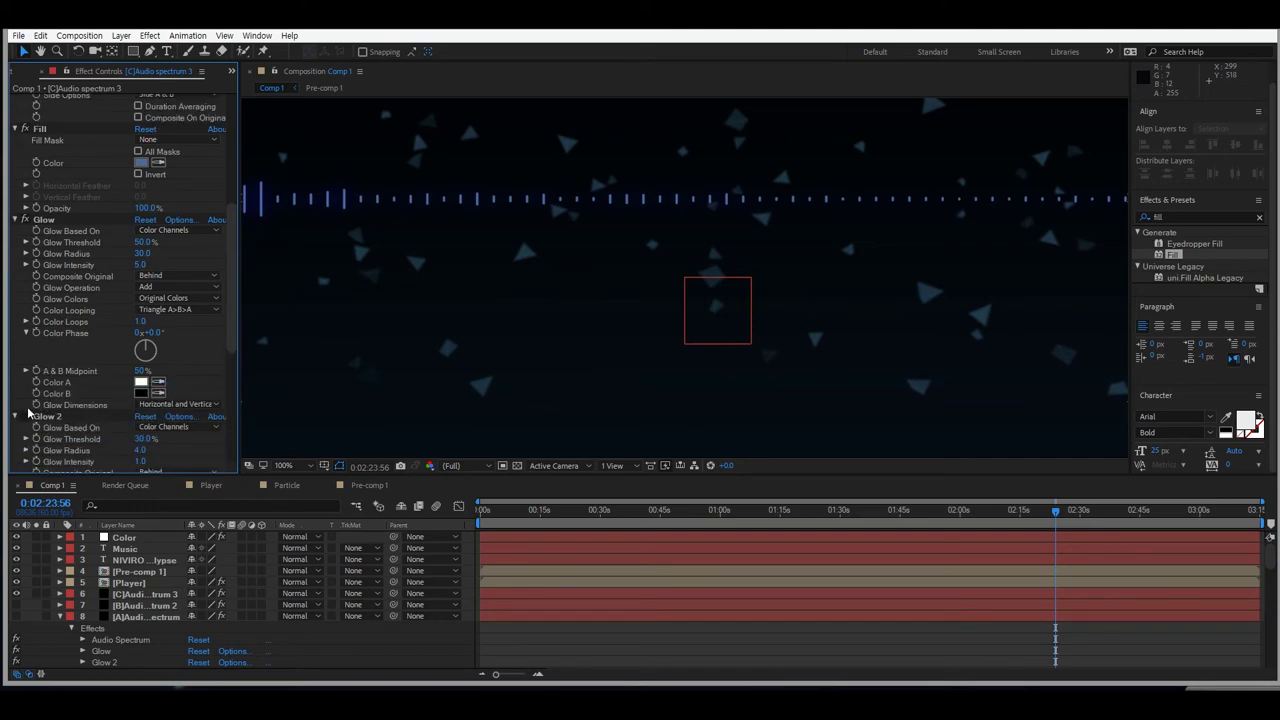
Enable Glow 2 on [C]Audio spectrum 3, try a Glow Threshold of 50% and settle on 30%.
{"action": "left_click", "coordinate": [25, 416]}
{"action": "left_click", "coordinate": [143, 439]}
{"action": "type", "text": "50"}
{"action": "key", "text": "Return"}
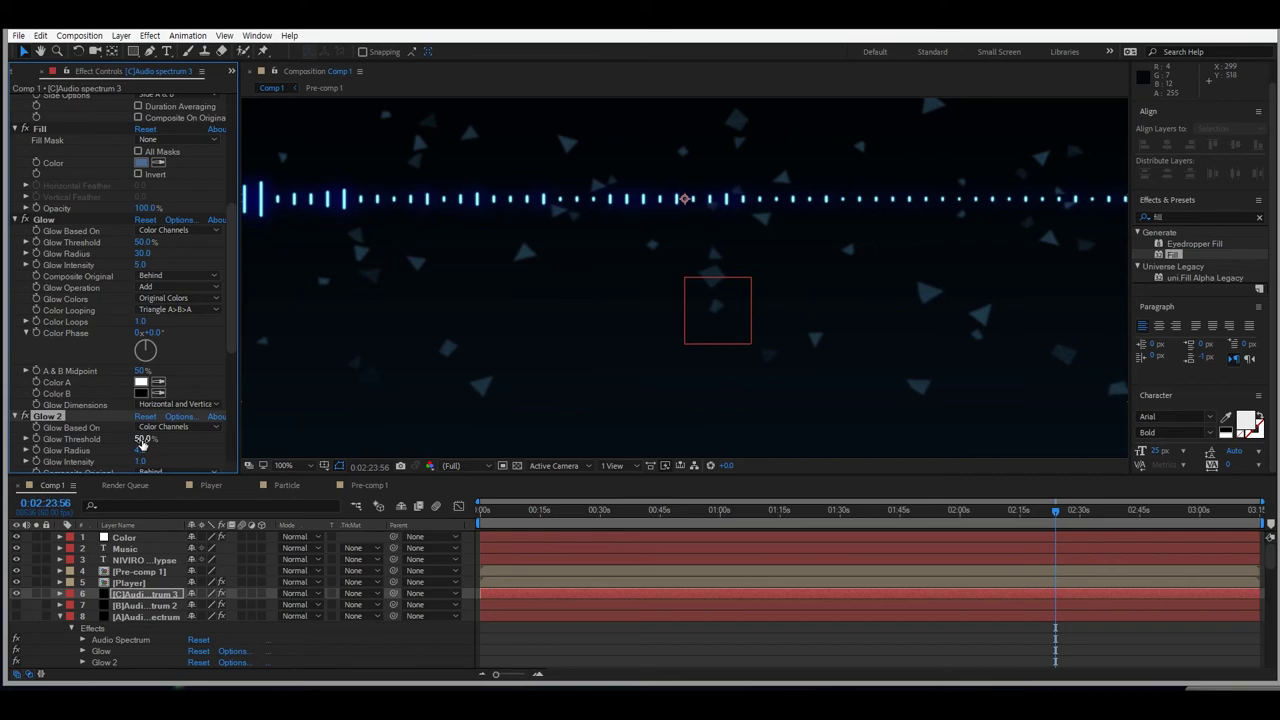
{"action": "left_click", "coordinate": [145, 440]}
{"action": "key", "text": "Return"}
{"action": "left_click", "coordinate": [145, 439]}
{"action": "type", "text": "30"}
{"action": "key", "text": "Return"}
{"action": "scroll", "coordinate": [93, 419], "scroll_direction": "down", "scroll_amount": 3}
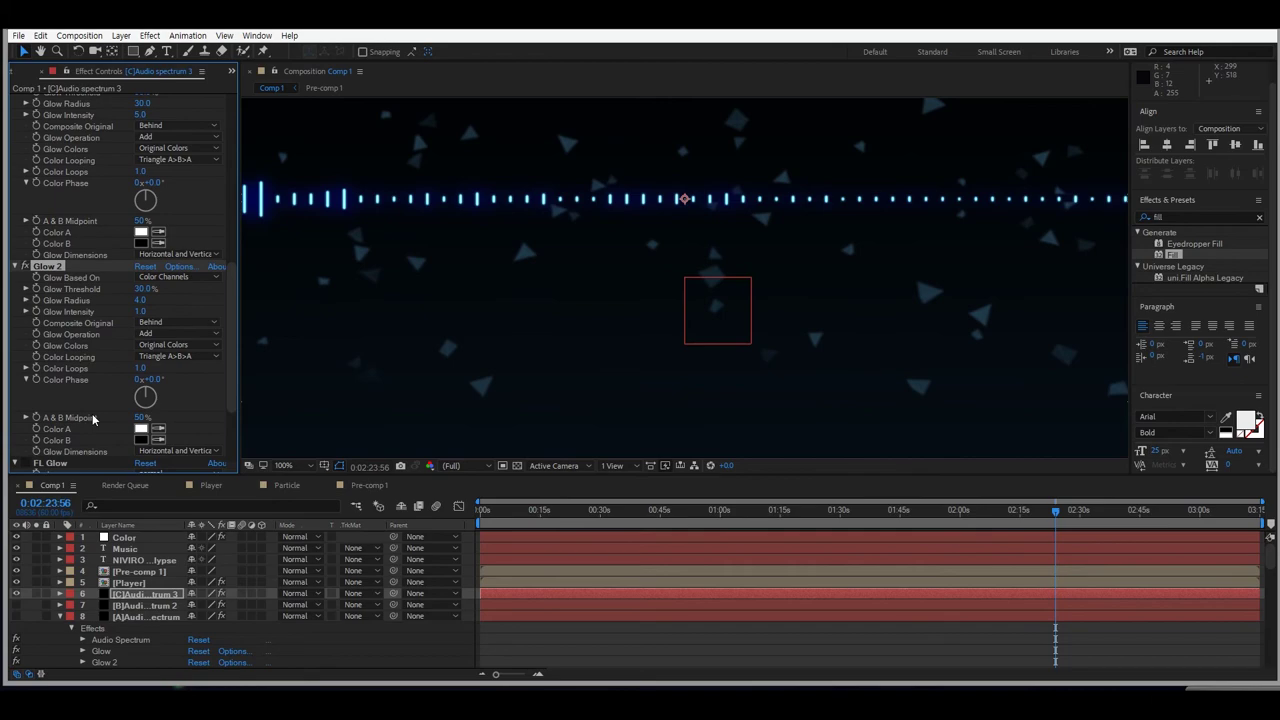
Enable FL Glow on [C]Audio spectrum 3 and set its amount to 1.
{"action": "left_click", "coordinate": [26, 464]}
{"action": "scroll", "coordinate": [80, 426], "scroll_direction": "down", "scroll_amount": 2}
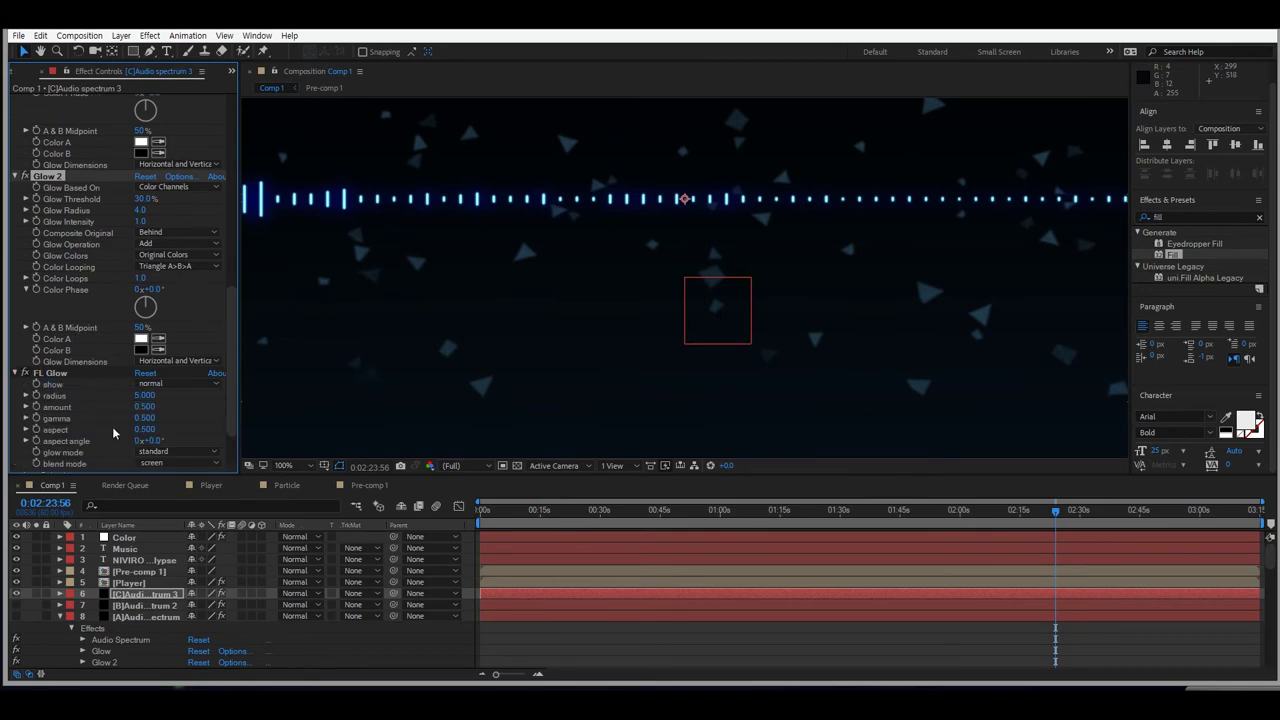
{"action": "scroll", "coordinate": [147, 411], "scroll_direction": "down", "scroll_amount": 1}
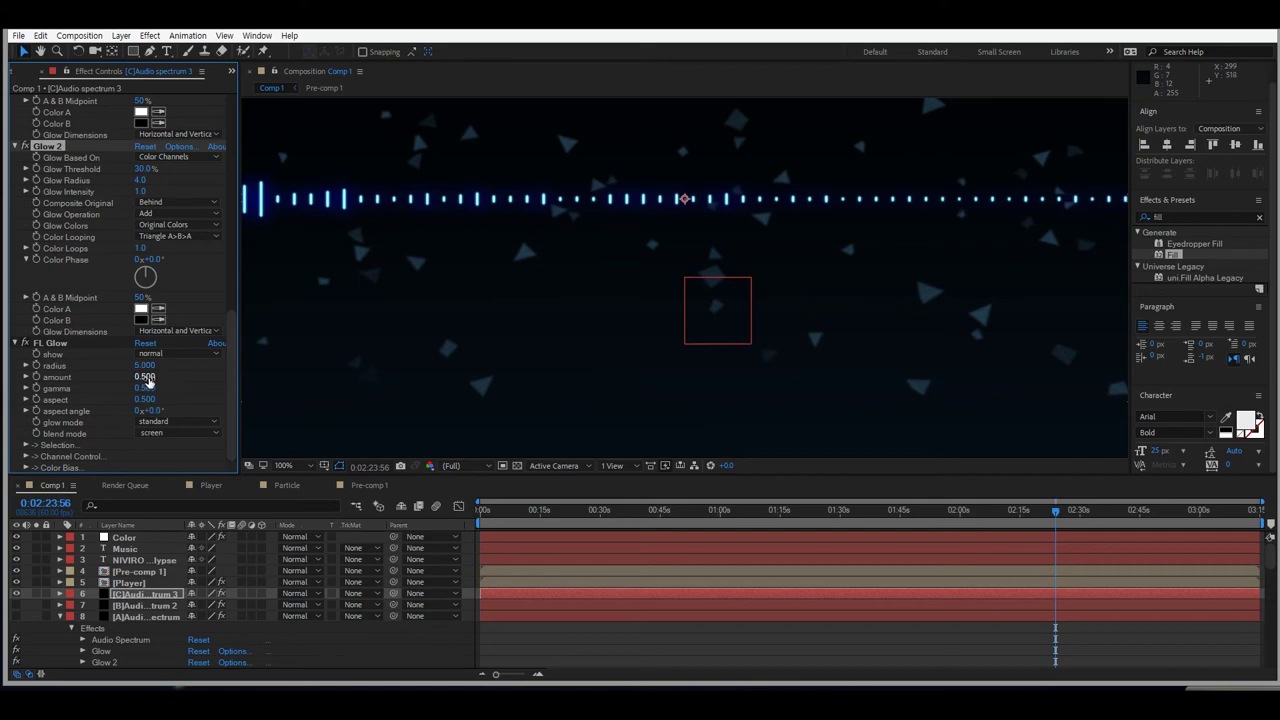
{"action": "left_click", "coordinate": [145, 377]}
{"action": "type", "text": "1"}
{"action": "key", "text": "Return"}
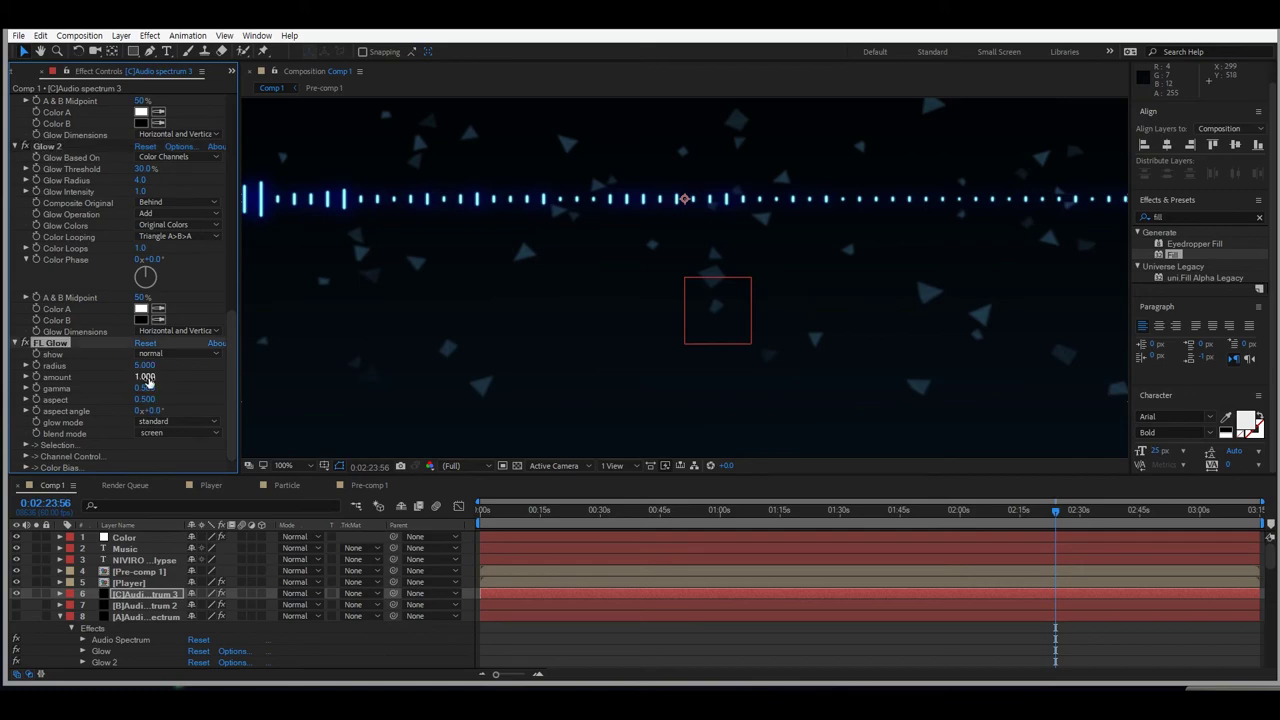
Try an FL Glow gamma of 1 on [C]Audio spectrum 3, view the whole frame and return gamma to 0.5.
{"action": "left_click", "coordinate": [145, 388]}
{"action": "key", "text": "Return"}
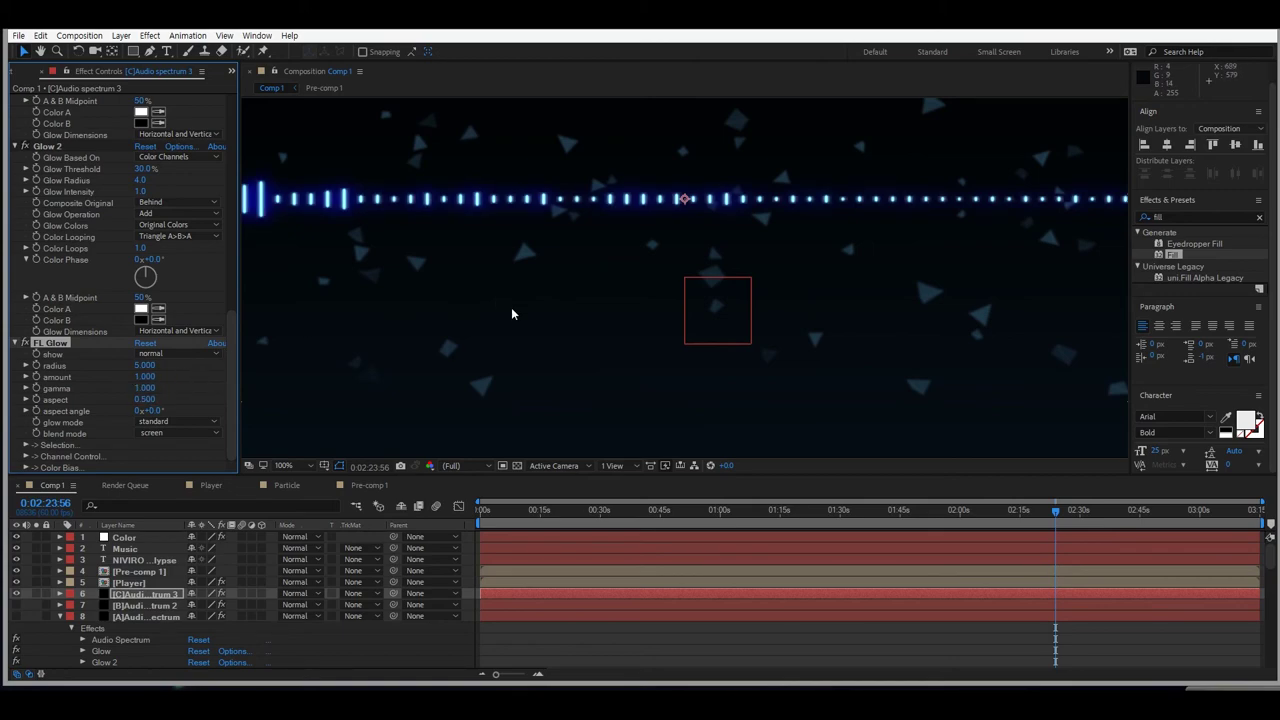
{"action": "key", "text": "comma"}
{"action": "left_click", "coordinate": [147, 388]}
{"action": "type", "text": "0.5"}
{"action": "key", "text": "Return"}
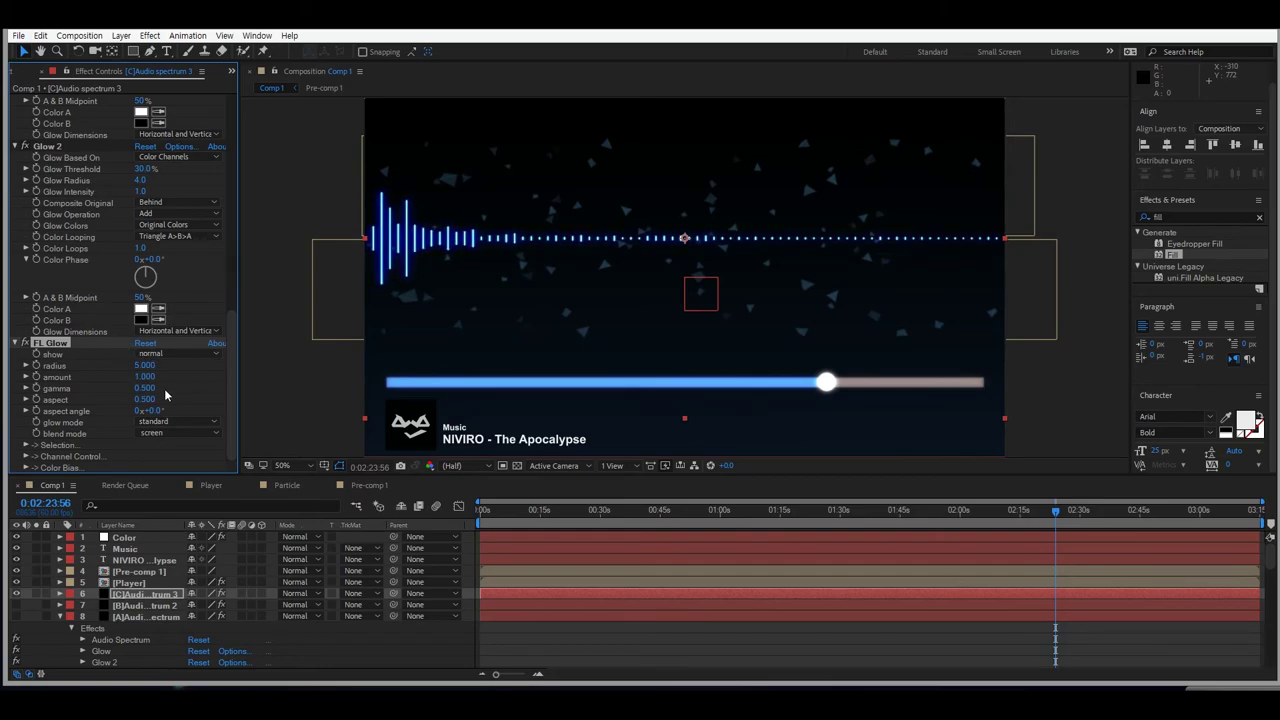
Compare the FL Glow settings of [B]Audio spectrum 2 with those of [C]Audio spectrum 3.
{"action": "left_click", "coordinate": [150, 607]}
{"action": "scroll", "coordinate": [163, 375], "scroll_direction": "down", "scroll_amount": 10}
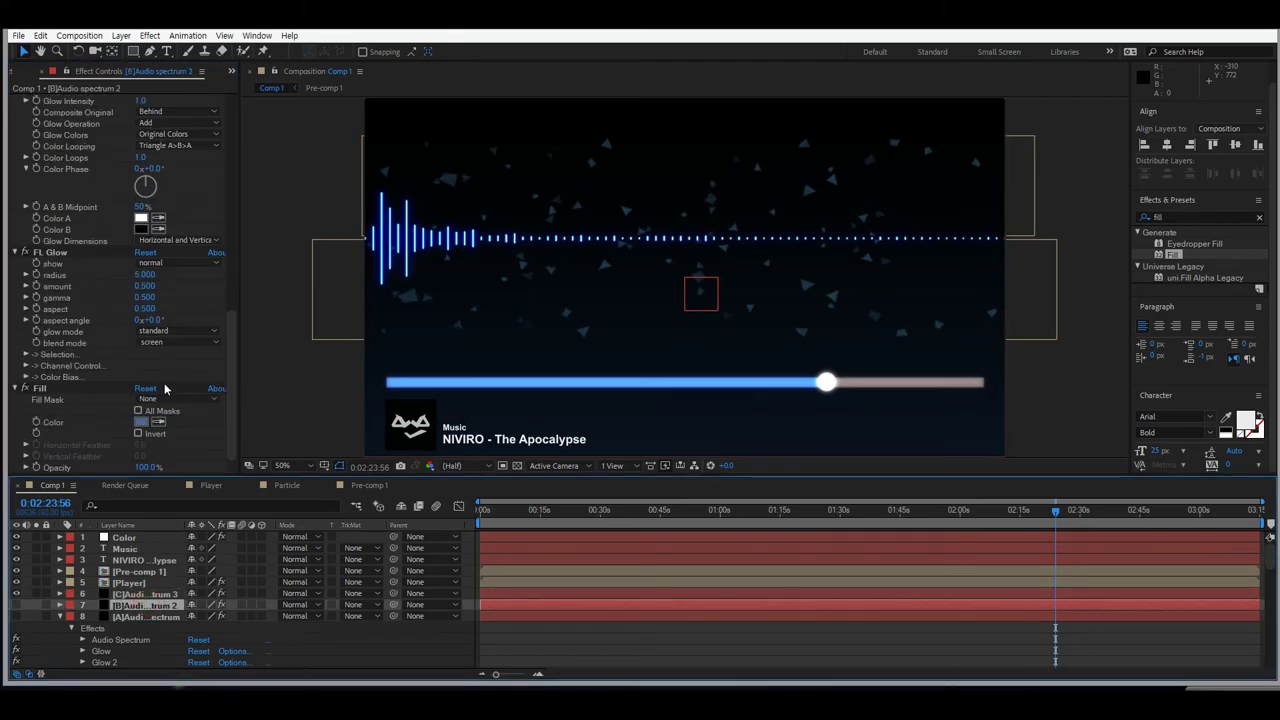
{"action": "left_click", "coordinate": [146, 297]}
{"action": "left_click", "coordinate": [153, 297]}
{"action": "left_click", "coordinate": [143, 595]}
{"action": "scroll", "coordinate": [147, 347], "scroll_direction": "down", "scroll_amount": 10}
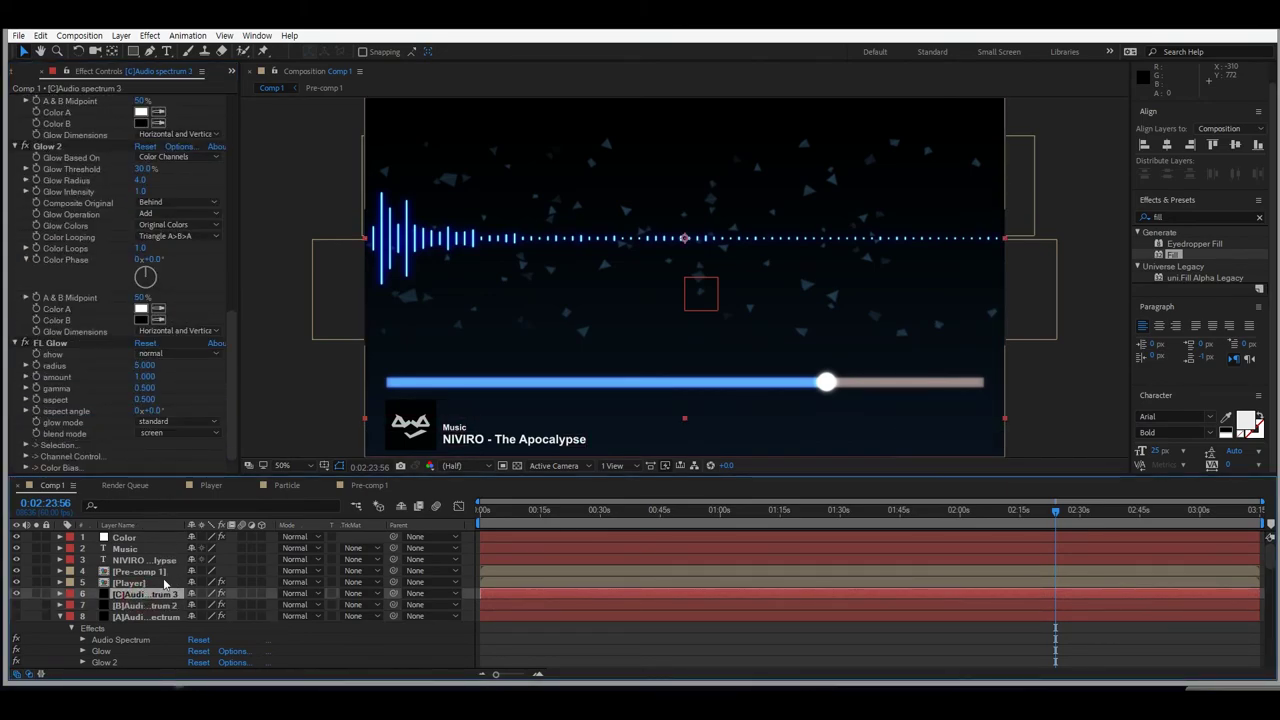
Set the FL Glow amount on [B]Audio spectrum 2 to 1.
{"action": "left_click", "coordinate": [148, 606]}
{"action": "scroll", "coordinate": [152, 322], "scroll_direction": "down", "scroll_amount": 5}
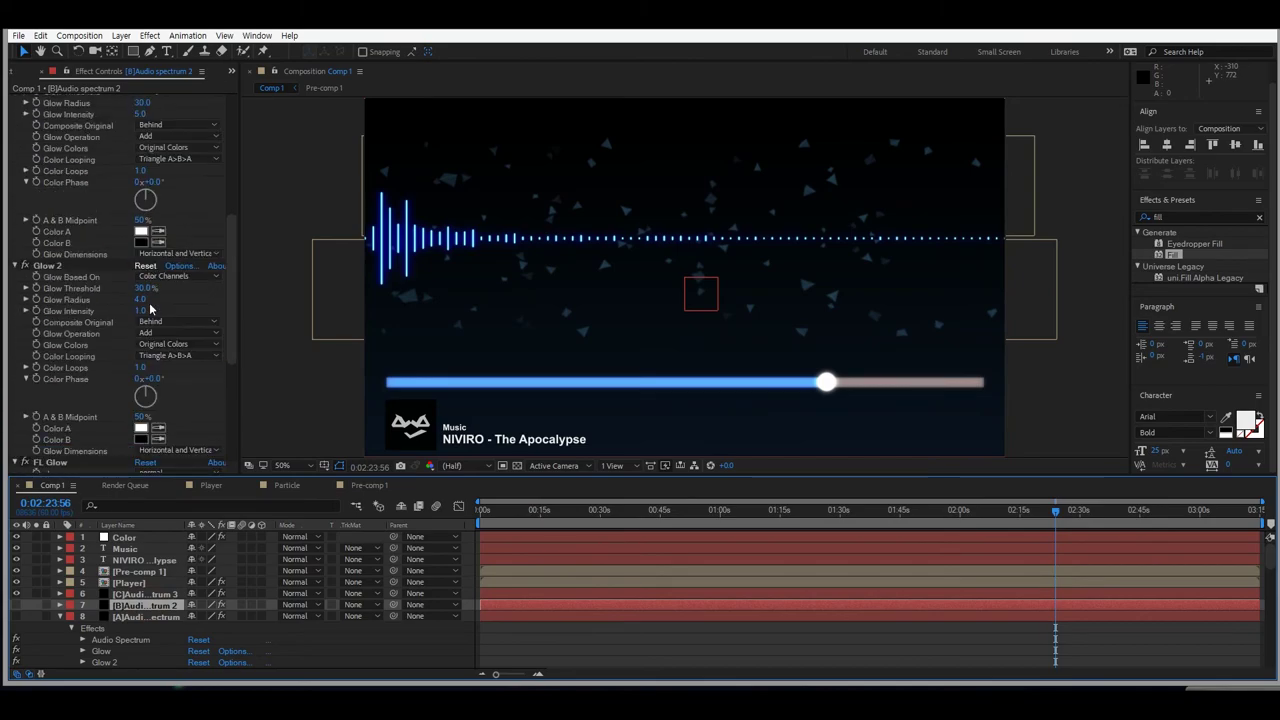
{"action": "left_click", "coordinate": [146, 286]}
{"action": "type", "text": "1"}
{"action": "key", "text": "Return"}
Move the Fill effect on [B]Audio spectrum 2 directly below the Audio Spectrum effect, above Glow.
{"action": "left_click", "coordinate": [28, 392]}
{"action": "scroll", "coordinate": [76, 110], "scroll_direction": "up", "scroll_amount": 5}
{"action": "scroll", "coordinate": [75, 105], "scroll_direction": "up", "scroll_amount": 6}
{"action": "scroll", "coordinate": [75, 101], "scroll_direction": "up", "scroll_amount": 4}
{"action": "left_click_drag", "start_coordinate": [65, 258], "coordinate": [66, 294]}
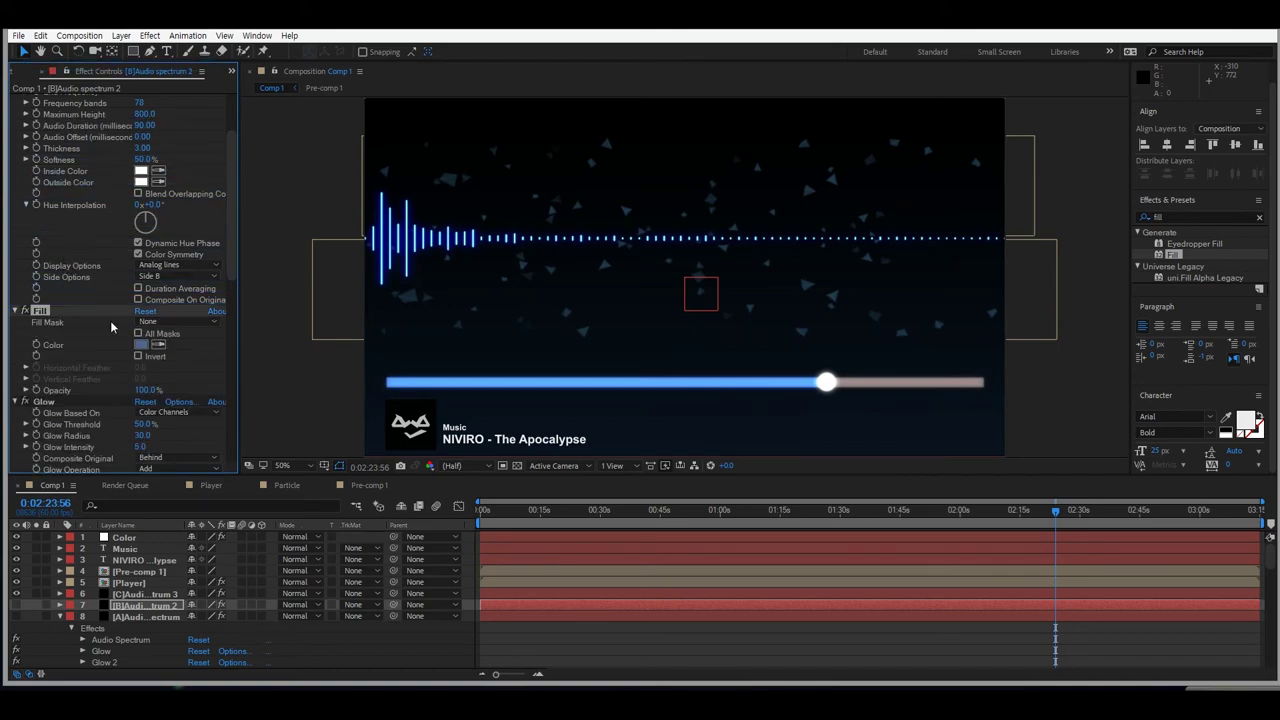
Edit the FL Glow amount on [A]Audio spectrum and move its Fill effect above Glow, directly below the Audio Spectrum effect.
{"action": "left_click", "coordinate": [147, 617]}
{"action": "scroll", "coordinate": [156, 376], "scroll_direction": "down", "scroll_amount": 10}
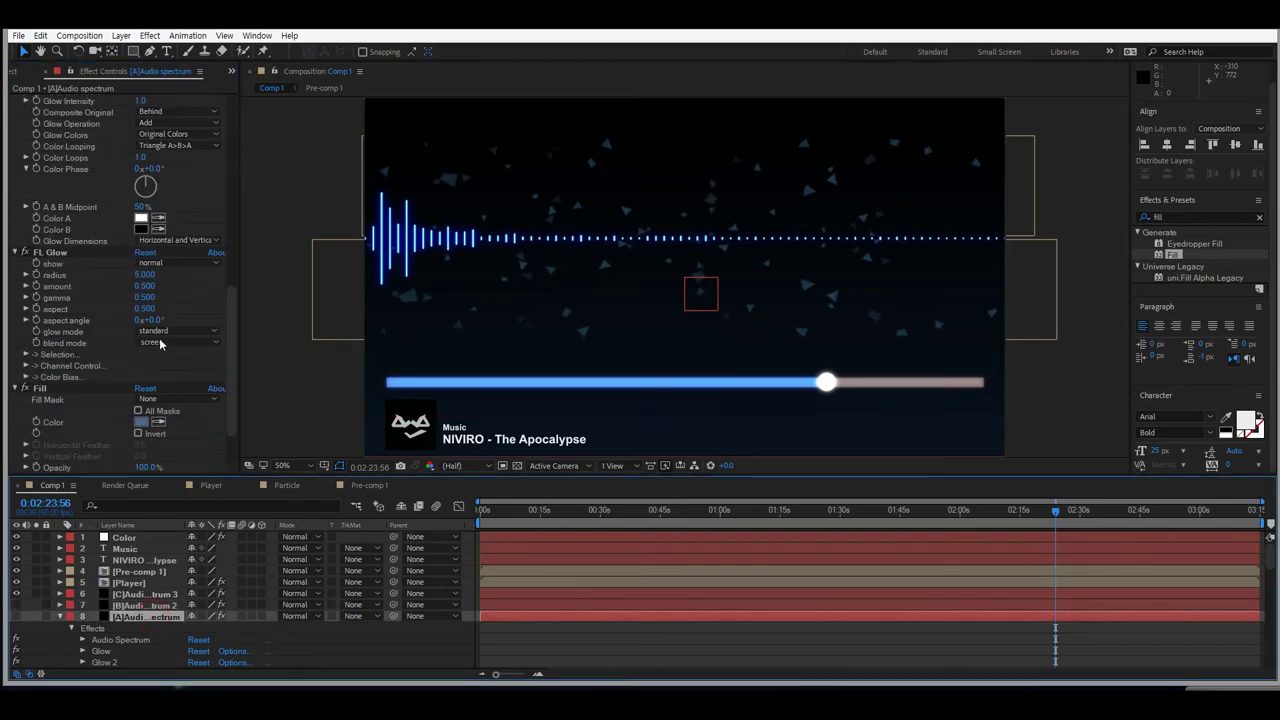
{"action": "left_click", "coordinate": [146, 286]}
{"action": "left_click_drag", "start_coordinate": [47, 388], "coordinate": [87, 357]}
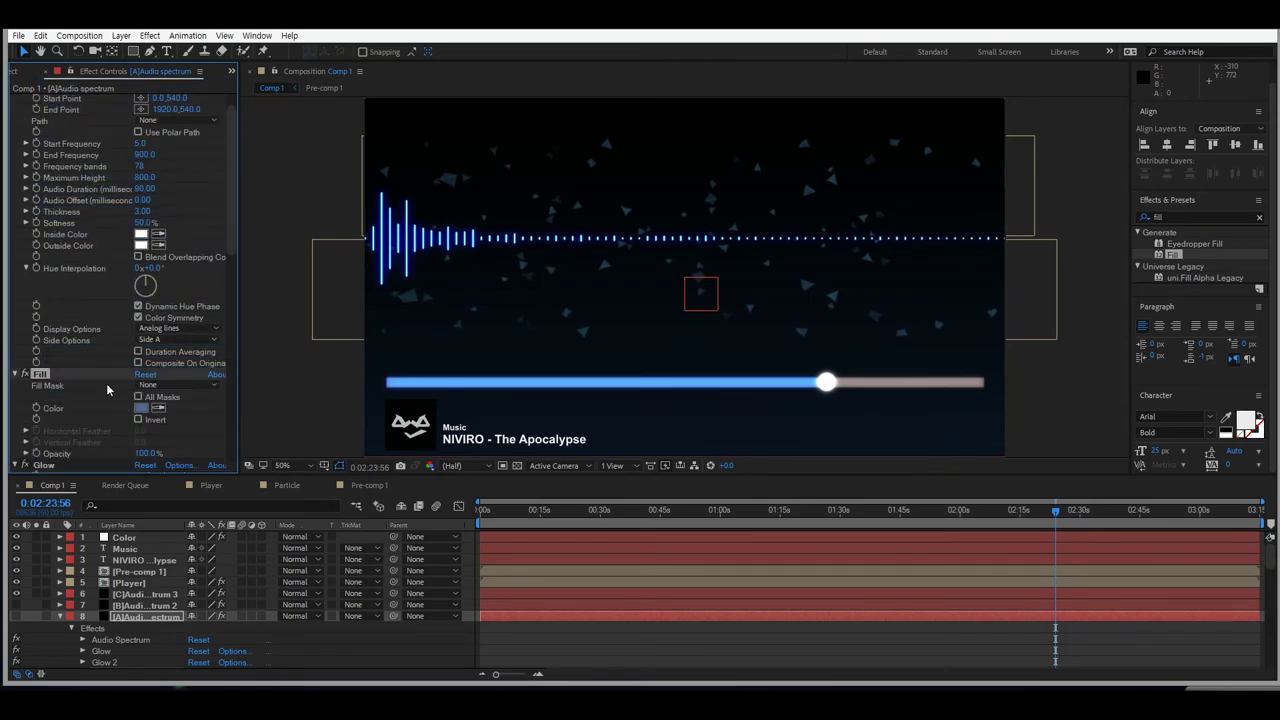
Compare the effect order and the Glow and Glow 2 settings of [C]Audio spectrum 3 and [B]Audio spectrum 2.
{"action": "left_click", "coordinate": [125, 596]}
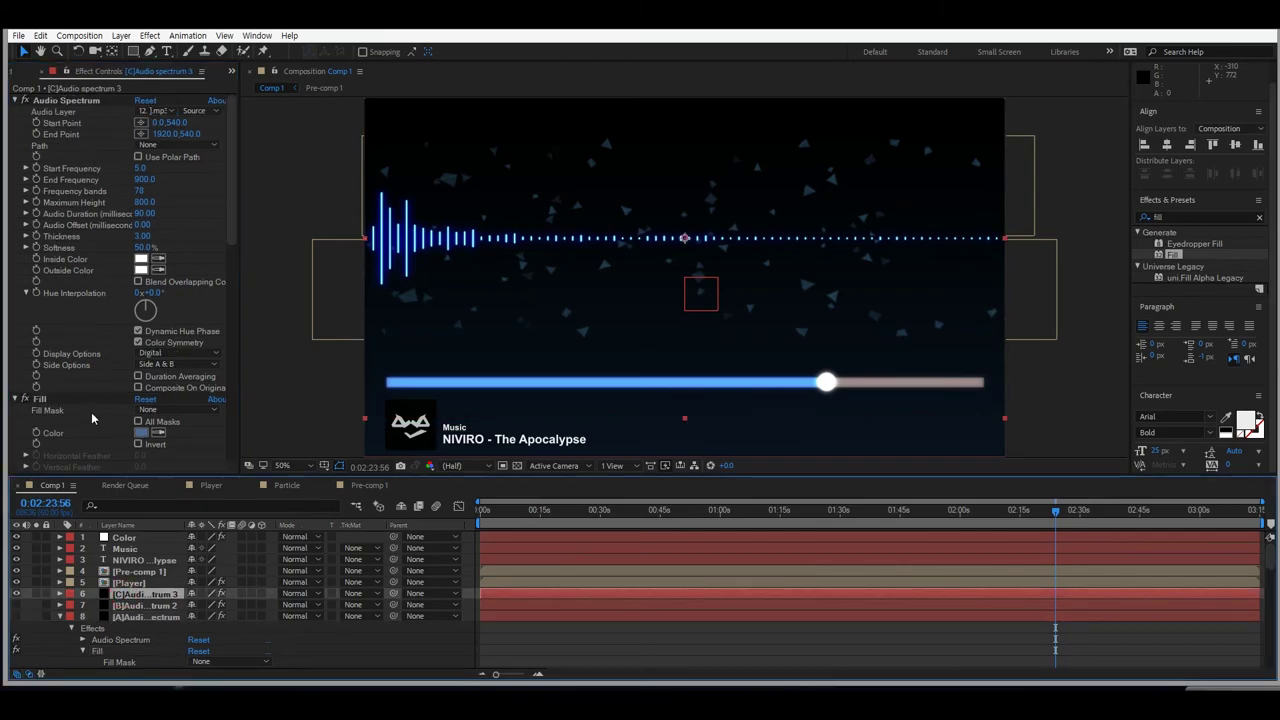
{"action": "scroll", "coordinate": [93, 406], "scroll_direction": "down", "scroll_amount": 6}
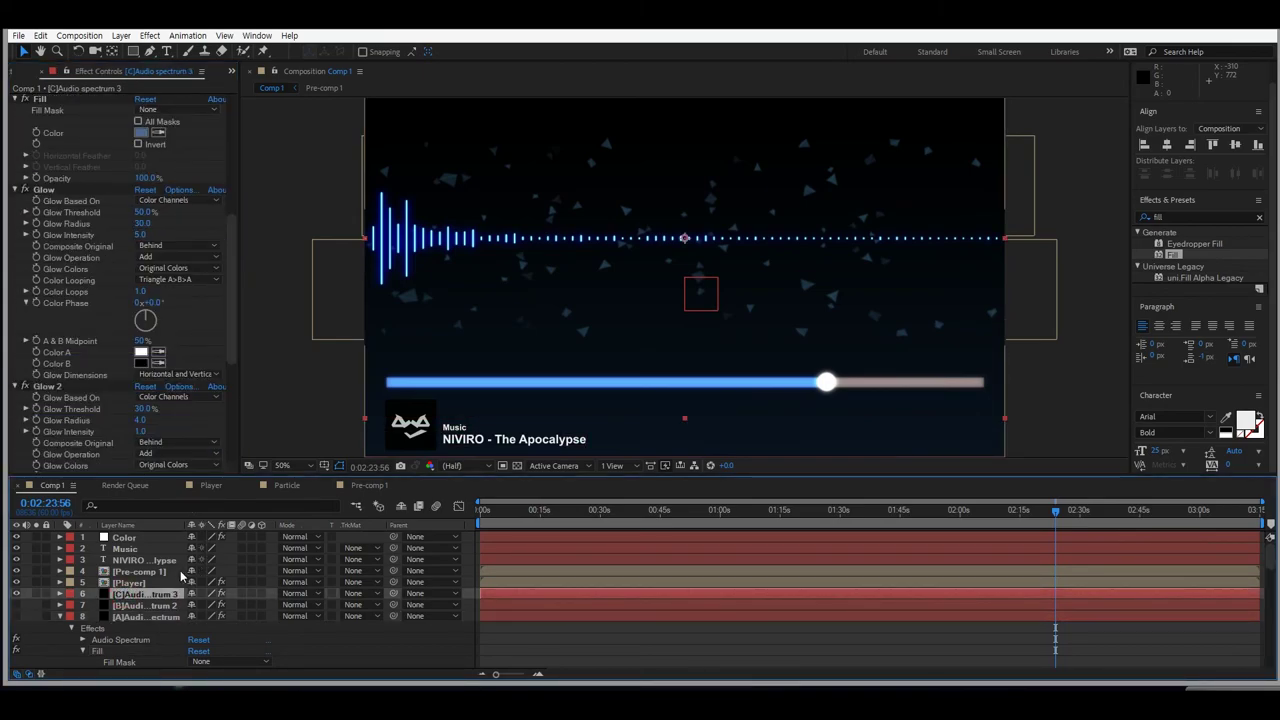
{"action": "left_click", "coordinate": [167, 606]}
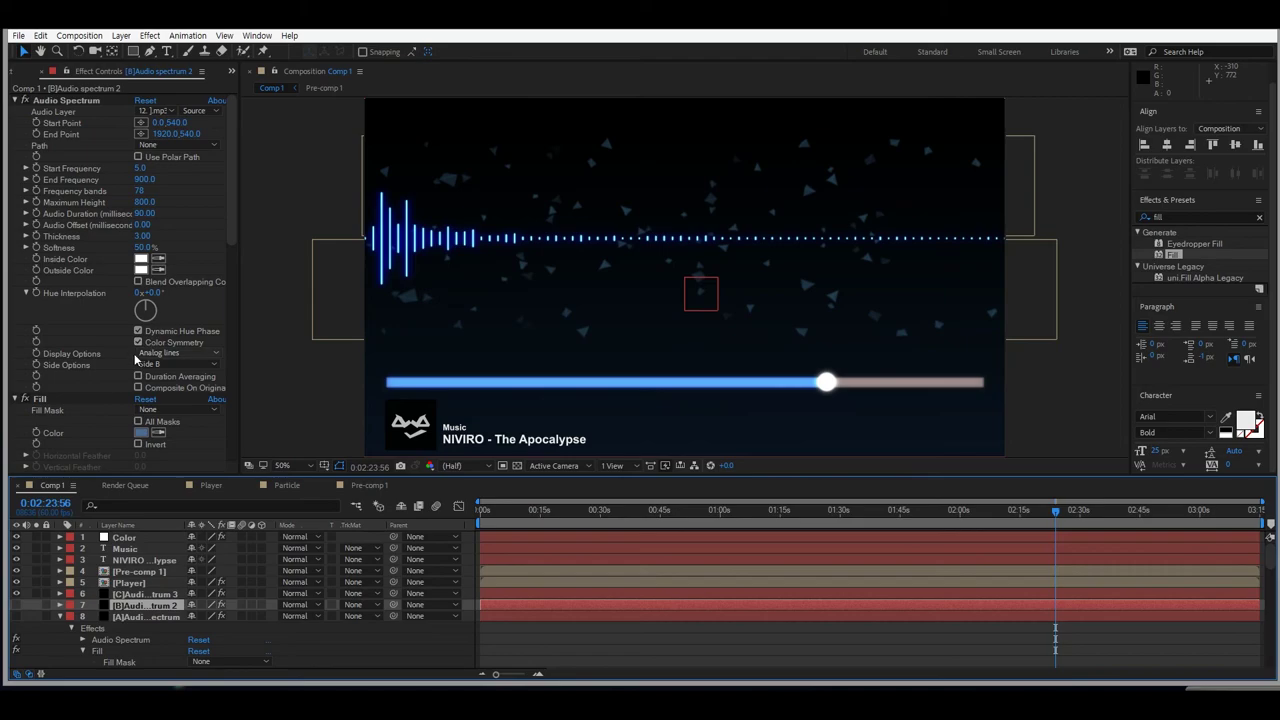
{"action": "scroll", "coordinate": [150, 412], "scroll_direction": "down", "scroll_amount": 6}
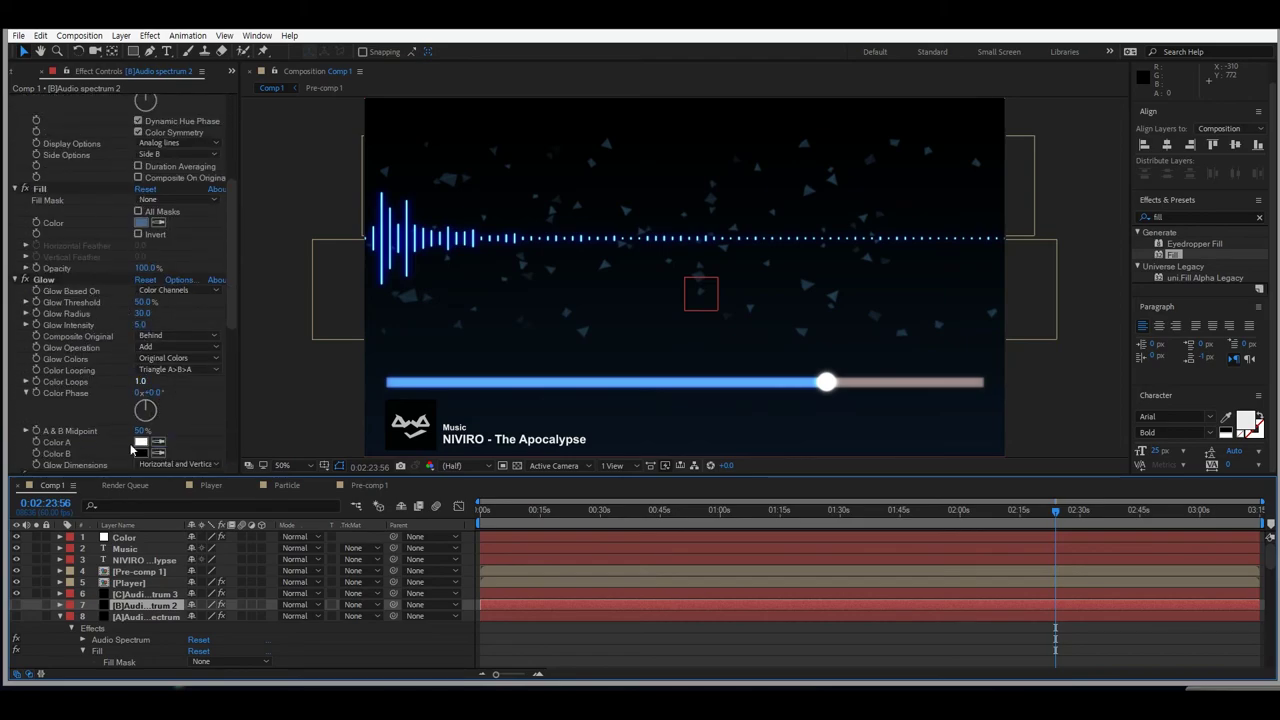
{"action": "scroll", "coordinate": [170, 416], "scroll_direction": "down", "scroll_amount": 4}
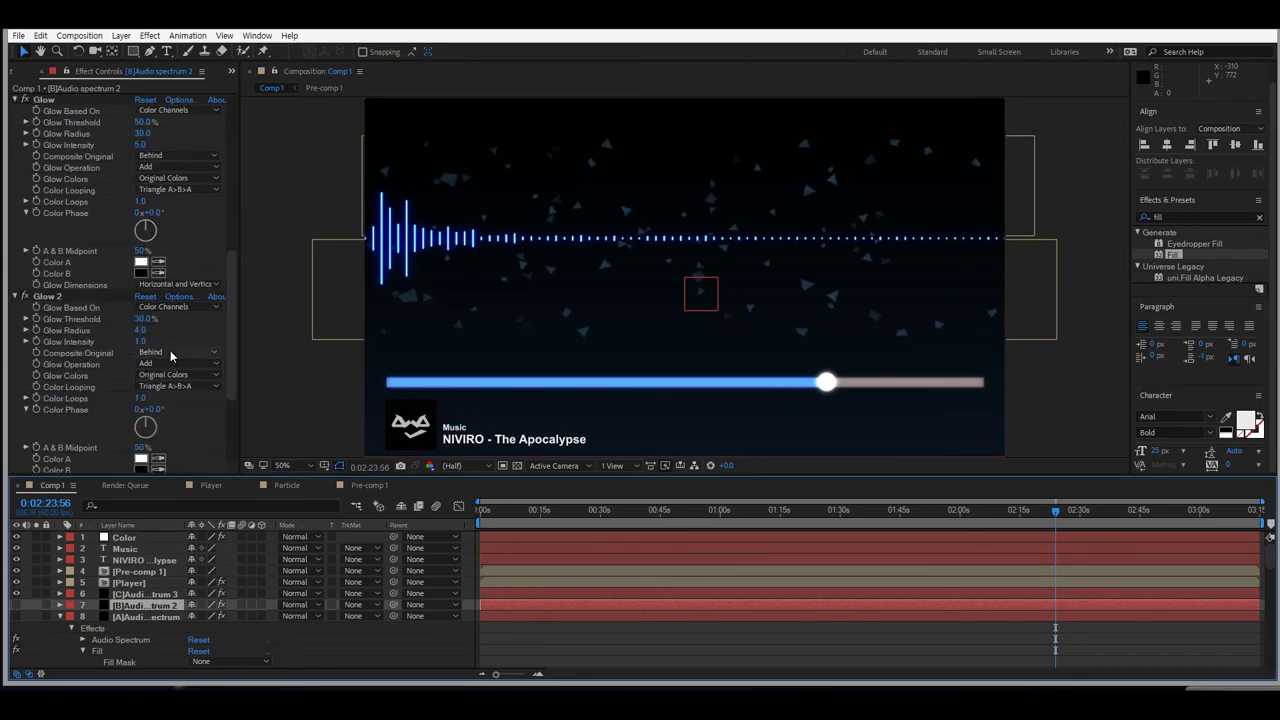
{"action": "left_click", "coordinate": [127, 596]}
{"action": "scroll", "coordinate": [177, 393], "scroll_direction": "down", "scroll_amount": 7}
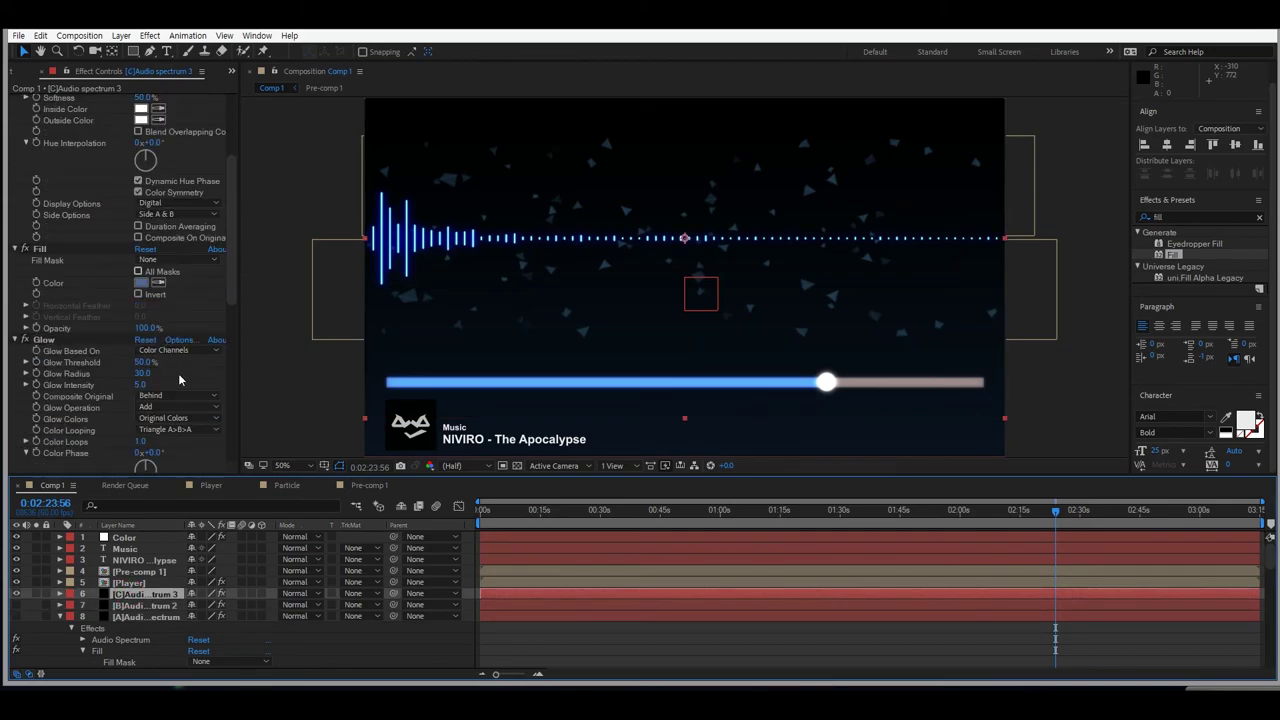
{"action": "scroll", "coordinate": [177, 393], "scroll_direction": "down", "scroll_amount": 6}
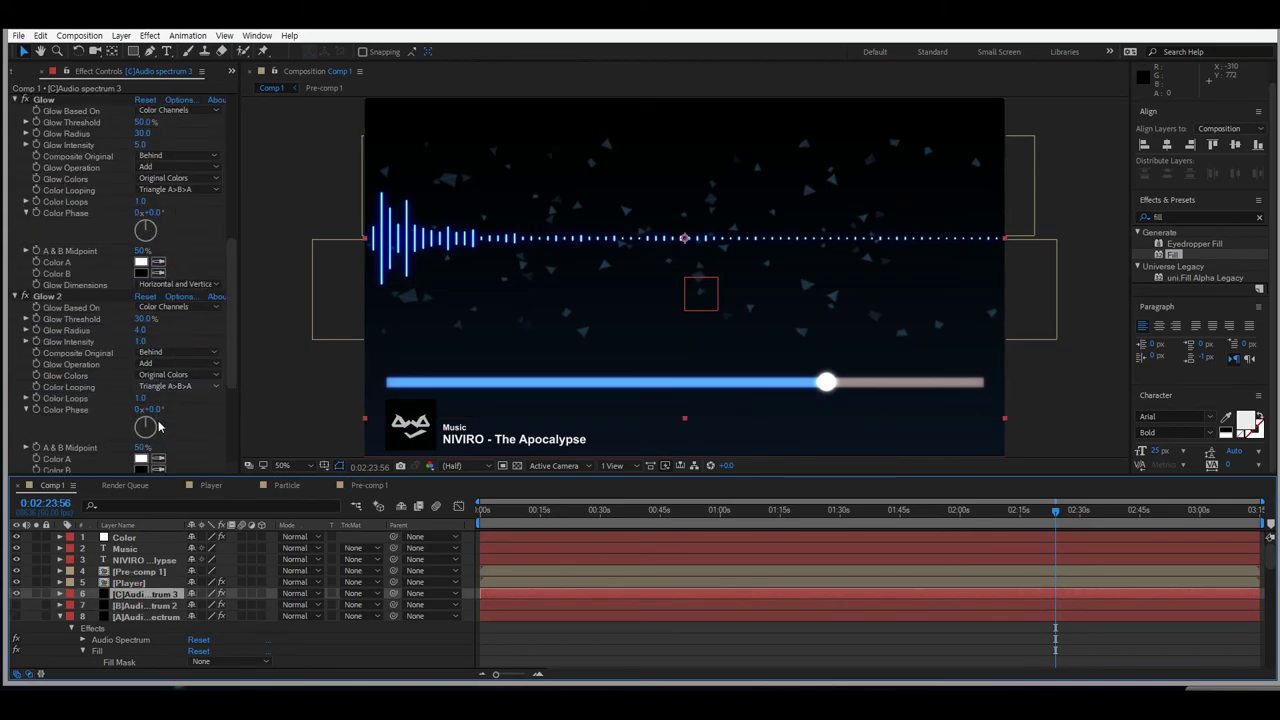
Make the [B]Audio spectrum 2 and [A]Audio spectrum layers visible again and preview the combined waveform at 0:02:17:06.
{"action": "left_click", "coordinate": [125, 606]}
{"action": "scroll", "coordinate": [122, 357], "scroll_direction": "down", "scroll_amount": 3}
{"action": "scroll", "coordinate": [108, 304], "scroll_direction": "down", "scroll_amount": 1}
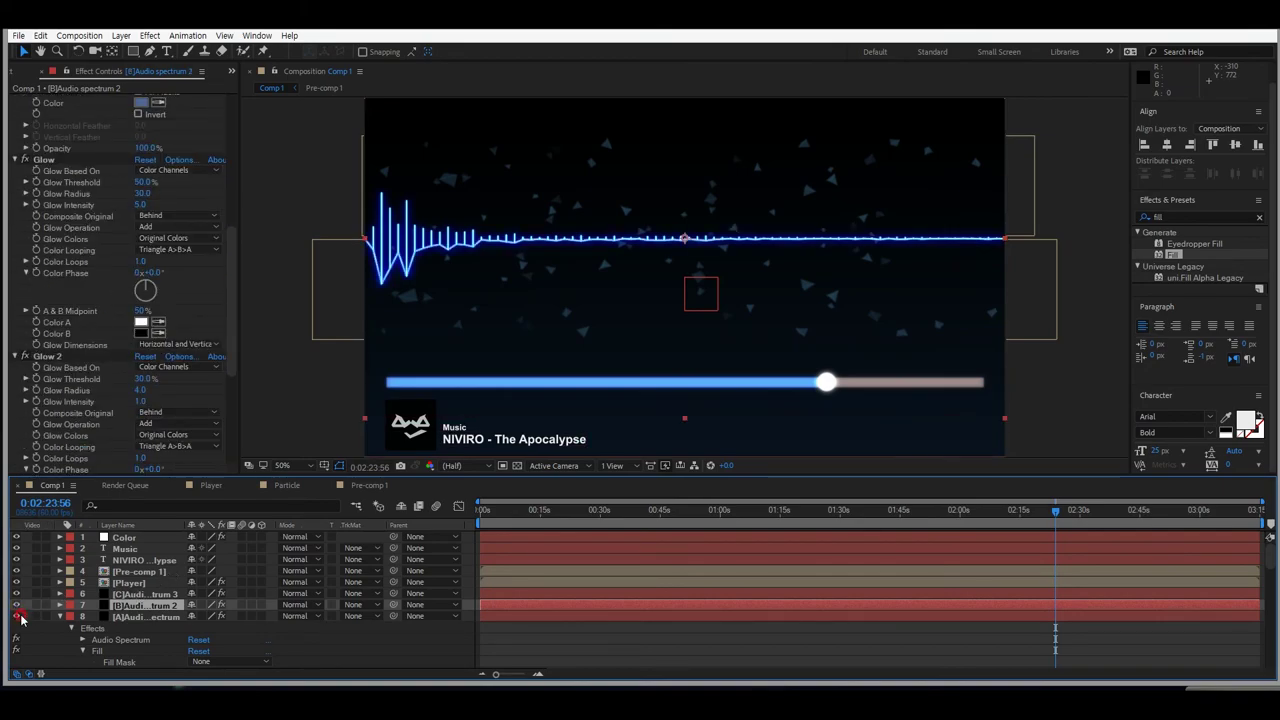
{"action": "left_click", "coordinate": [284, 386]}
{"action": "key", "text": "comma"}
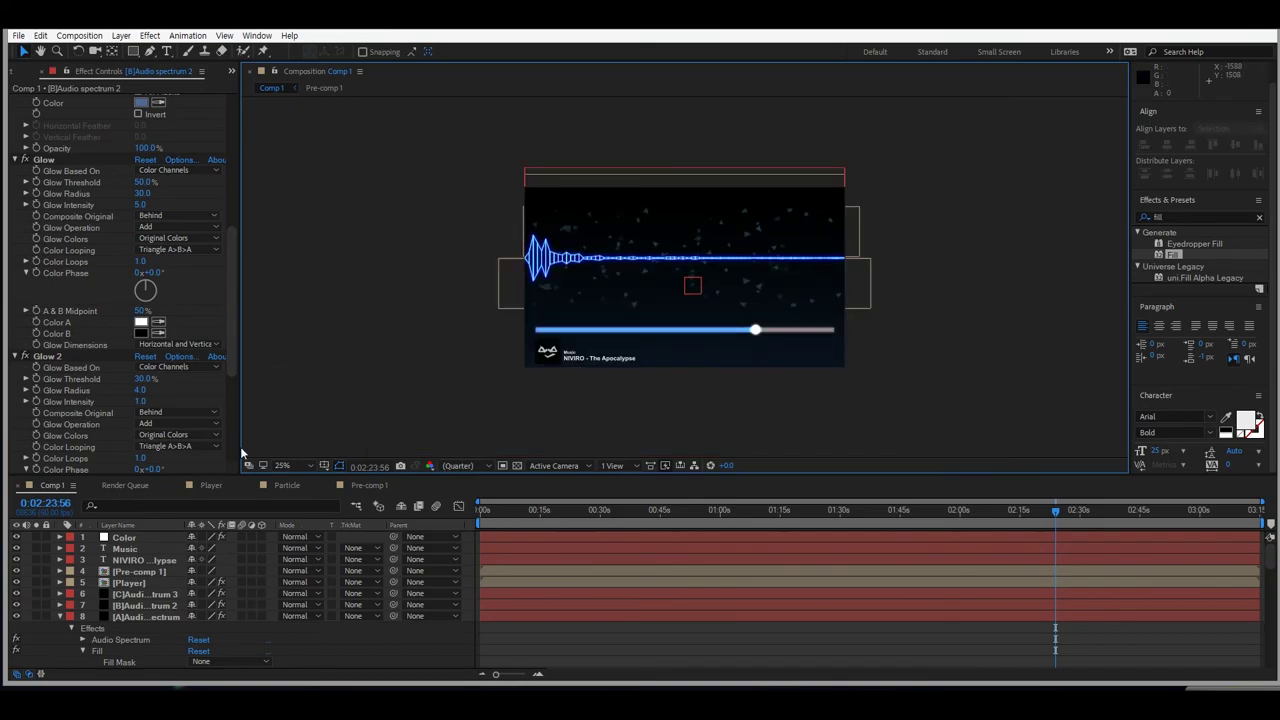
{"action": "key", "text": "period"}
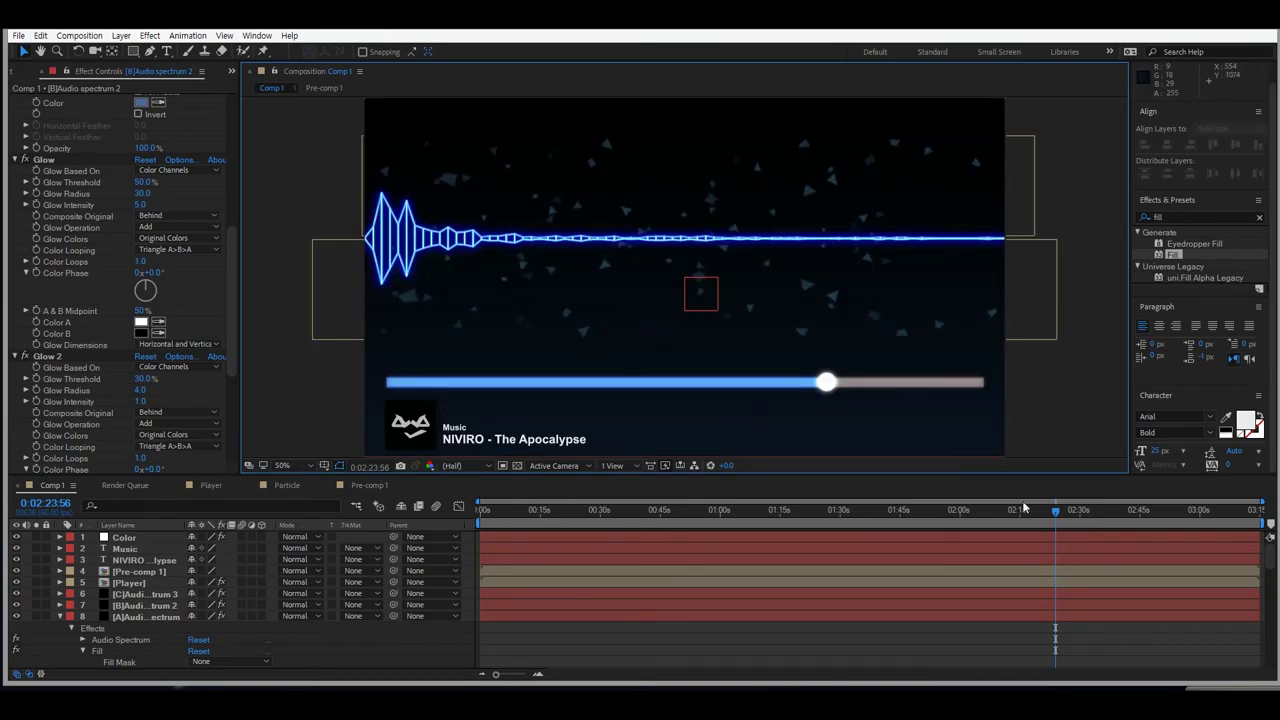
{"action": "left_click_drag", "start_coordinate": [1049, 516], "coordinate": [1028, 512]}
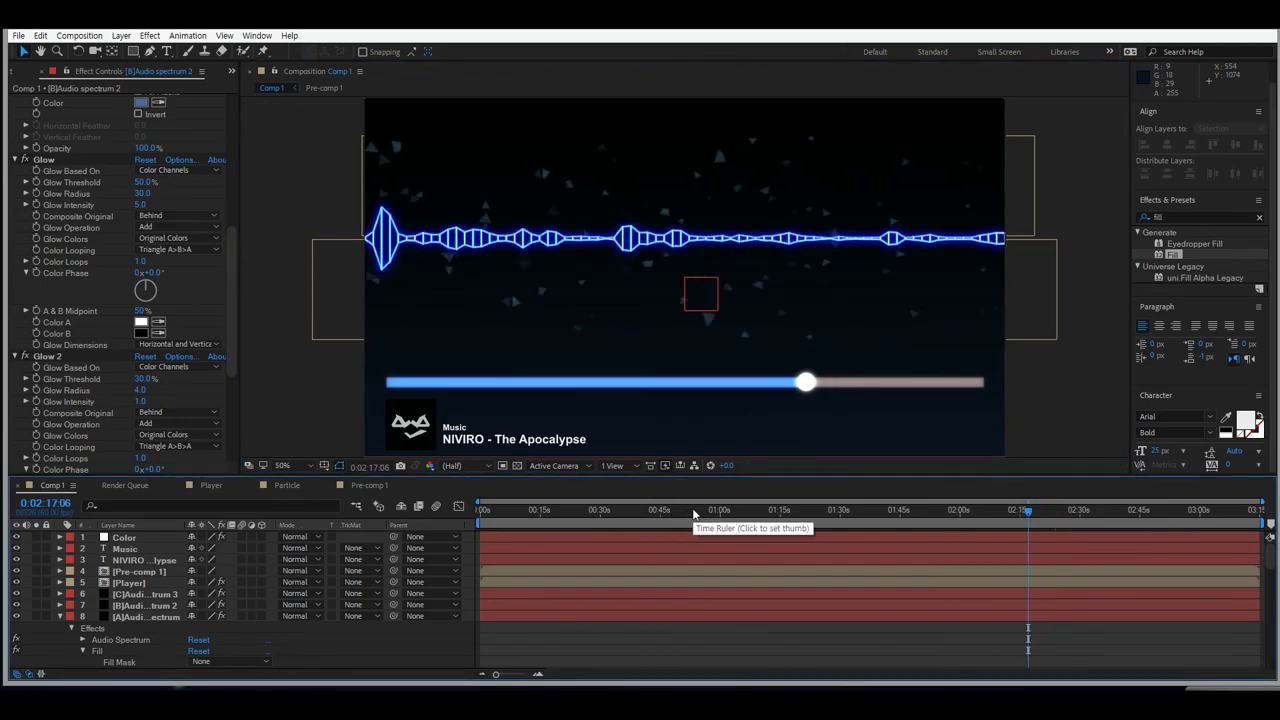
{"action": "key", "text": "period"}
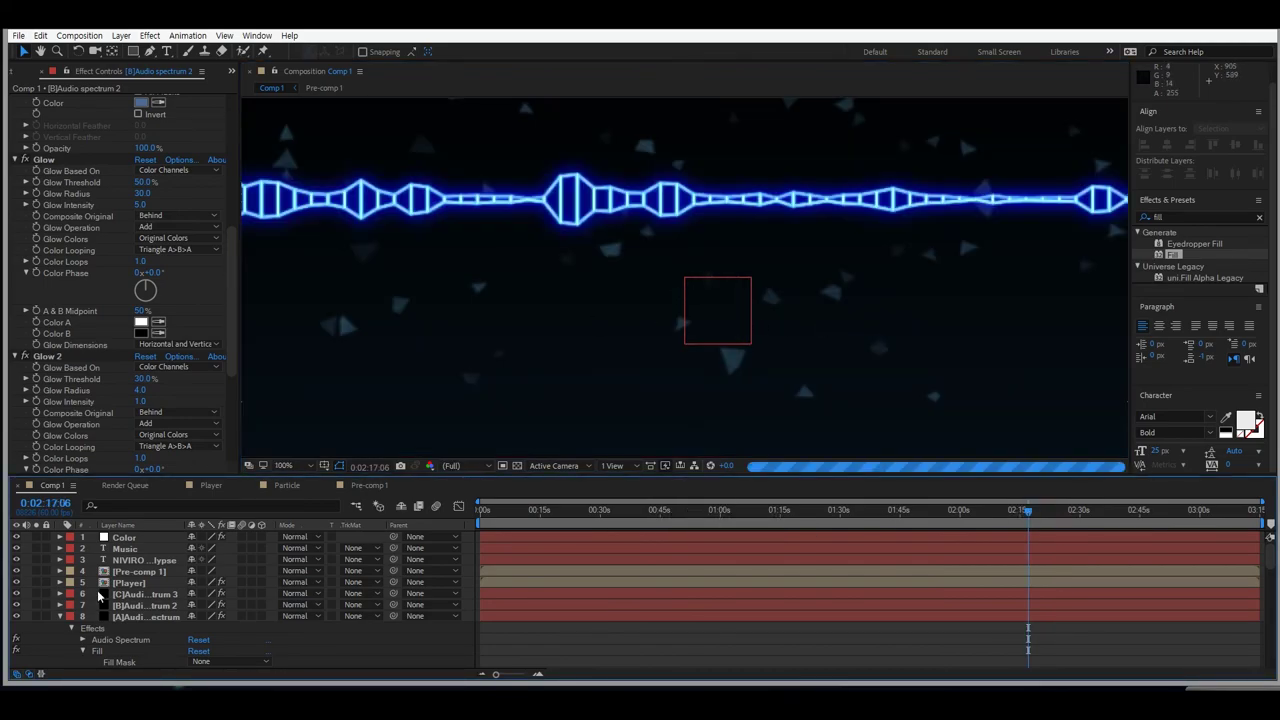
Check the visibility of [C]Audio spectrum 3 and move the layer directly below [A]Audio spectrum.
{"action": "left_click", "coordinate": [16, 594]}
{"action": "left_click", "coordinate": [16, 594]}
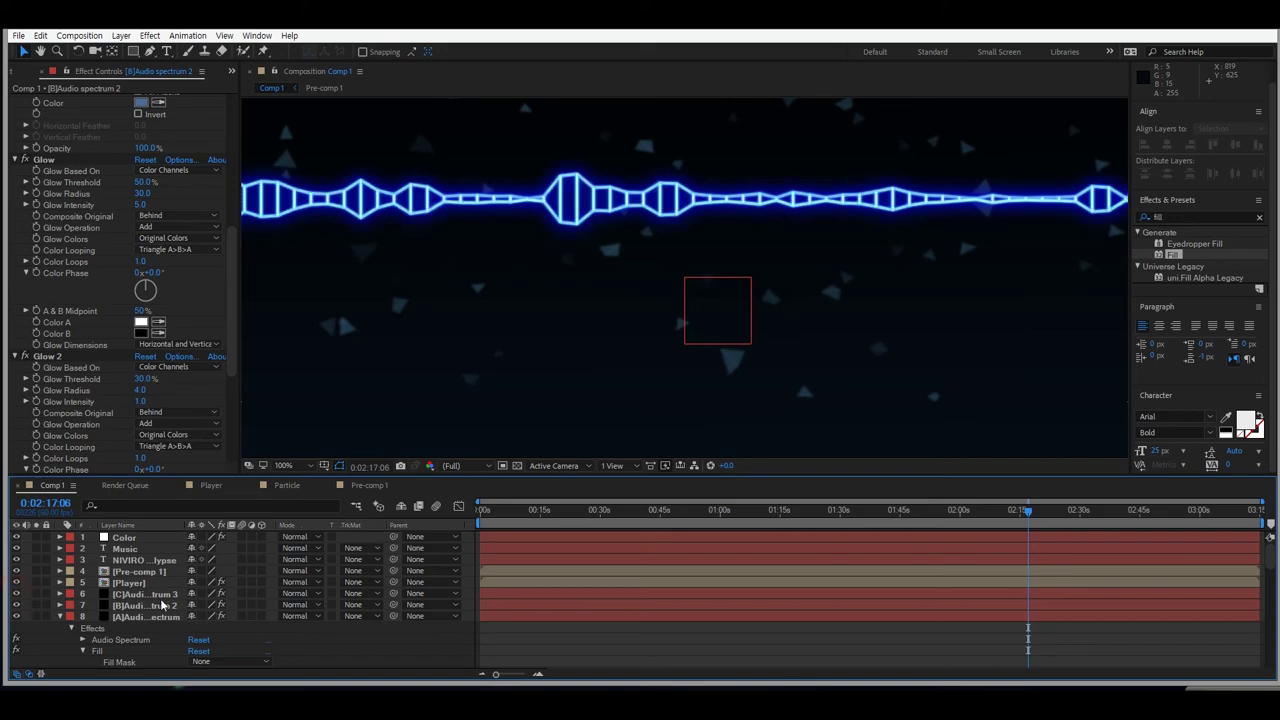
{"action": "left_click", "coordinate": [59, 617]}
{"action": "left_click_drag", "start_coordinate": [140, 594], "coordinate": [148, 632]}
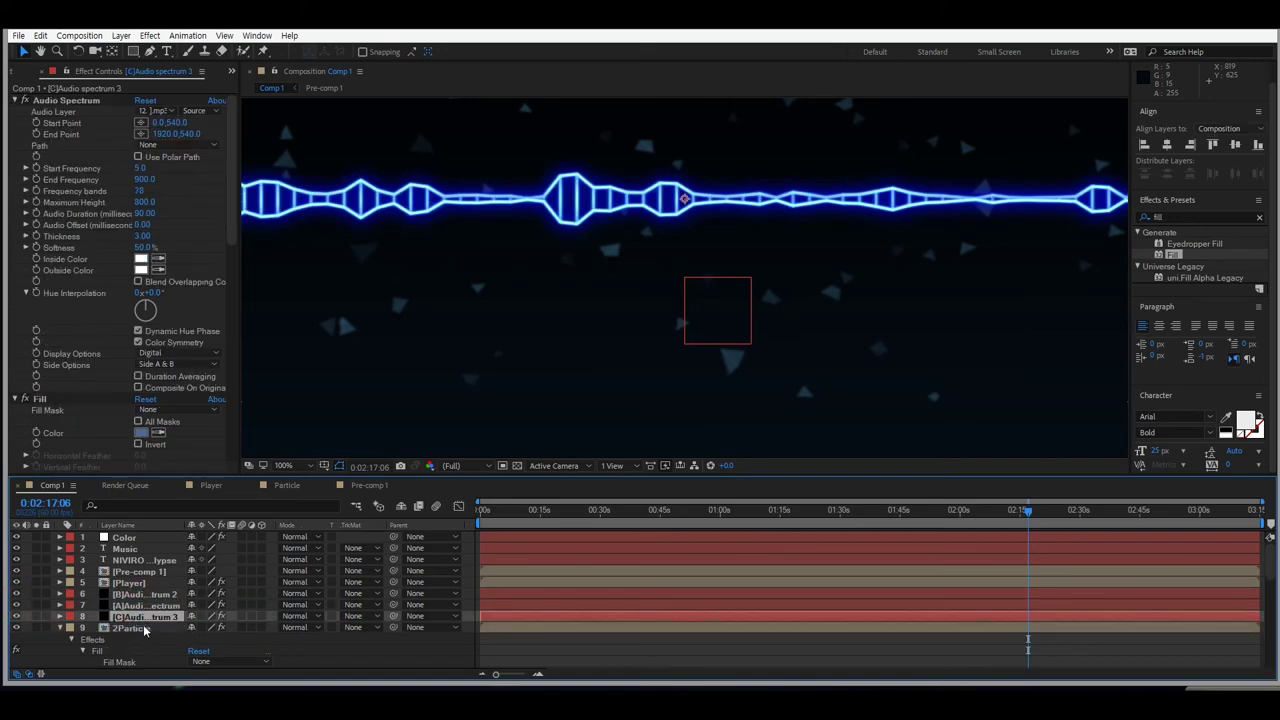
{"action": "key", "text": "comma"}
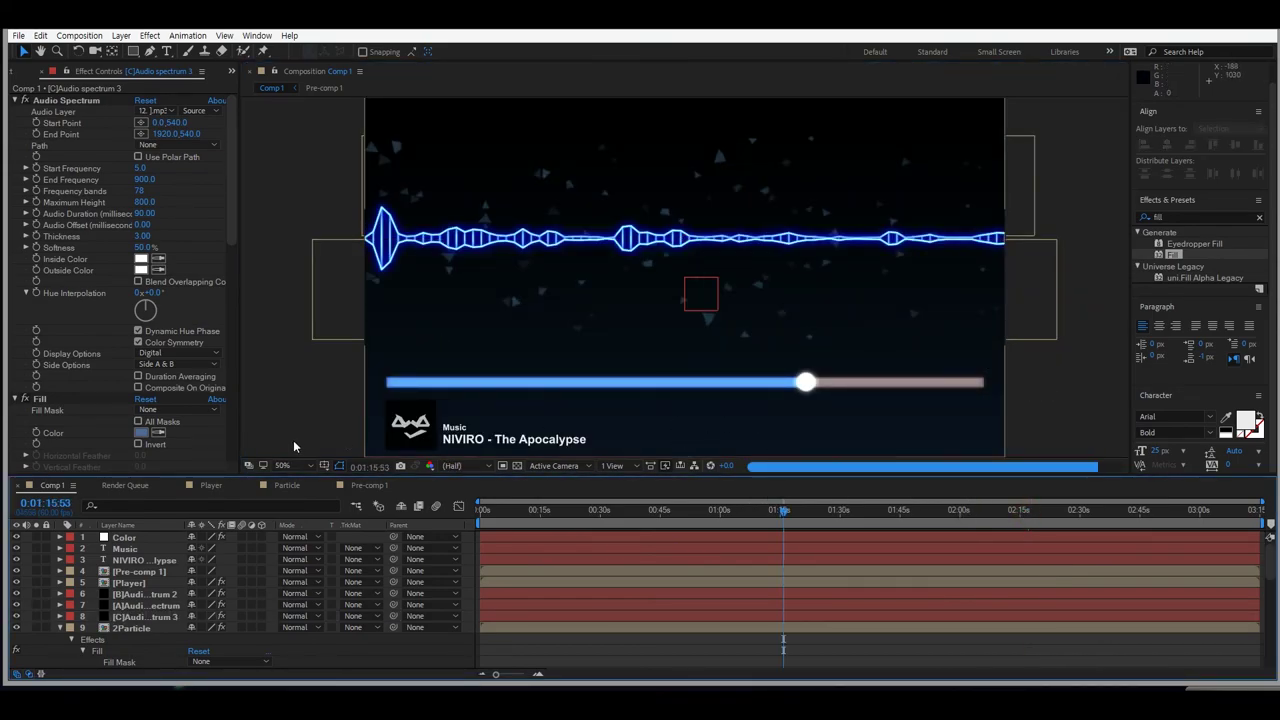
Delete the FL Glow effect from the [C]Audio spectrum 3 layer.
{"action": "scroll", "coordinate": [58, 384], "scroll_direction": "down", "scroll_amount": 3}
{"action": "scroll", "coordinate": [58, 384], "scroll_direction": "down", "scroll_amount": 10}
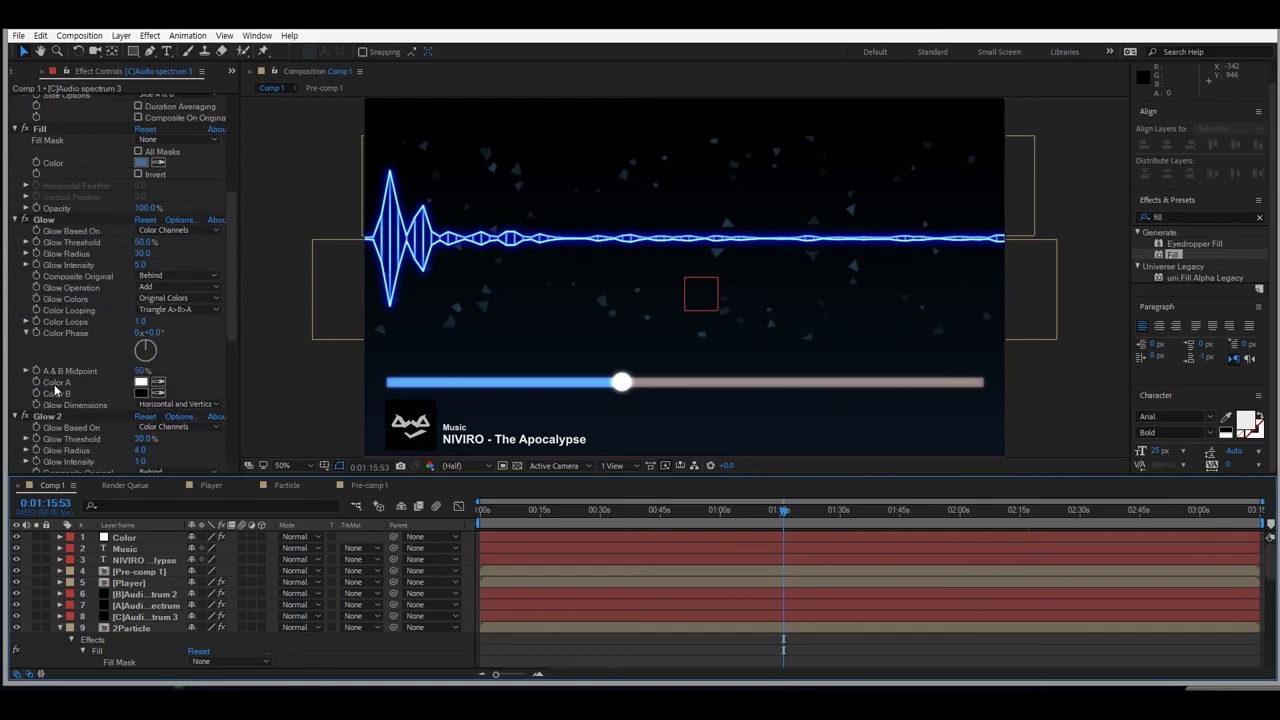
{"action": "left_click", "coordinate": [22, 344]}
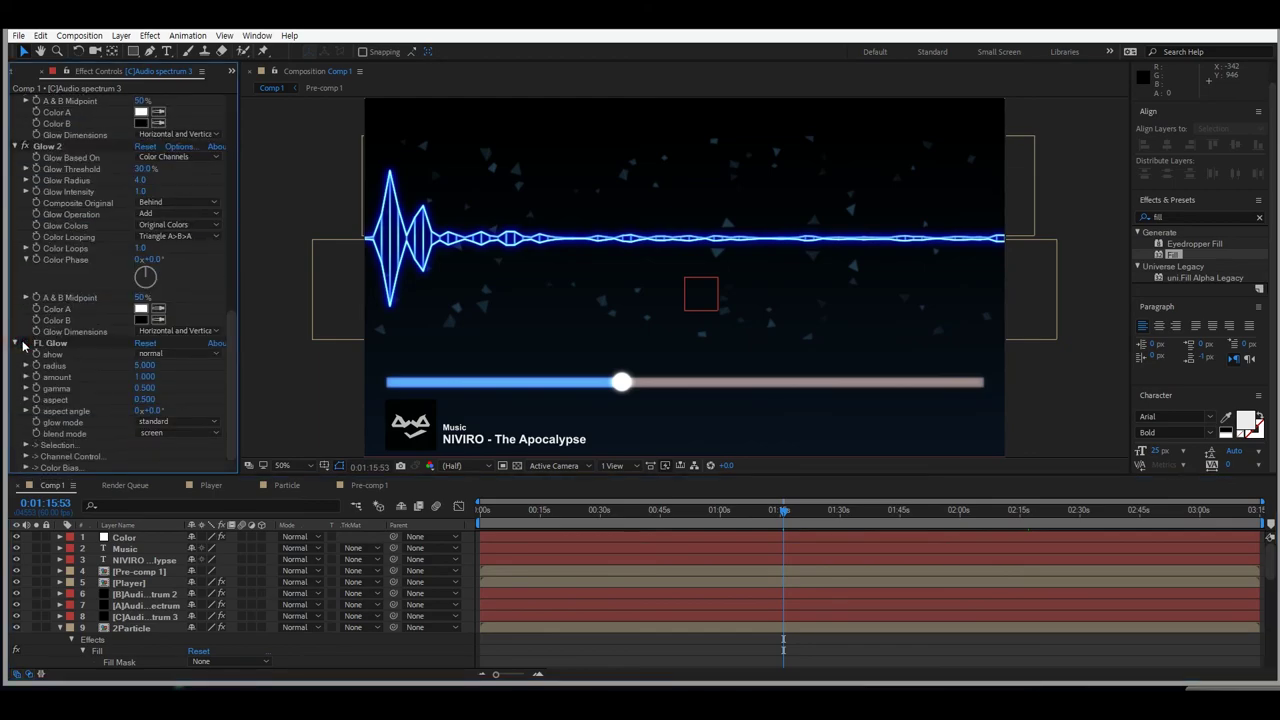
{"action": "left_click", "coordinate": [50, 343]}
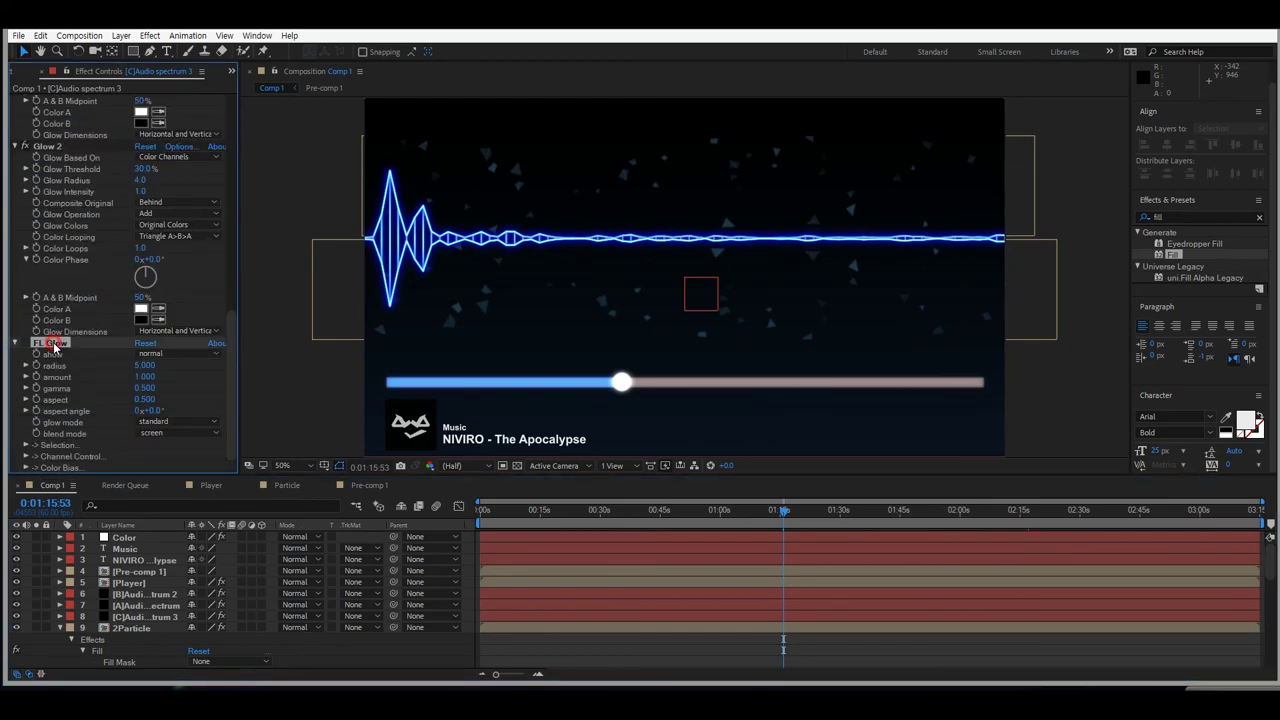
{"action": "key", "text": "Delete"}
Delete the FL Glow effect from the [A]Audio spectrum layer.
{"action": "left_click", "coordinate": [145, 607]}
{"action": "scroll", "coordinate": [63, 372], "scroll_direction": "down", "scroll_amount": 6}
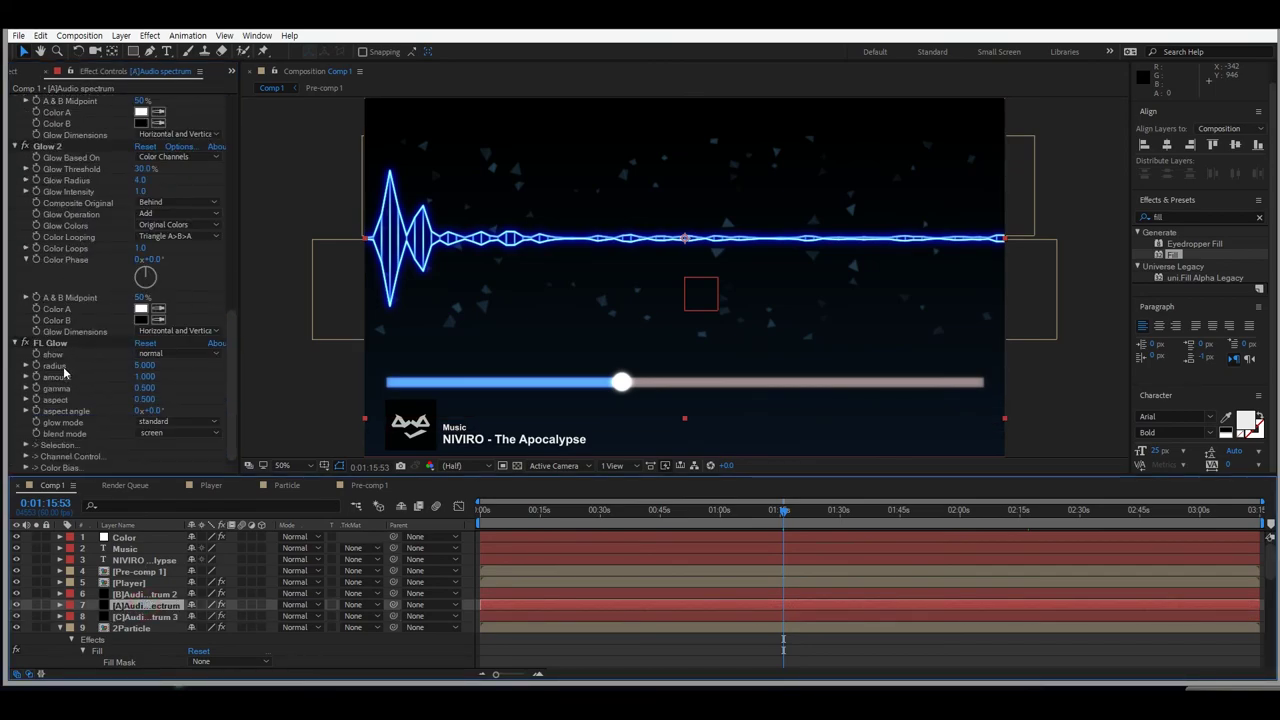
{"action": "left_click", "coordinate": [50, 343]}
{"action": "key", "text": "Delete"}
Delete the FL Glow effect from the [B]Audio spectrum 2 layer.
{"action": "left_click", "coordinate": [150, 594]}
{"action": "scroll", "coordinate": [84, 319], "scroll_direction": "down", "scroll_amount": 8}
{"action": "left_click", "coordinate": [50, 343]}
{"action": "key", "text": "Delete"}
{"action": "left_click", "coordinate": [549, 370]}
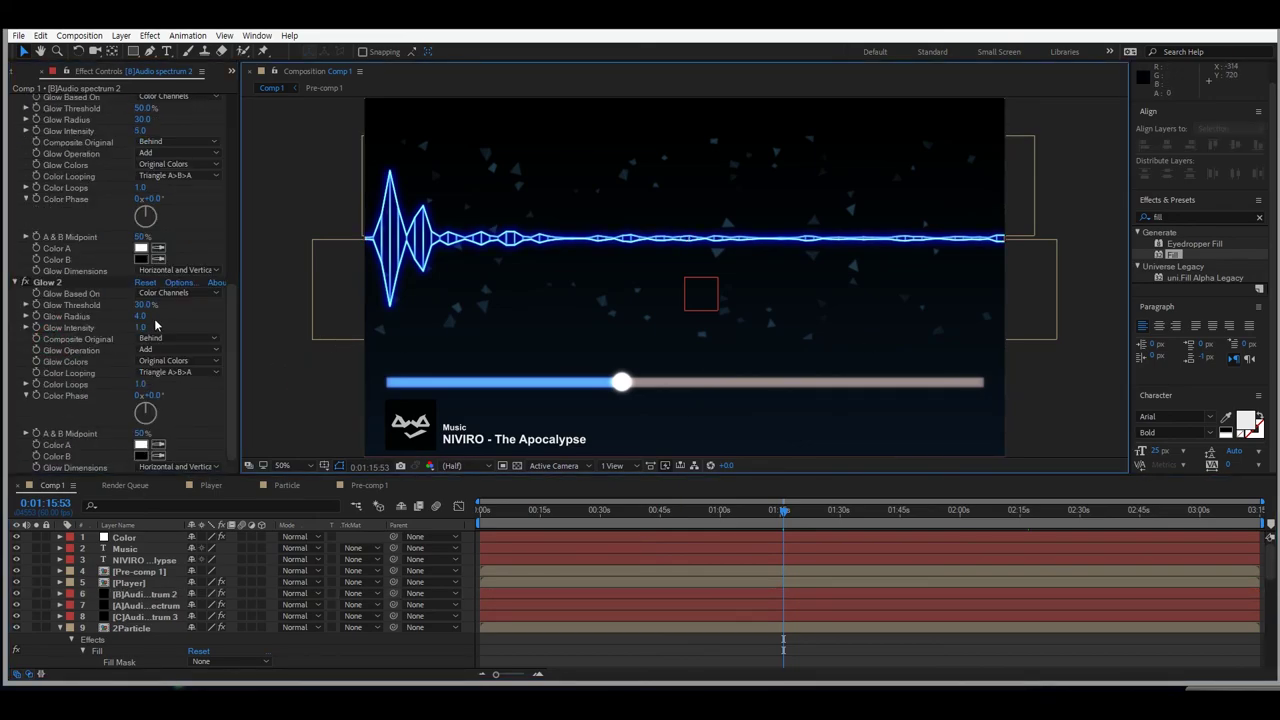
Try other Glow Threshold values, including 50%, for Glow 2 on [B]Audio spectrum 2, and set it back to 30%.
{"action": "left_click", "coordinate": [146, 304]}
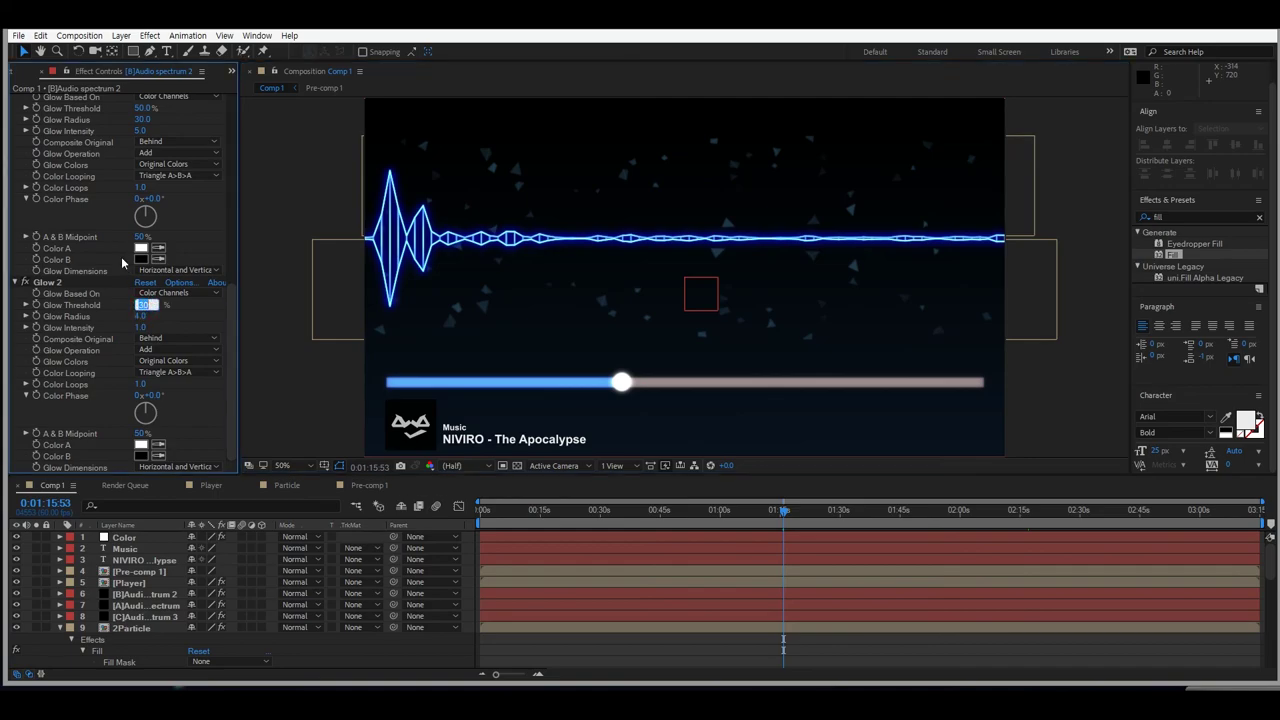
{"action": "key", "text": "Return"}
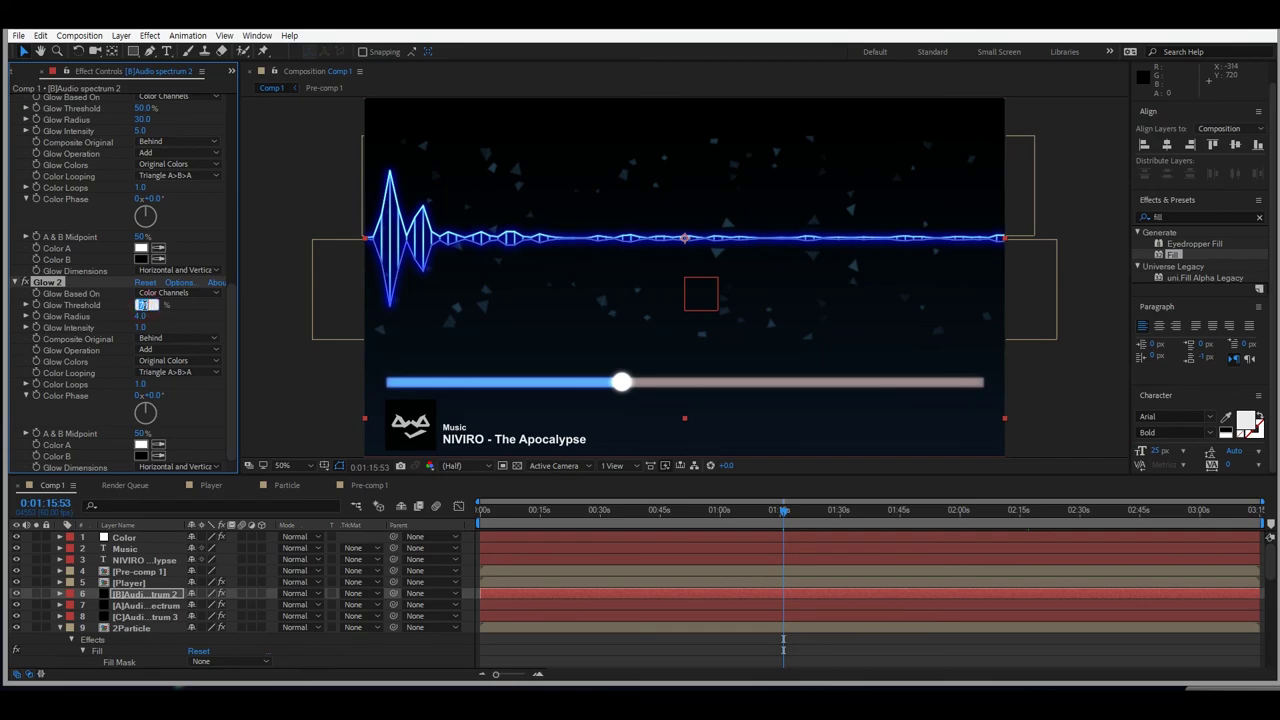
{"action": "key", "text": "Return"}
{"action": "left_click", "coordinate": [143, 305]}
{"action": "key", "text": "Return"}
{"action": "left_click", "coordinate": [144, 305]}
{"action": "key", "text": "Return"}
{"action": "left_click", "coordinate": [144, 305]}
{"action": "type", "text": "50"}
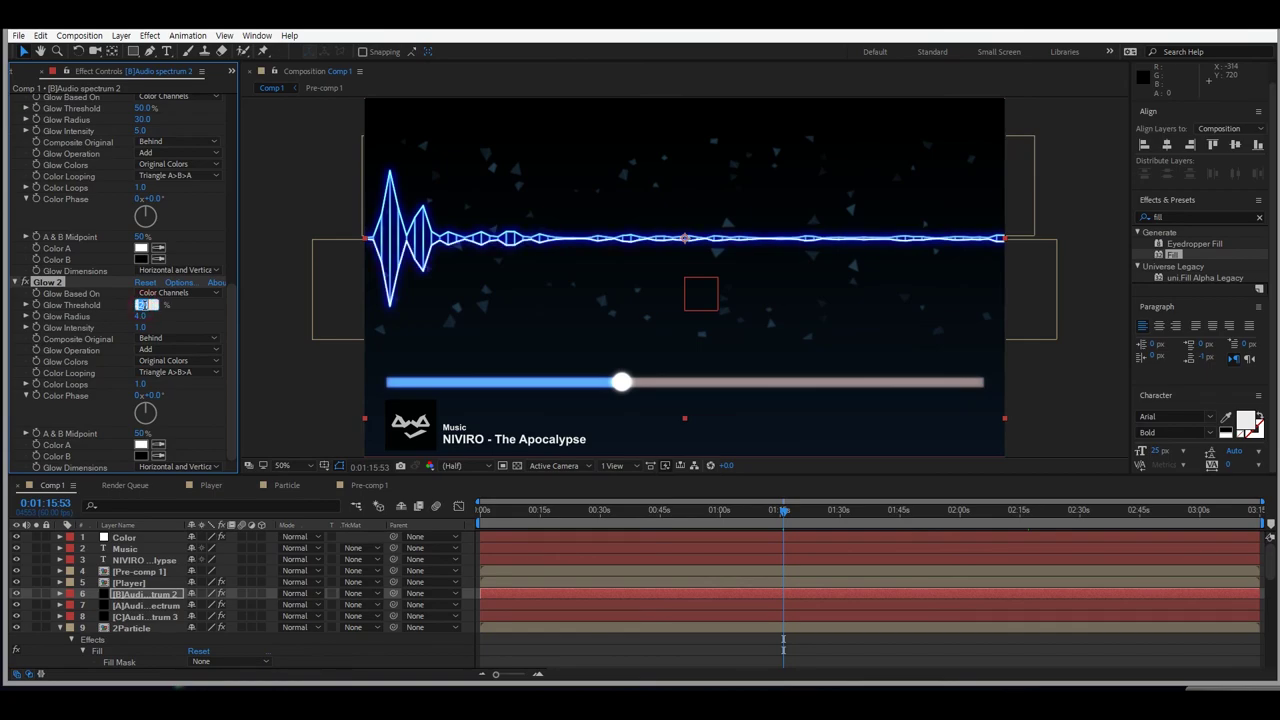
{"action": "key", "text": "Return"}
{"action": "left_click", "coordinate": [144, 305]}
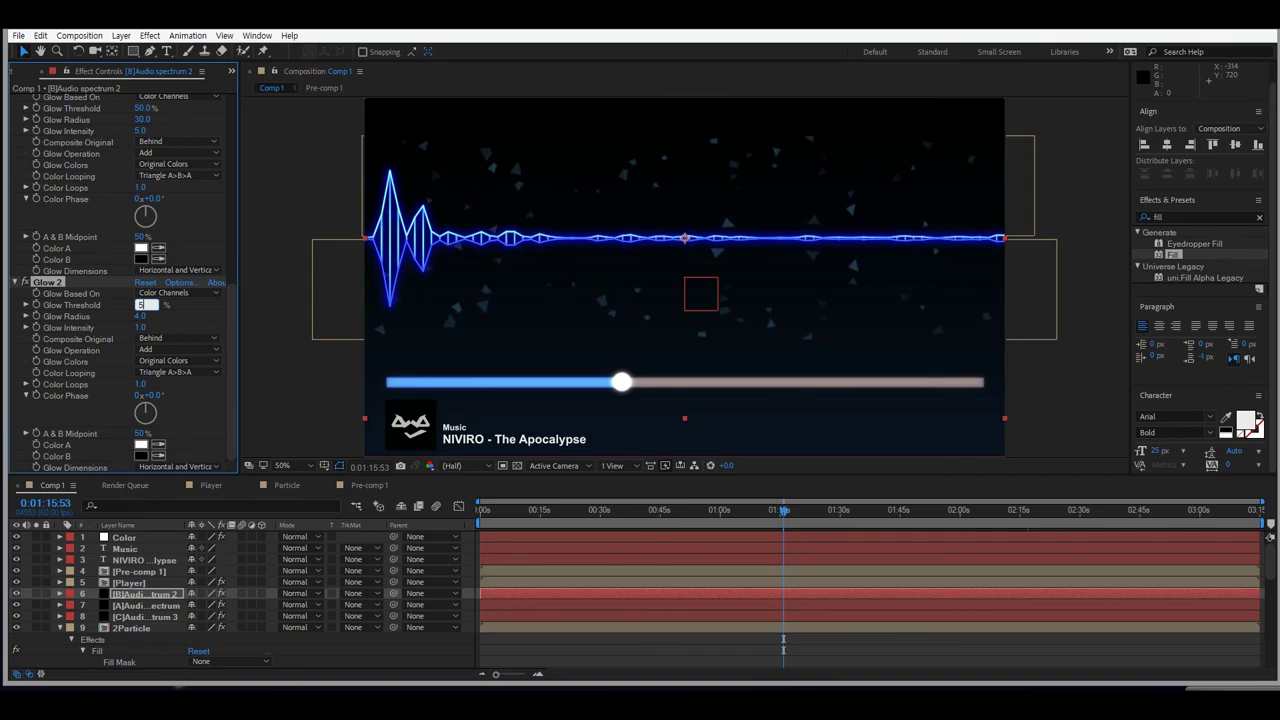
{"action": "left_click", "coordinate": [297, 370]}
{"action": "left_click", "coordinate": [143, 304]}
{"action": "type", "text": "30"}
{"action": "key", "text": "Return"}
Examine the Fill, Glow and Glow 2 settings of [B]Audio spectrum 2 against the rendered waveform.
{"action": "left_click", "coordinate": [25, 282]}
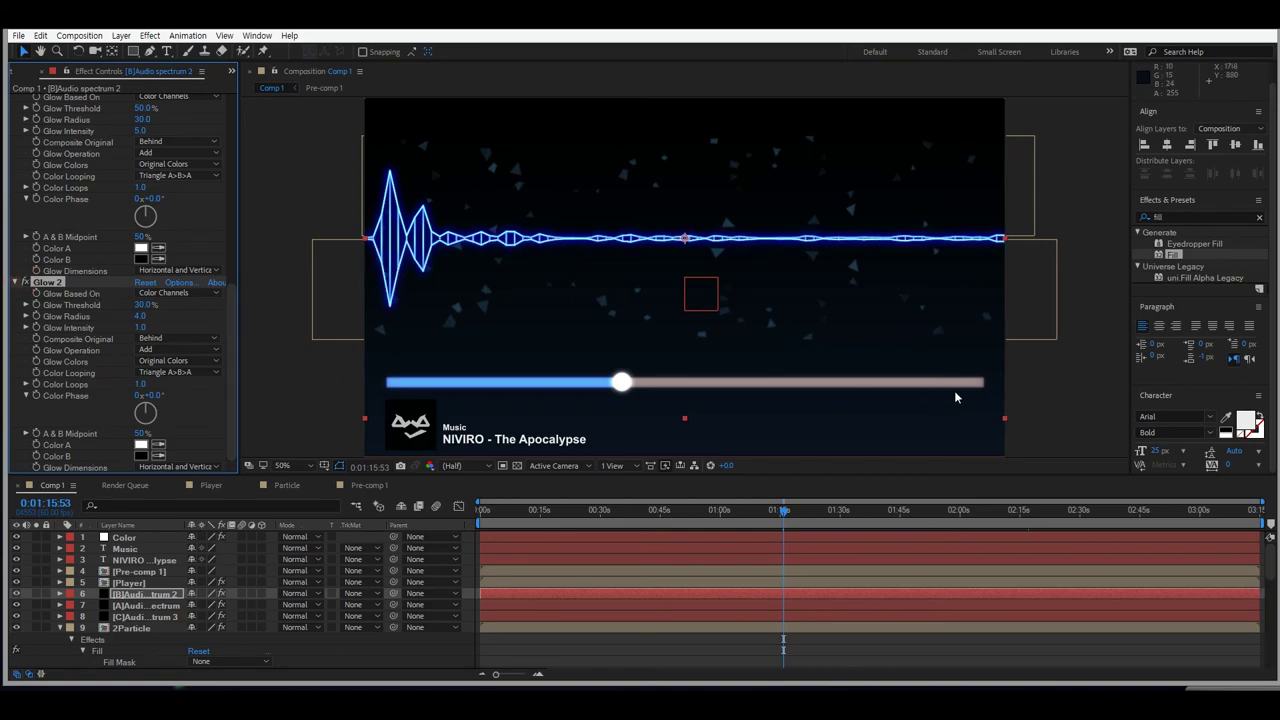
{"action": "scroll", "coordinate": [160, 305], "scroll_direction": "up", "scroll_amount": 3}
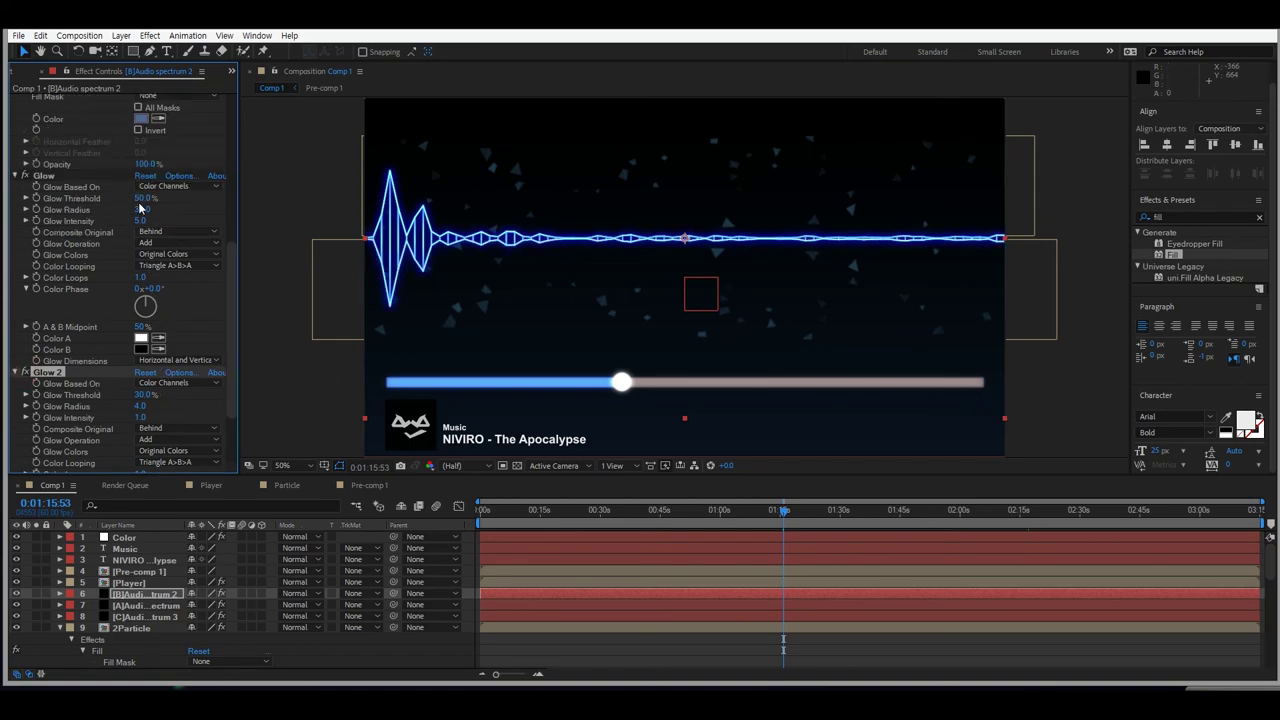
{"action": "scroll", "coordinate": [542, 280], "scroll_direction": "up", "scroll_amount": 2}
{"action": "scroll", "coordinate": [542, 280], "scroll_direction": "down", "scroll_amount": 2}
{"action": "left_click", "coordinate": [1071, 419]}
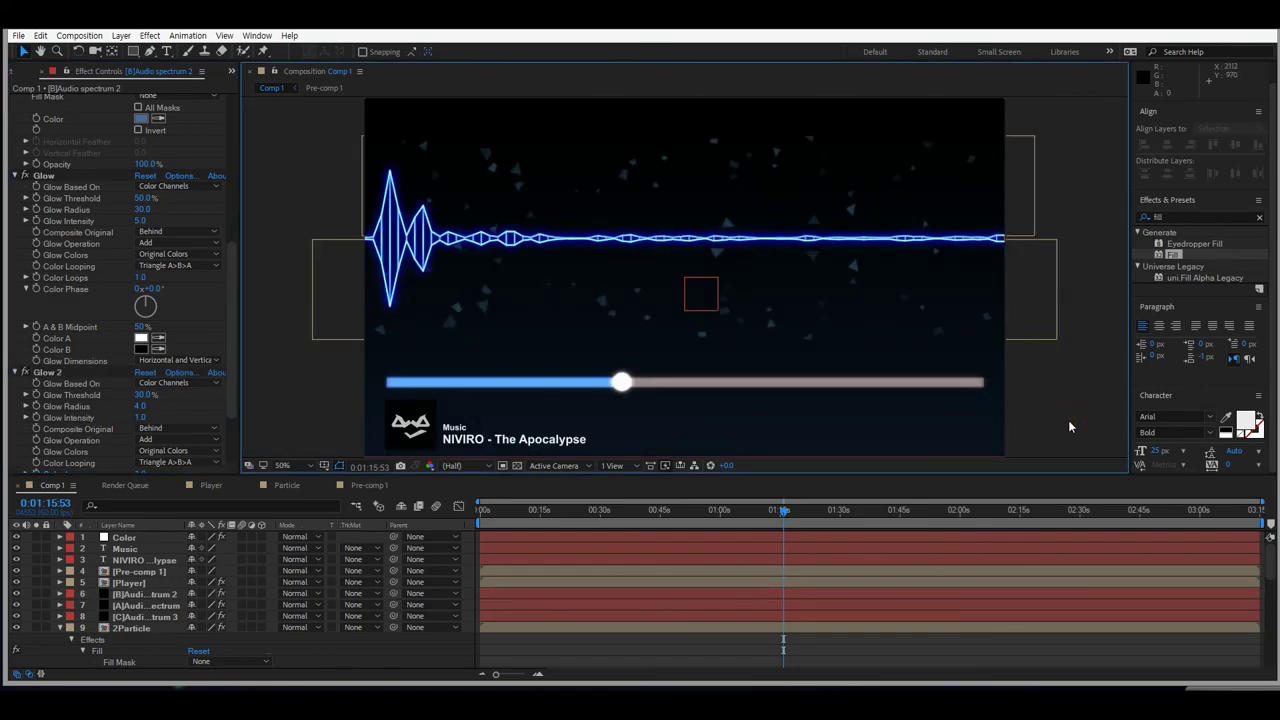
{"action": "scroll", "coordinate": [415, 418], "scroll_direction": "down", "scroll_amount": 2}
{"action": "scroll", "coordinate": [415, 418], "scroll_direction": "up", "scroll_amount": 2}
Open the Player composition and slightly reduce the height of the A 2 progress bar, keeping it centred.
{"action": "double_click", "coordinate": [133, 583]}
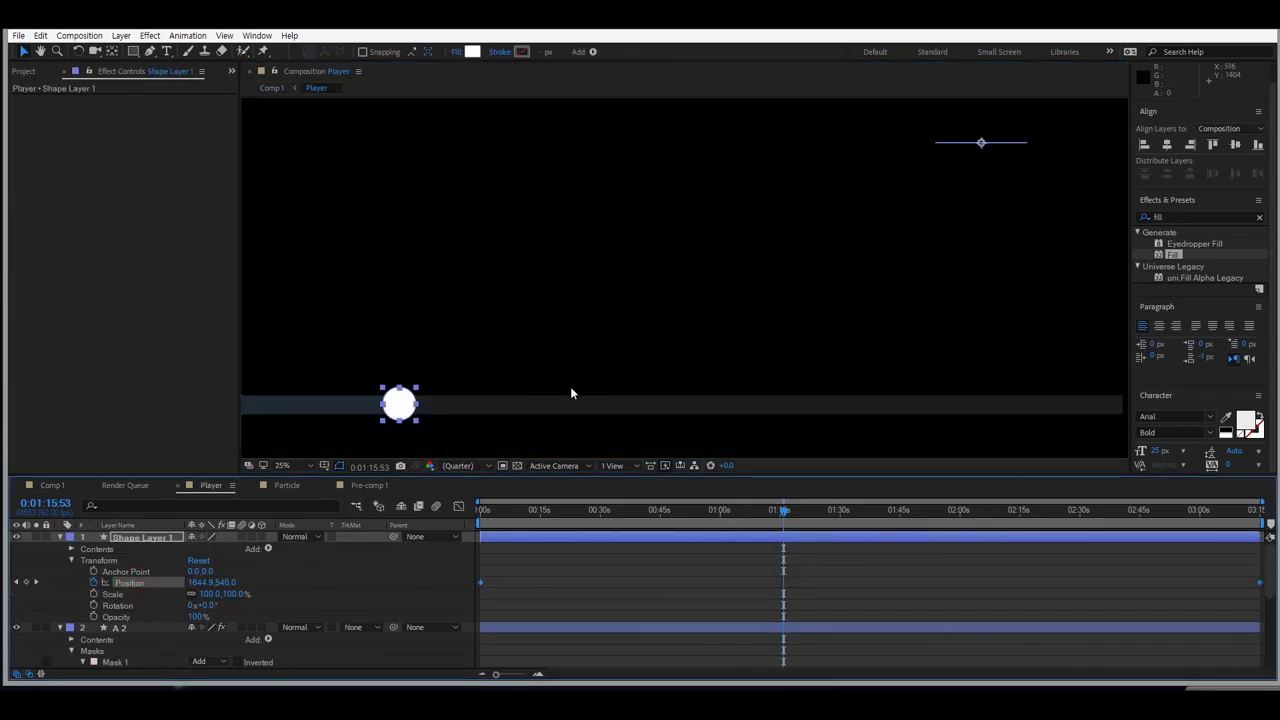
{"action": "scroll", "coordinate": [571, 390], "scroll_direction": "down", "scroll_amount": 4}
{"action": "scroll", "coordinate": [676, 357], "scroll_direction": "up", "scroll_amount": 2}
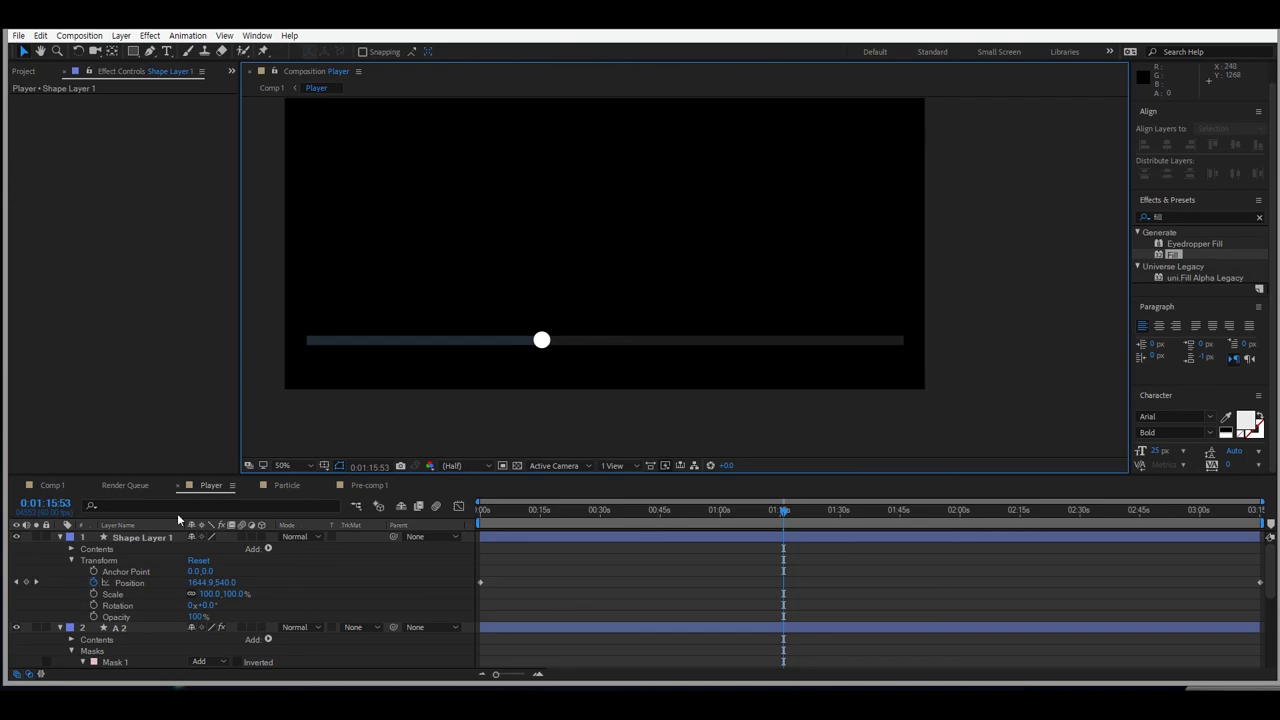
{"action": "left_click", "coordinate": [118, 626]}
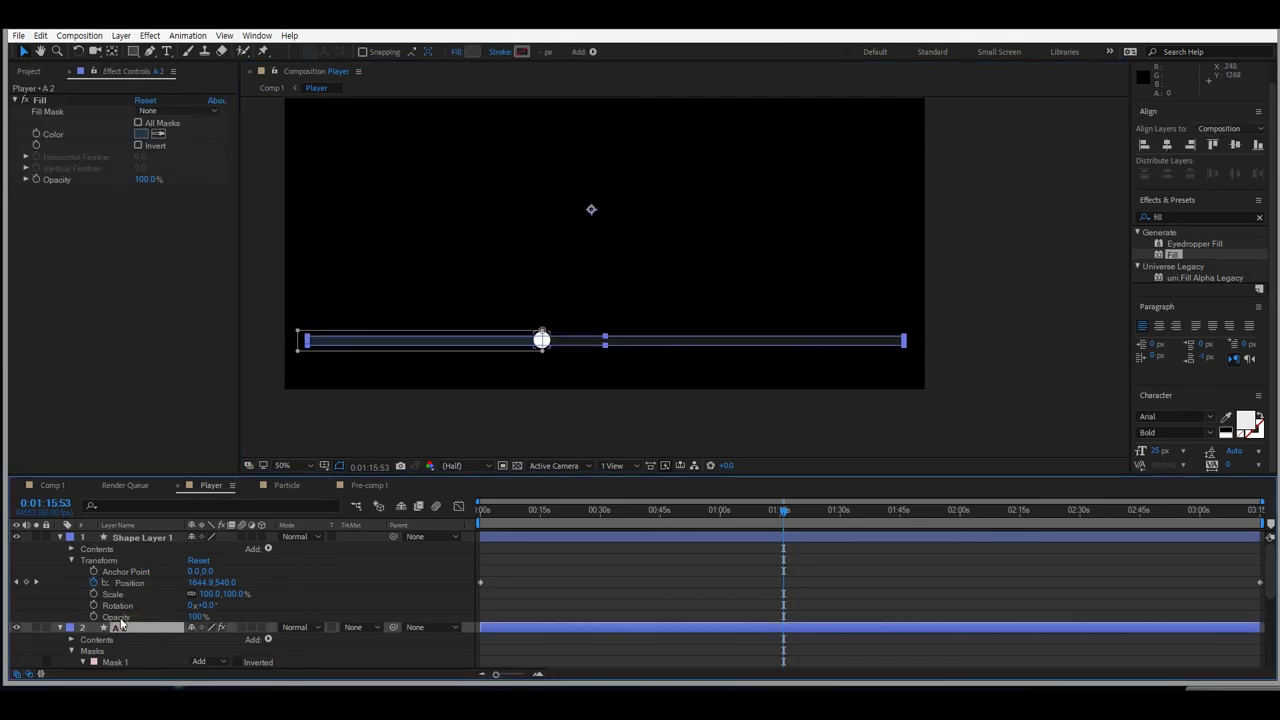
{"action": "left_click", "coordinate": [61, 628]}
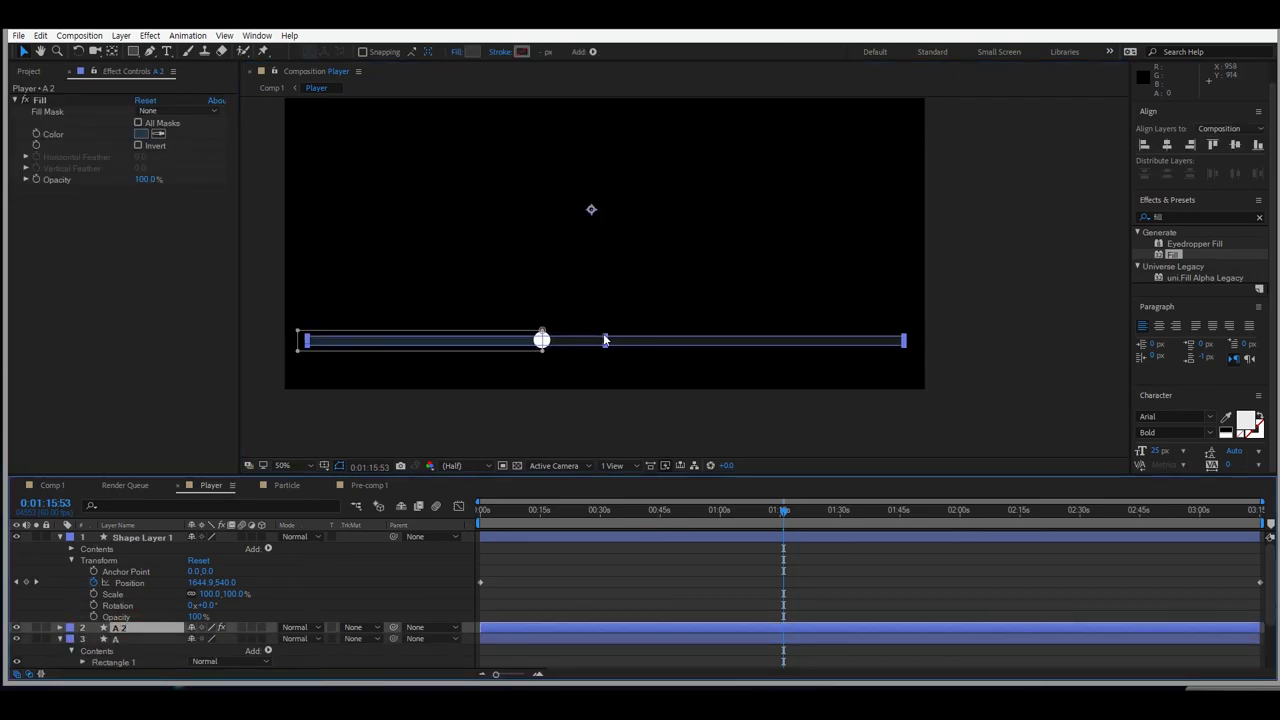
{"action": "scroll", "coordinate": [605, 340], "scroll_direction": "up", "scroll_amount": 2}
{"action": "left_click_drag", "start_coordinate": [526, 393], "coordinate": [525, 397]}
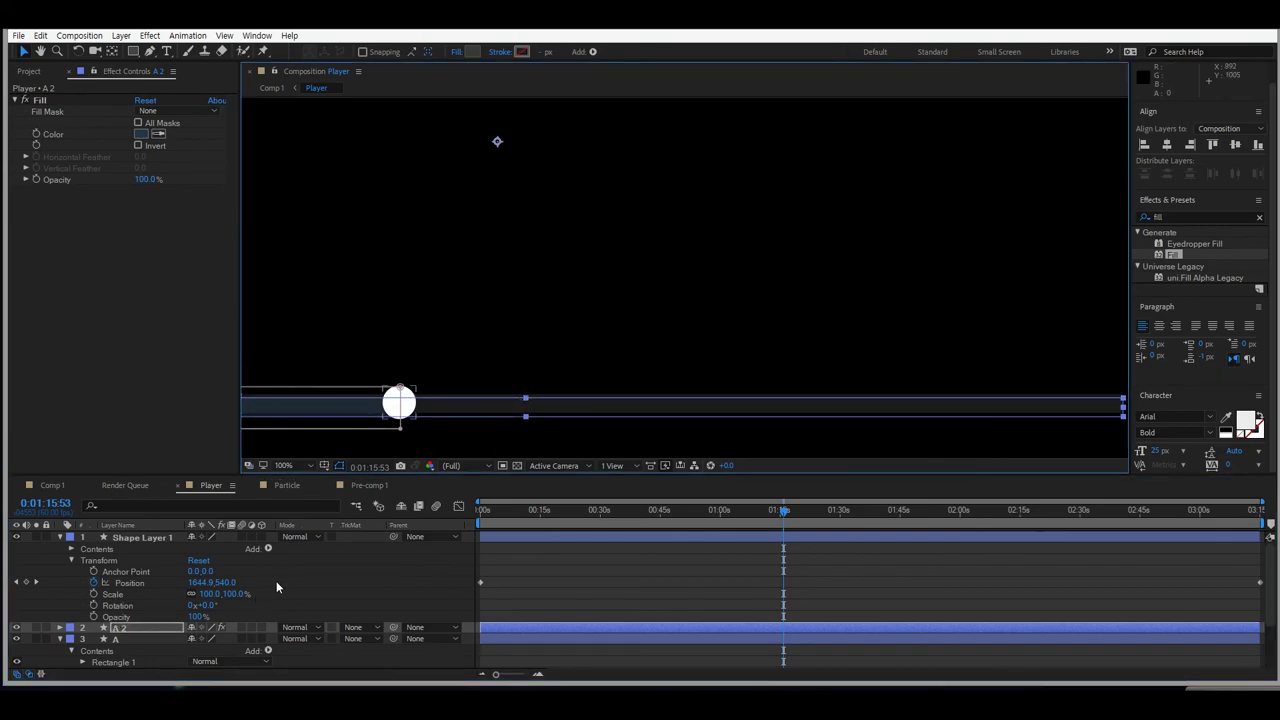
{"action": "key", "text": "ctrl+z"}
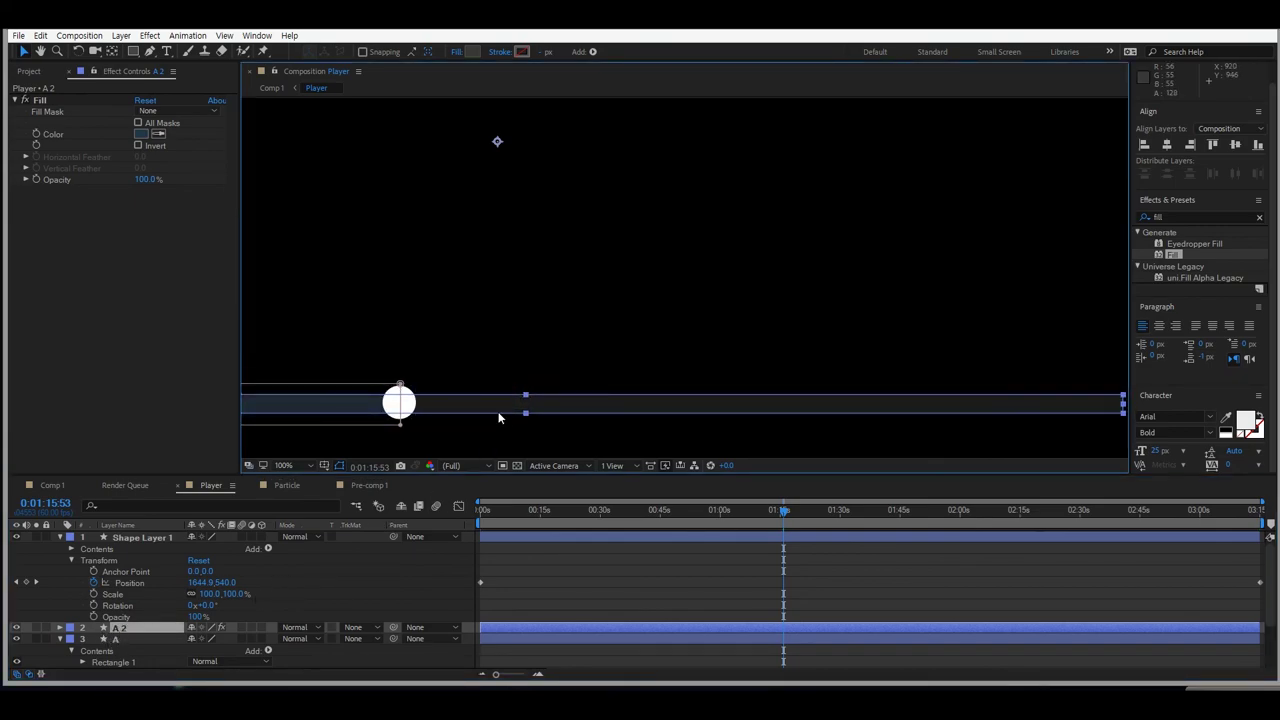
{"action": "left_click_drag", "start_coordinate": [526, 413], "coordinate": [526, 410]}
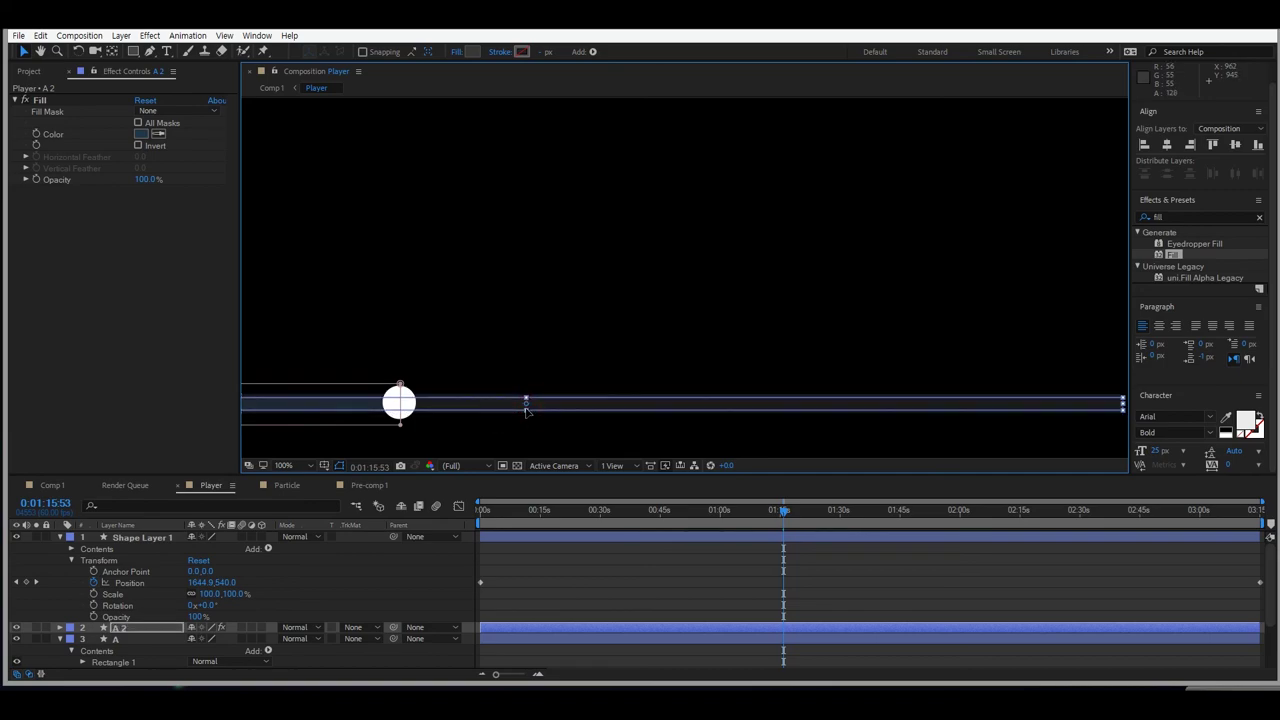
{"action": "left_click", "coordinate": [349, 563]}
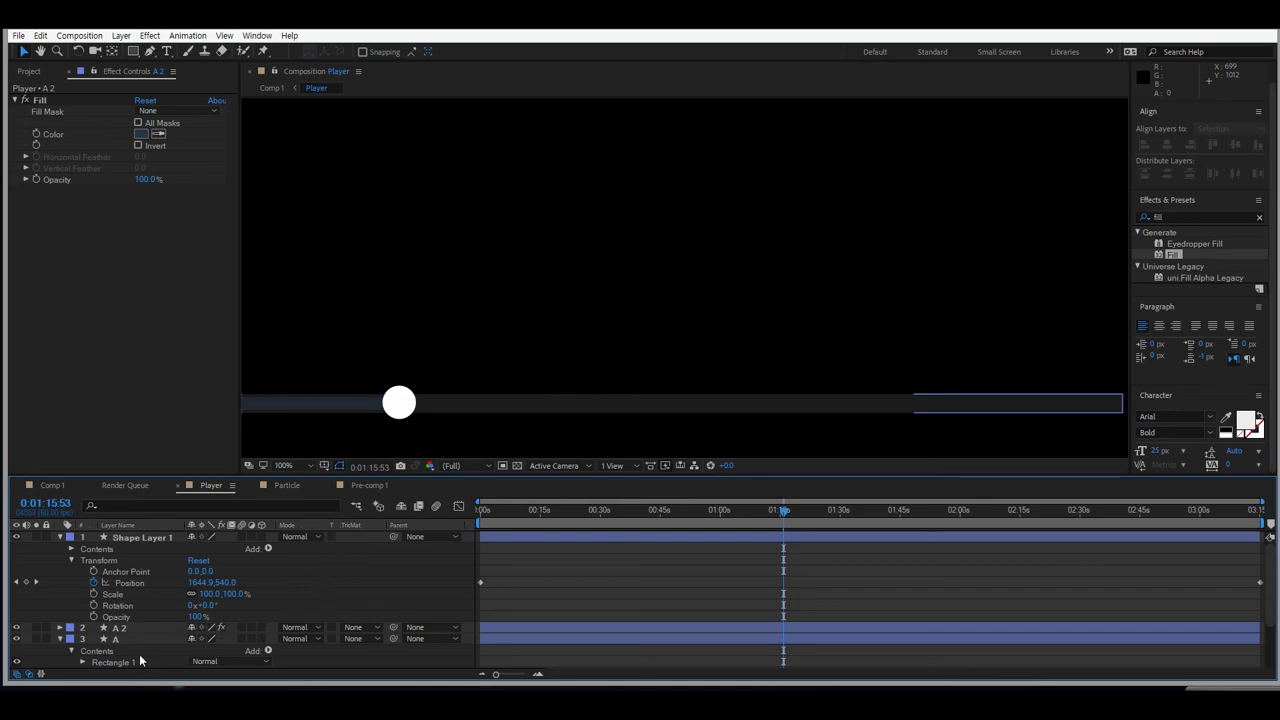
Identify the background bar on layer A by toggling its visibility and slightly reduce the bar's height about its centre.
{"action": "left_click", "coordinate": [118, 639]}
{"action": "left_click", "coordinate": [16, 640]}
{"action": "left_click", "coordinate": [16, 640]}
{"action": "left_click", "coordinate": [525, 411]}
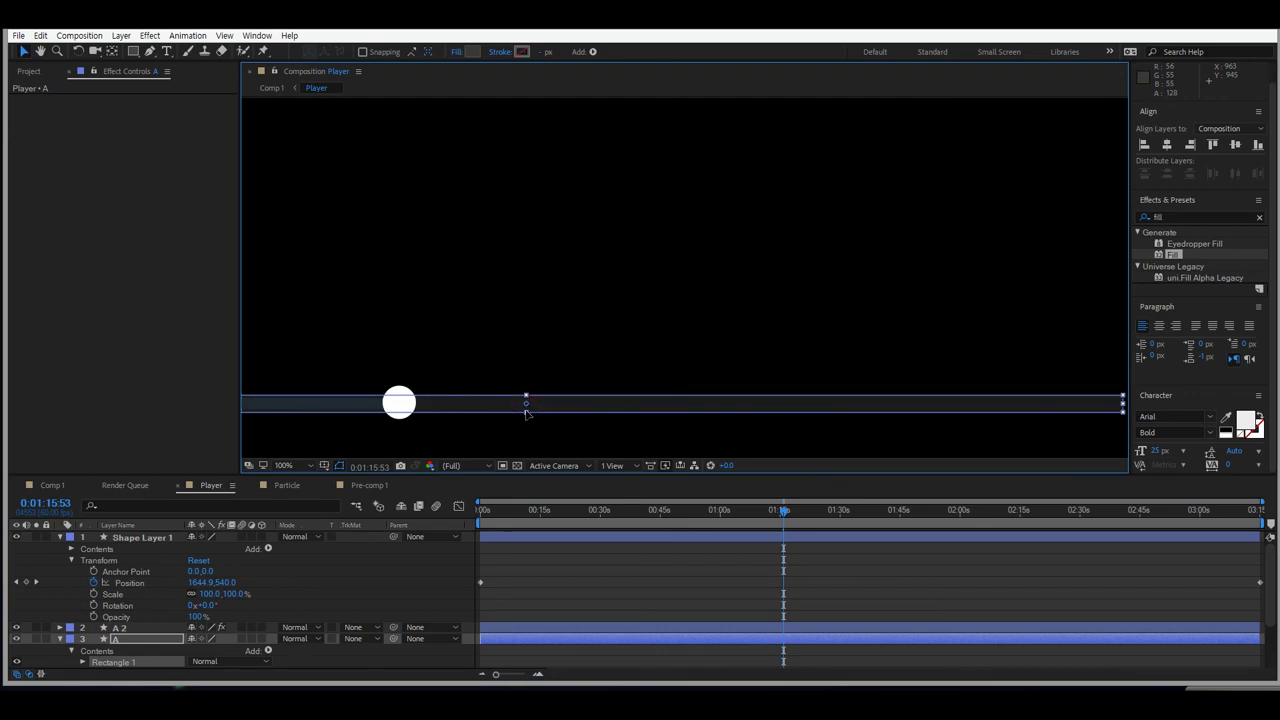
{"action": "left_click", "coordinate": [440, 553]}
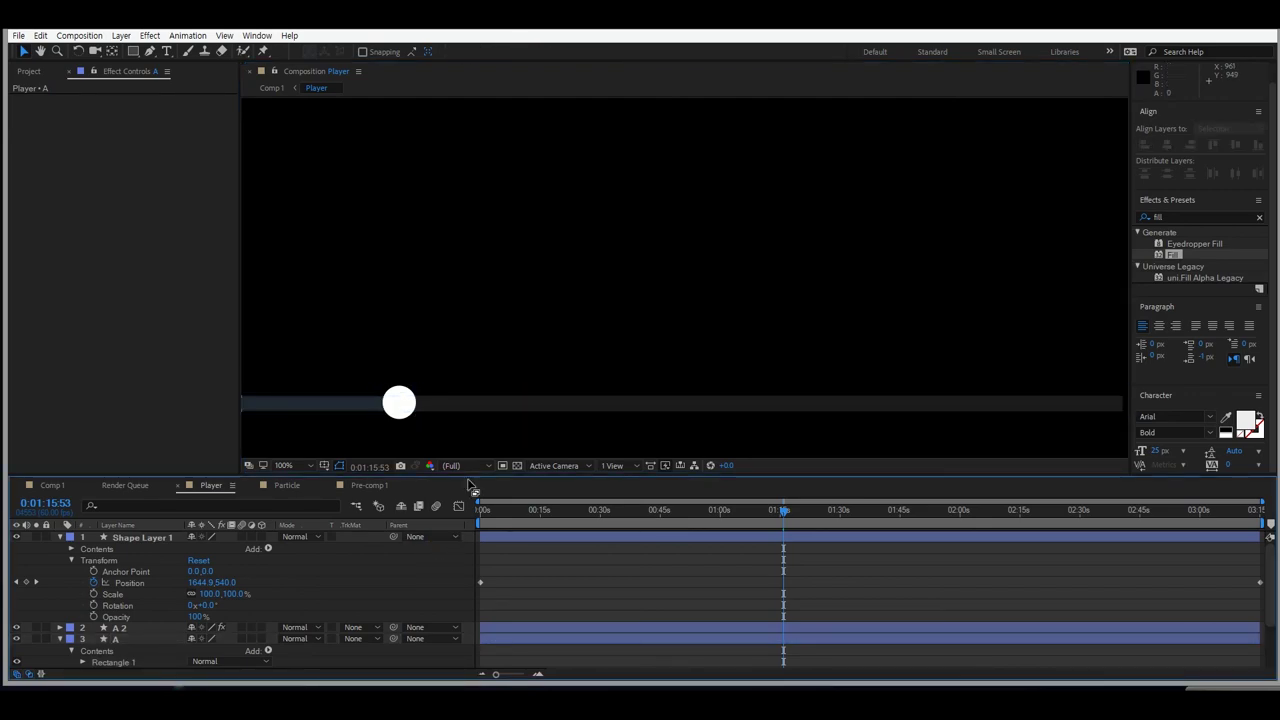
Try to shrink the white circle on Shape Layer 1 slightly.
{"action": "left_click", "coordinate": [125, 538]}
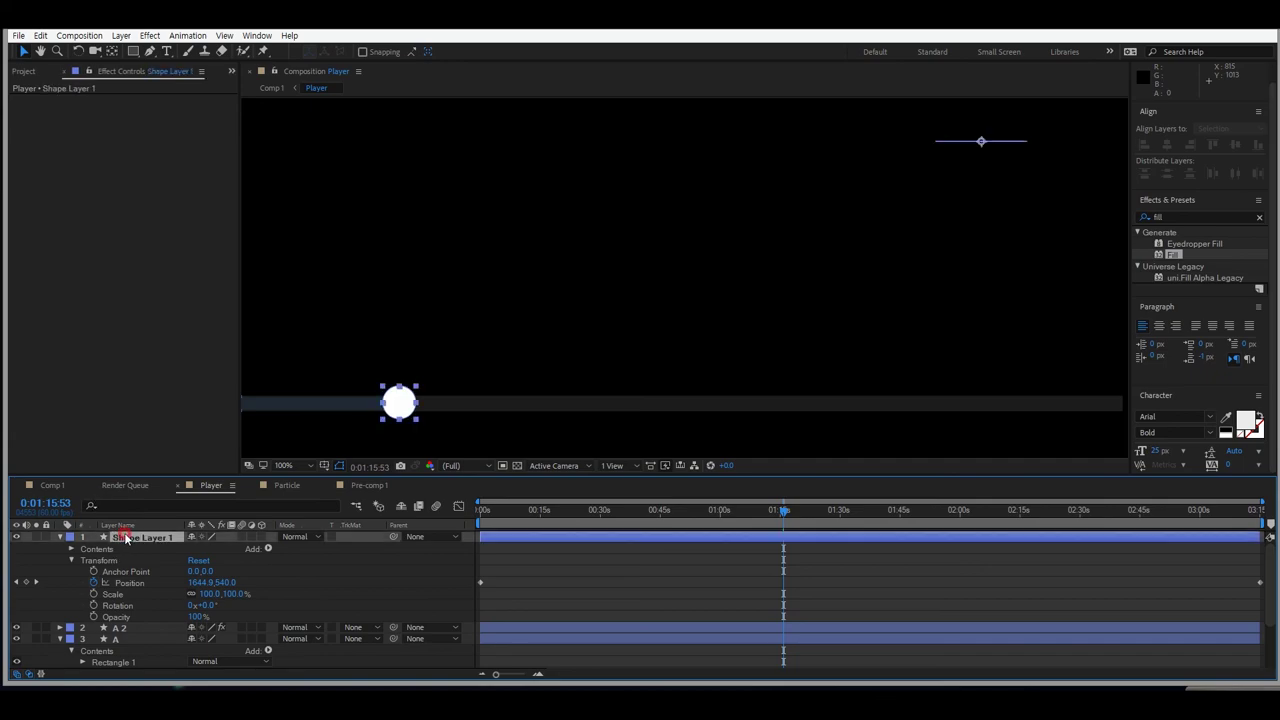
{"action": "left_click_drag", "start_coordinate": [416, 386], "coordinate": [412, 392]}
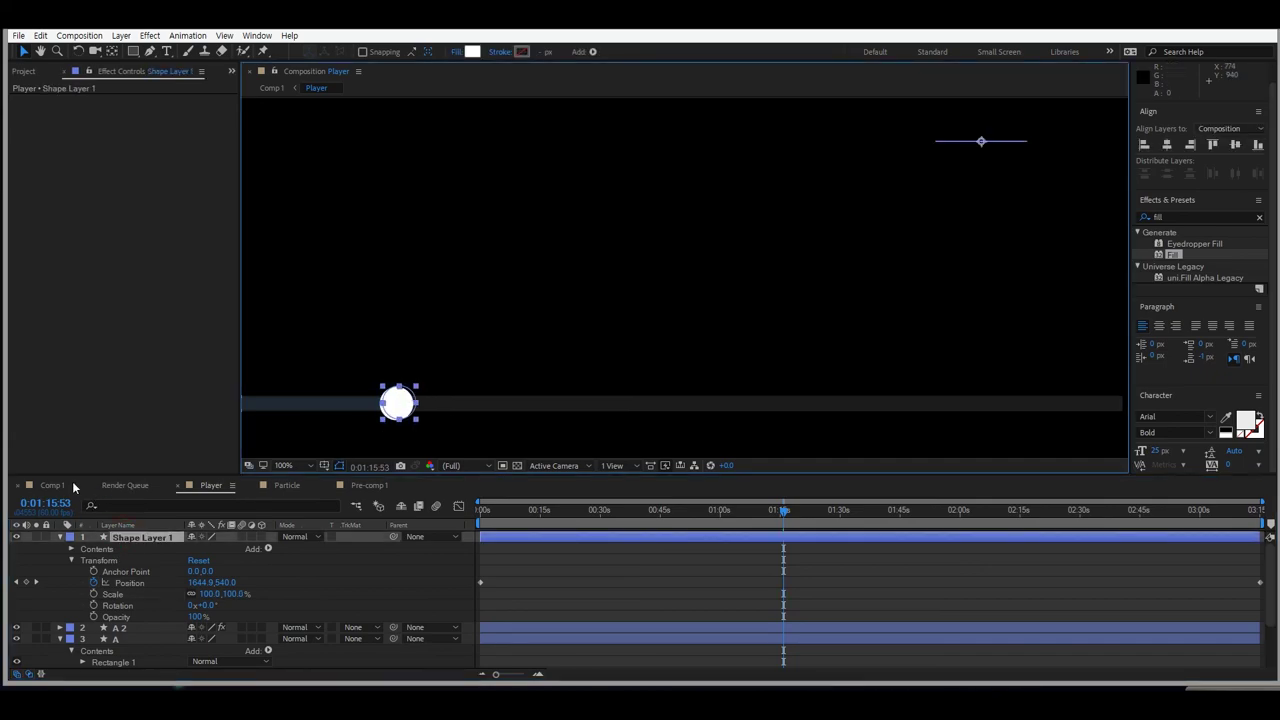
Return to Comp 1 and check the progress bar and spectrum at 0:02:16:46 and 0:00:21:51.
{"action": "left_click", "coordinate": [55, 484]}
{"action": "left_click", "coordinate": [1089, 420]}
{"action": "key", "text": "comma"}
{"action": "key", "text": "period"}
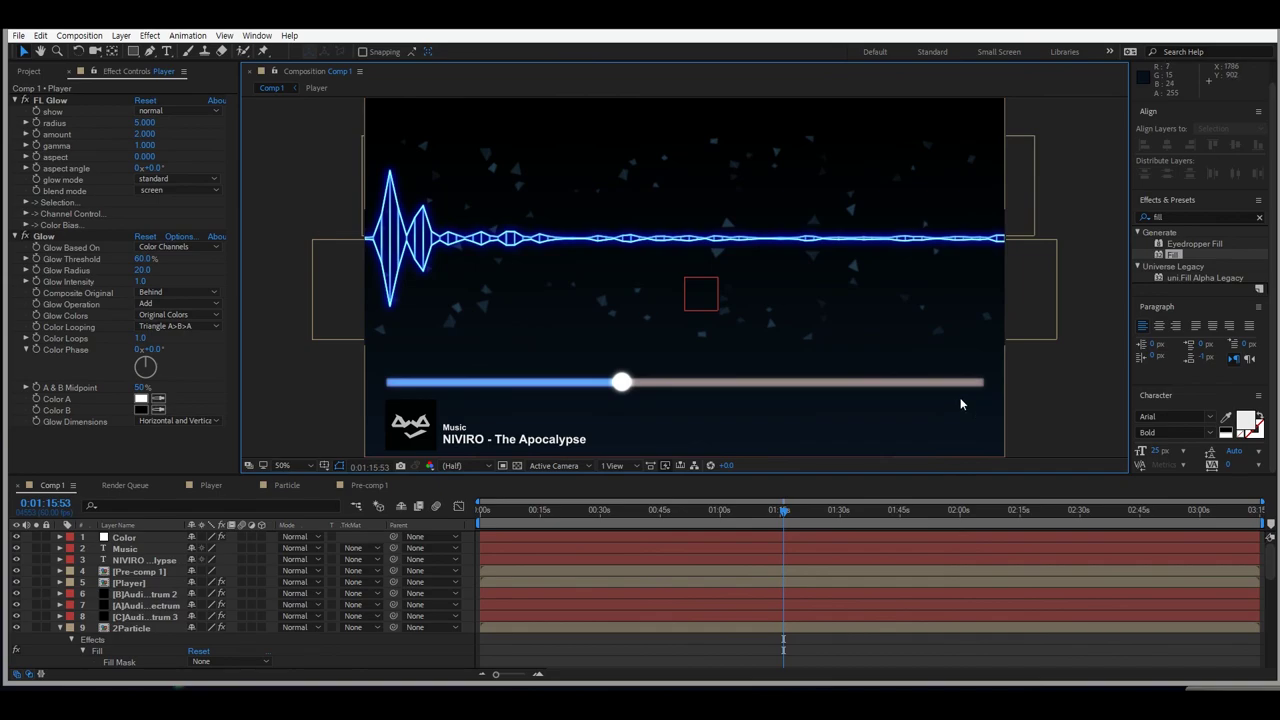
{"action": "left_click", "coordinate": [1025, 511]}
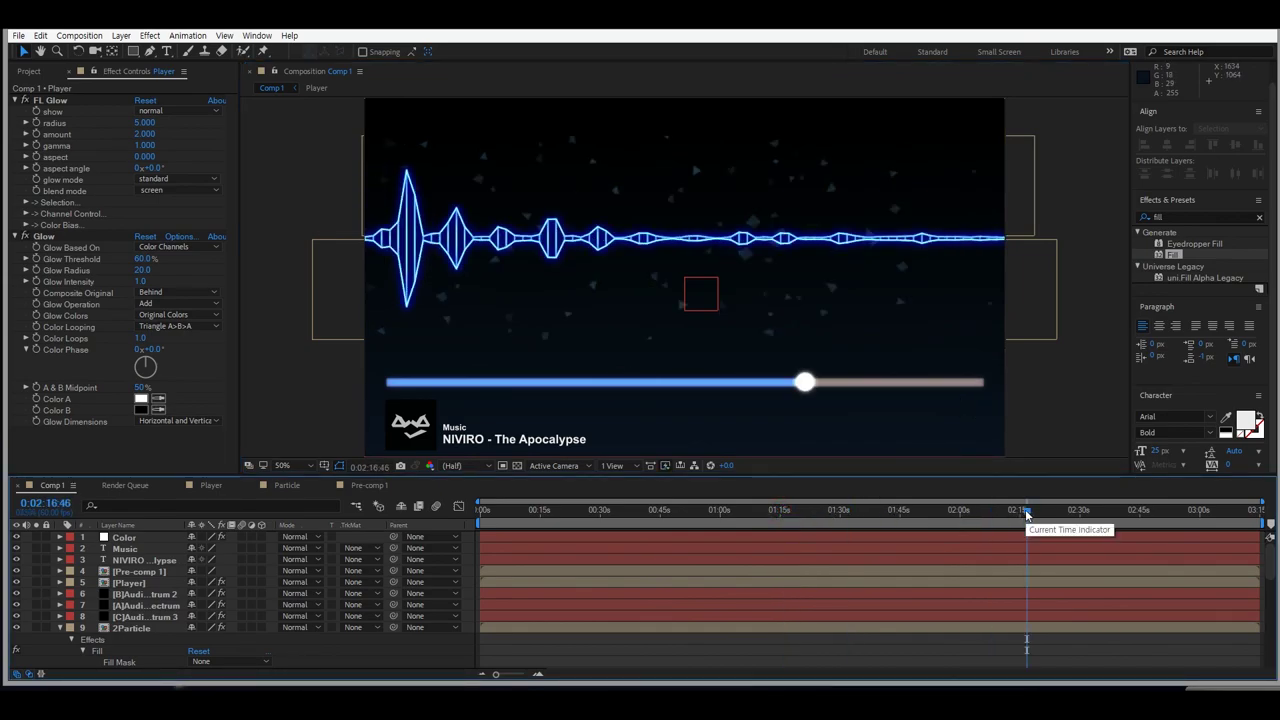
{"action": "left_click", "coordinate": [566, 511]}
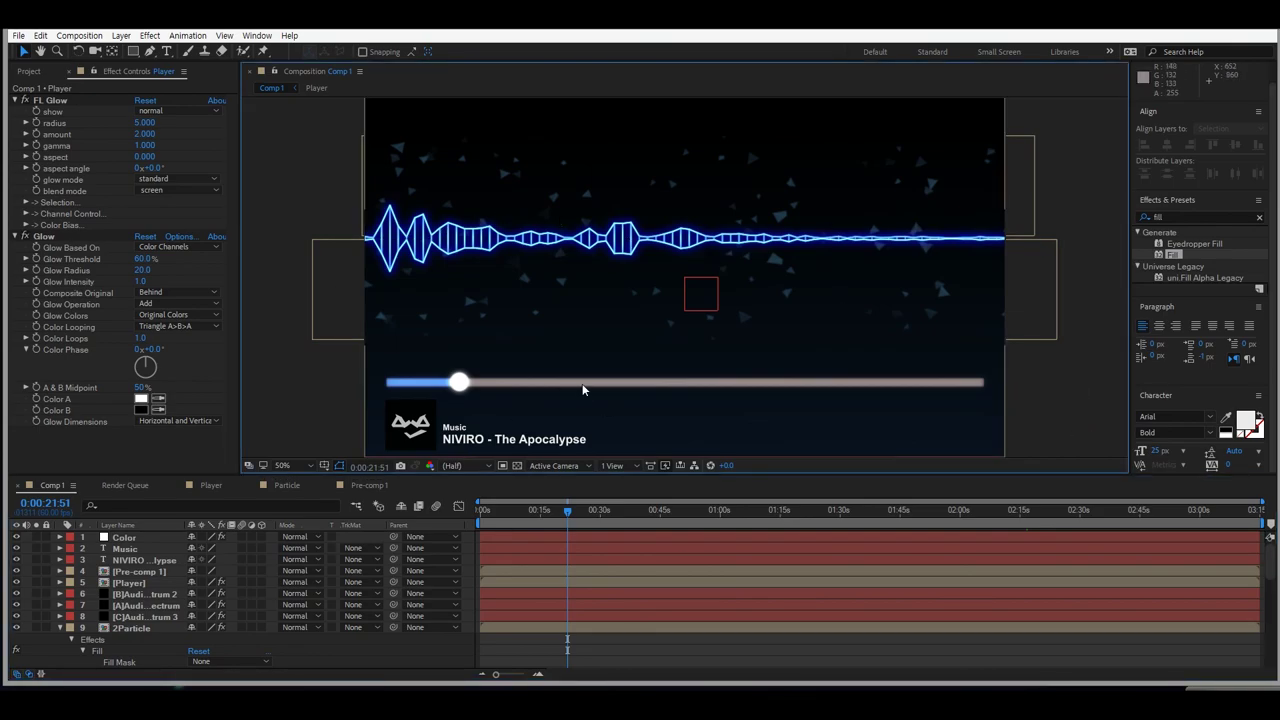
{"action": "scroll", "coordinate": [583, 385], "scroll_direction": "down", "scroll_amount": 3}
{"action": "scroll", "coordinate": [583, 385], "scroll_direction": "up", "scroll_amount": 3}
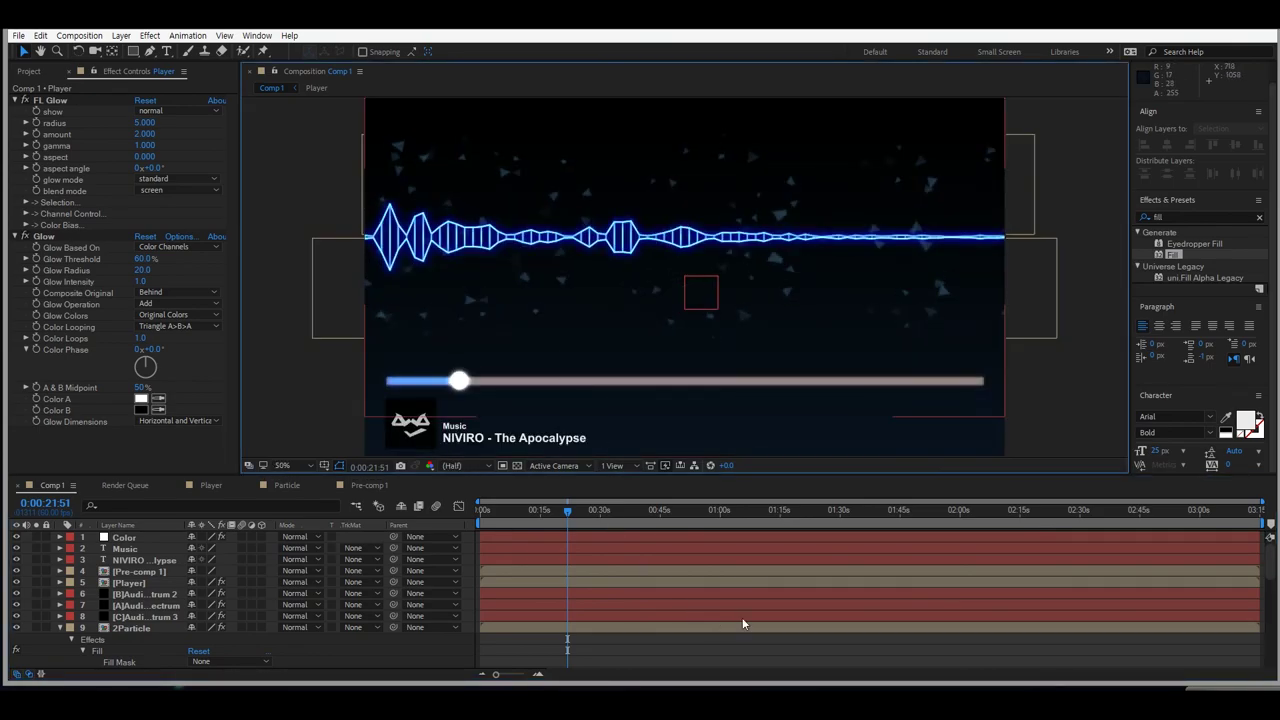